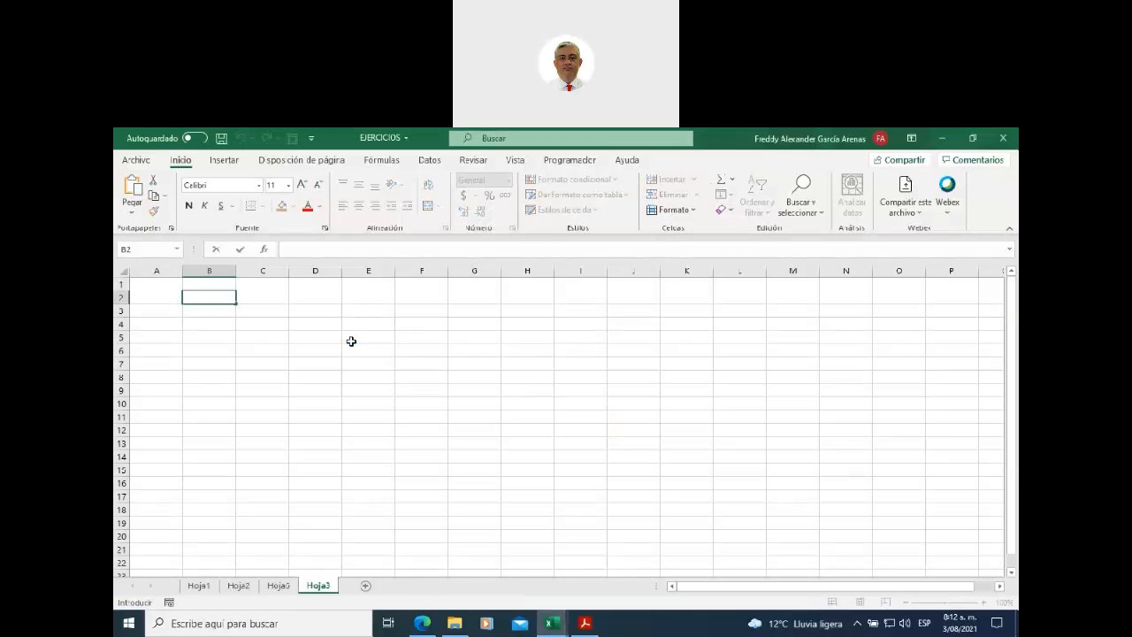
- Zoom the empty Hoja3 sheet to 130% and reselect cell E5
click(351, 340)
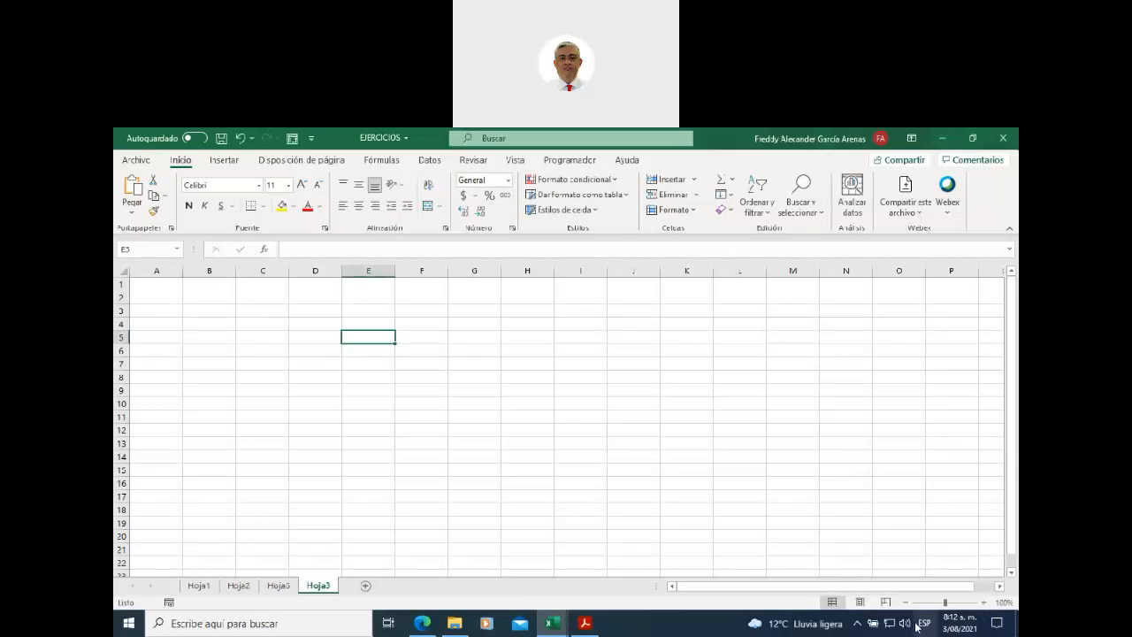
click(885, 479)
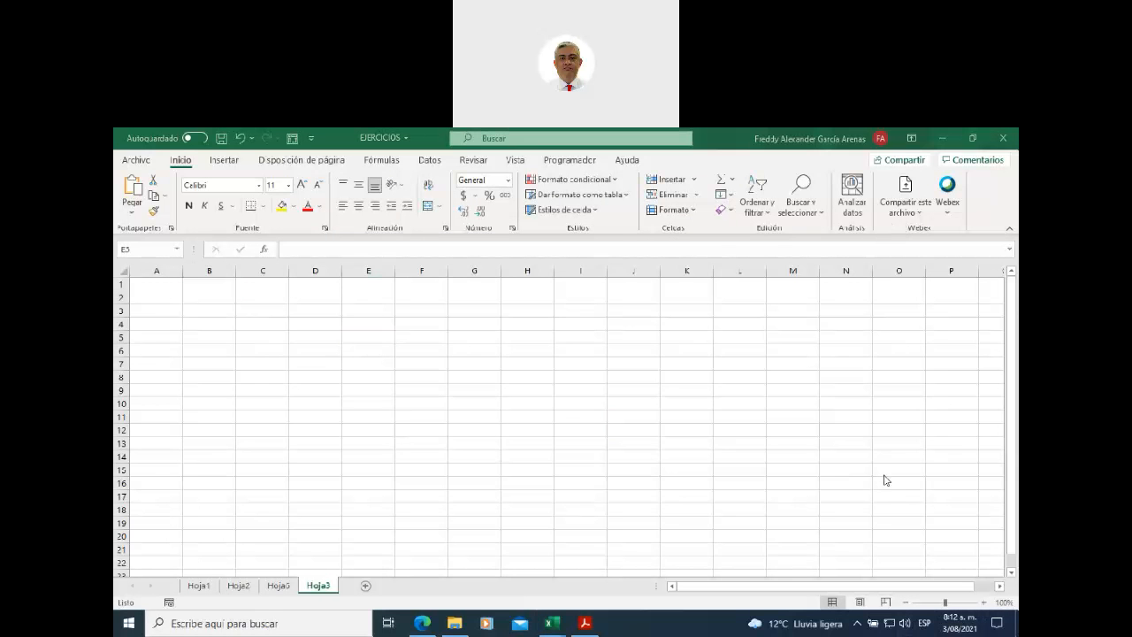
click(983, 603)
click(983, 603)
click(983, 603)
click(983, 603)
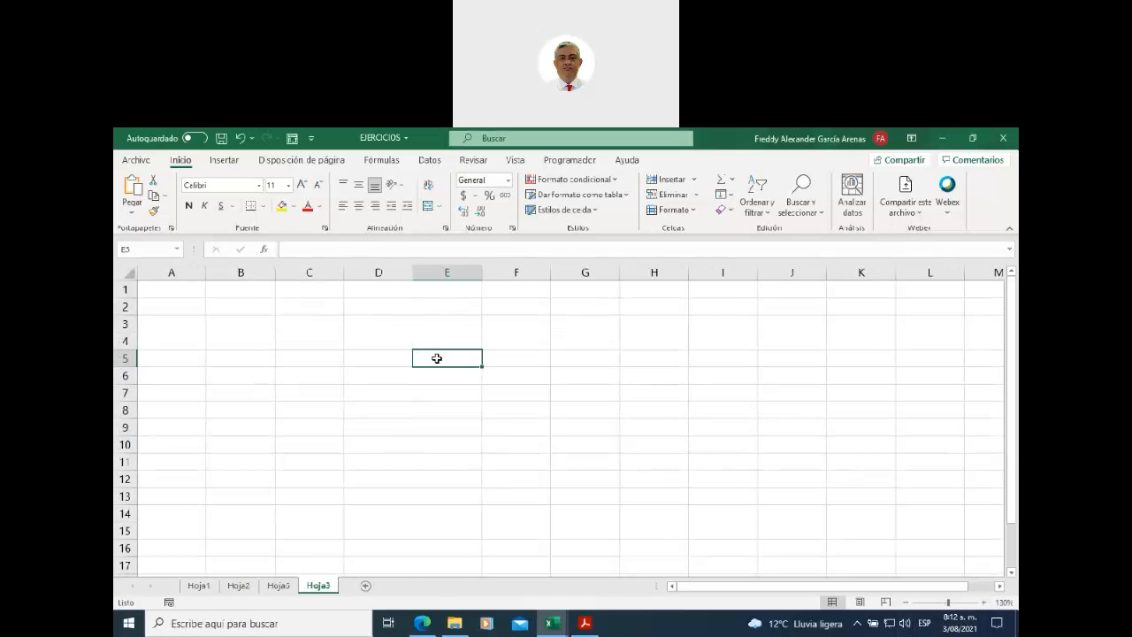
click(447, 273)
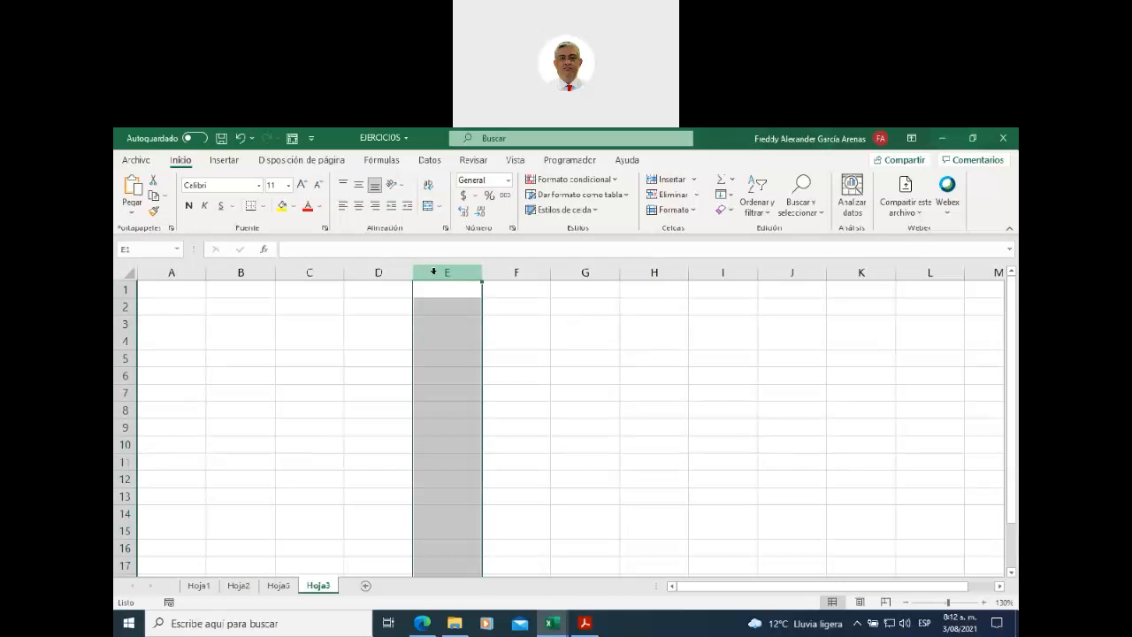
click(128, 358)
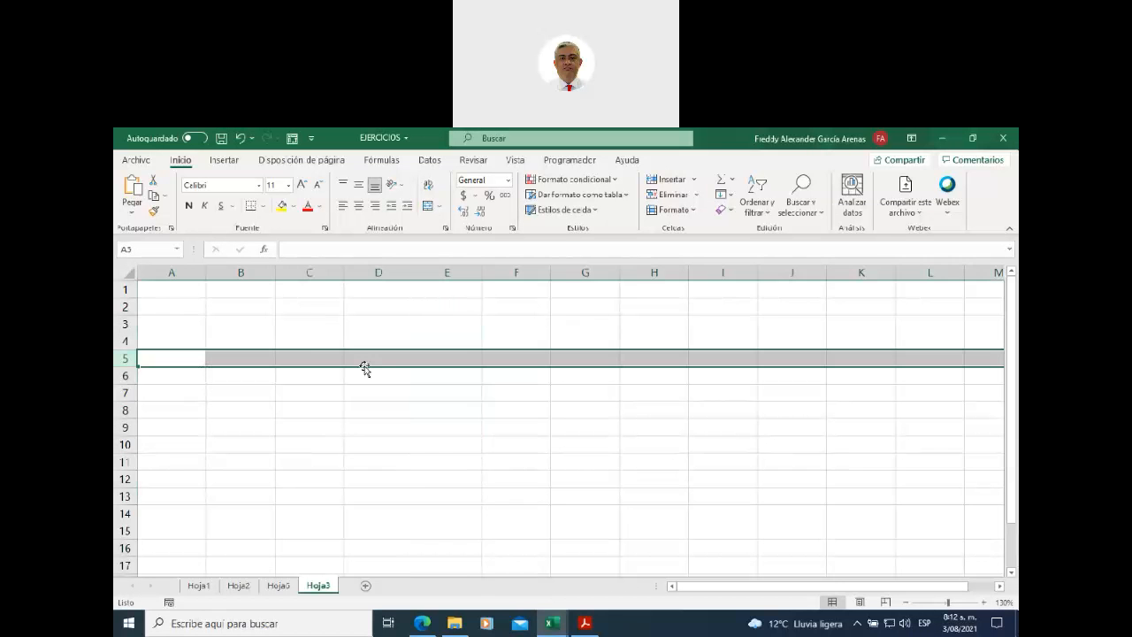
click(427, 359)
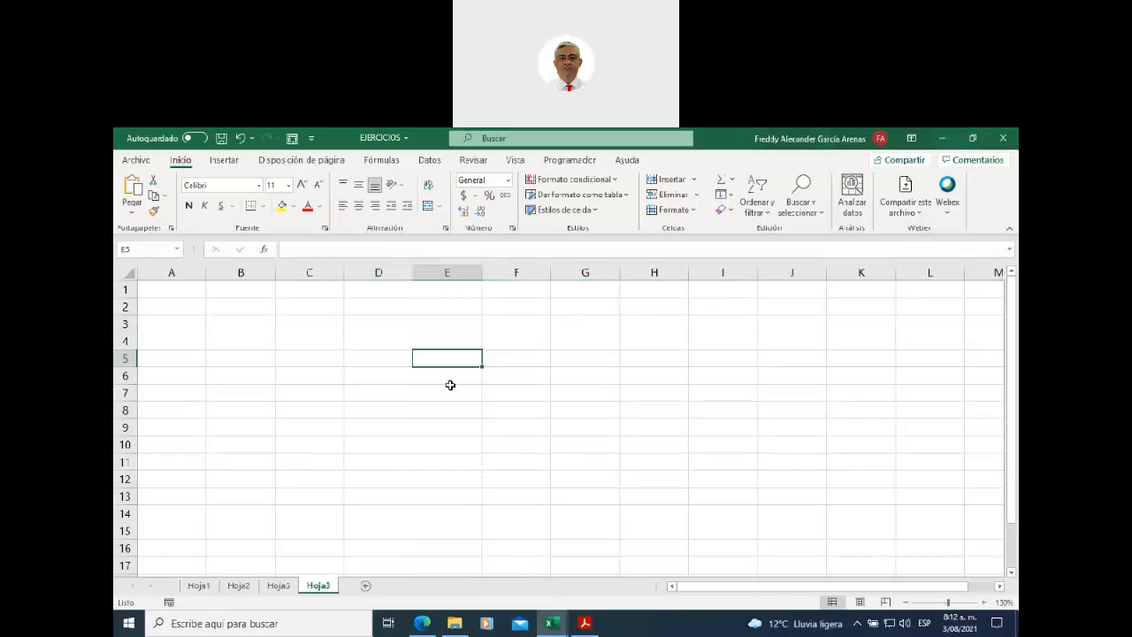
- Enter 'texto largo para la celda' in cell E5
text(te)
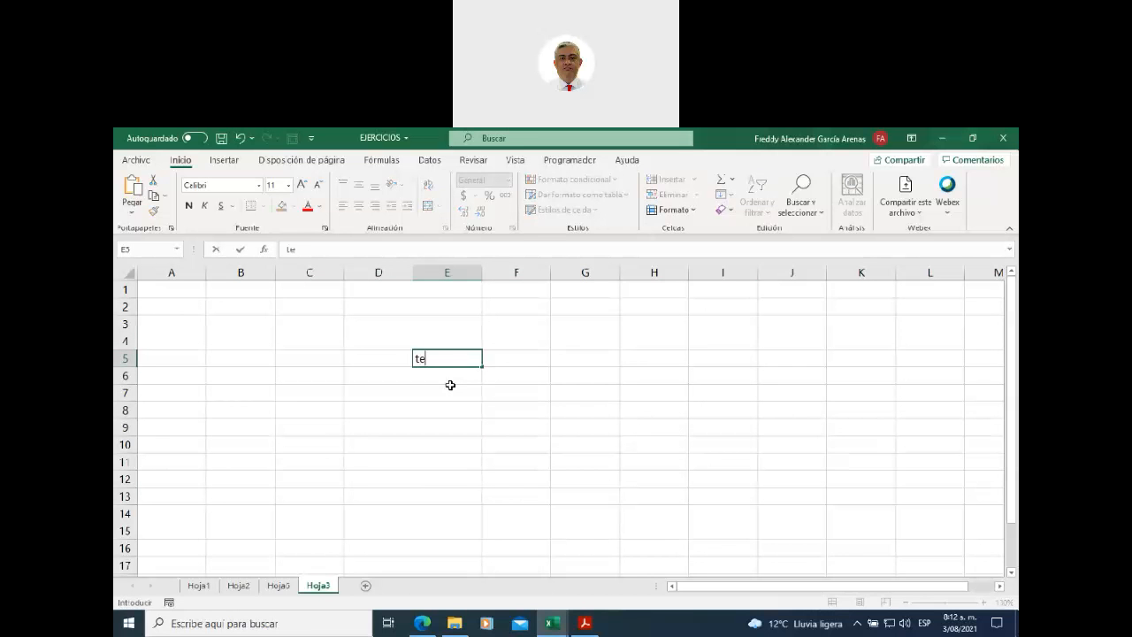
text(xto largo para la celda)
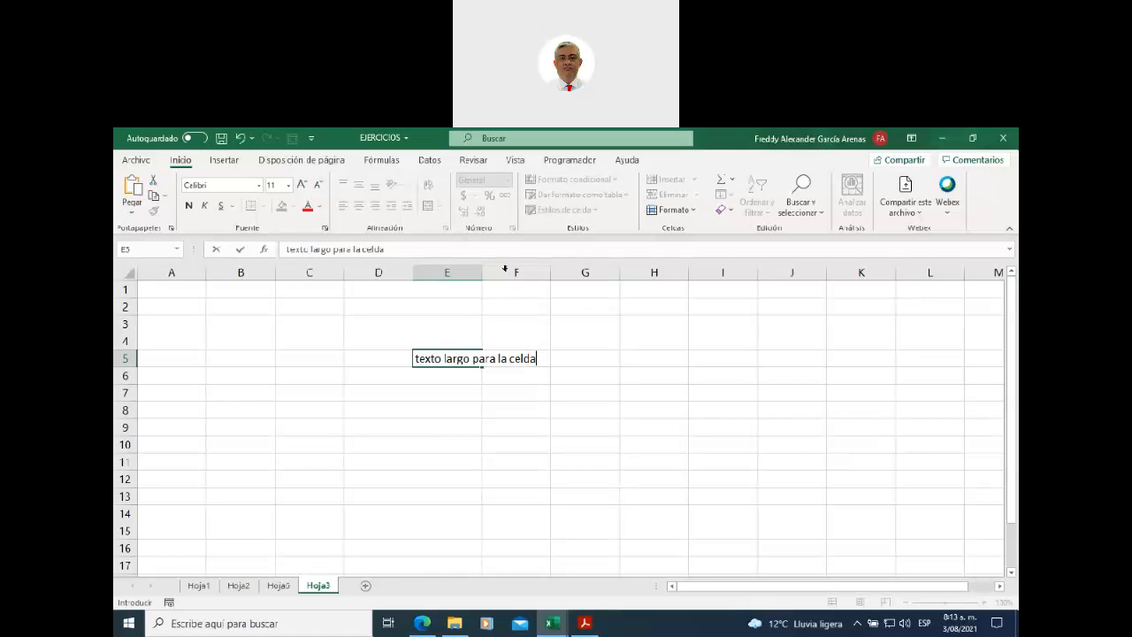
key(Return)
right_click(459, 269)
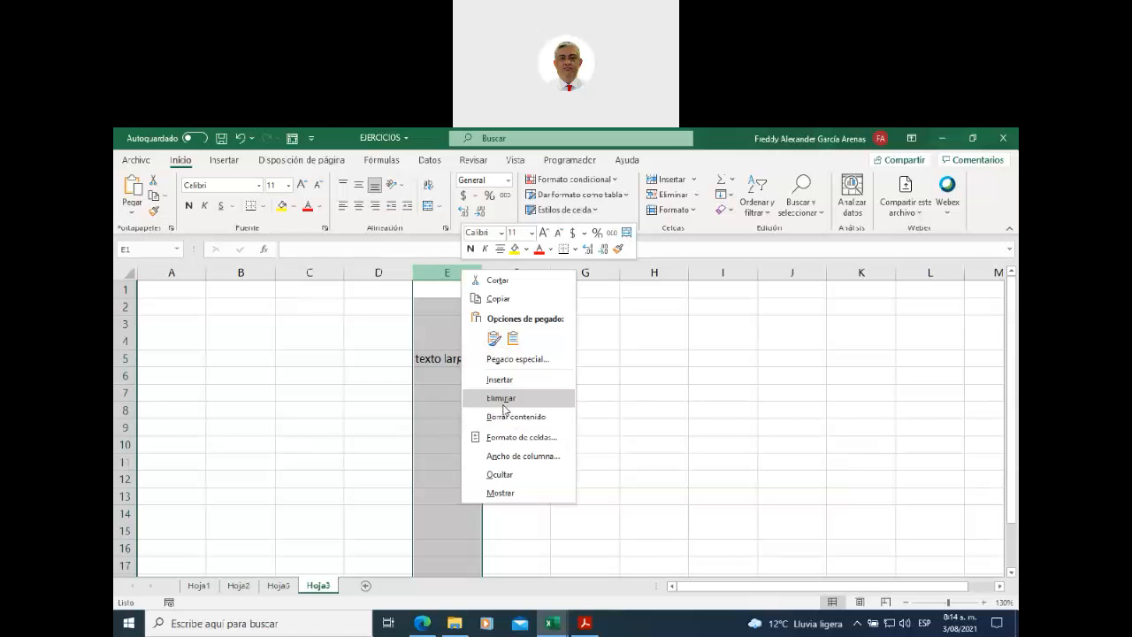
- Set column E's width to 25
click(532, 456)
drag(527, 449, 557, 303)
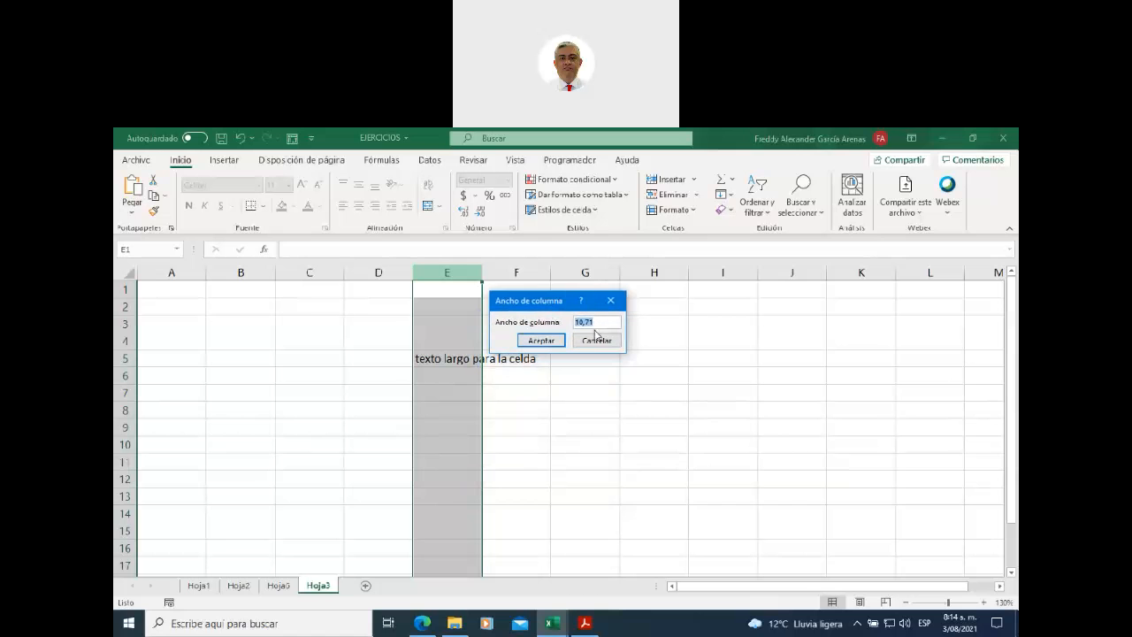
drag(594, 323, 511, 331)
text(25)
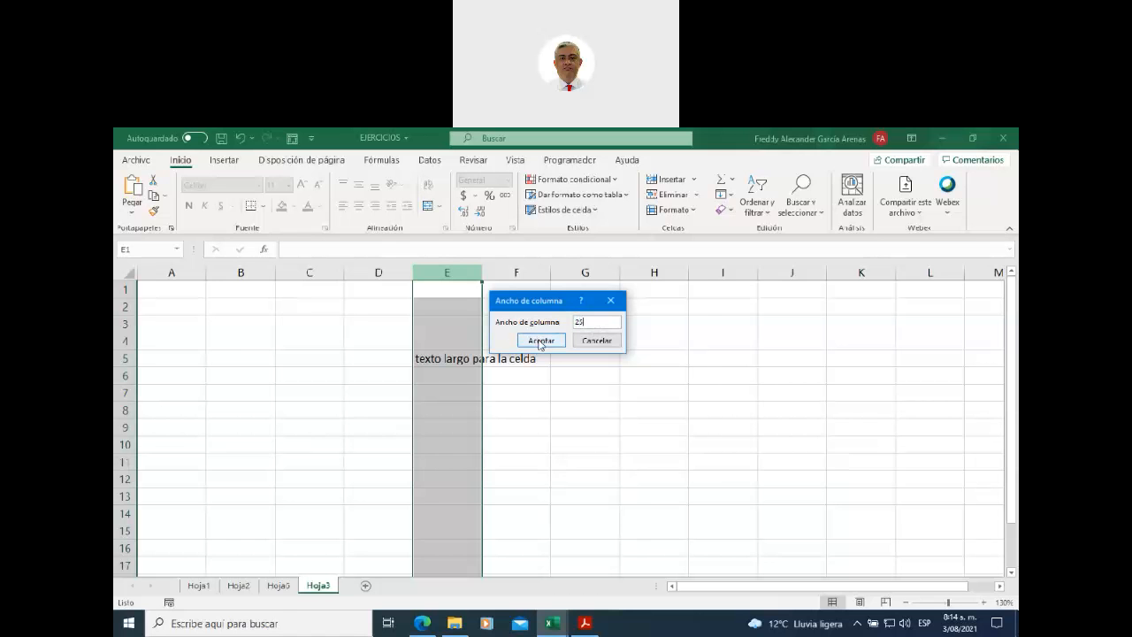
click(540, 341)
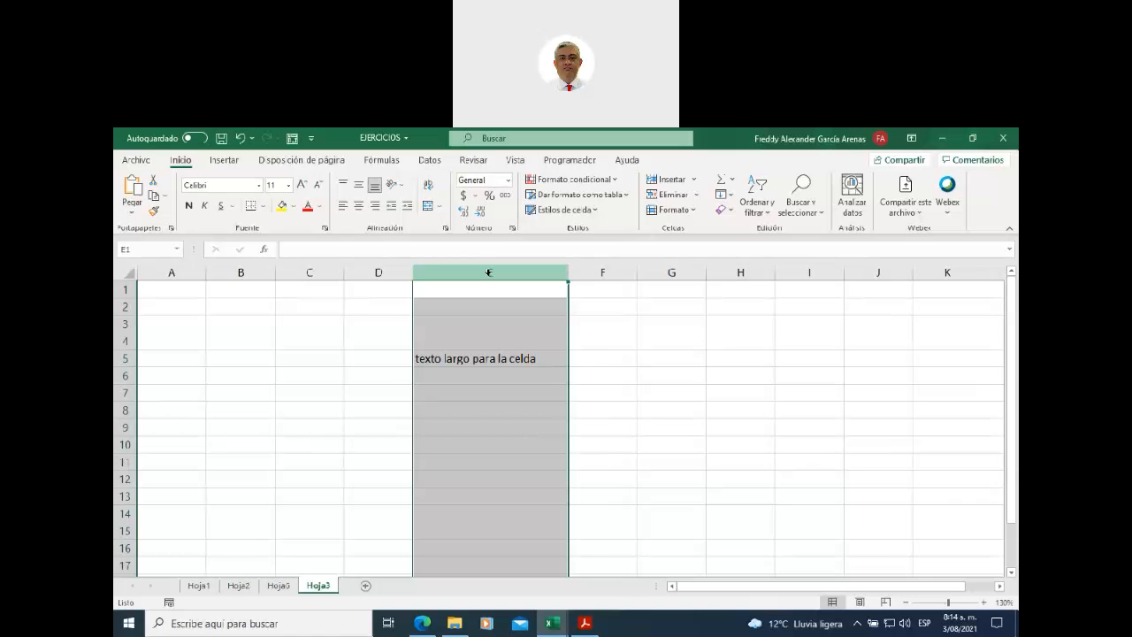
- Change column E's width from 25 to 20, then select E5
right_click(490, 272)
click(548, 461)
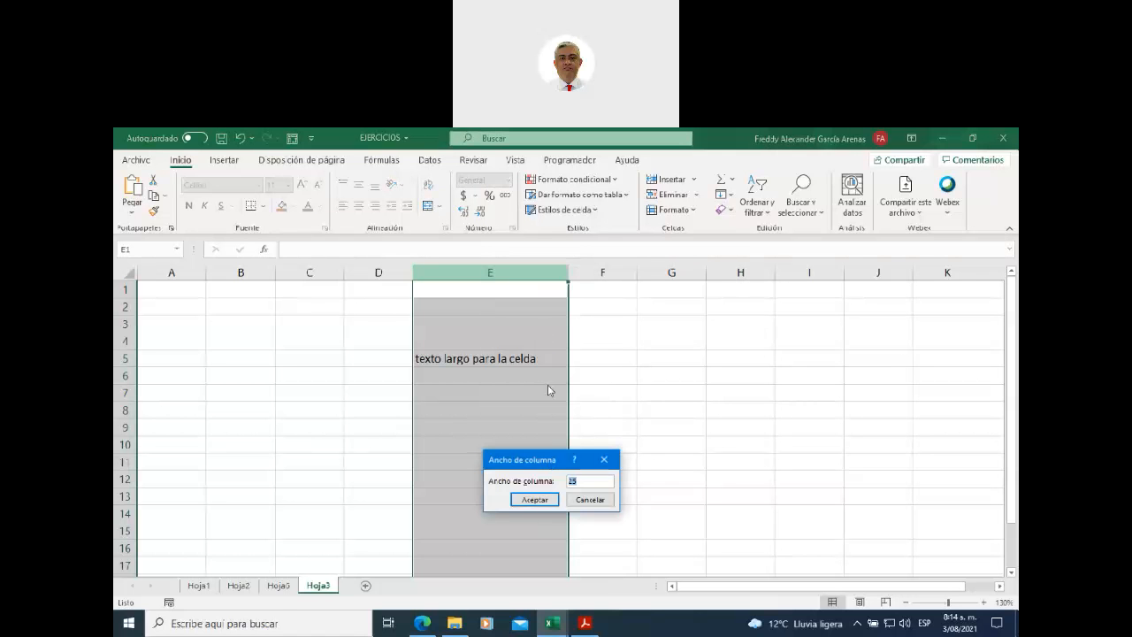
click(583, 480)
key(BackSpace)
text(0)
click(535, 499)
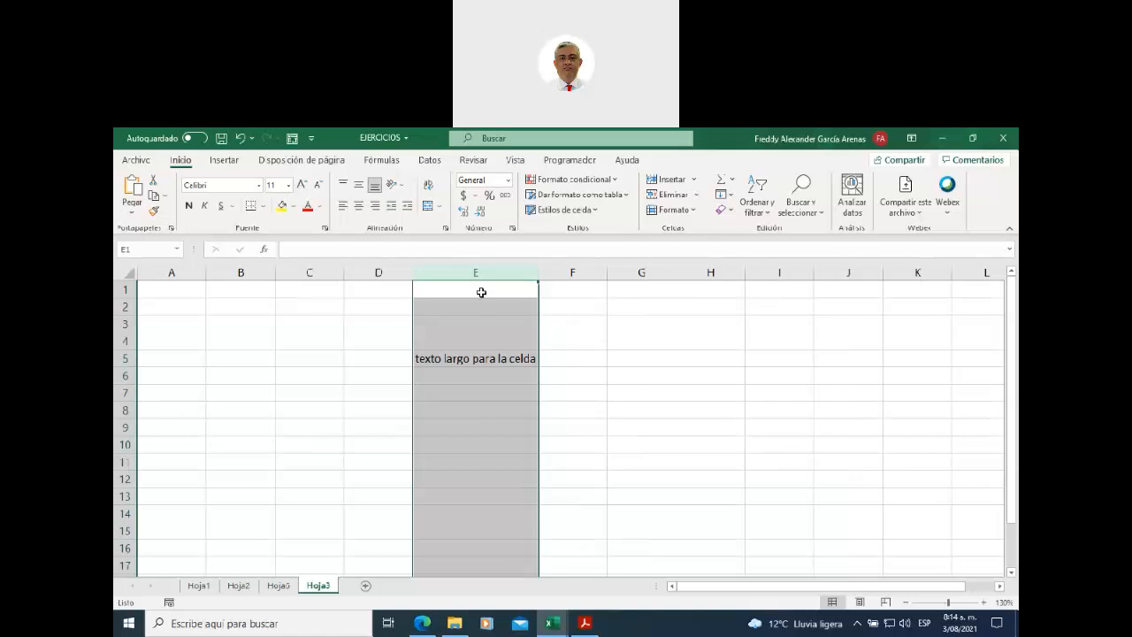
click(491, 362)
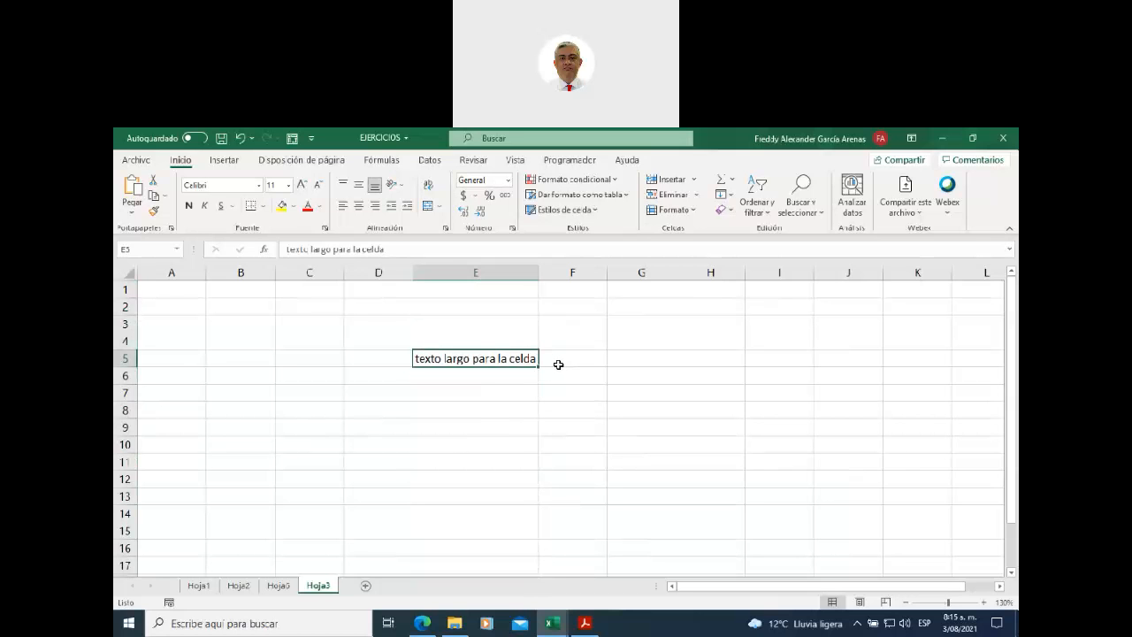
- Drag column E's border narrower and wider, then auto-fit it to the E5 text
drag(538, 272, 486, 273)
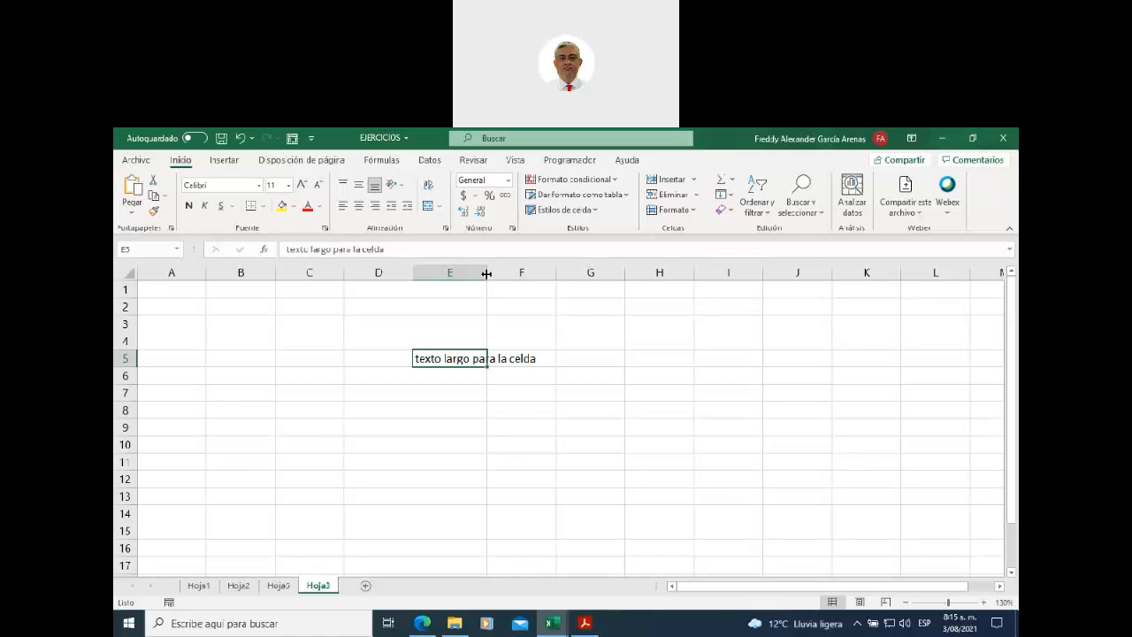
drag(485, 274, 511, 273)
drag(517, 273, 540, 274)
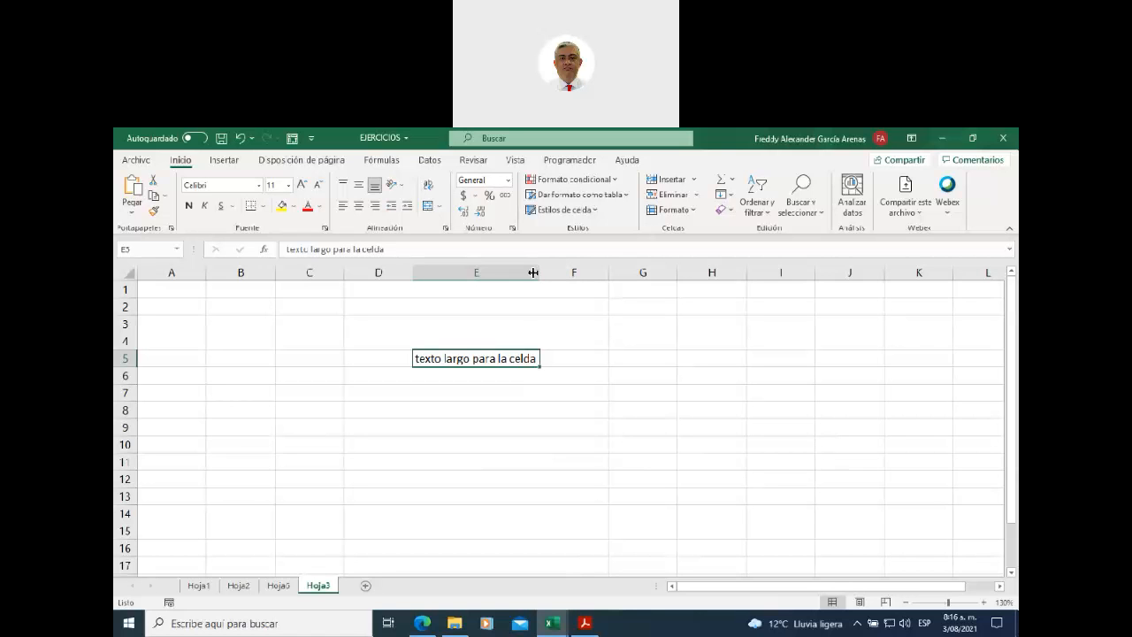
click(513, 271)
drag(540, 274, 485, 272)
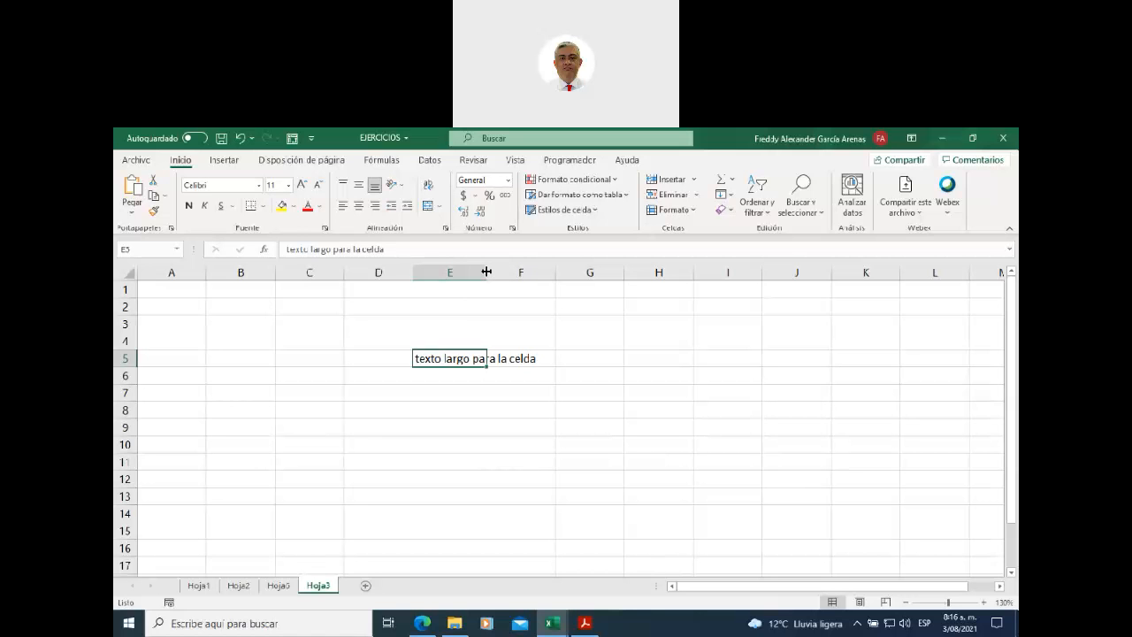
double_click(486, 271)
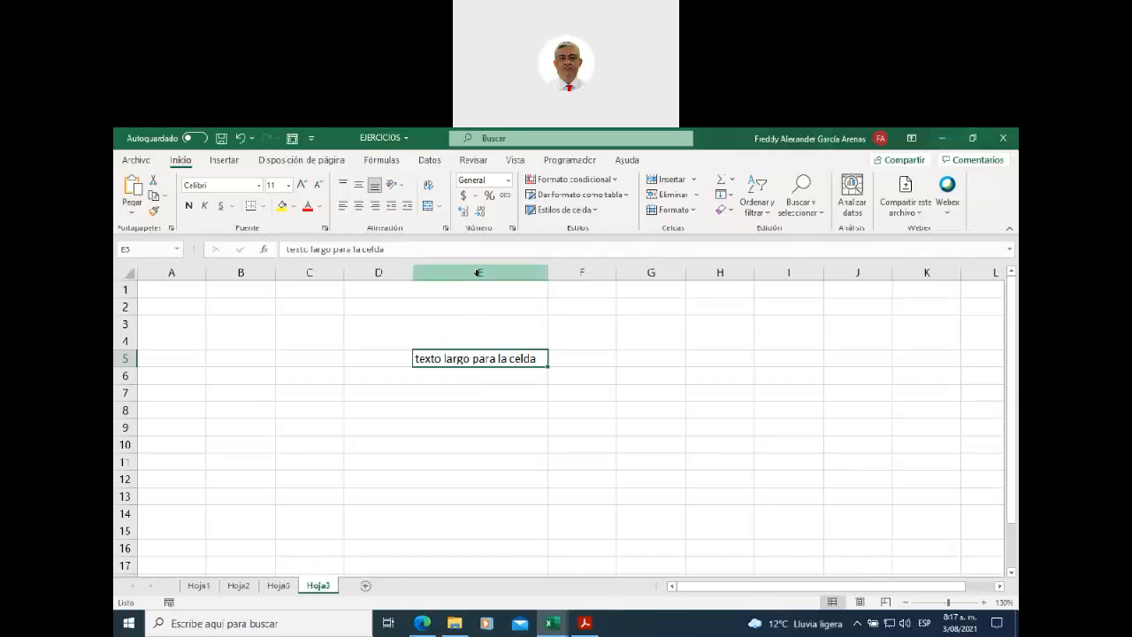
- Set row 5's height to 30, then auto-fit the row back to its text
click(478, 273)
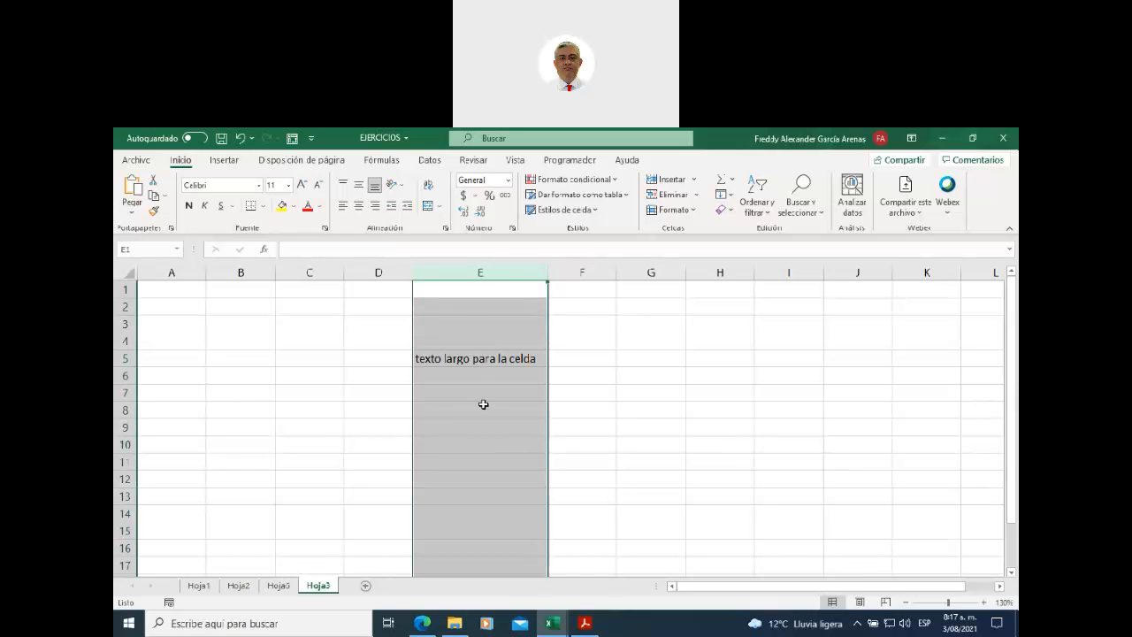
click(126, 359)
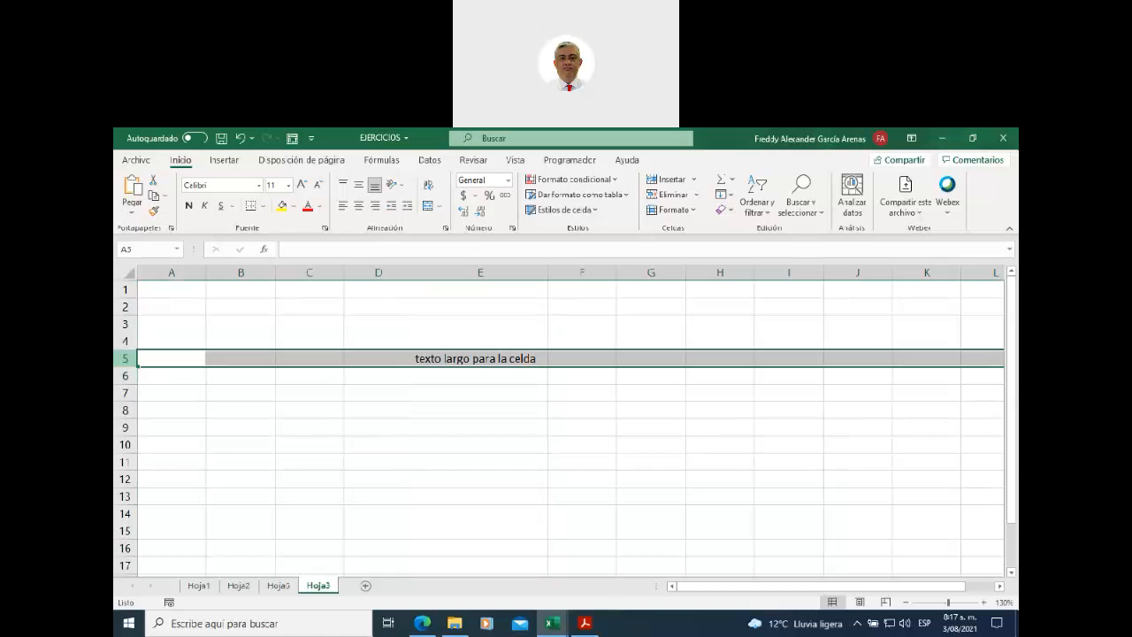
right_click(125, 359)
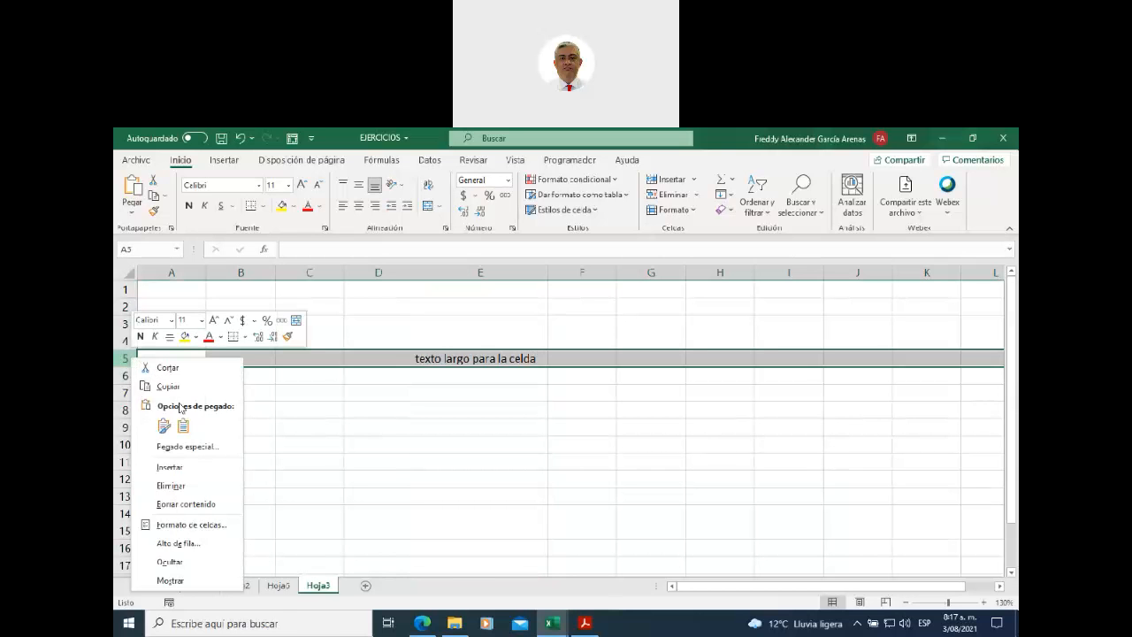
click(182, 543)
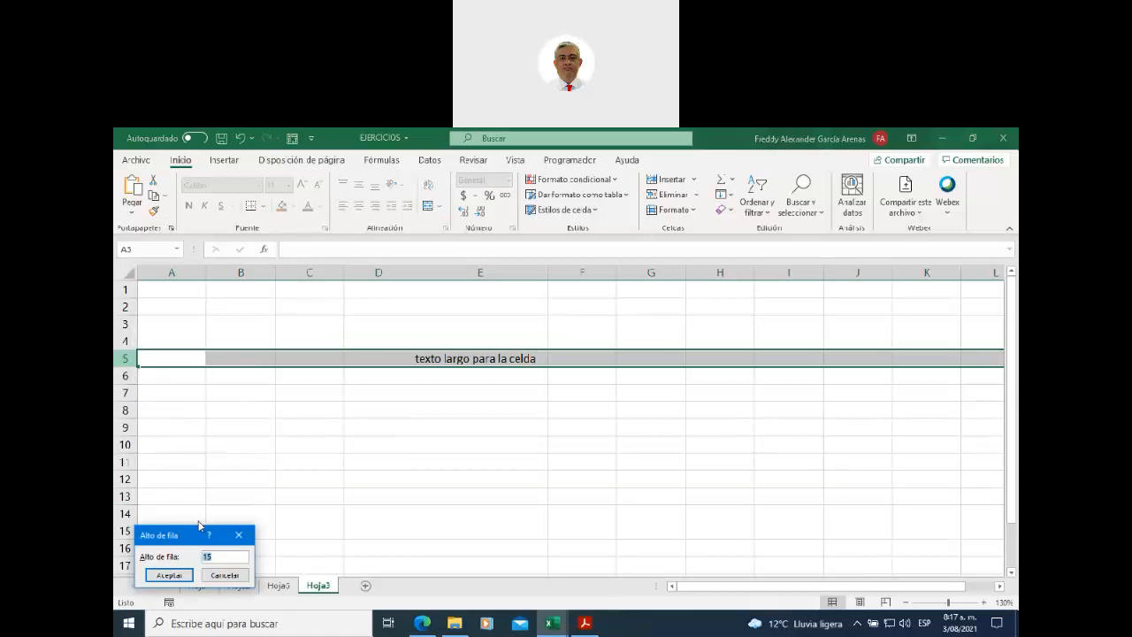
drag(189, 533, 353, 296)
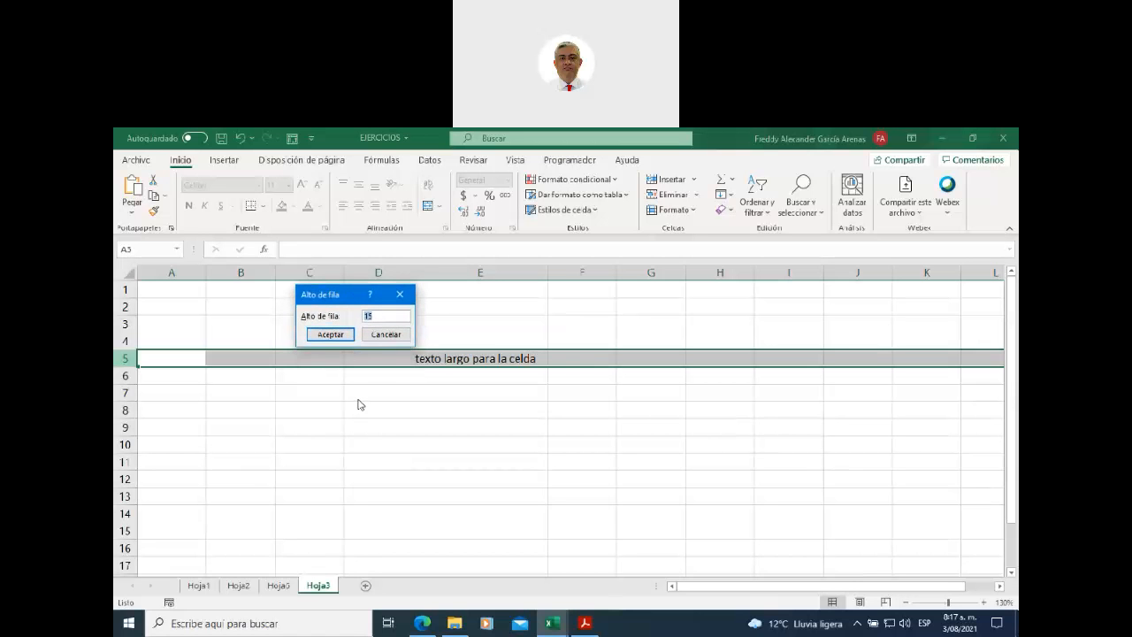
click(377, 315)
drag(377, 314, 349, 316)
text(30)
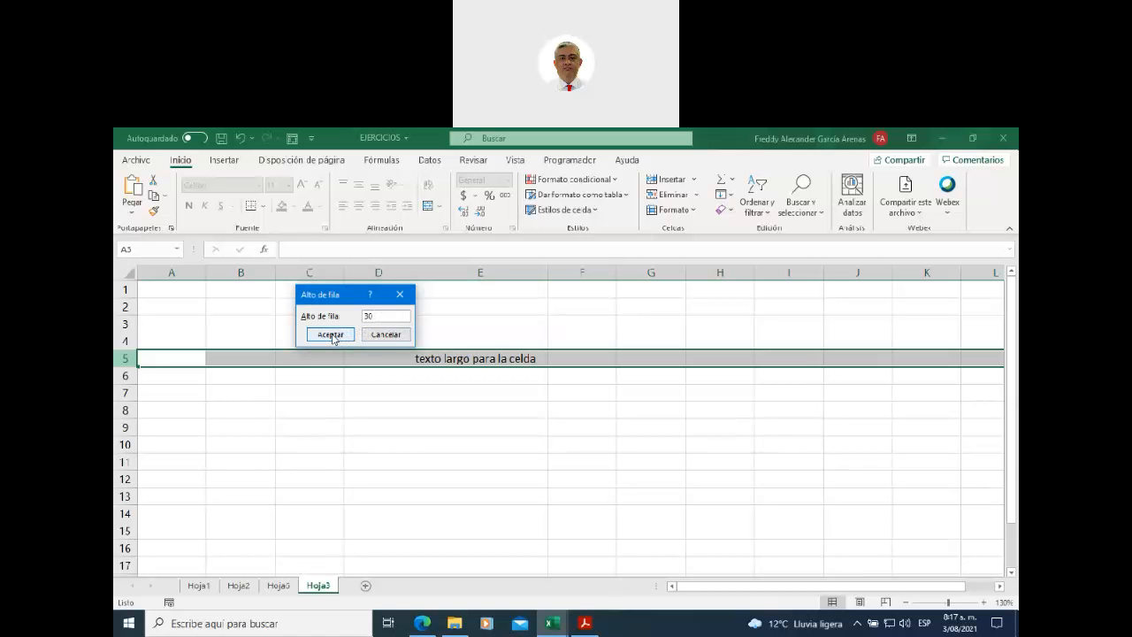
click(331, 335)
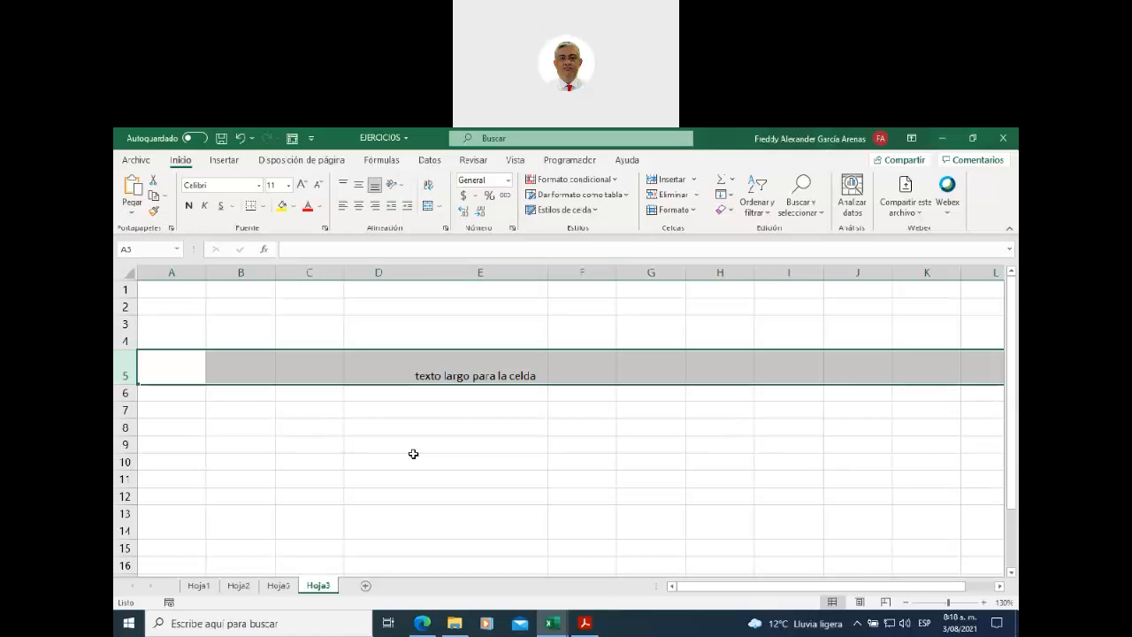
double_click(126, 382)
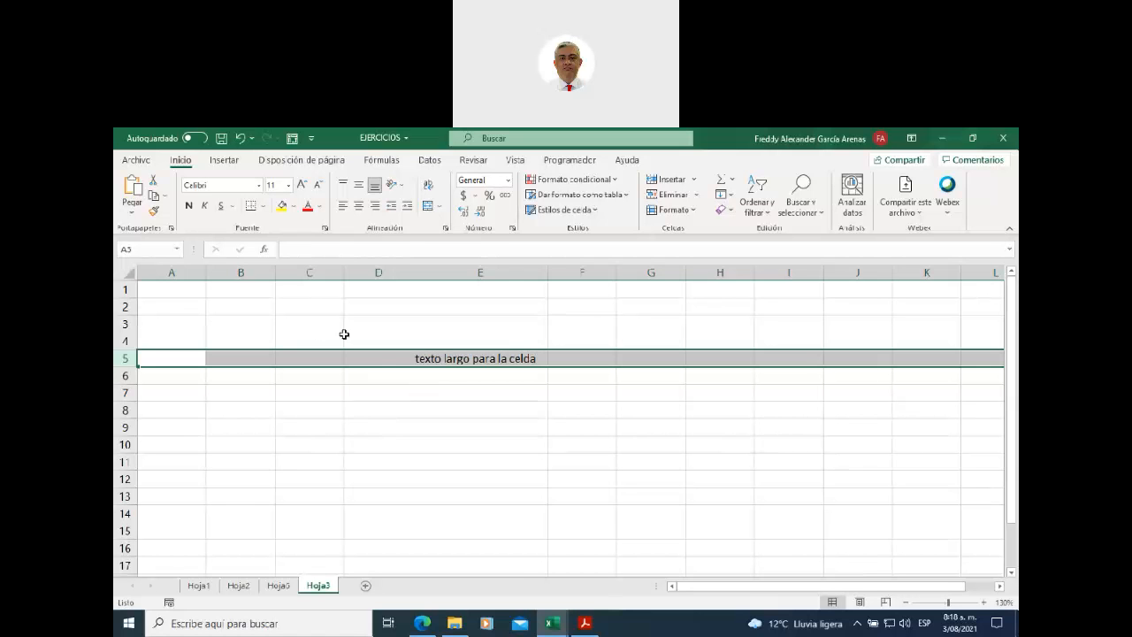
click(473, 273)
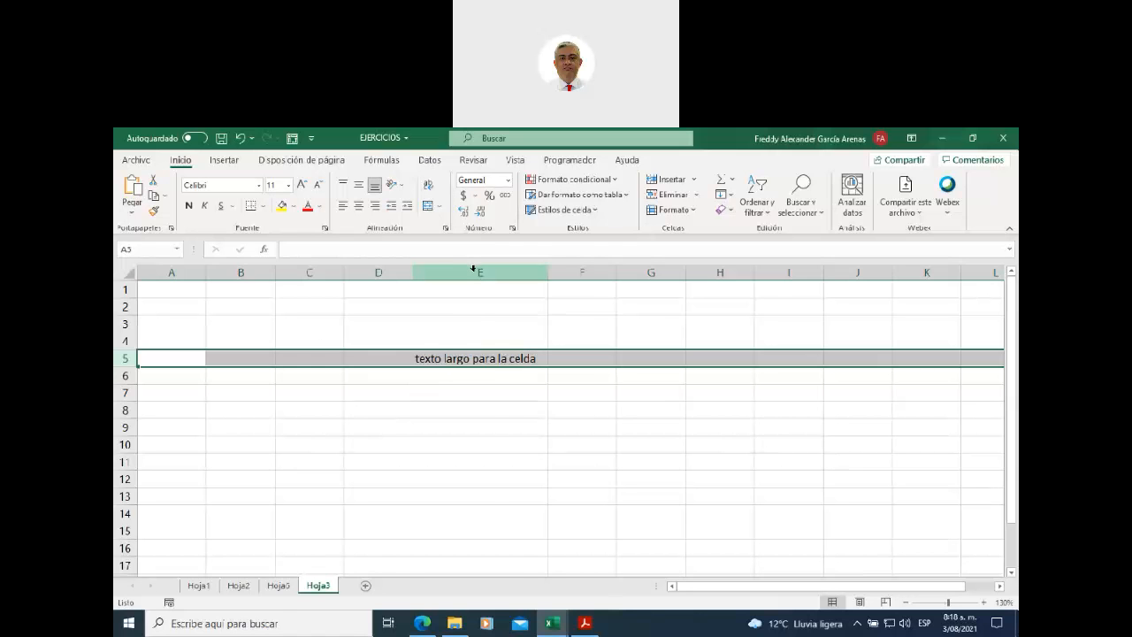
- Clear the contents of column E, then delete the column
right_click(474, 276)
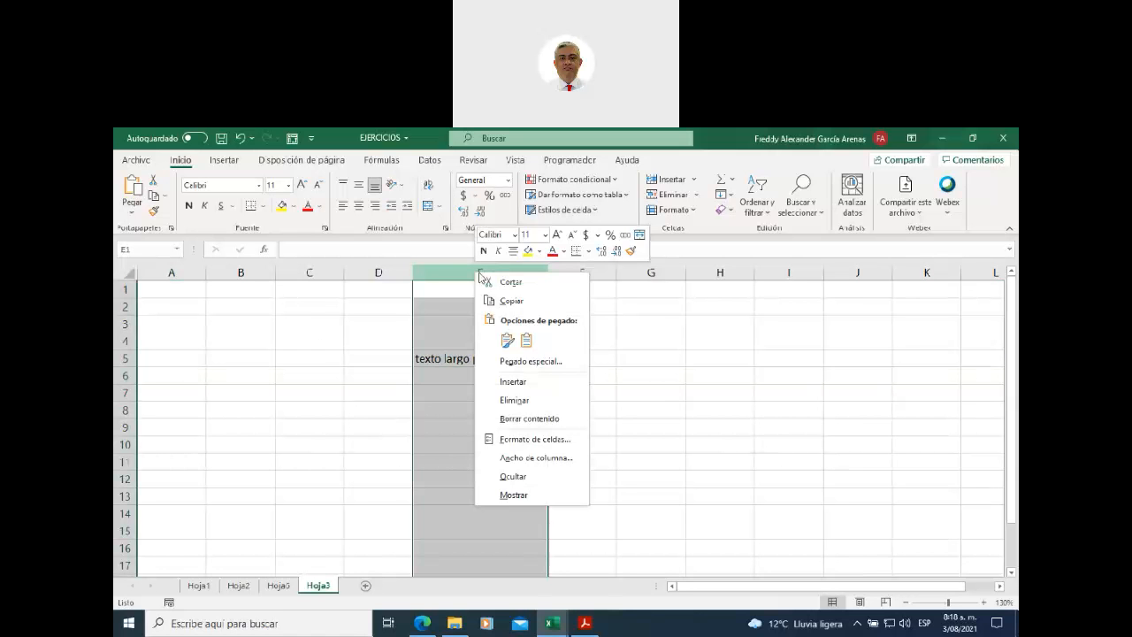
click(528, 420)
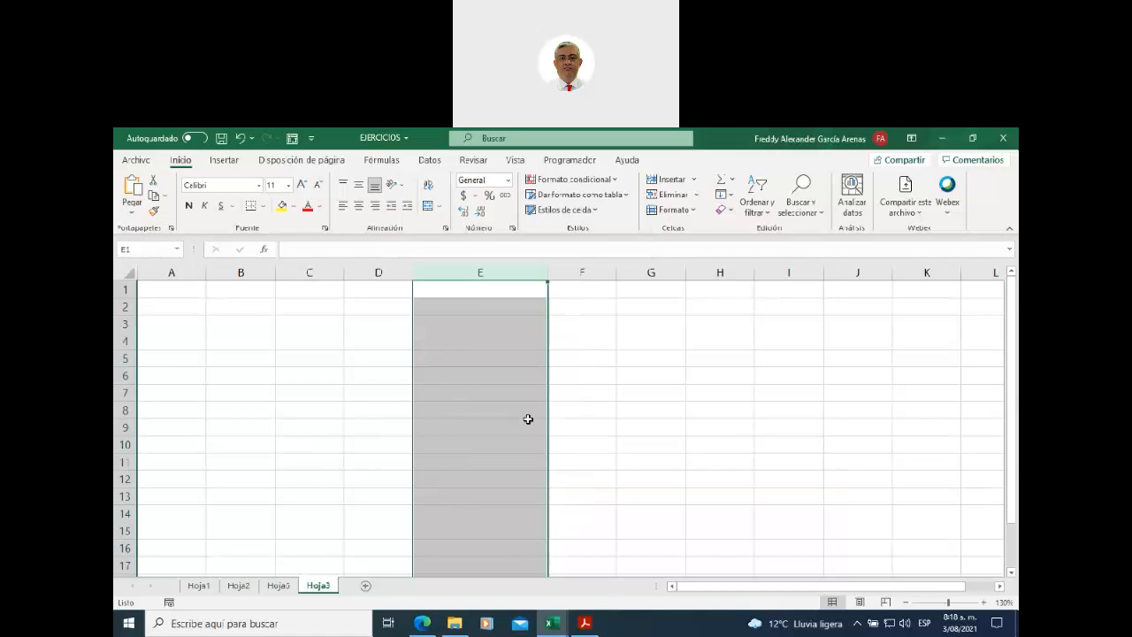
right_click(465, 268)
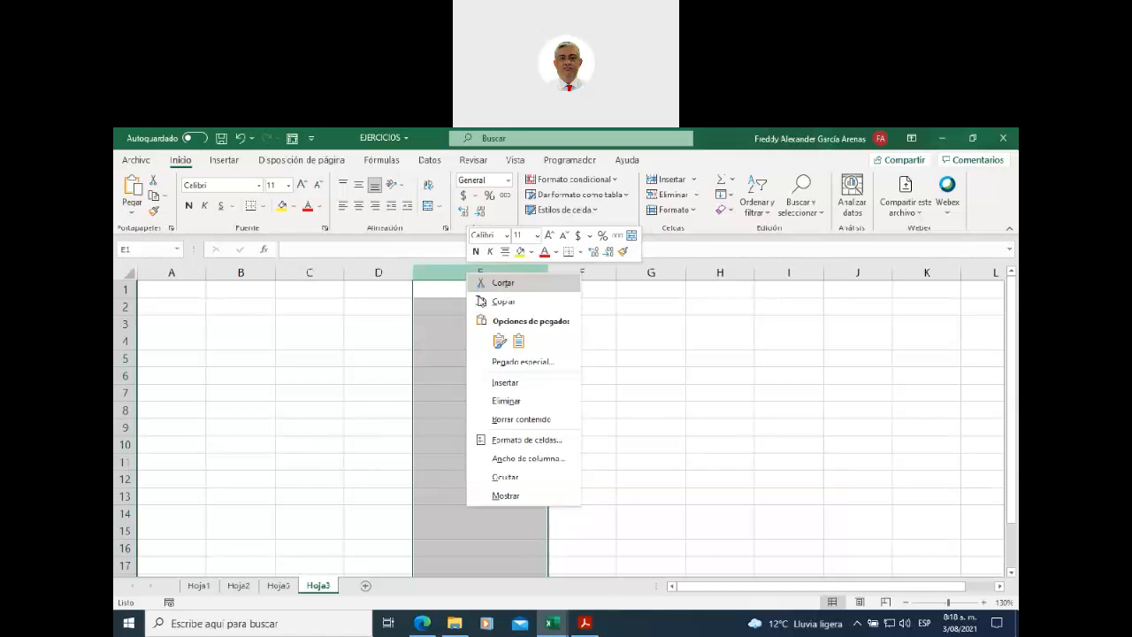
click(511, 402)
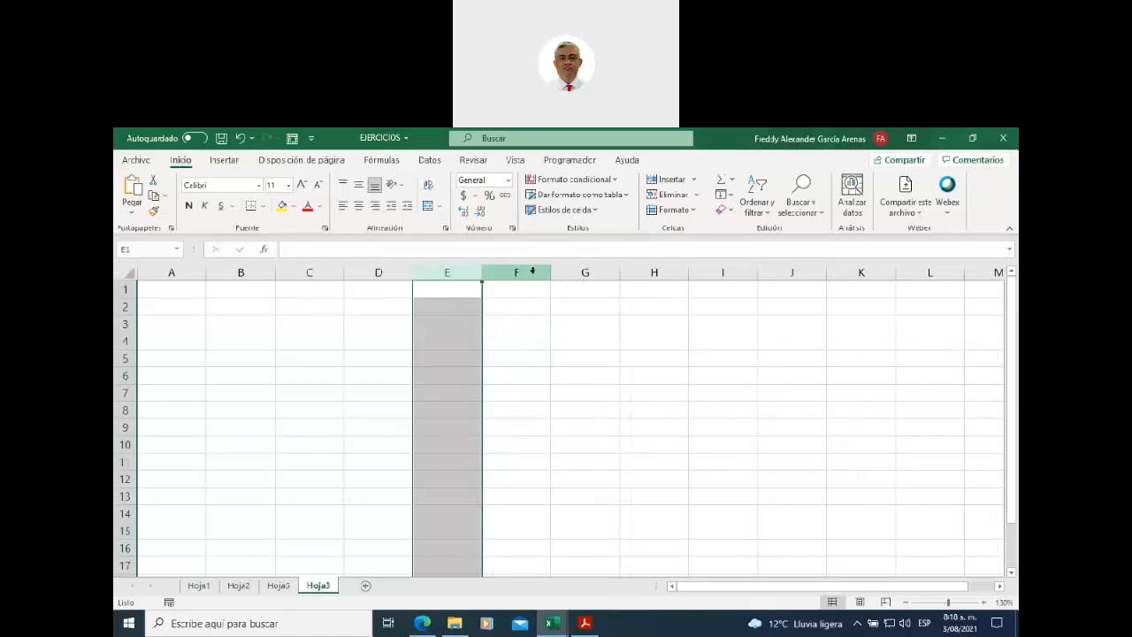
- Hide column E
click(529, 271)
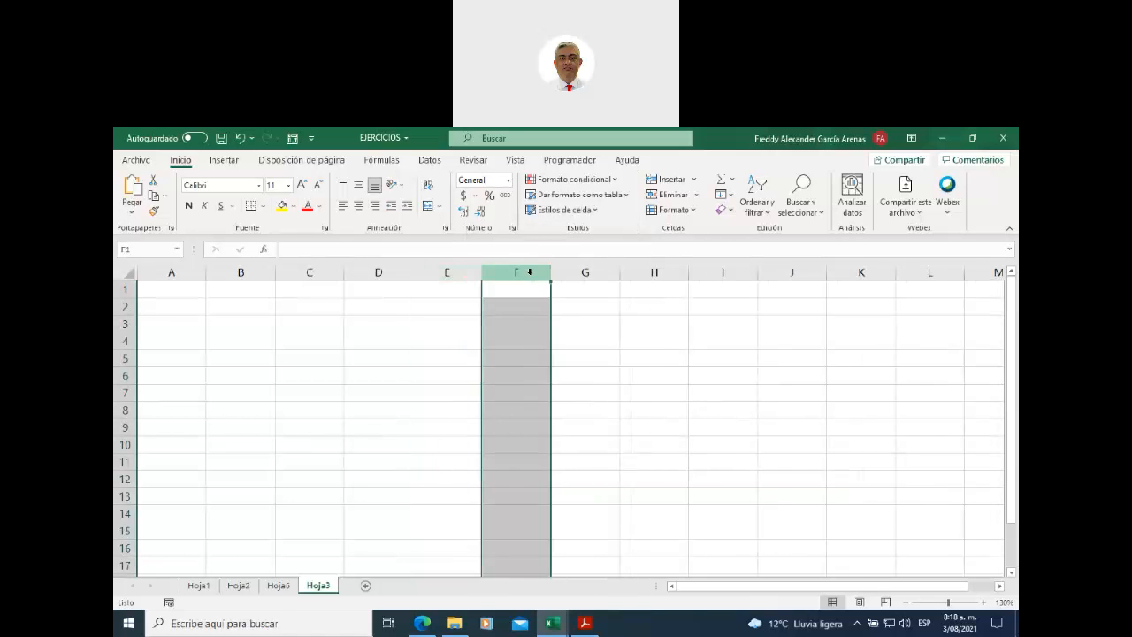
click(456, 271)
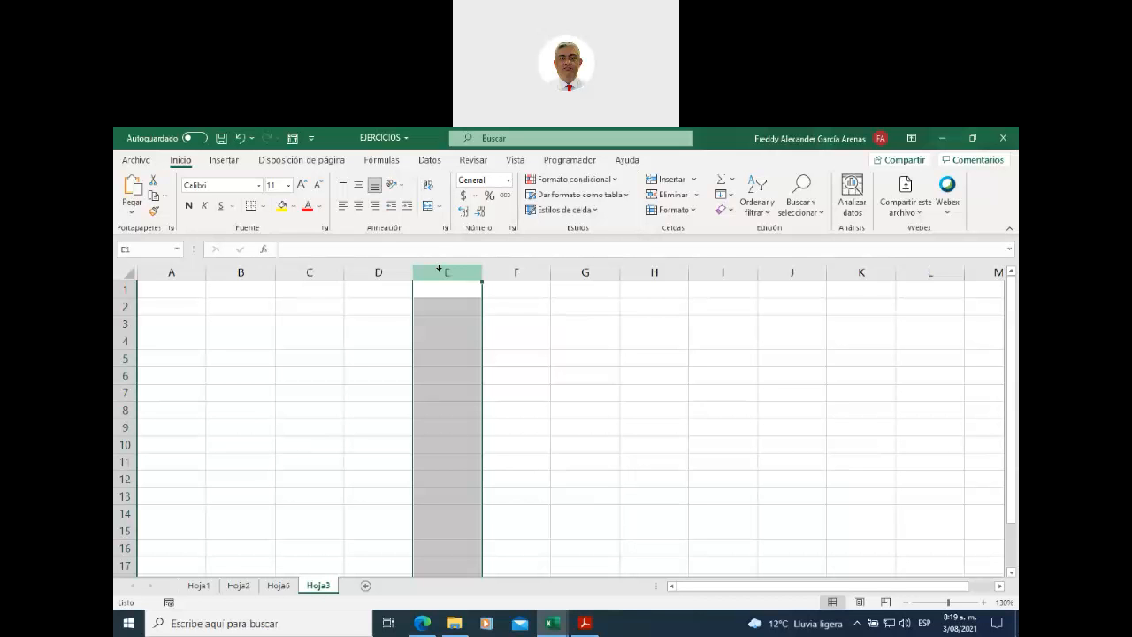
right_click(439, 271)
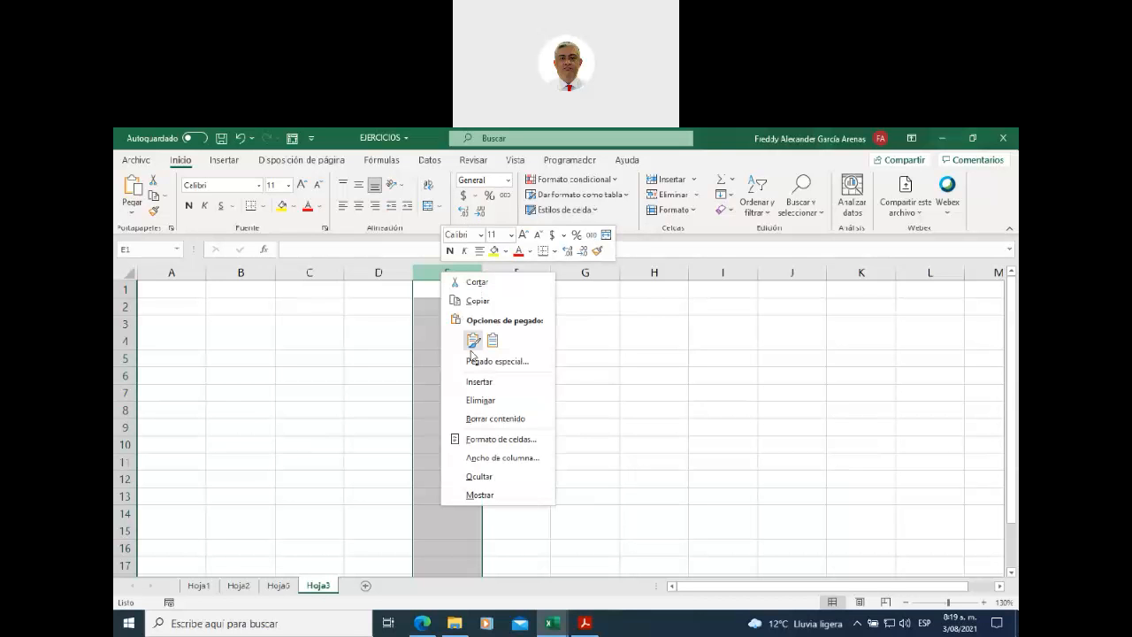
click(492, 478)
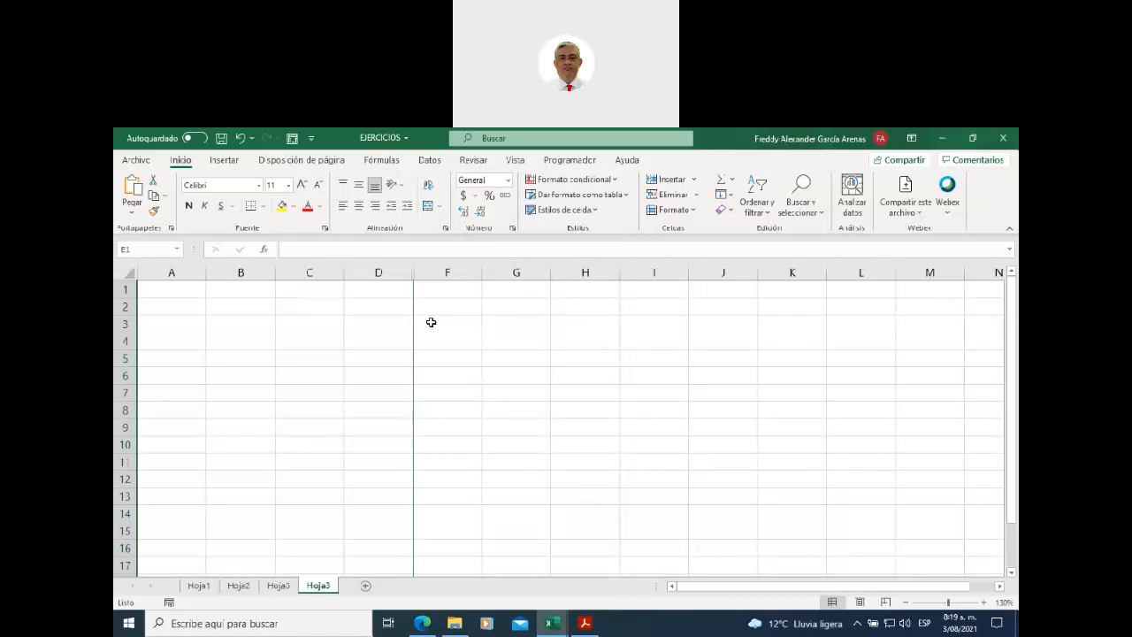
- Select columns D through F and unhide column E with Mostrar
click(371, 271)
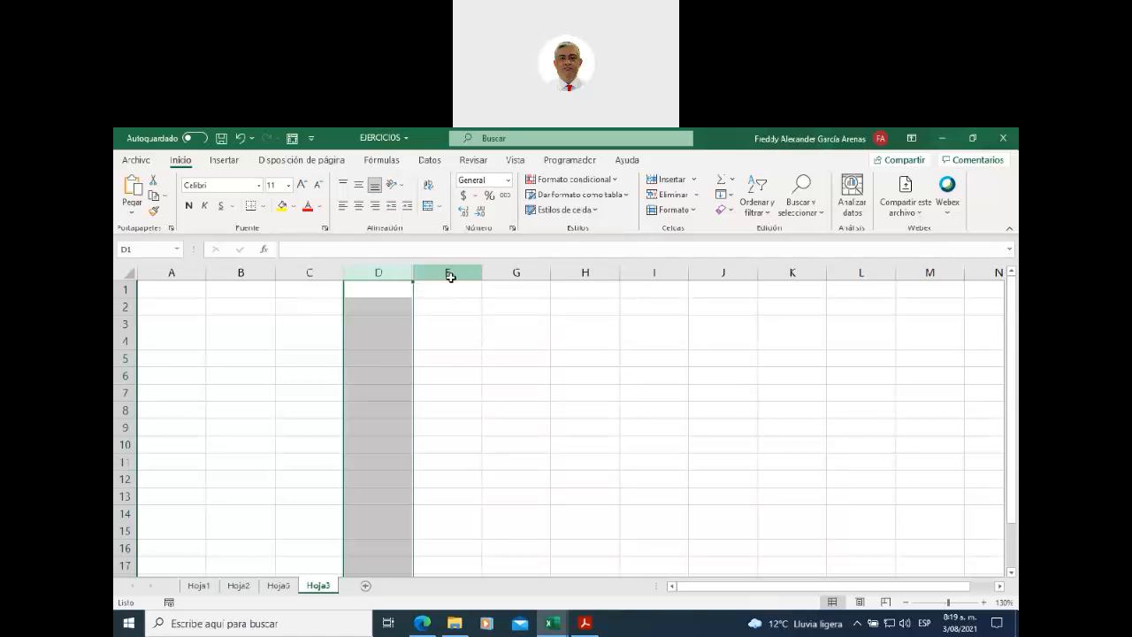
click(450, 272)
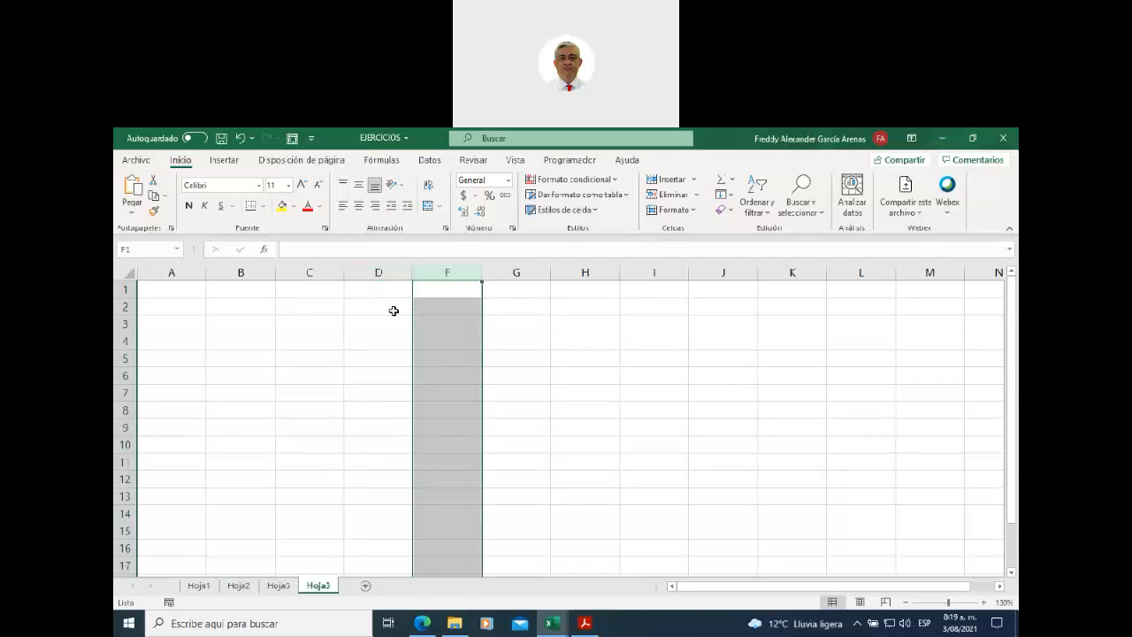
click(383, 273)
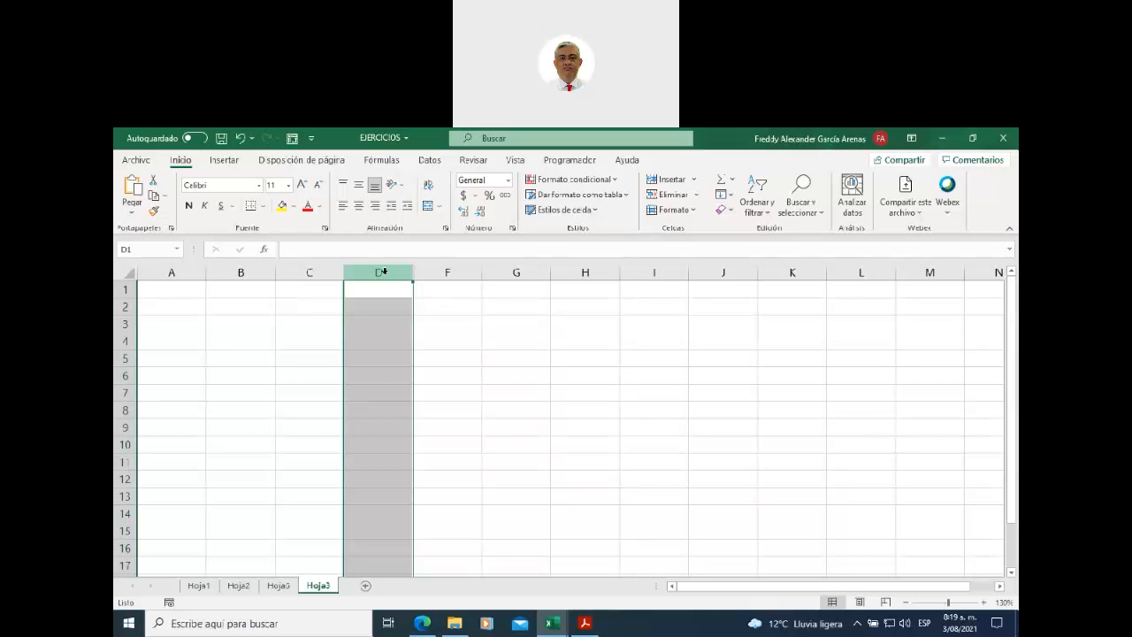
drag(385, 271, 434, 272)
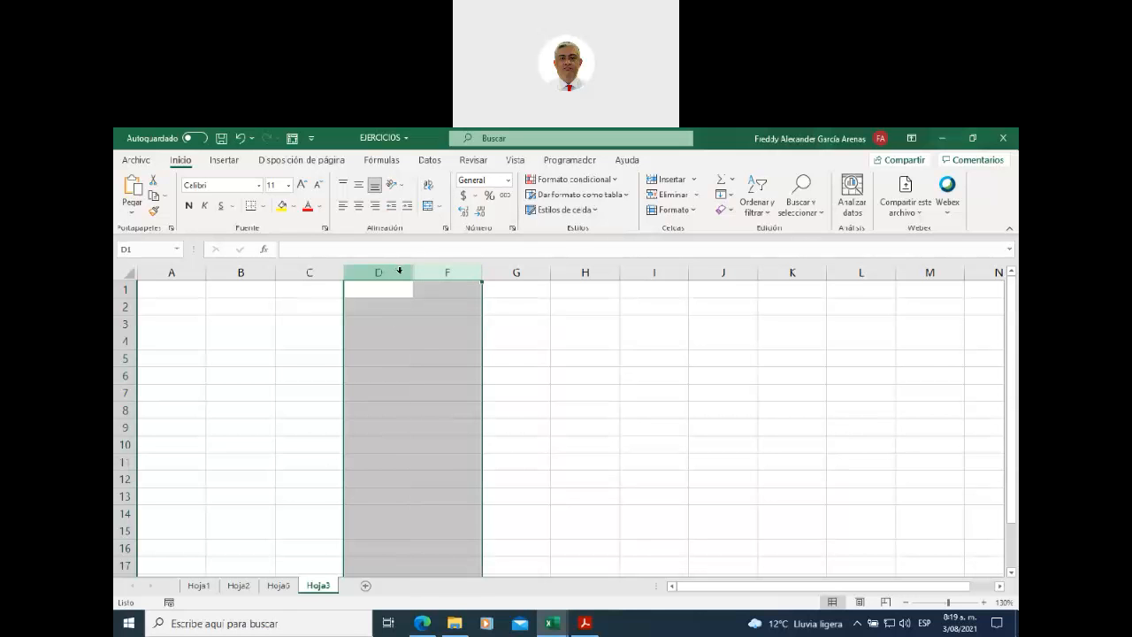
right_click(401, 275)
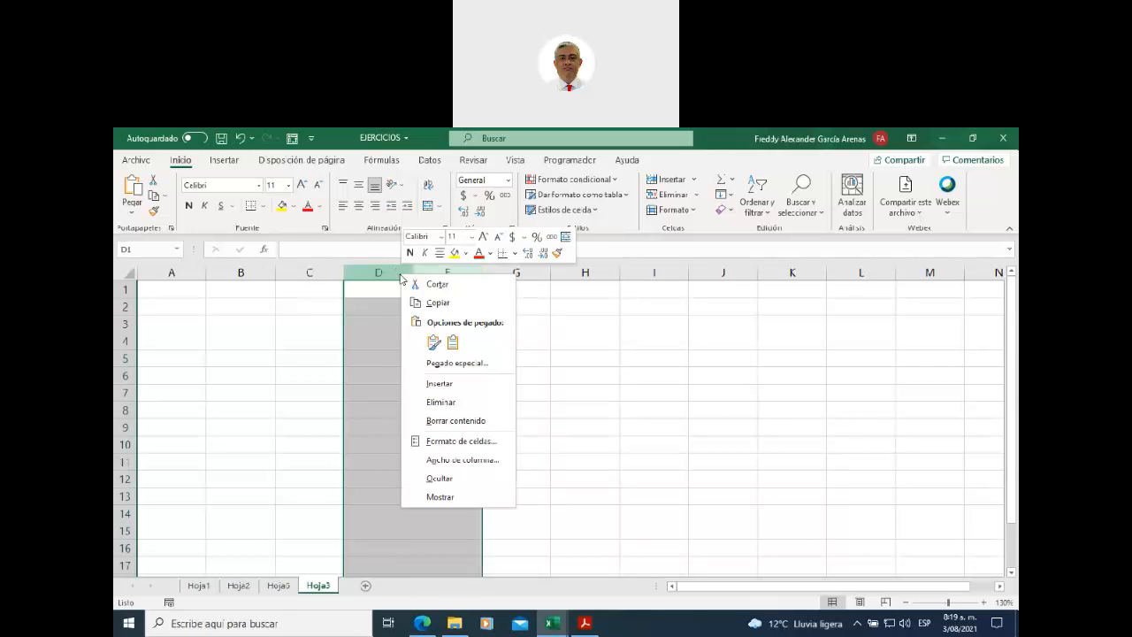
click(457, 497)
click(617, 347)
click(446, 272)
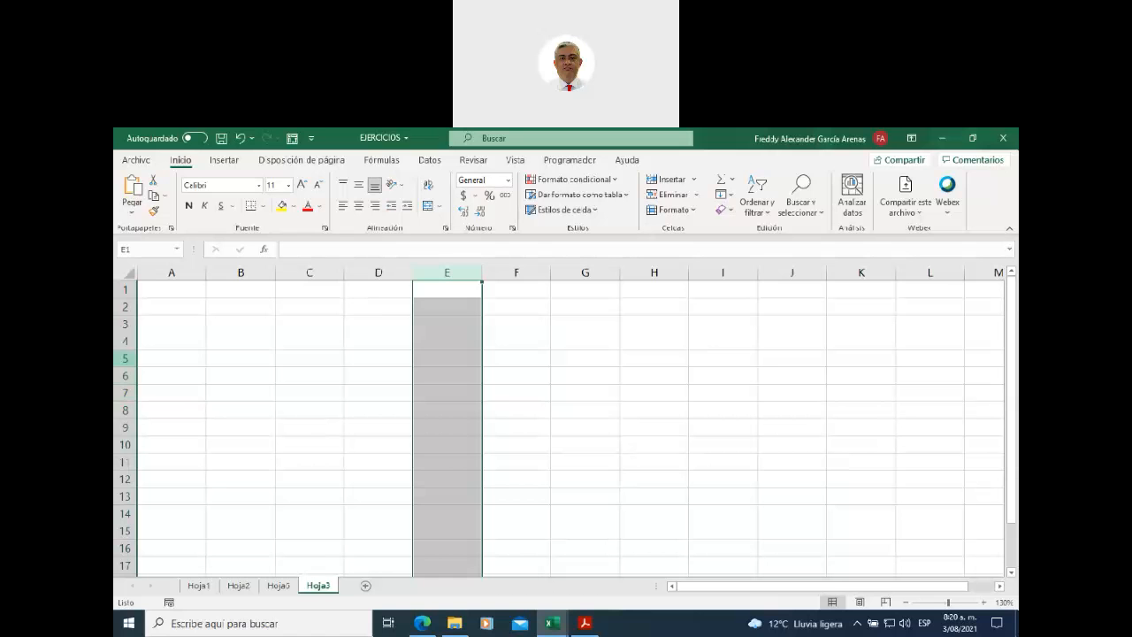
click(125, 342)
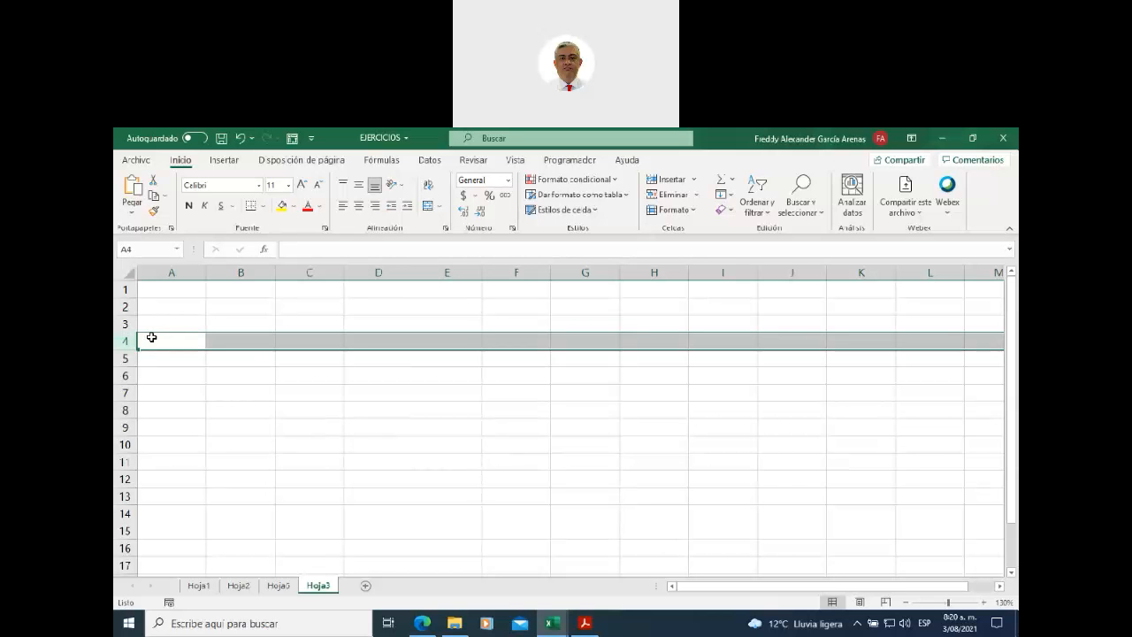
- Type 'texto' in B4 and hide row 4
click(232, 340)
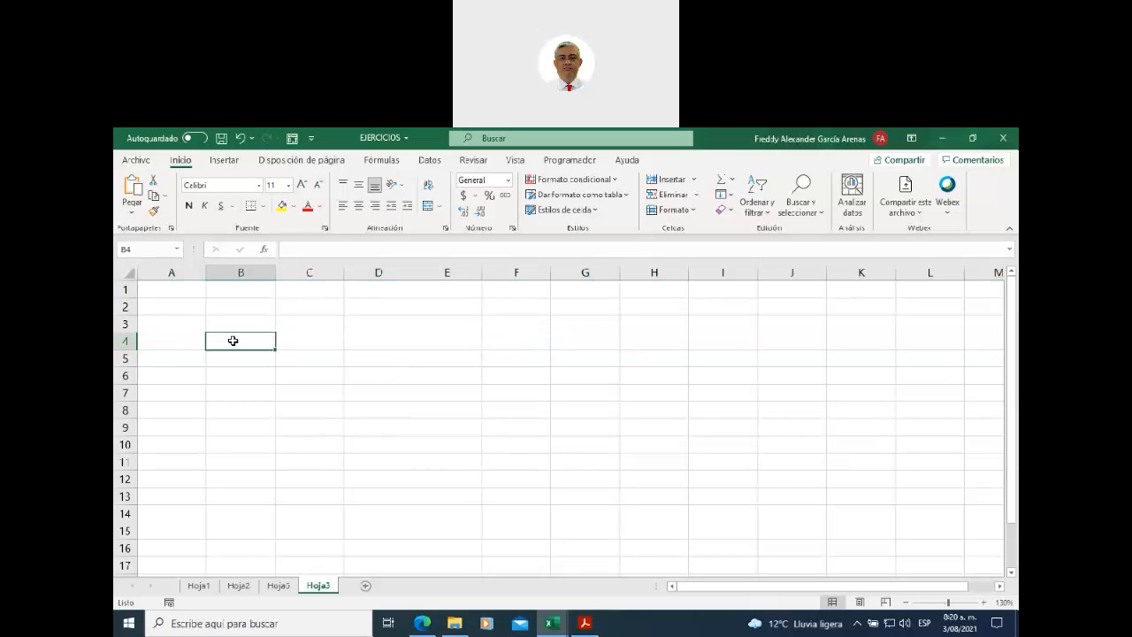
text(texto)
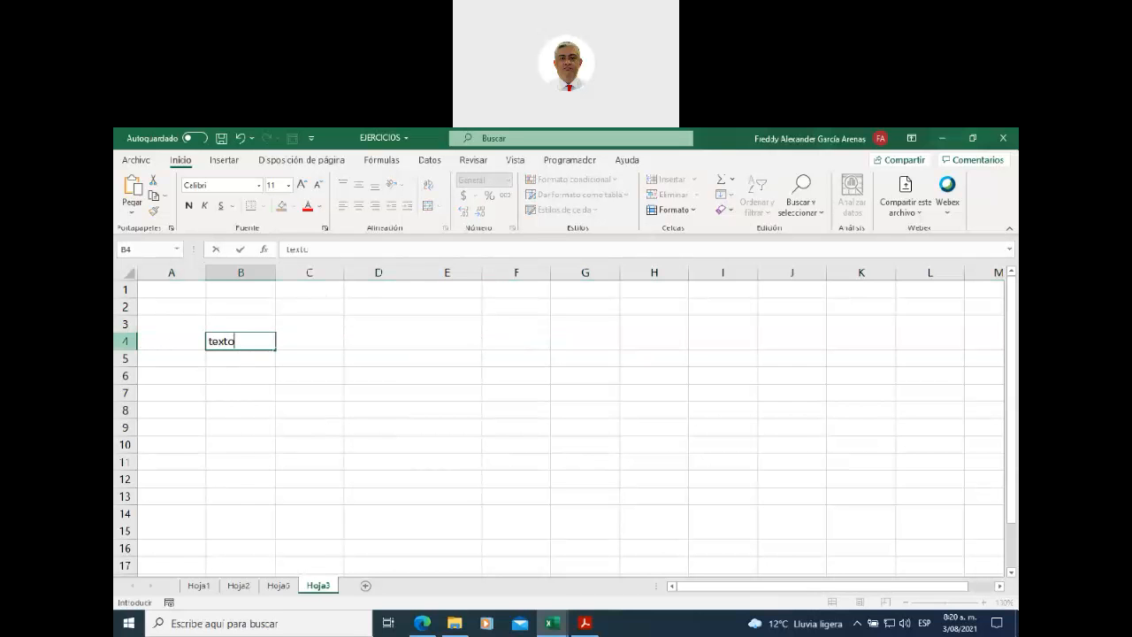
right_click(125, 342)
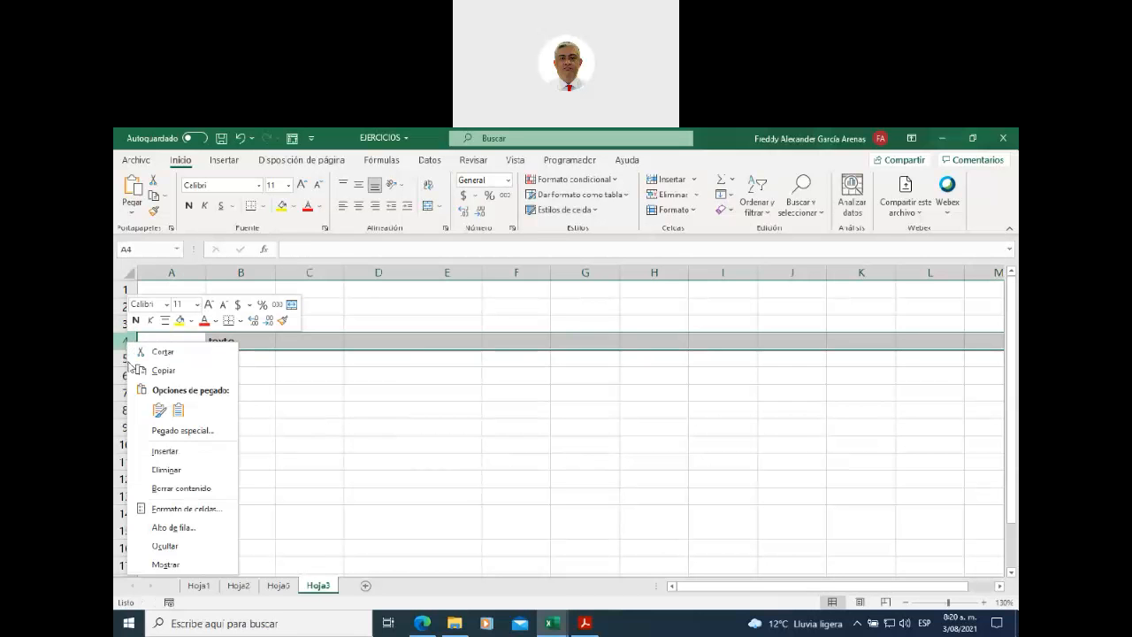
click(180, 546)
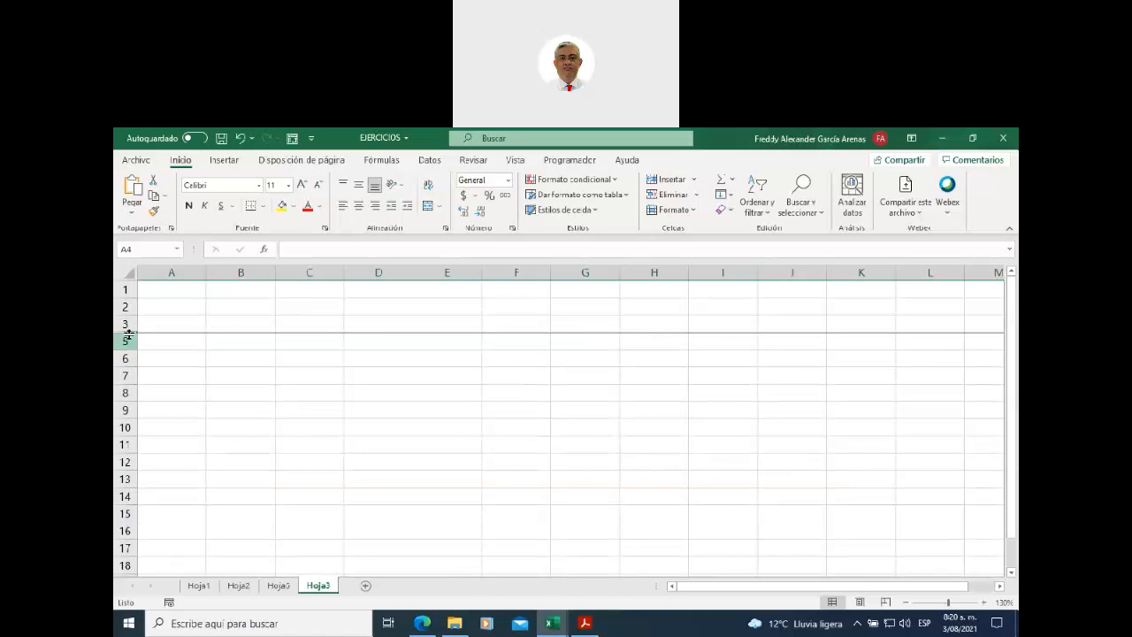
- Select rows 3 to 5 and unhide row 4
drag(128, 324, 129, 341)
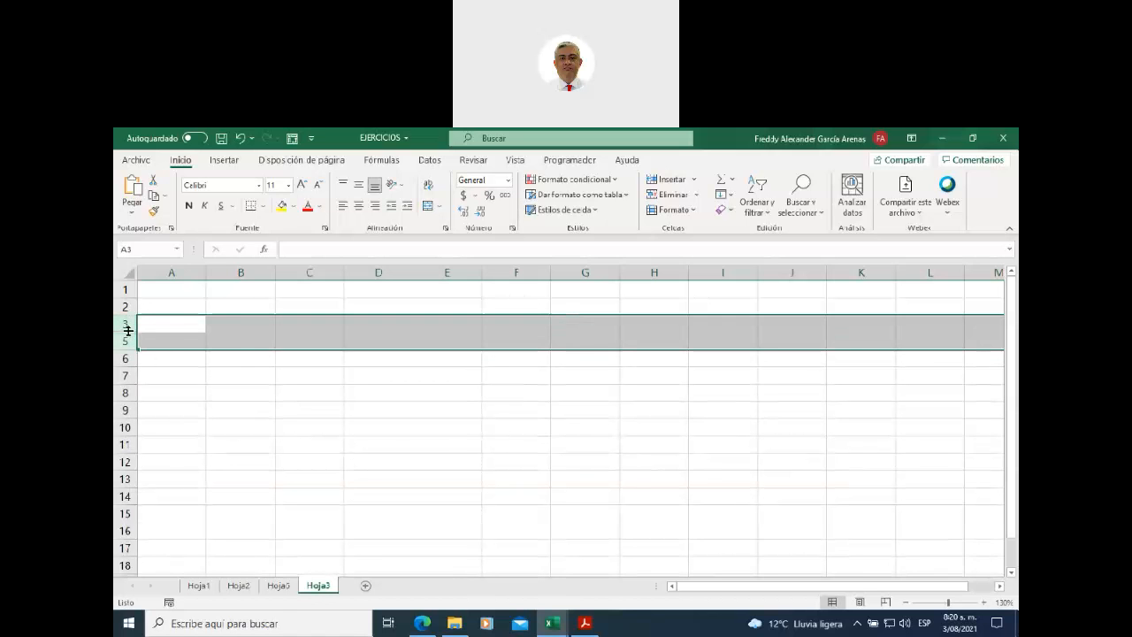
right_click(128, 329)
click(181, 553)
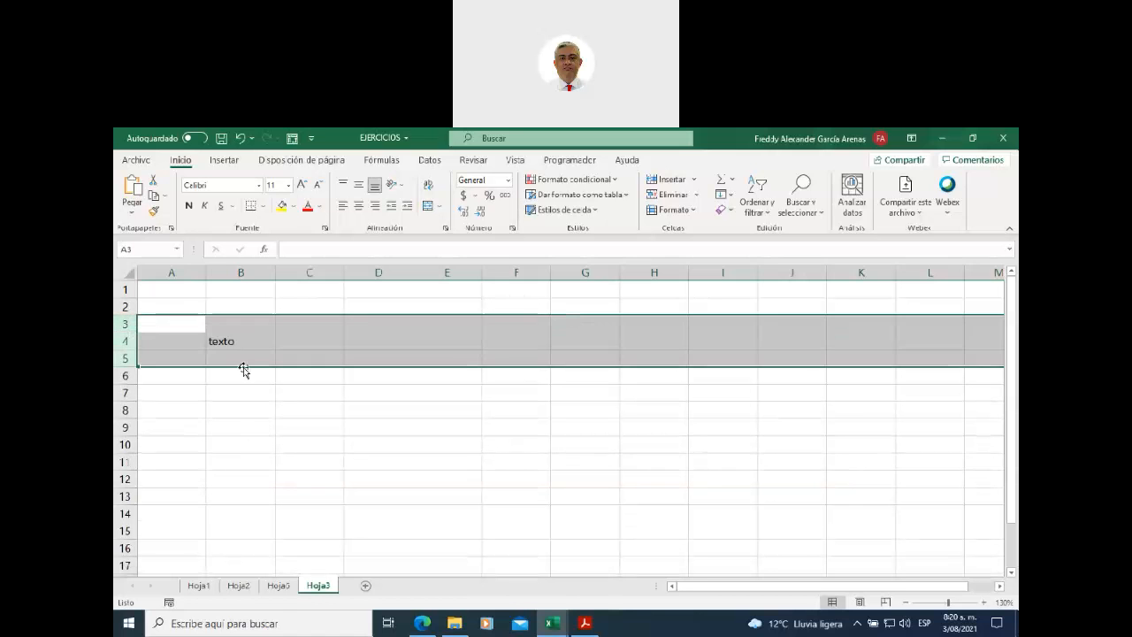
click(245, 345)
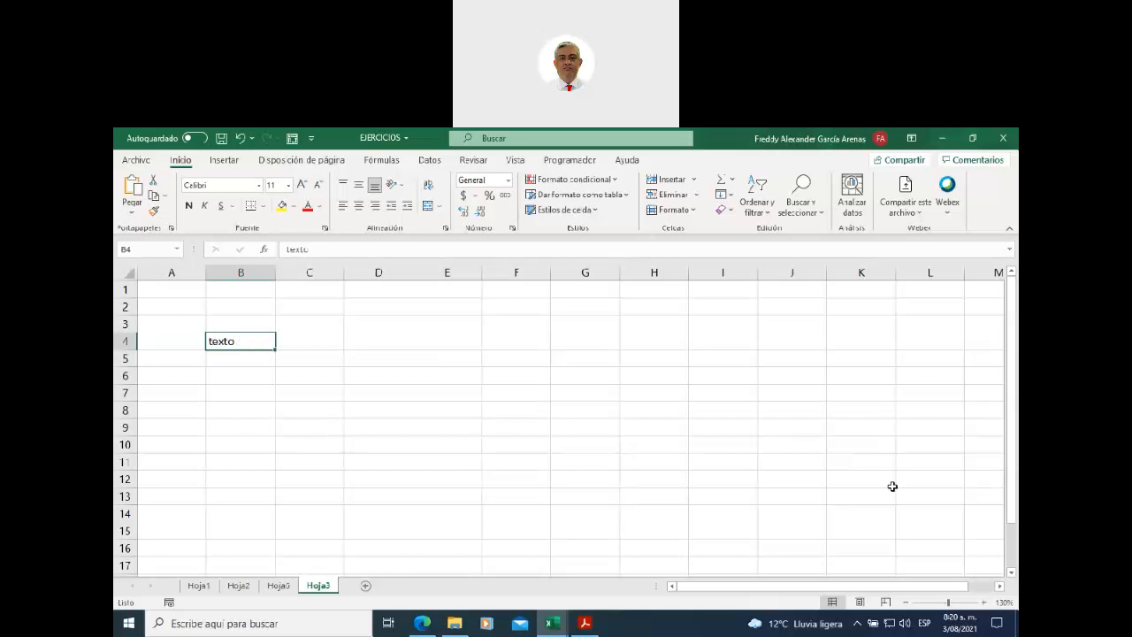
- Zoom the sheet in to 180%
click(983, 602)
click(983, 602)
click(983, 603)
click(983, 602)
click(984, 602)
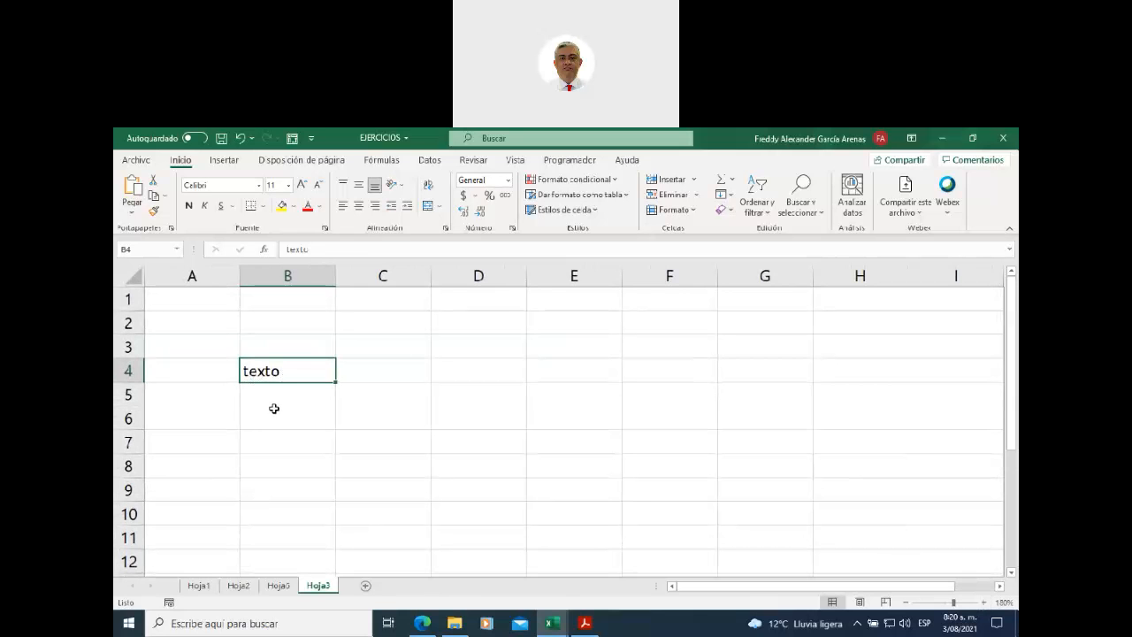
- Enter the number 1212 in cell D4
click(467, 366)
text(1212)
click(379, 435)
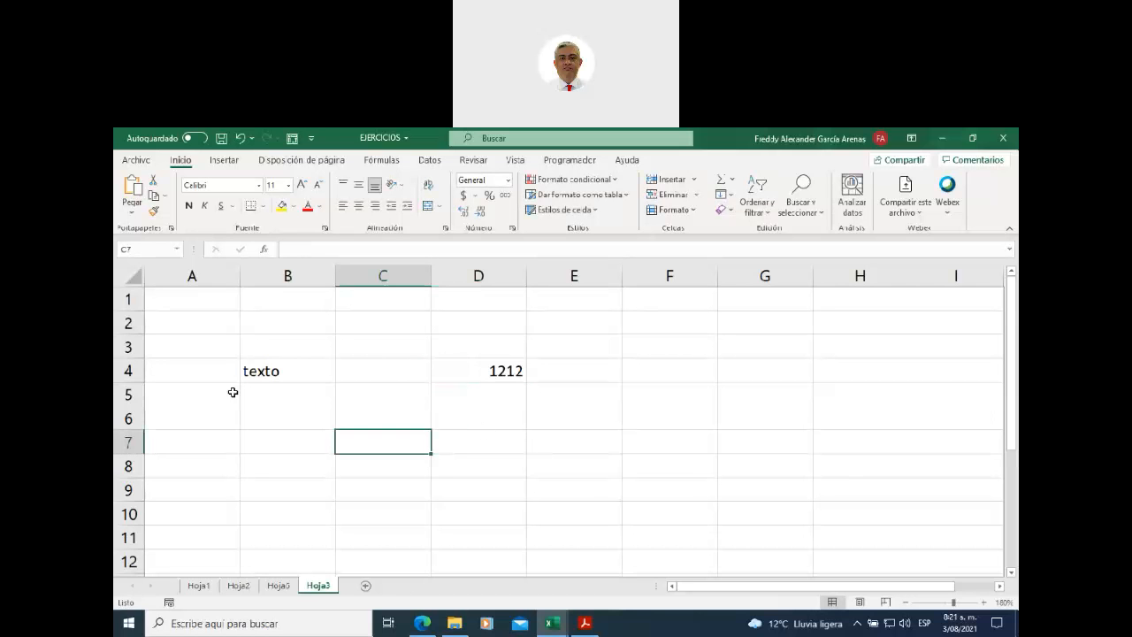
click(274, 373)
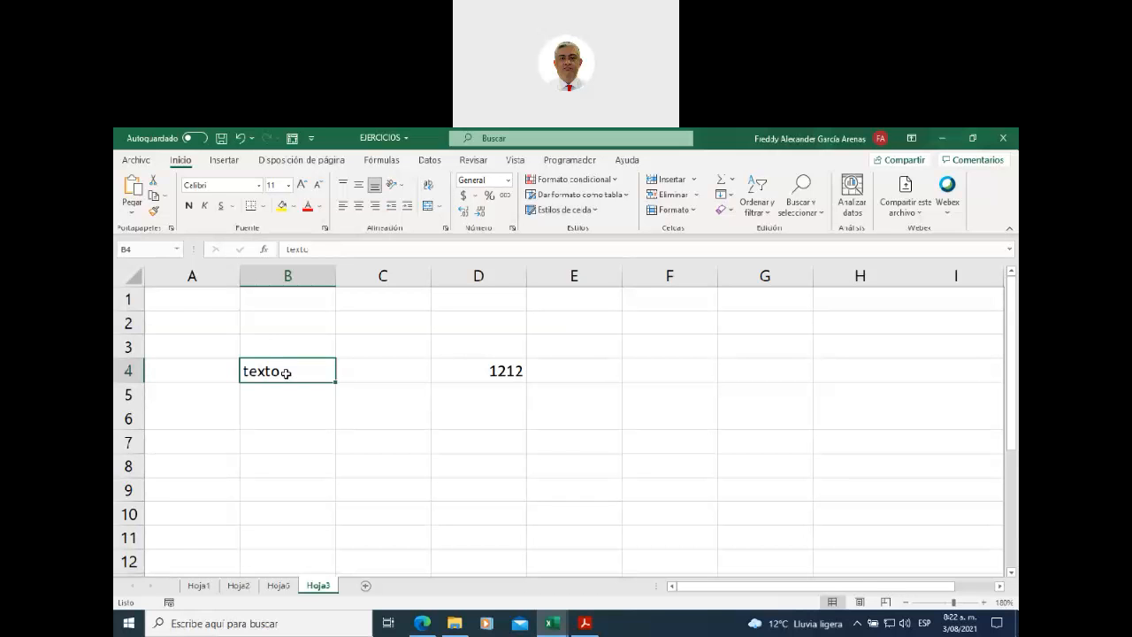
click(217, 185)
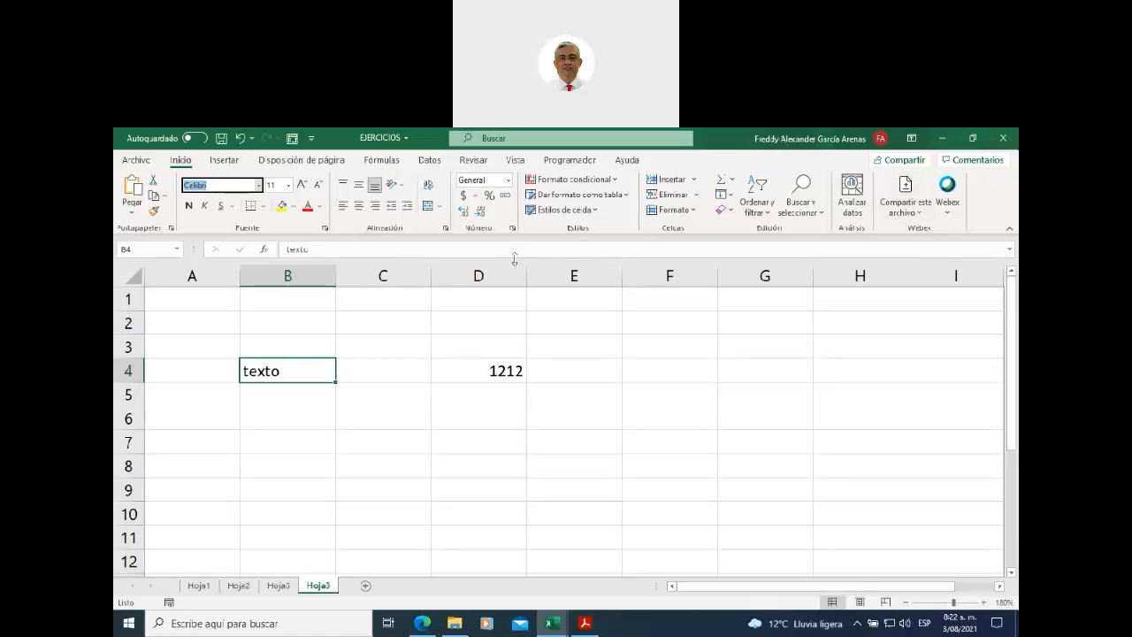
click(260, 186)
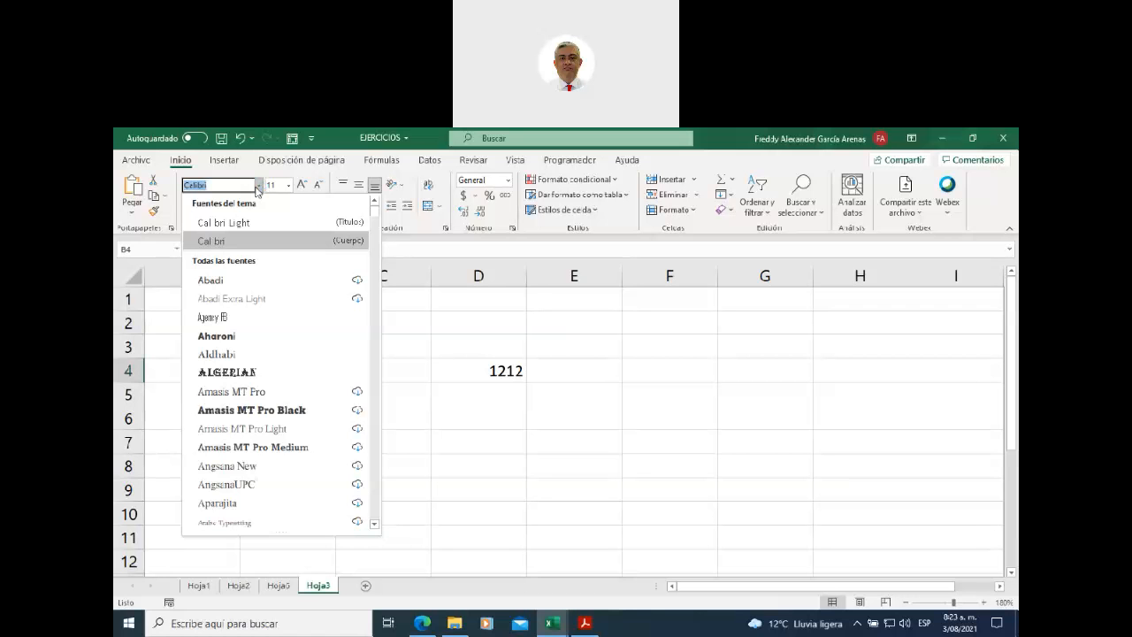
click(421, 471)
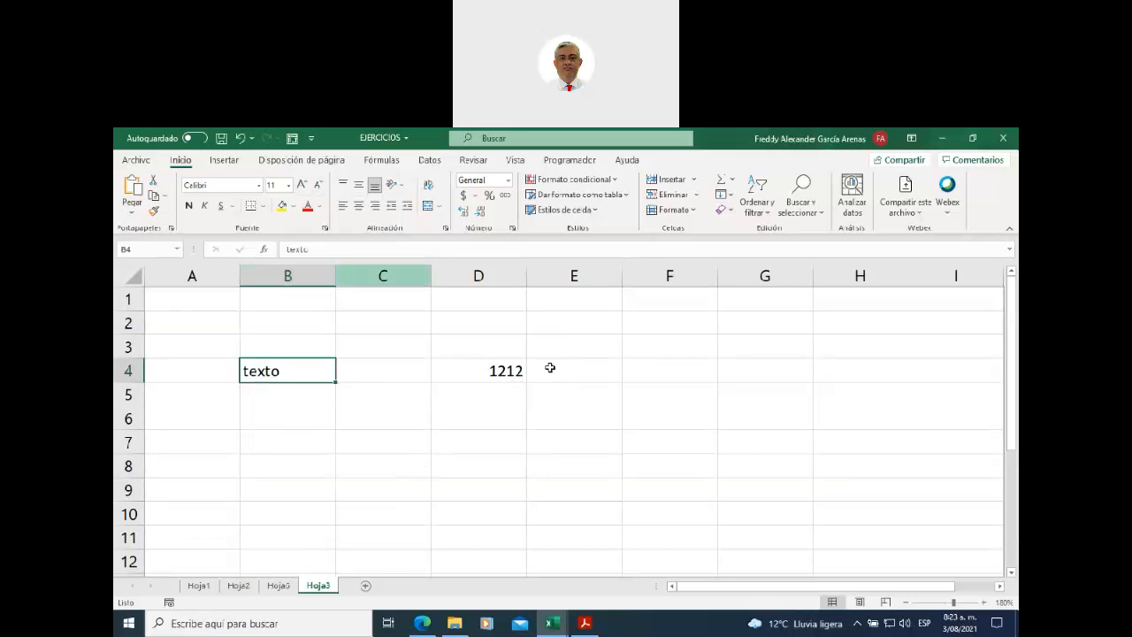
click(696, 378)
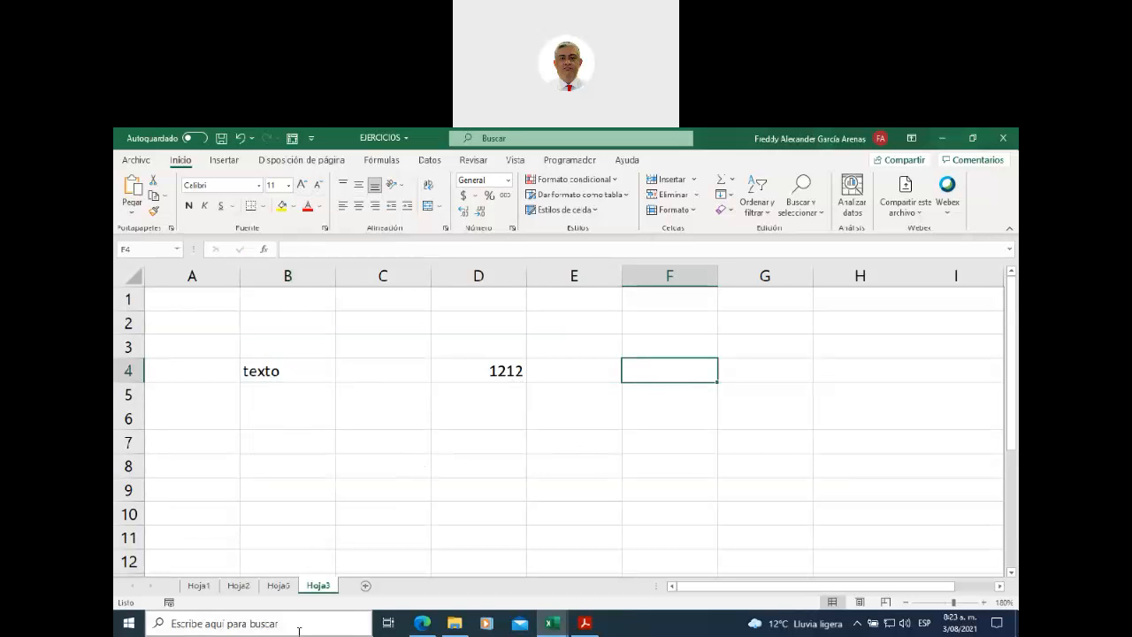
- Type 'texto' in F4 and apply the Algerian font to the word
text(texto)
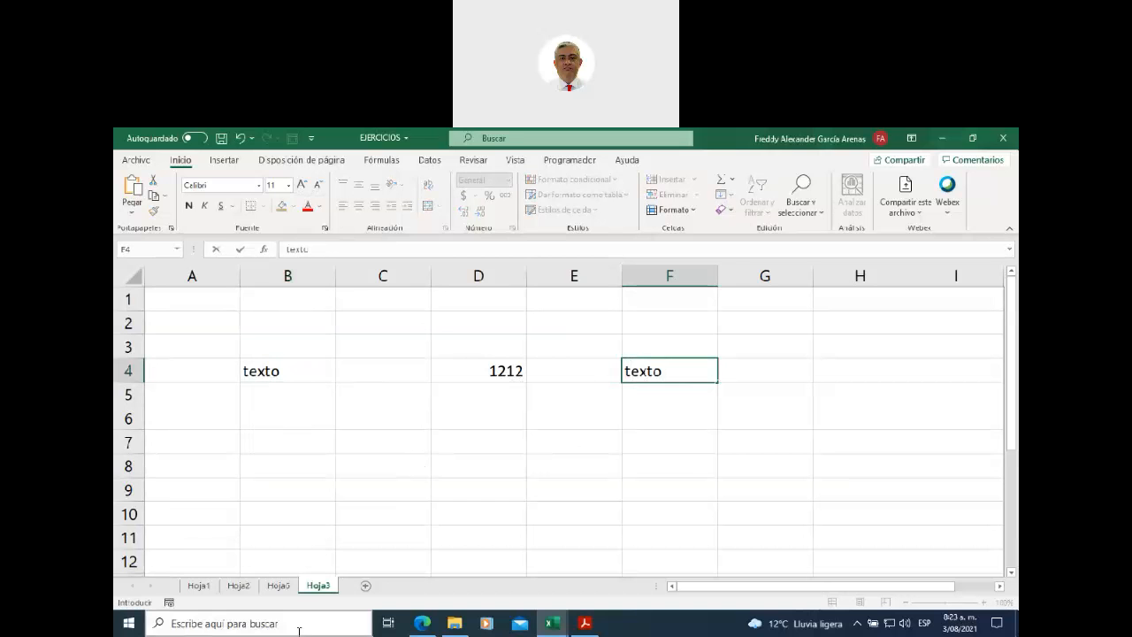
click(259, 188)
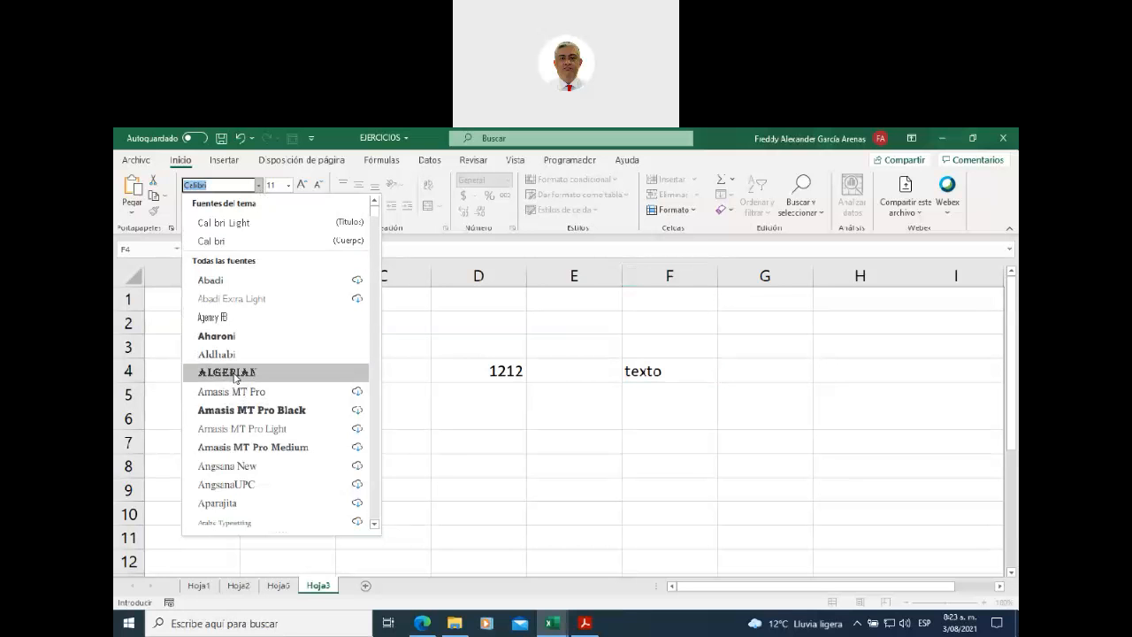
click(233, 375)
double_click(675, 369)
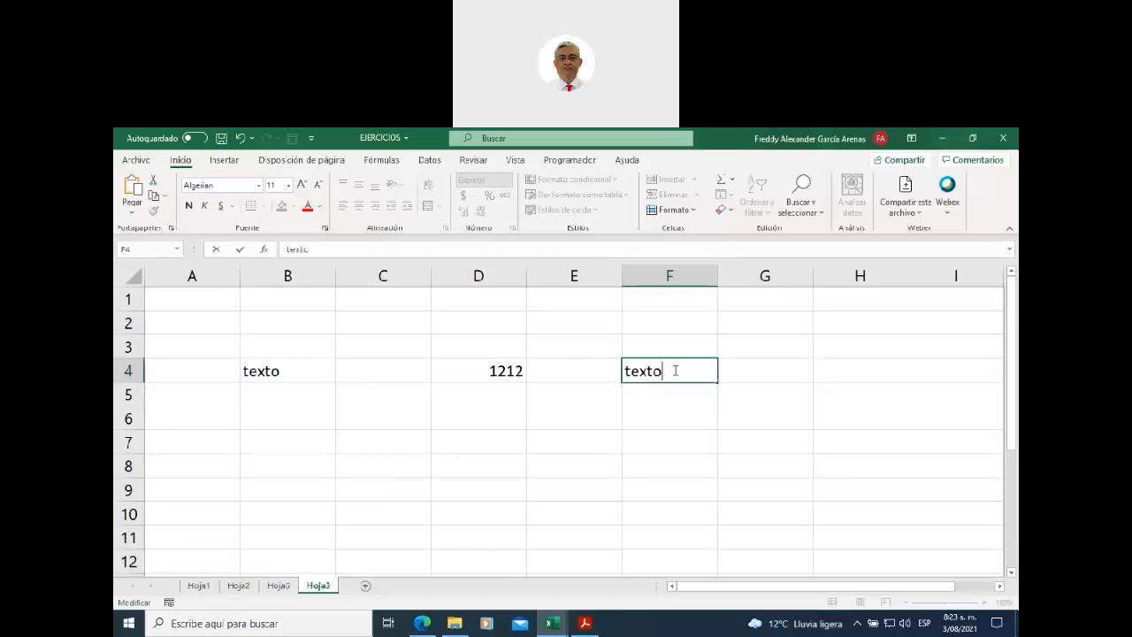
drag(674, 368, 581, 362)
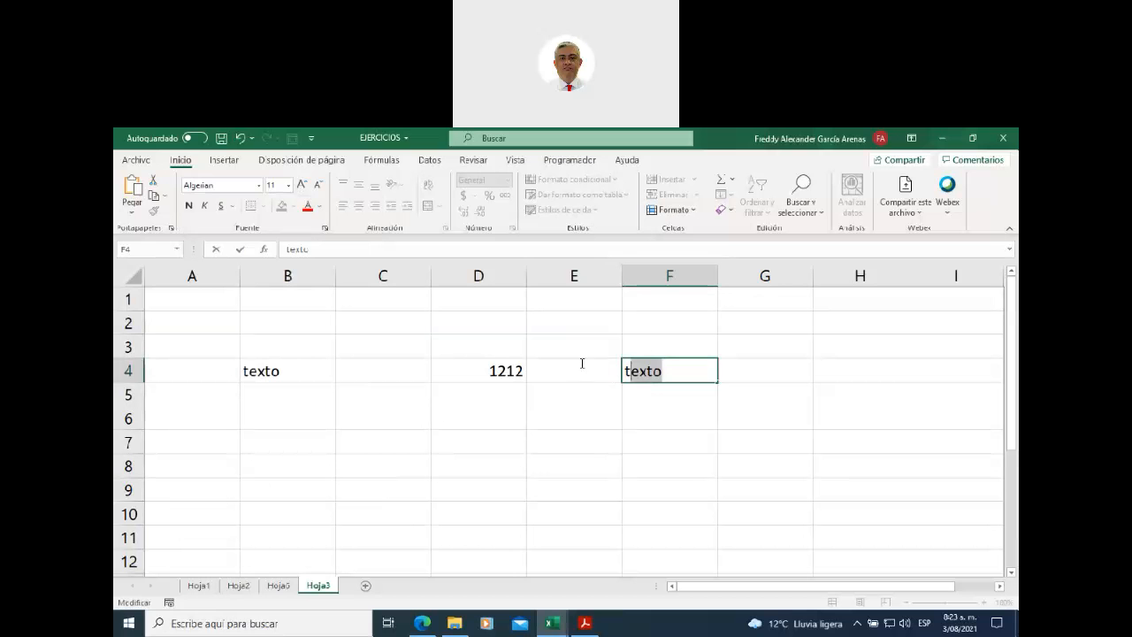
click(258, 185)
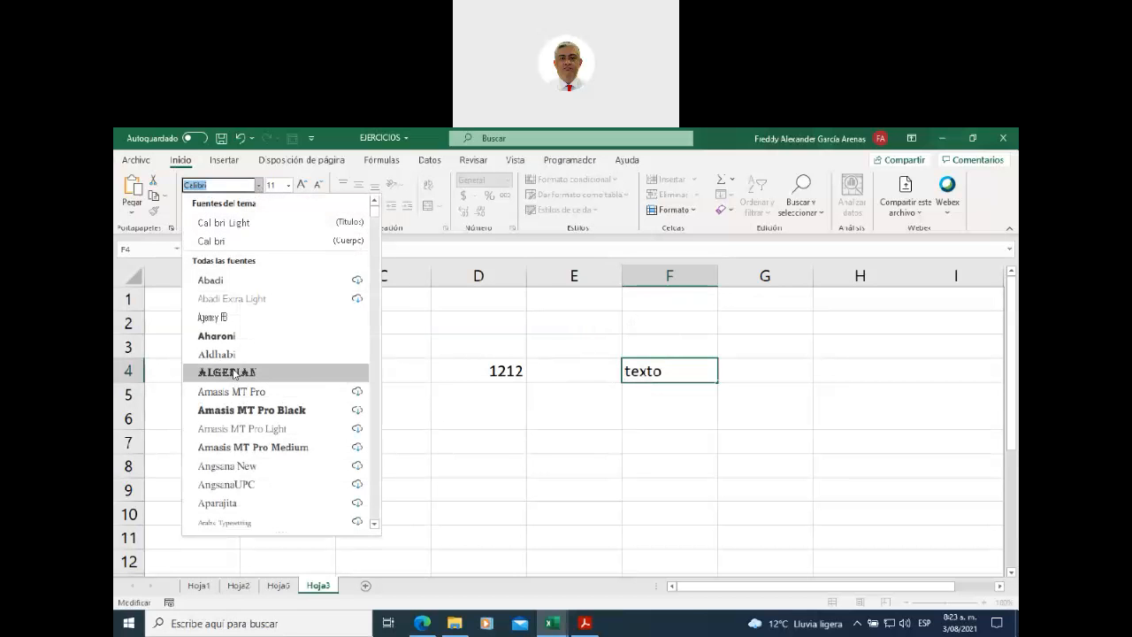
click(232, 372)
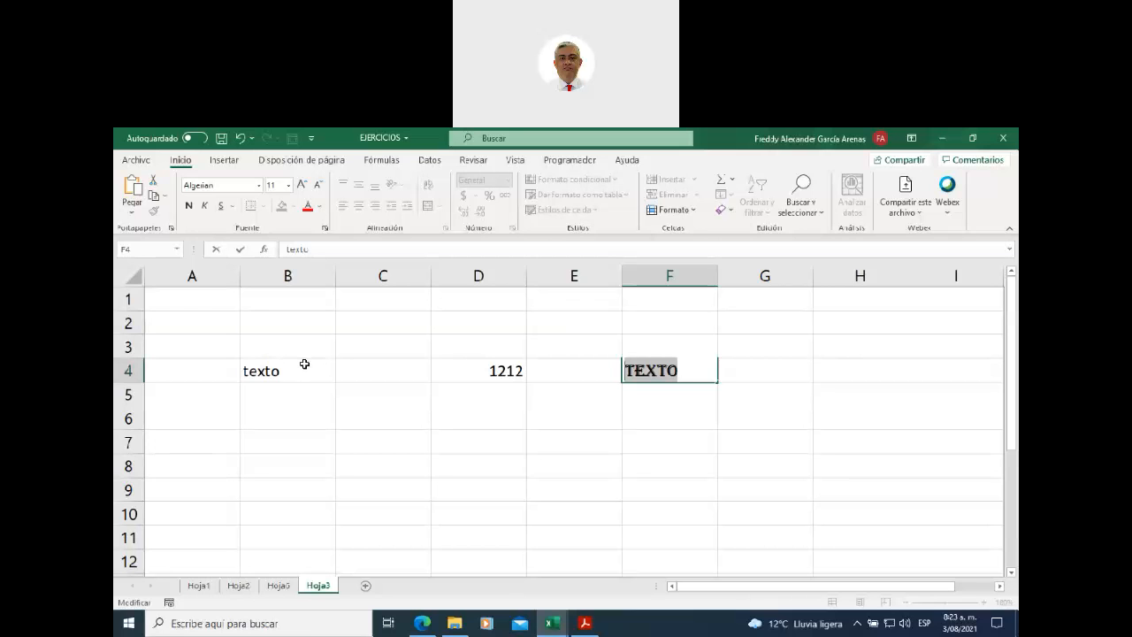
- Set TEXTO in F4 to font size 26, then select row 4 and column F
click(288, 190)
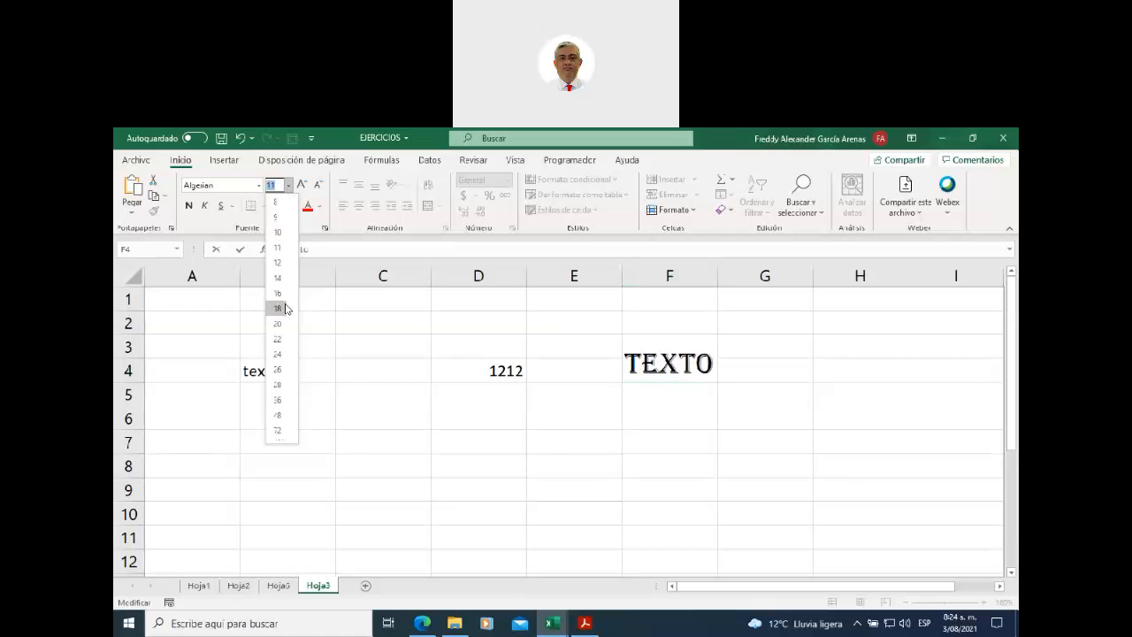
click(280, 370)
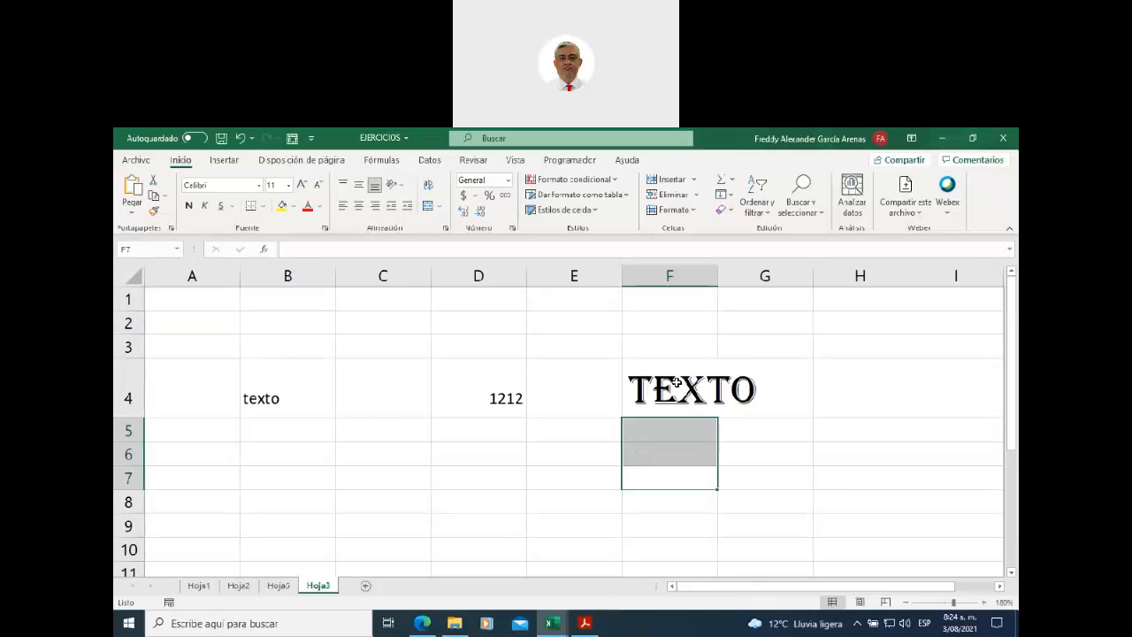
click(678, 391)
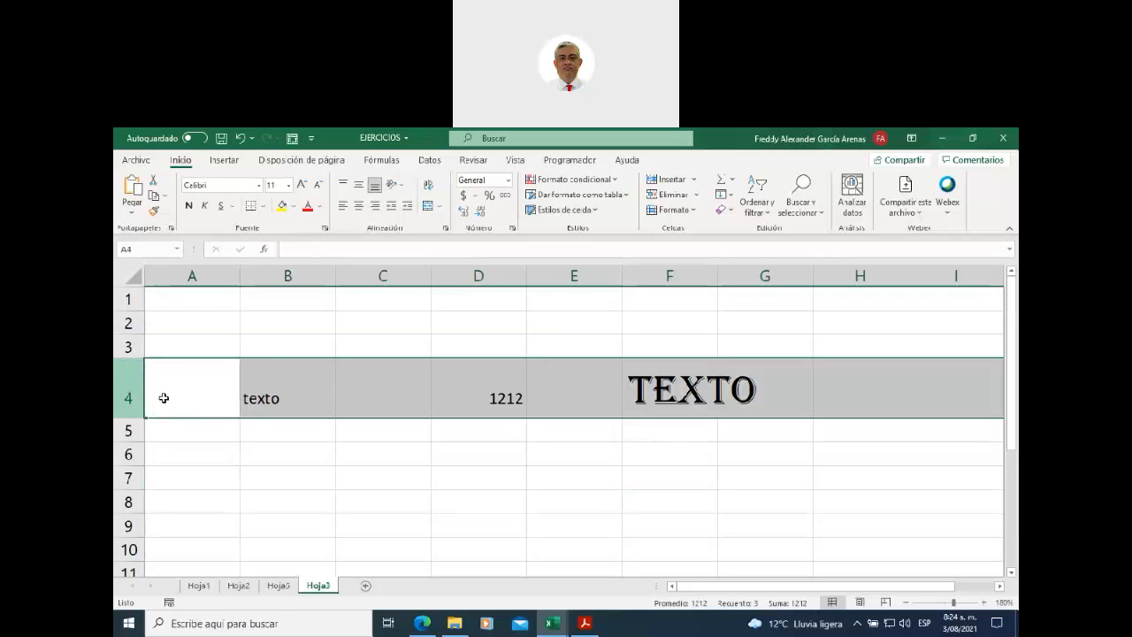
click(130, 389)
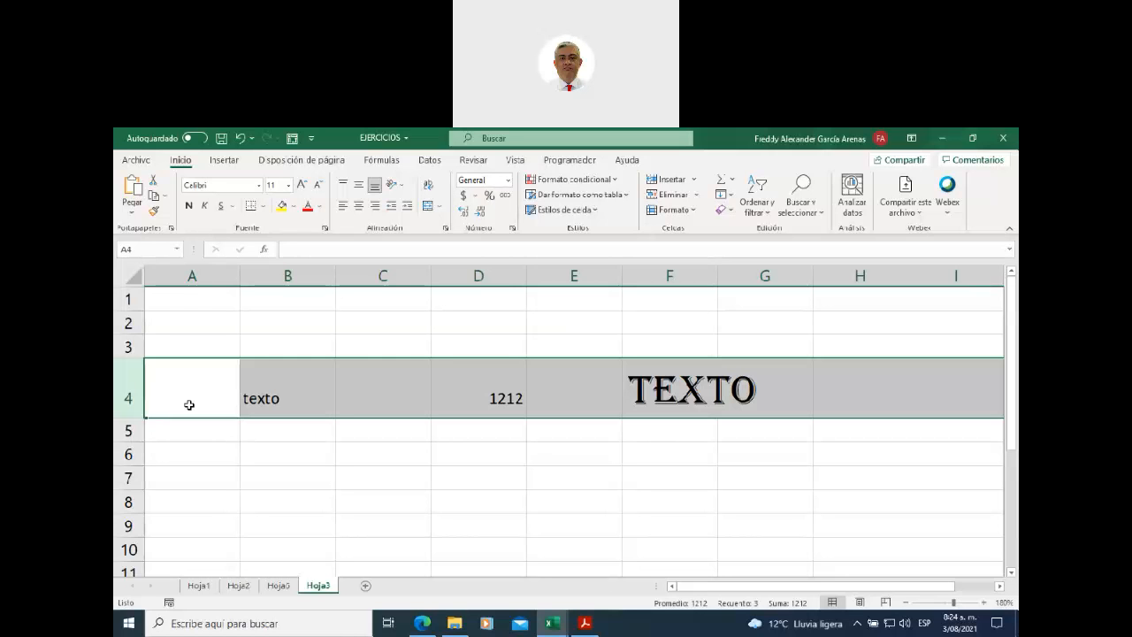
click(644, 403)
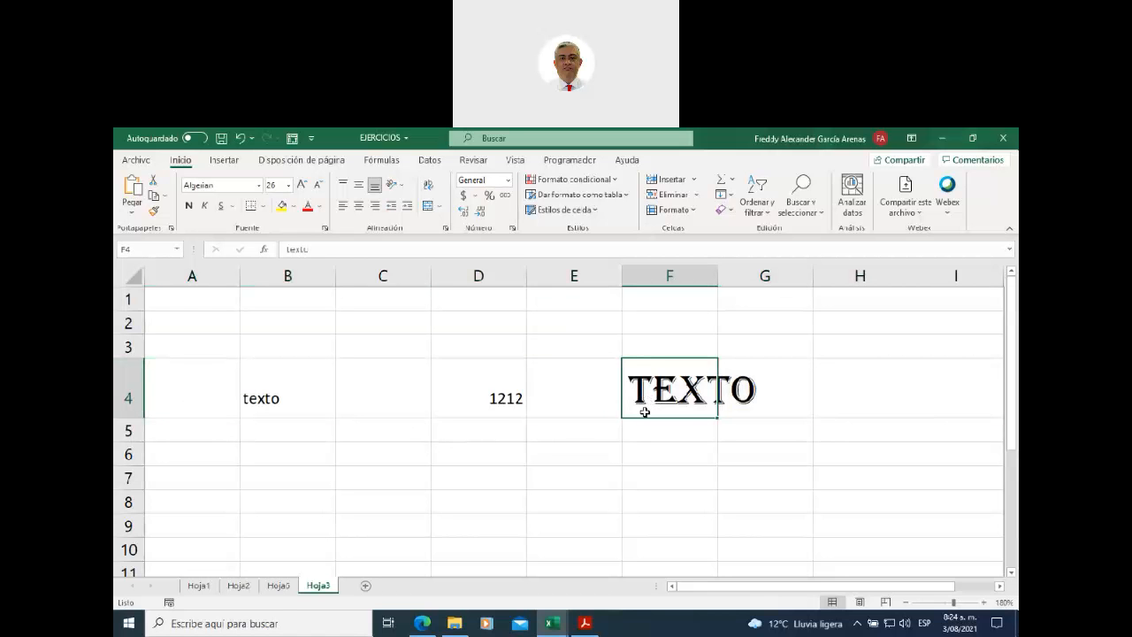
click(690, 276)
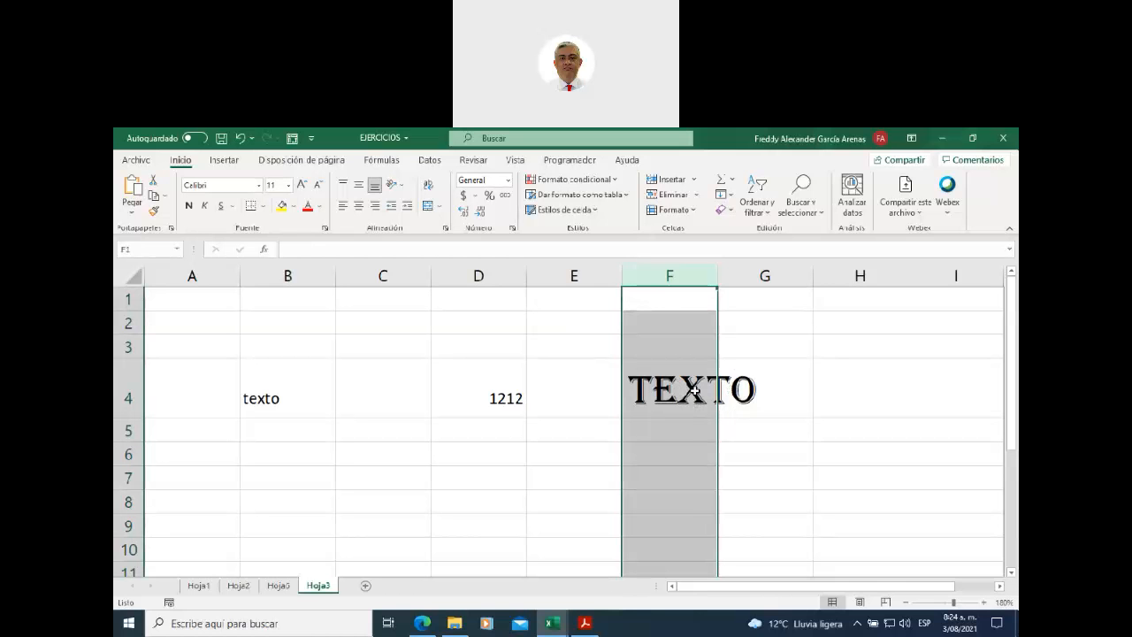
- Autofit column F to fit the size-26 TEXTO in F4
double_click(718, 276)
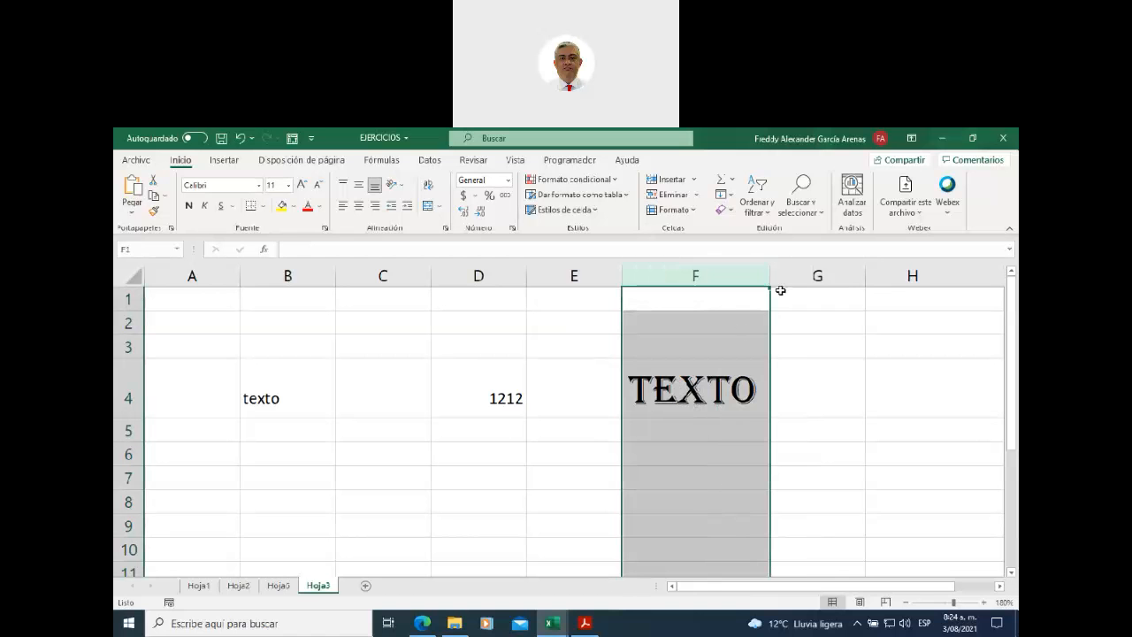
click(689, 403)
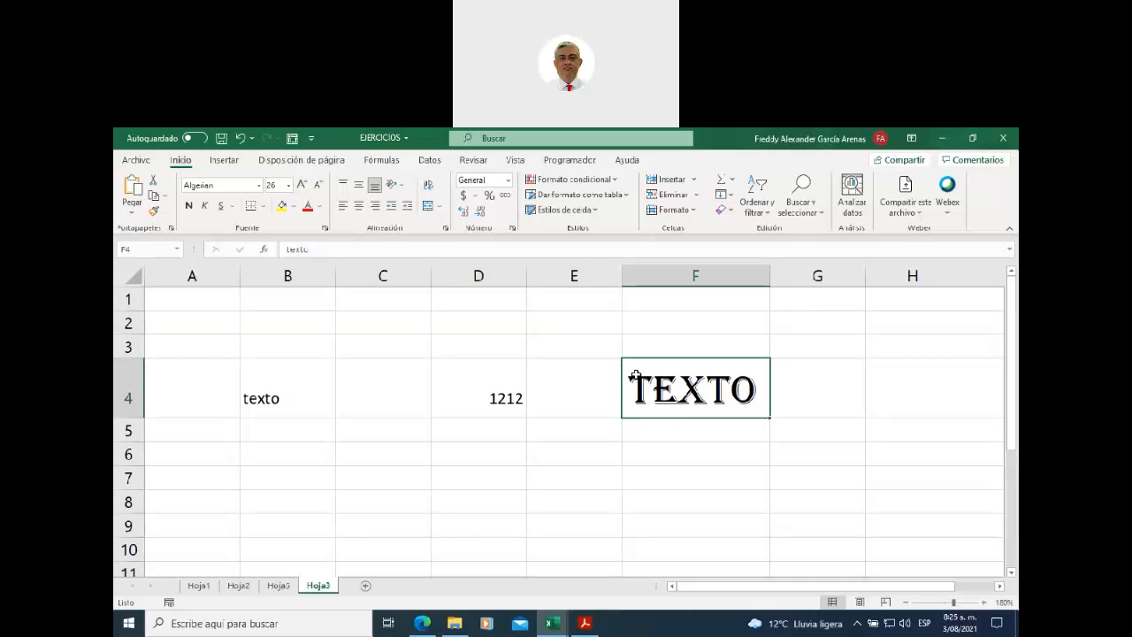
- Select B4 and enlarge its texto step by step toward size 72
scroll(506, 421, down, 2)
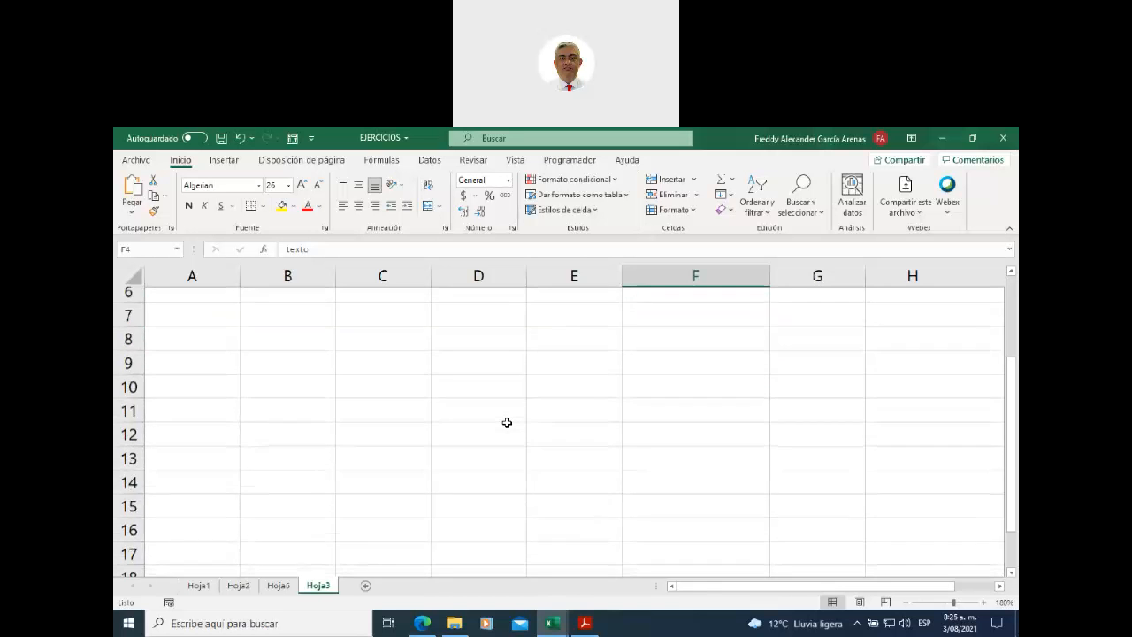
scroll(540, 383, up, 2)
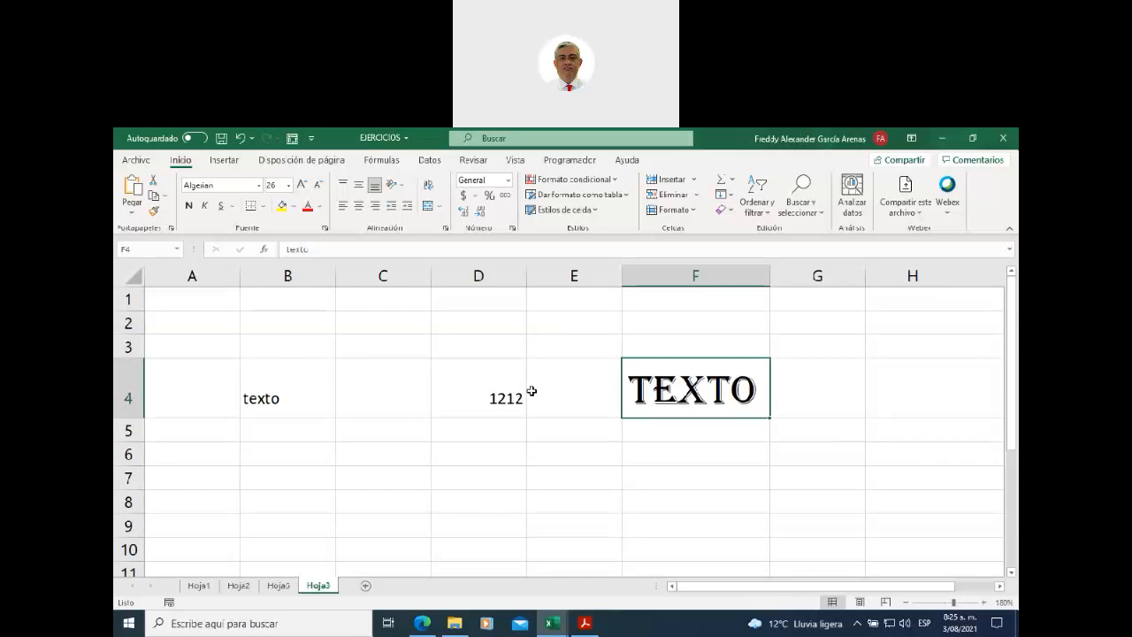
click(464, 389)
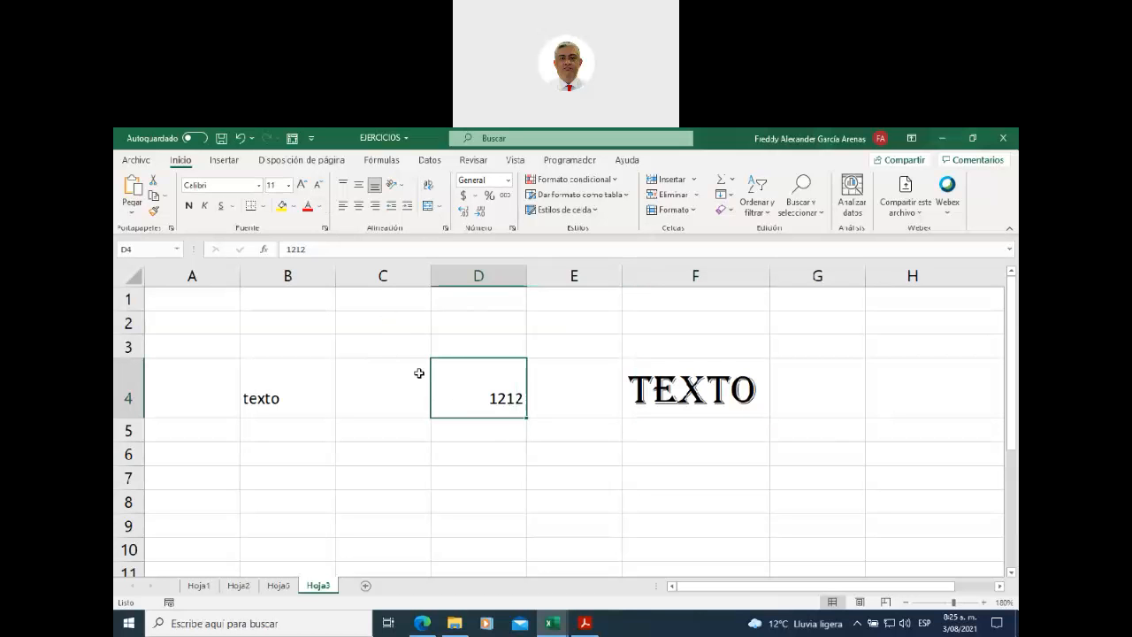
click(323, 394)
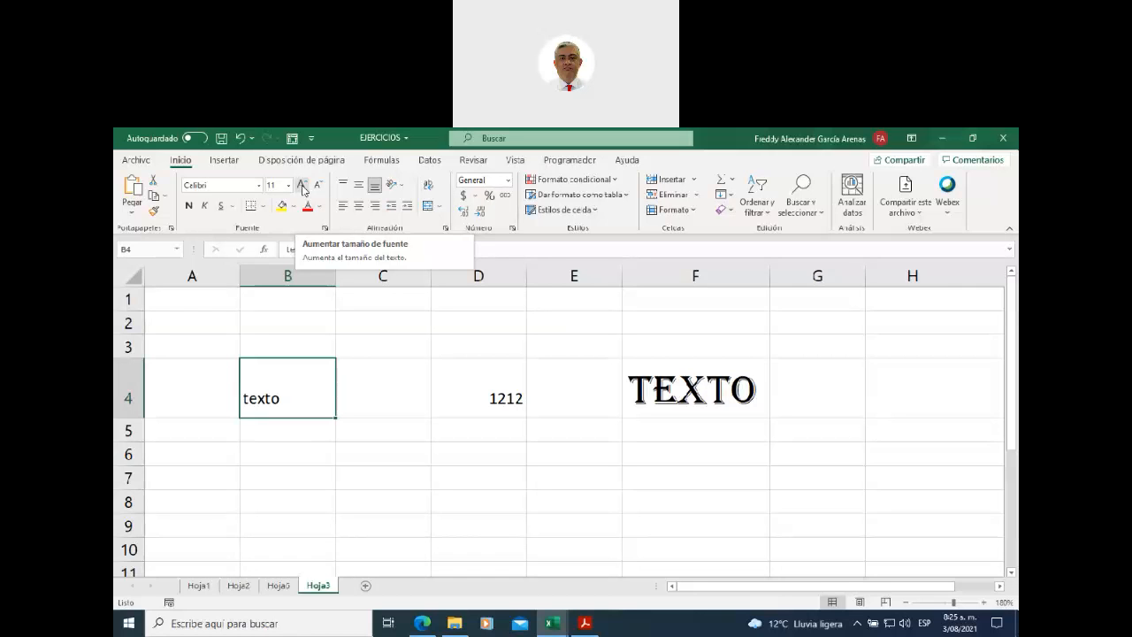
click(302, 186)
click(301, 187)
click(302, 187)
click(301, 187)
click(302, 187)
click(301, 186)
click(302, 187)
click(301, 186)
click(301, 186)
click(301, 186)
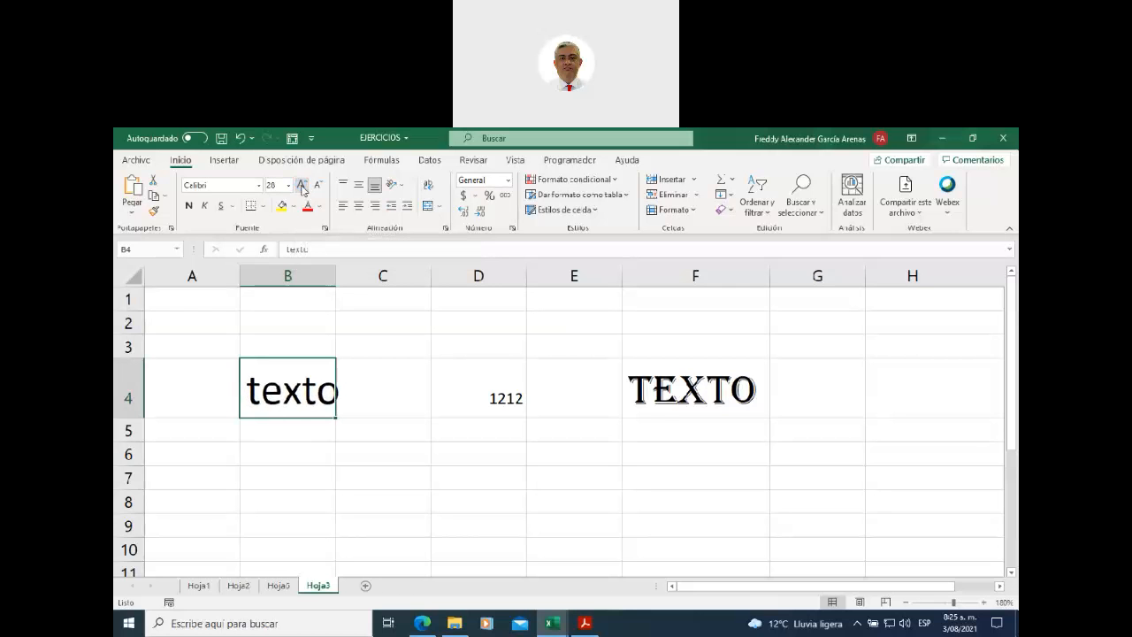
click(302, 186)
click(302, 186)
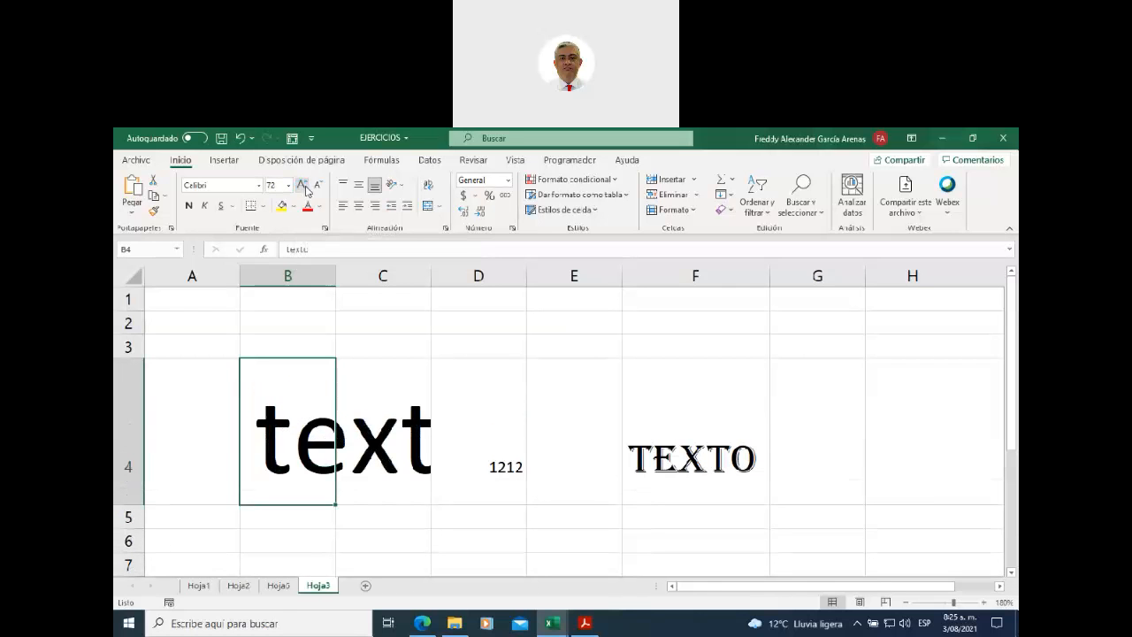
- Shrink texto in B4 back down to font size 16
click(317, 186)
click(317, 186)
click(318, 187)
click(317, 186)
click(318, 186)
click(317, 187)
click(317, 186)
click(318, 186)
click(318, 187)
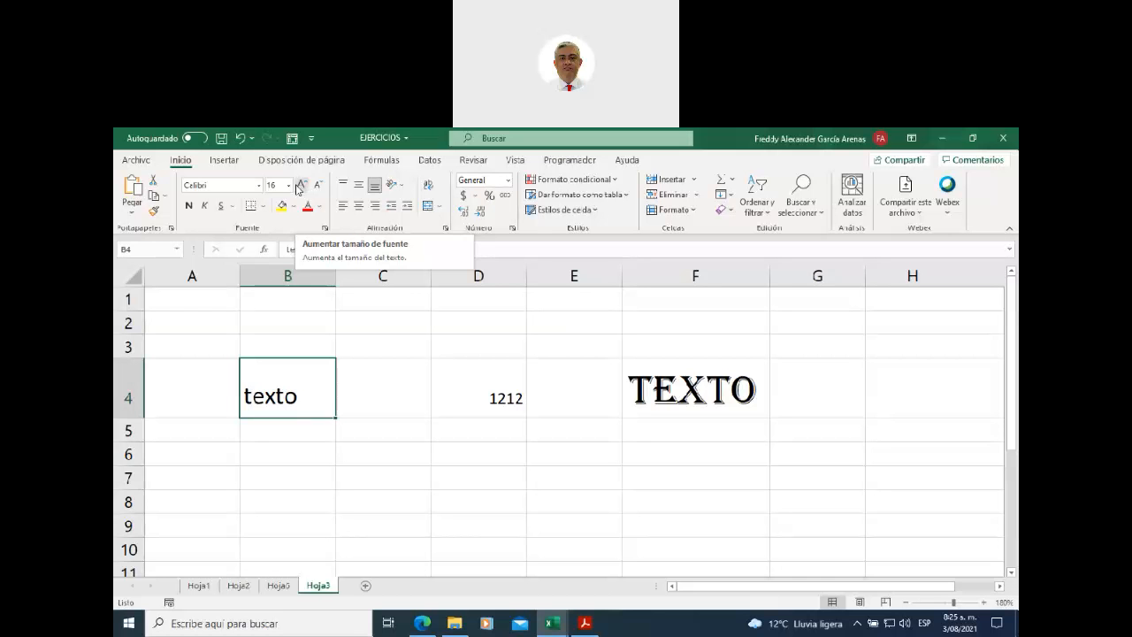
- Try the Bahnschrift SemiBold font on texto in B4
click(259, 185)
scroll(261, 358, down, 8)
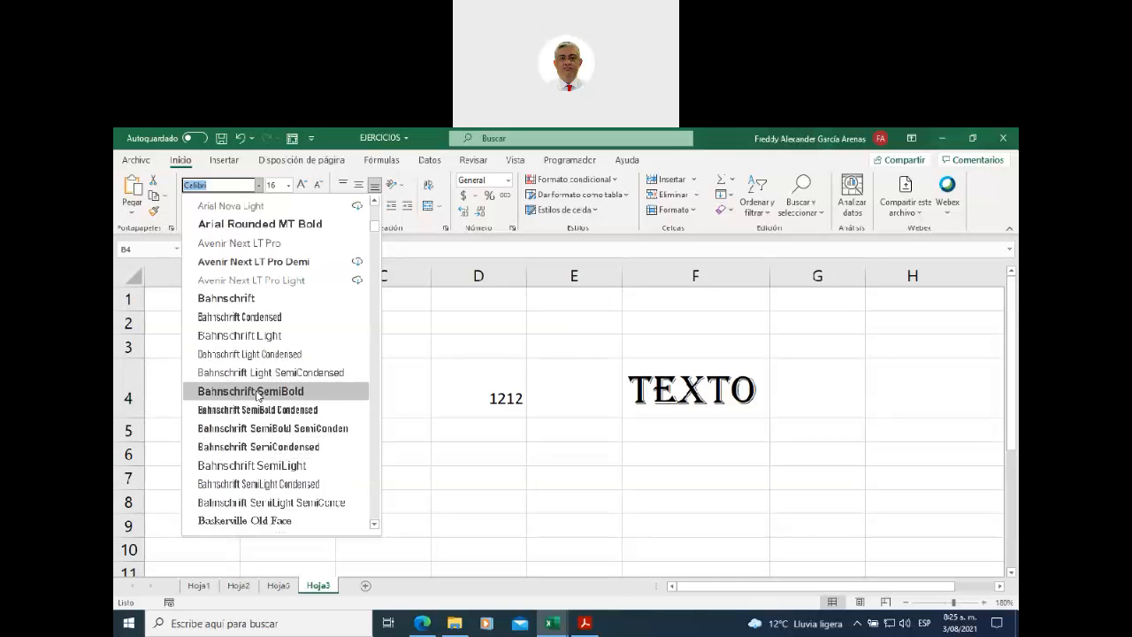
click(256, 394)
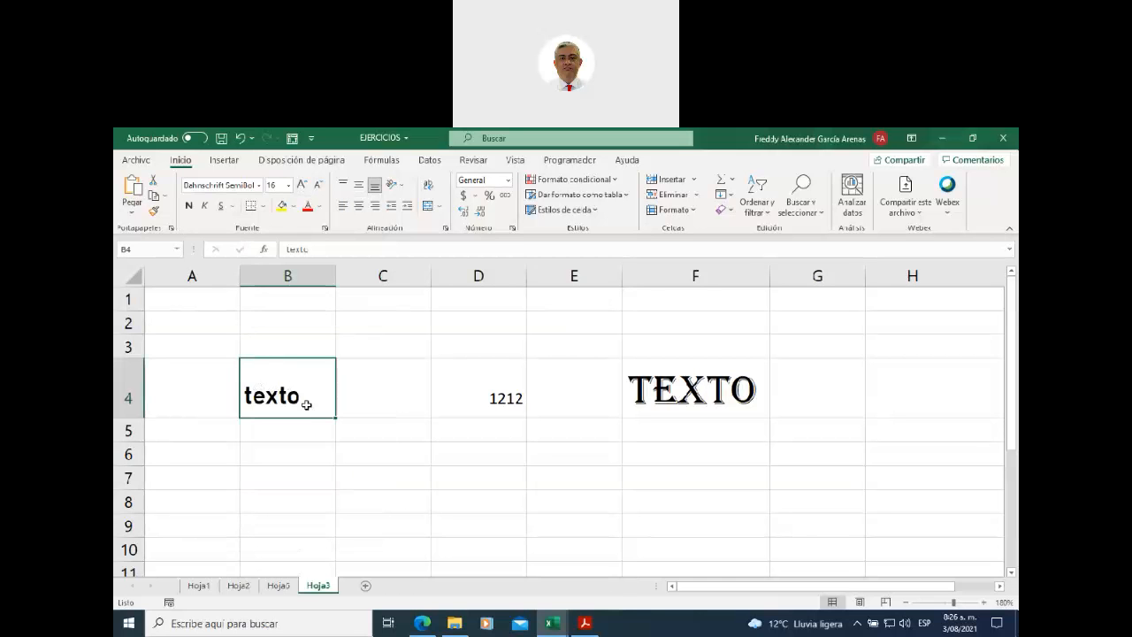
- Switch texto in B4 to the Berlin Sans FB Demi font
click(259, 185)
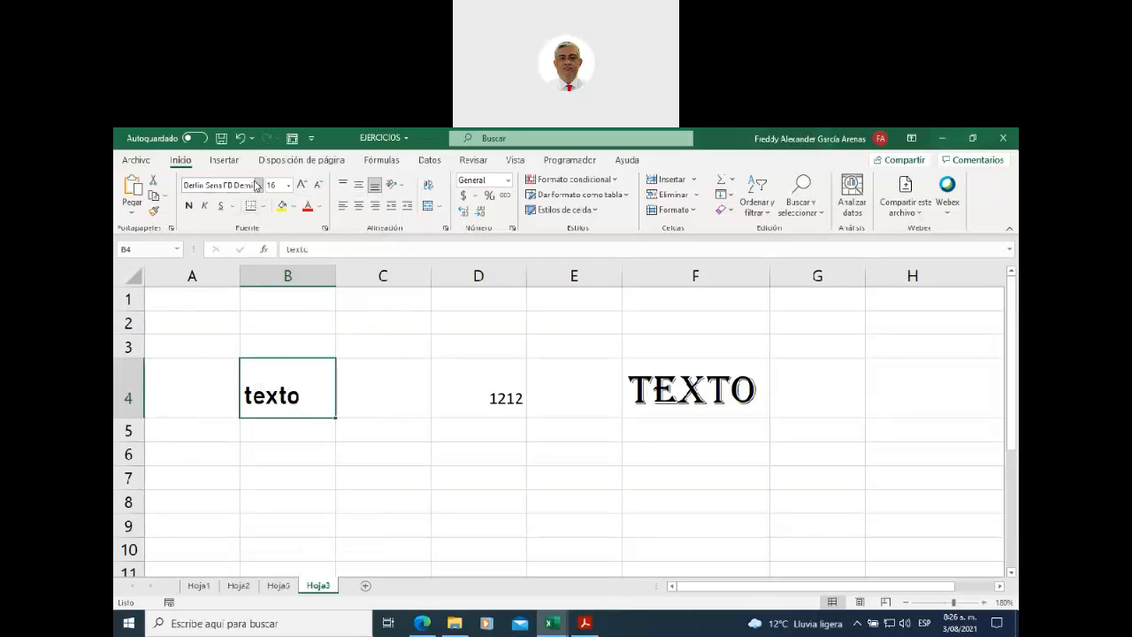
scroll(281, 342, down, 4)
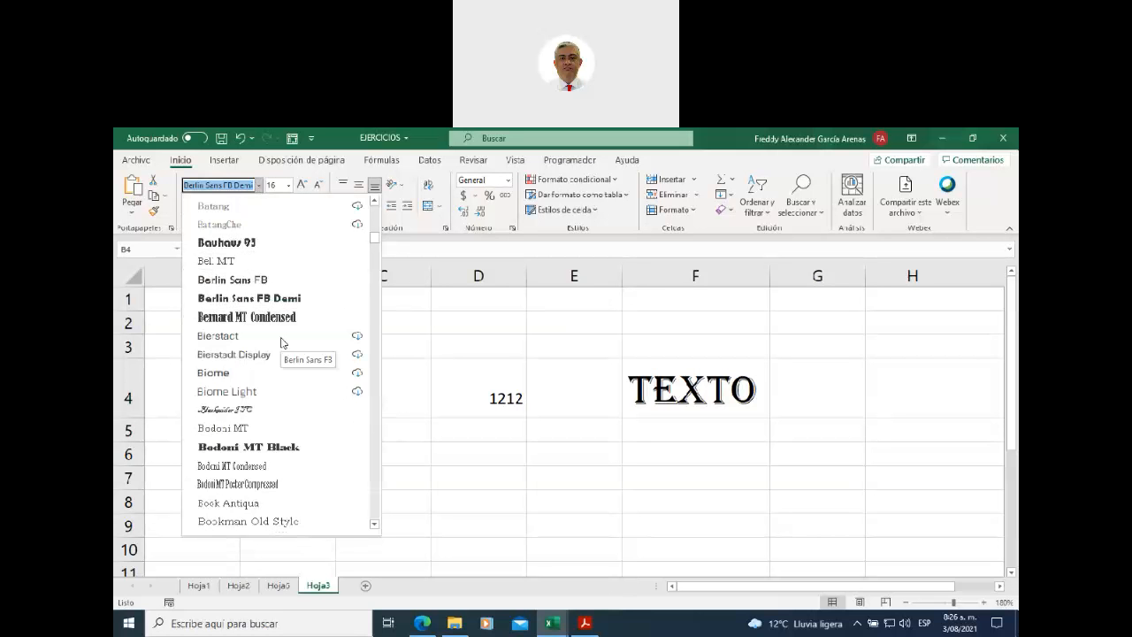
click(270, 298)
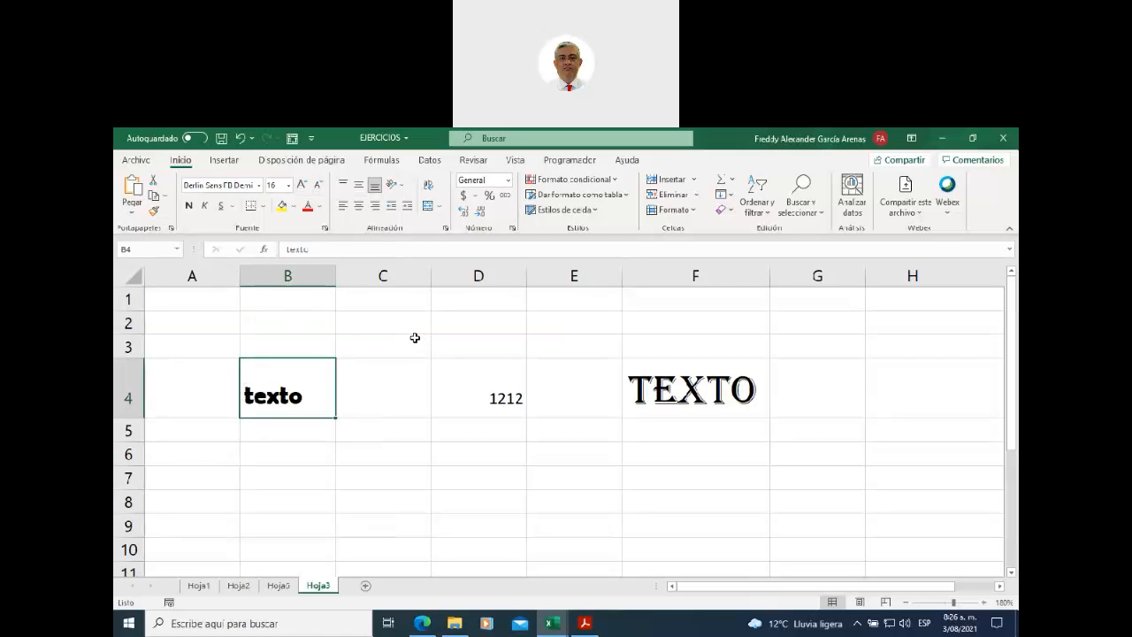
click(259, 185)
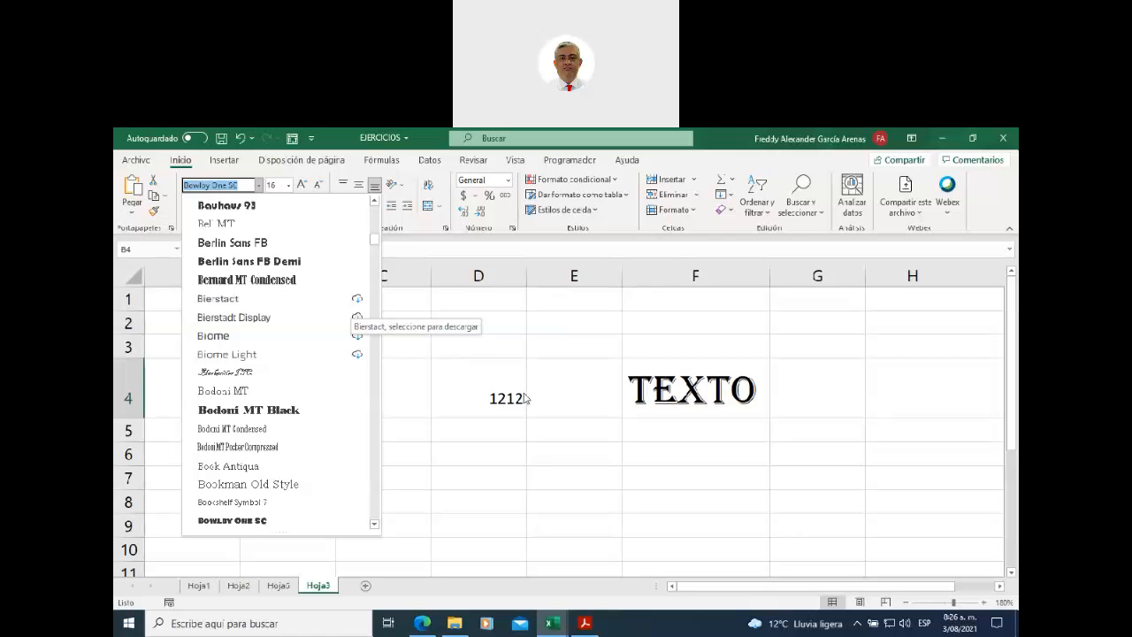
click(495, 456)
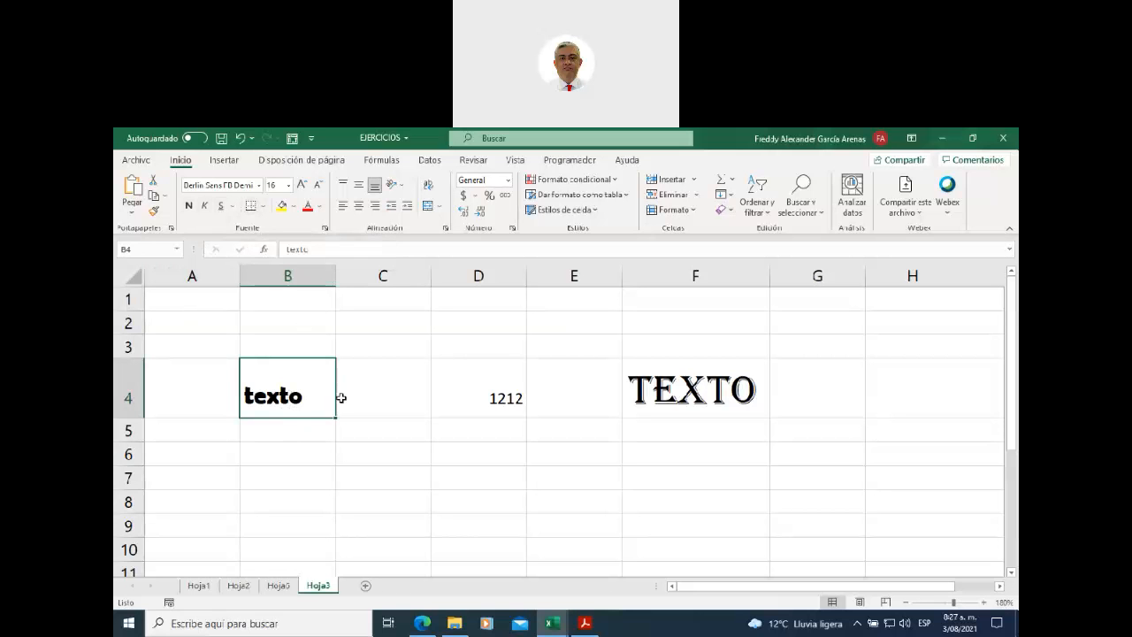
- Replace 1212 in cell D4 with the word texto
click(465, 398)
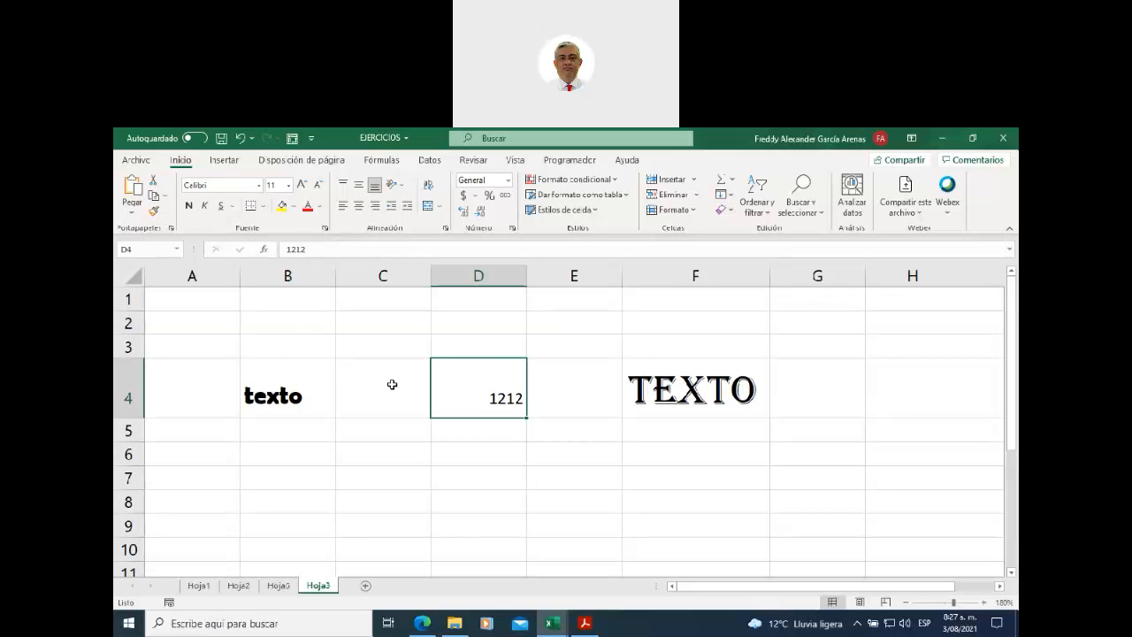
text(texto)
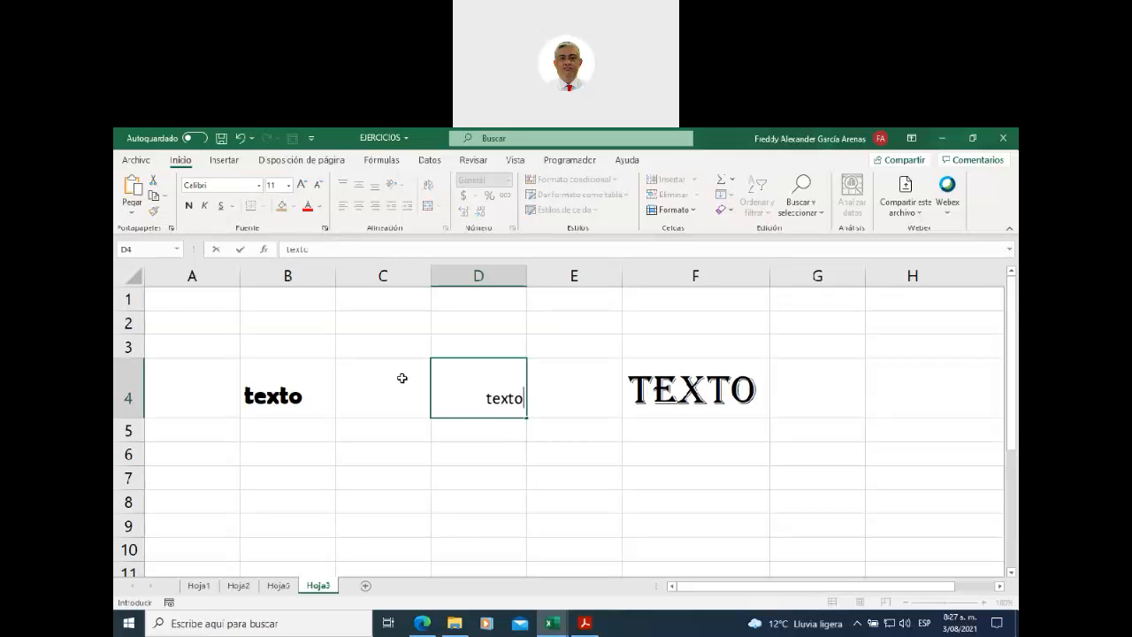
key(Return)
click(458, 371)
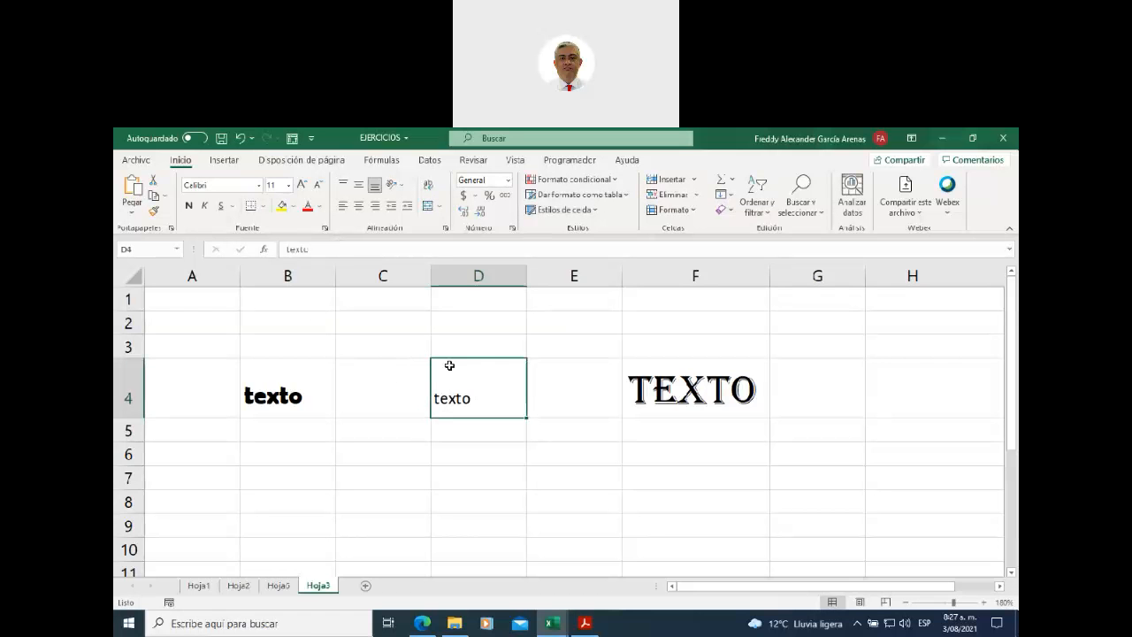
- Format texto in D4 as italic and underlined, leaving it not bold
click(187, 207)
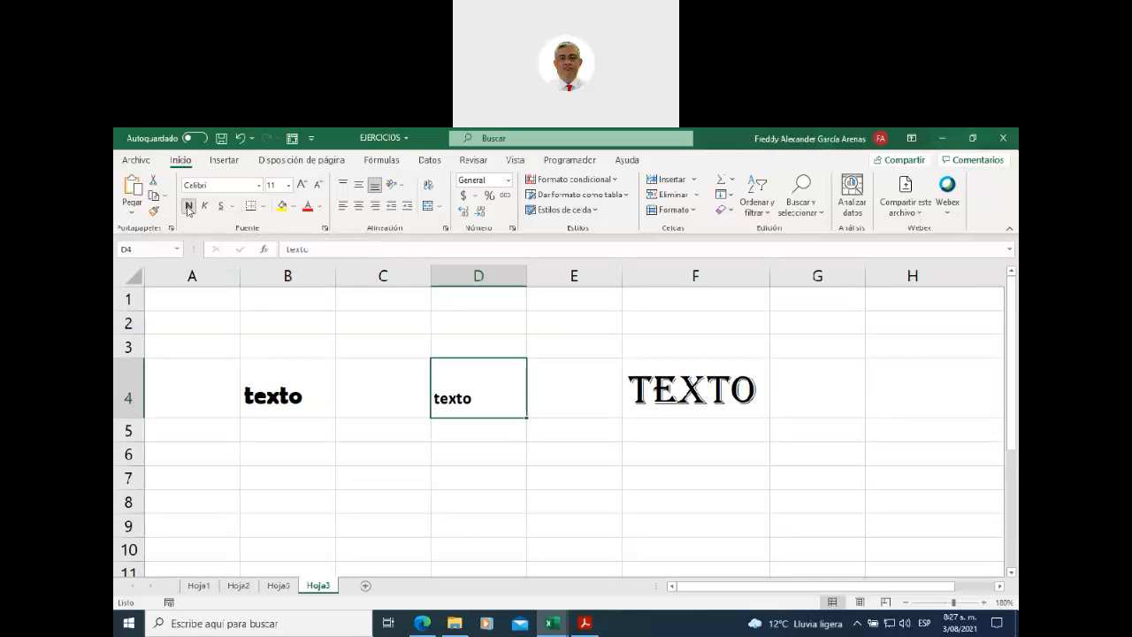
click(188, 207)
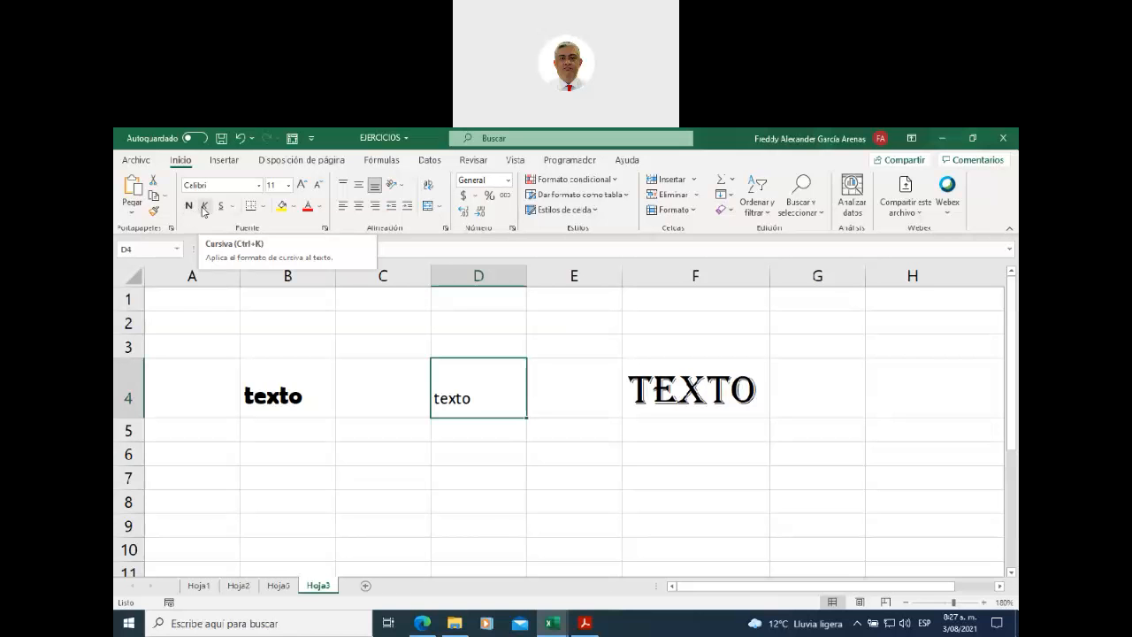
click(203, 208)
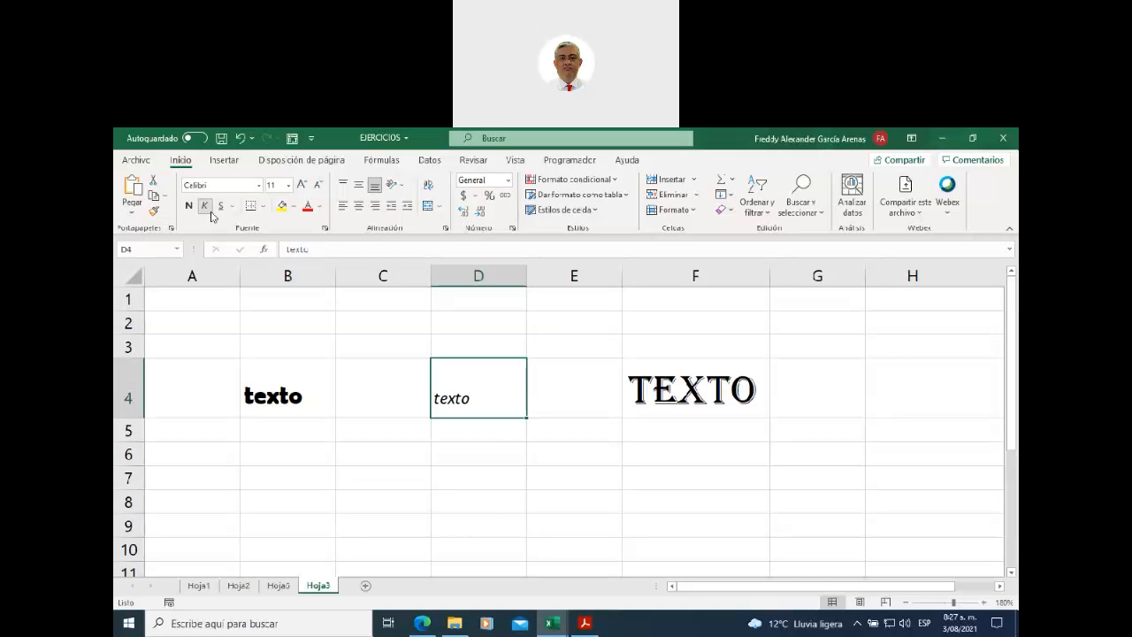
click(221, 206)
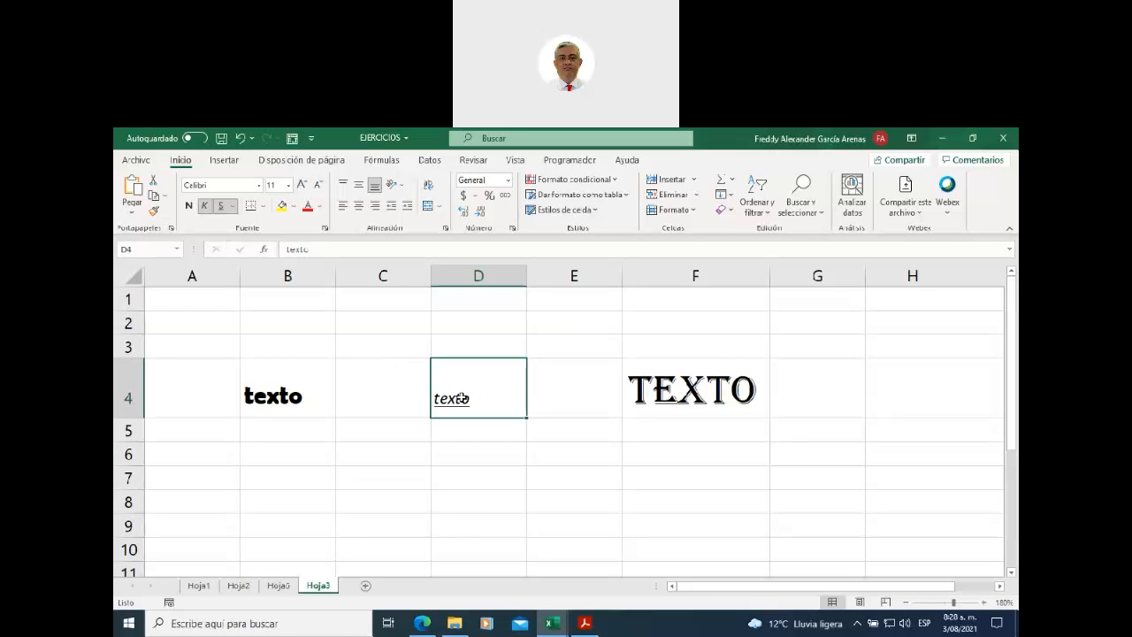
click(464, 457)
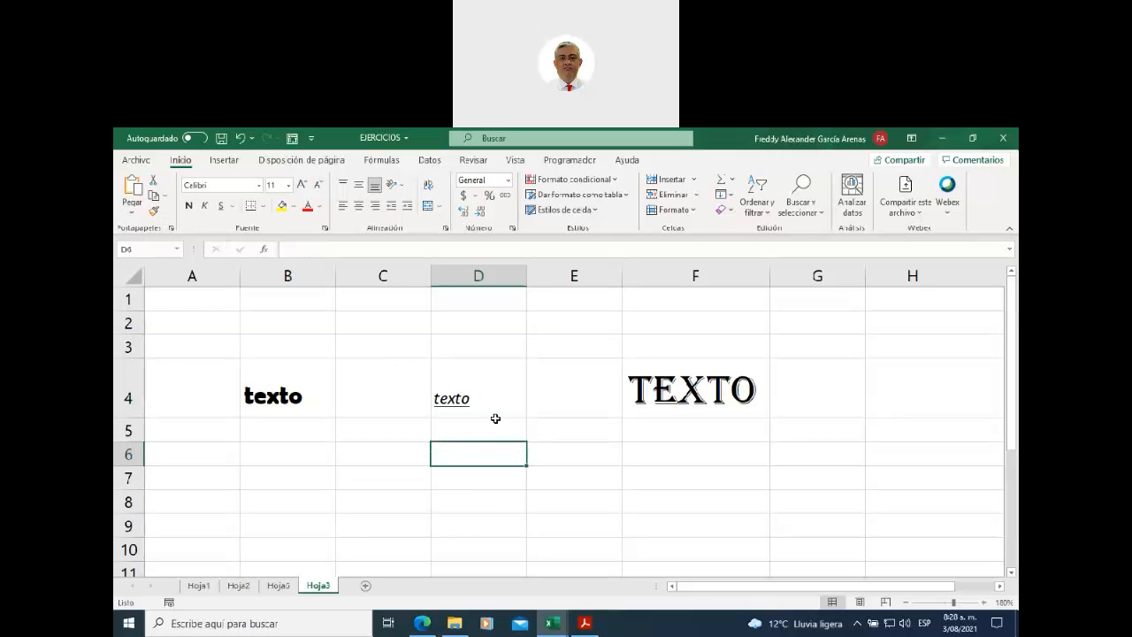
click(472, 381)
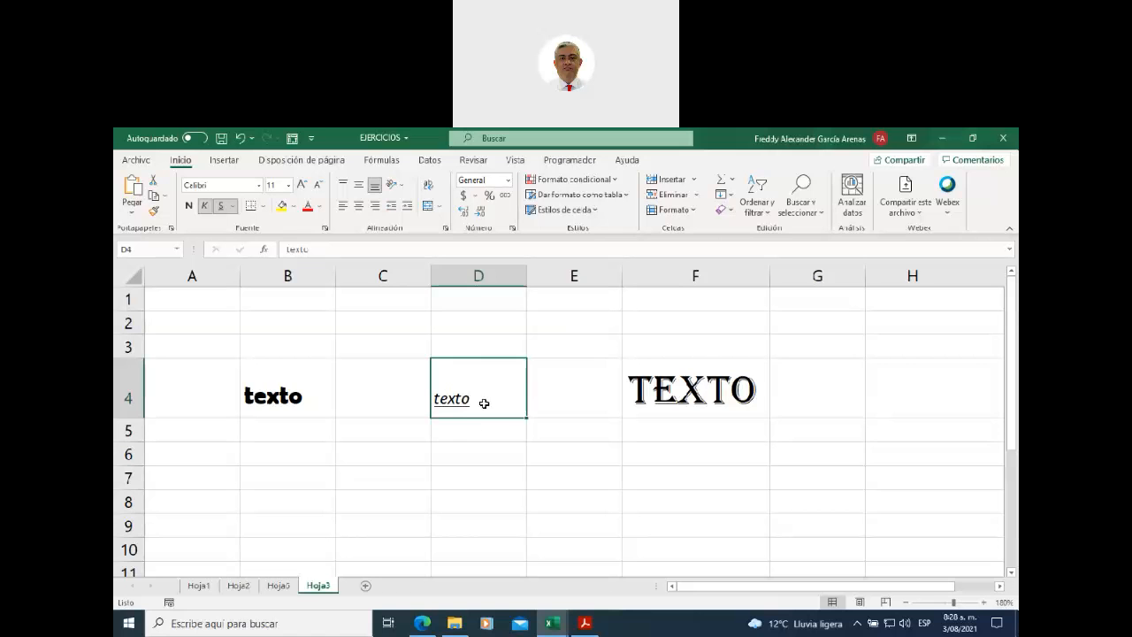
click(466, 432)
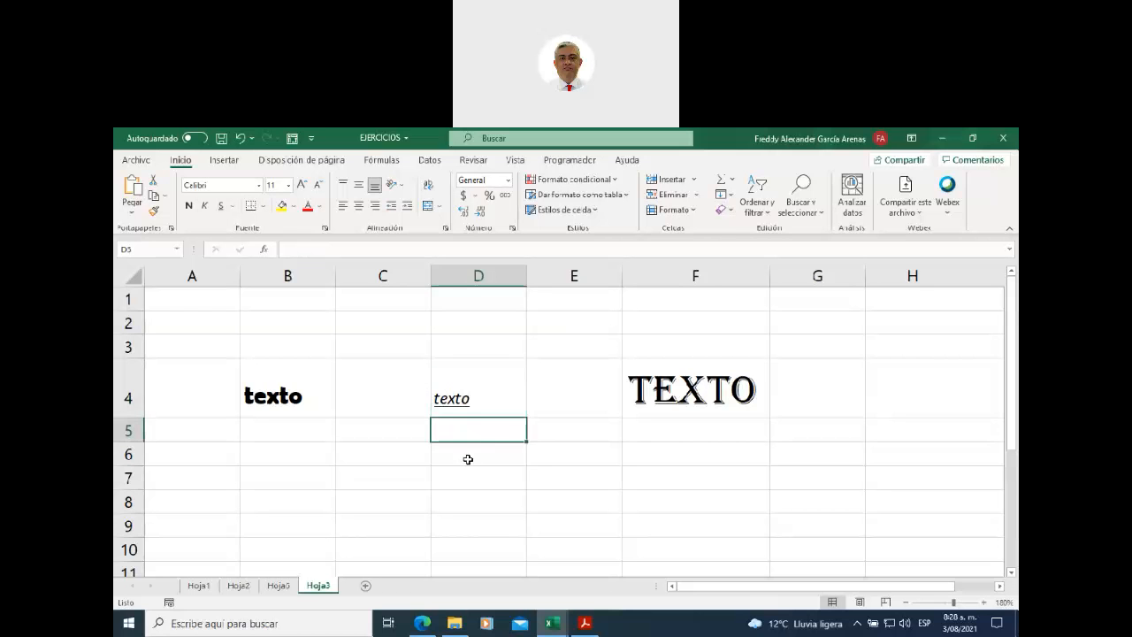
click(469, 466)
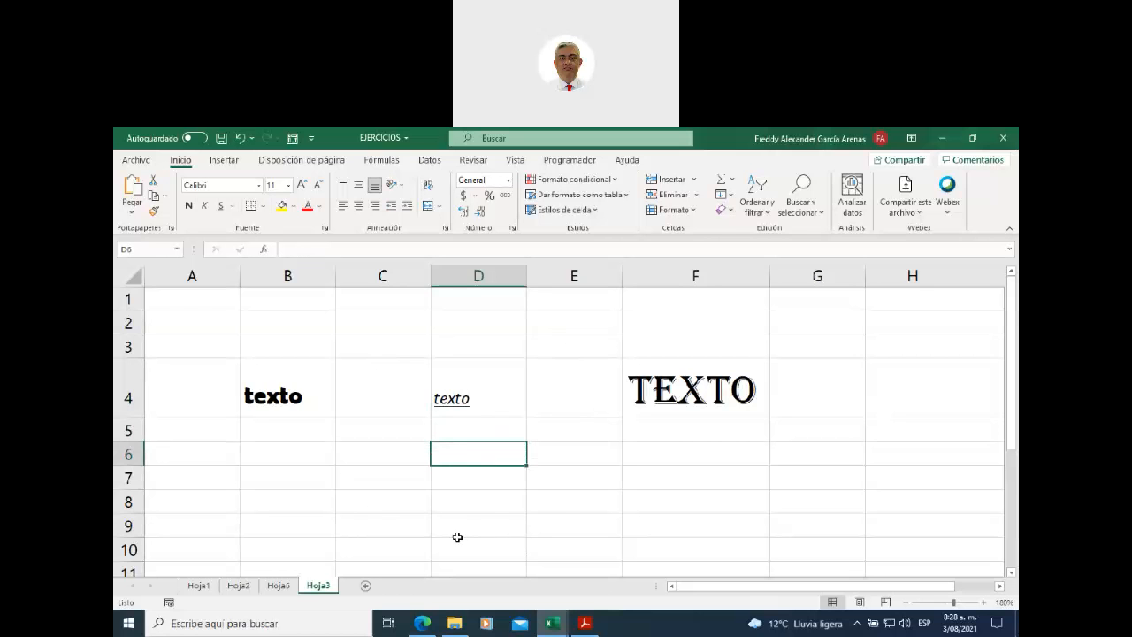
click(136, 162)
click(168, 366)
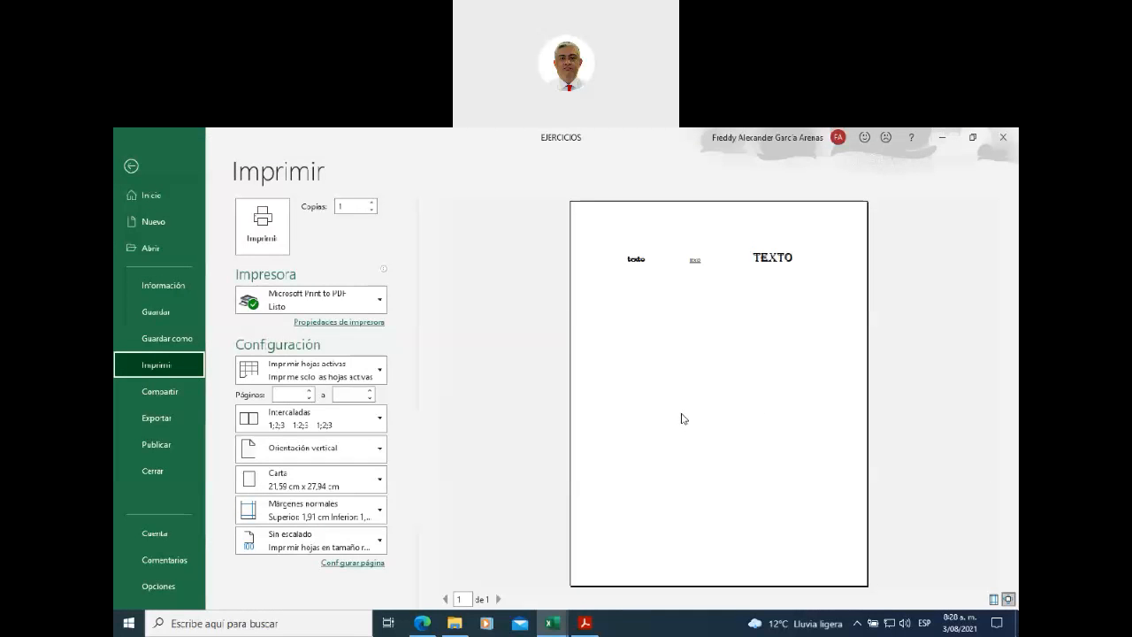
click(130, 166)
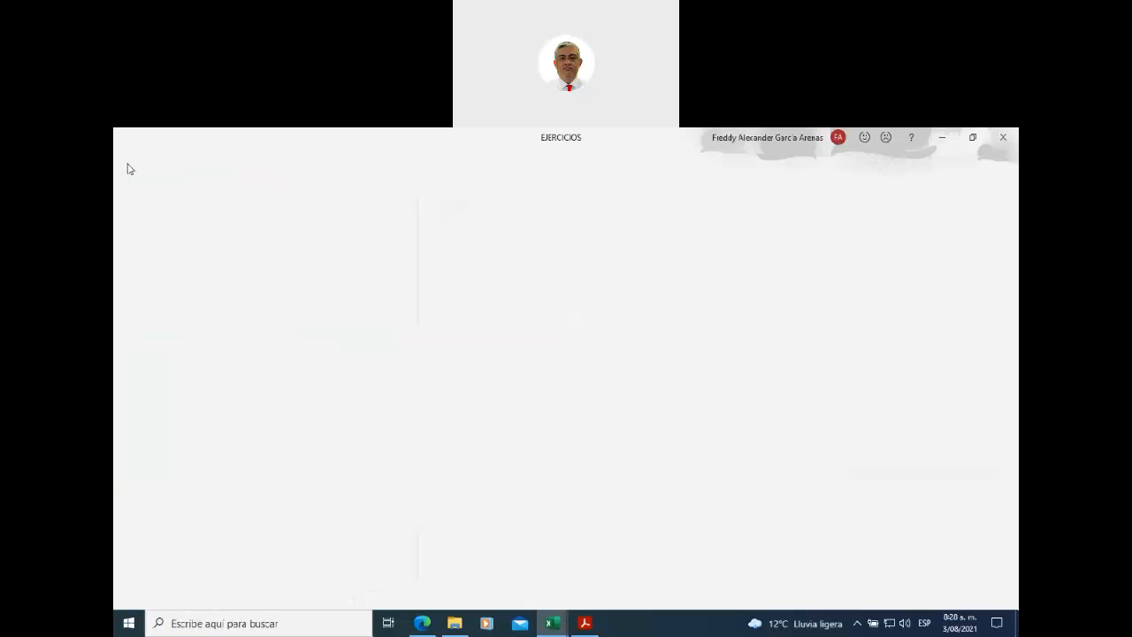
click(491, 389)
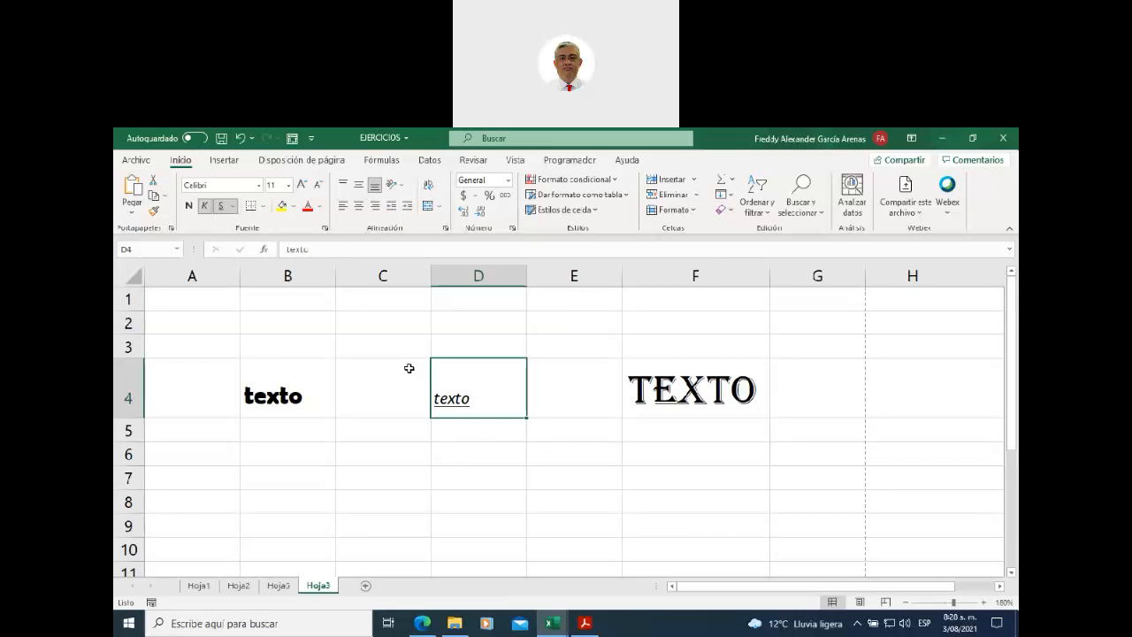
- Draw borders on the top, right, left and bottom edges of D4
click(261, 207)
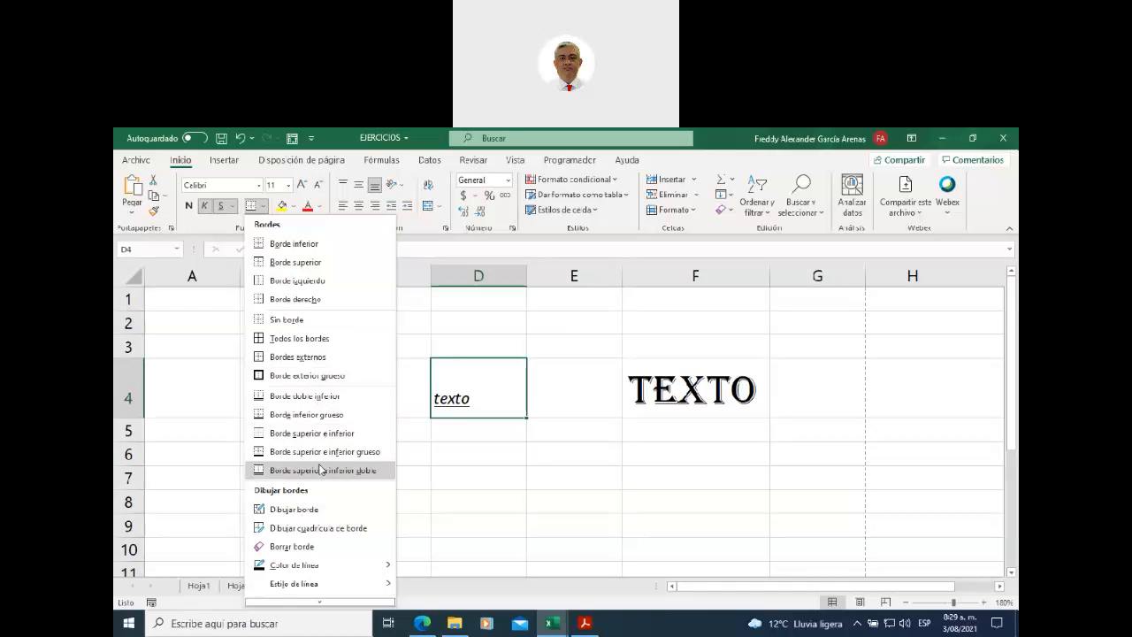
click(316, 510)
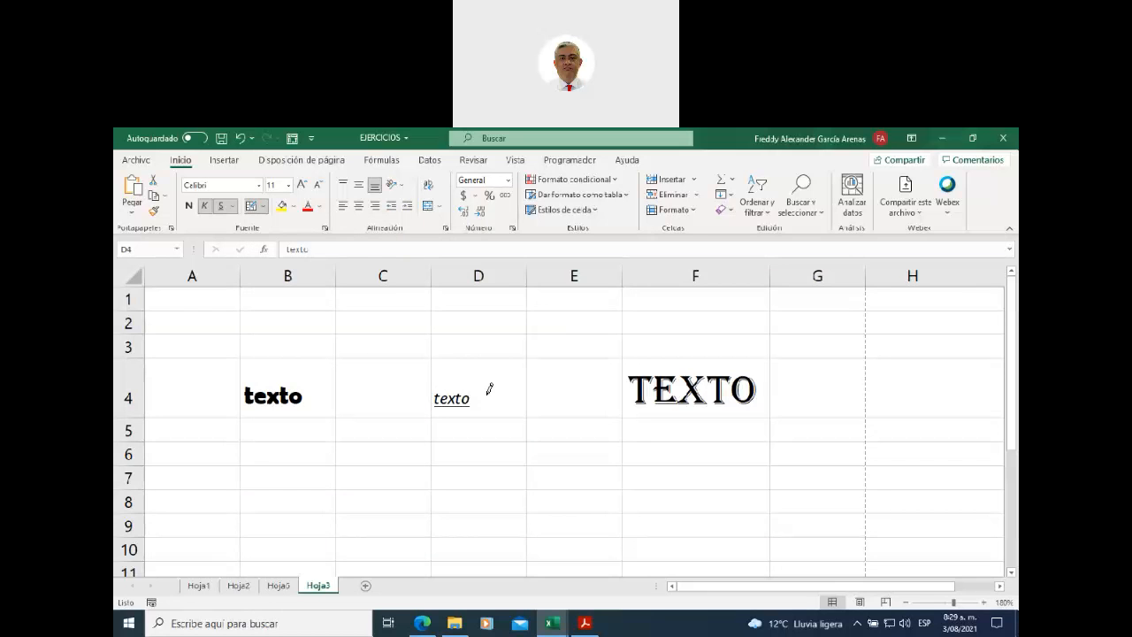
click(461, 351)
click(528, 383)
click(431, 378)
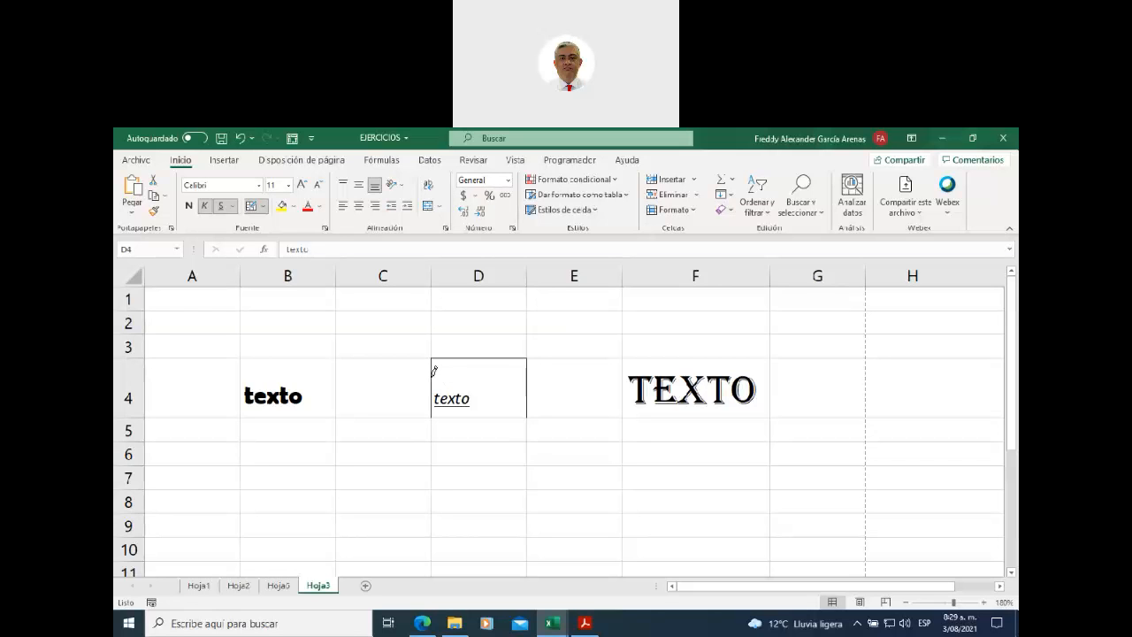
click(483, 411)
- Open the workbook's File view
click(262, 206)
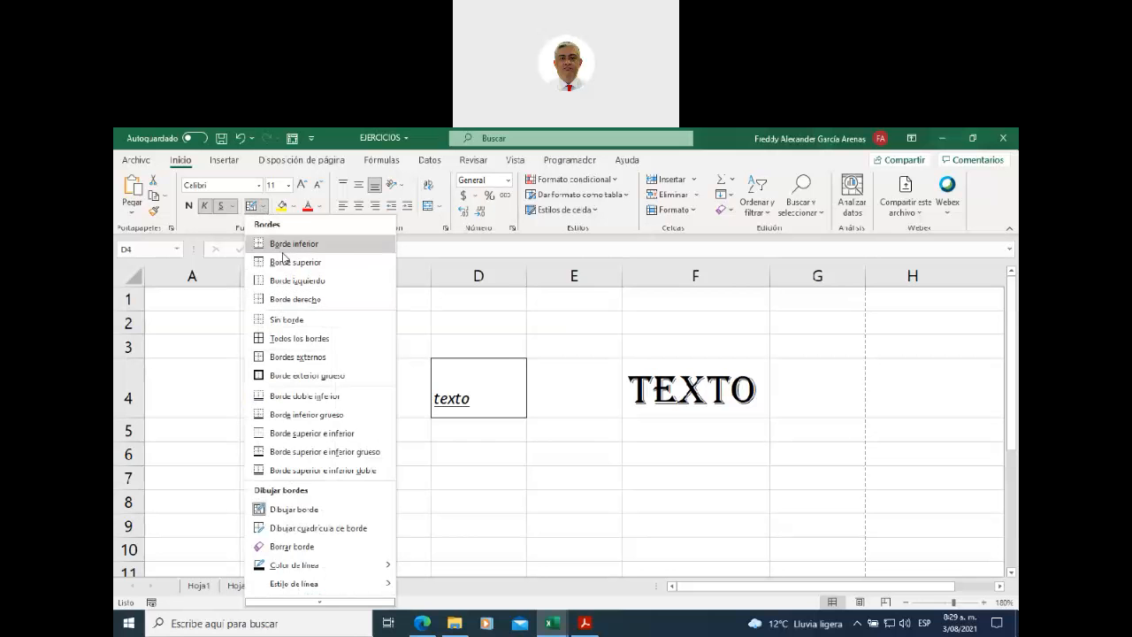
click(427, 320)
click(141, 163)
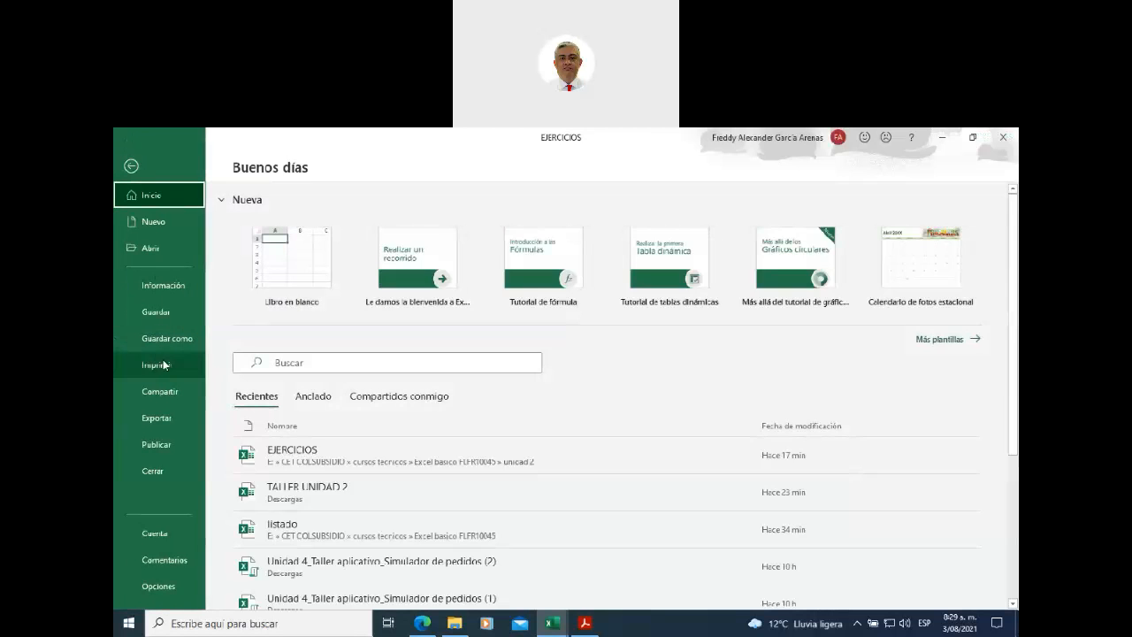
- Check D4's border in the print preview, then return to Hoja3
click(156, 365)
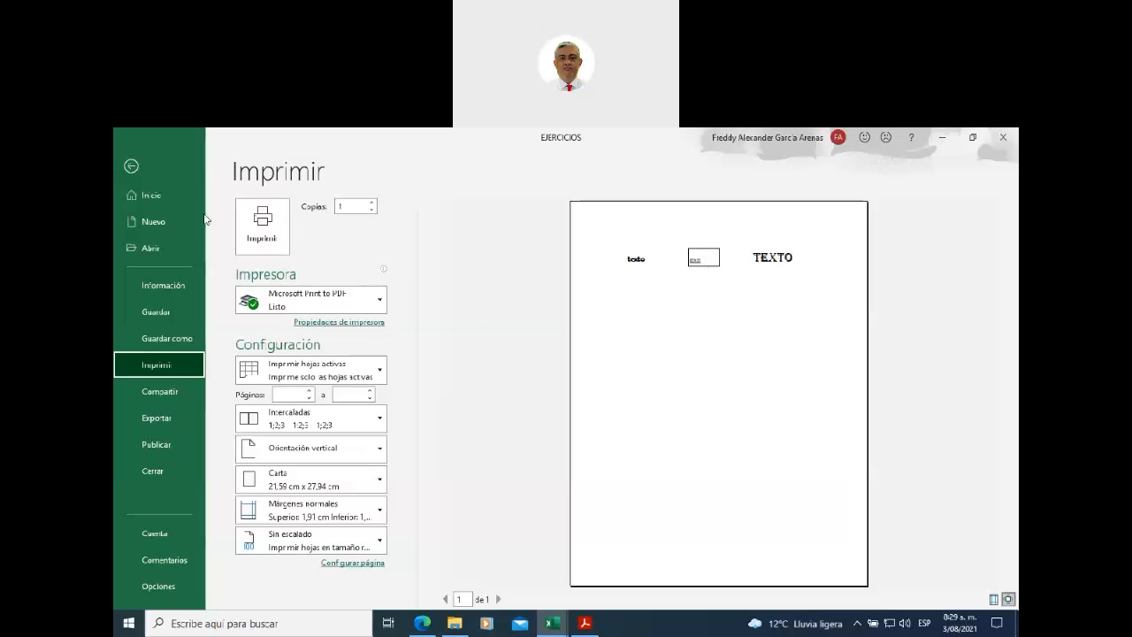
click(132, 167)
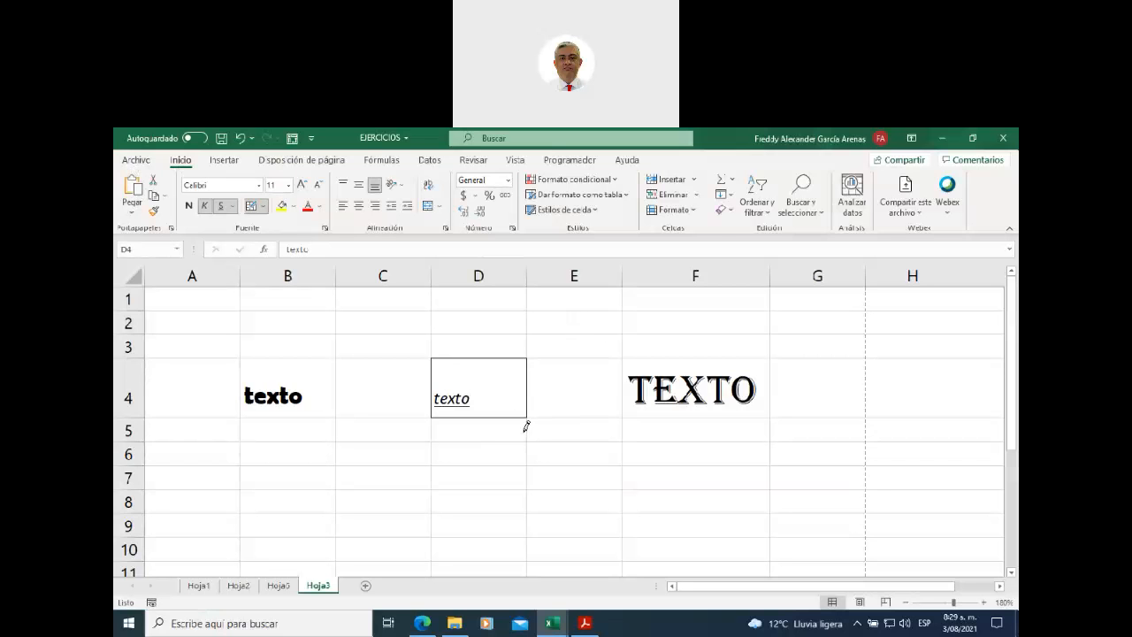
- Draw the bottom, top and right borders of E4, then exit border drawing
click(549, 415)
click(586, 357)
click(621, 371)
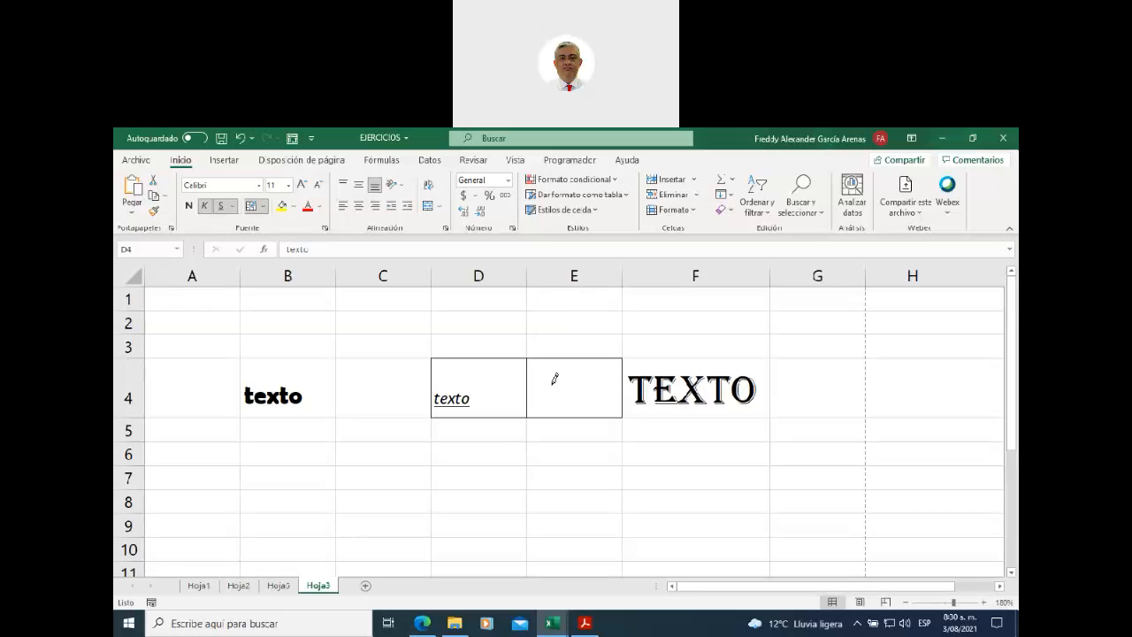
key(Escape)
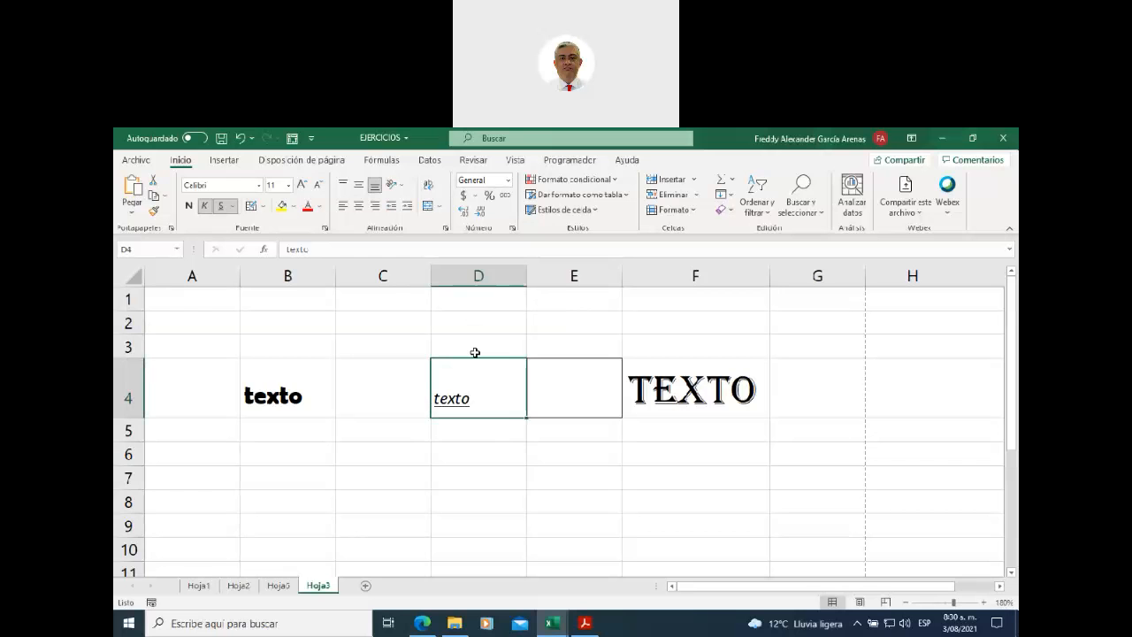
- Make row 4 taller and widen column D to 13,14
click(509, 445)
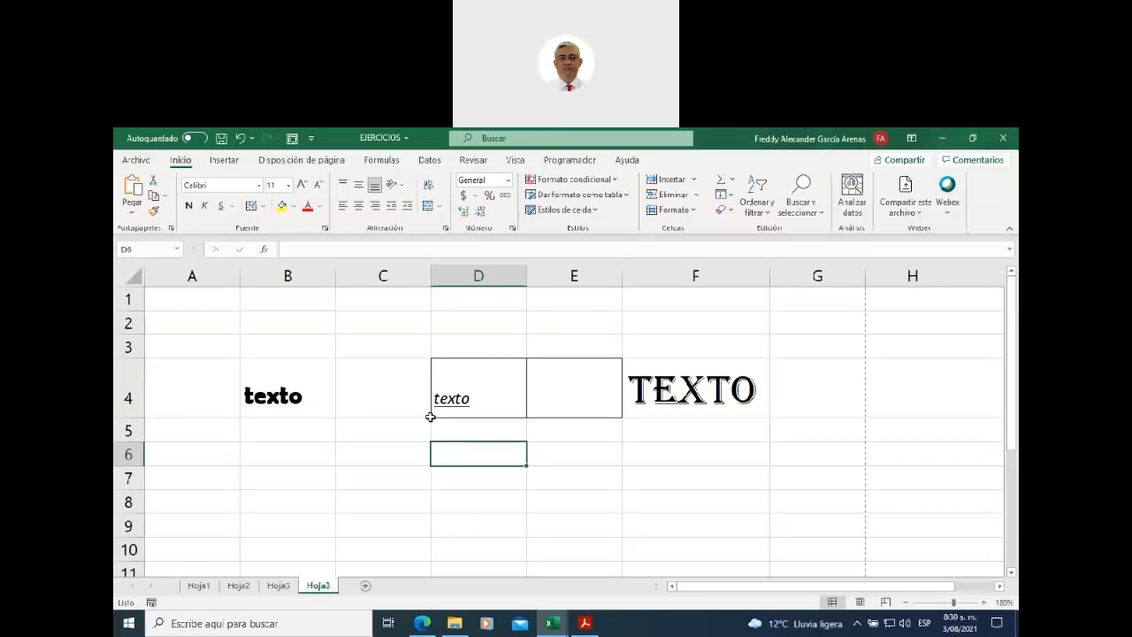
drag(127, 417, 127, 451)
drag(526, 271, 587, 270)
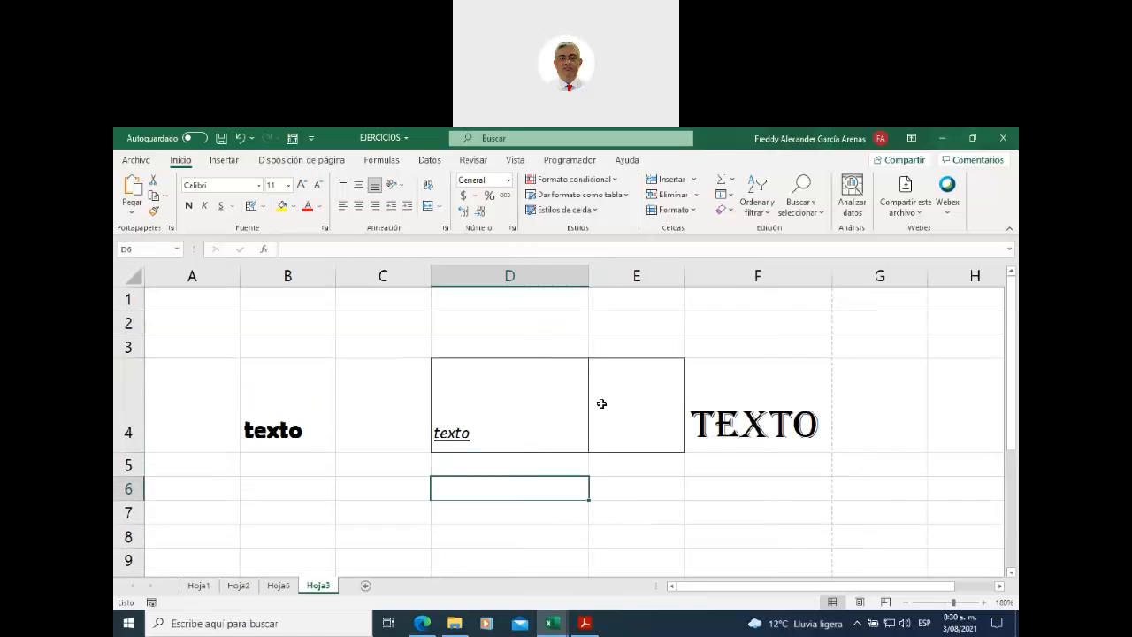
click(509, 412)
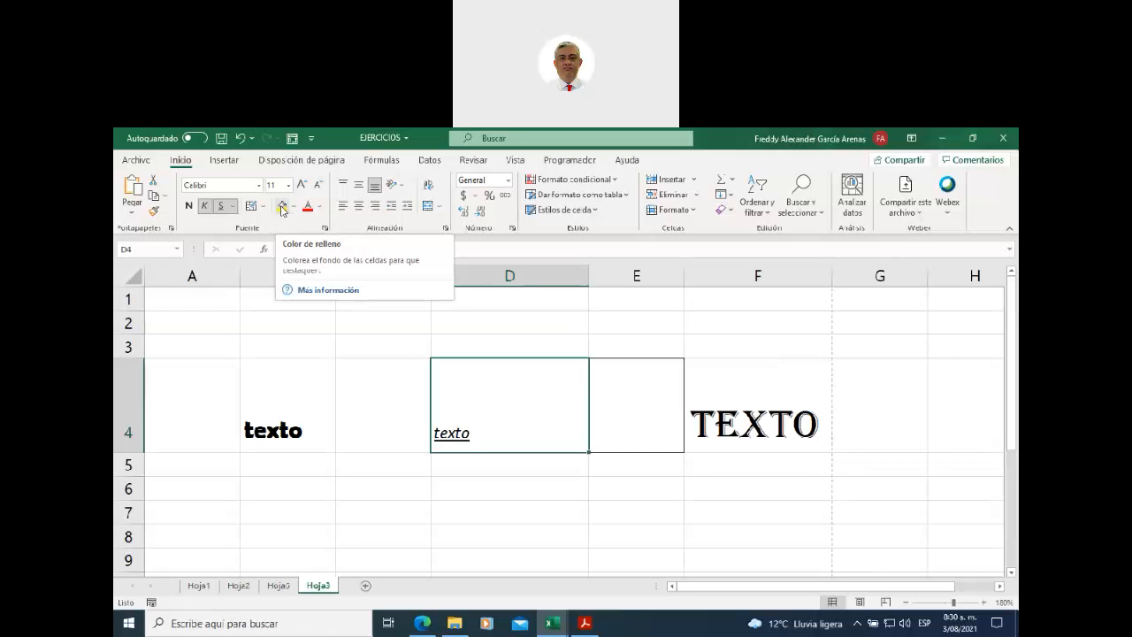
- Give cell B4 a light blue fill colour
click(282, 389)
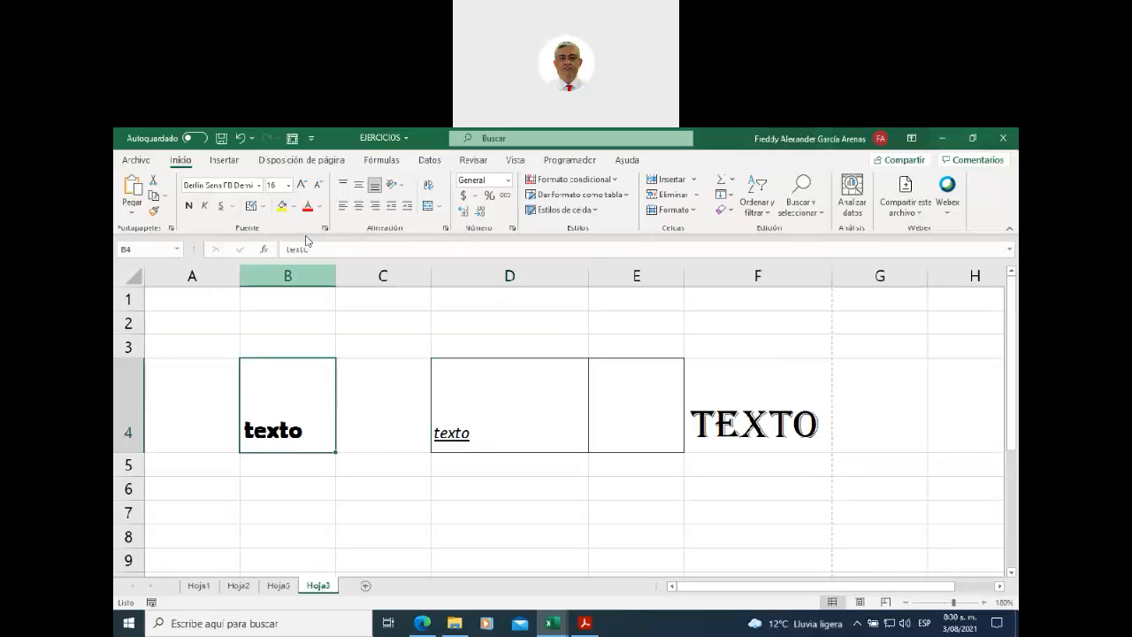
click(293, 207)
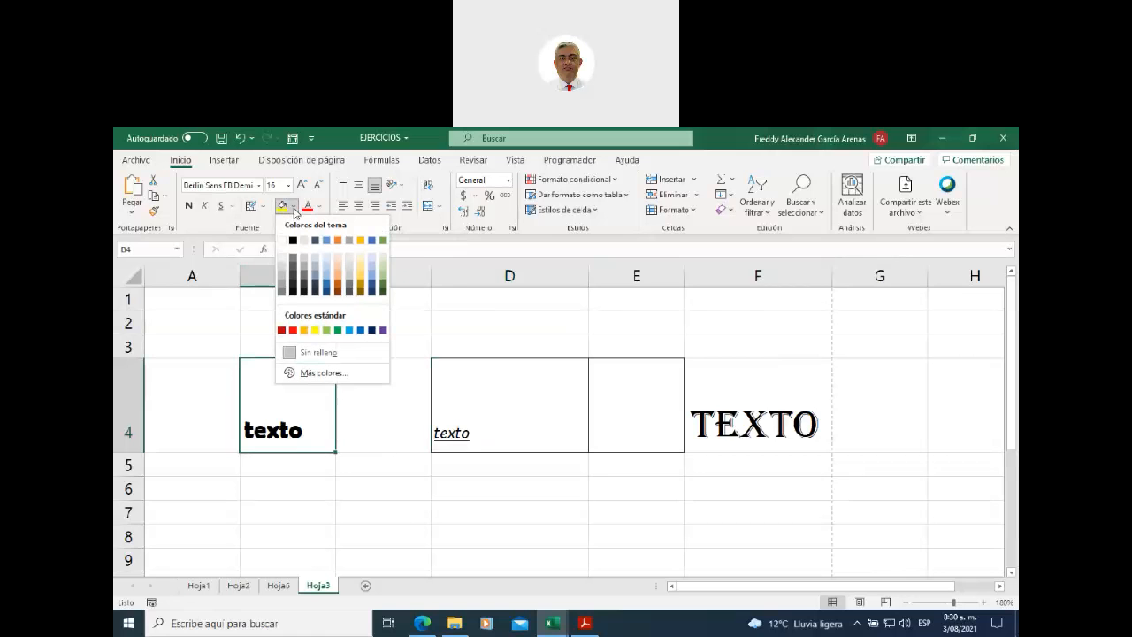
click(351, 331)
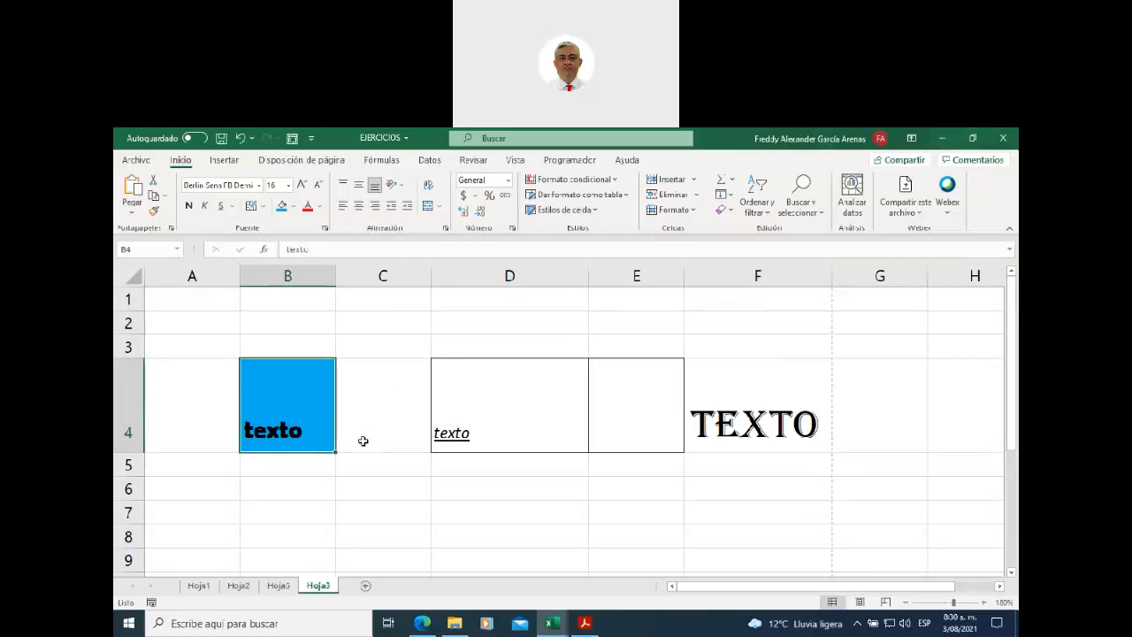
- Fill the TEXTO cell F4 with Negro, Texto 1, Claro 35% dark grey
click(732, 417)
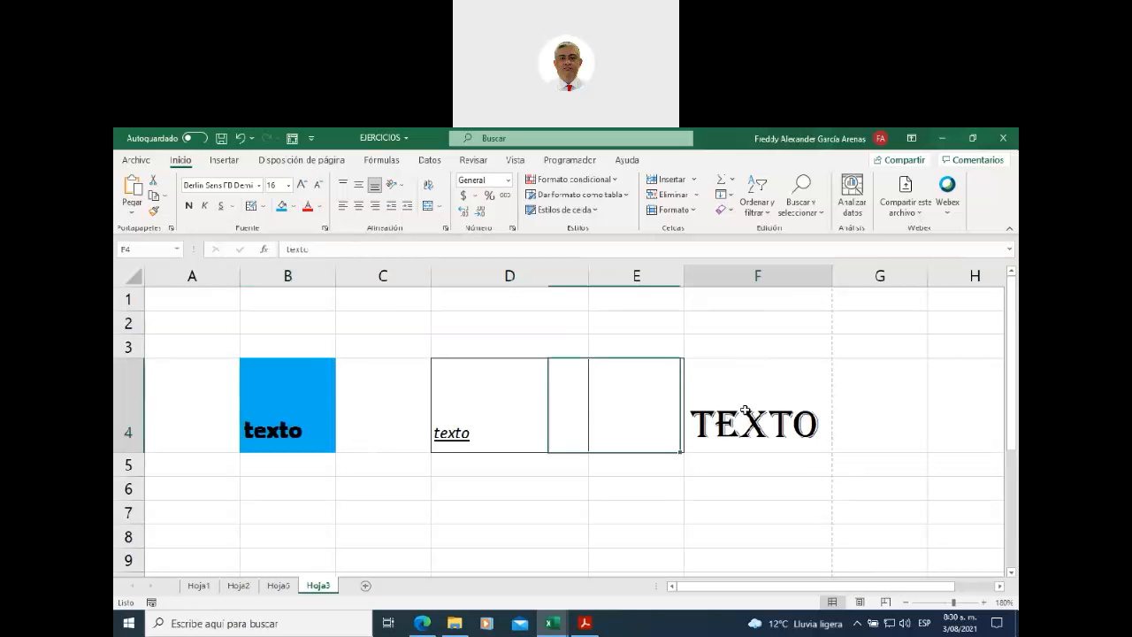
click(293, 206)
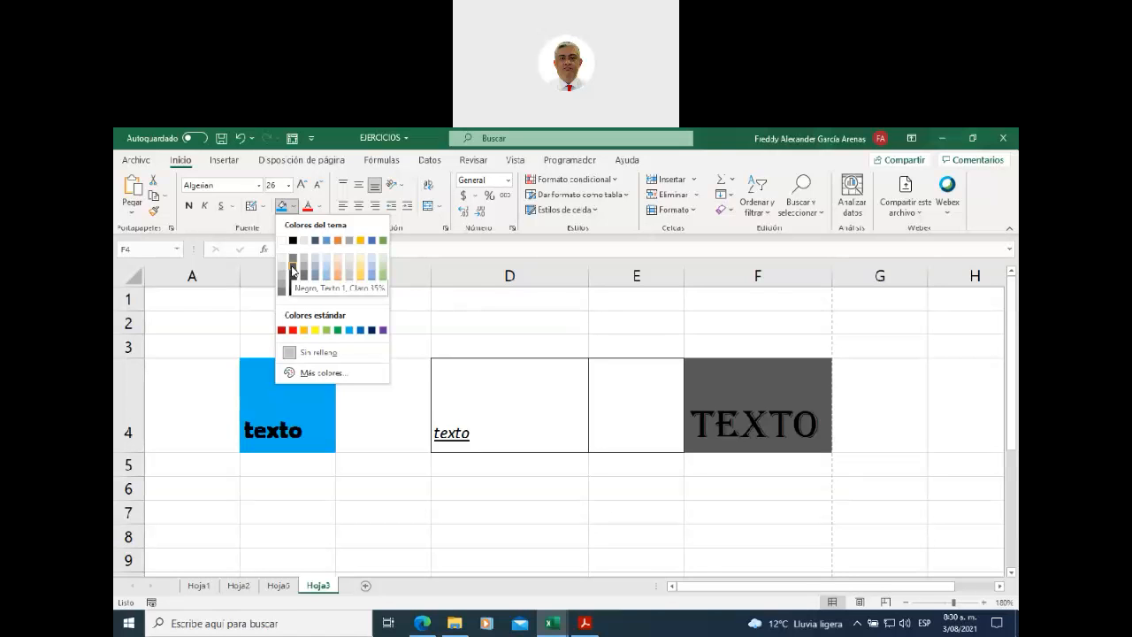
click(292, 271)
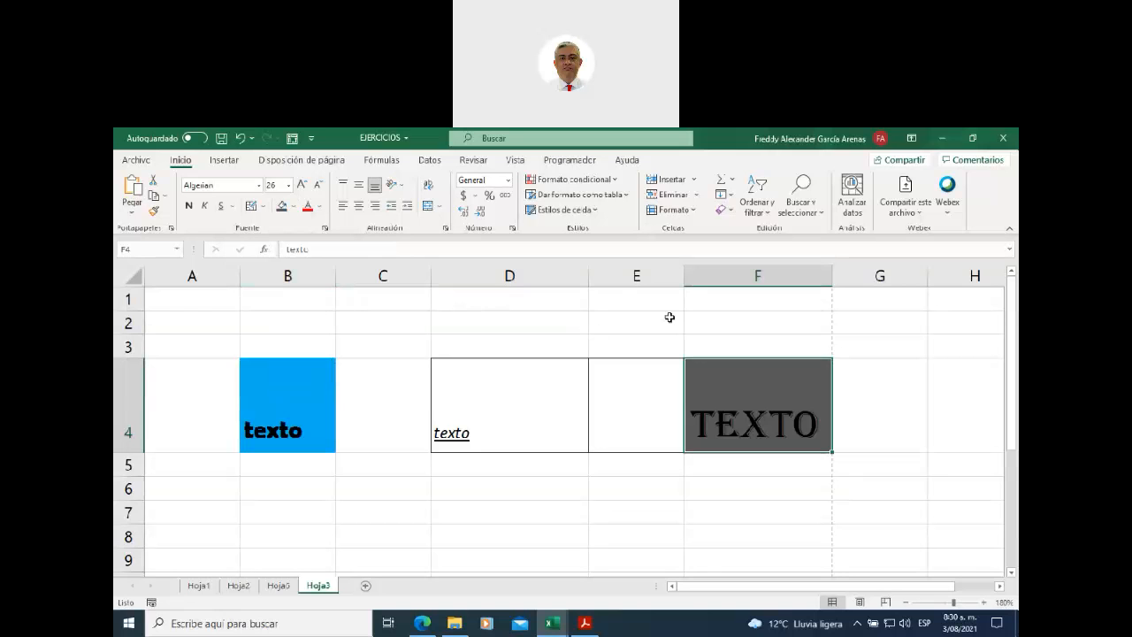
click(650, 512)
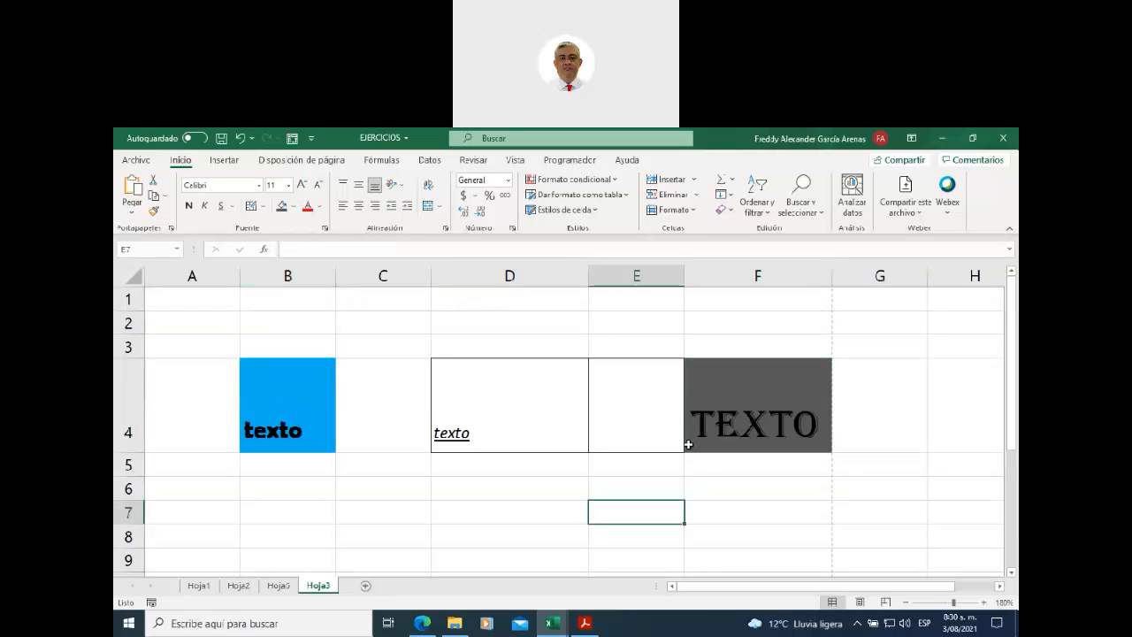
- Make the TEXTO in F4 a yellow font colour
click(740, 399)
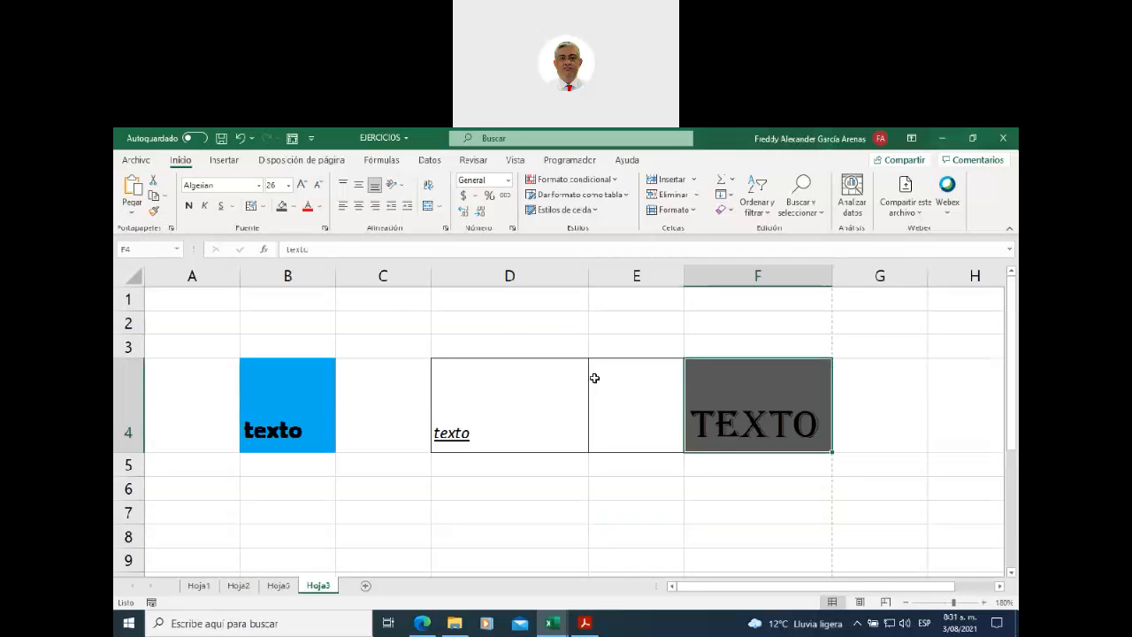
click(320, 207)
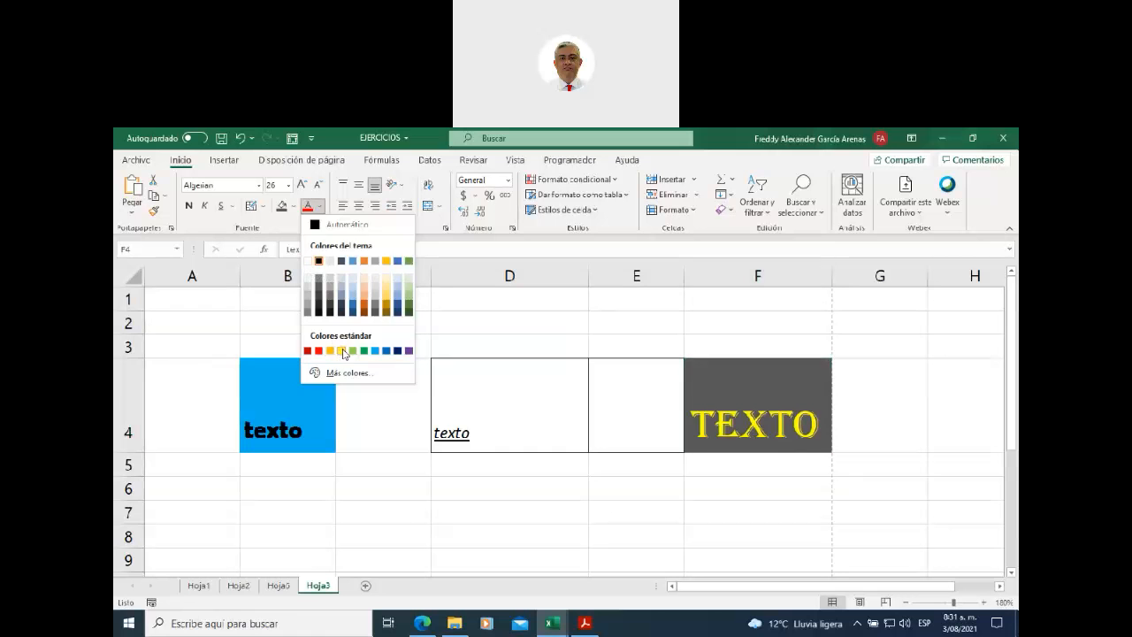
click(343, 352)
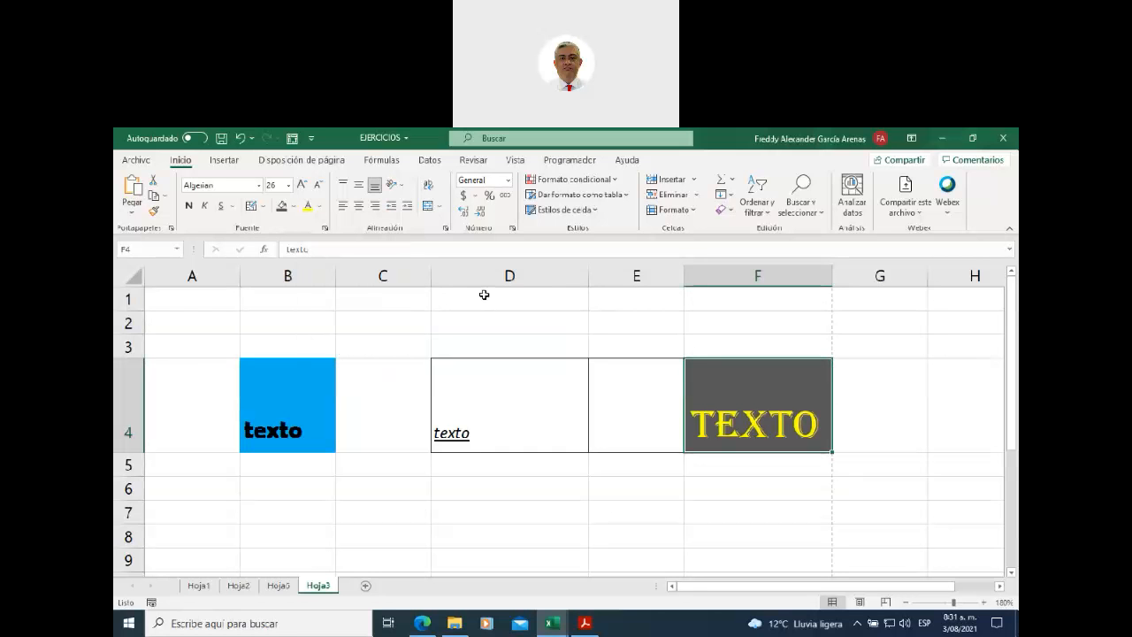
- Give the texto in B4 a dark green font colour
click(280, 399)
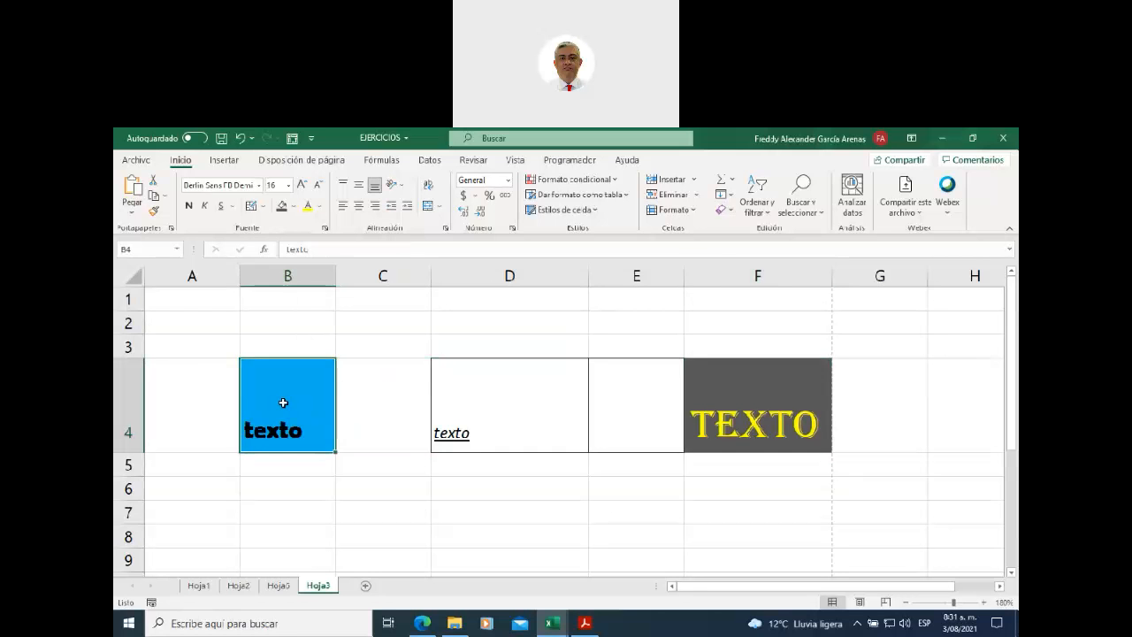
click(321, 209)
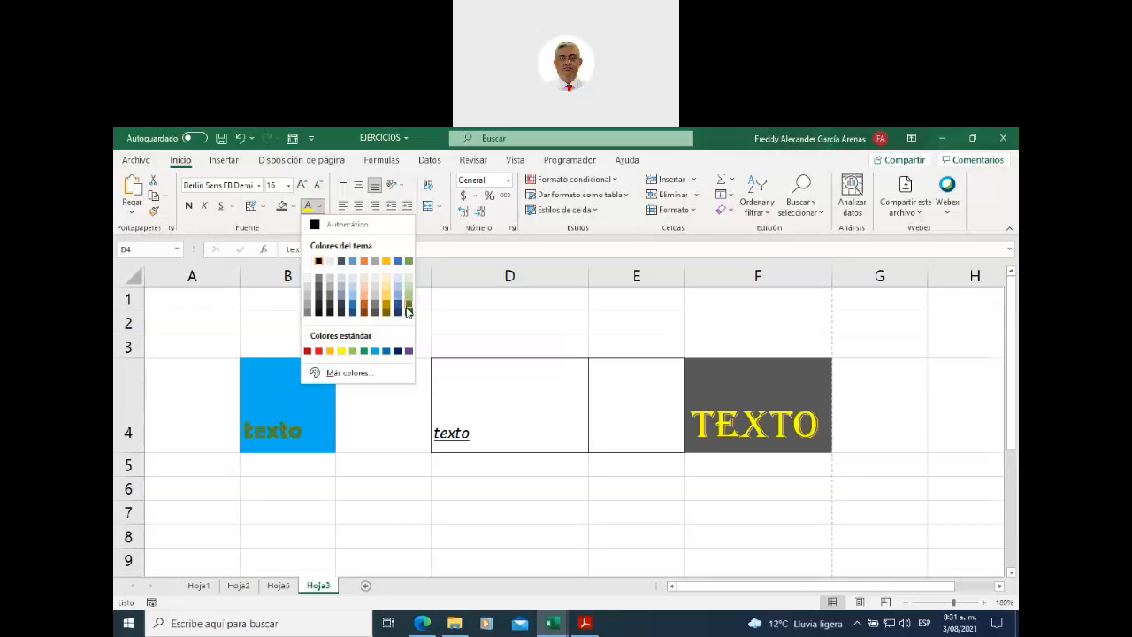
click(409, 310)
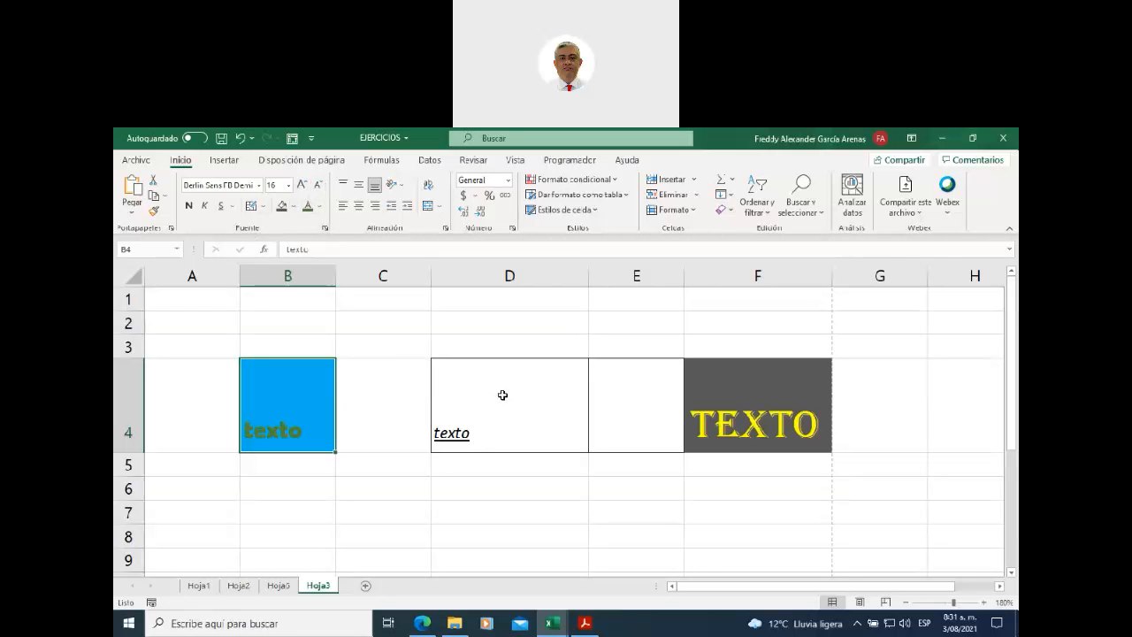
click(495, 277)
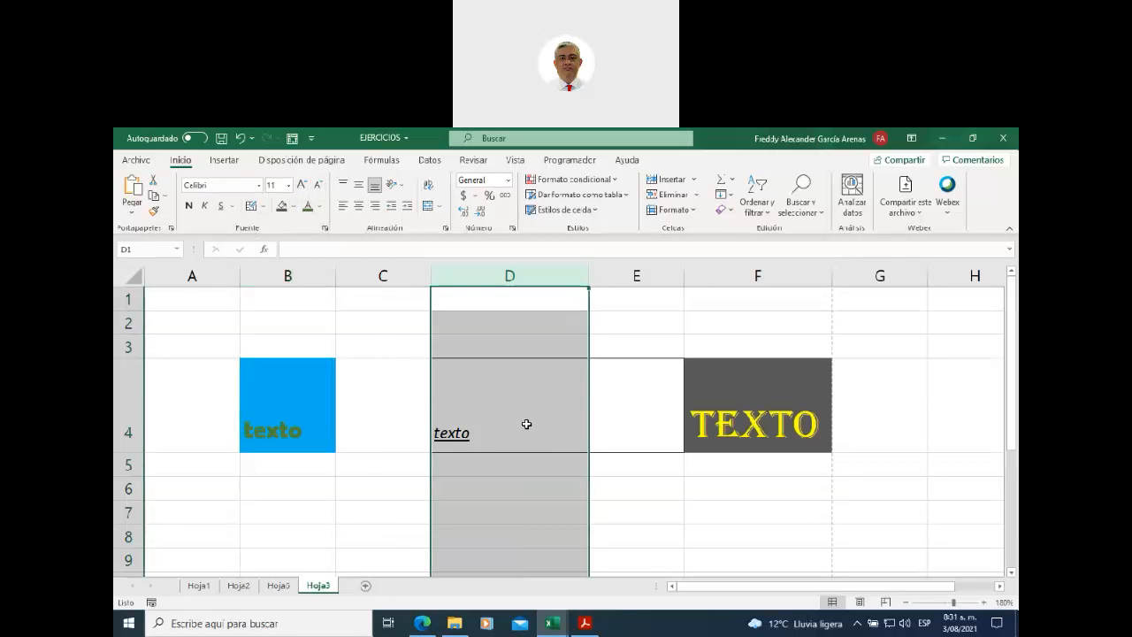
click(500, 410)
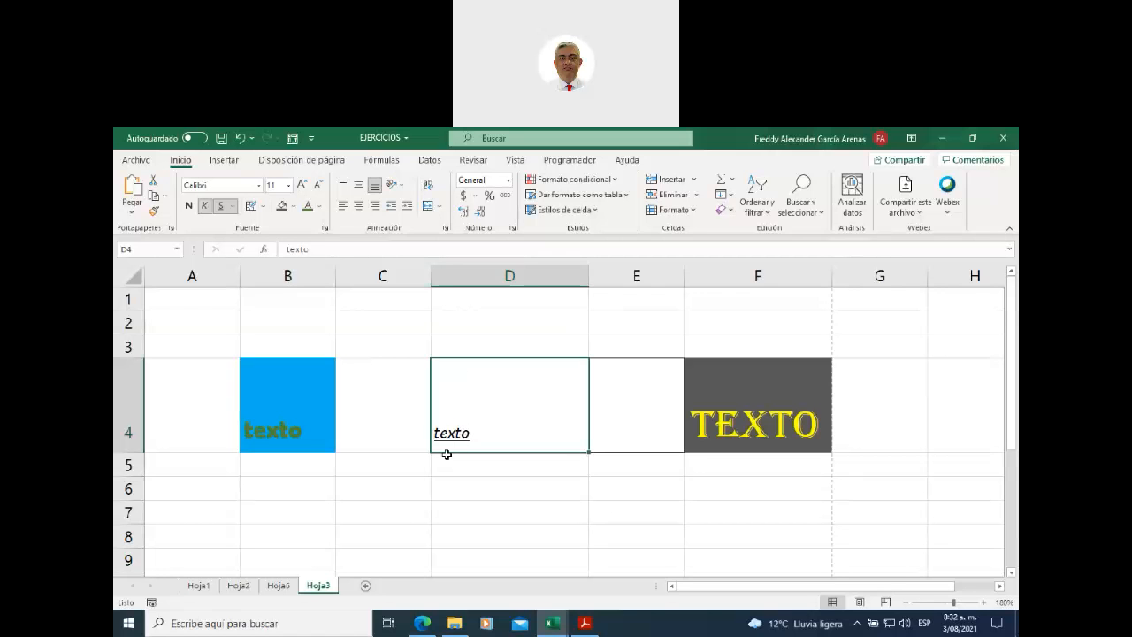
click(491, 278)
click(509, 430)
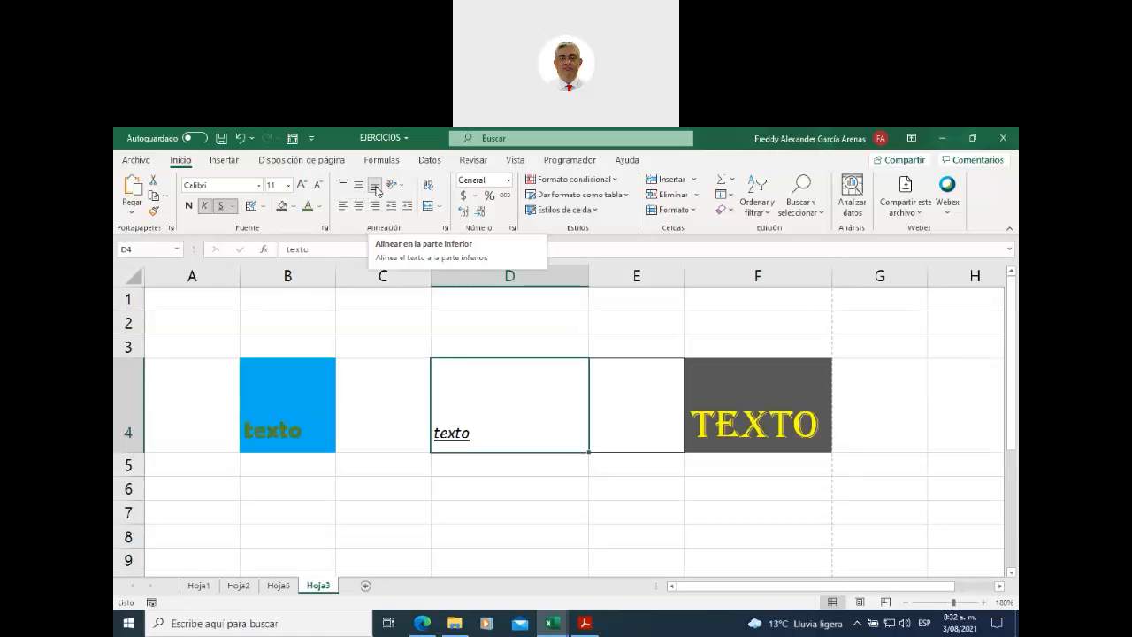
- Try D4's top, middle, bottom, centre and right alignments, ending on Center and Middle Align
click(359, 187)
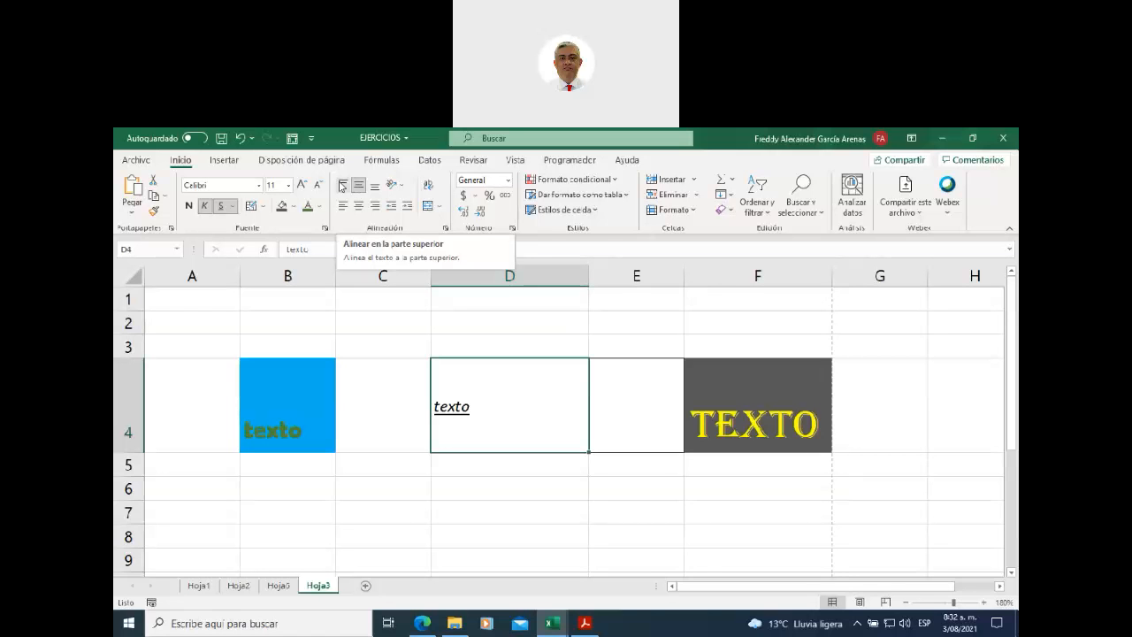
click(342, 187)
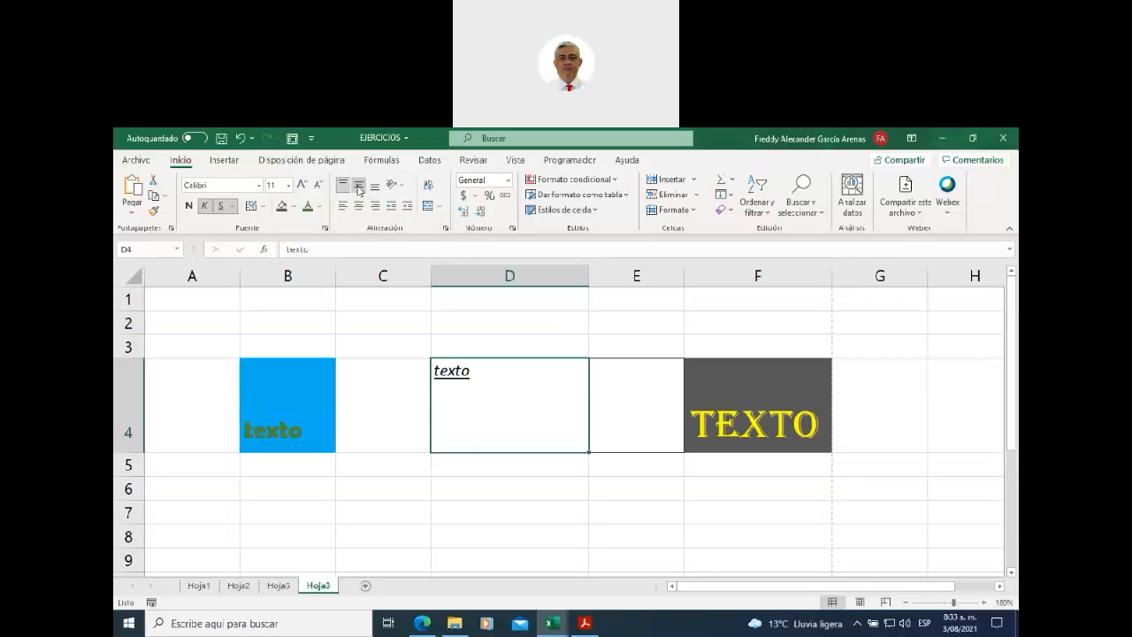
click(358, 186)
click(375, 186)
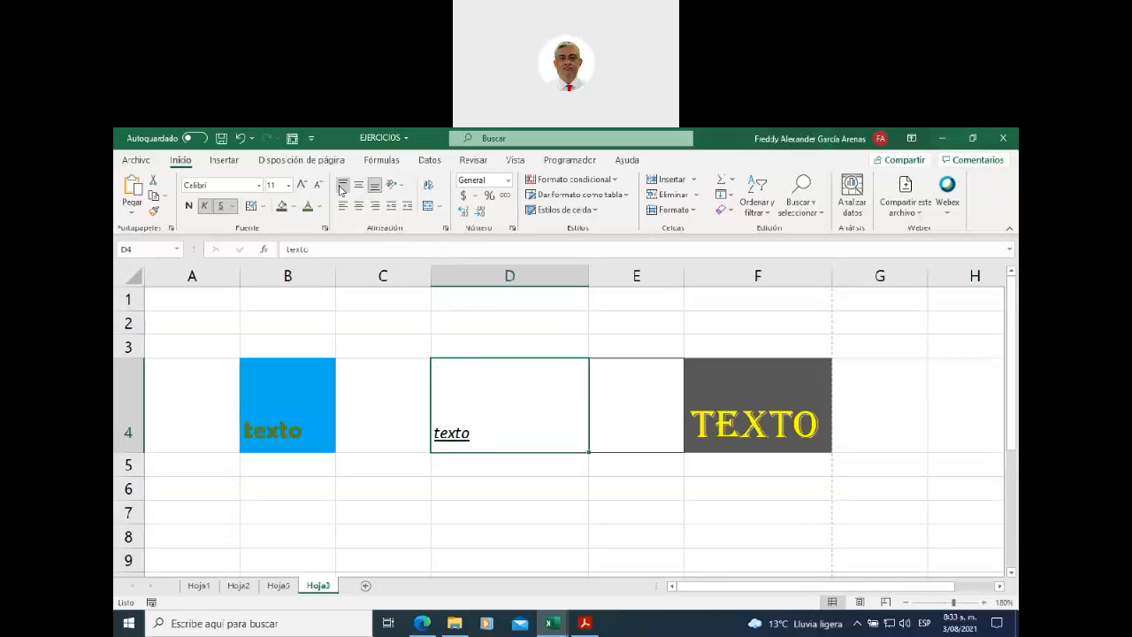
click(341, 186)
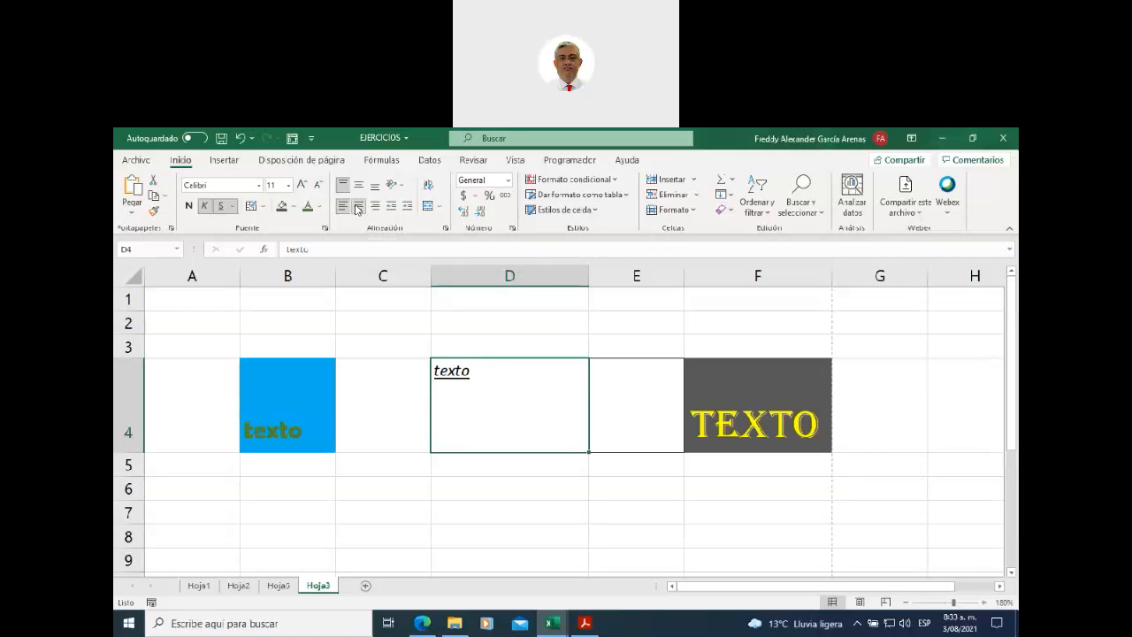
click(358, 206)
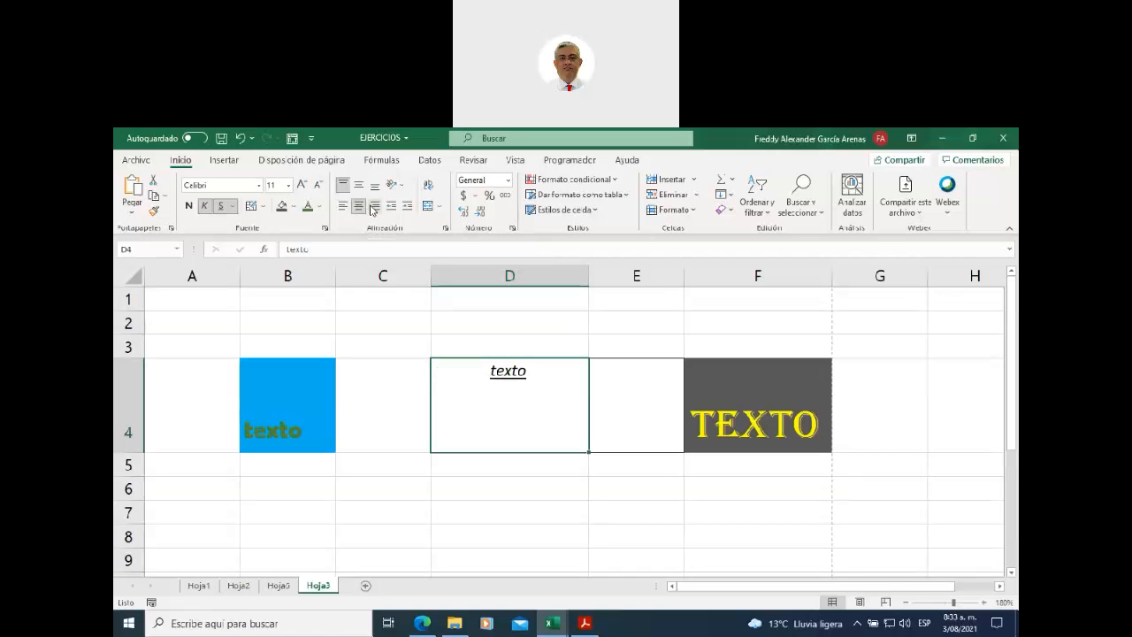
click(373, 206)
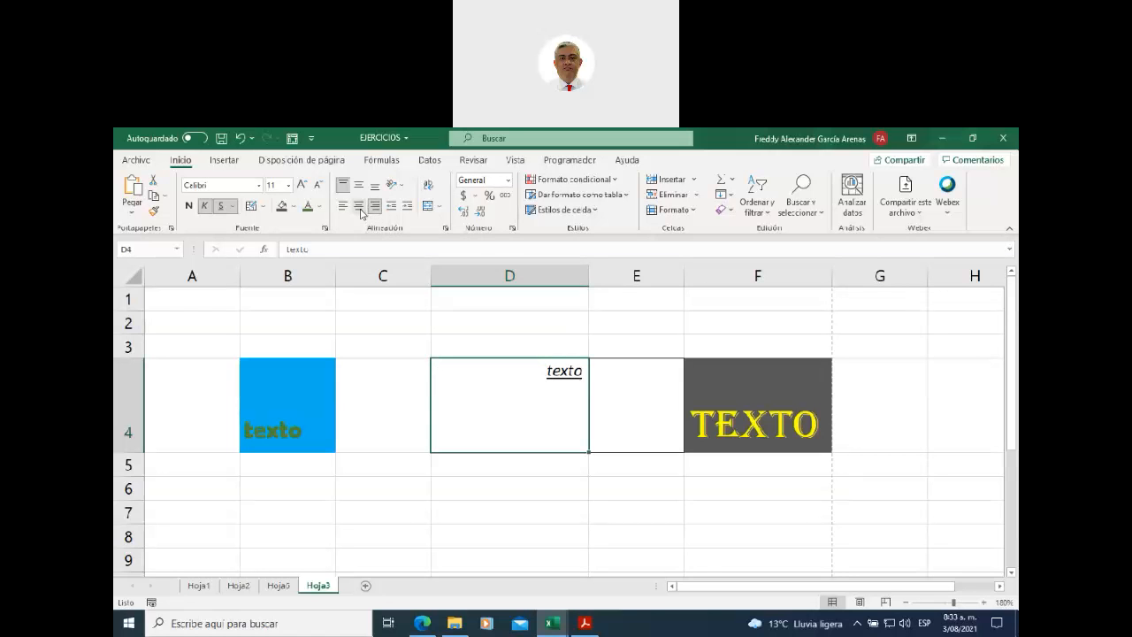
click(360, 212)
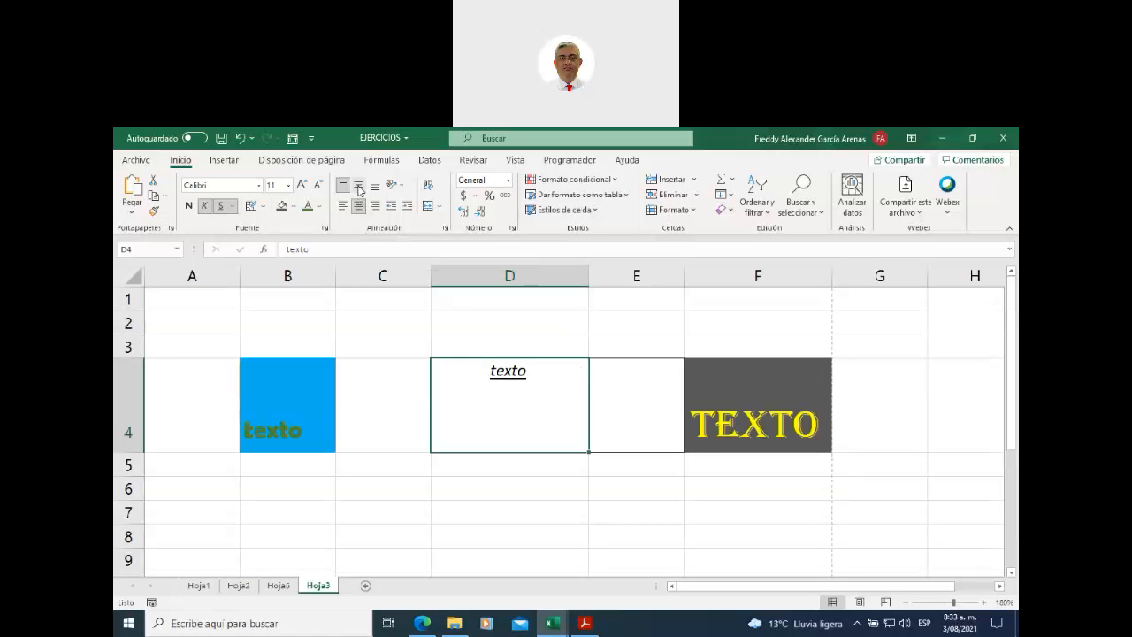
click(359, 188)
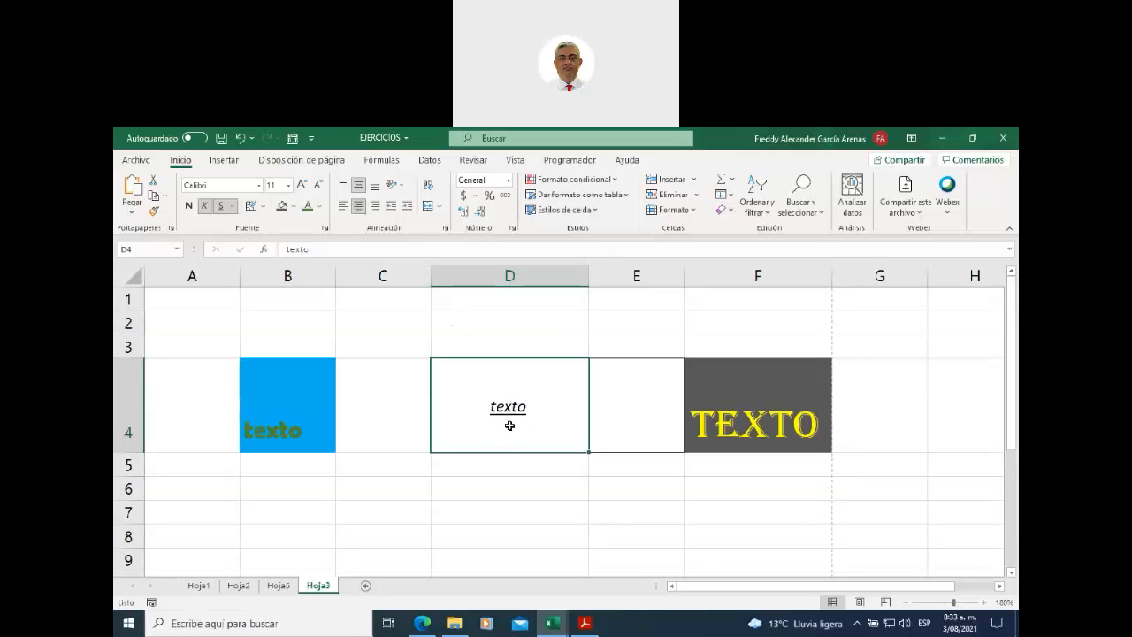
- Enter the word texto in cell D6, then return to D4
click(510, 487)
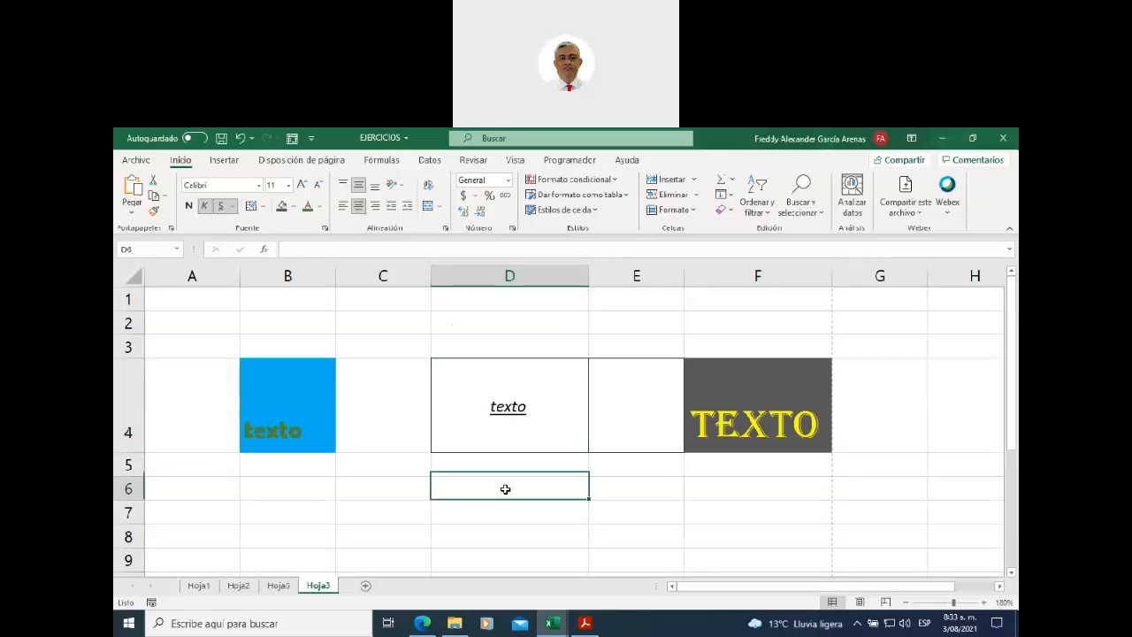
text(texto)
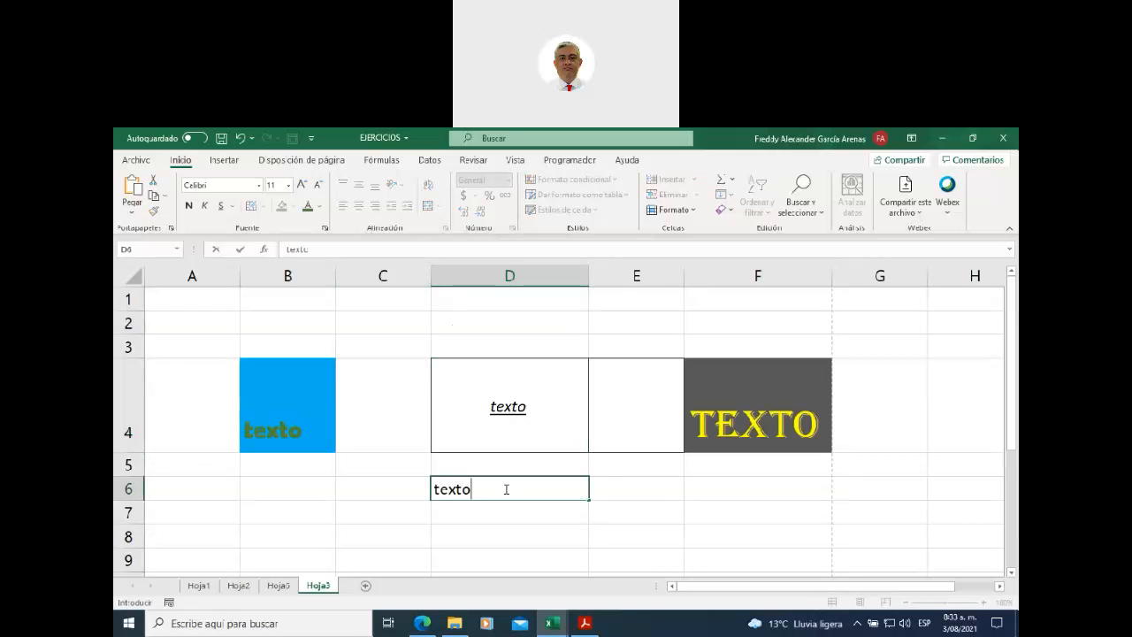
click(513, 534)
click(486, 489)
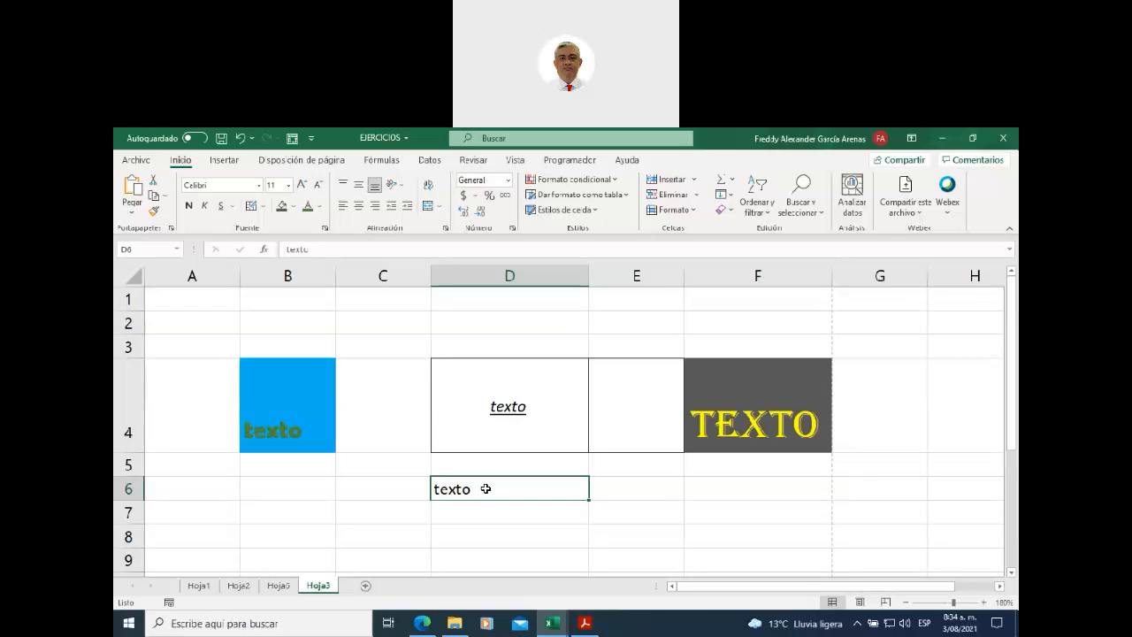
click(485, 506)
click(482, 488)
click(488, 433)
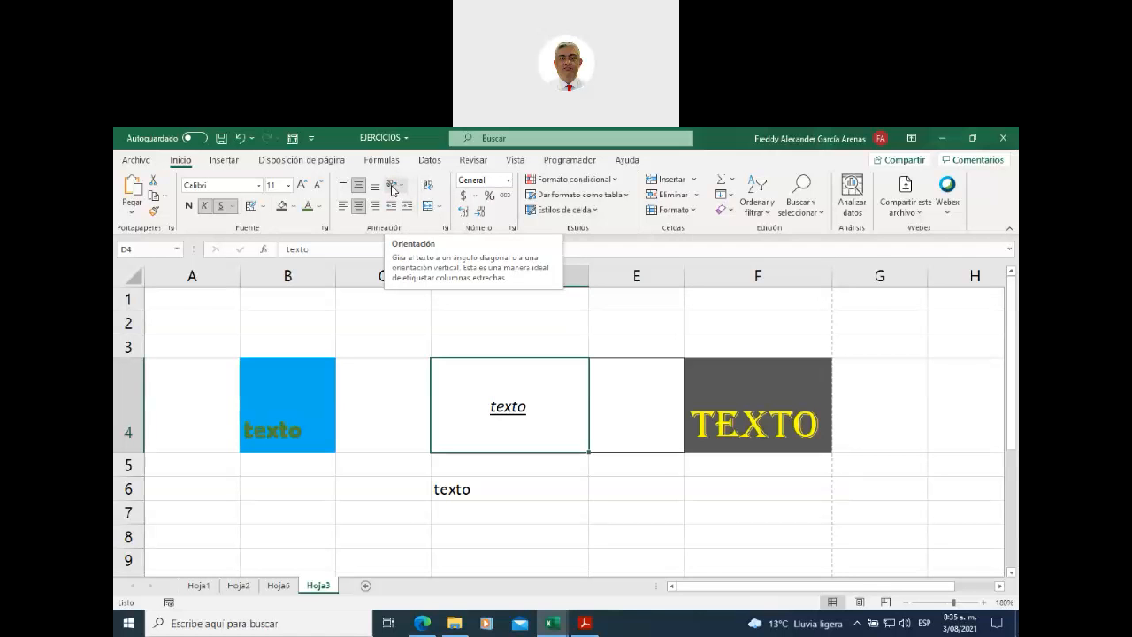
- Rotate D4's text to an ascending angle
click(392, 189)
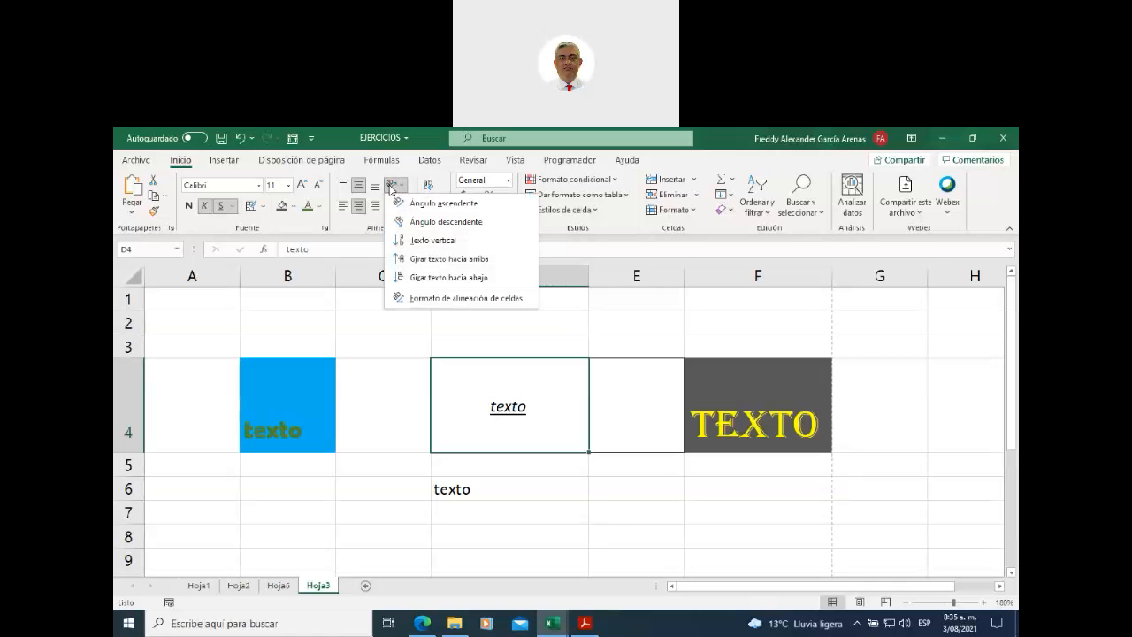
click(428, 210)
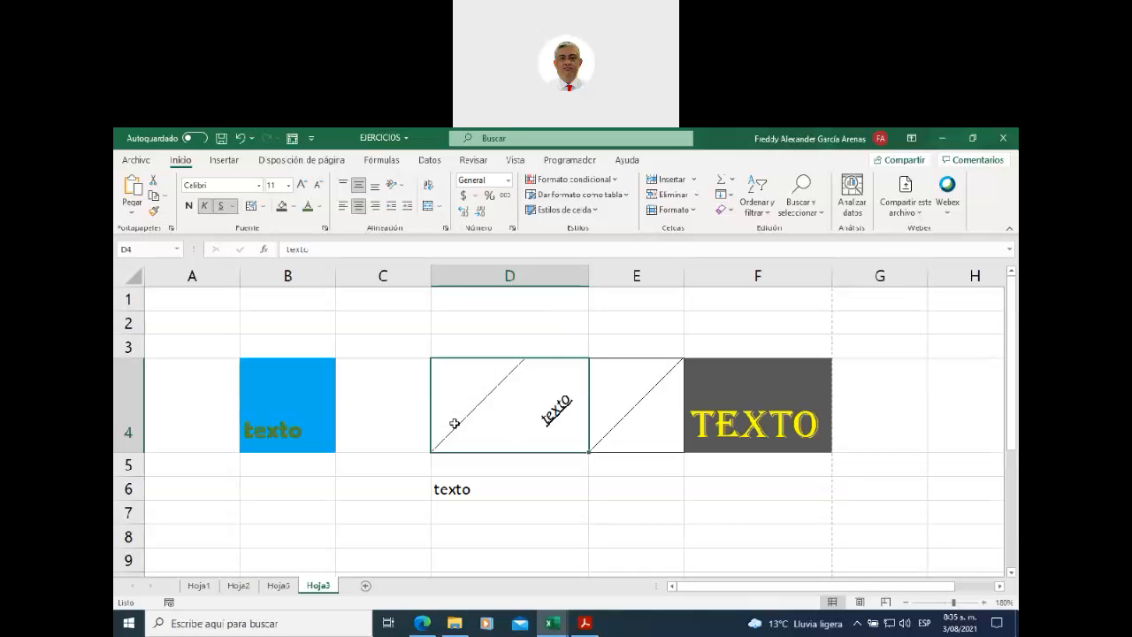
click(515, 489)
click(548, 434)
- Stack D4's text vertically, heighten row 4, narrow column D, then rotate it upward
click(406, 188)
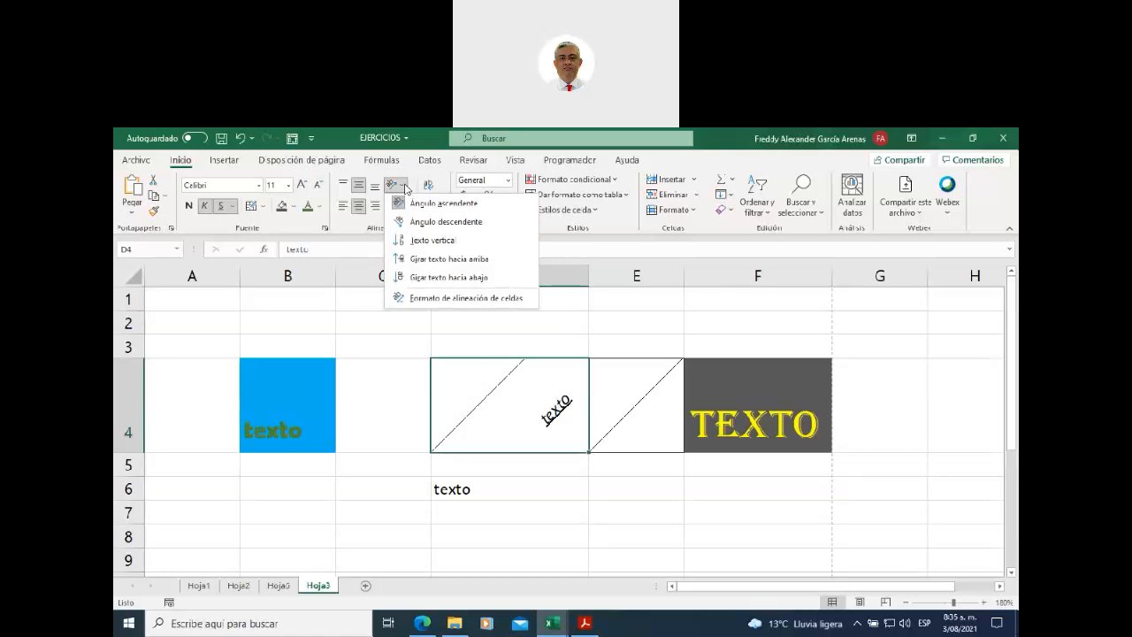
click(422, 240)
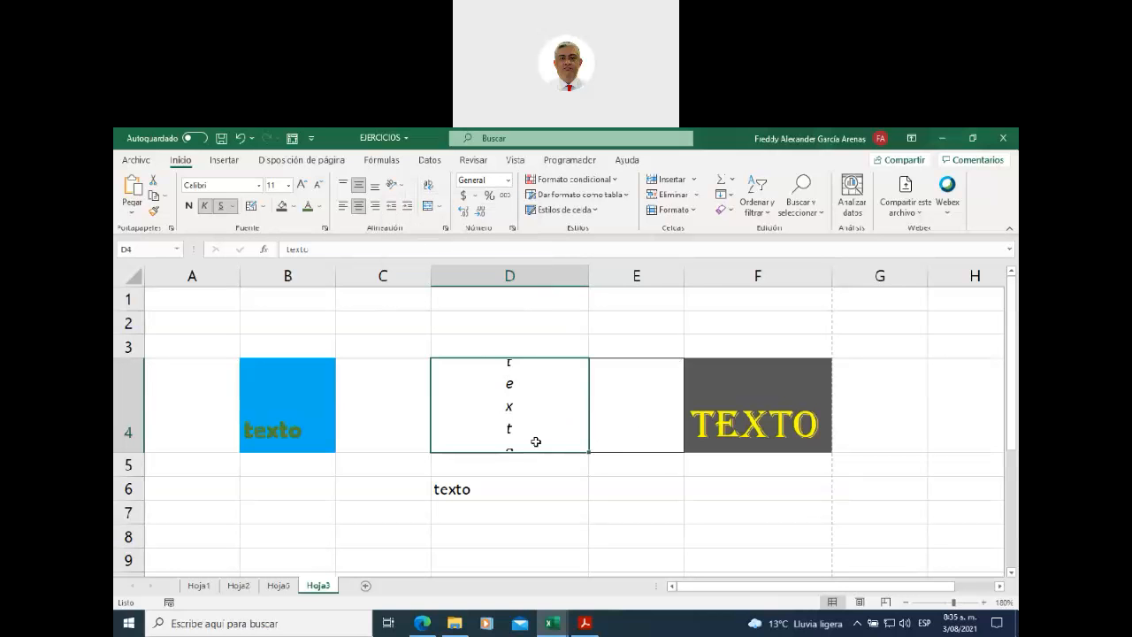
drag(128, 452, 132, 480)
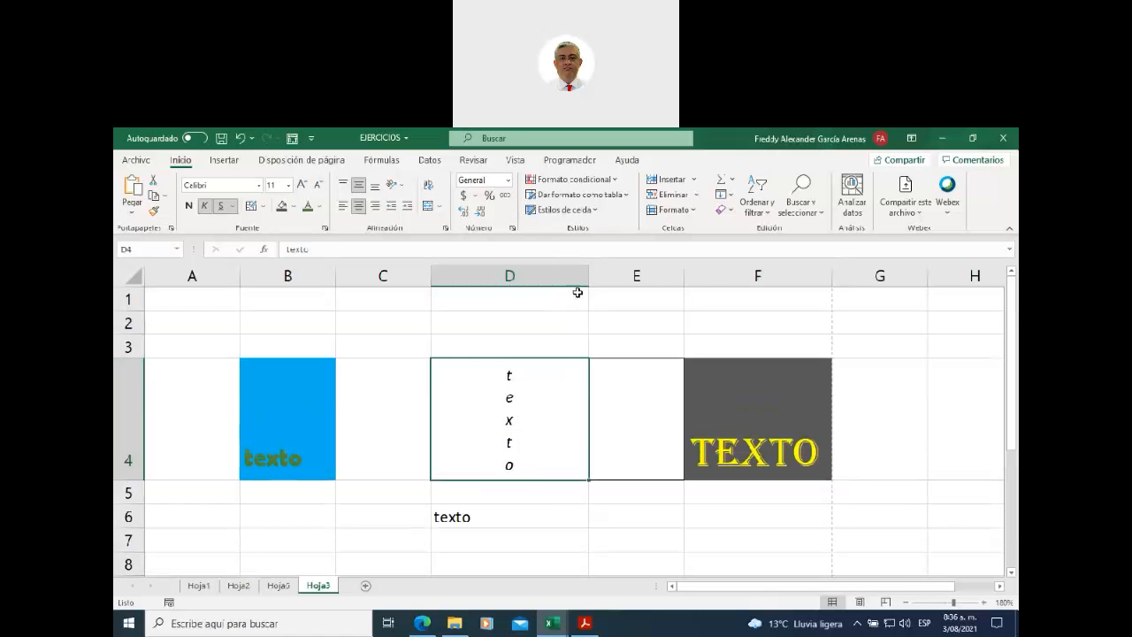
drag(588, 274, 472, 278)
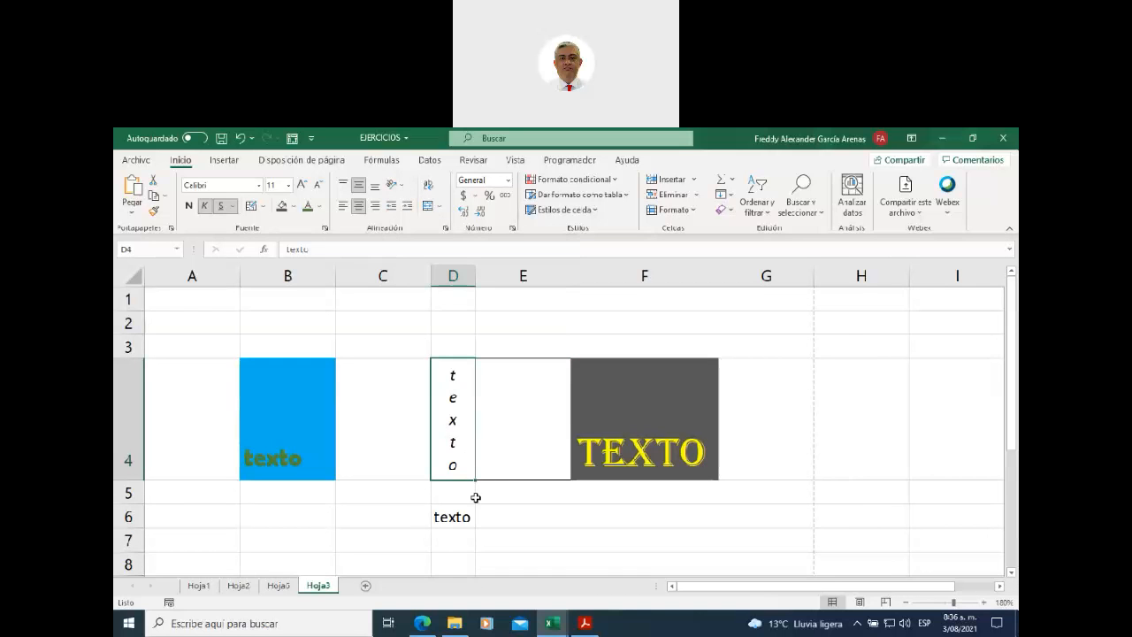
click(398, 185)
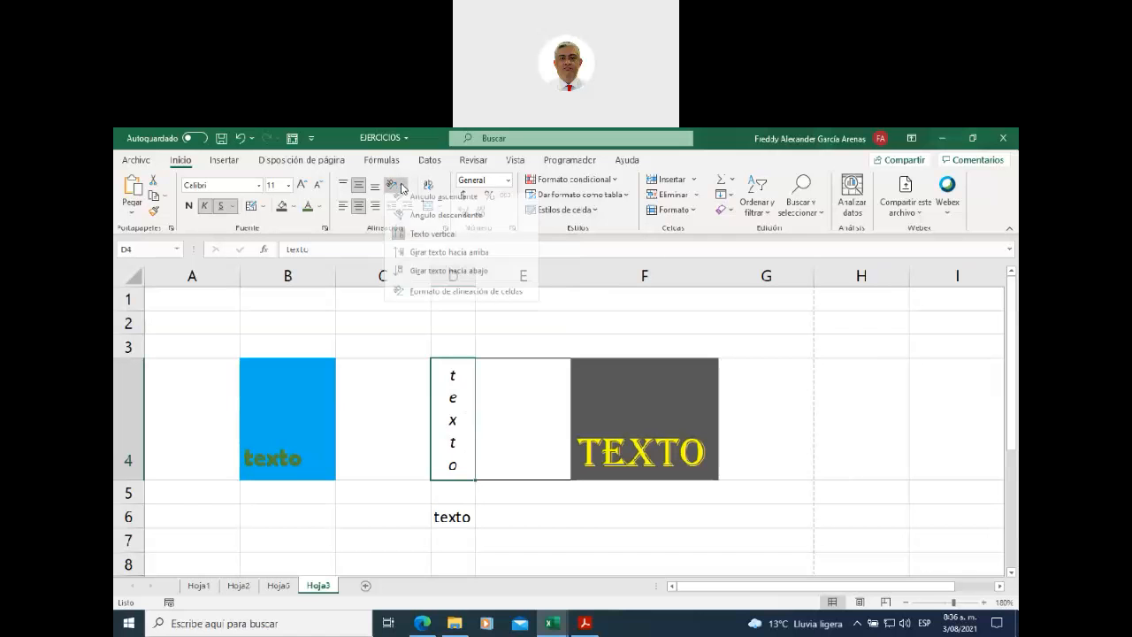
click(423, 259)
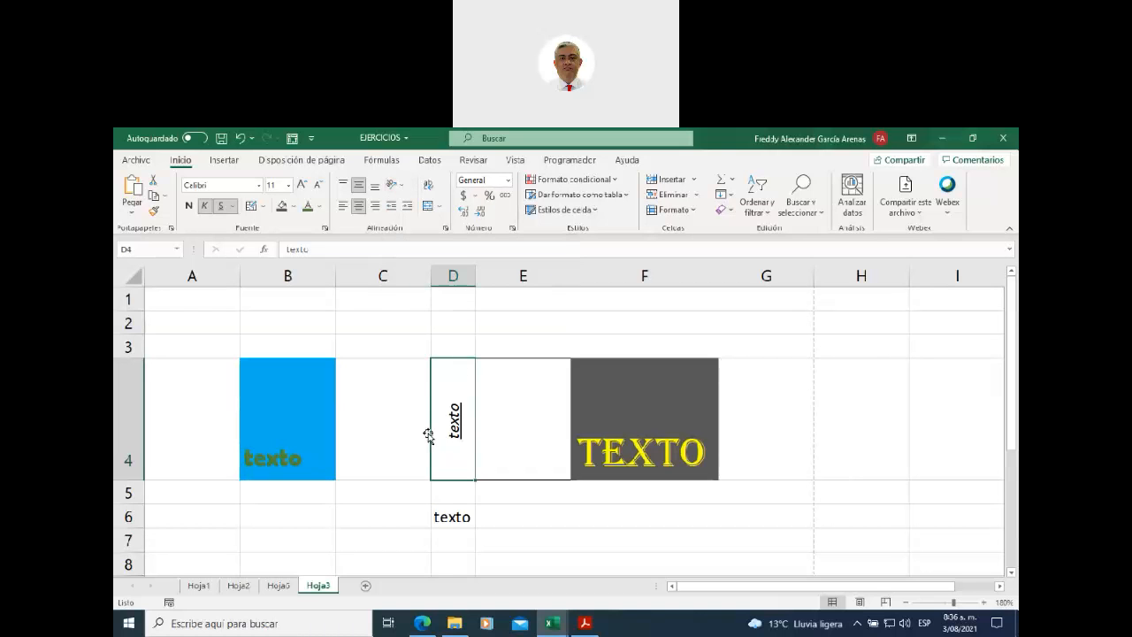
- Scroll right until the blank columns G through O are visible
click(457, 268)
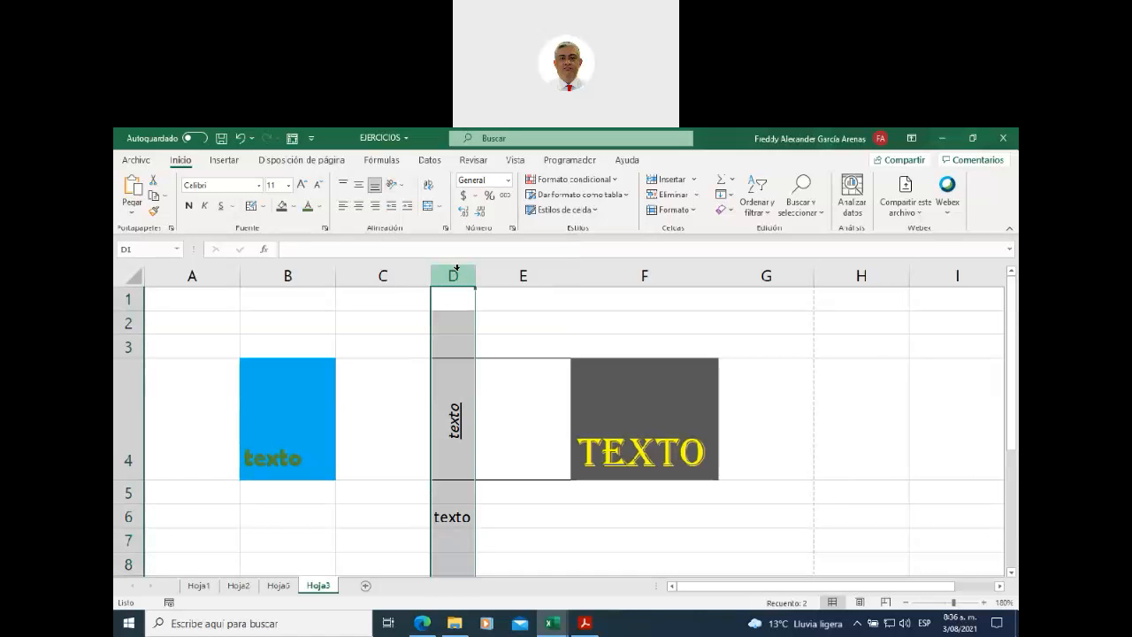
click(499, 352)
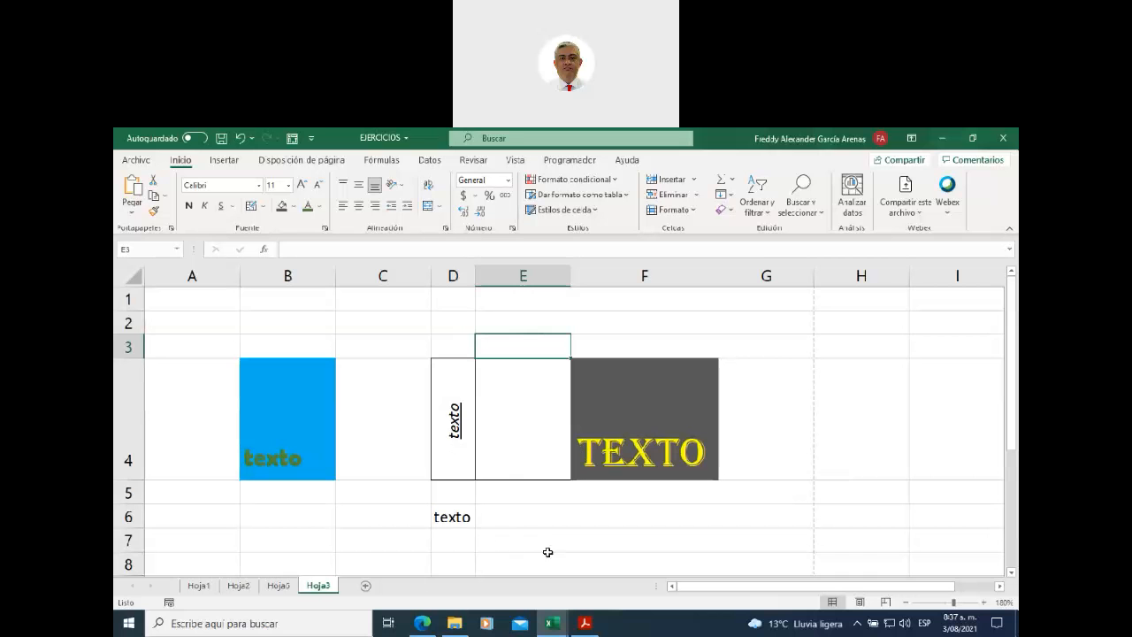
drag(696, 585, 712, 587)
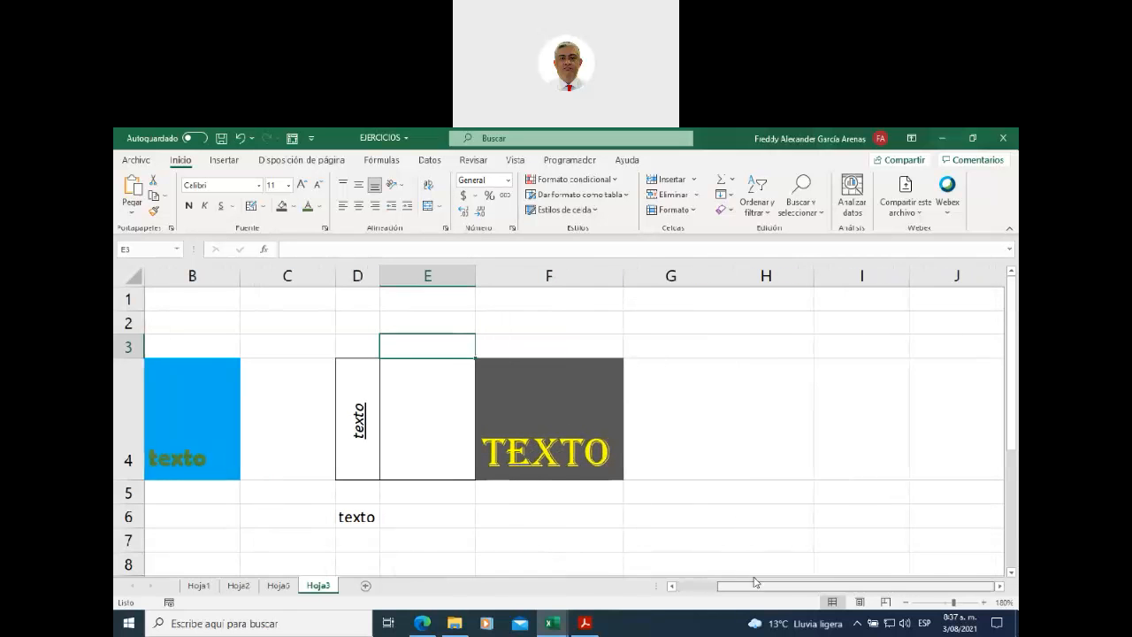
click(662, 516)
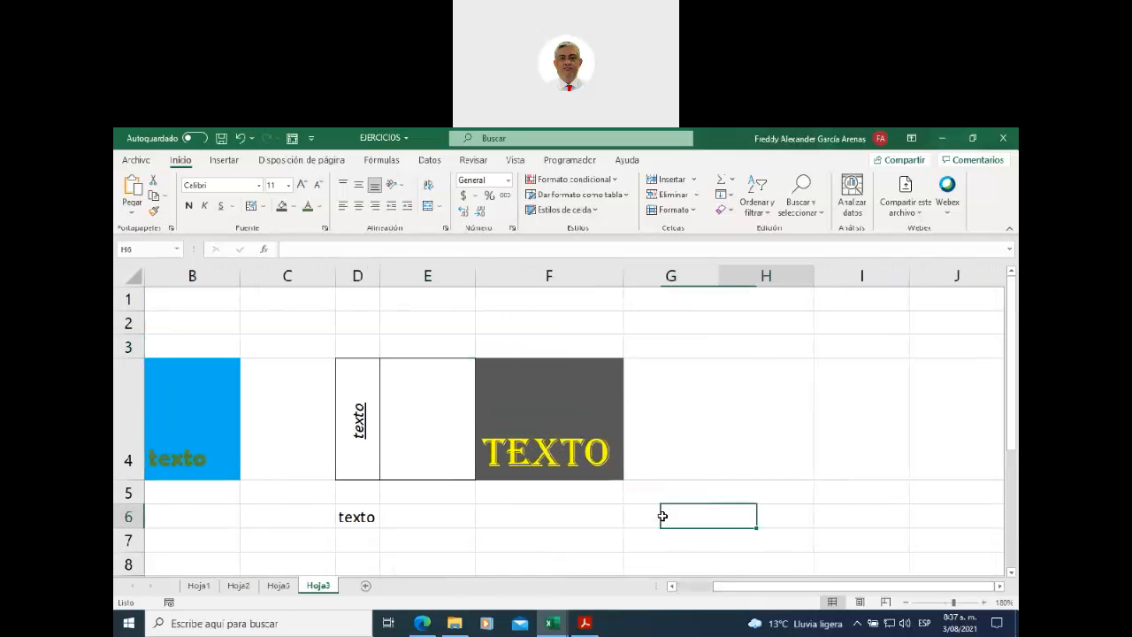
key(Right)
key(Right)
key(Right)
key(Right)
key(Right)
key(Right)
key(Right)
key(Right)
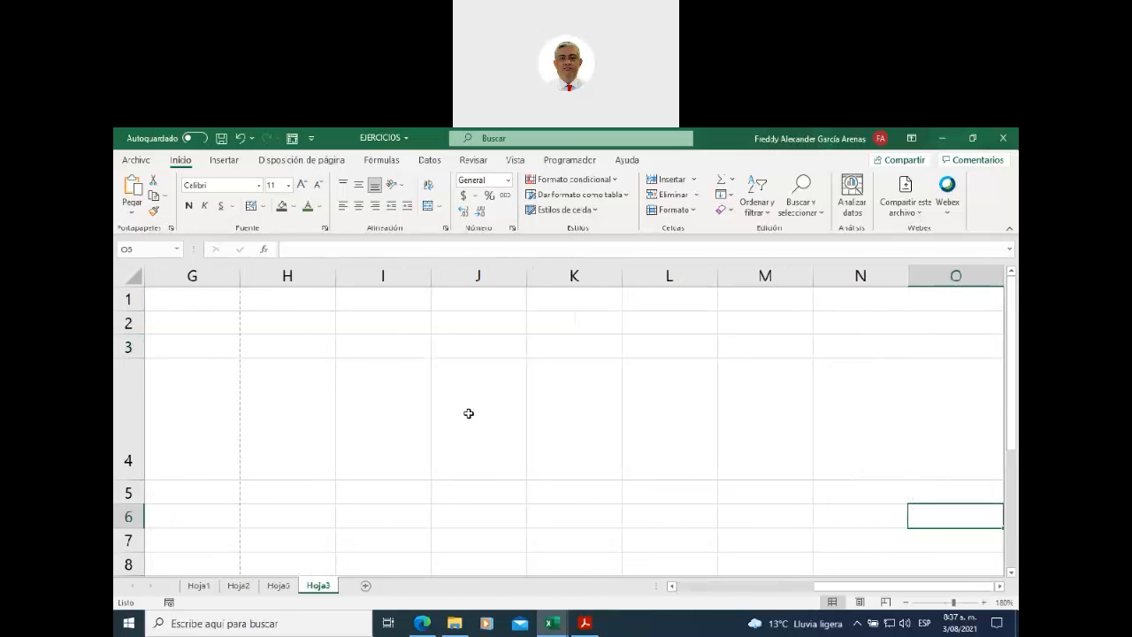
- Enter 'texto titulo largo demasiado' in cell J4
click(482, 432)
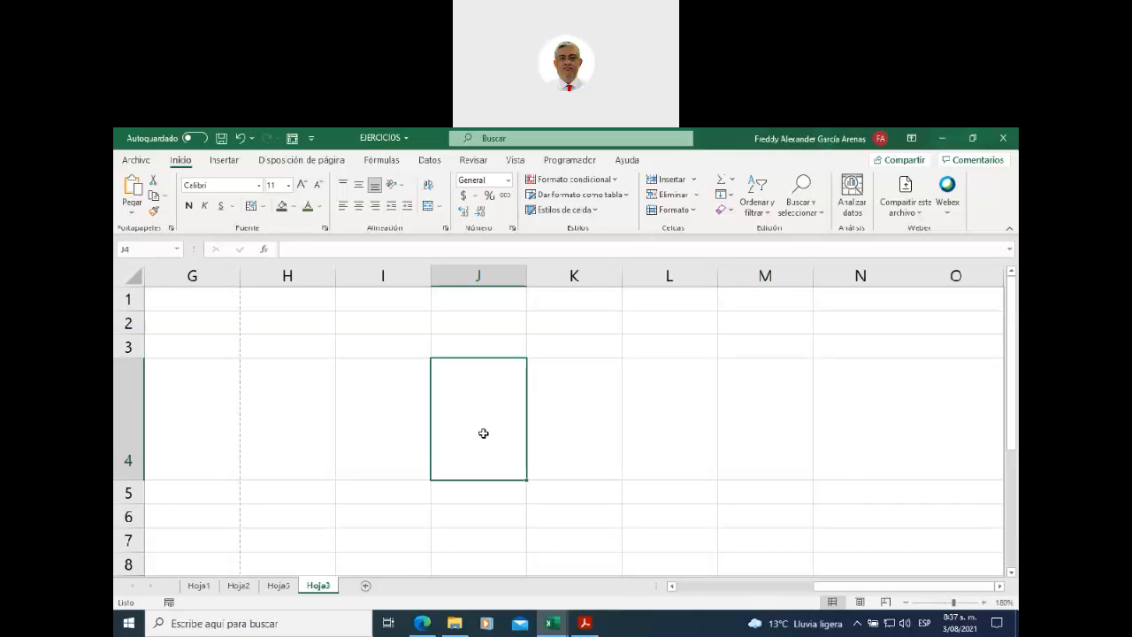
text(texto titulo largo demasiado)
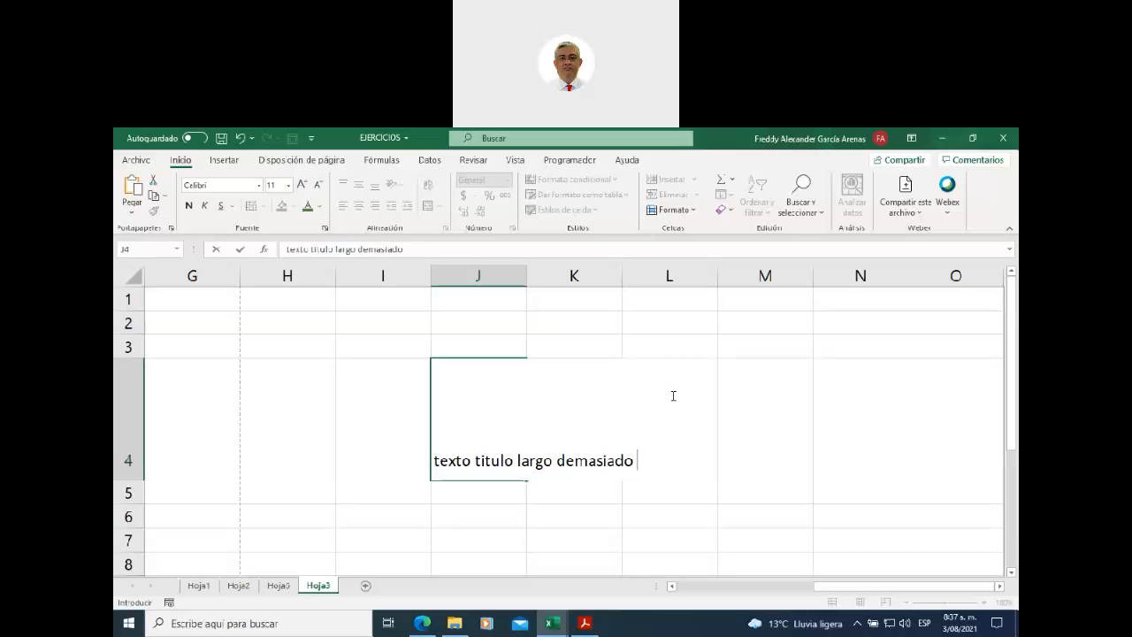
click(478, 492)
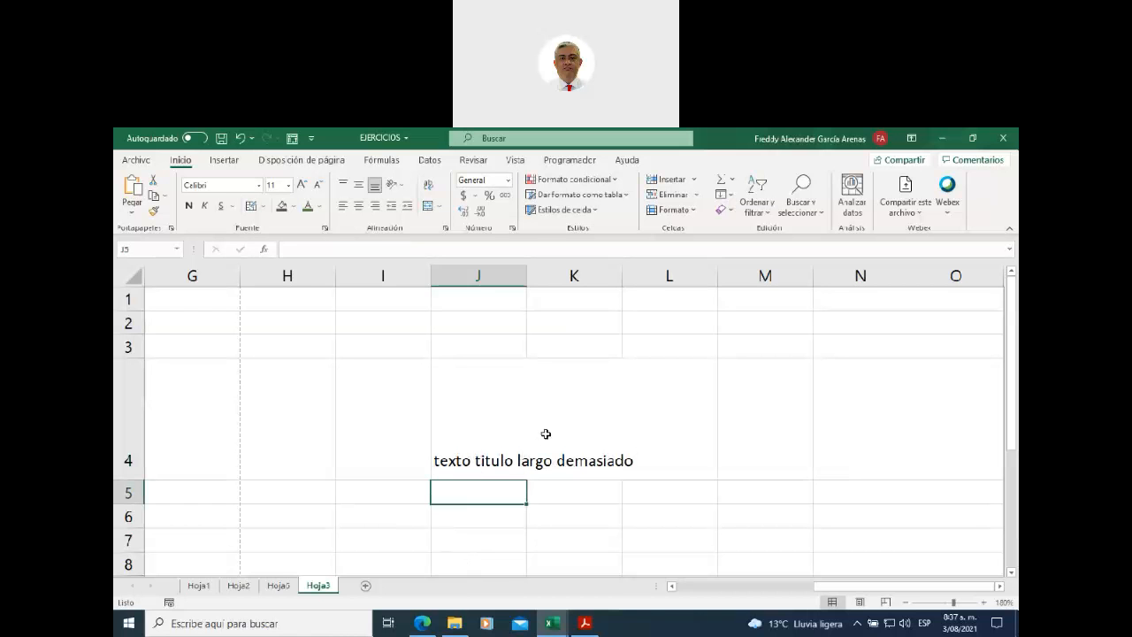
click(478, 392)
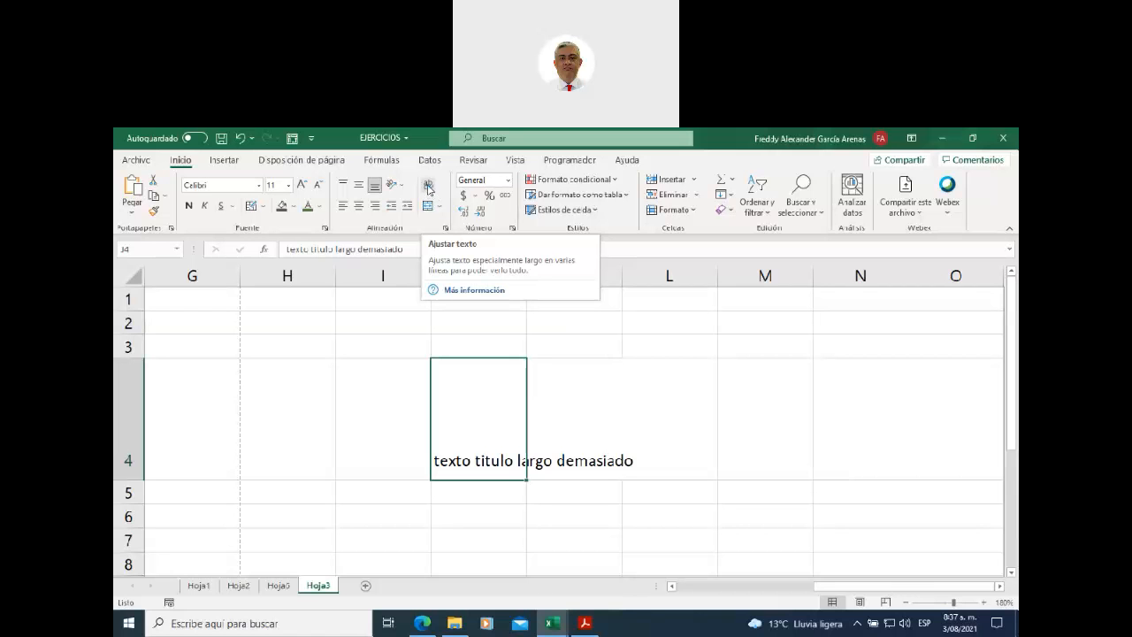
- Turn on Ajustar texto for J4 so its title wraps onto three lines
click(428, 188)
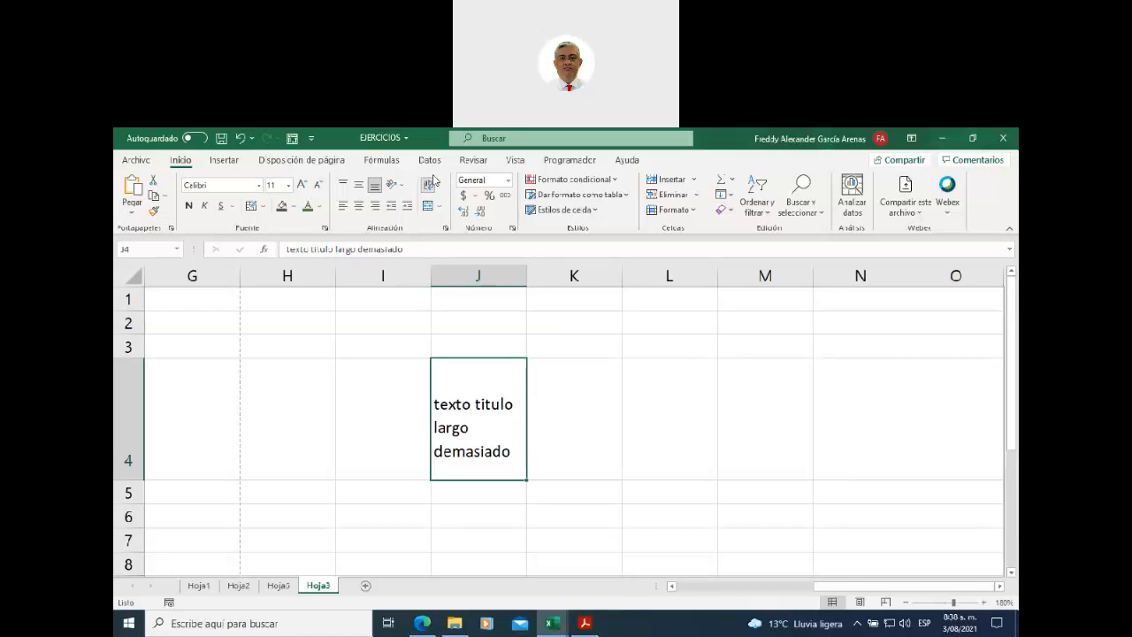
click(468, 268)
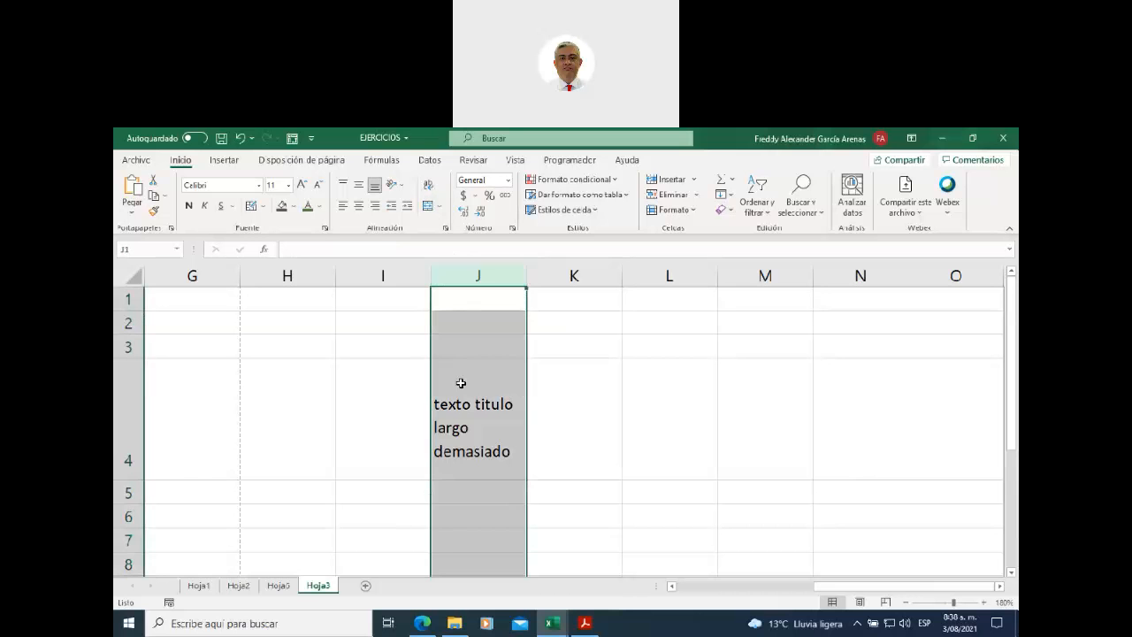
click(123, 412)
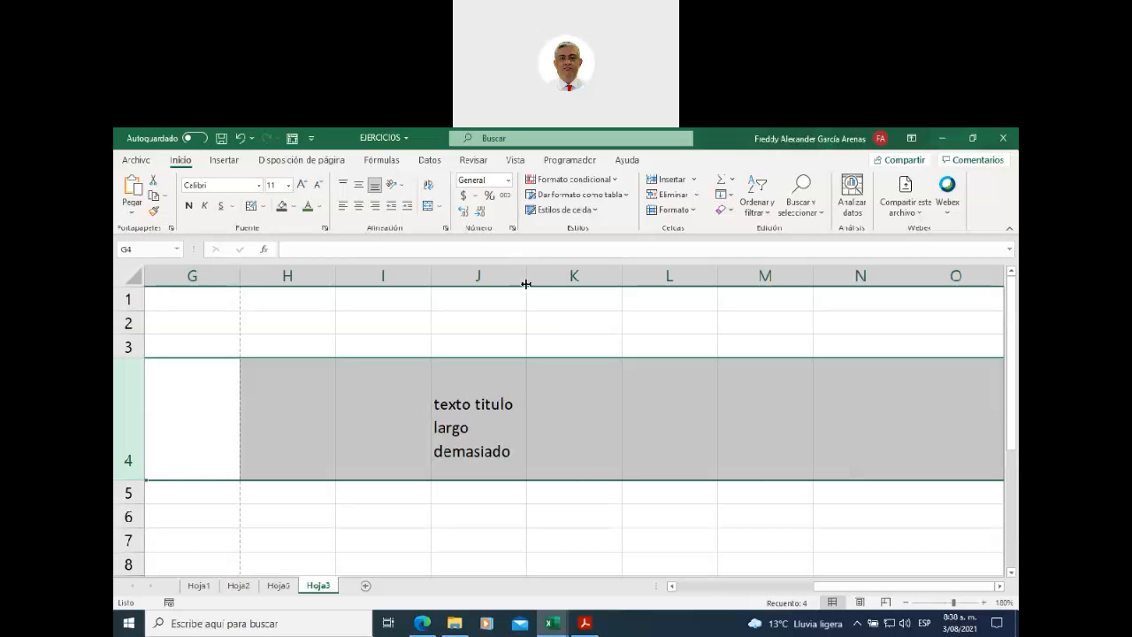
click(543, 304)
- Narrow column J so J4 wraps as texto / titulo largo / demasiado
drag(523, 275, 510, 275)
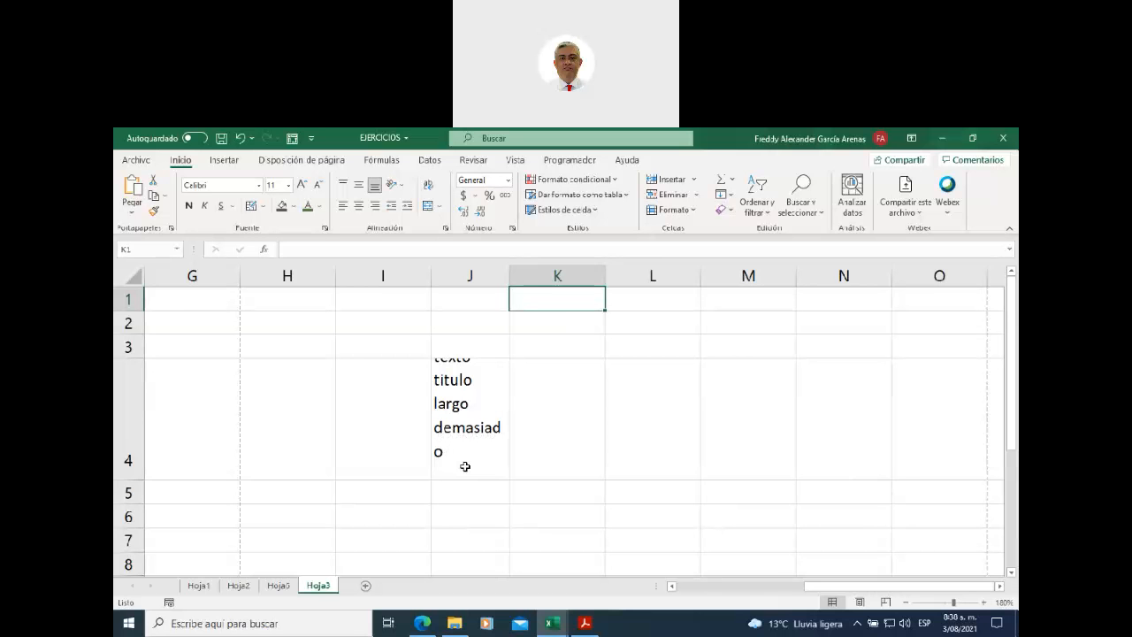
drag(509, 274, 514, 272)
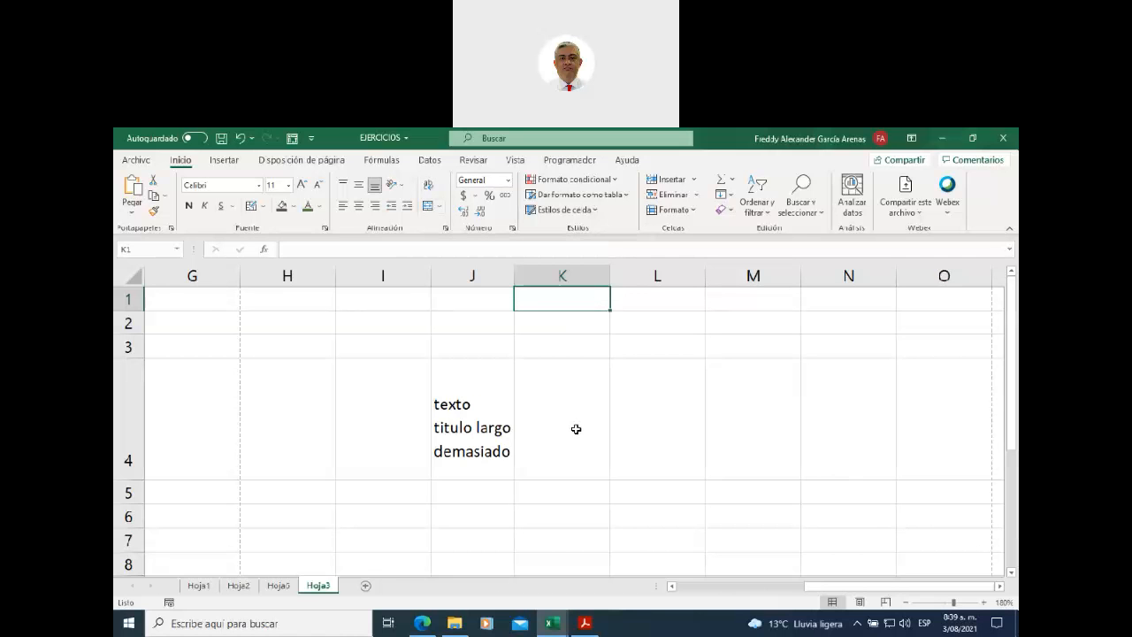
- Fill cell J2 yellow and cell K2 light green
click(467, 321)
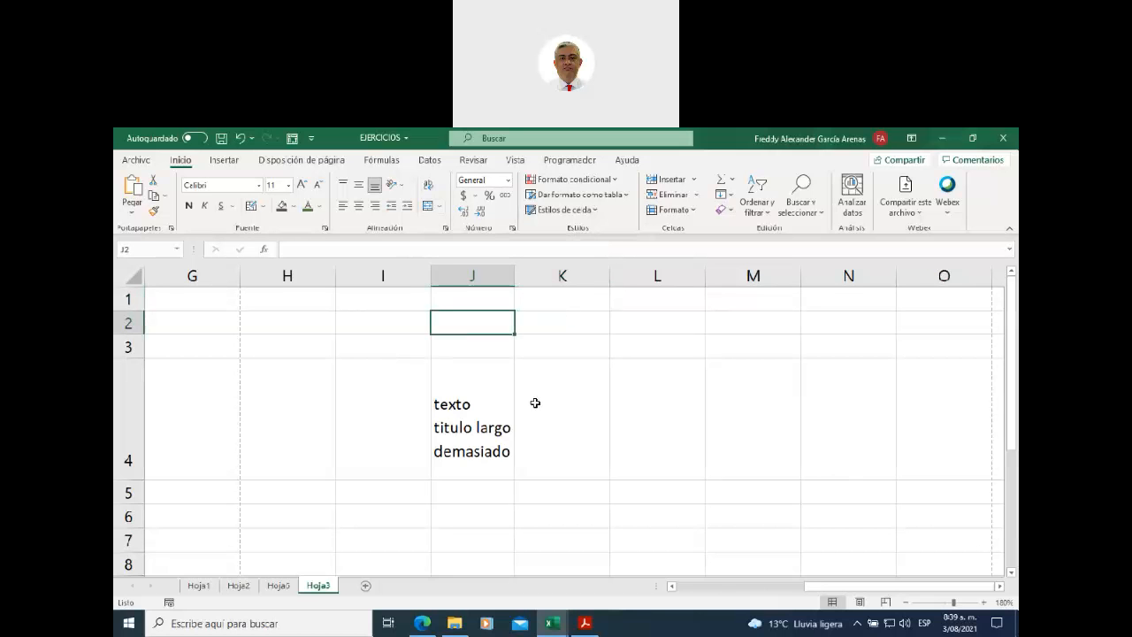
click(293, 213)
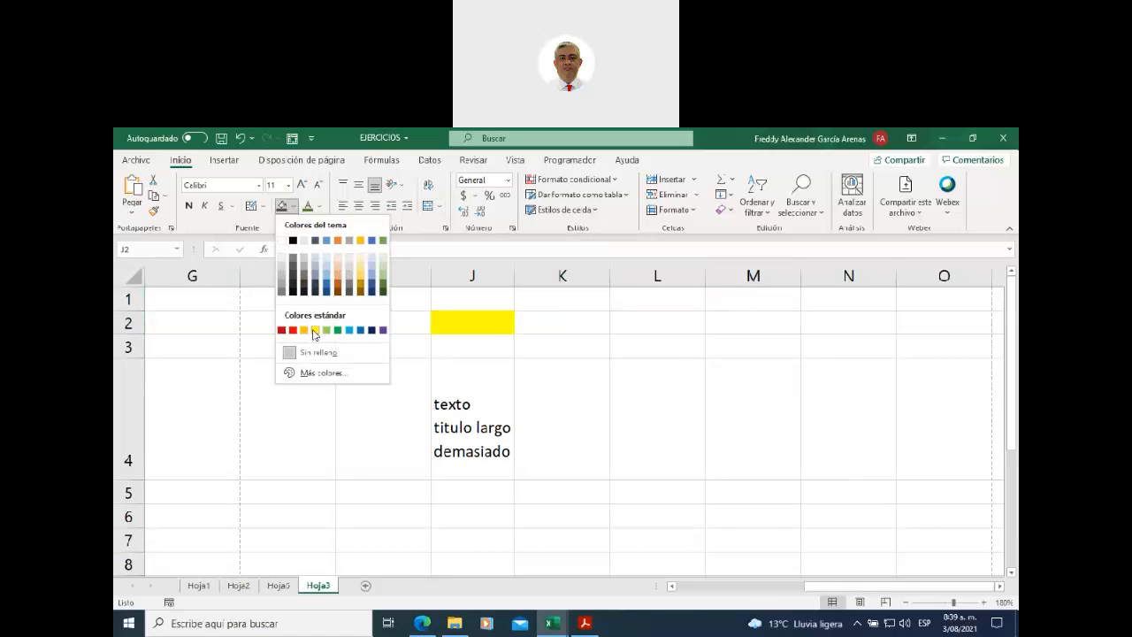
click(311, 329)
click(558, 324)
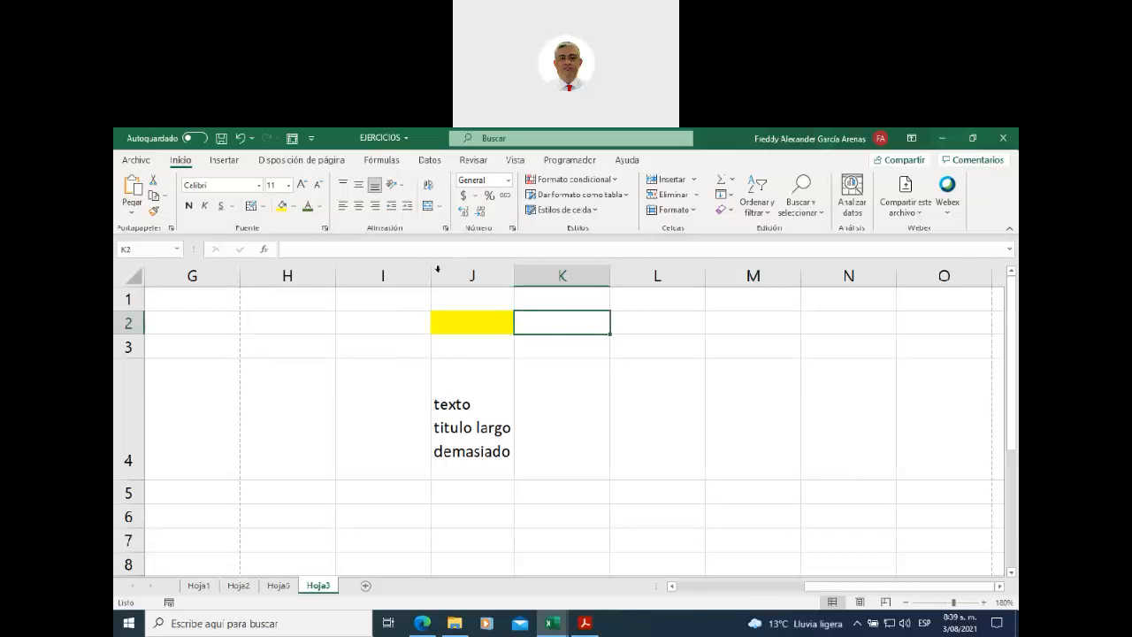
click(292, 214)
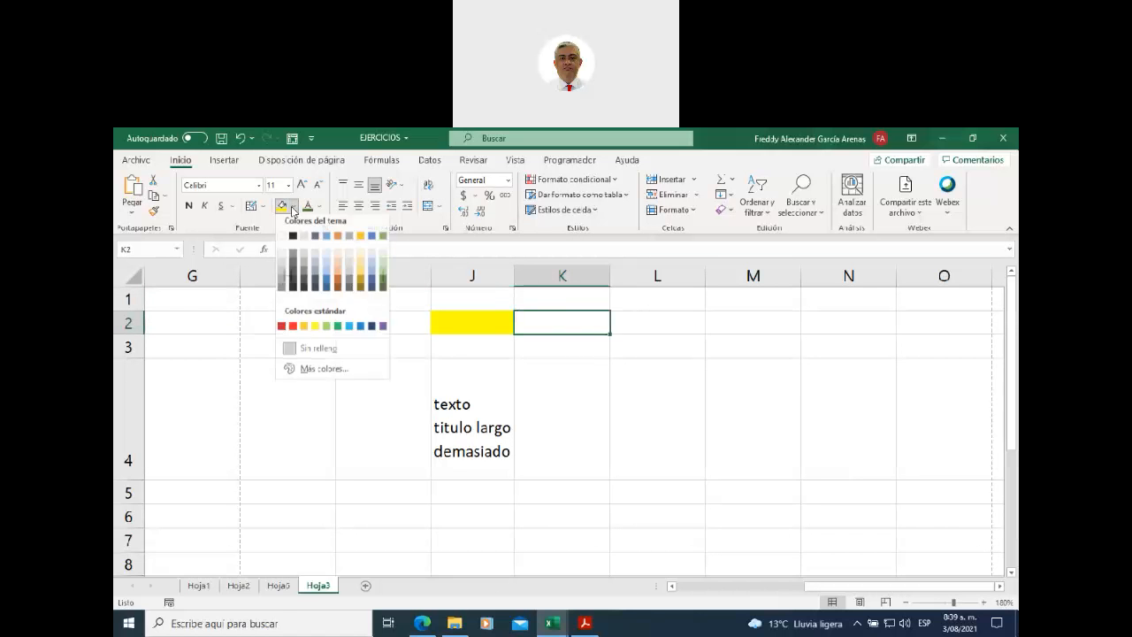
click(328, 335)
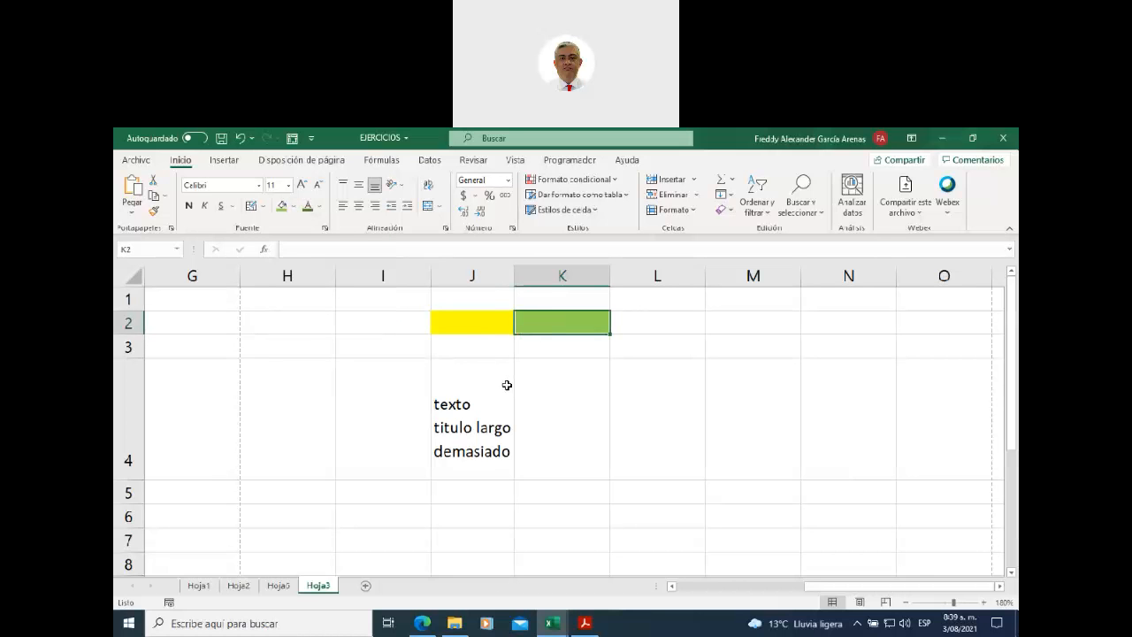
- Give the wrapped title cell J4 a light blue fill
click(478, 405)
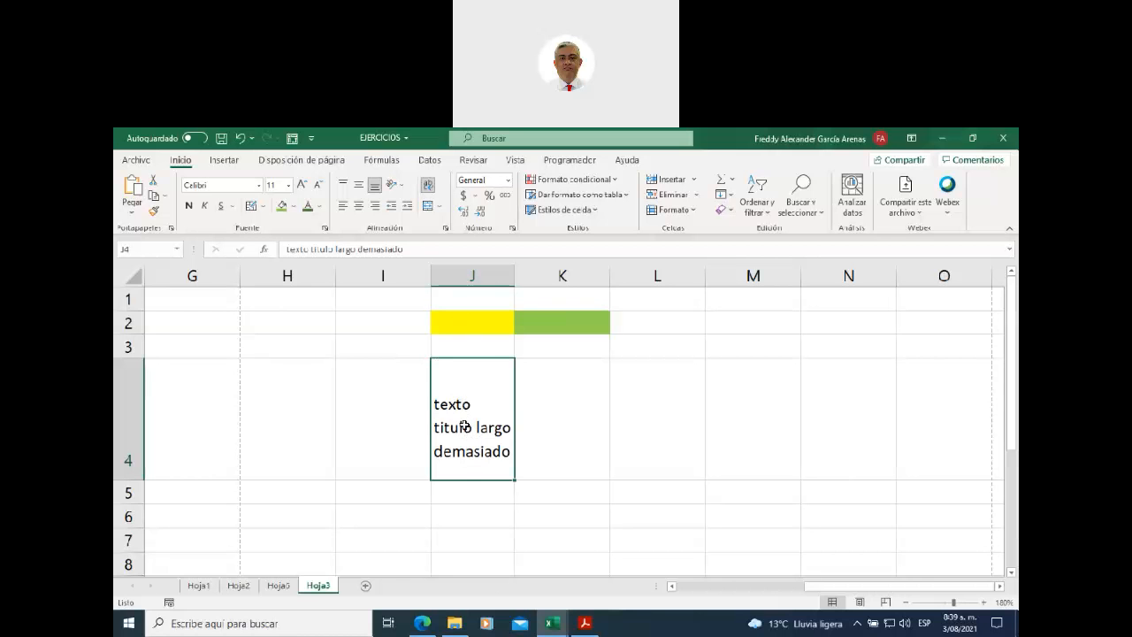
click(293, 206)
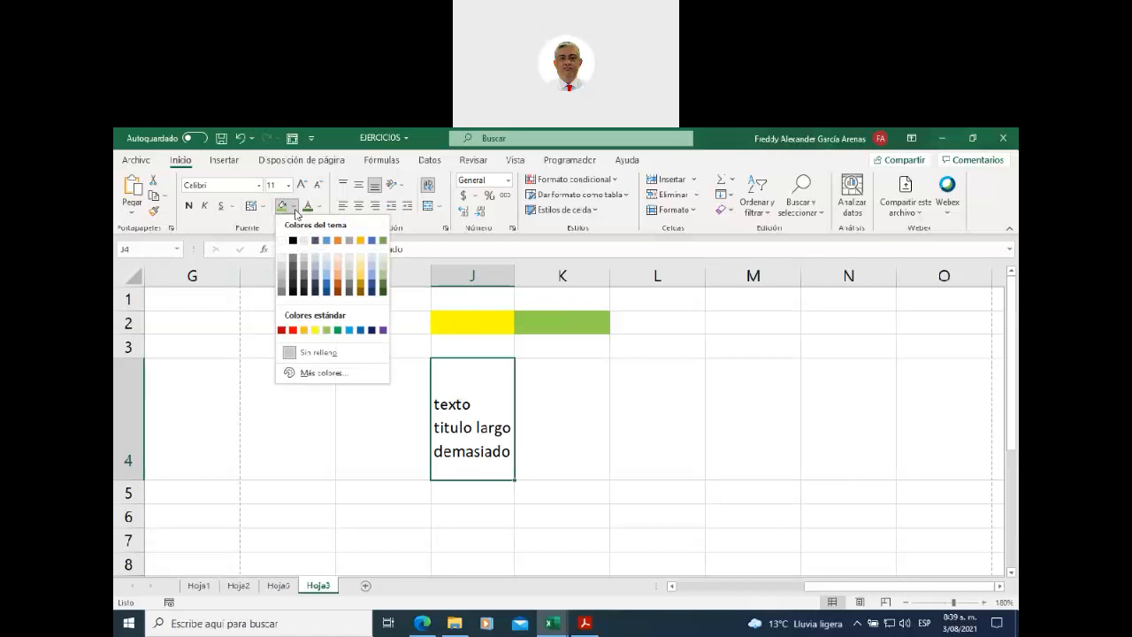
click(349, 329)
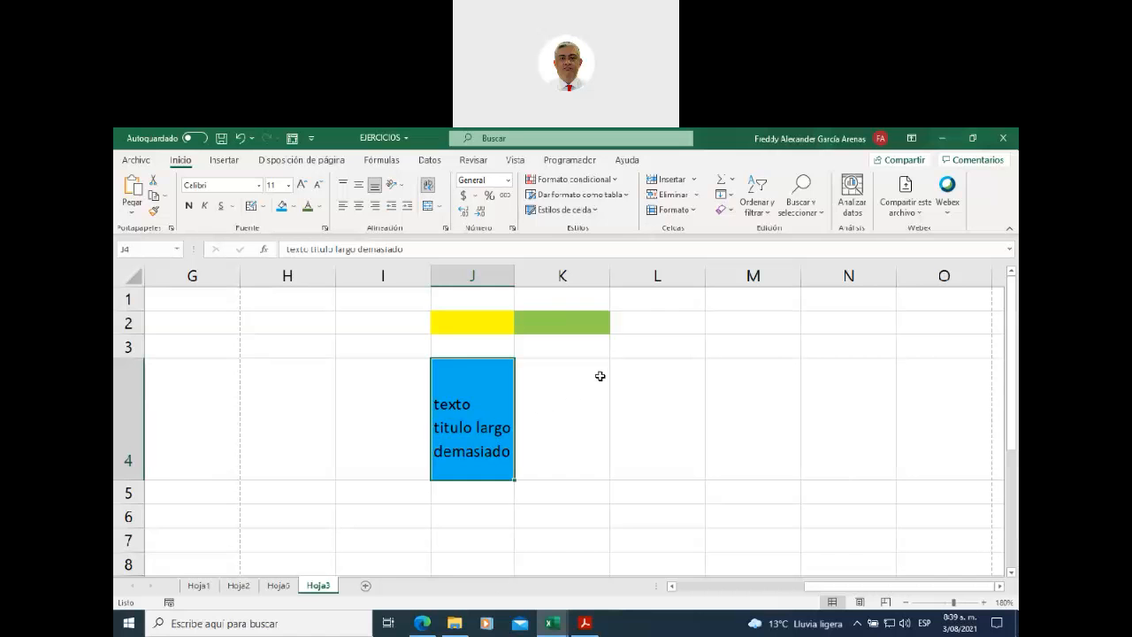
click(462, 325)
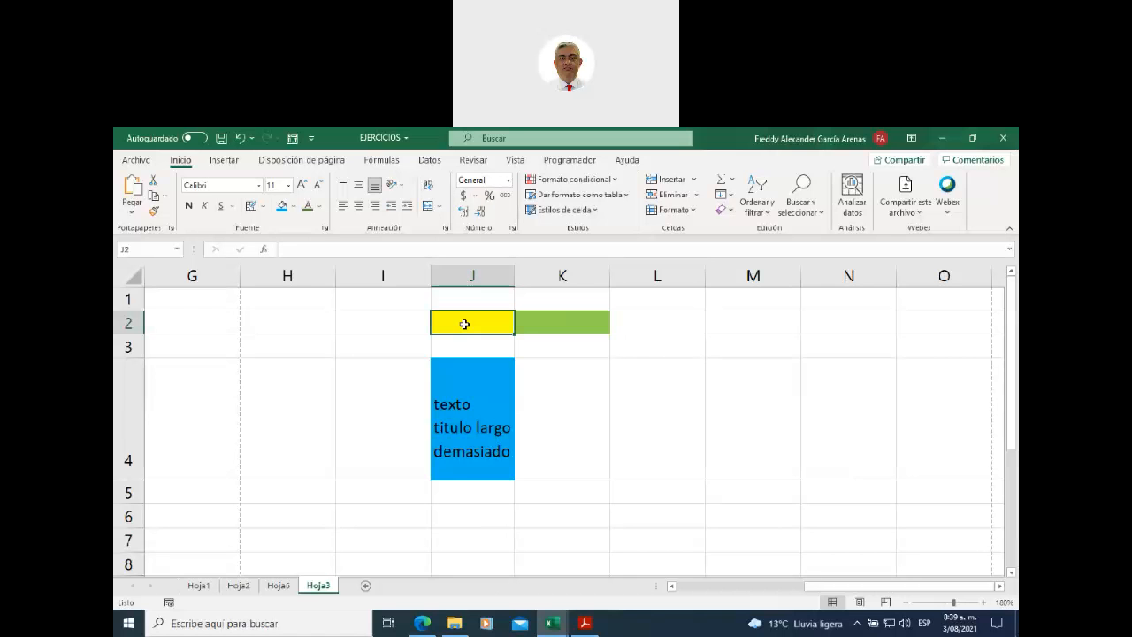
- Enter 1 in J2 and 2 in K2, then select J2:K2
click(553, 323)
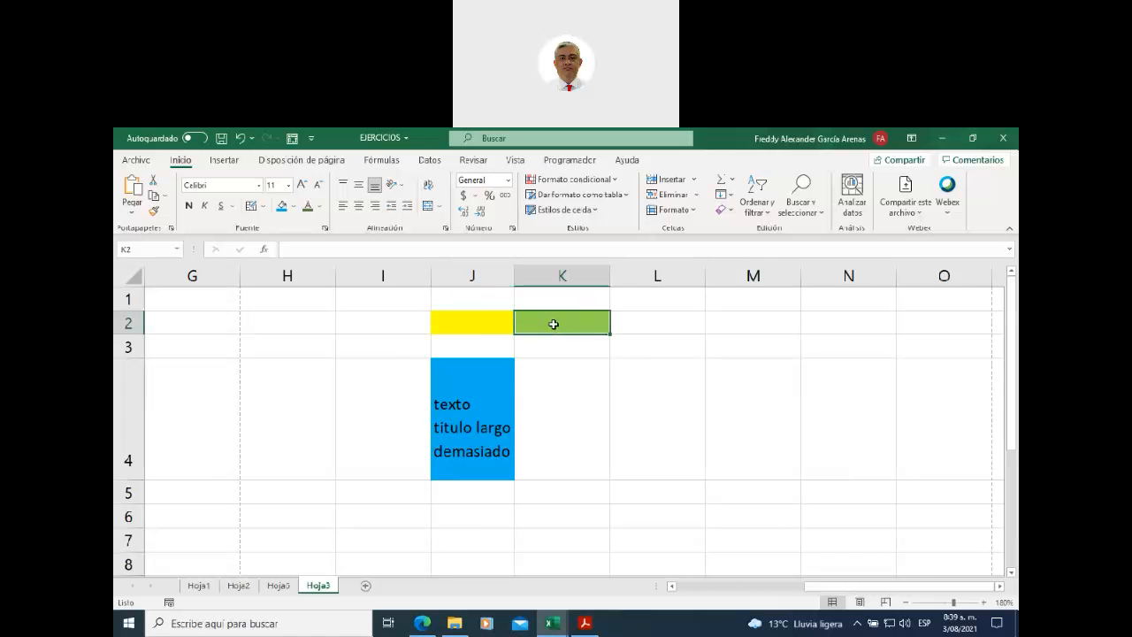
click(475, 324)
text(1)
click(544, 320)
text(2)
key(Return)
key(Return)
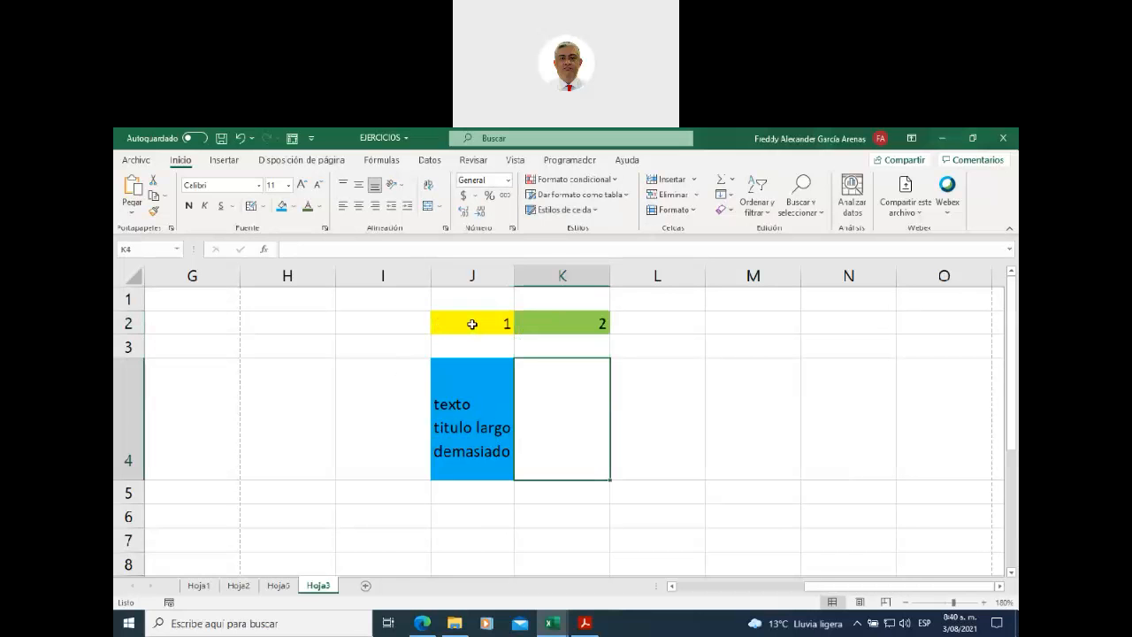
drag(472, 324, 549, 322)
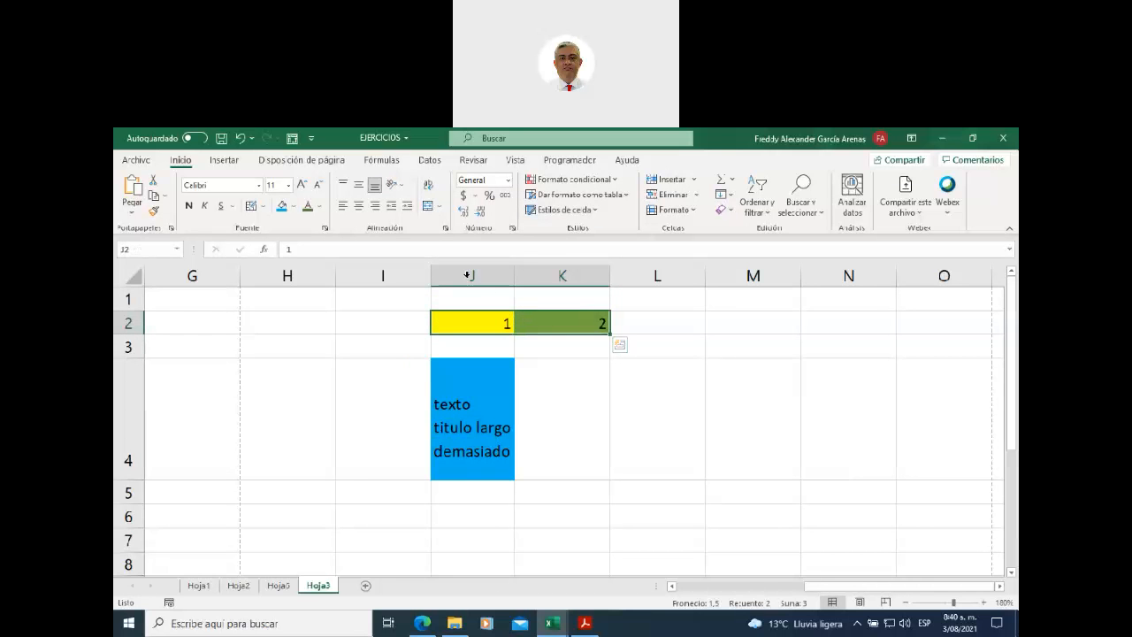
- Merge and center J2:K2, accepting that only the value 1 is kept and 2 discarded
click(429, 207)
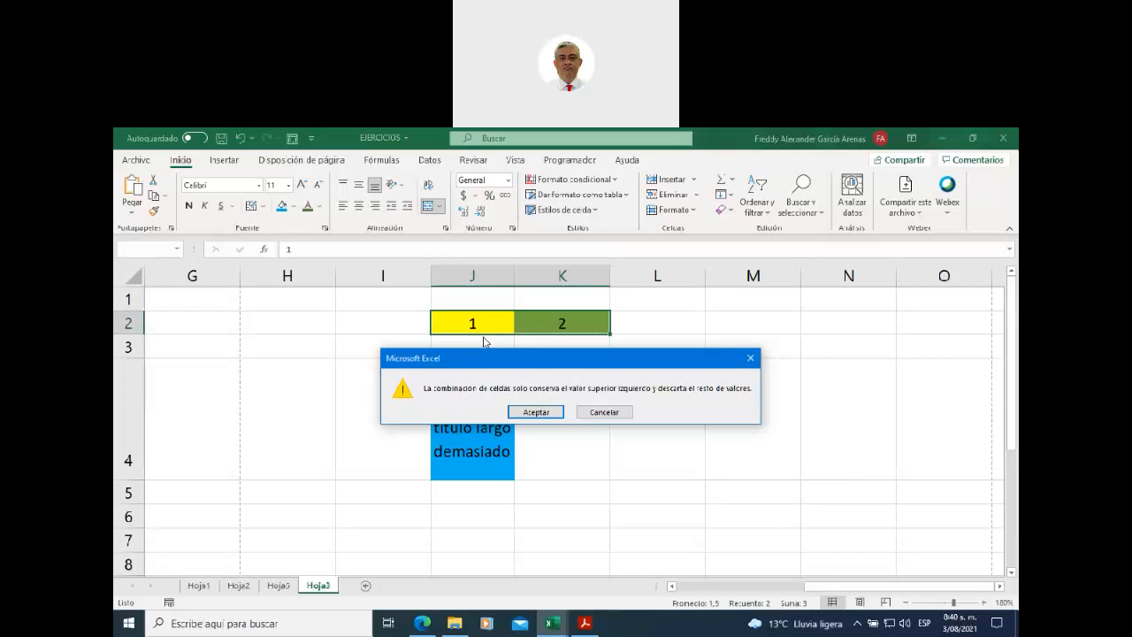
click(534, 414)
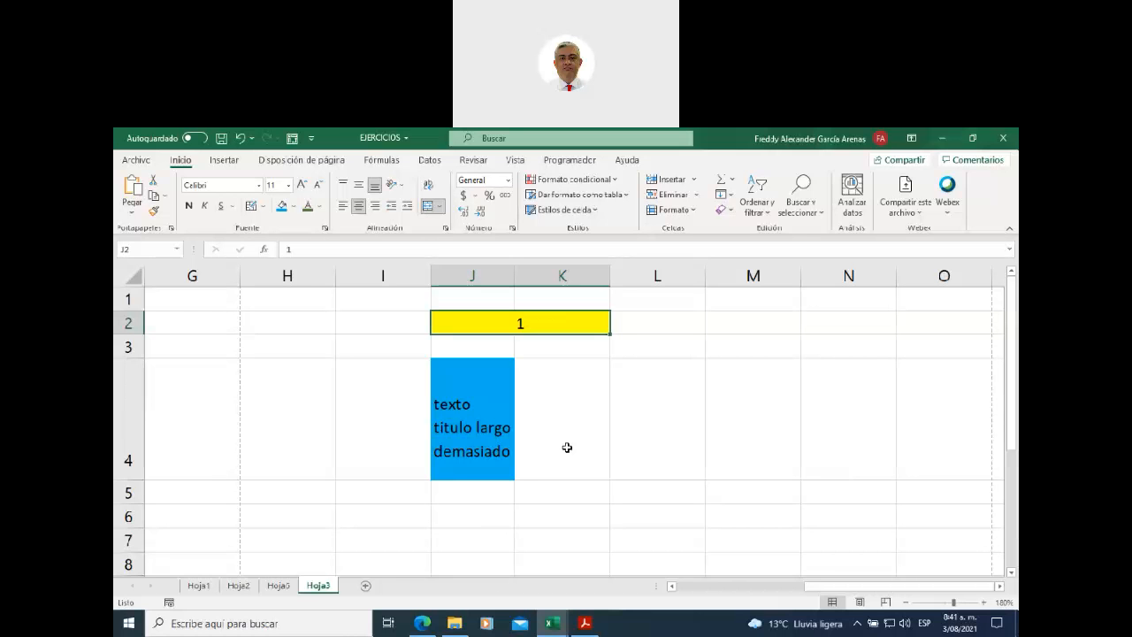
- Select cells around the yellow merged J2:K2 and the blue wrapped cell J4
click(563, 372)
click(481, 325)
click(484, 346)
click(485, 374)
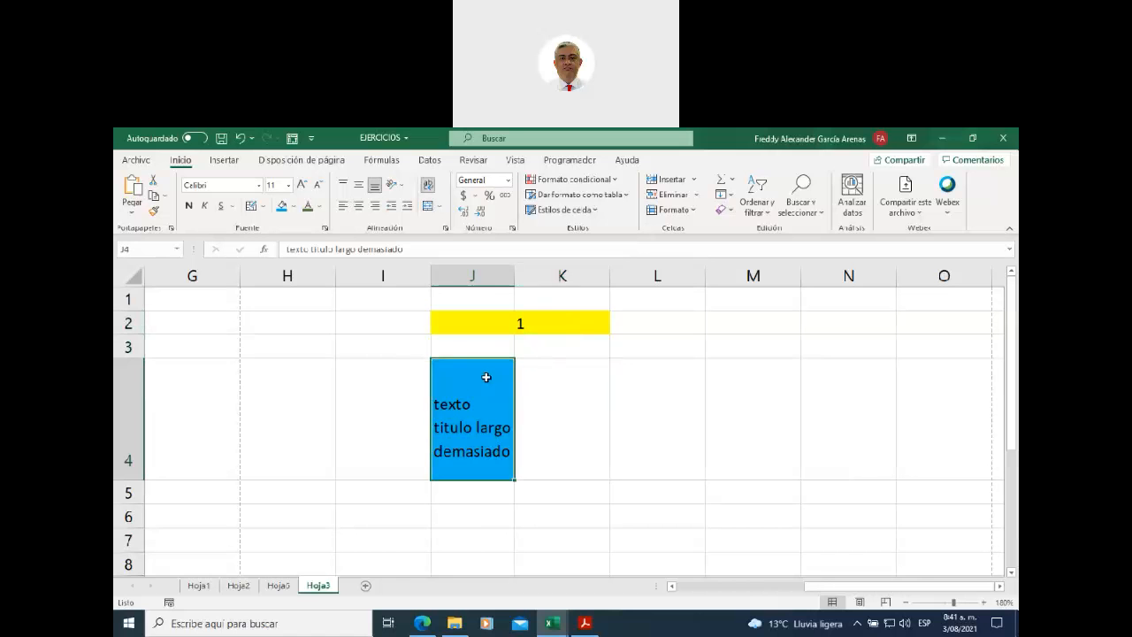
click(539, 380)
click(500, 372)
click(528, 373)
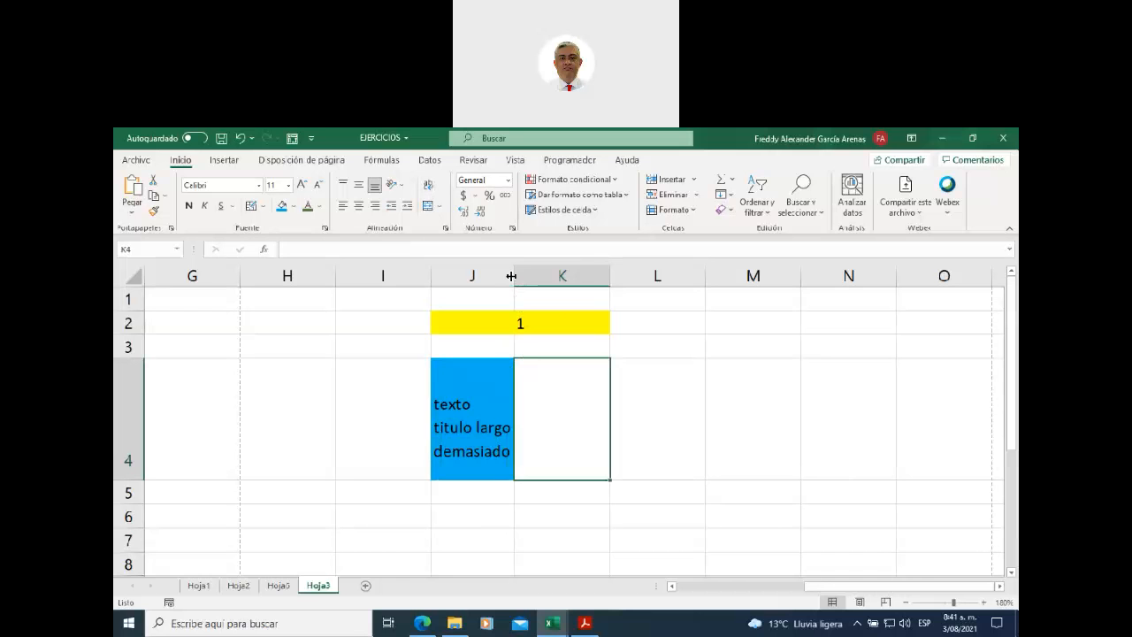
- Narrow column K to width 2.71 and check cells J4, K4 and J2
drag(606, 272, 540, 275)
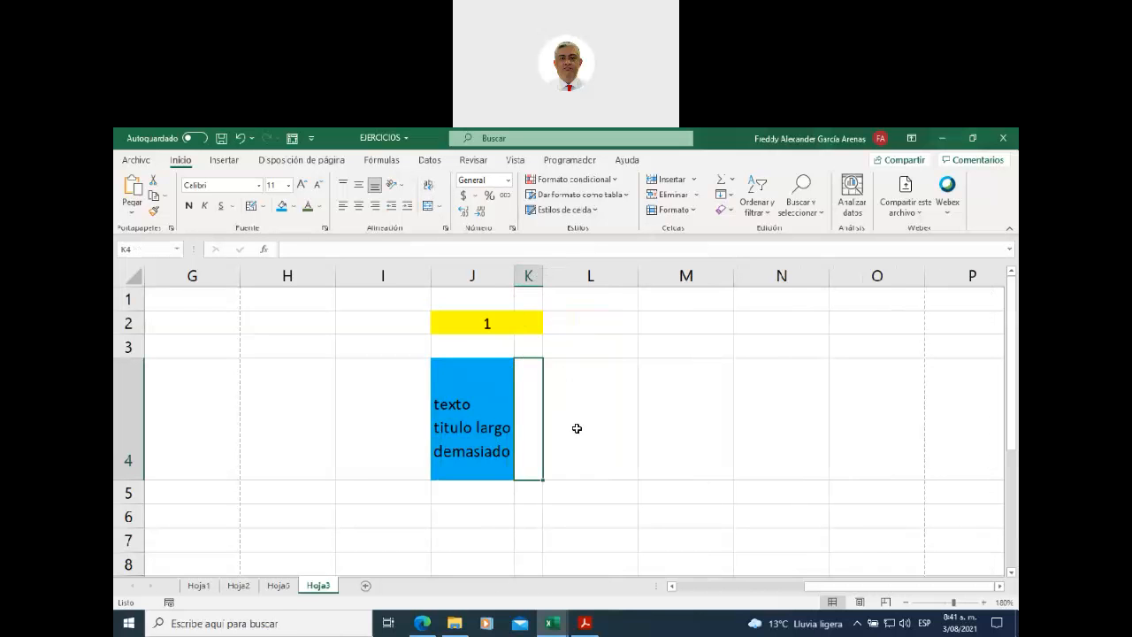
click(573, 424)
click(486, 376)
click(526, 384)
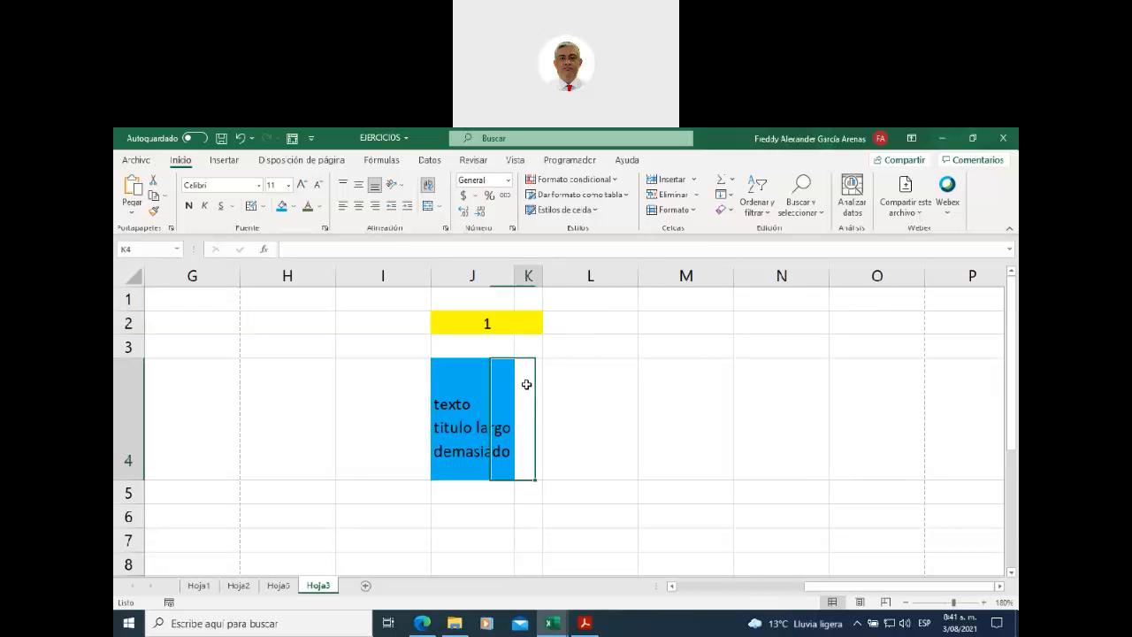
click(487, 379)
click(520, 392)
click(493, 384)
click(520, 395)
click(500, 392)
click(525, 399)
click(511, 399)
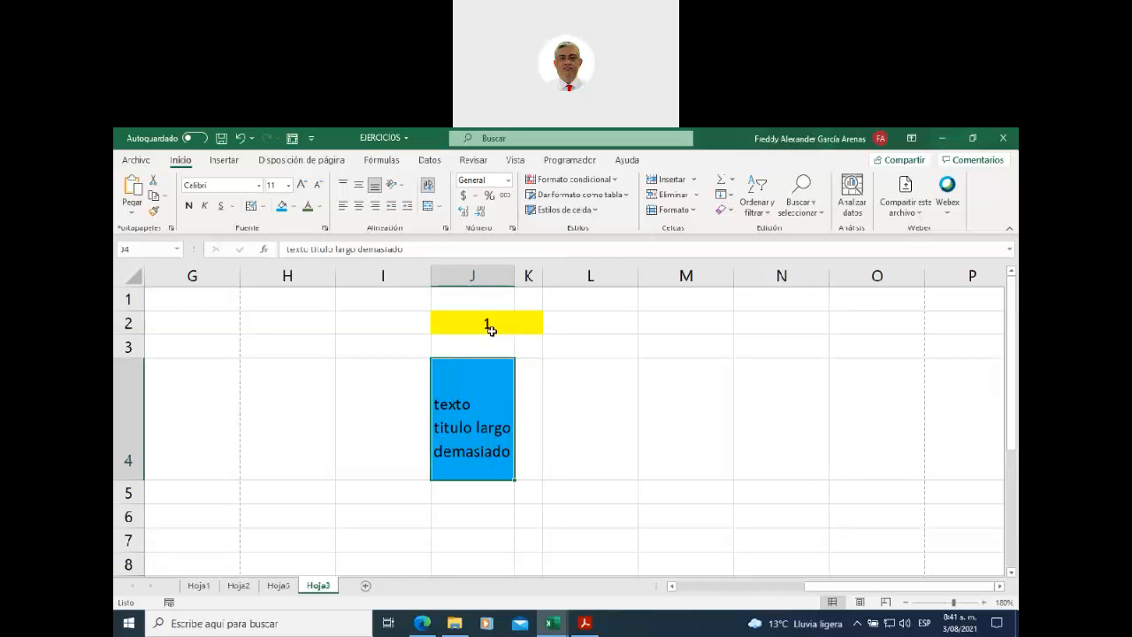
click(491, 329)
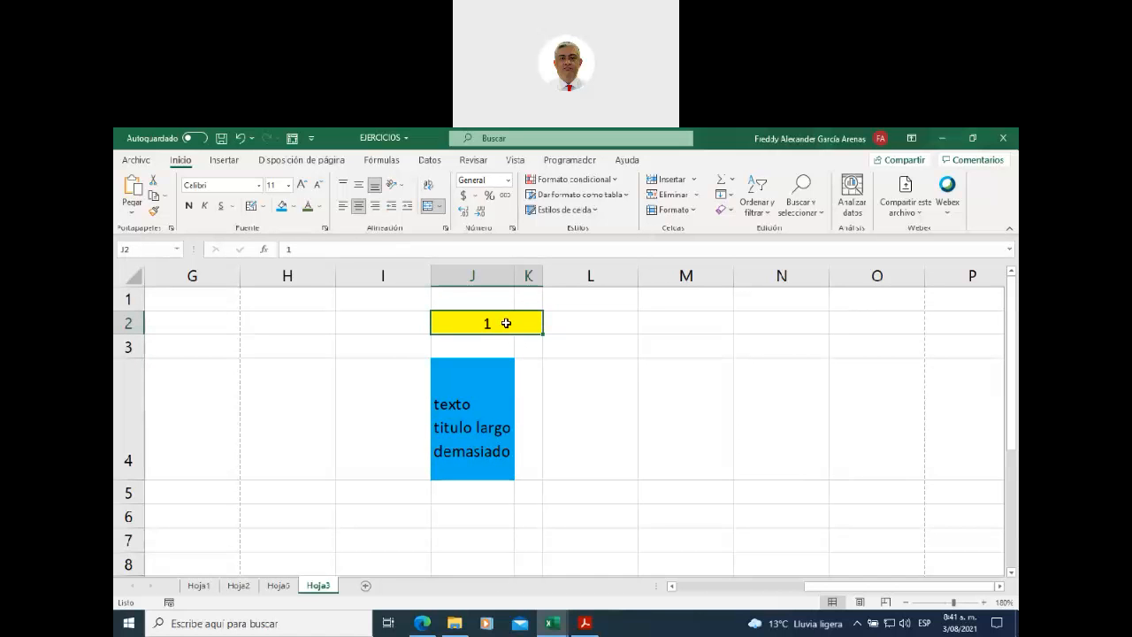
- Remerge the yellow cell across J2:M2 and replace 1 with 'urhwifnweidmeodm'
drag(507, 323, 663, 316)
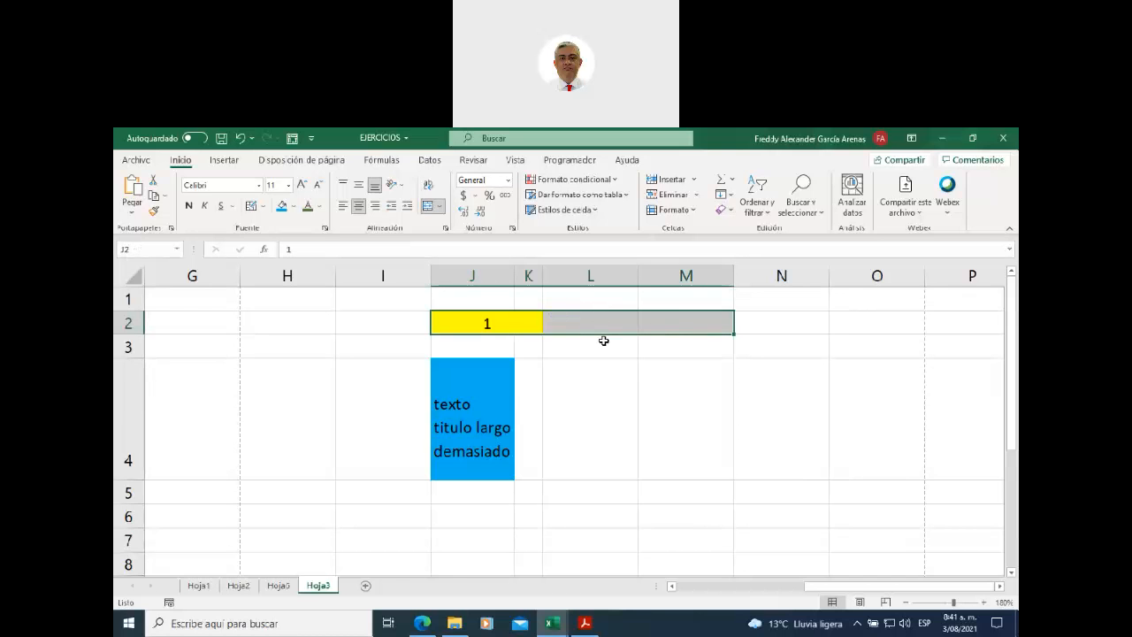
click(427, 207)
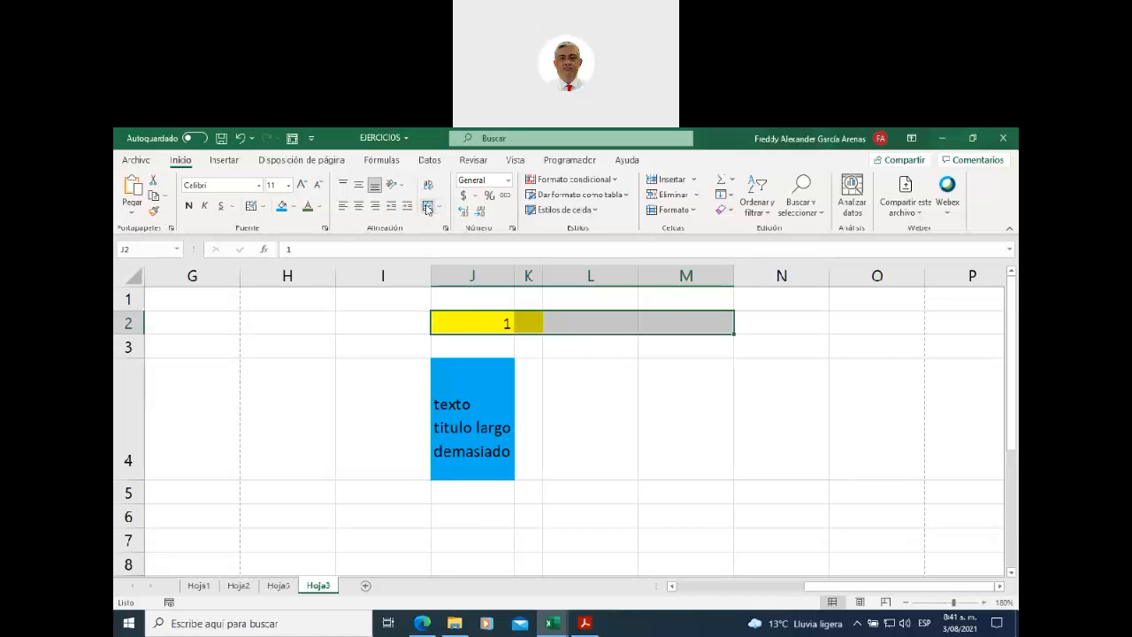
click(427, 208)
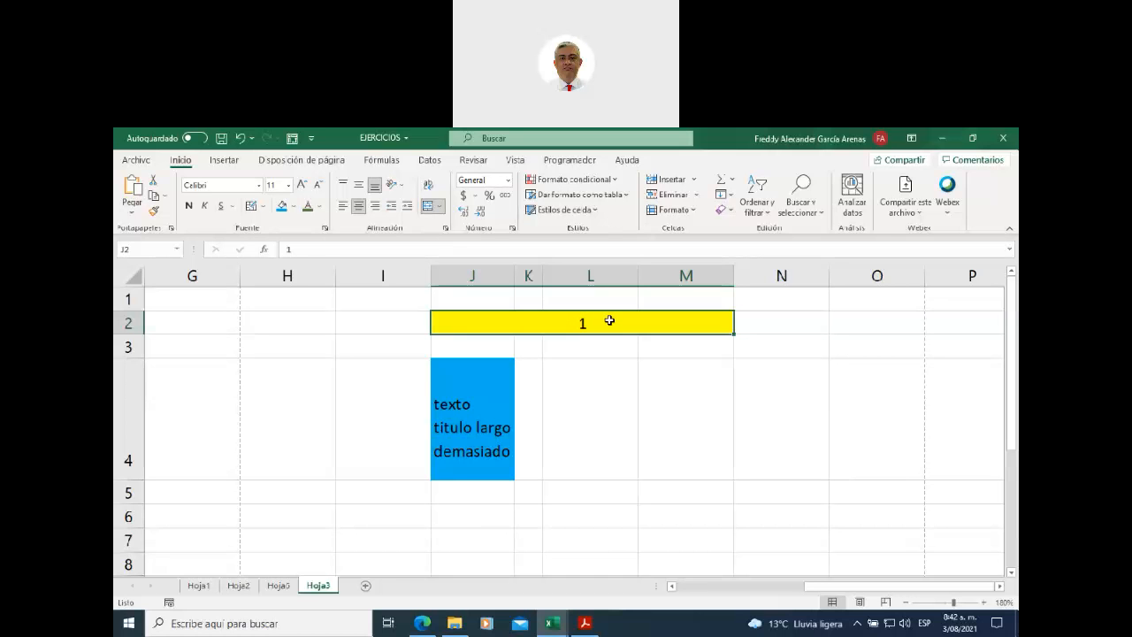
text(urhwifnweidmeodm)
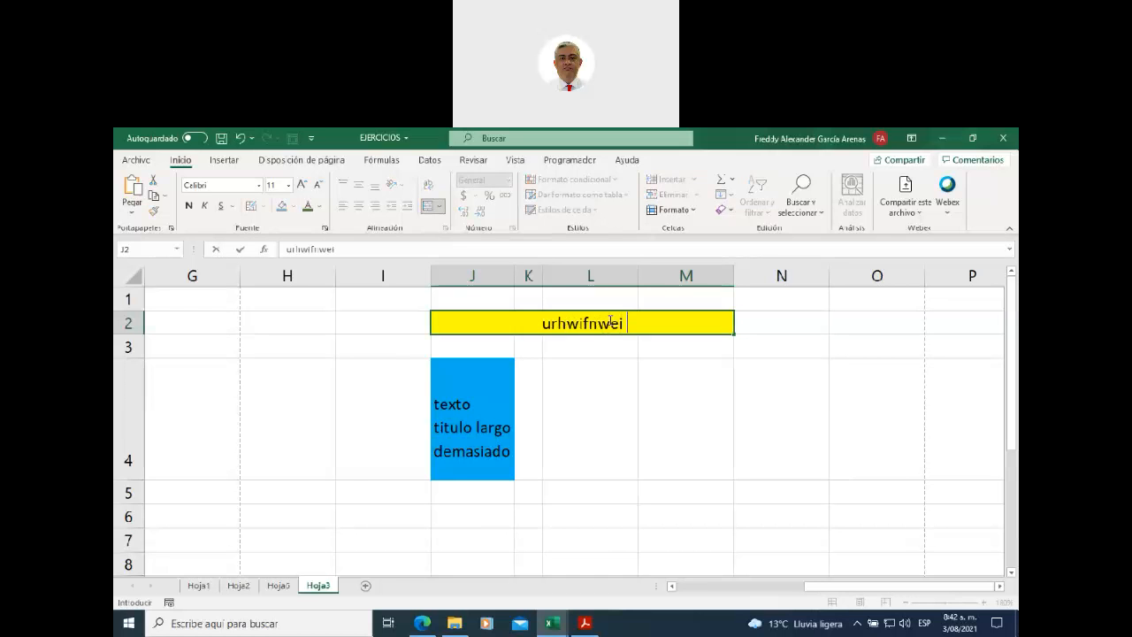
click(711, 362)
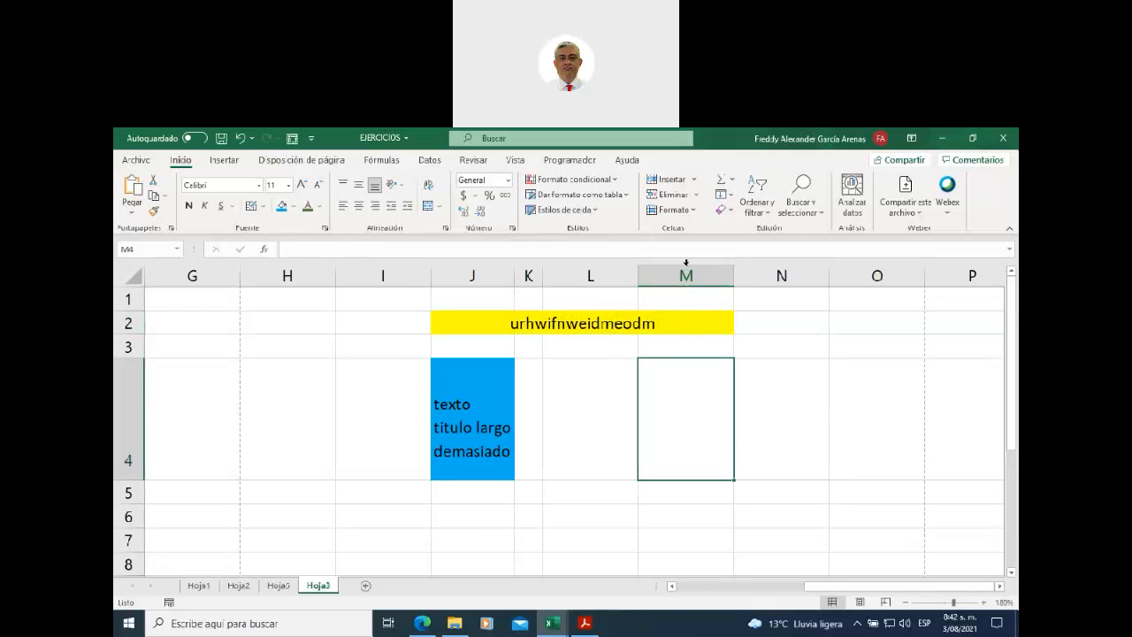
click(689, 323)
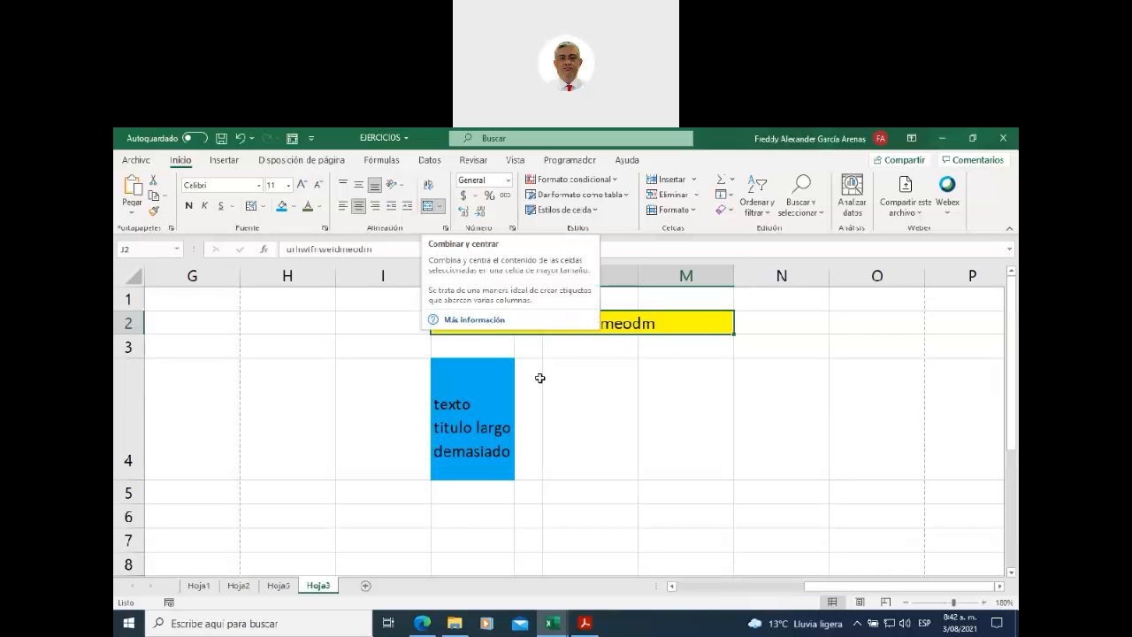
click(549, 383)
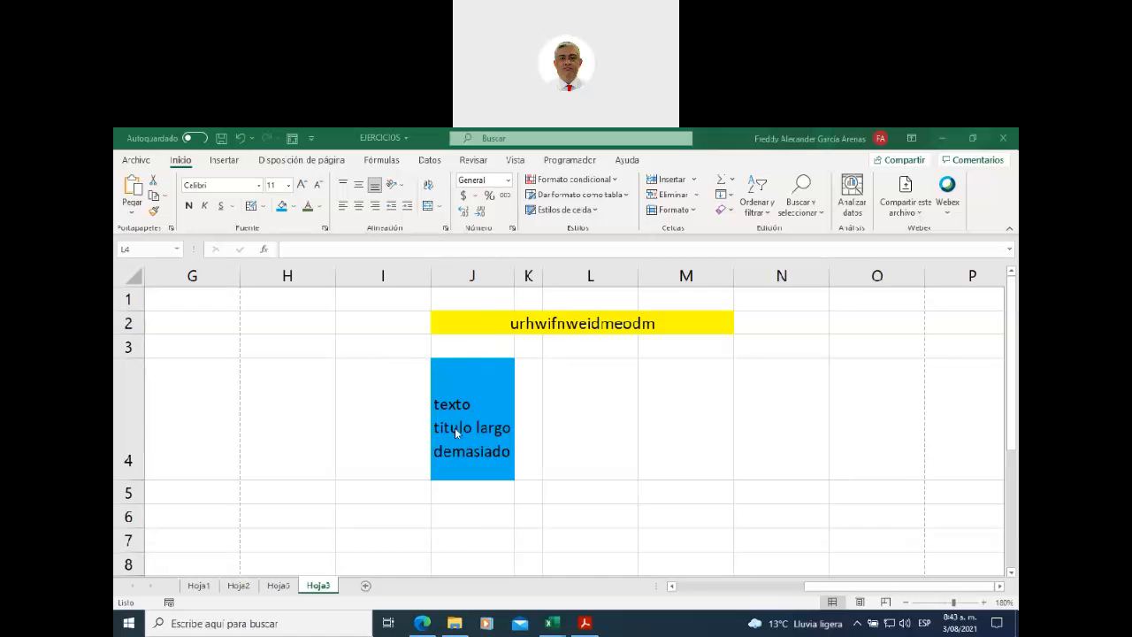
click(456, 275)
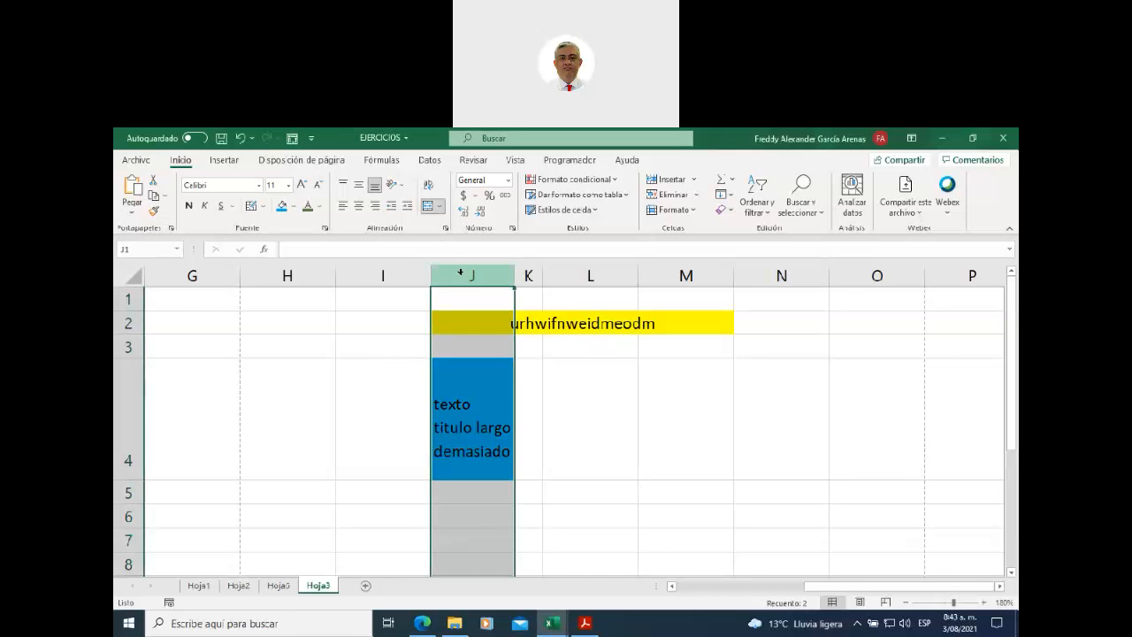
click(128, 412)
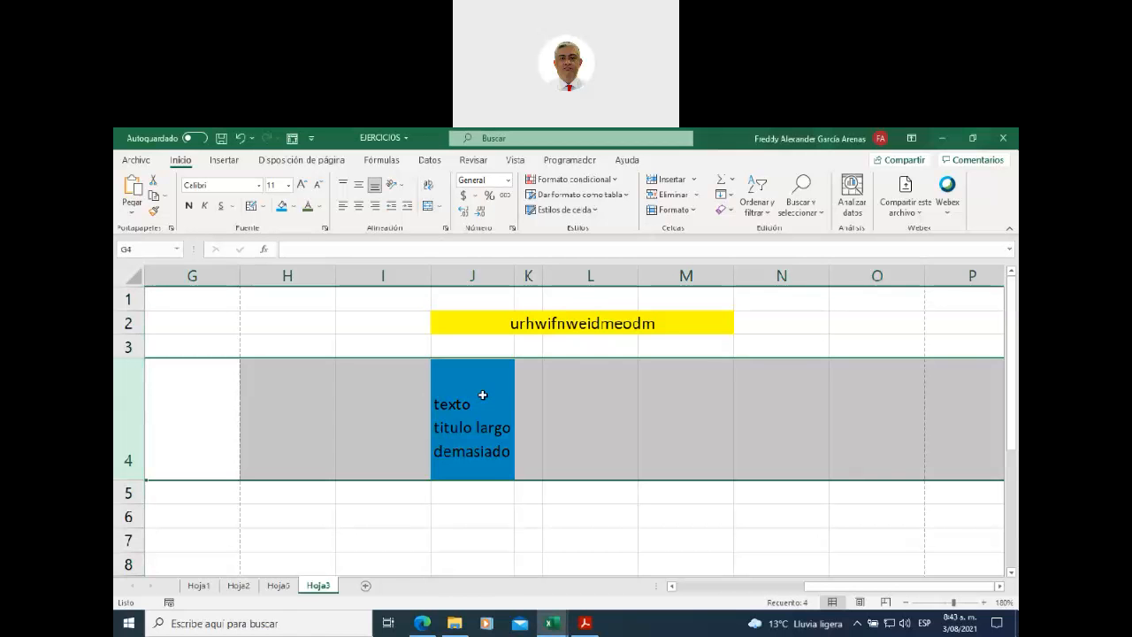
drag(820, 586, 675, 605)
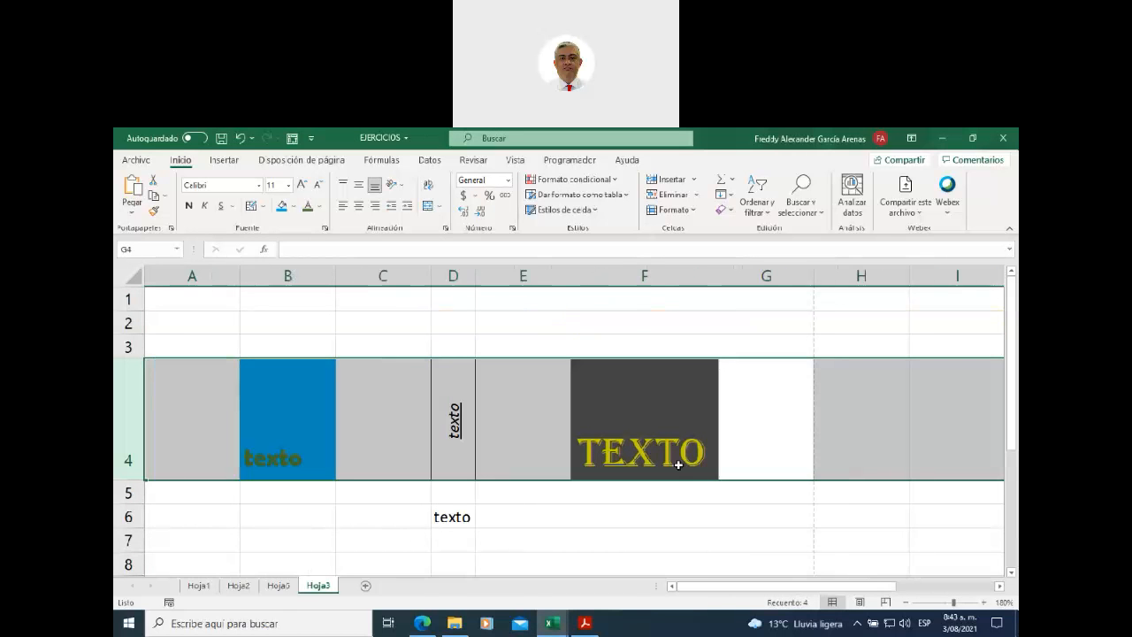
click(447, 426)
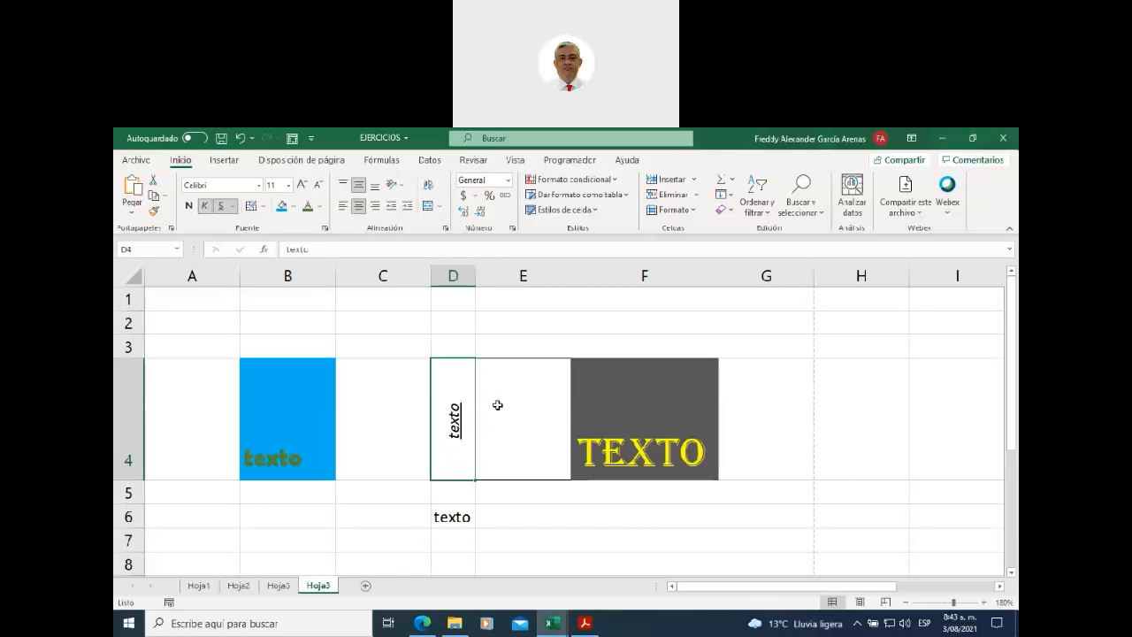
click(533, 404)
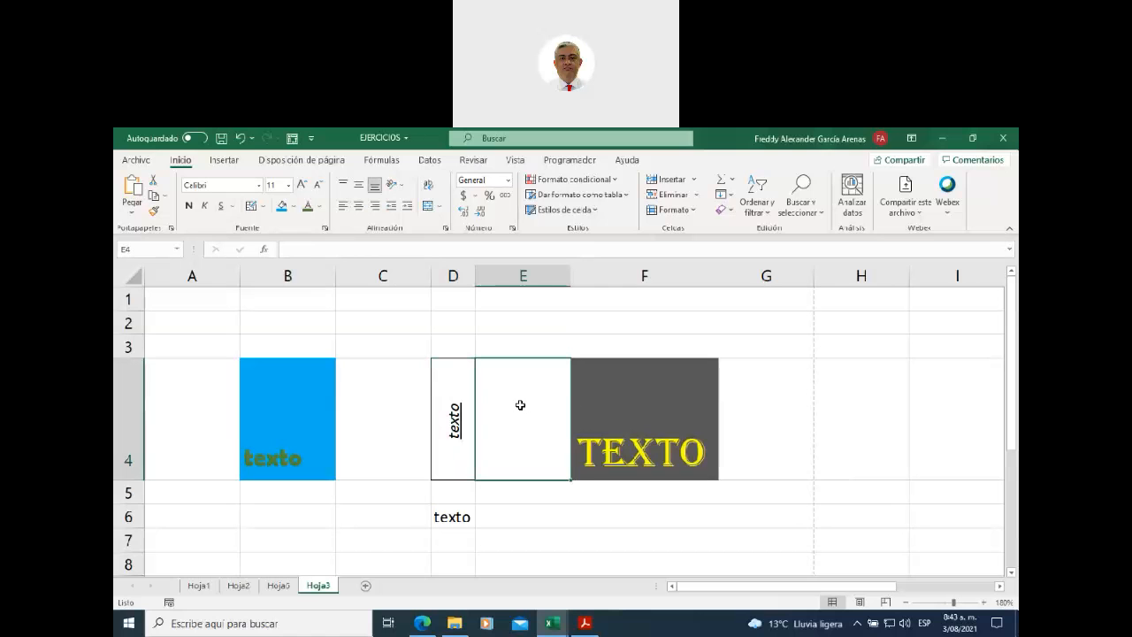
click(602, 400)
click(380, 425)
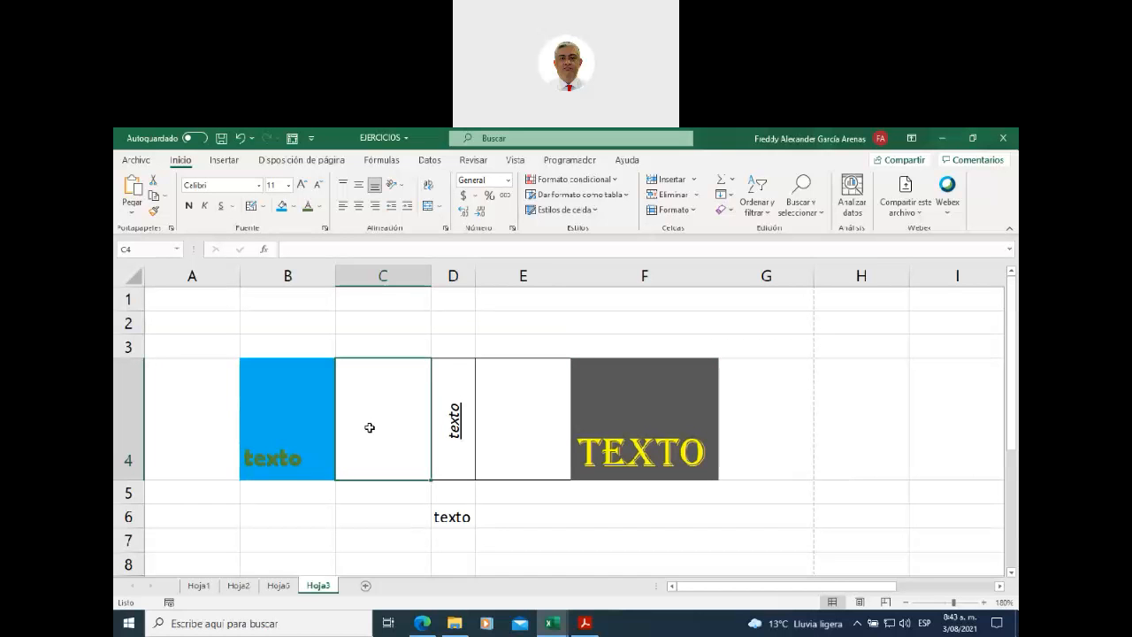
click(300, 447)
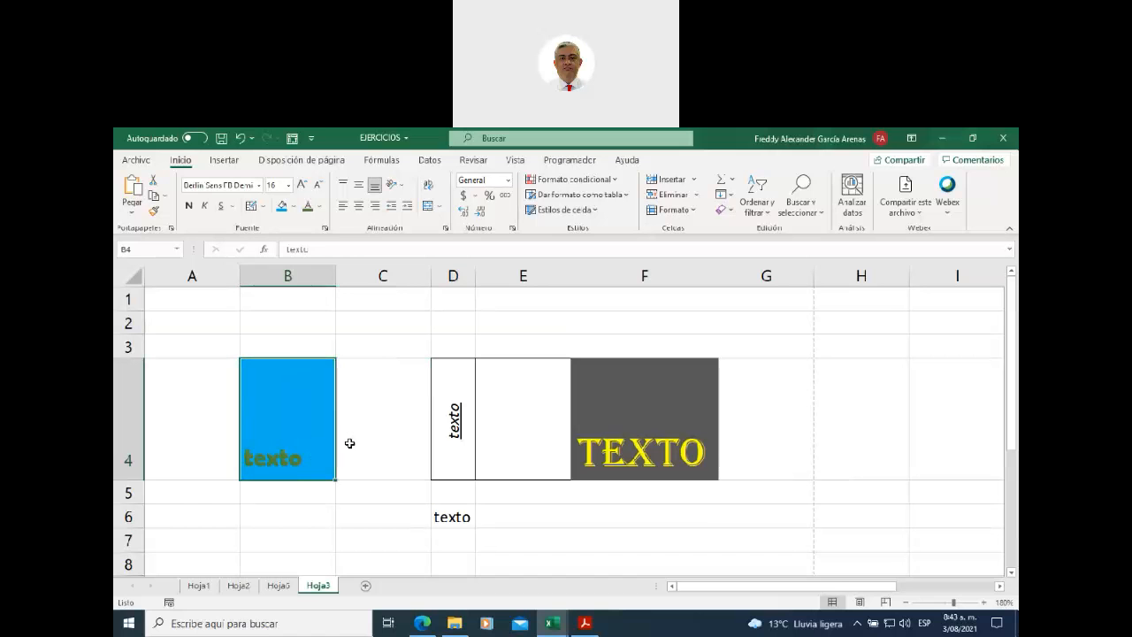
click(614, 414)
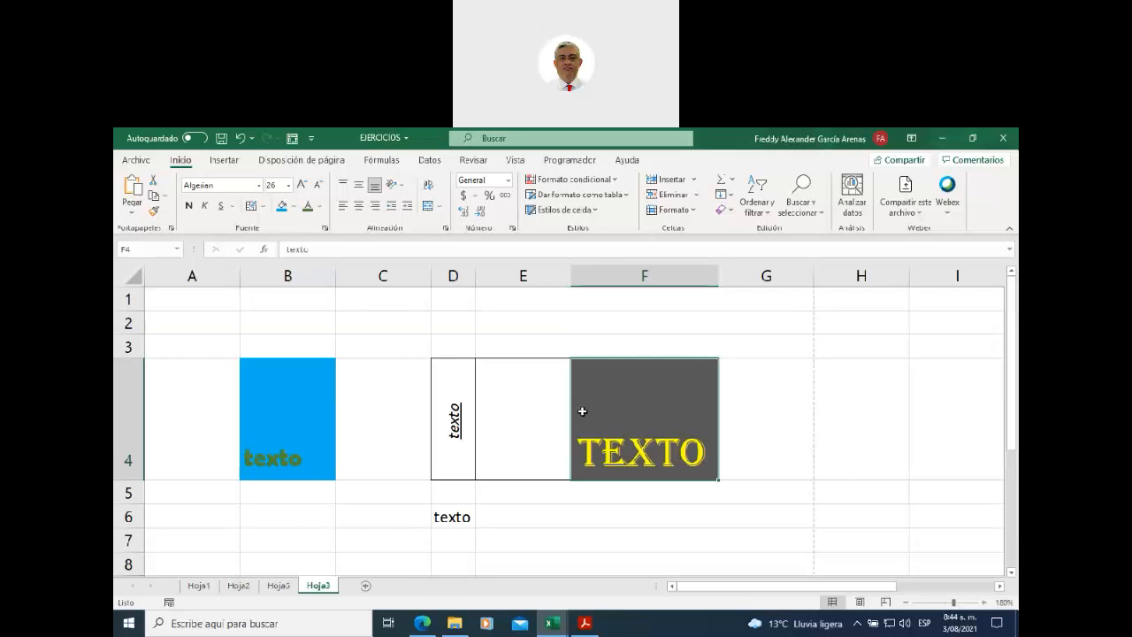
scroll(581, 411, down, 4)
scroll(582, 411, up, 1)
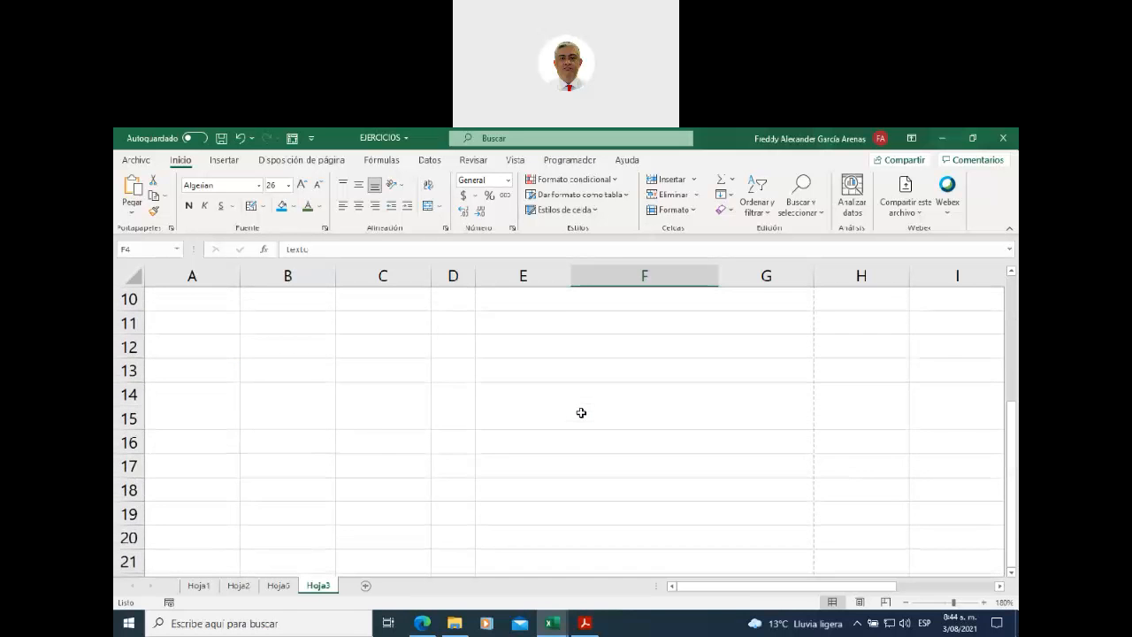
- Enter the number 1244 in cell C13
click(370, 370)
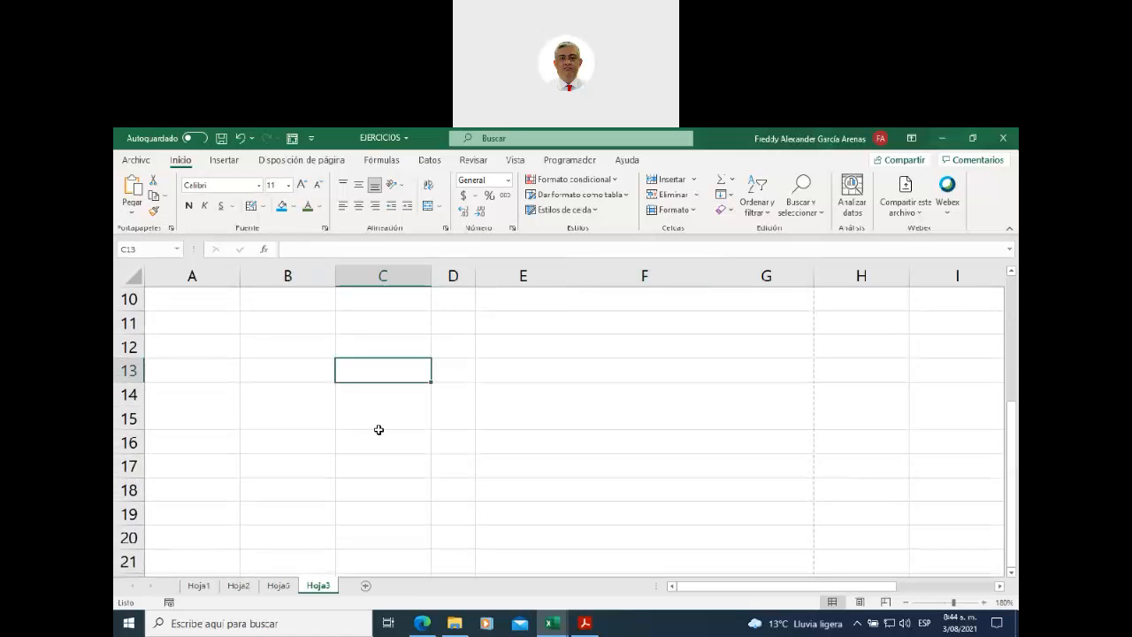
text(1244)
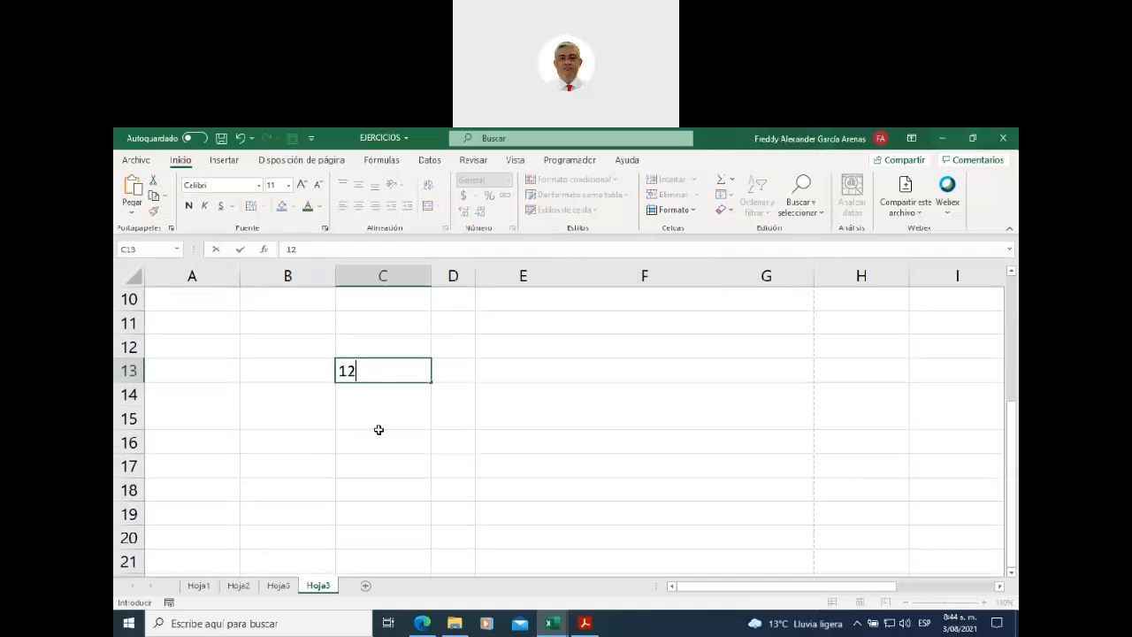
click(396, 440)
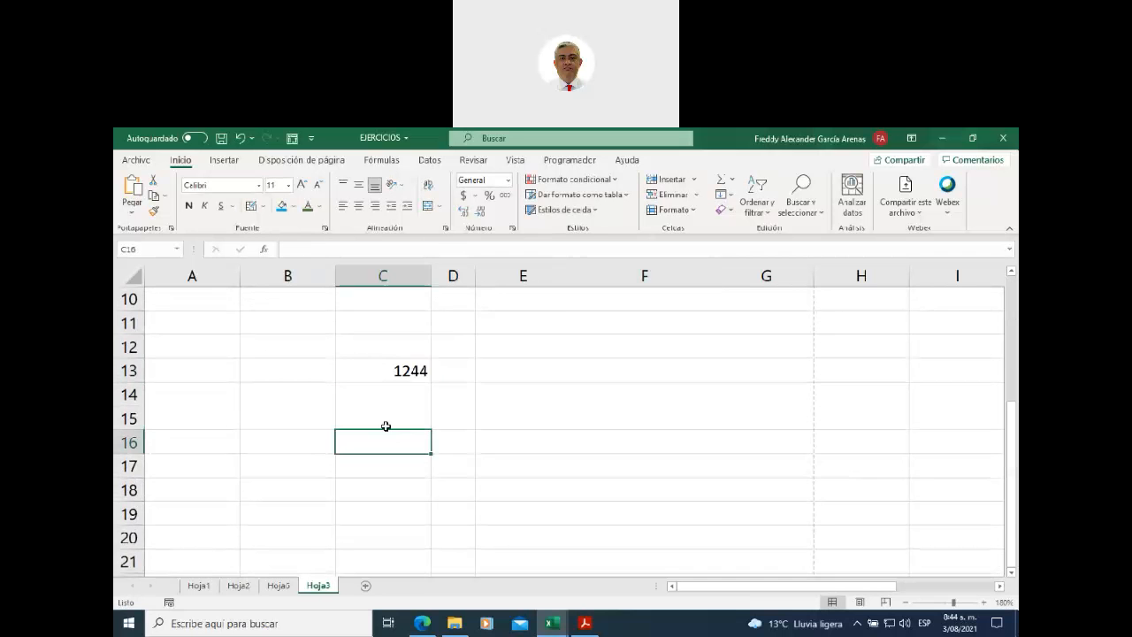
click(377, 372)
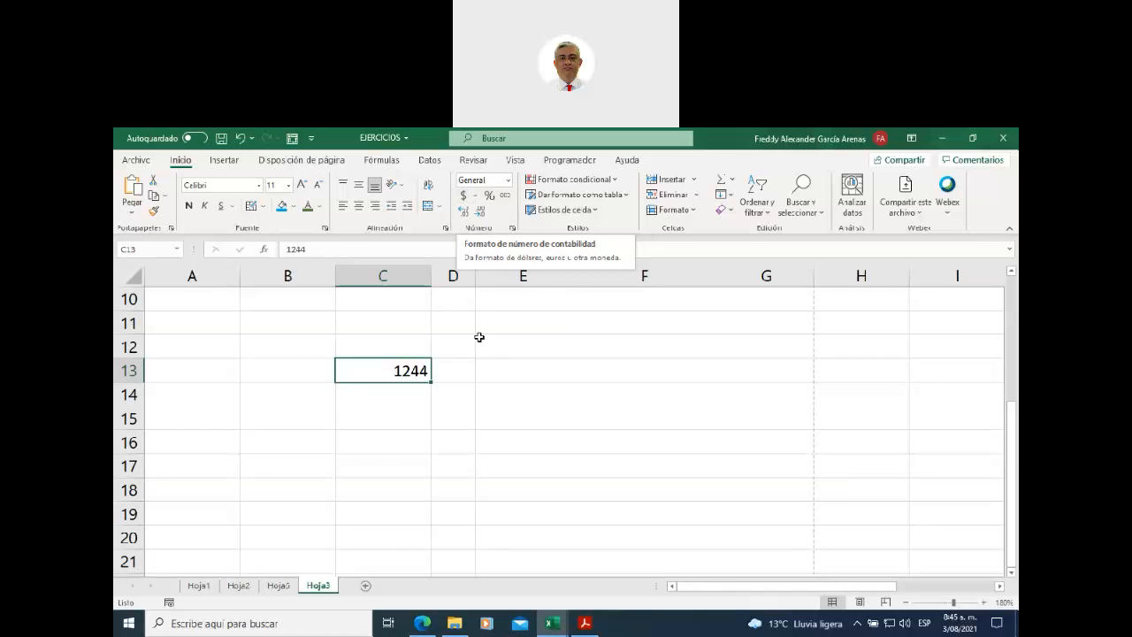
- Apply Accounting format to C13 so 1244 shows as $ 1.244,00
scroll(480, 348, up, 3)
click(286, 424)
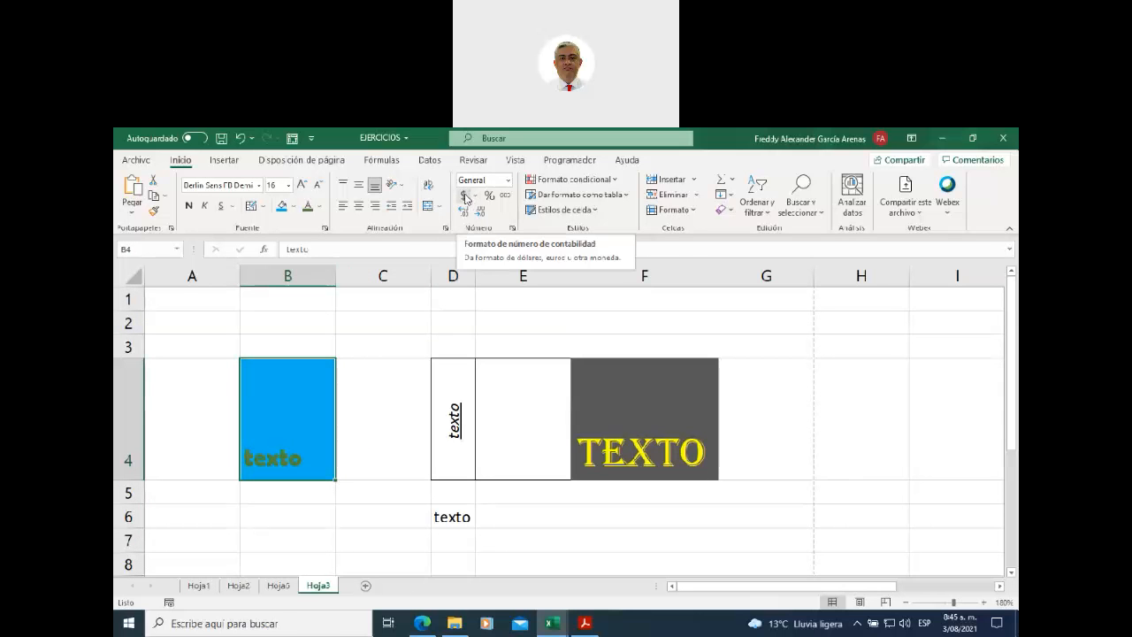
scroll(392, 395, down, 3)
scroll(392, 395, up, 1)
click(384, 442)
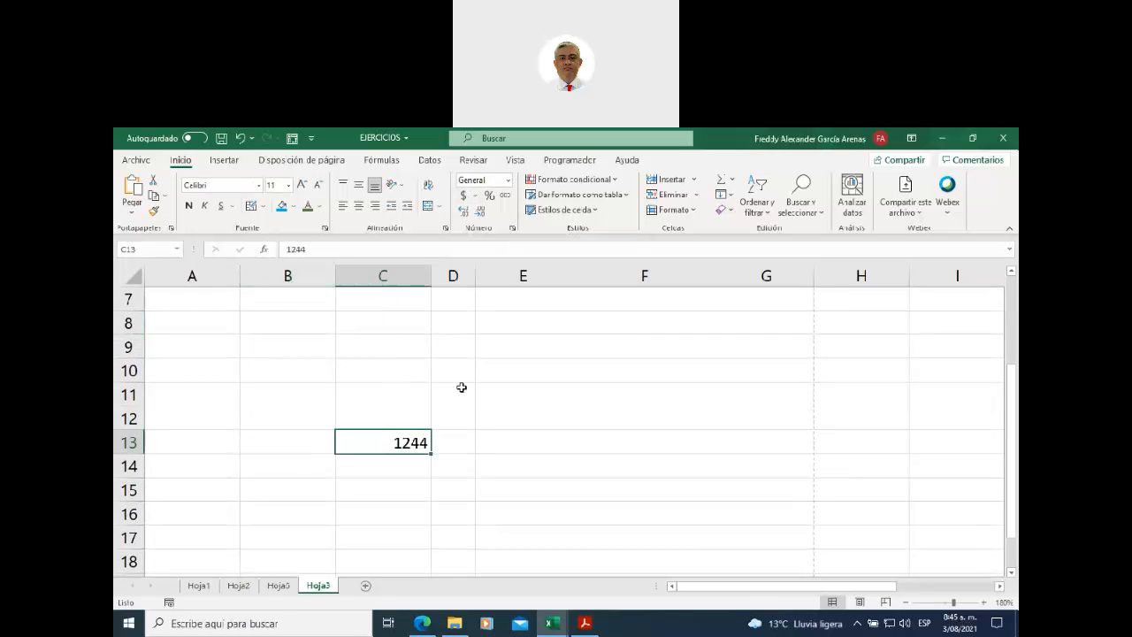
click(461, 200)
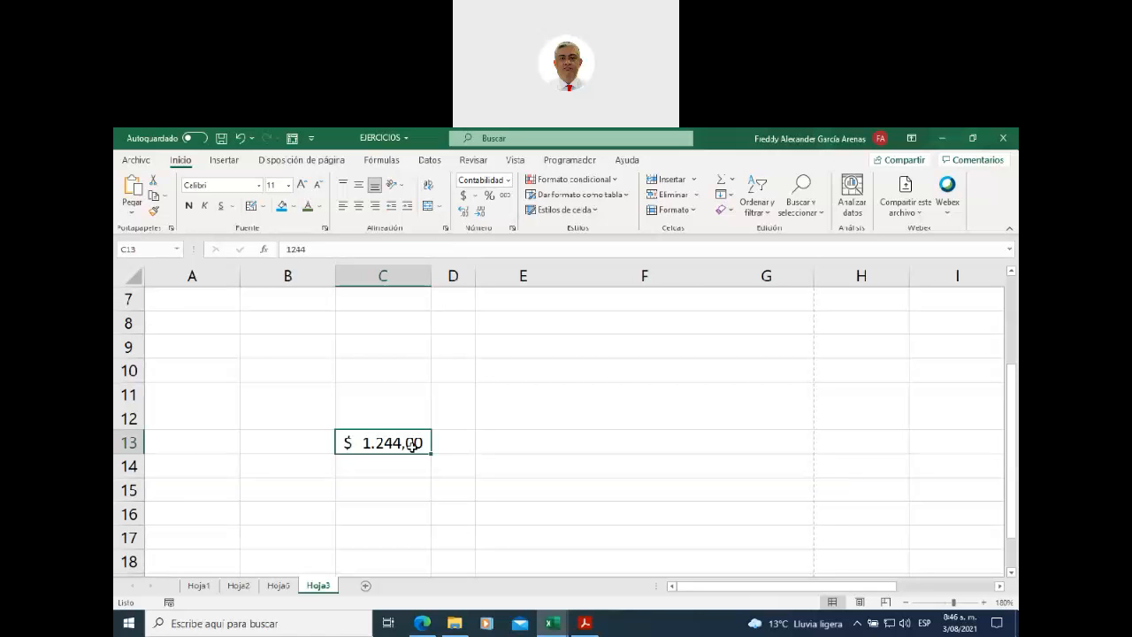
- Enter 1 in C10 and apply Percent Style so it shows 100%
click(359, 375)
text(1)
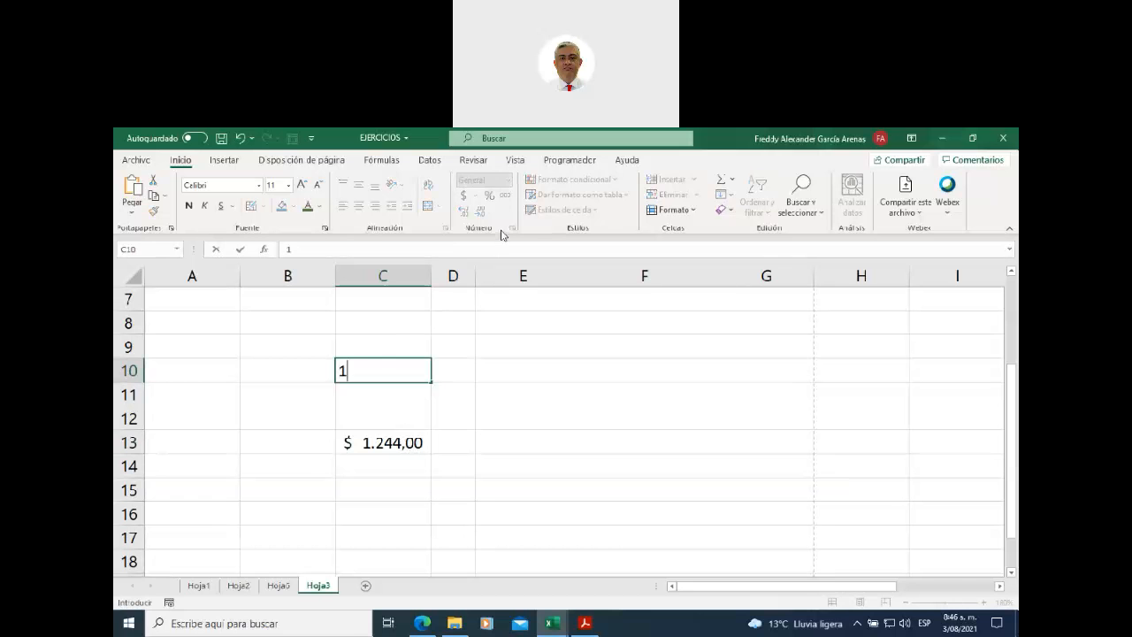
drag(464, 352, 522, 347)
click(388, 380)
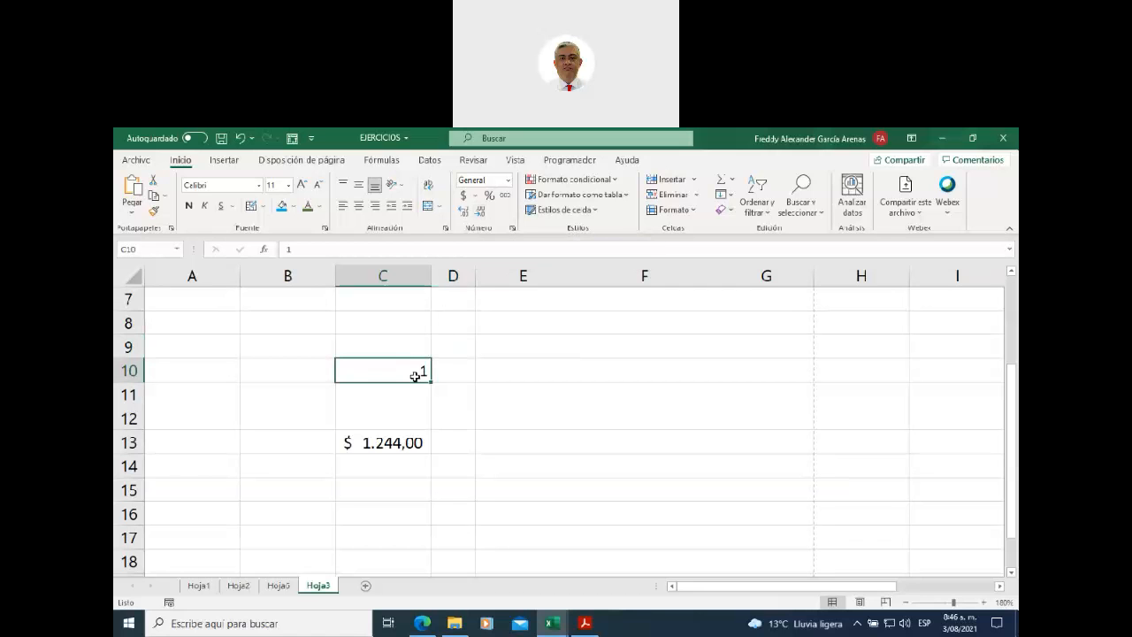
click(489, 195)
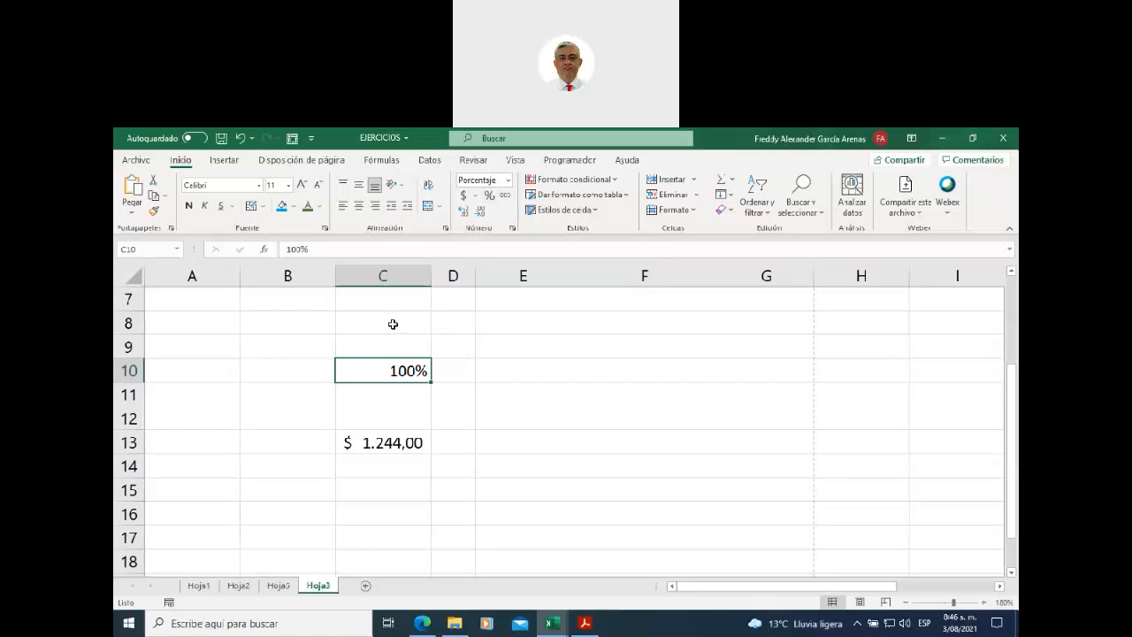
click(391, 324)
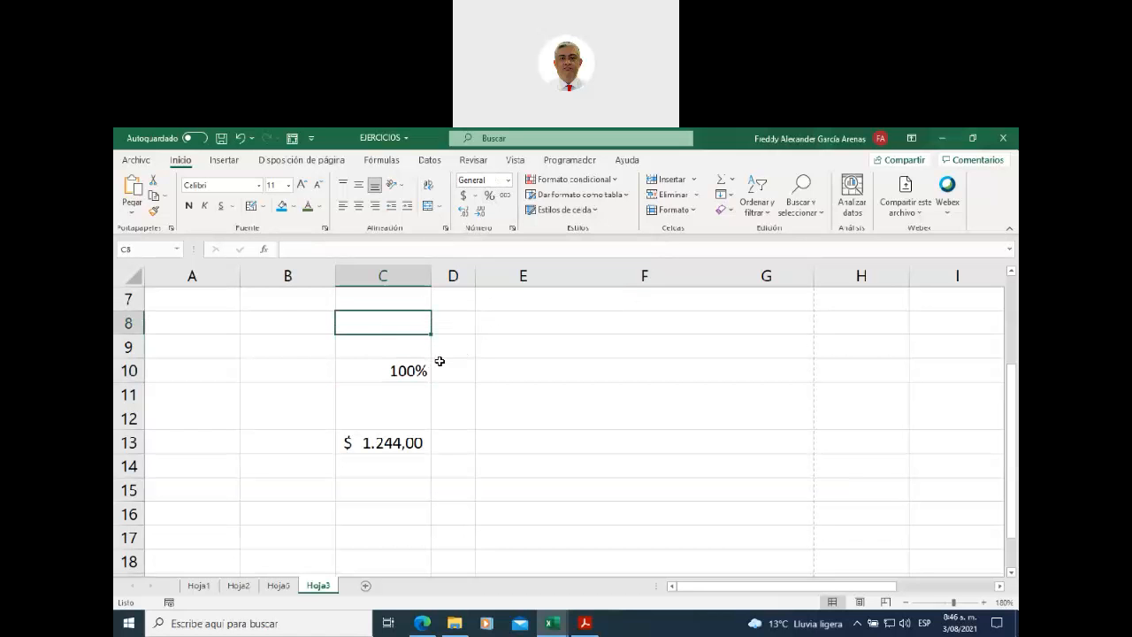
- Enter 20000 in C8 and apply Comma Style, showing 20.000,00
text(200)
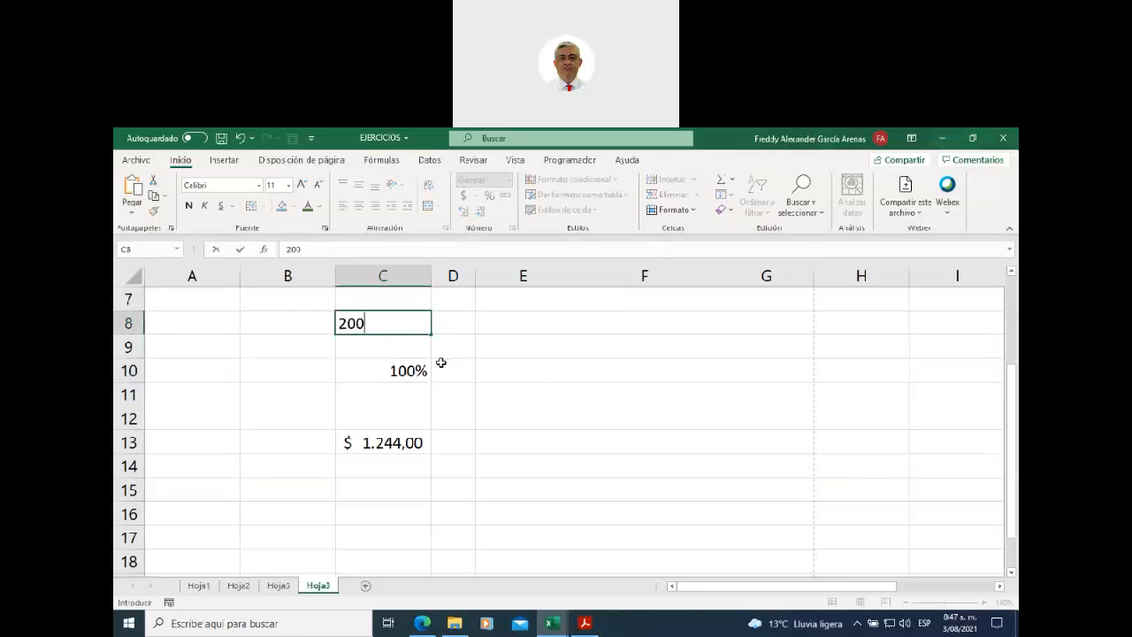
text(00)
click(471, 344)
click(404, 323)
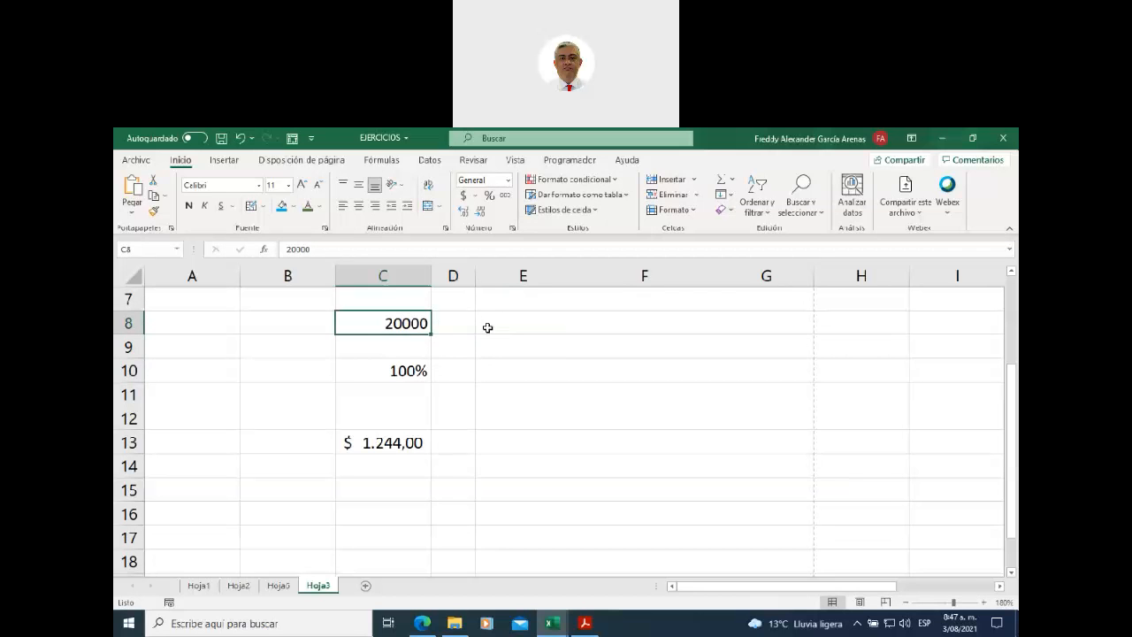
click(505, 196)
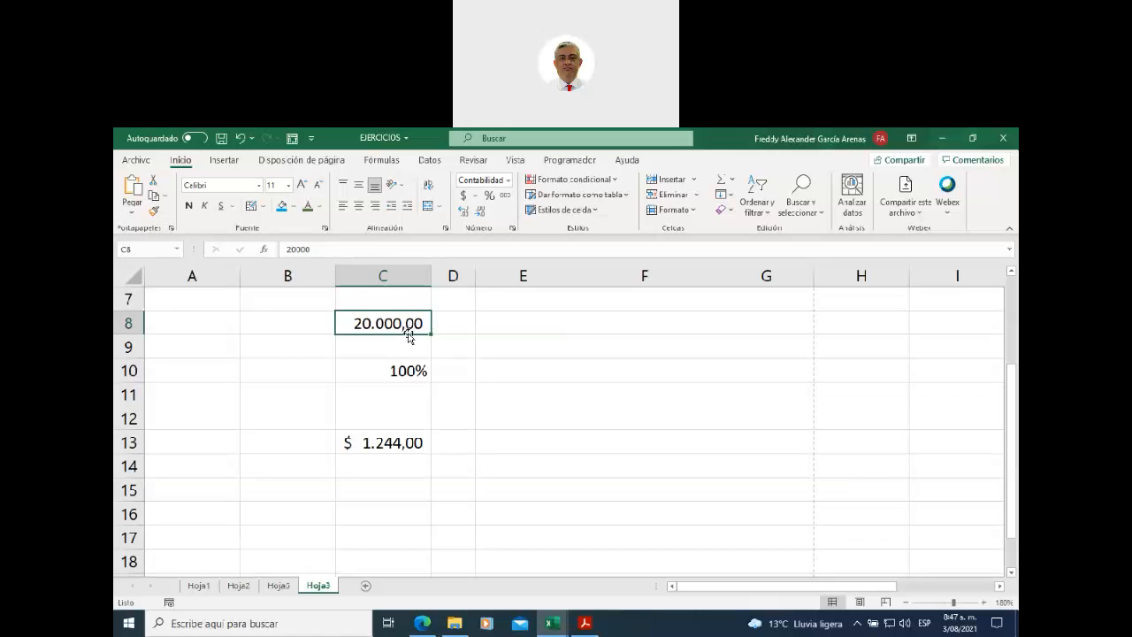
- Adjust C8's decimal places until it shows 20.000 with no decimals
click(478, 216)
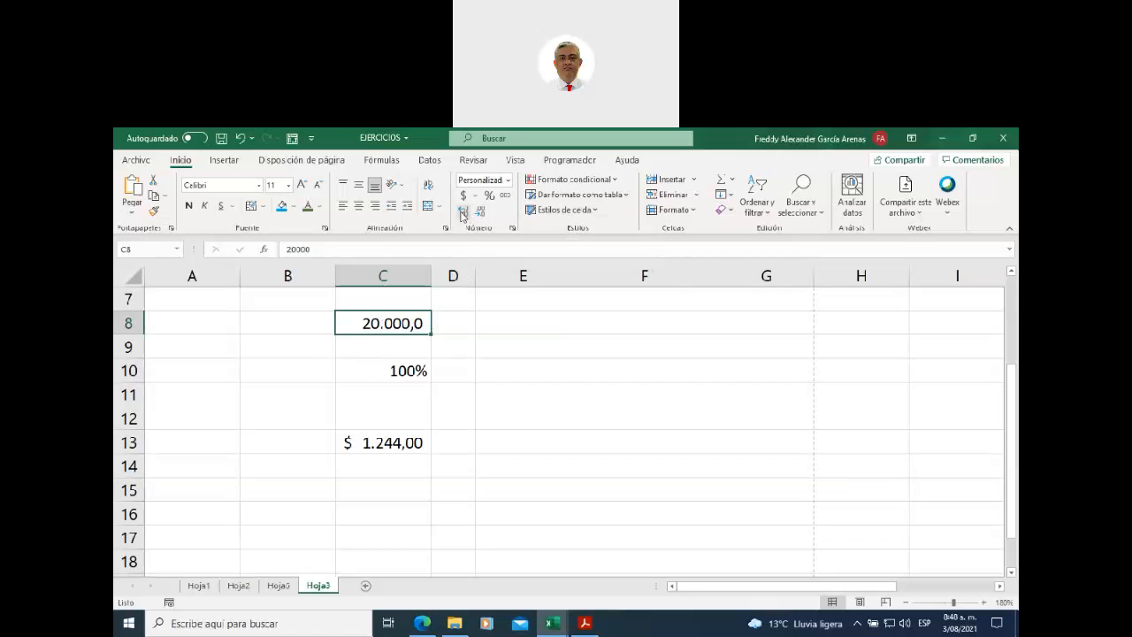
click(463, 214)
click(462, 214)
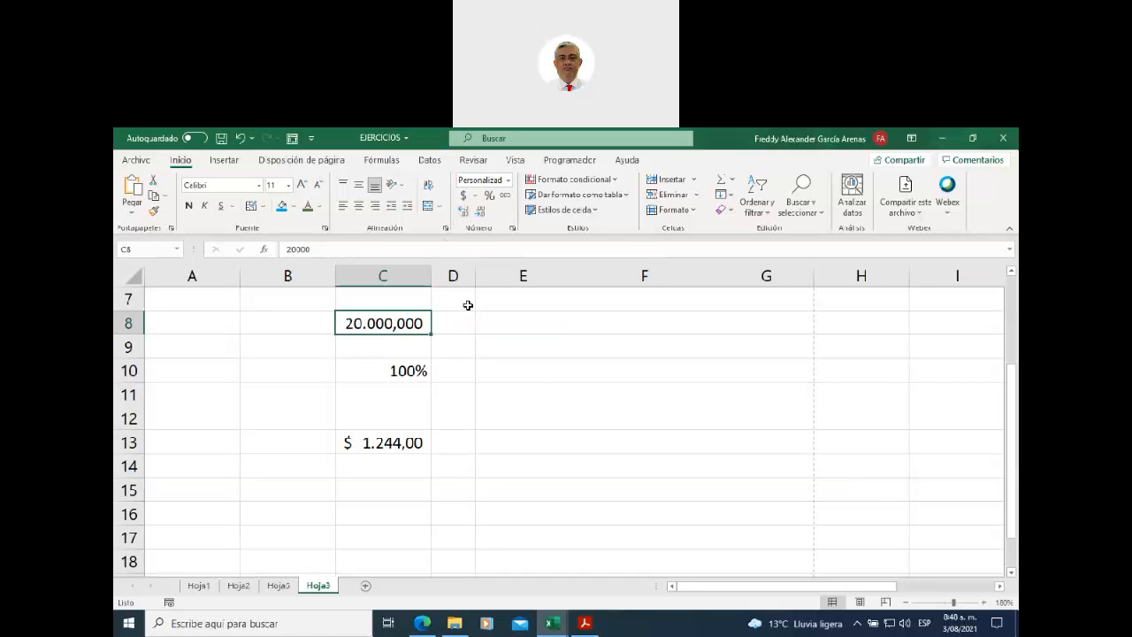
click(482, 218)
click(481, 217)
click(482, 218)
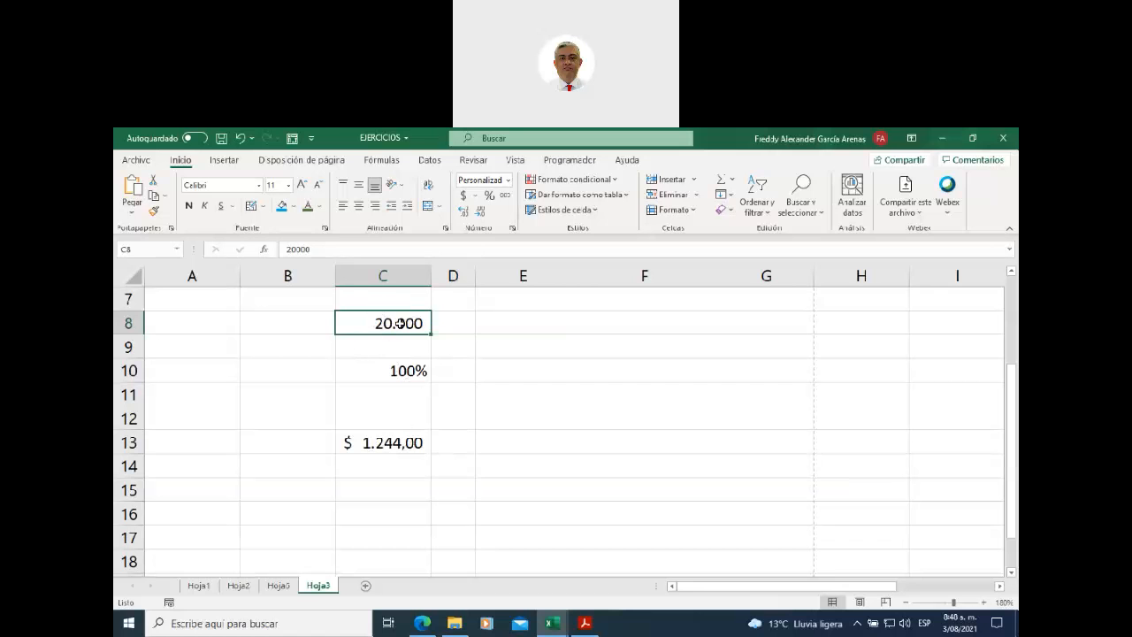
click(469, 180)
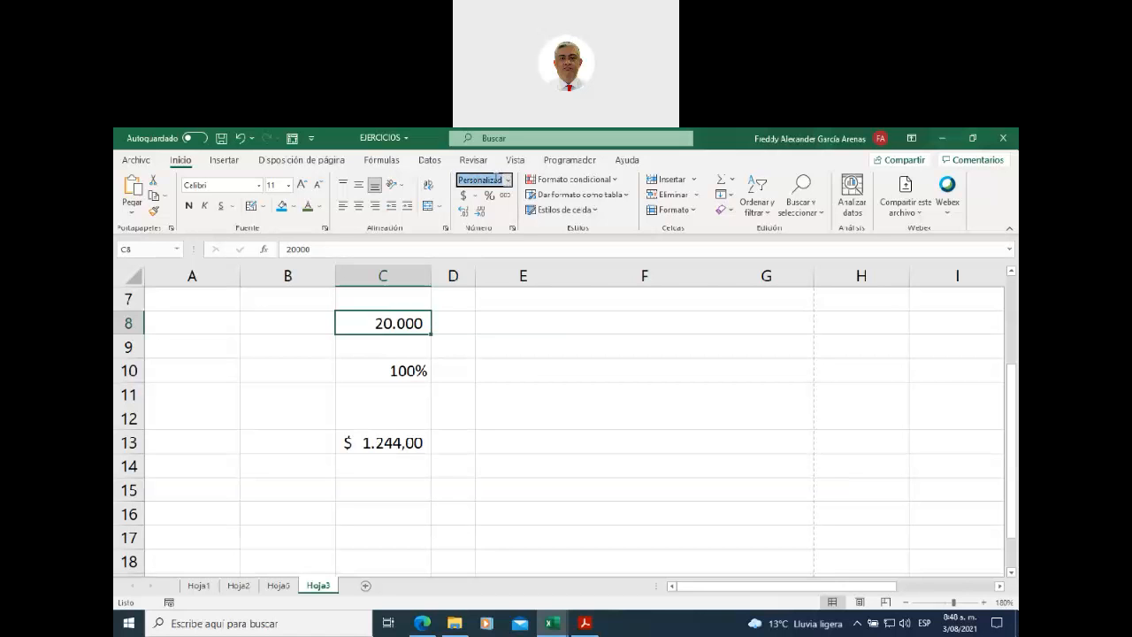
click(488, 361)
drag(385, 321, 382, 444)
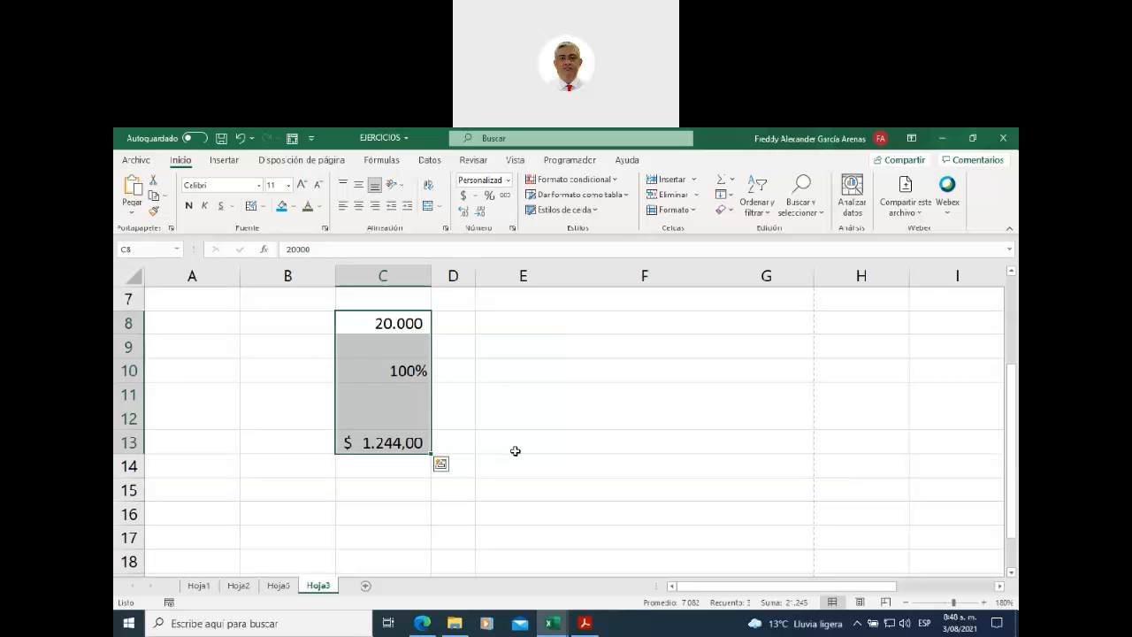
- Review the number formats of C13, C8 and C10
click(374, 442)
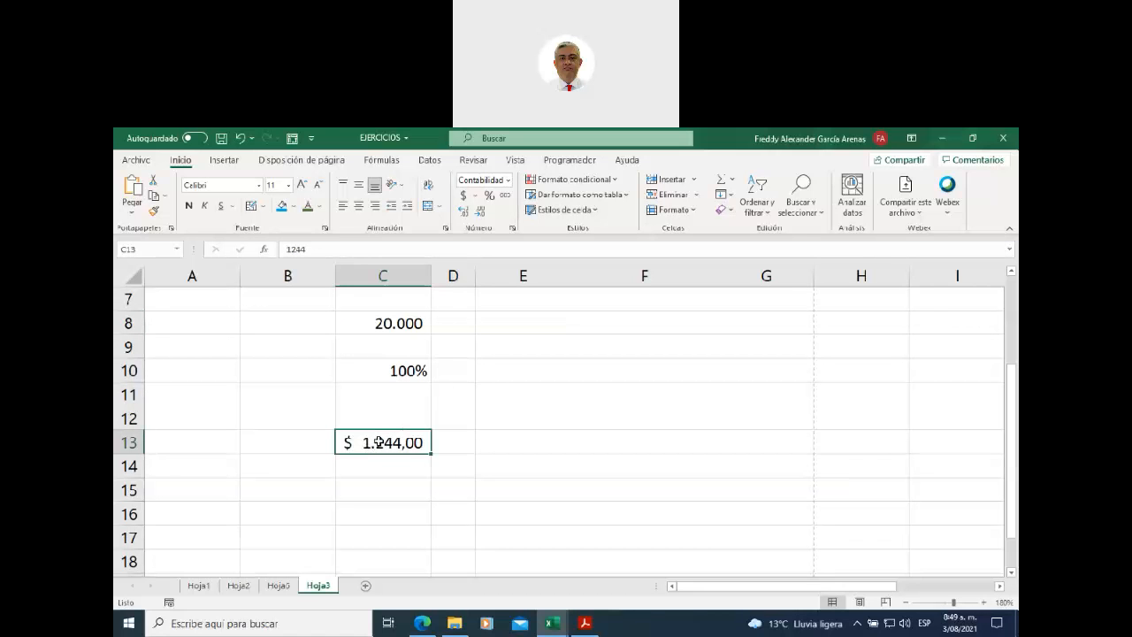
click(368, 325)
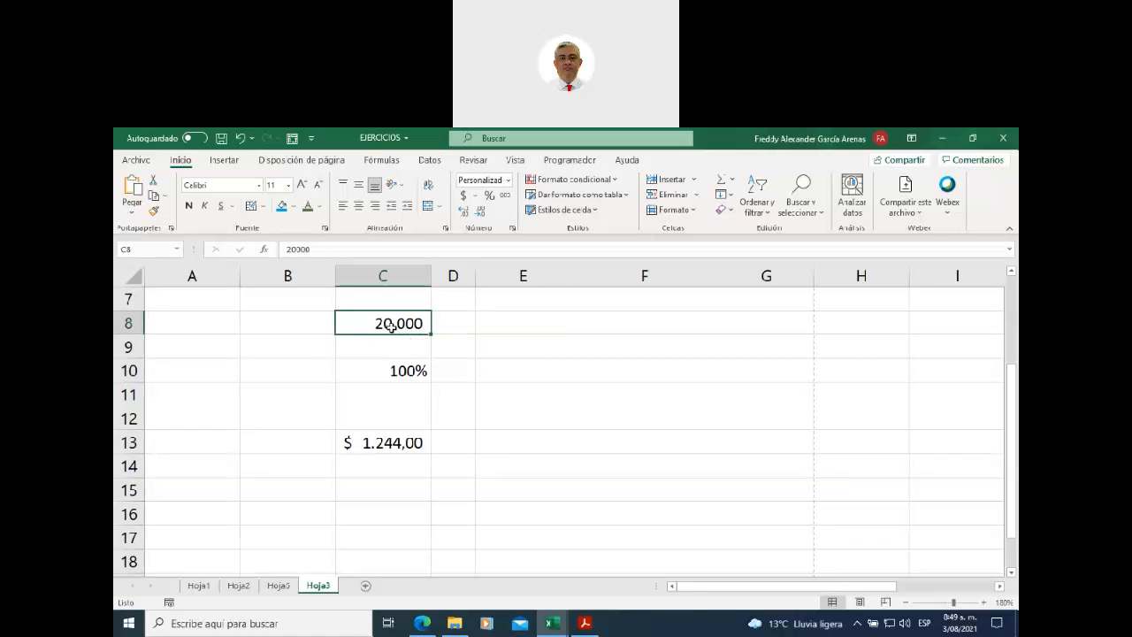
click(386, 373)
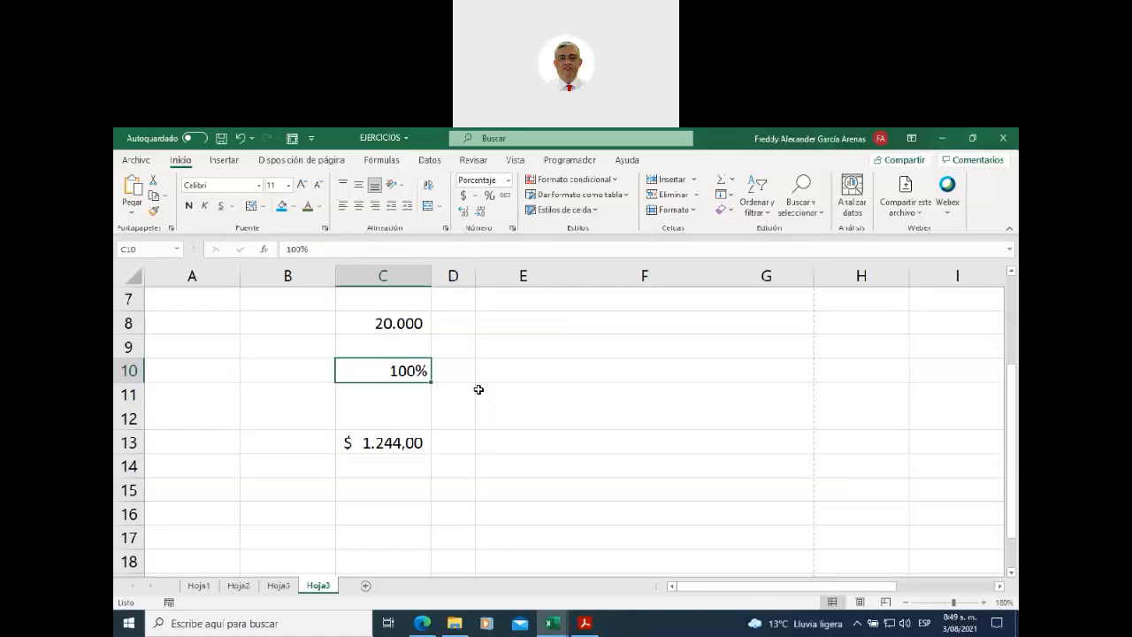
- Enter 100 in E10, confirm its General format, then switch to TALLER UNIDAD 2
click(494, 369)
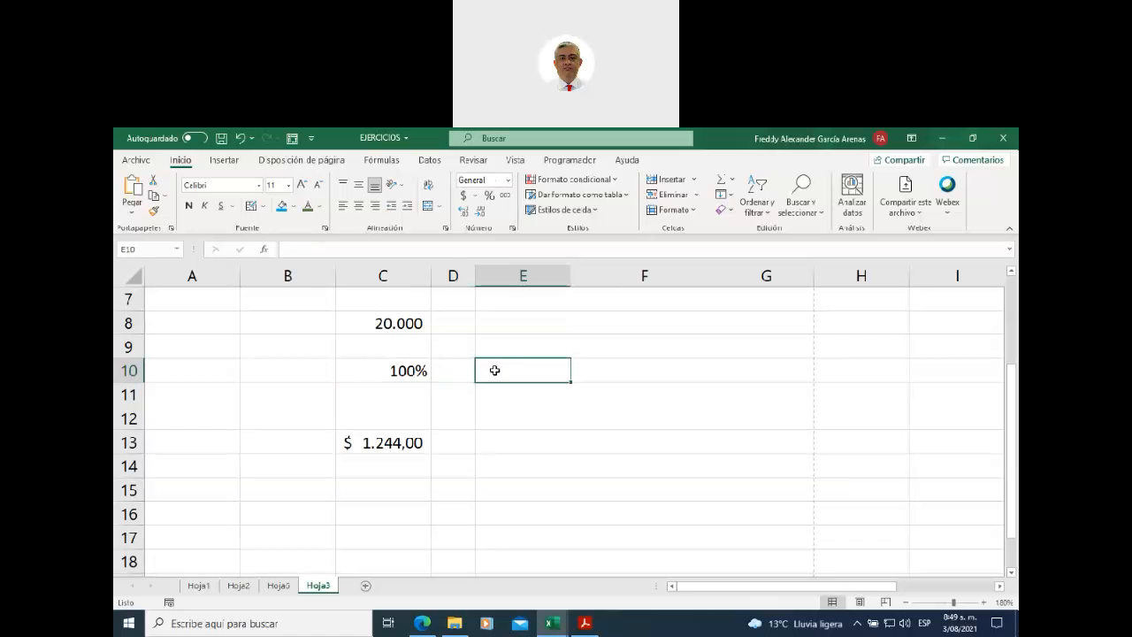
text(11)
key(BackSpace)
text(00)
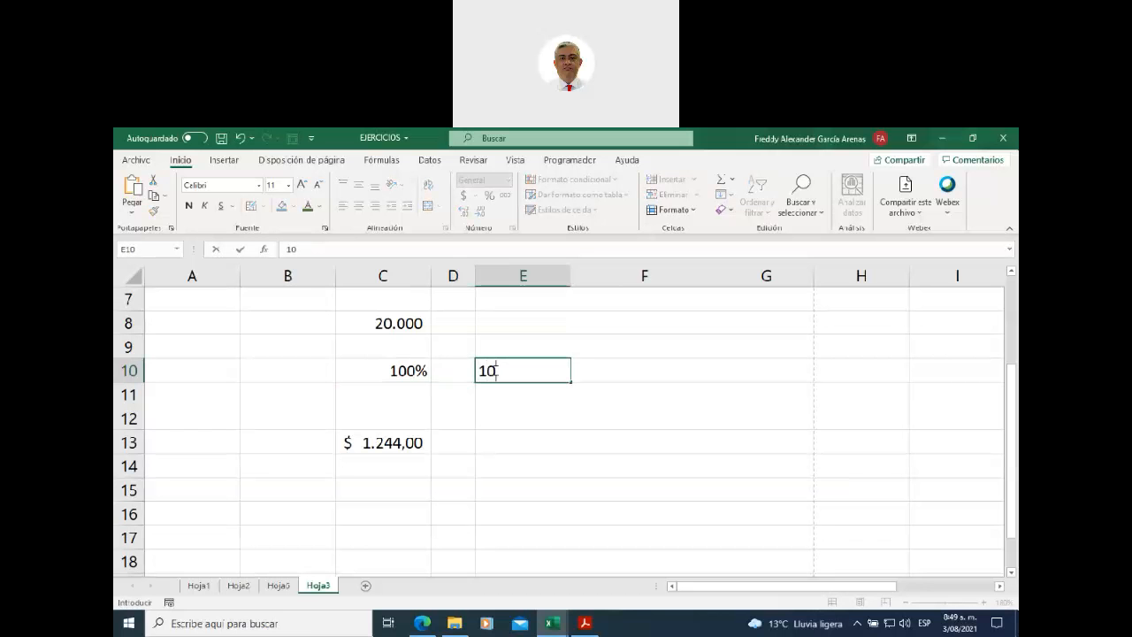
click(521, 446)
click(515, 368)
click(490, 178)
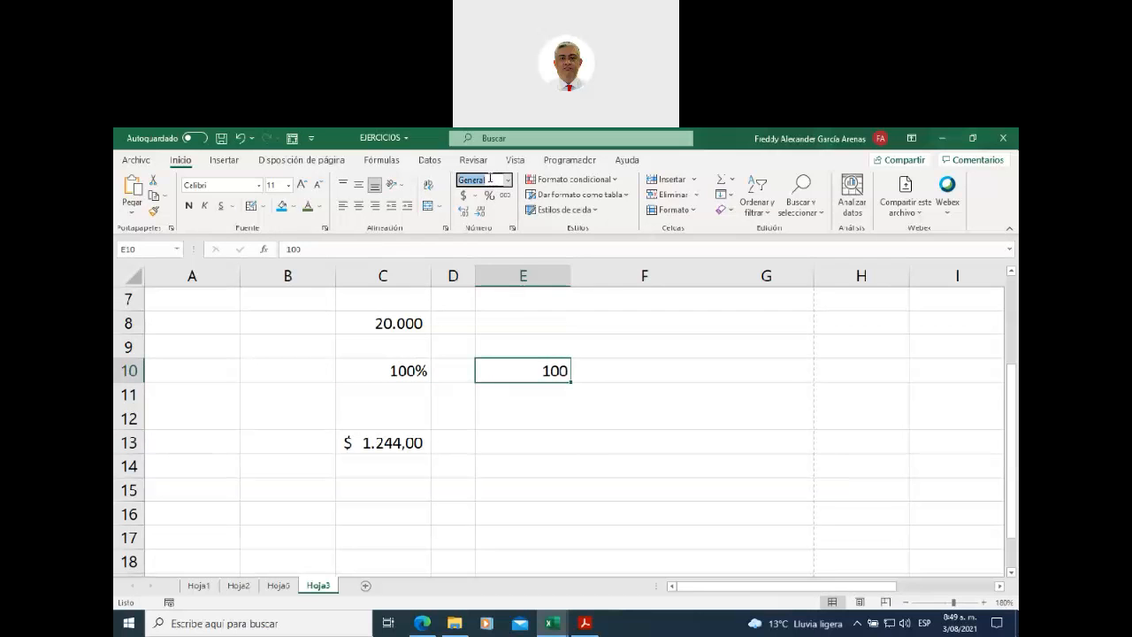
click(508, 395)
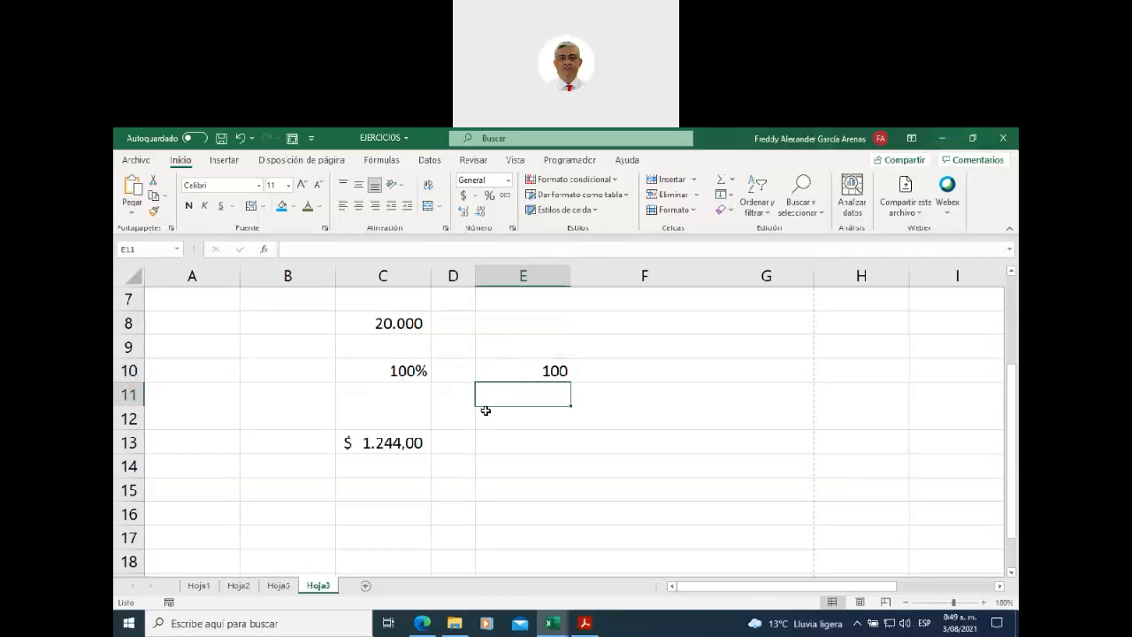
click(552, 623)
click(579, 581)
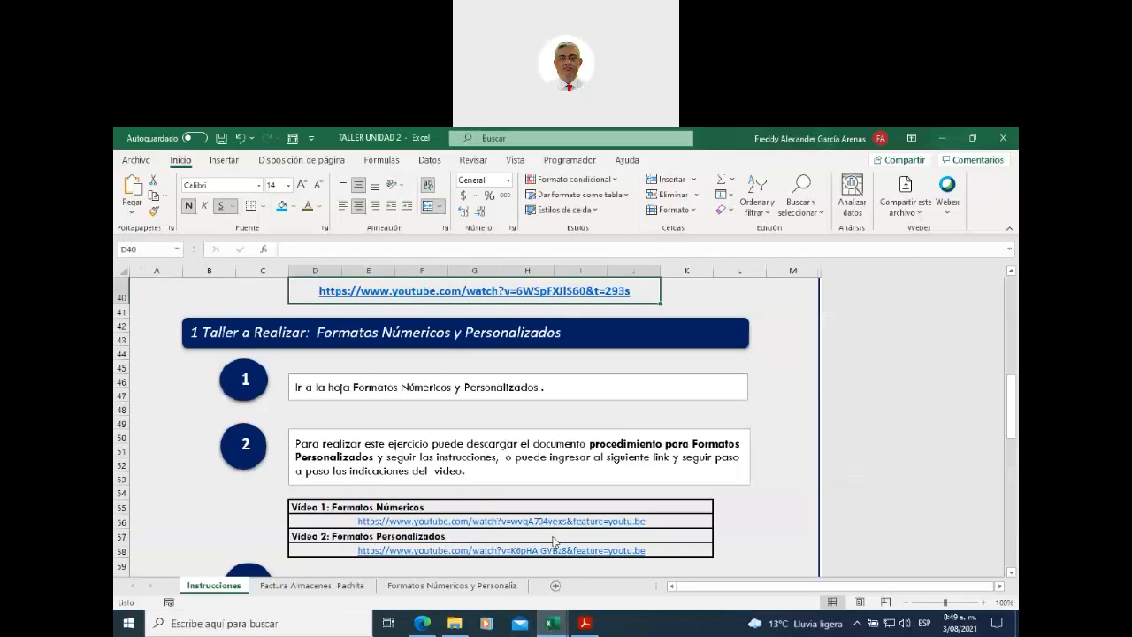
click(499, 585)
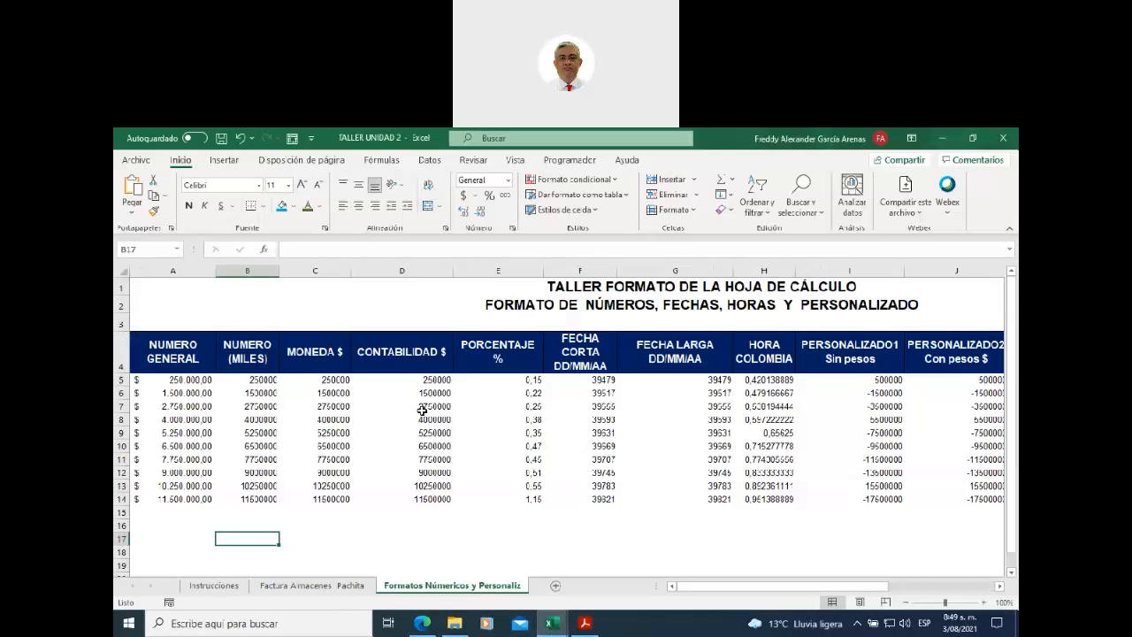
click(402, 343)
click(400, 271)
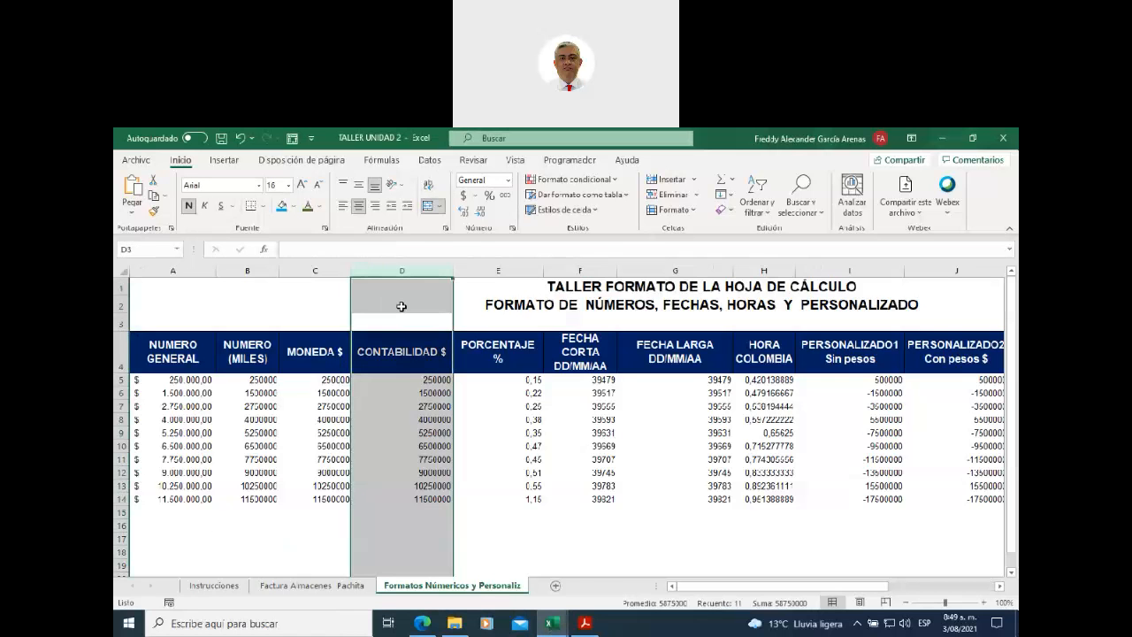
drag(406, 380, 403, 493)
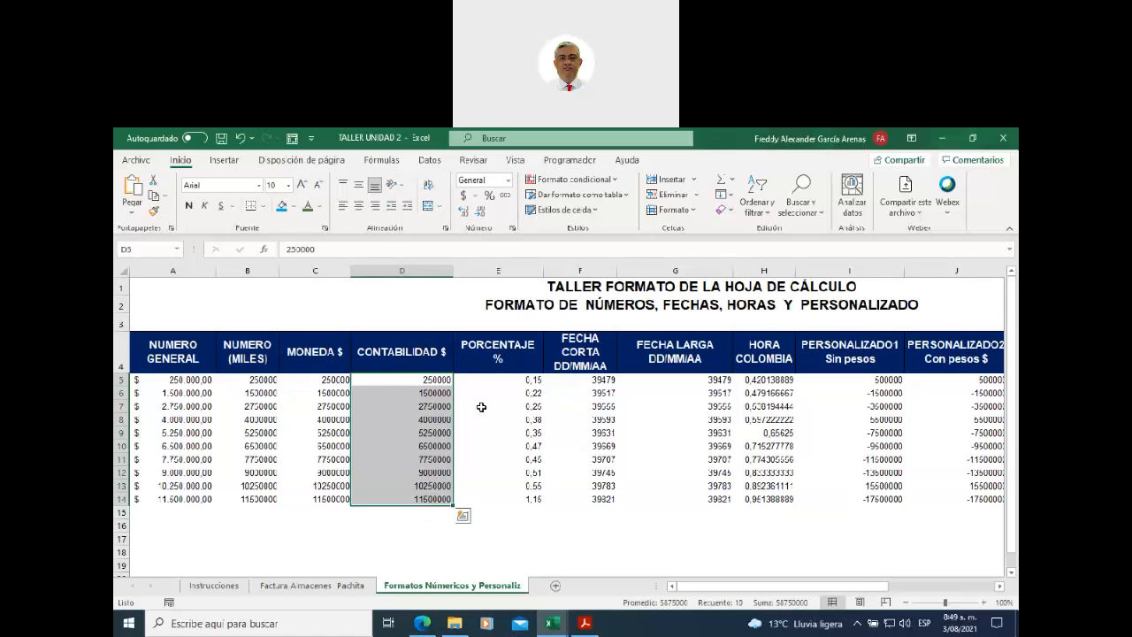
drag(498, 381, 490, 493)
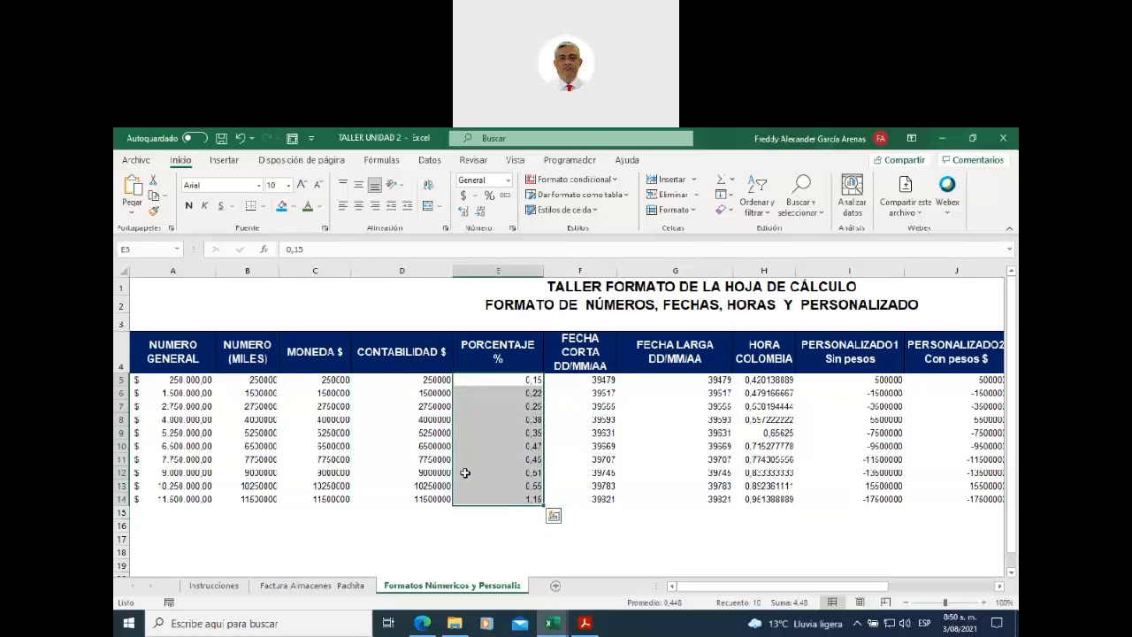
click(238, 350)
click(248, 270)
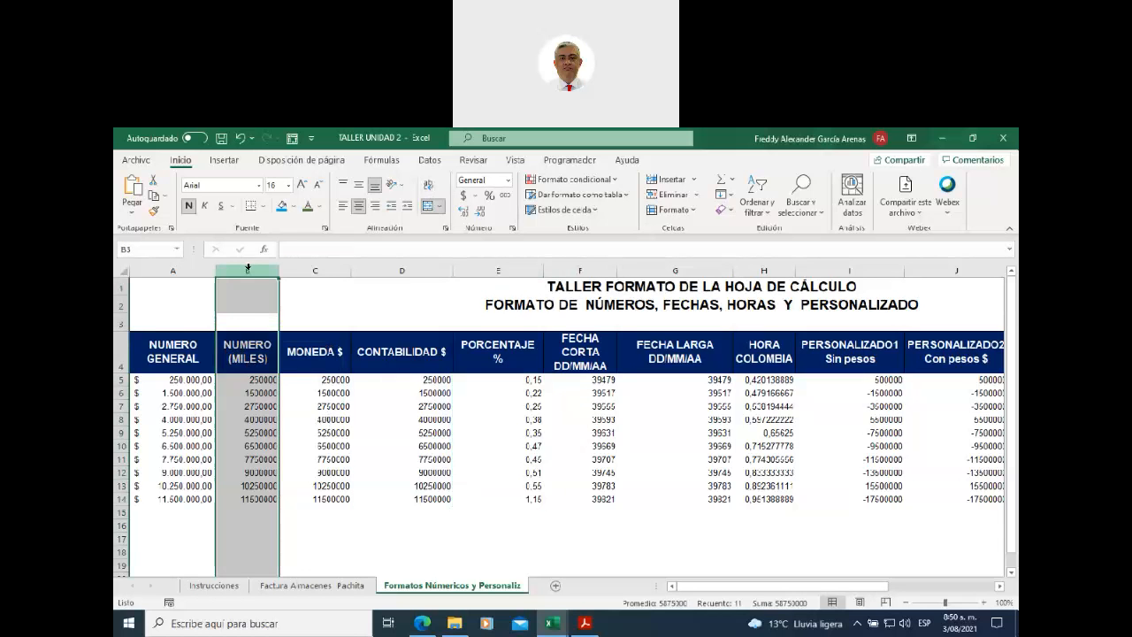
click(316, 269)
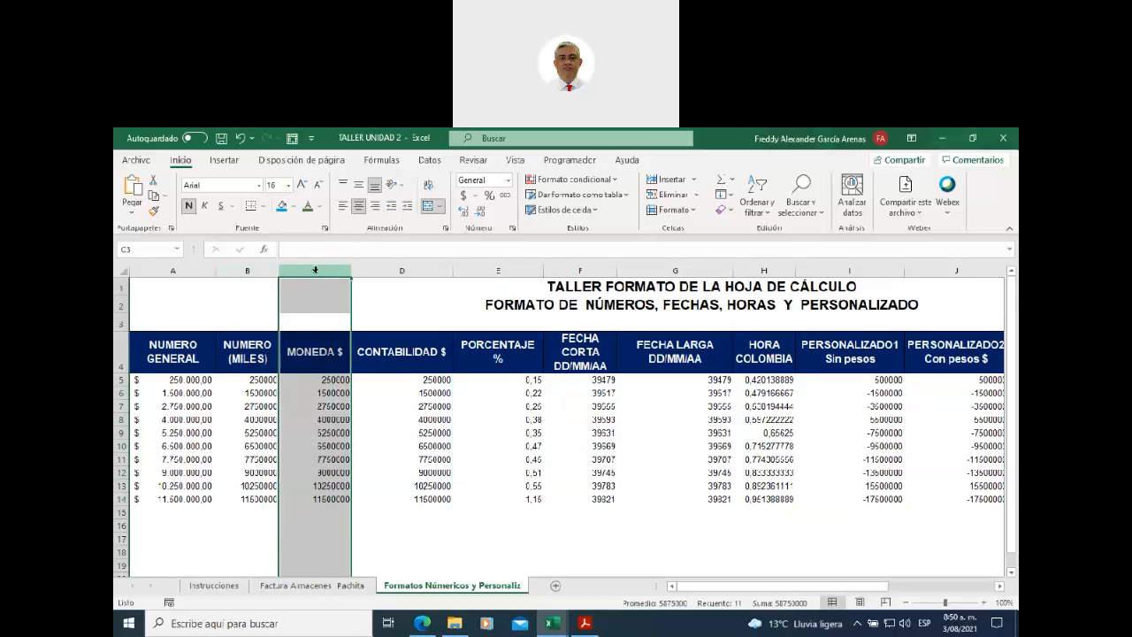
click(172, 269)
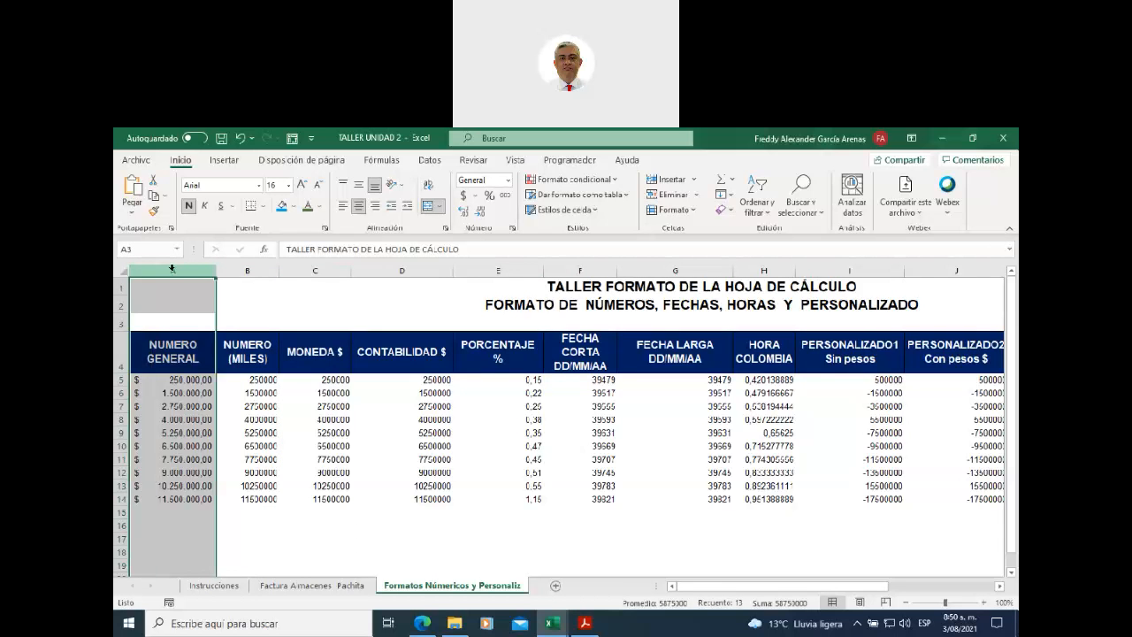
click(164, 380)
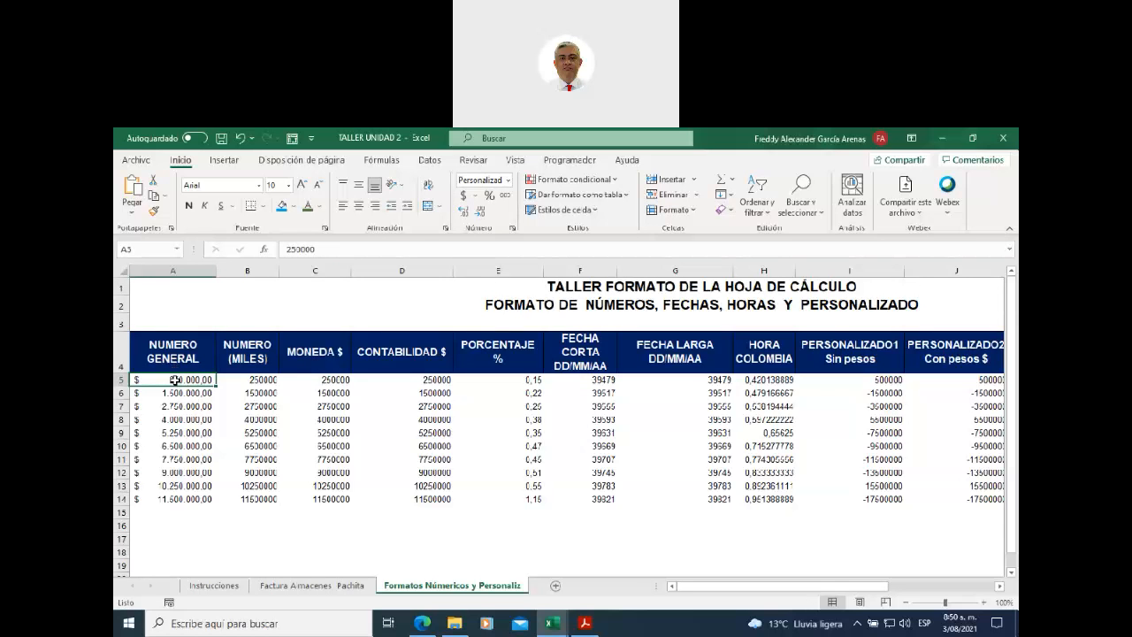
click(175, 391)
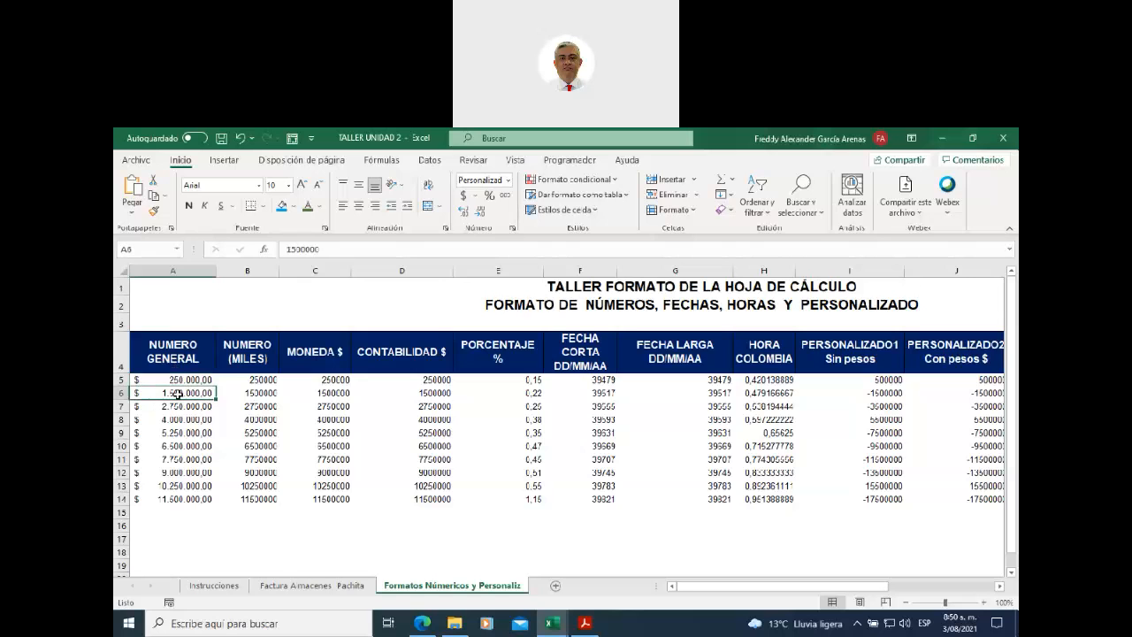
click(478, 179)
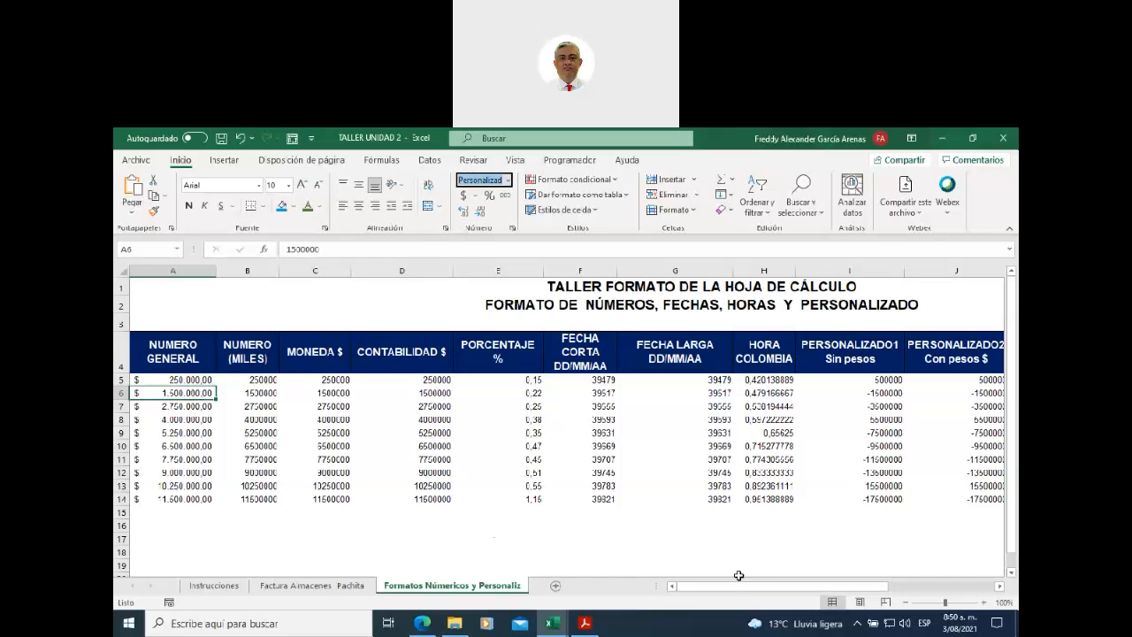
drag(720, 588, 856, 587)
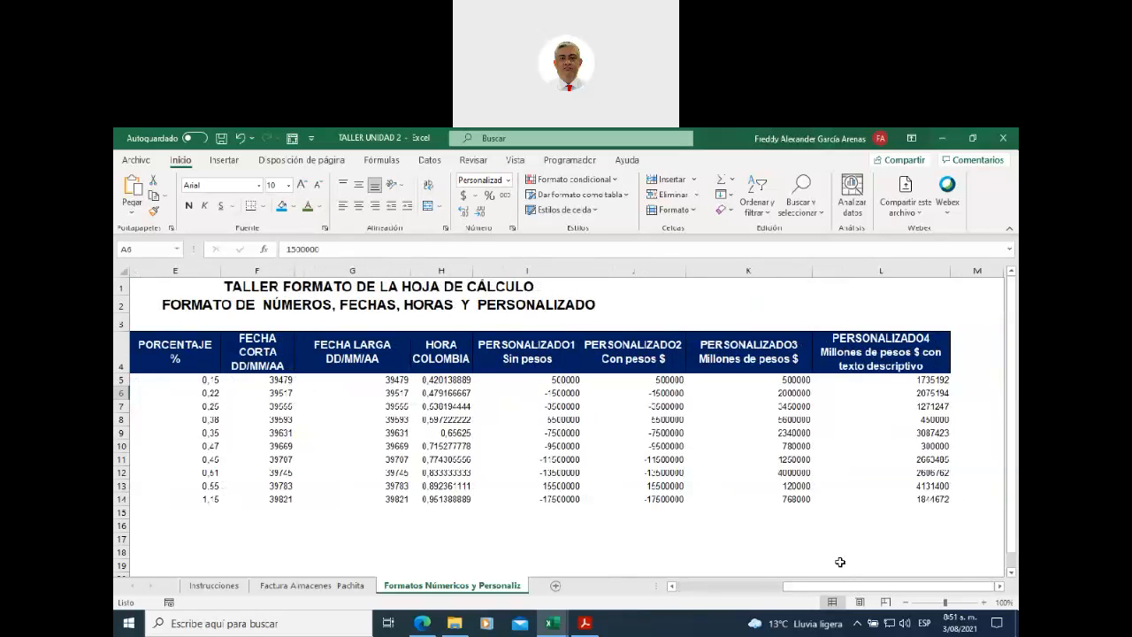
click(621, 352)
drag(557, 349, 880, 353)
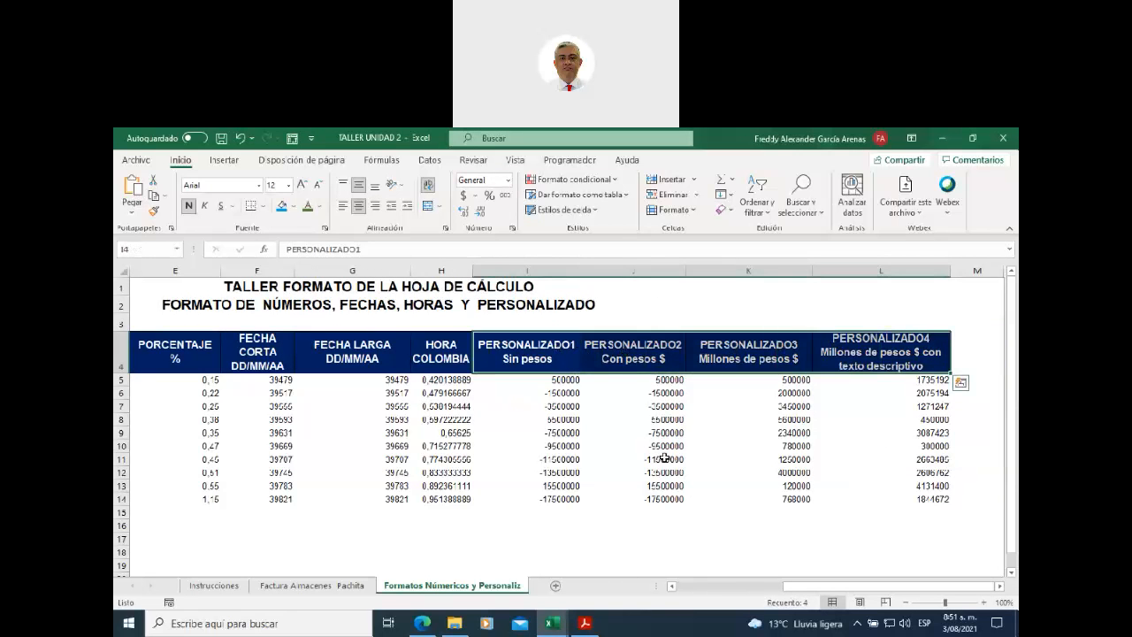
click(421, 361)
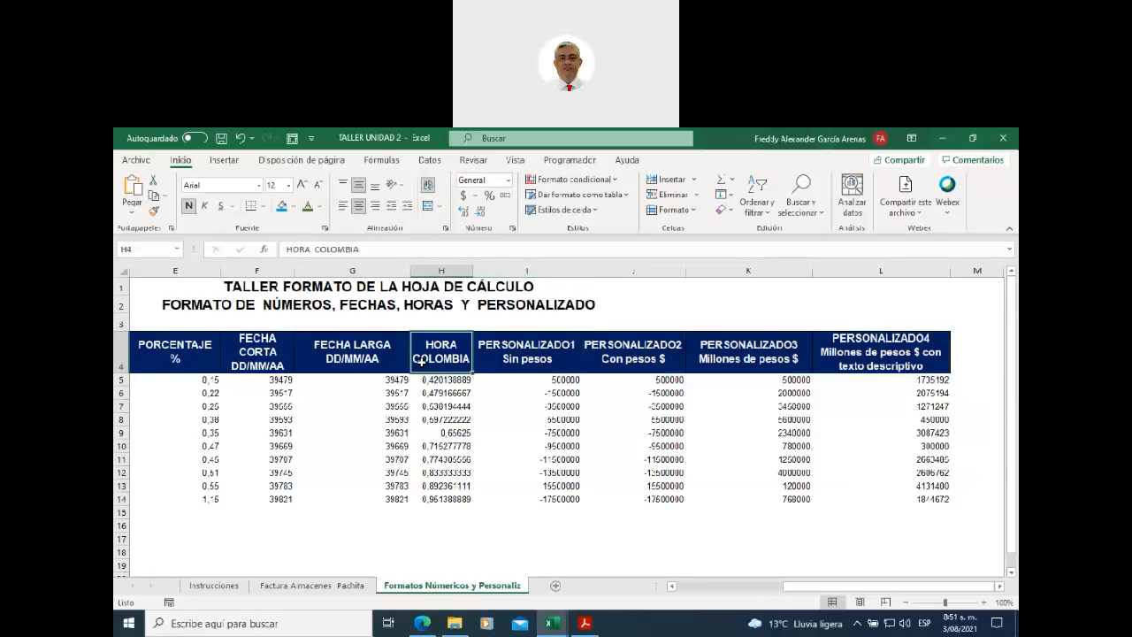
click(354, 366)
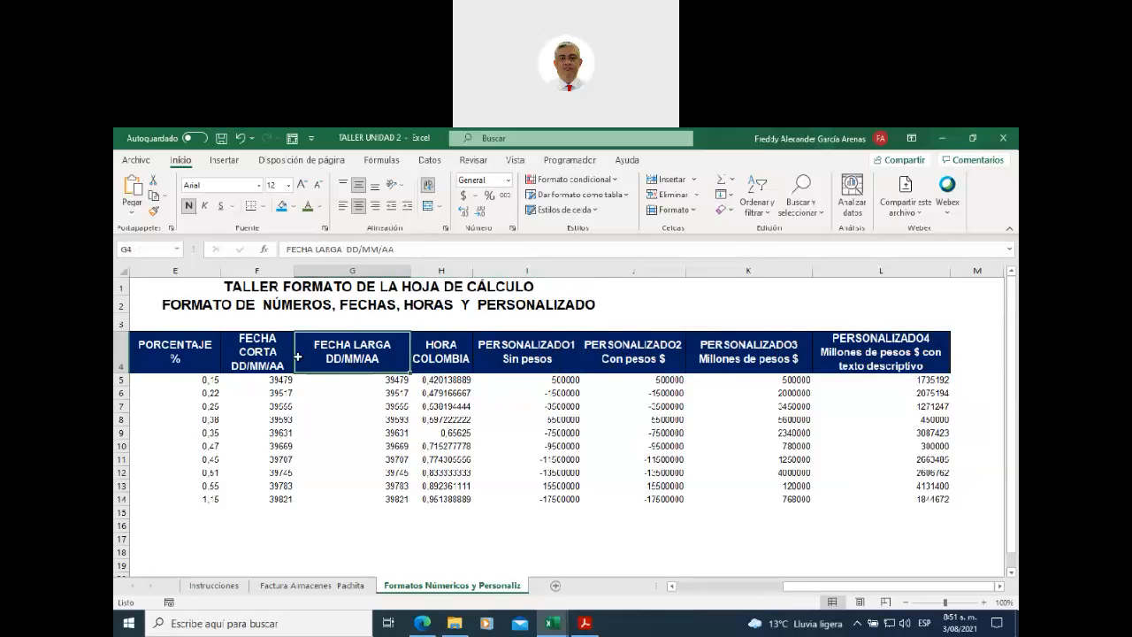
click(254, 360)
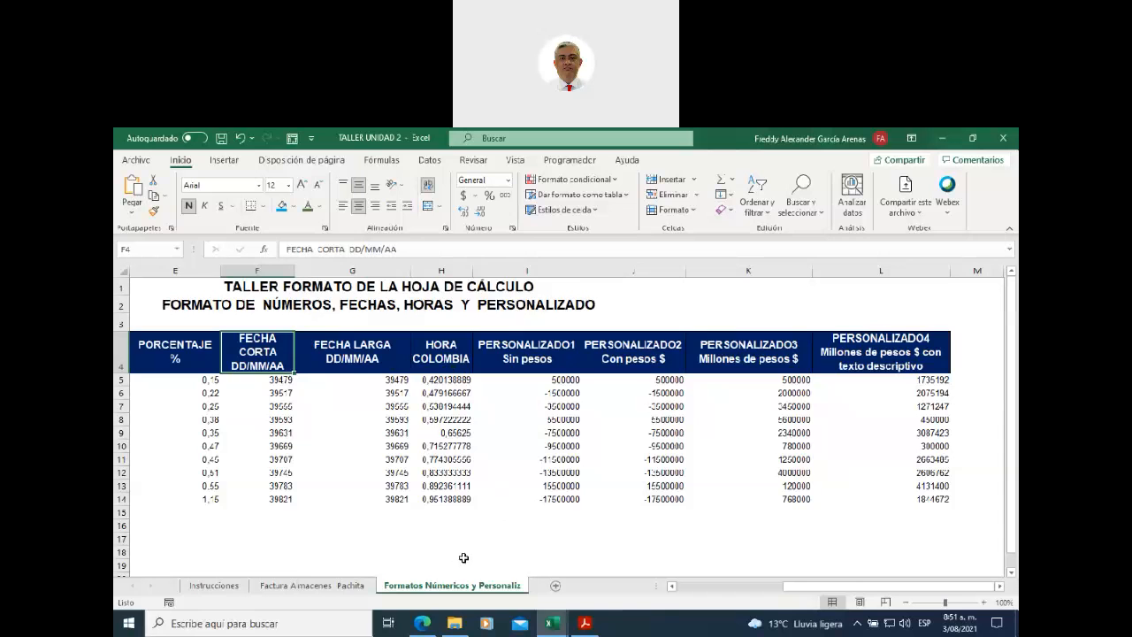
click(507, 181)
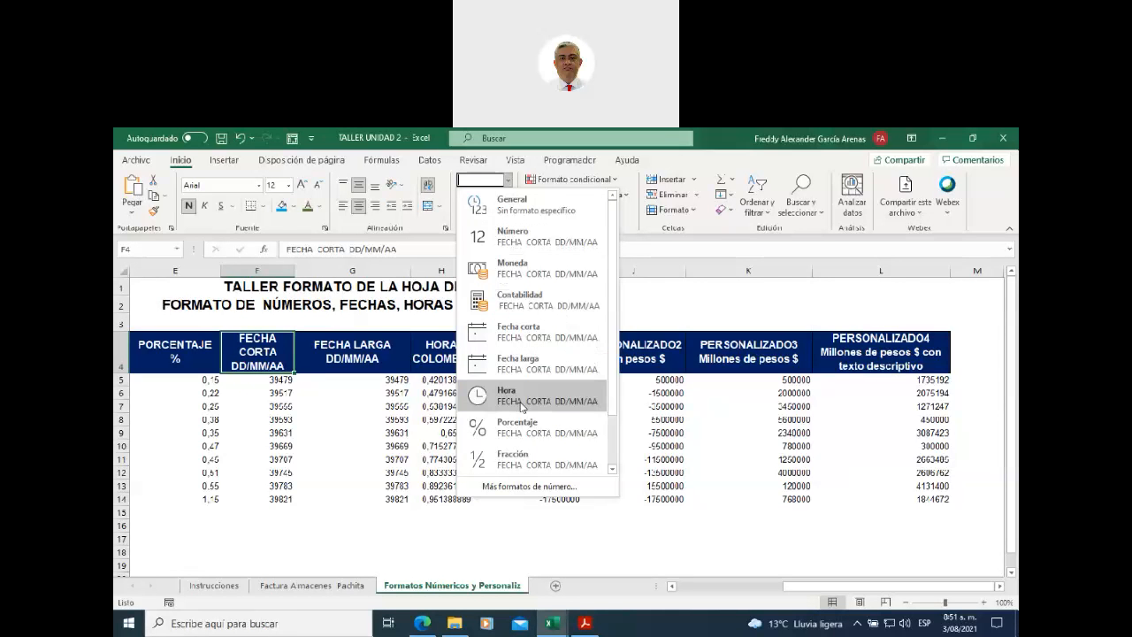
scroll(617, 394, down, 1)
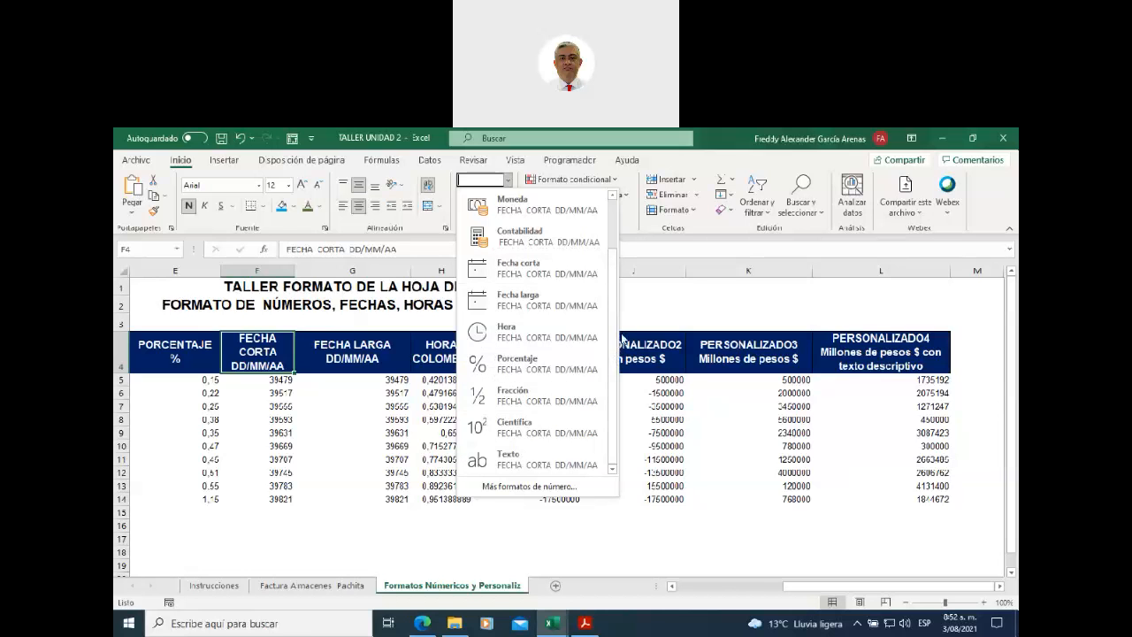
click(449, 557)
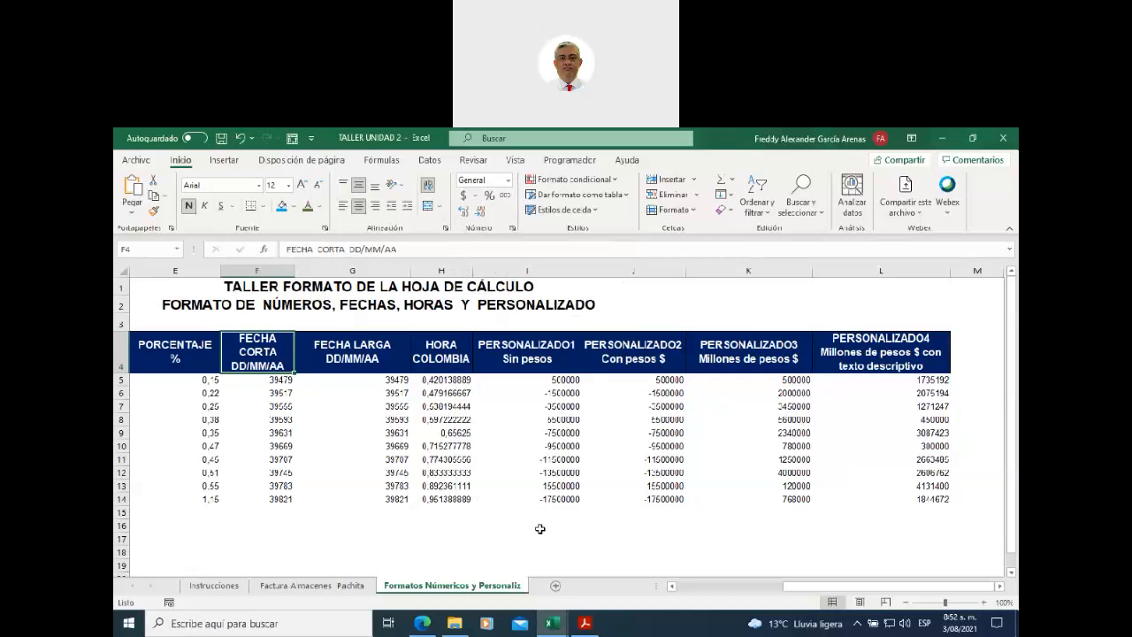
mouse_move(565, 623)
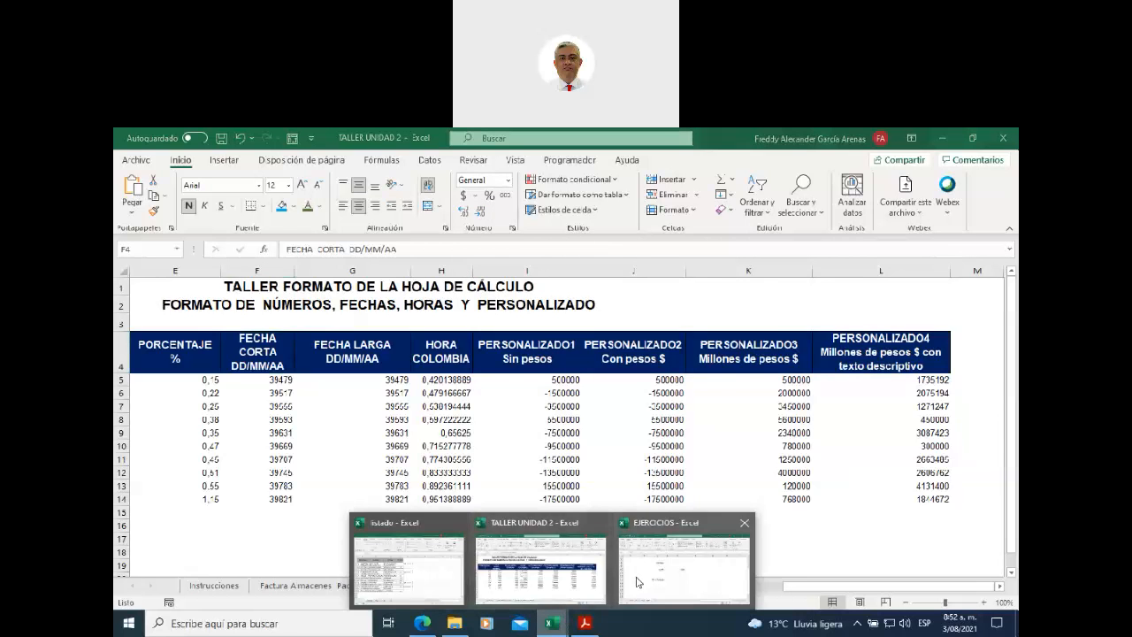
- Back in EJERCICIOS, open Más formatos de número for the 100 cell and choose Número
click(677, 566)
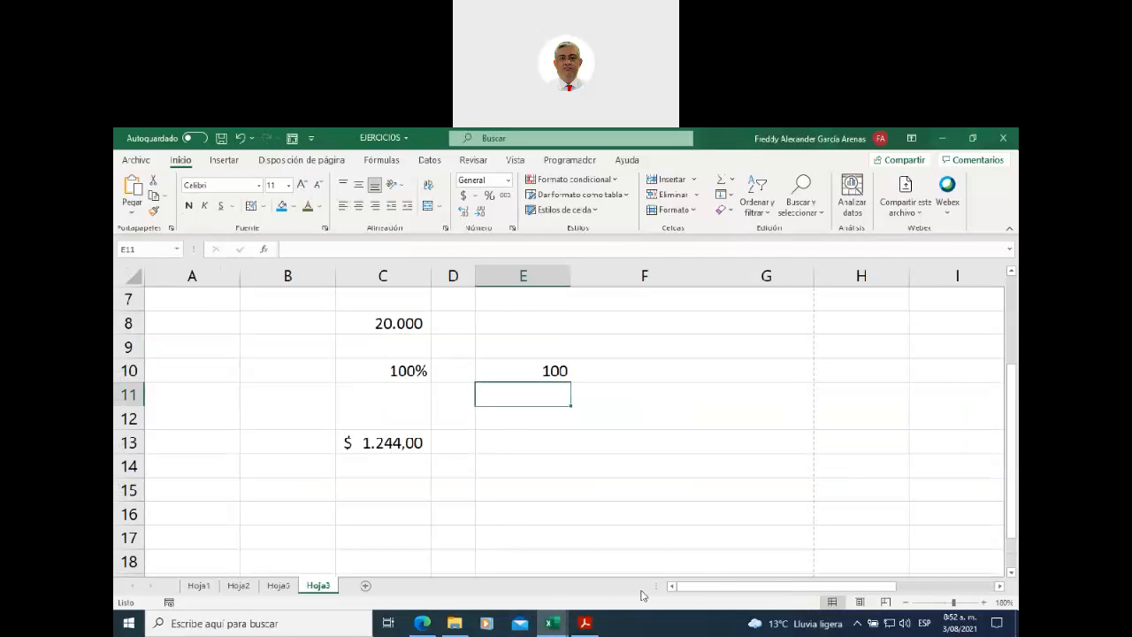
drag(725, 585, 799, 585)
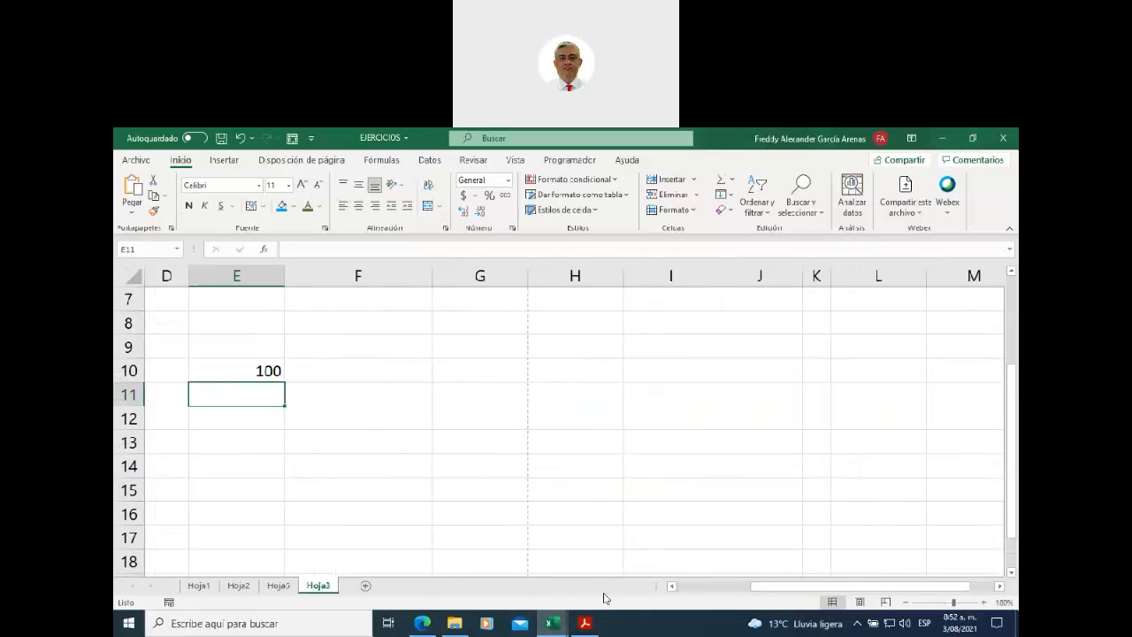
click(671, 585)
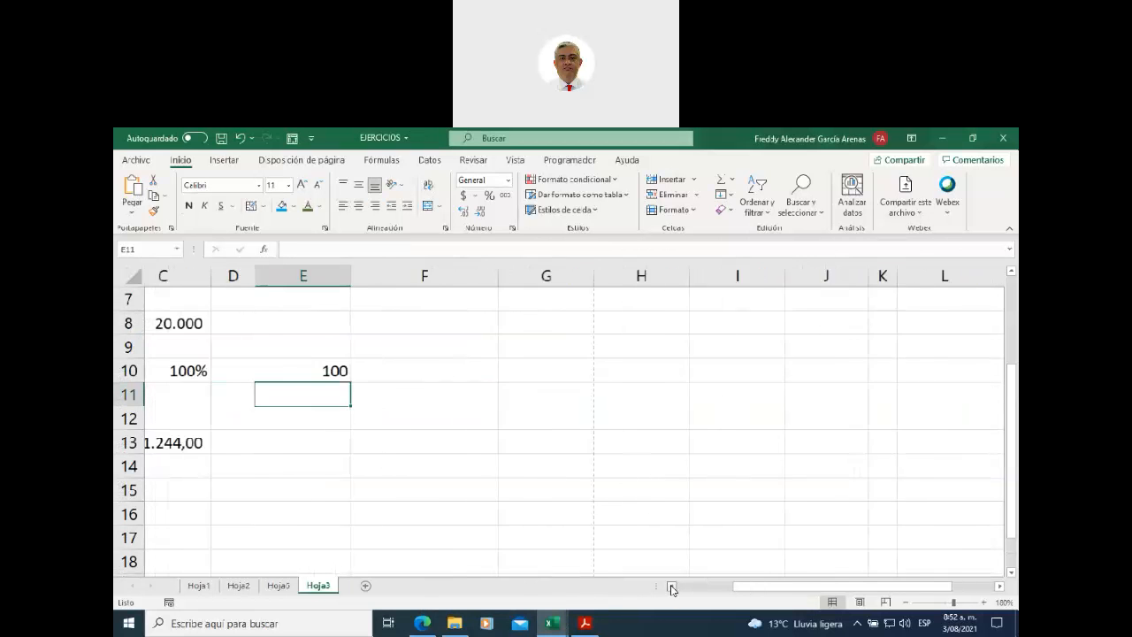
click(314, 370)
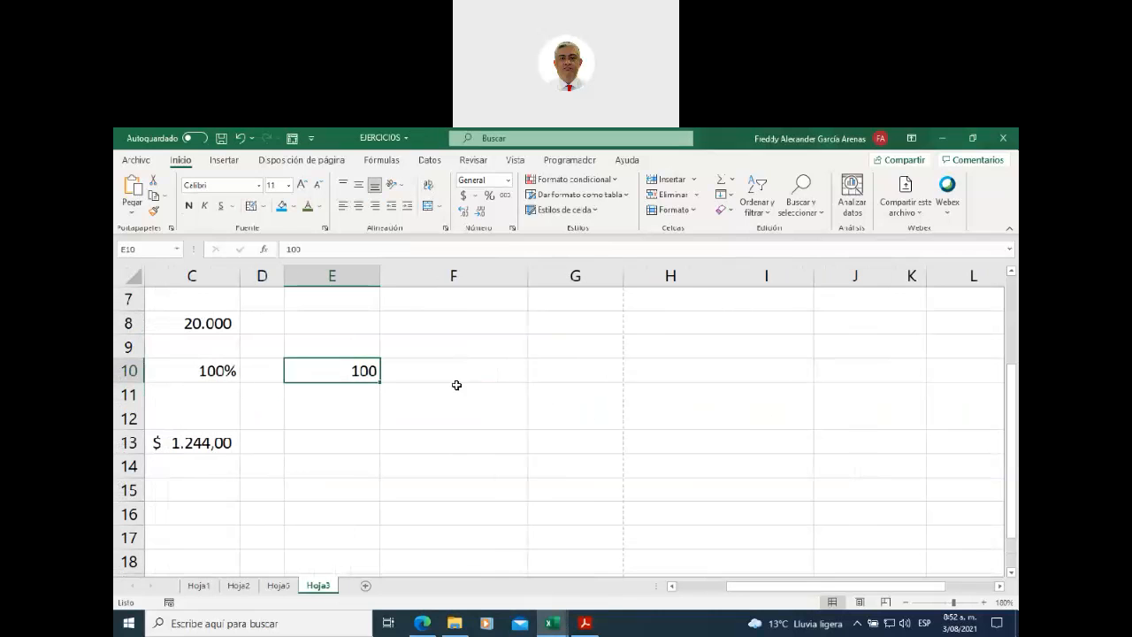
click(508, 180)
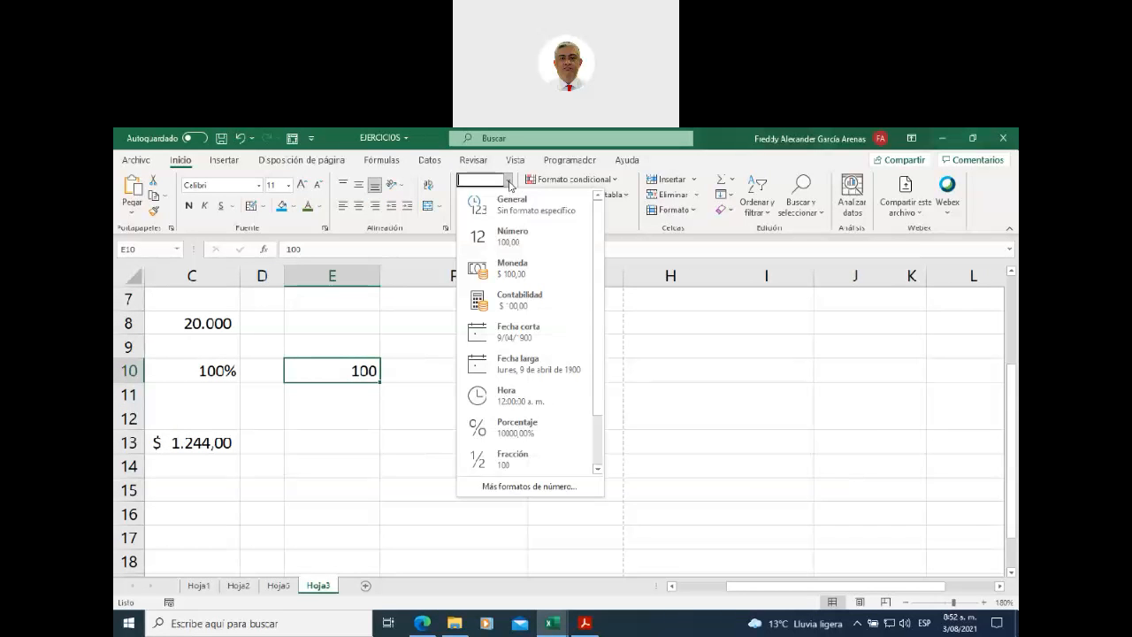
click(513, 487)
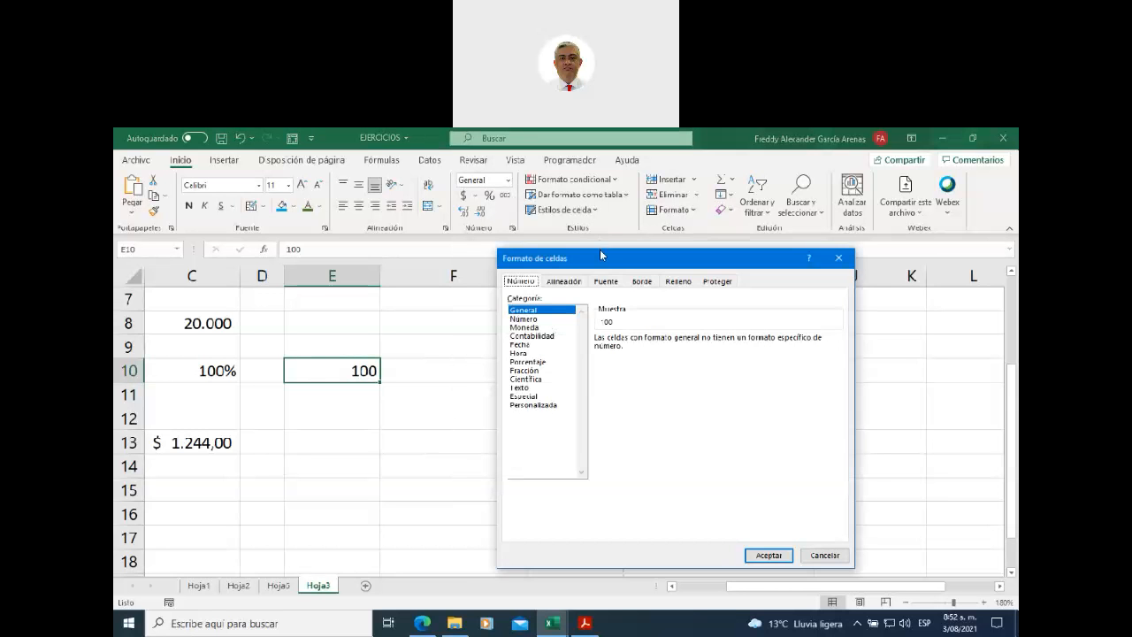
drag(600, 257, 520, 216)
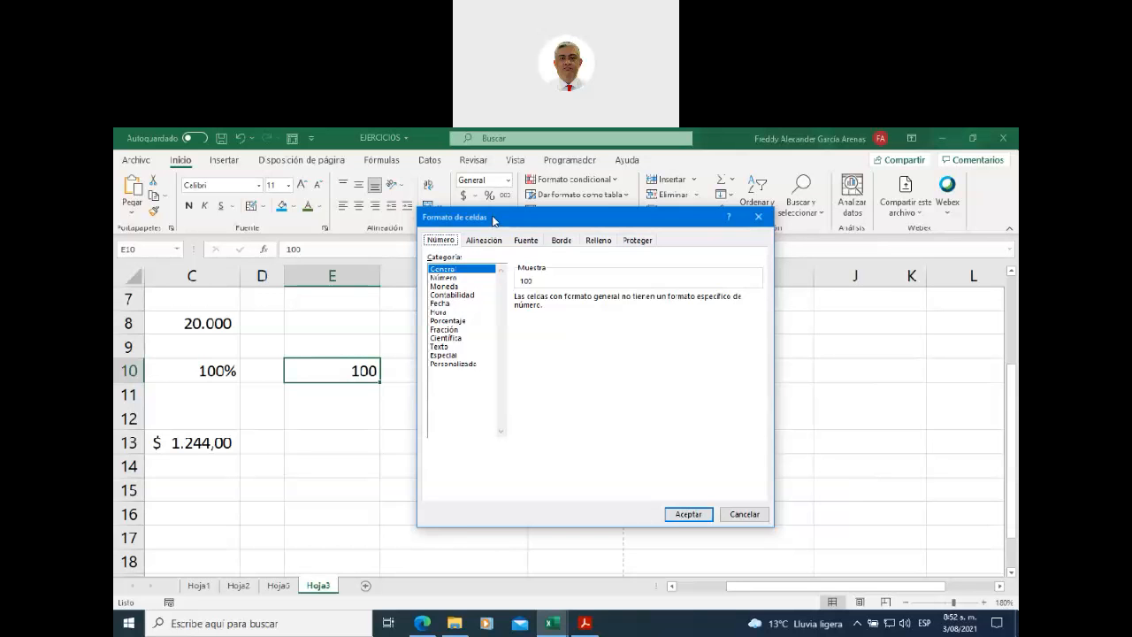
click(447, 278)
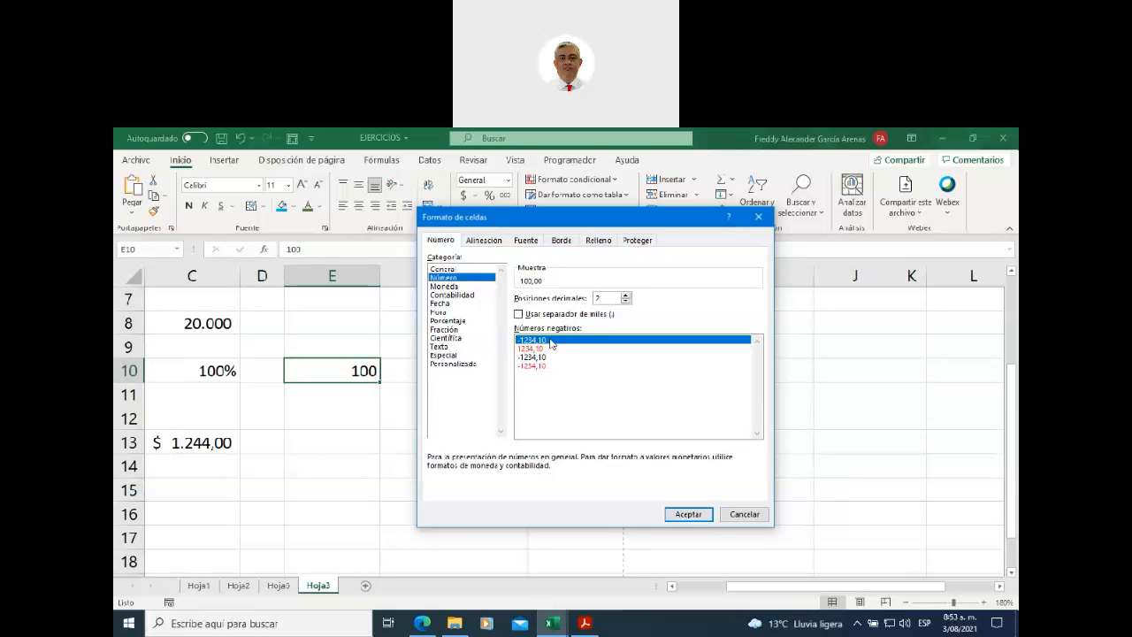
- Apply Número with red negatives, 6 decimals and thousands separator, showing 100,000000
click(535, 349)
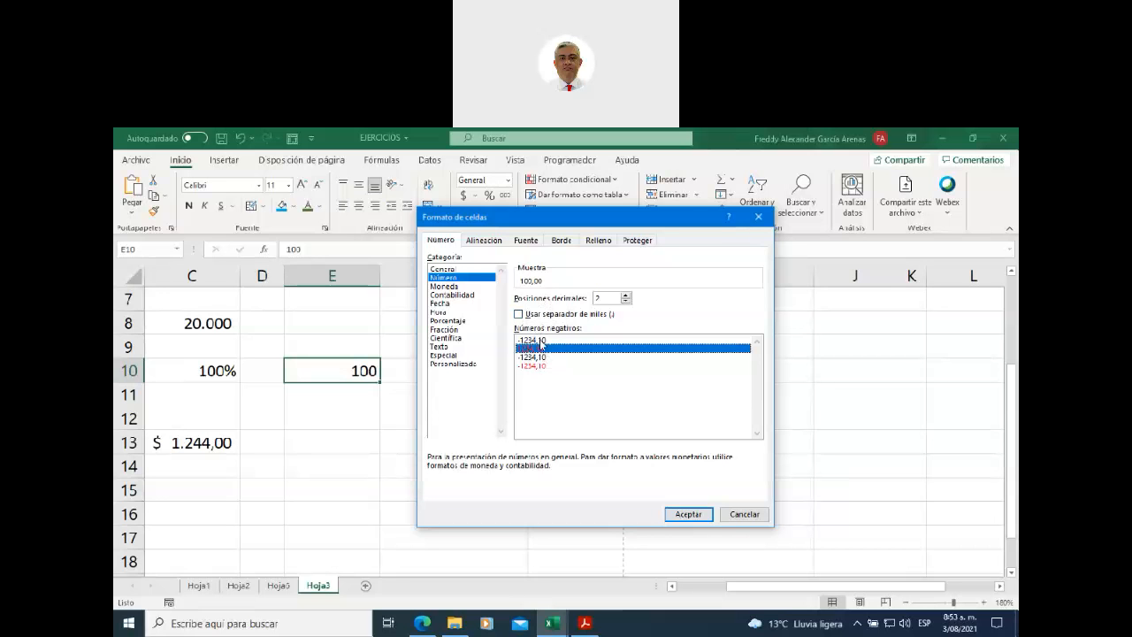
double_click(593, 297)
click(625, 296)
click(625, 295)
click(625, 296)
click(625, 296)
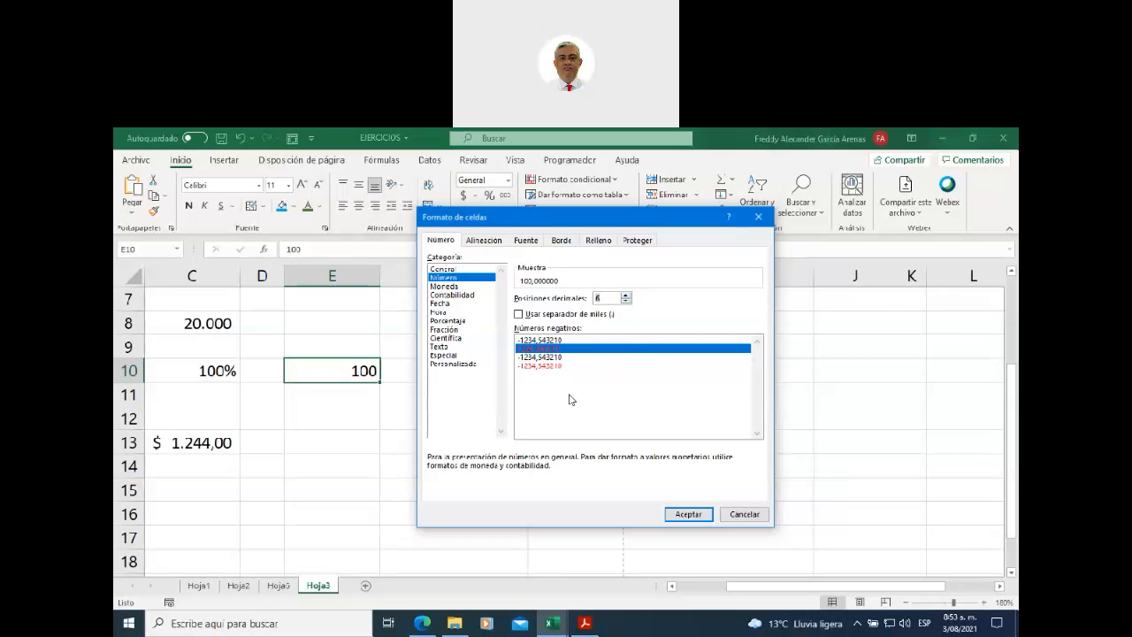
click(519, 315)
click(519, 315)
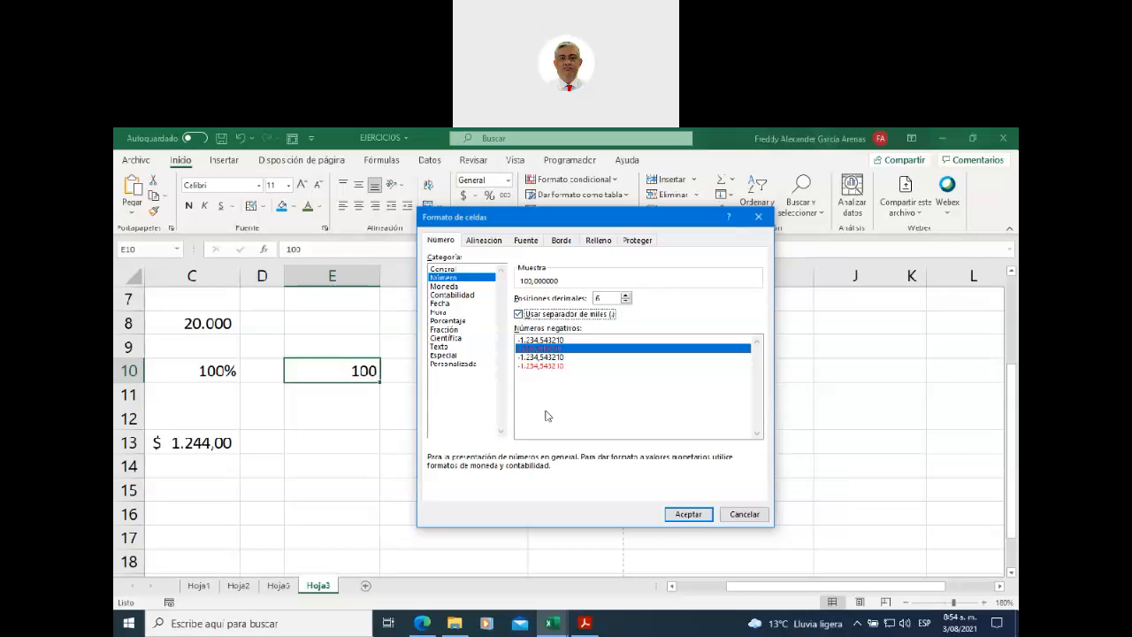
click(686, 514)
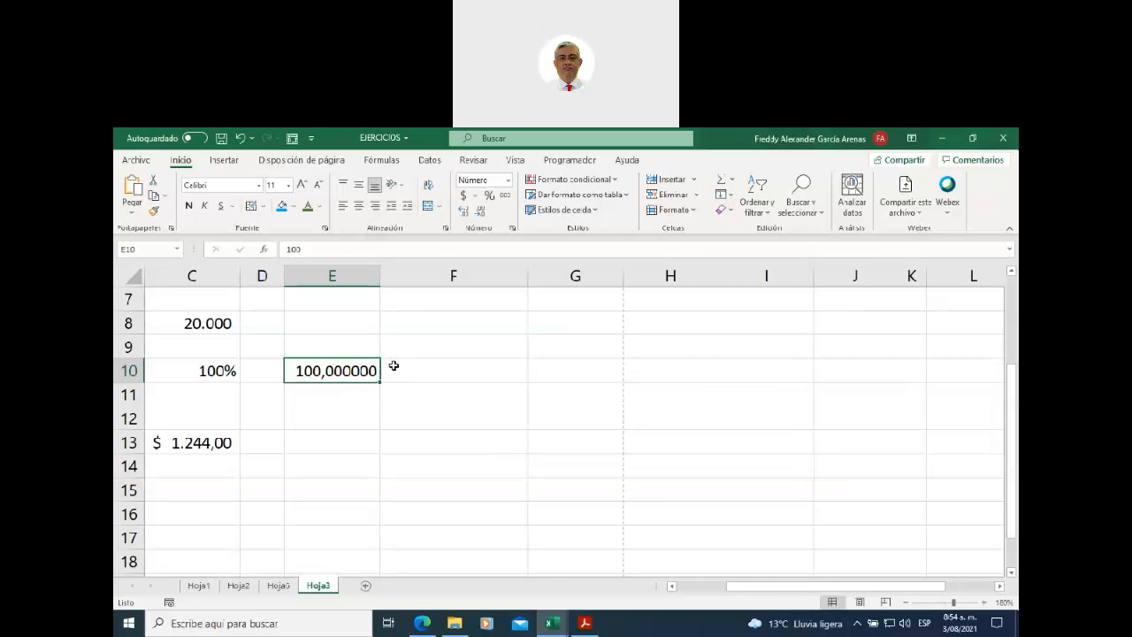
click(505, 182)
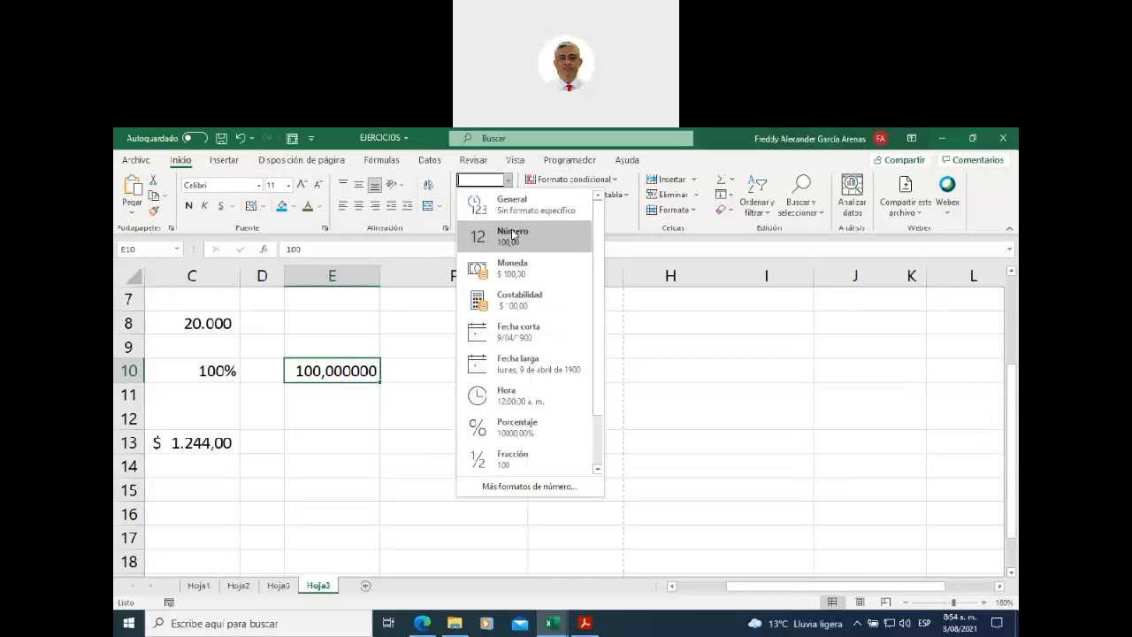
click(506, 486)
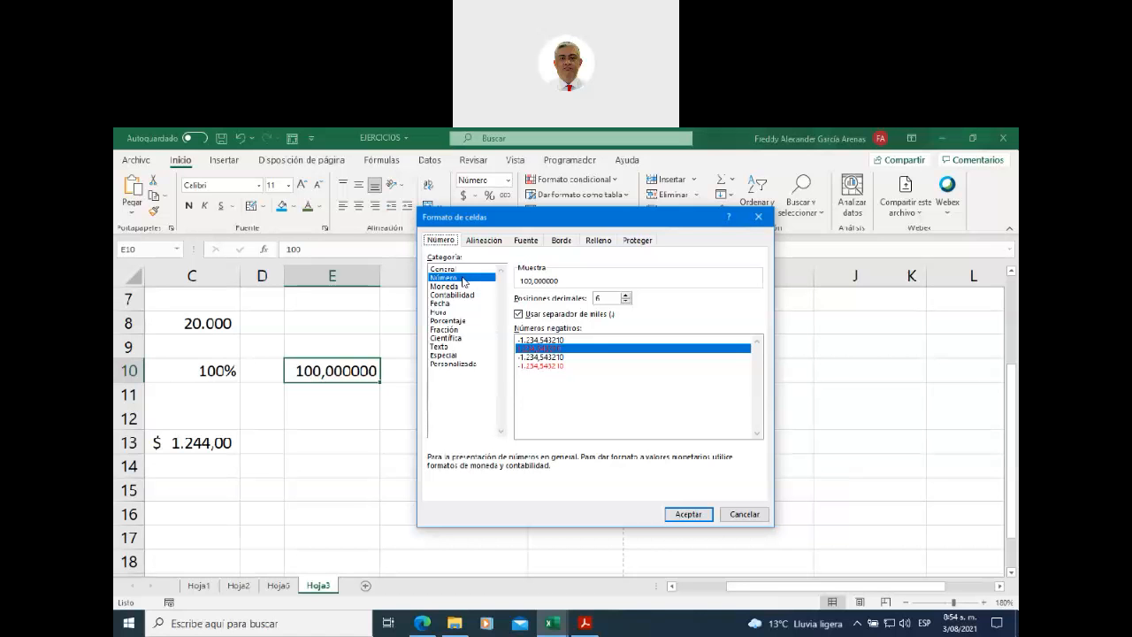
click(462, 364)
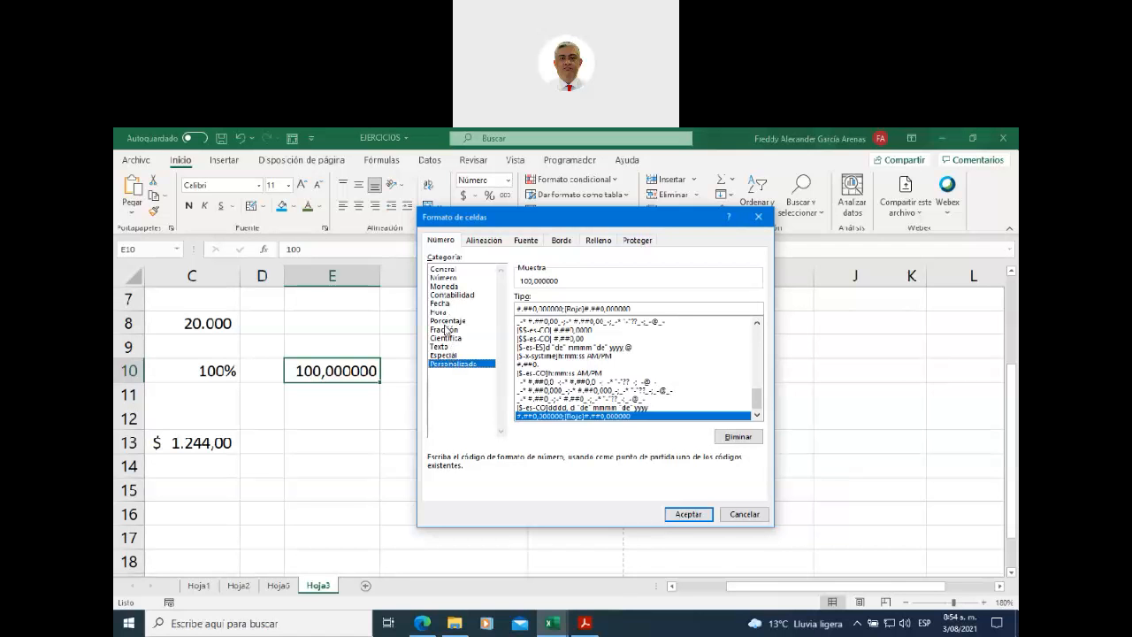
click(446, 277)
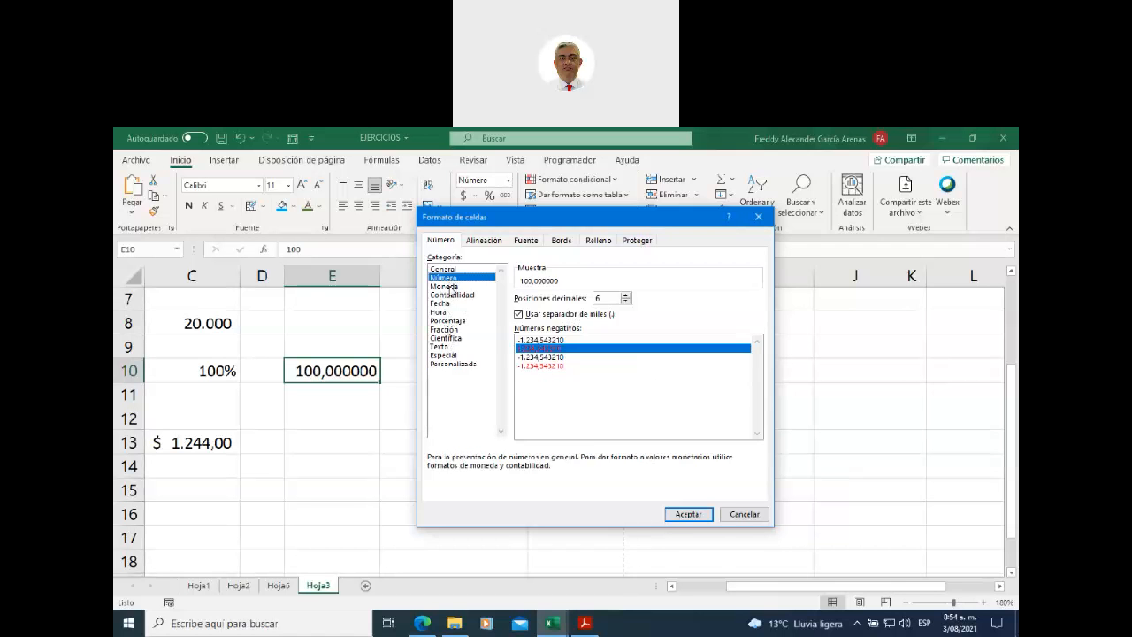
click(451, 286)
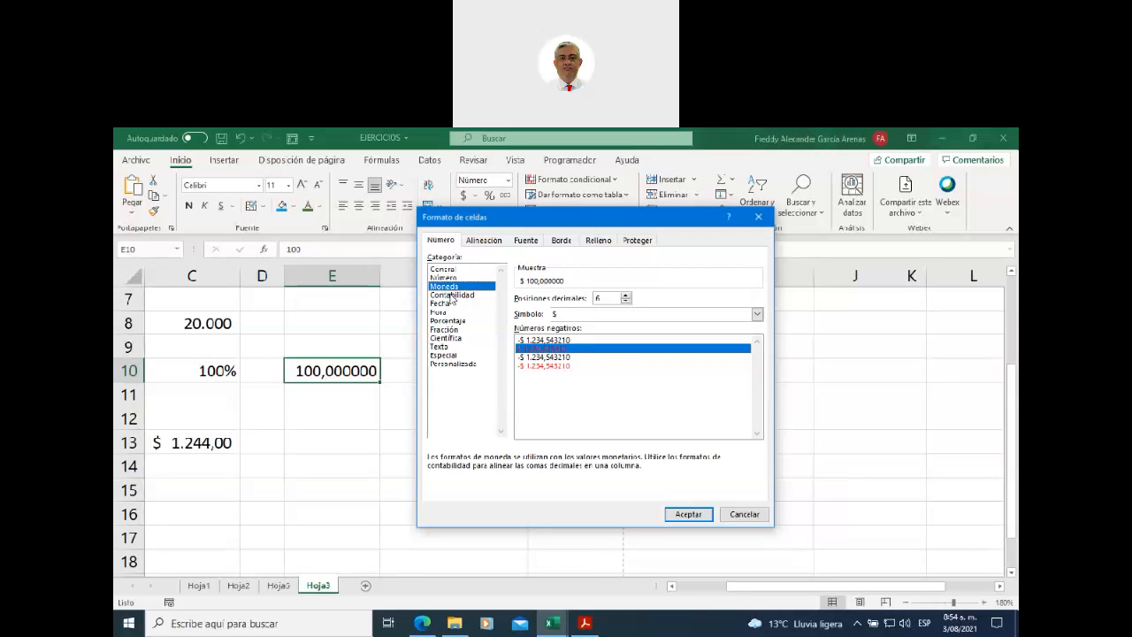
click(452, 296)
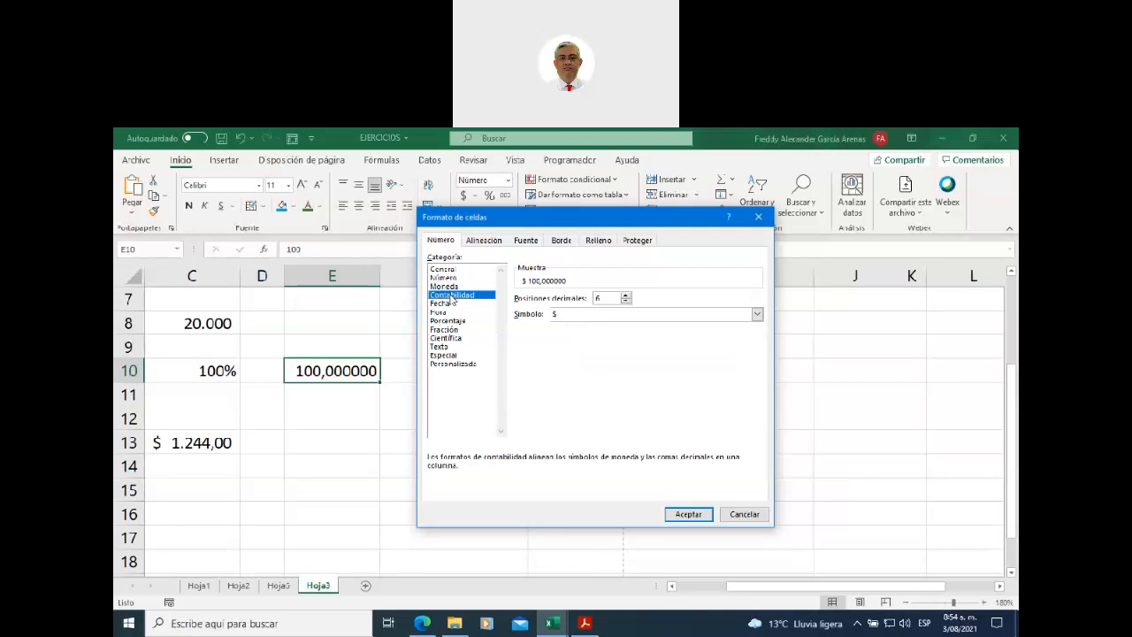
click(455, 365)
drag(756, 399, 754, 325)
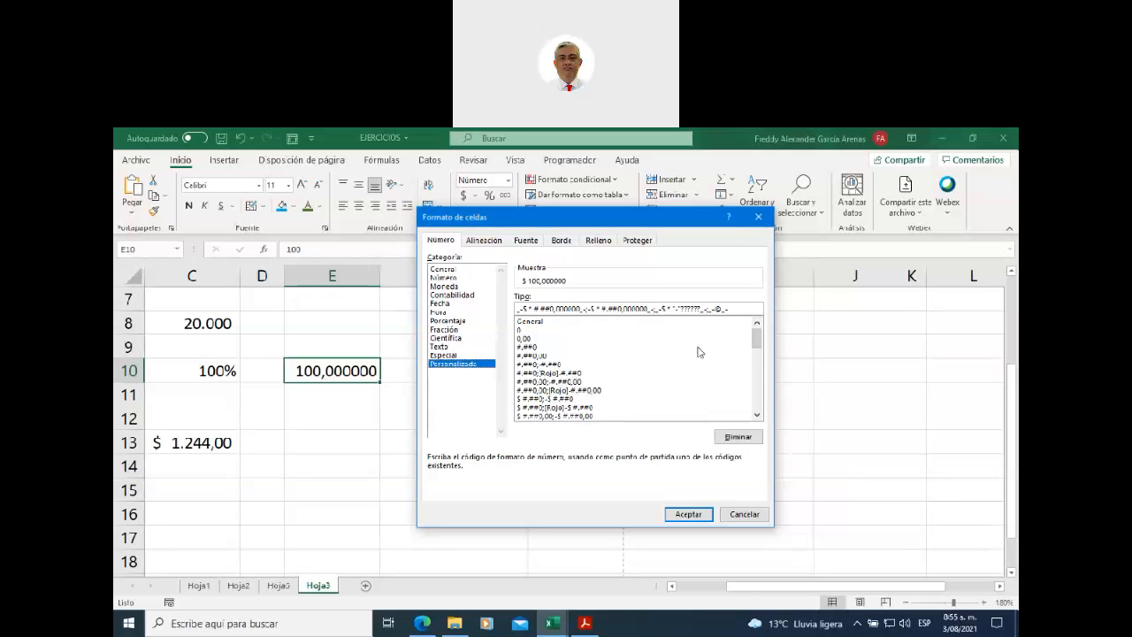
drag(756, 338, 756, 353)
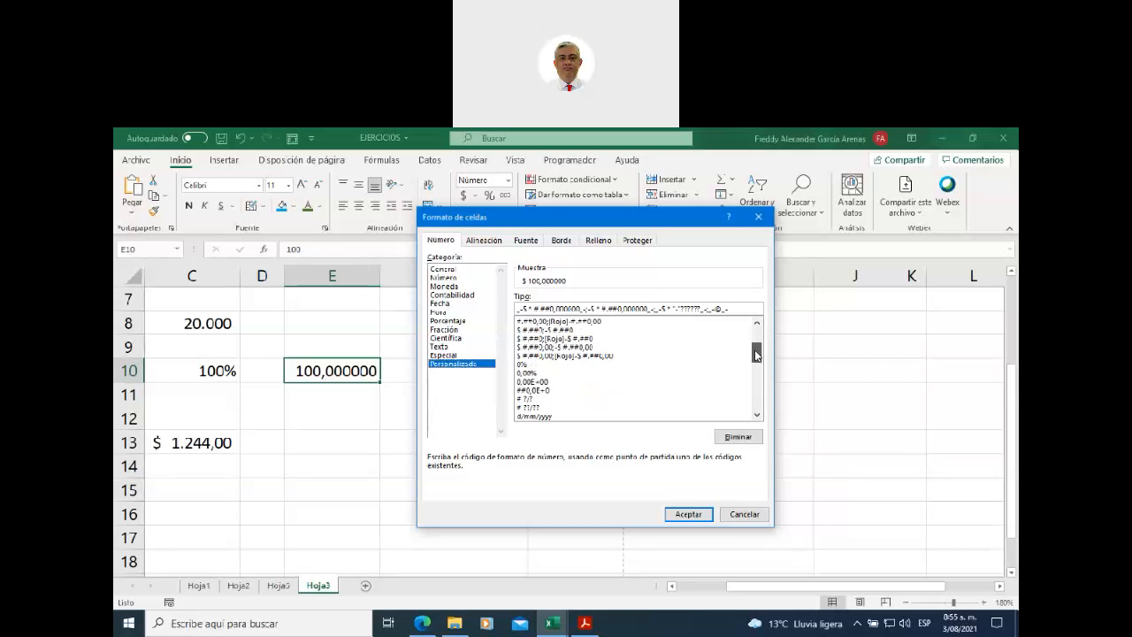
click(524, 365)
drag(756, 352, 756, 361)
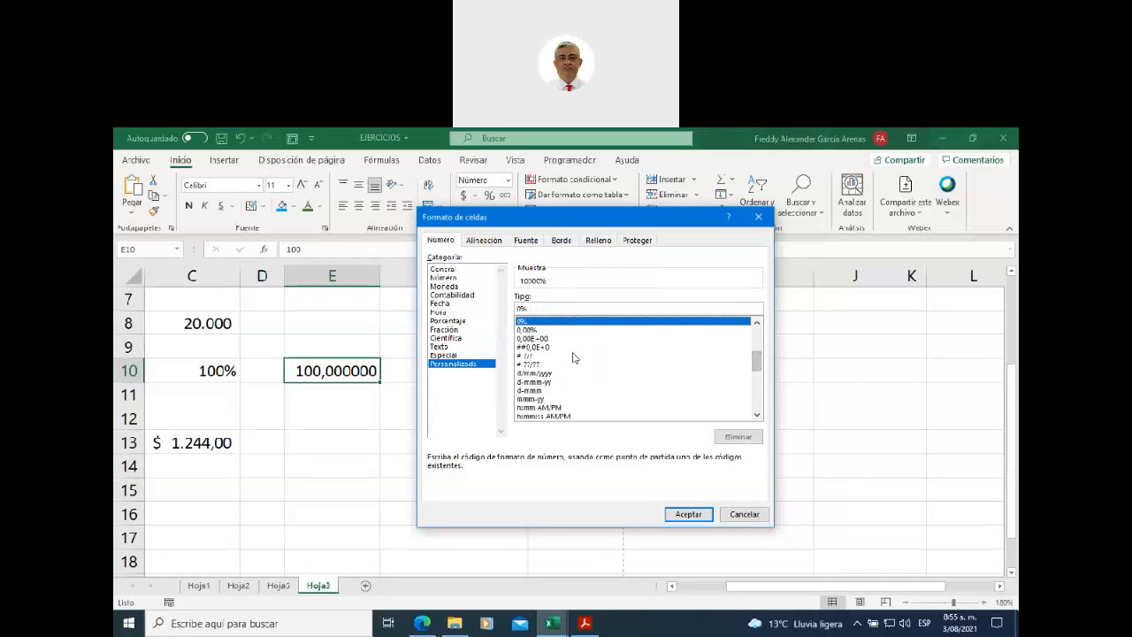
click(548, 373)
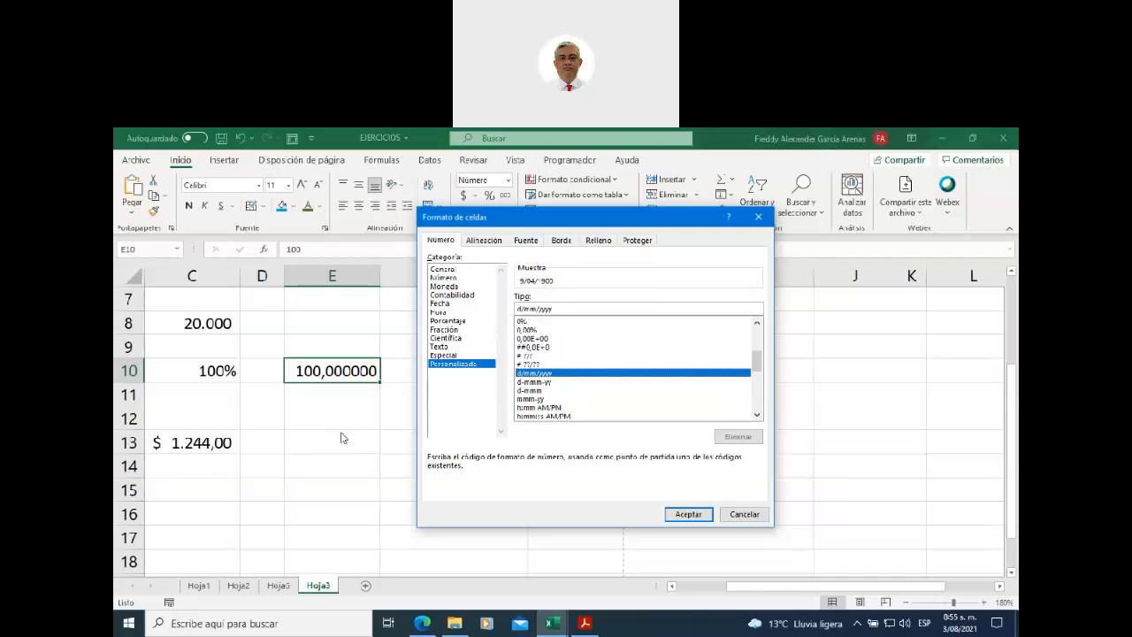
- Enter the number 12445555 in cell F12
click(746, 515)
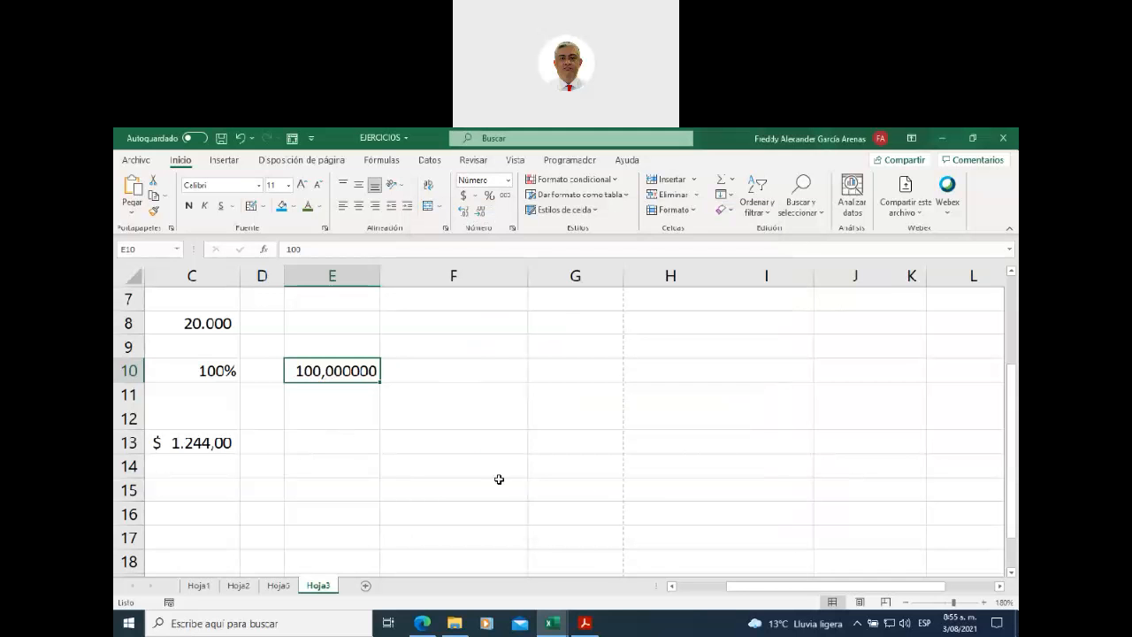
click(438, 421)
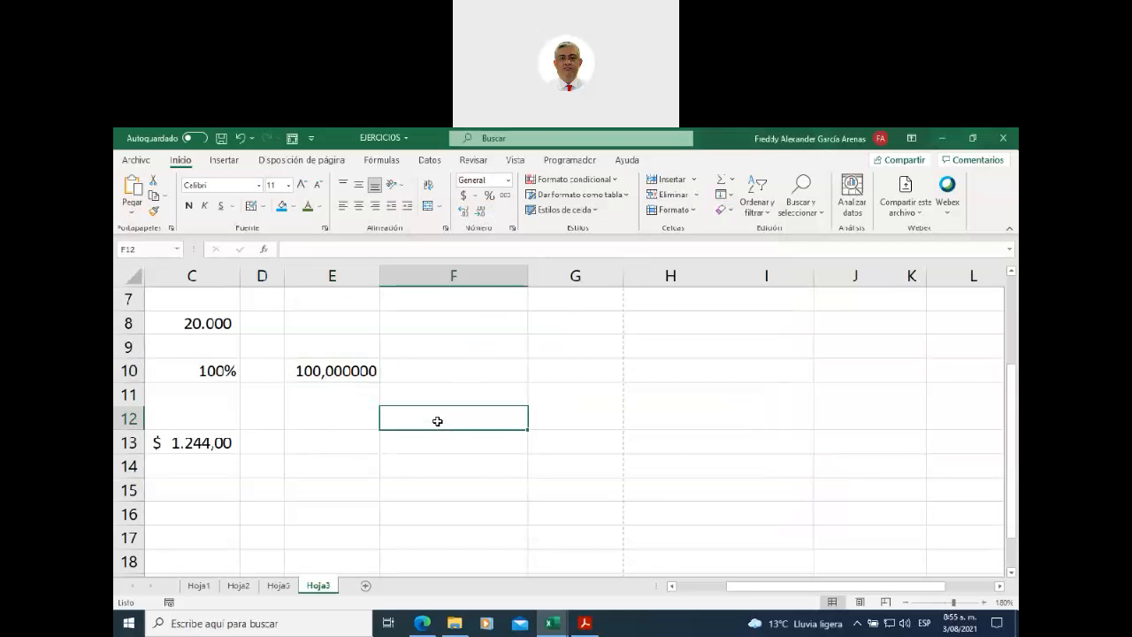
text(12445555)
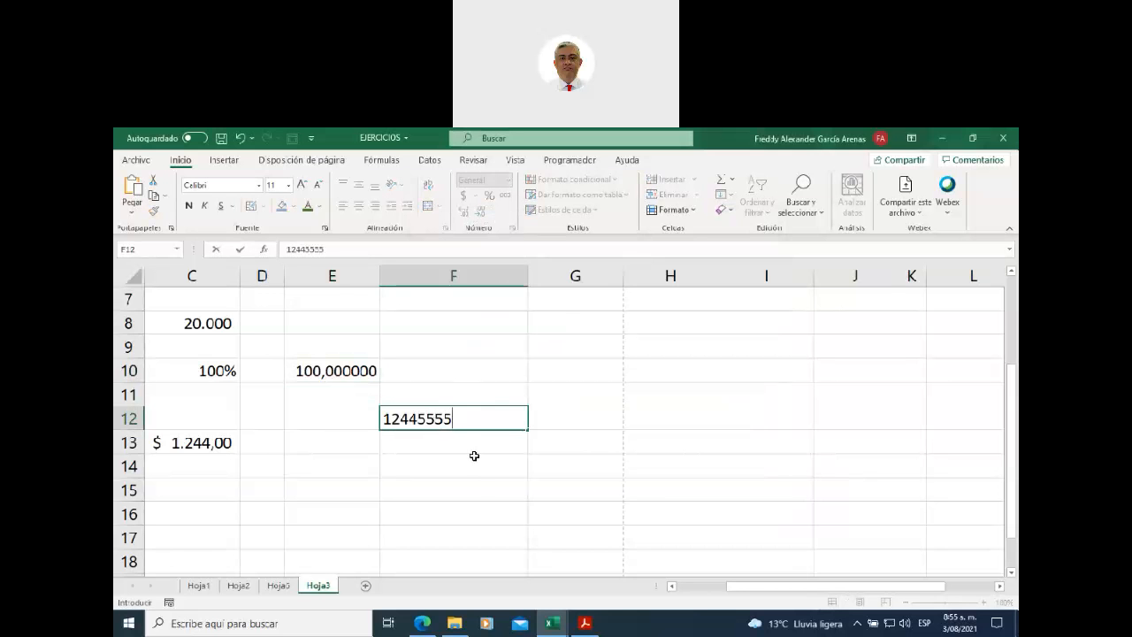
drag(474, 457, 459, 421)
click(460, 421)
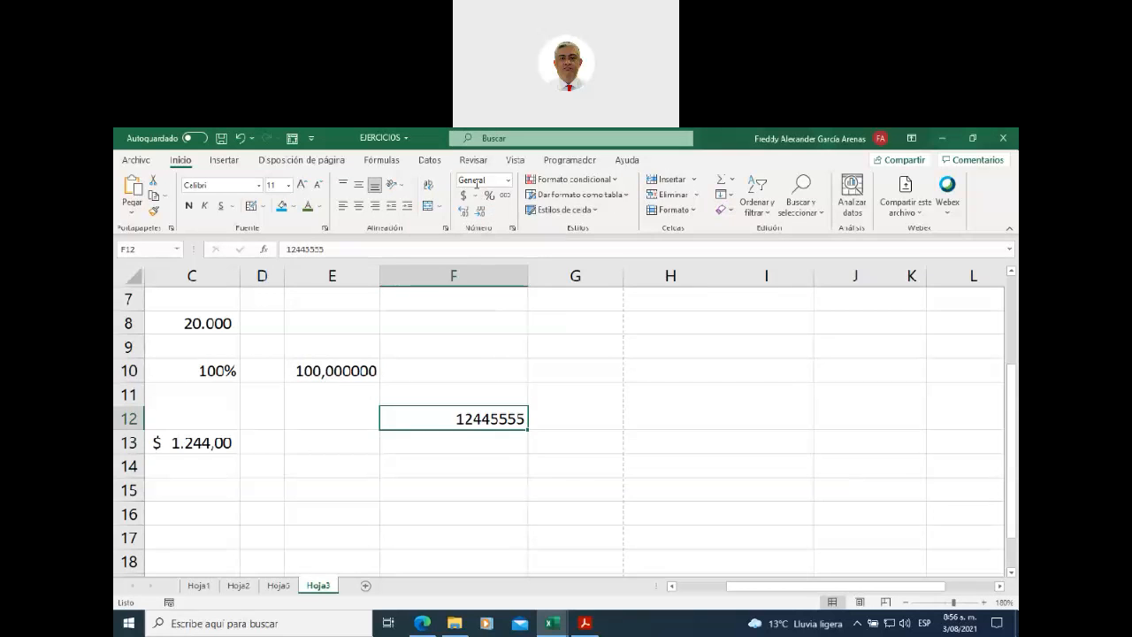
- Format F12 as Fecha corta, widen column F, then apply Fecha larga and begin shortening it
click(508, 182)
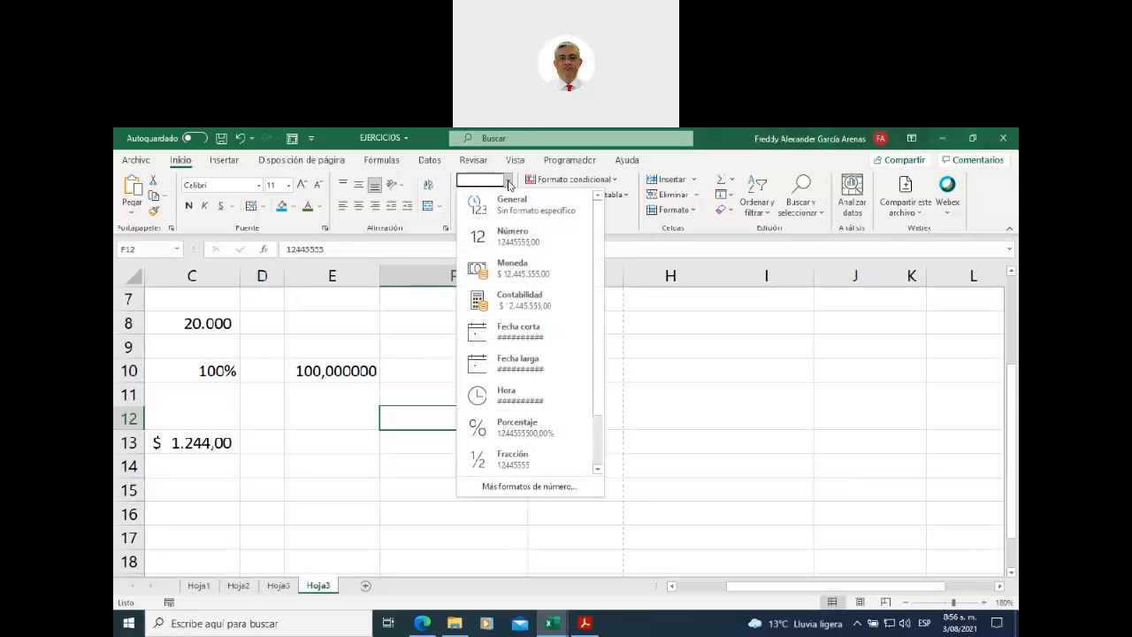
click(510, 334)
mouse_move(528, 280)
mouse_down()
mouse_move(588, 278)
mouse_move(533, 265)
mouse_up()
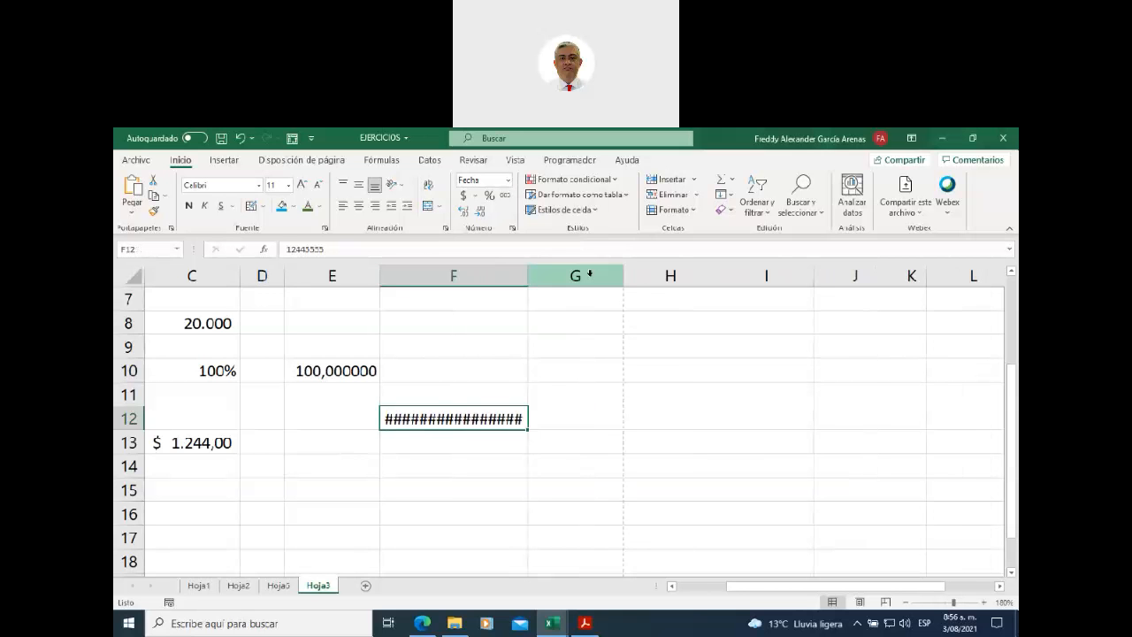
click(508, 180)
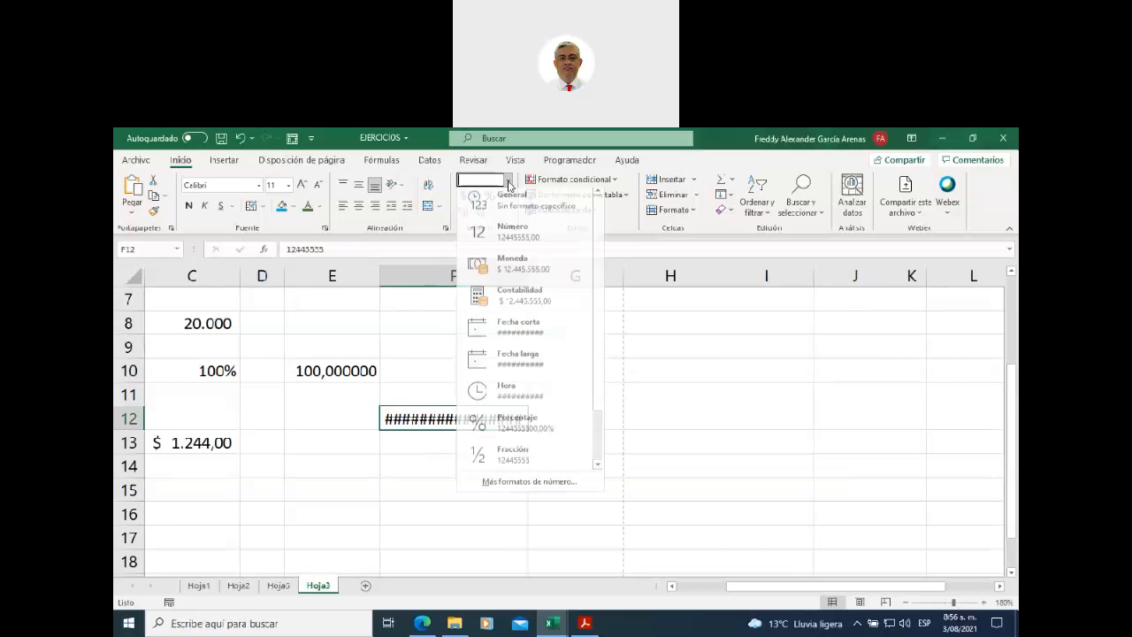
click(515, 364)
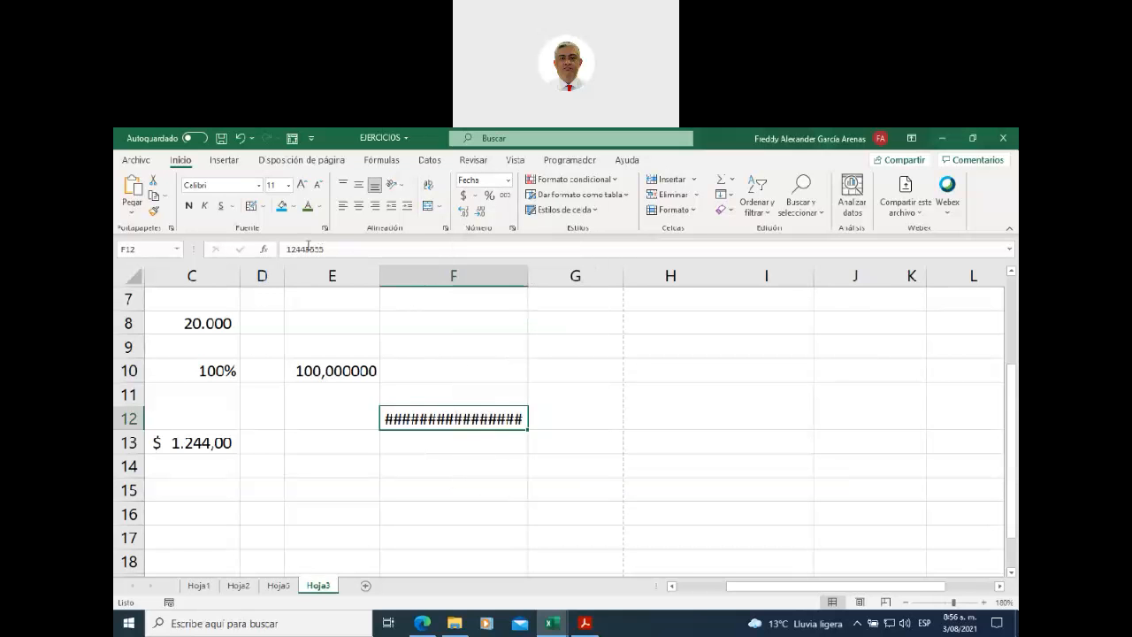
click(334, 249)
key(BackSpace)
key(BackSpace)
key(BackSpace)
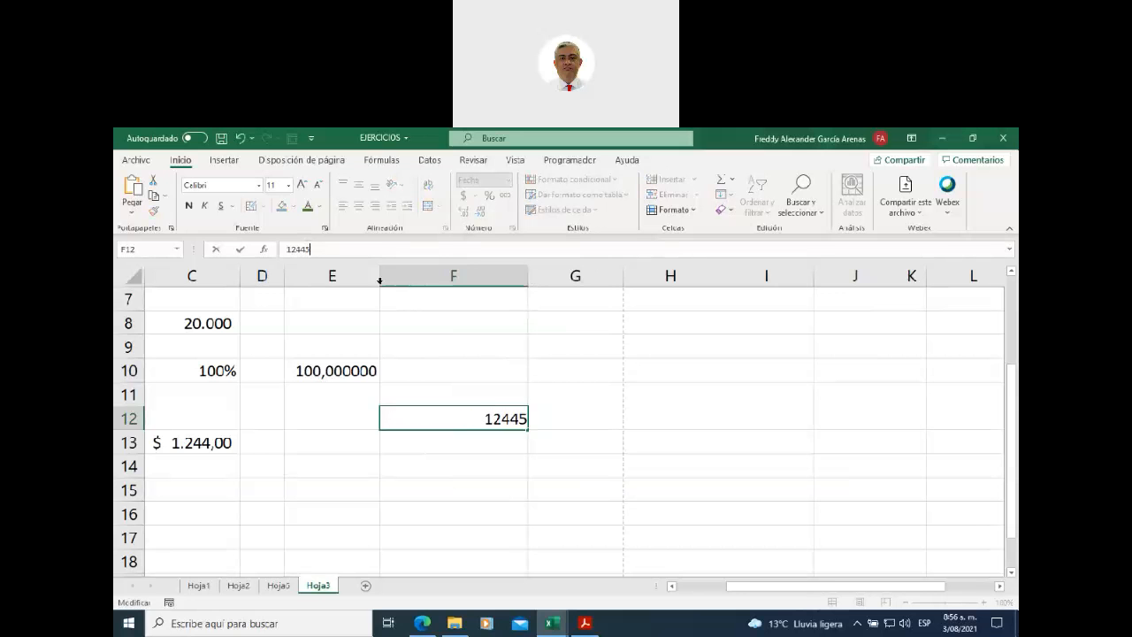
- Commit 12445 in F12 as a long date and widen column F to fit it
drag(561, 361, 549, 363)
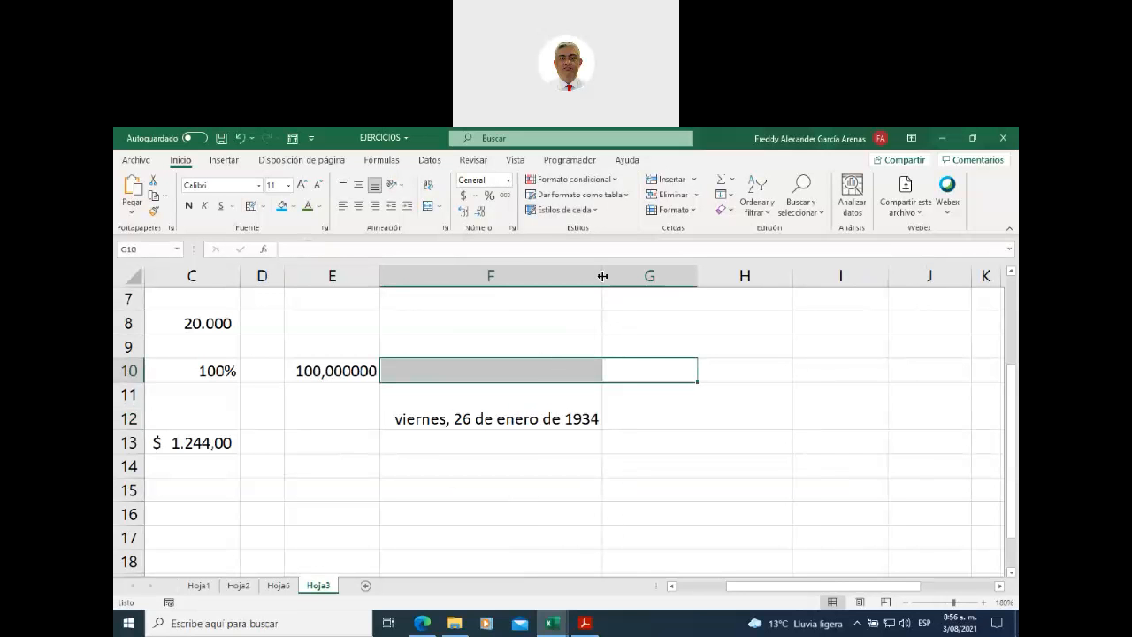
drag(602, 275, 620, 275)
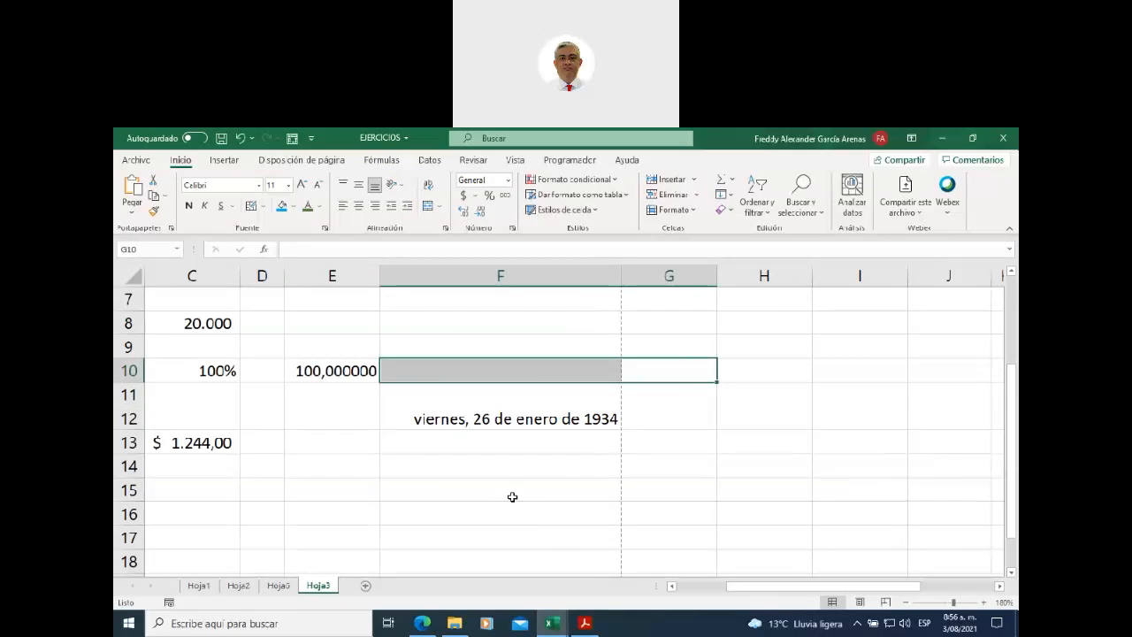
click(488, 417)
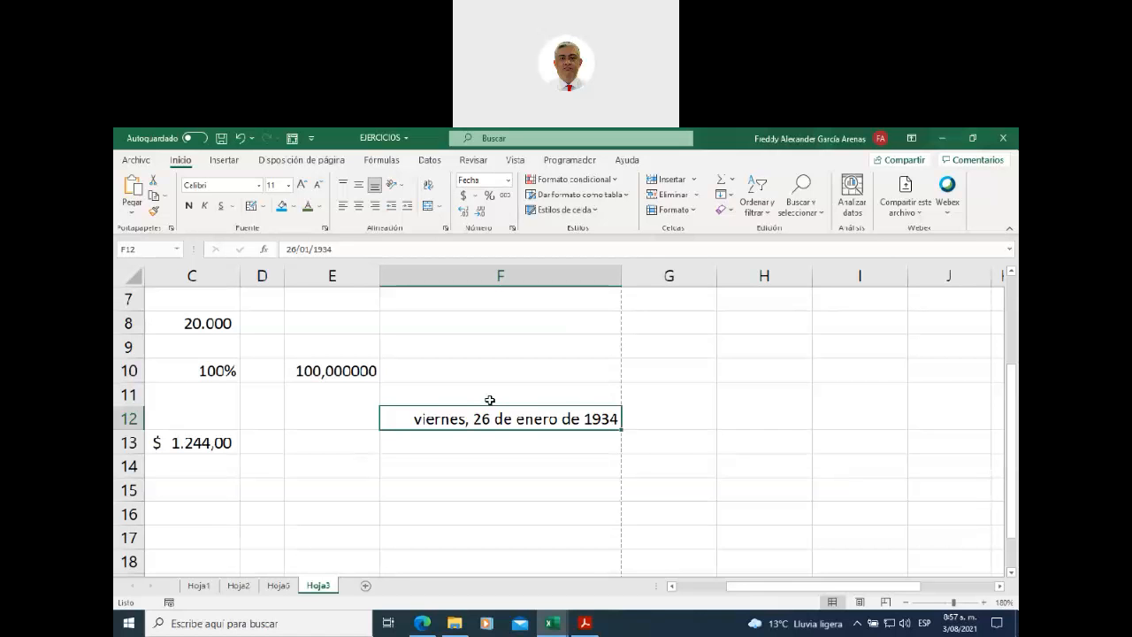
click(483, 464)
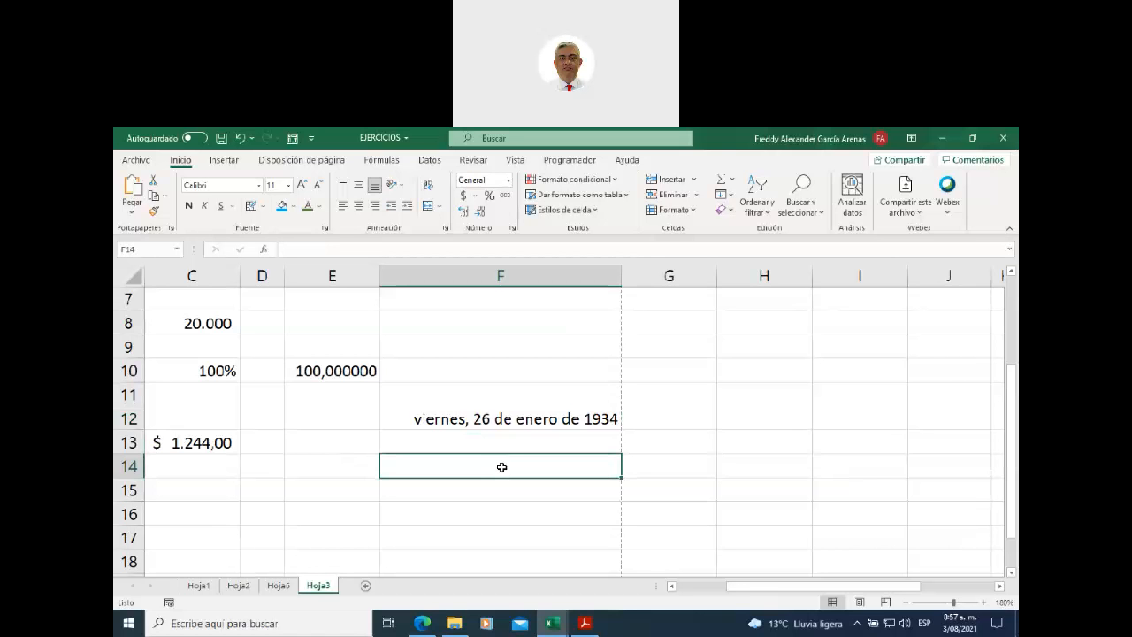
- Enter the date 03/08/2021 in F14 and check its automatic Fecha format
text(03)
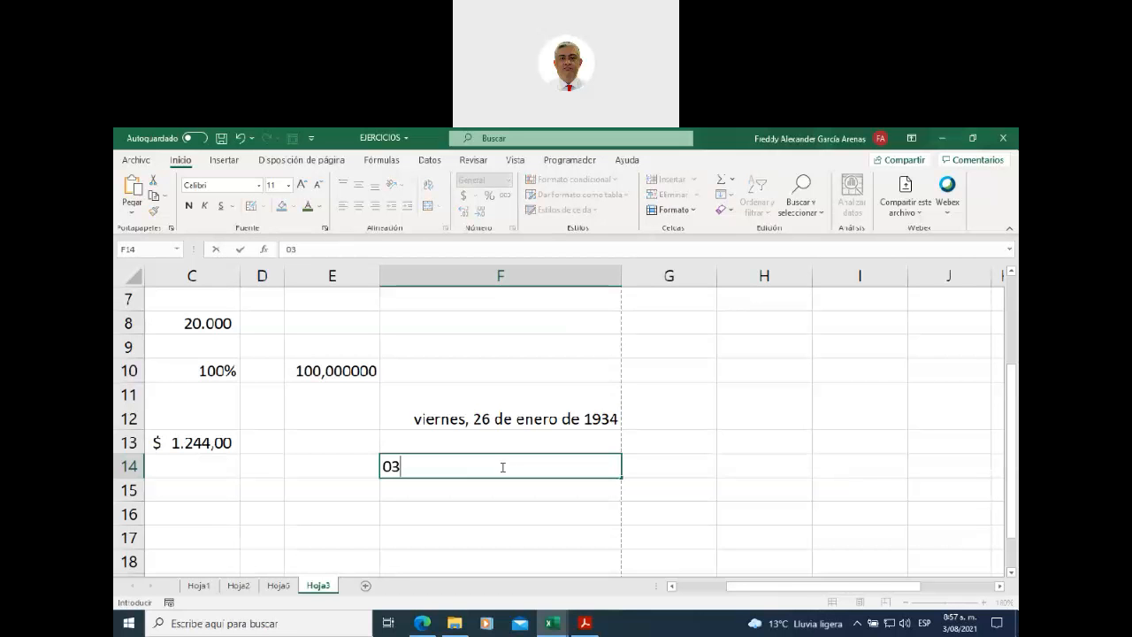
text(/)
text(08/2021)
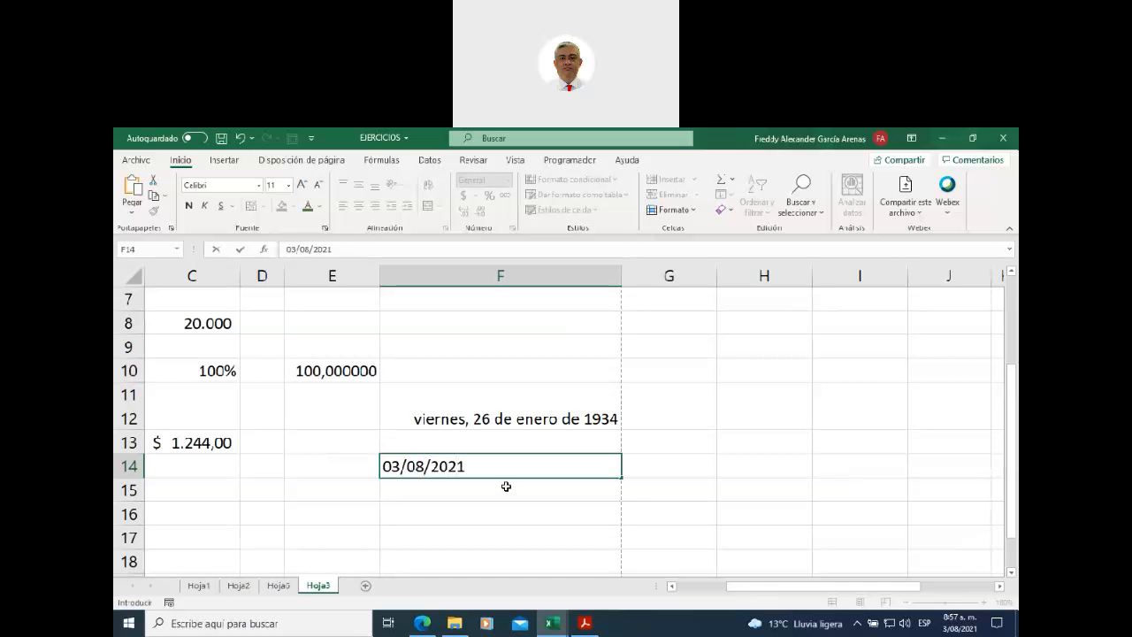
key(Return)
click(476, 466)
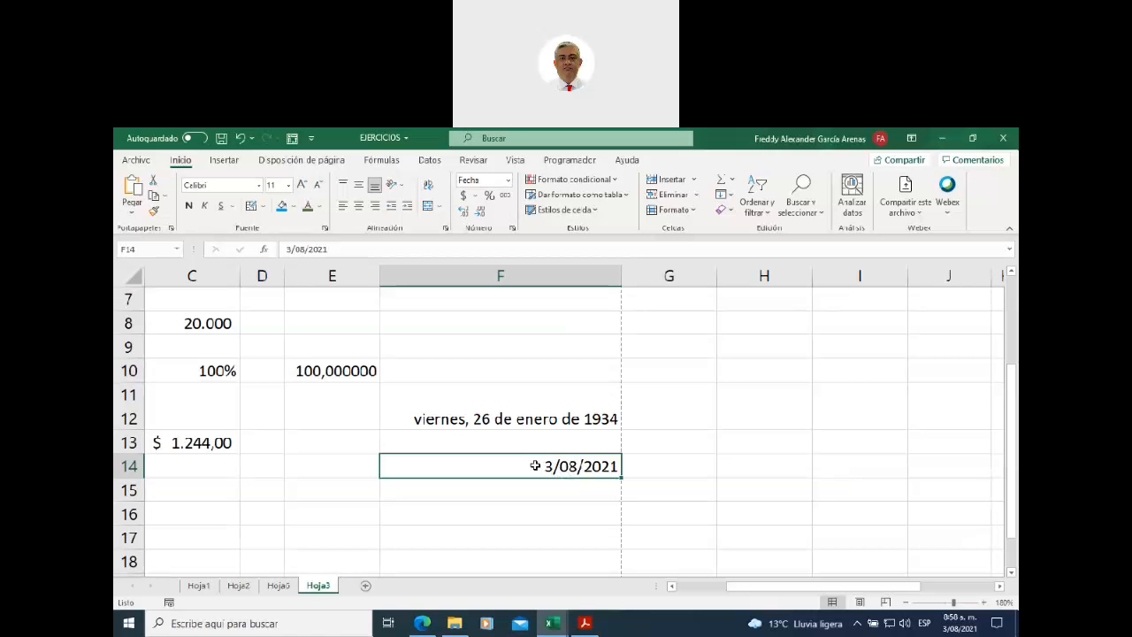
click(489, 178)
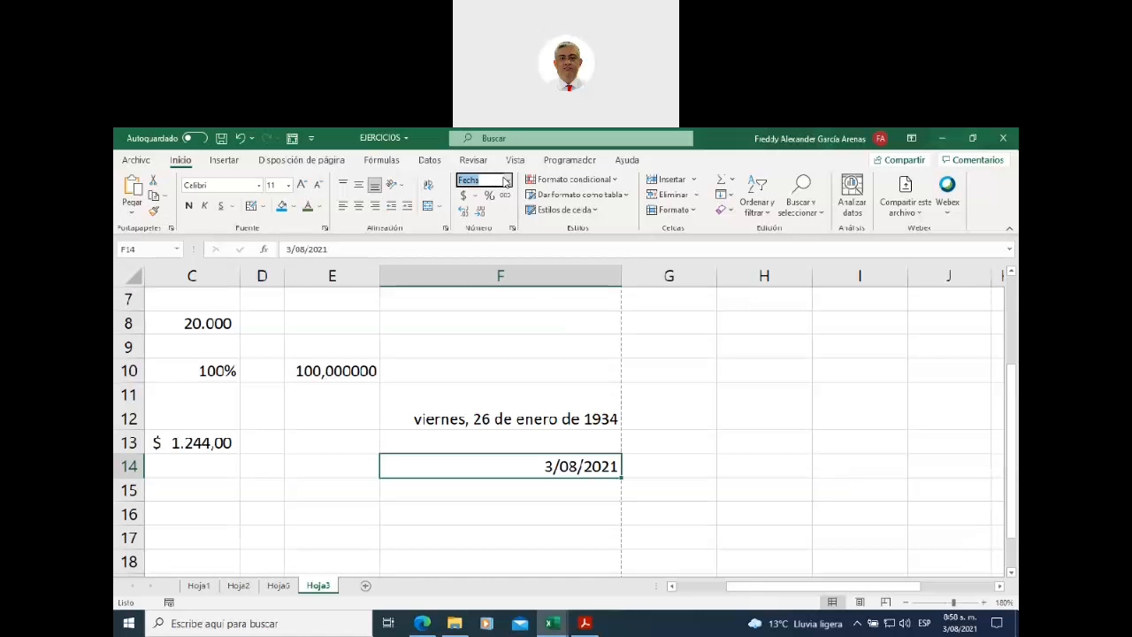
- Give F14 the custom d-mmm format via Más formatos de número so it shows 3-ago
key(BackSpace)
click(510, 180)
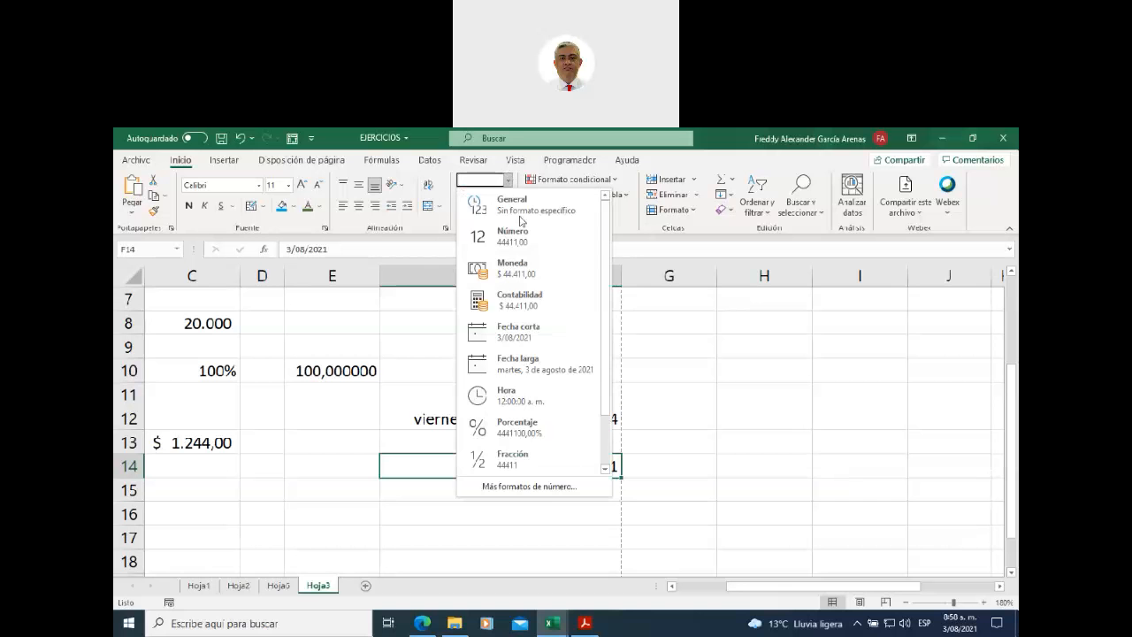
click(548, 487)
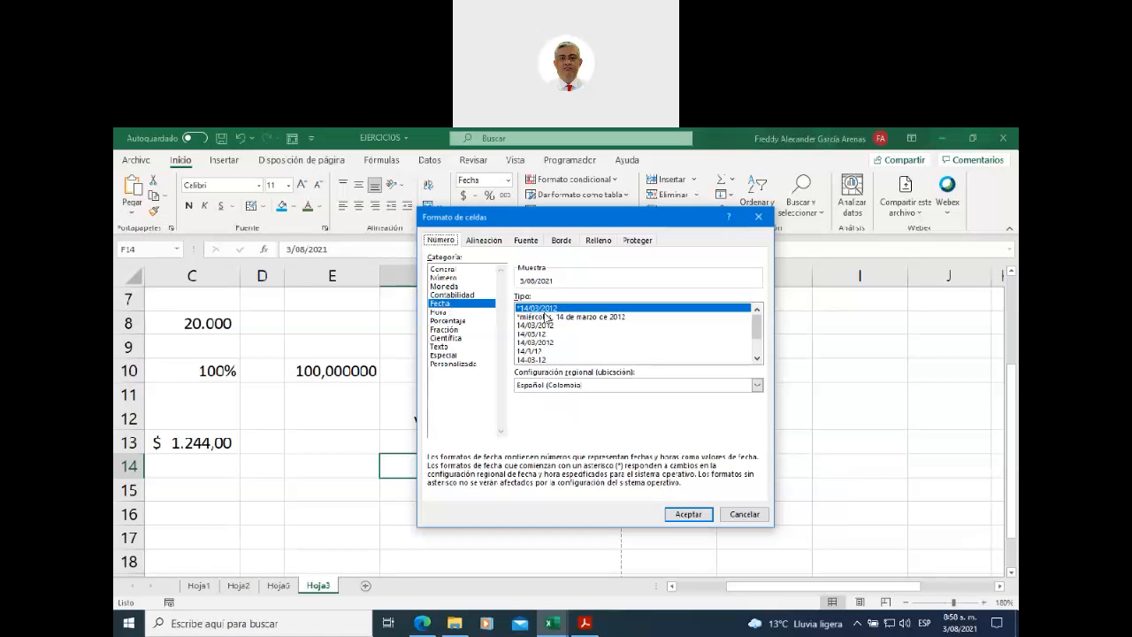
drag(757, 325, 762, 354)
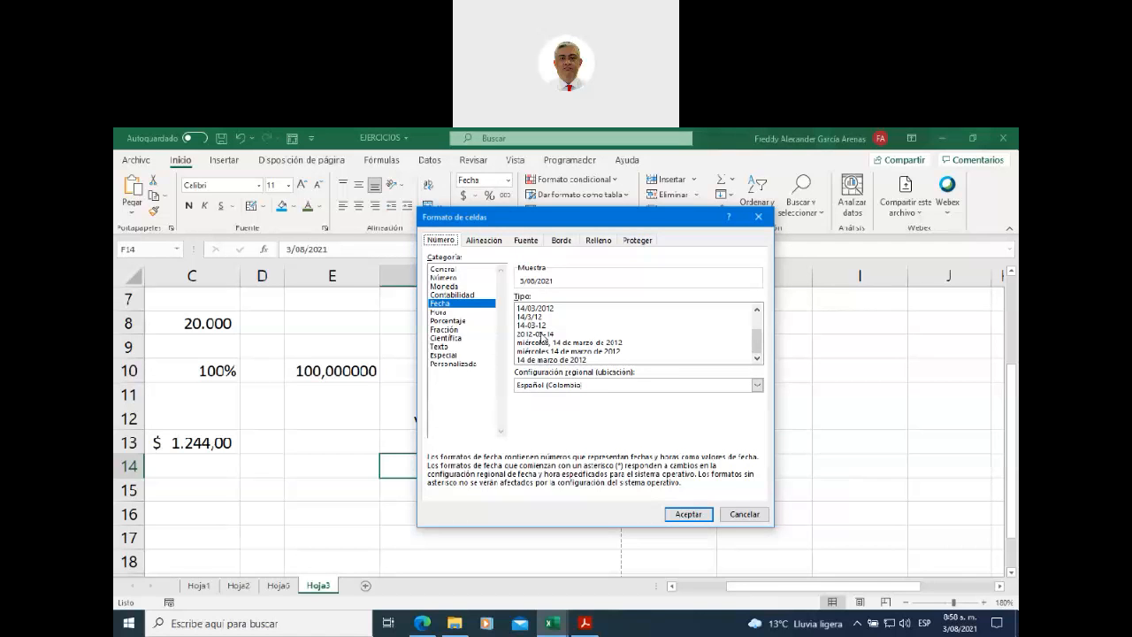
click(544, 337)
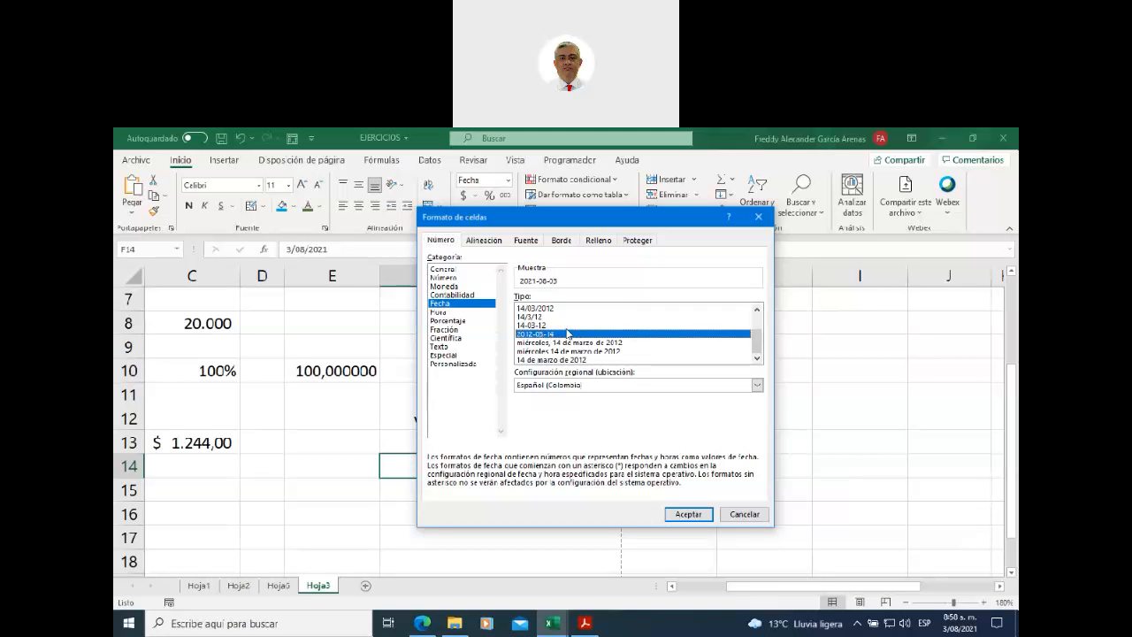
scroll(569, 333, up, 1)
scroll(569, 333, up, 1)
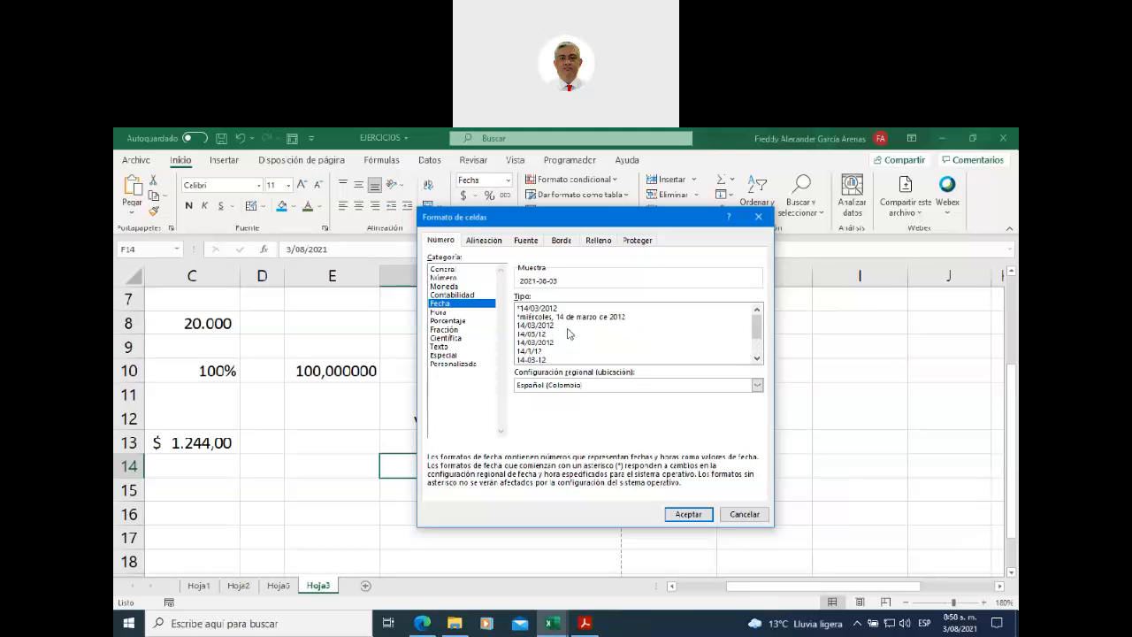
scroll(569, 333, down, 1)
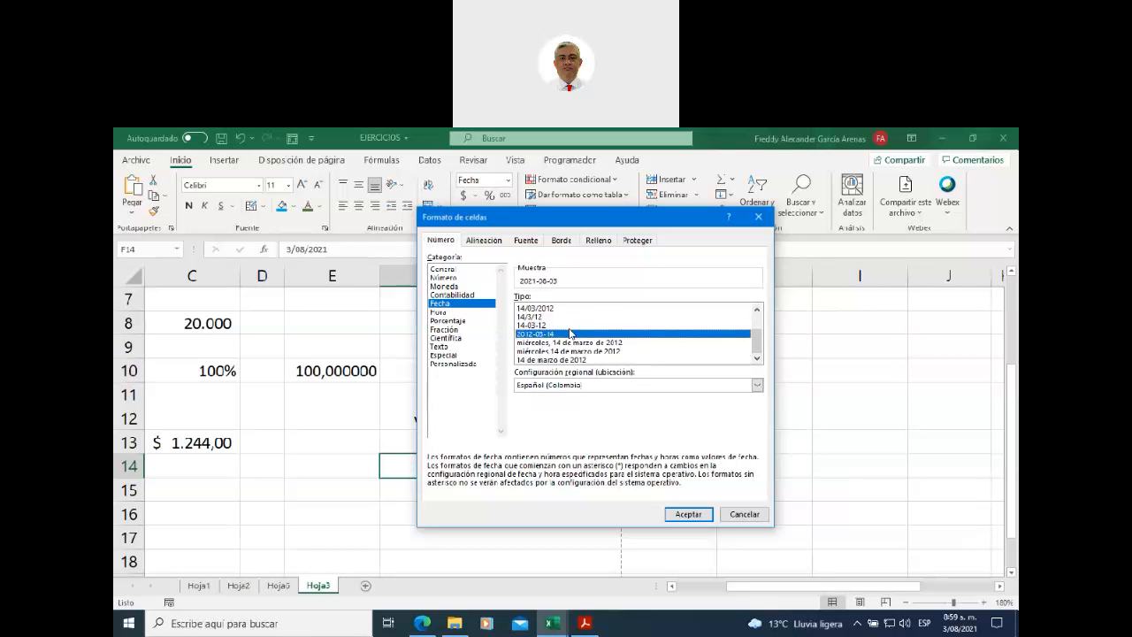
click(461, 363)
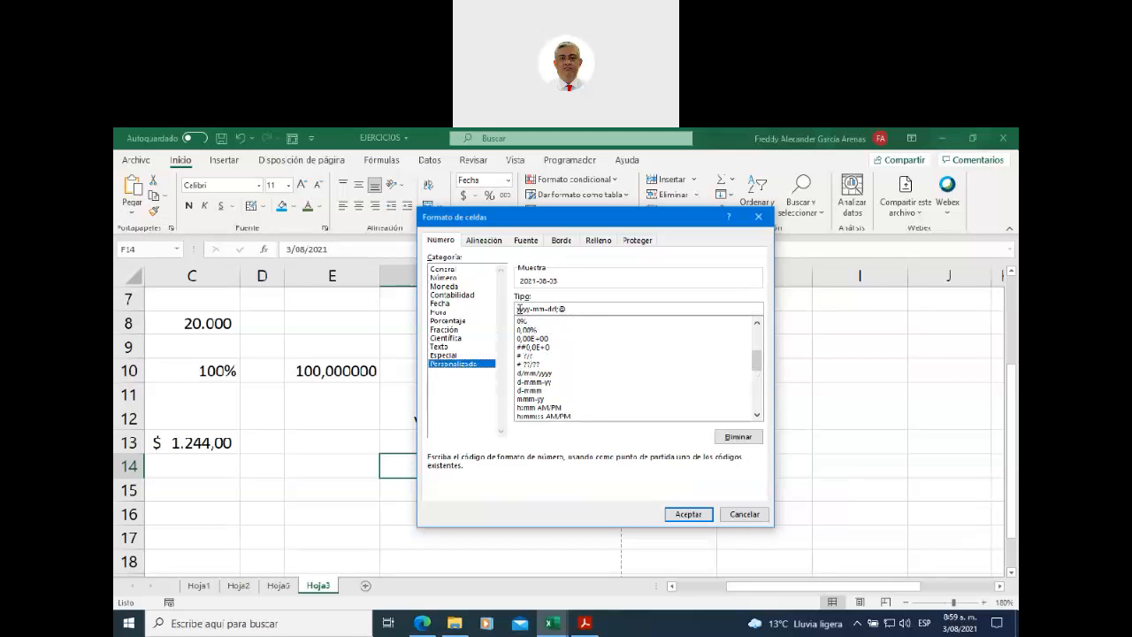
drag(516, 309, 568, 308)
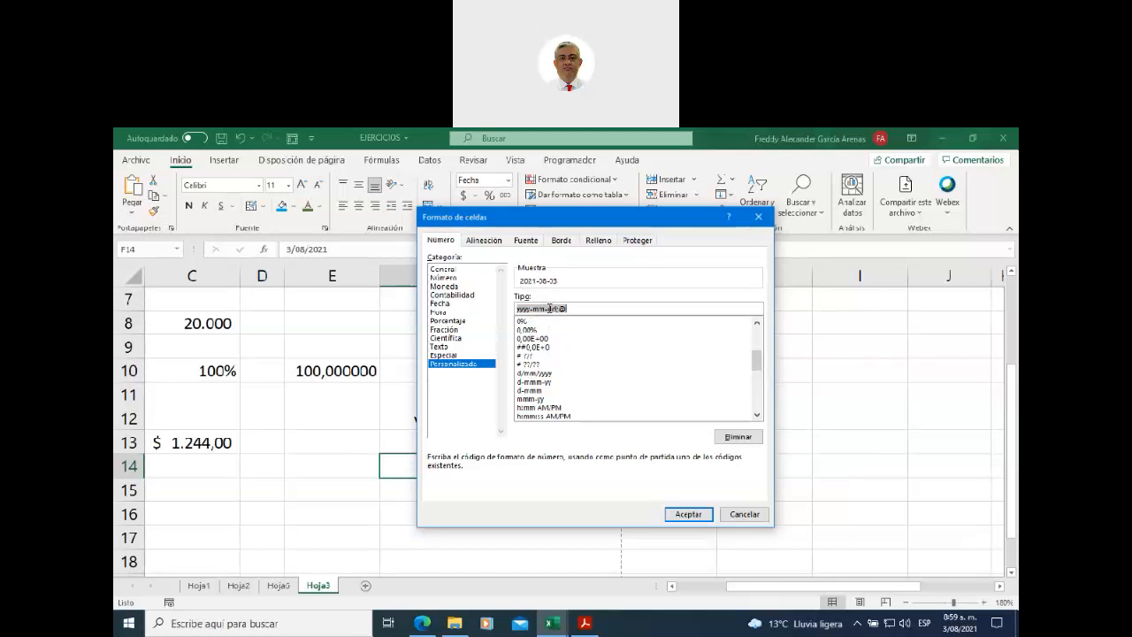
click(533, 390)
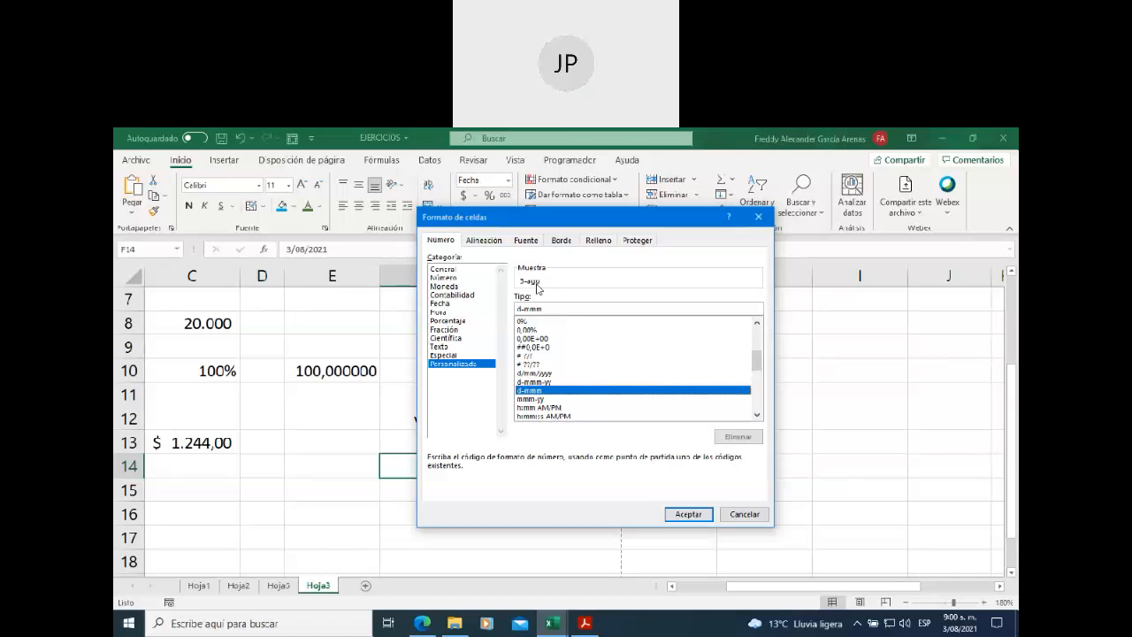
click(689, 515)
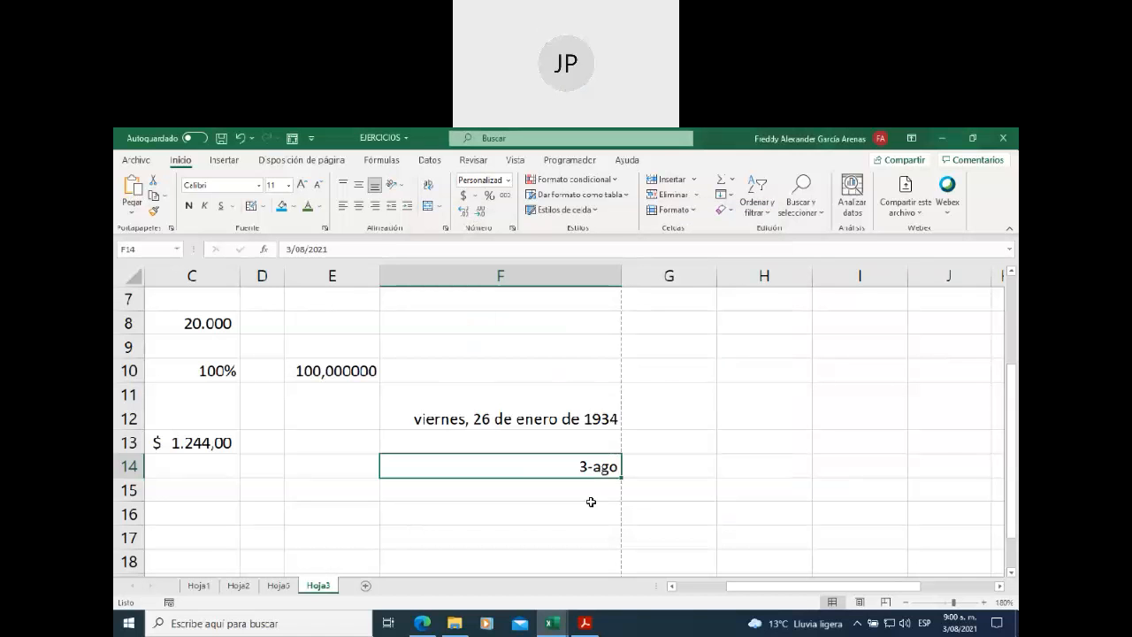
- Switch F12 from the long date to General, showing the serial number 12445
click(559, 507)
click(541, 464)
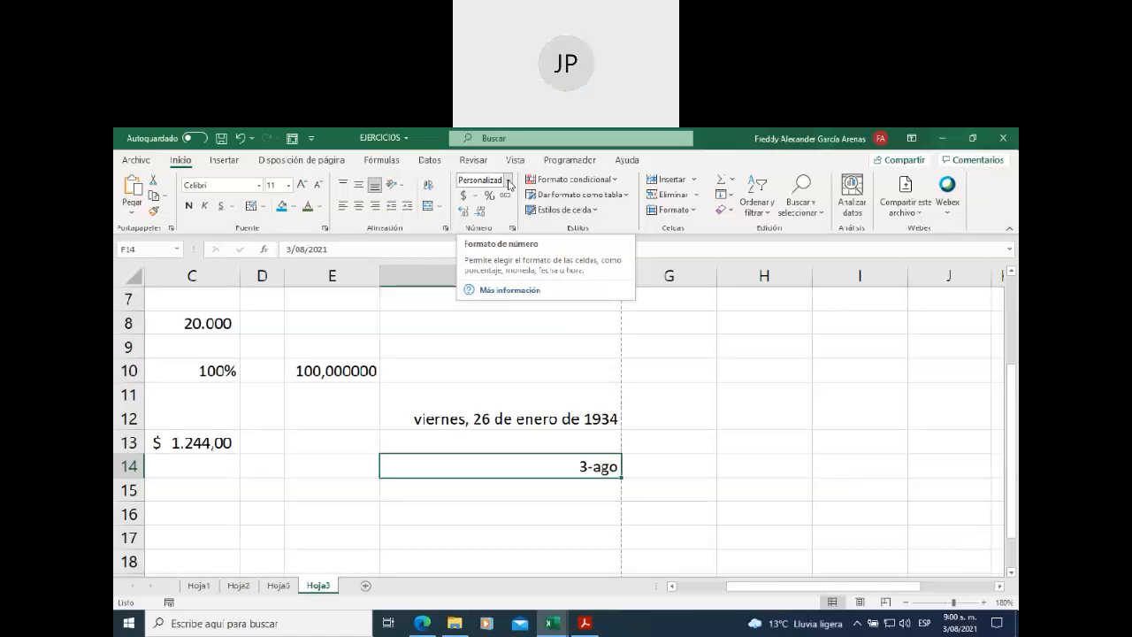
click(499, 420)
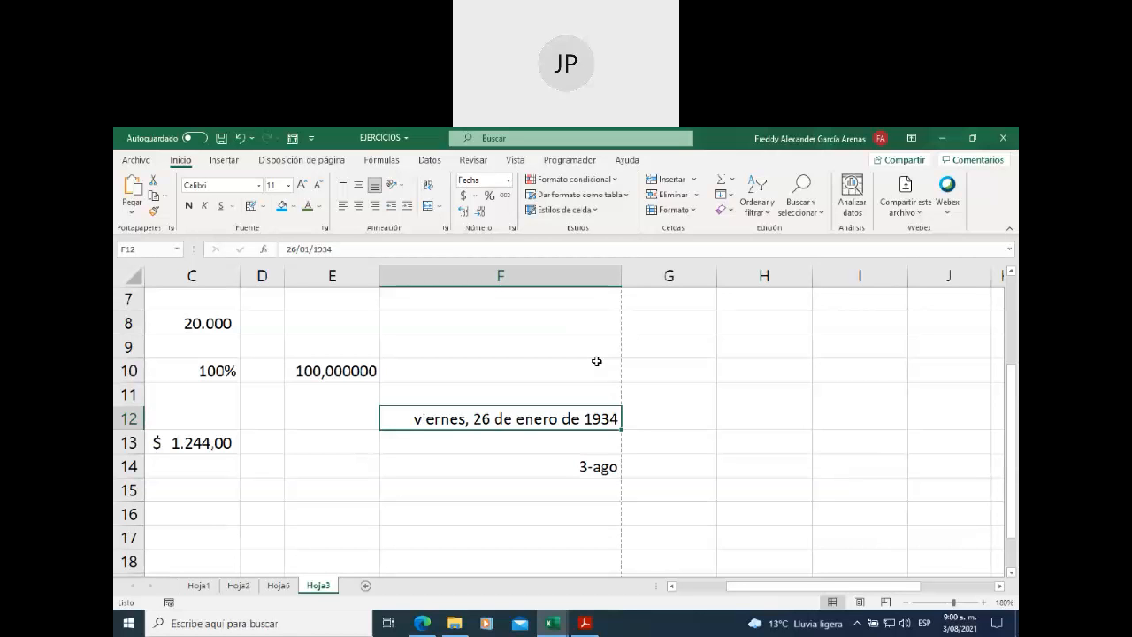
click(657, 416)
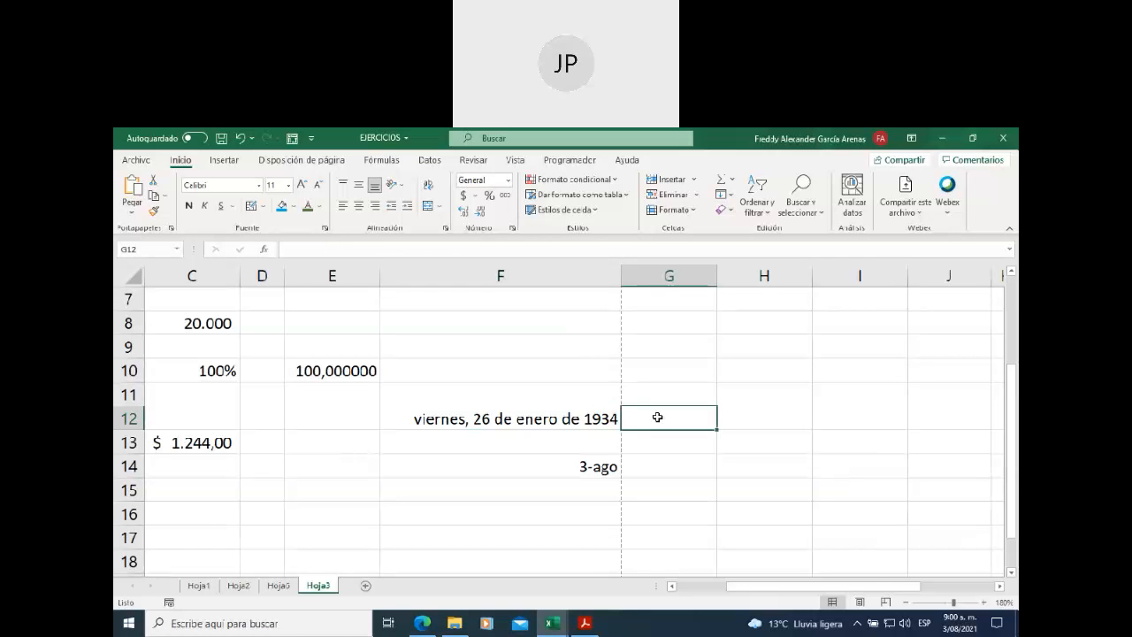
click(546, 418)
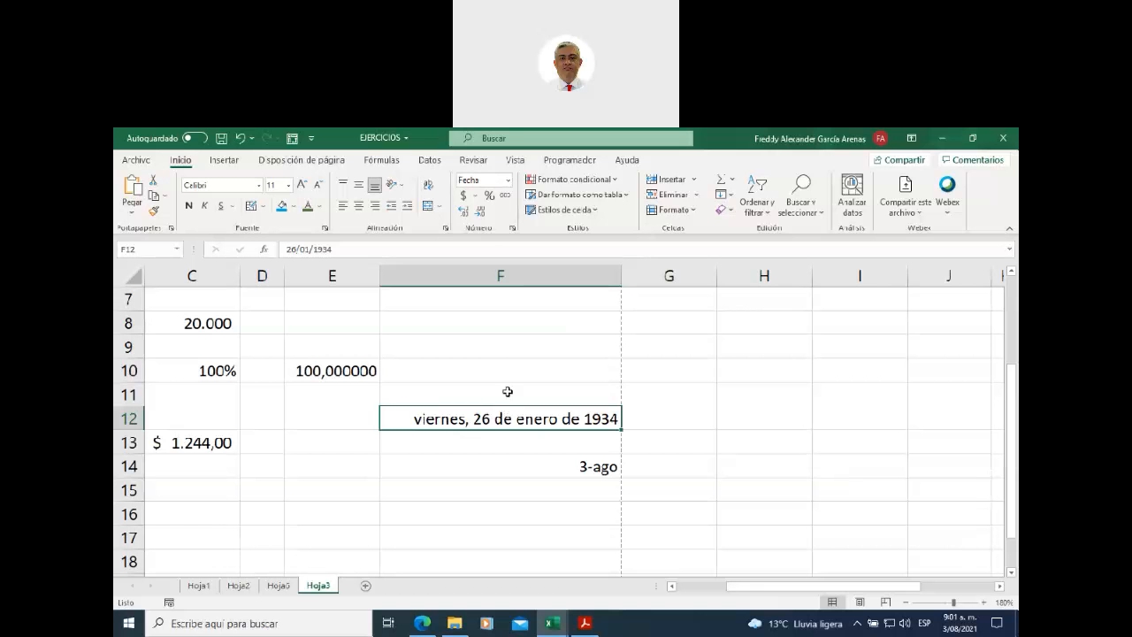
click(507, 181)
click(501, 204)
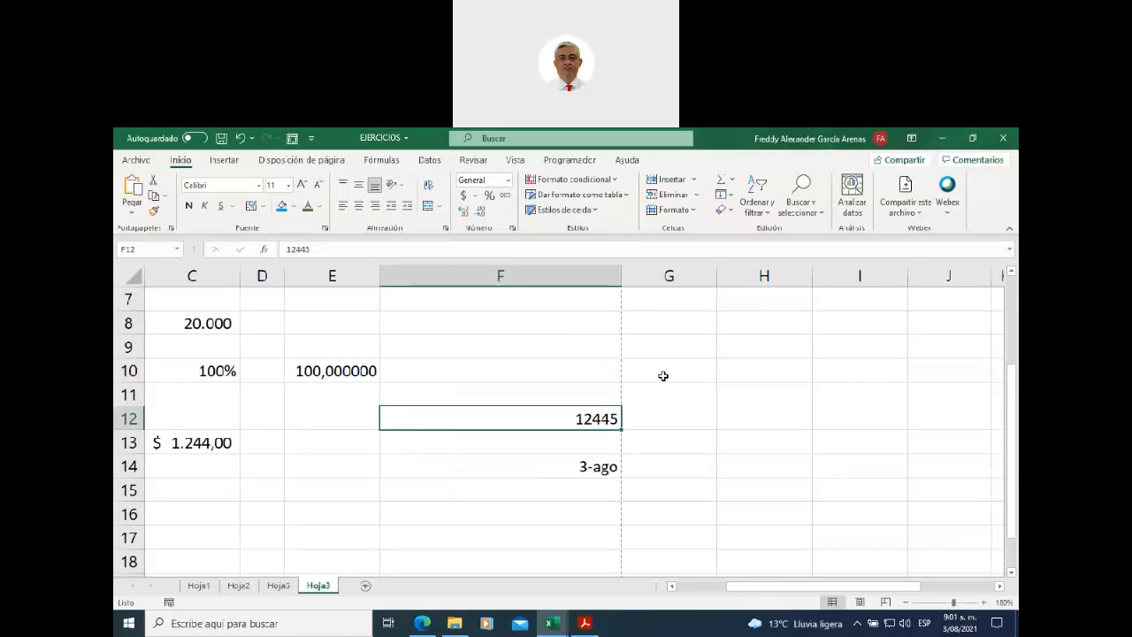
click(508, 181)
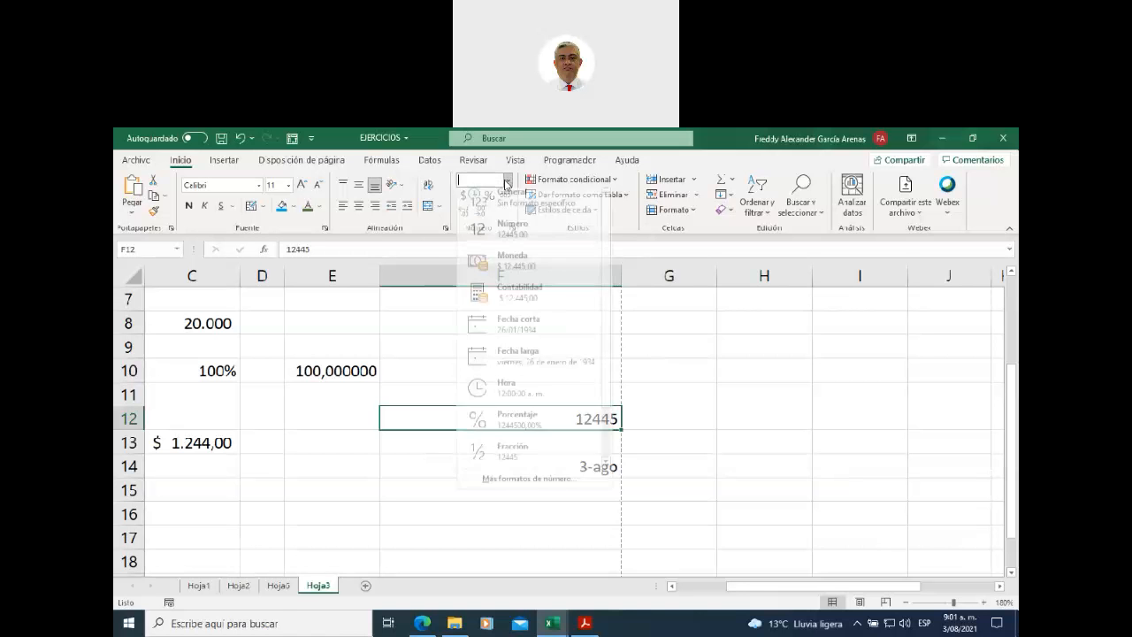
click(533, 333)
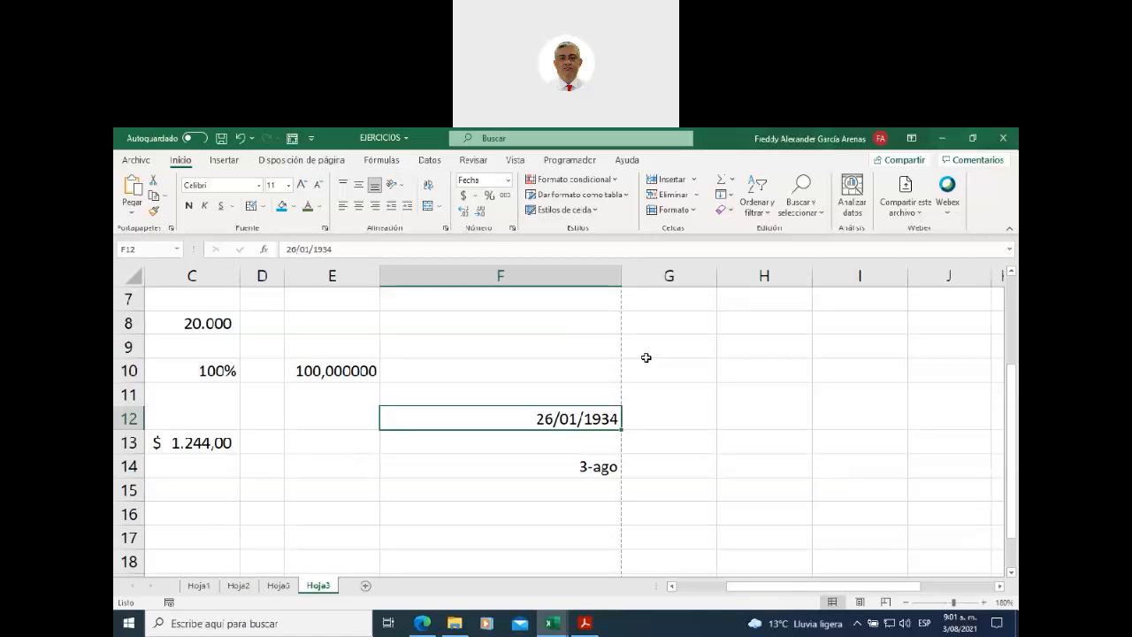
click(508, 180)
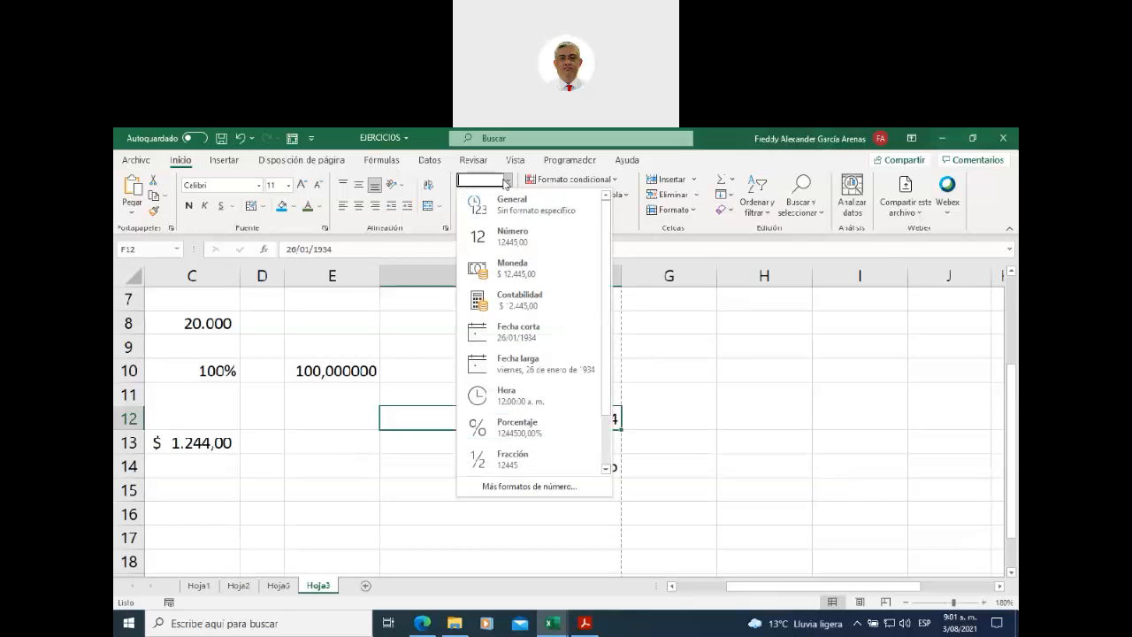
click(501, 205)
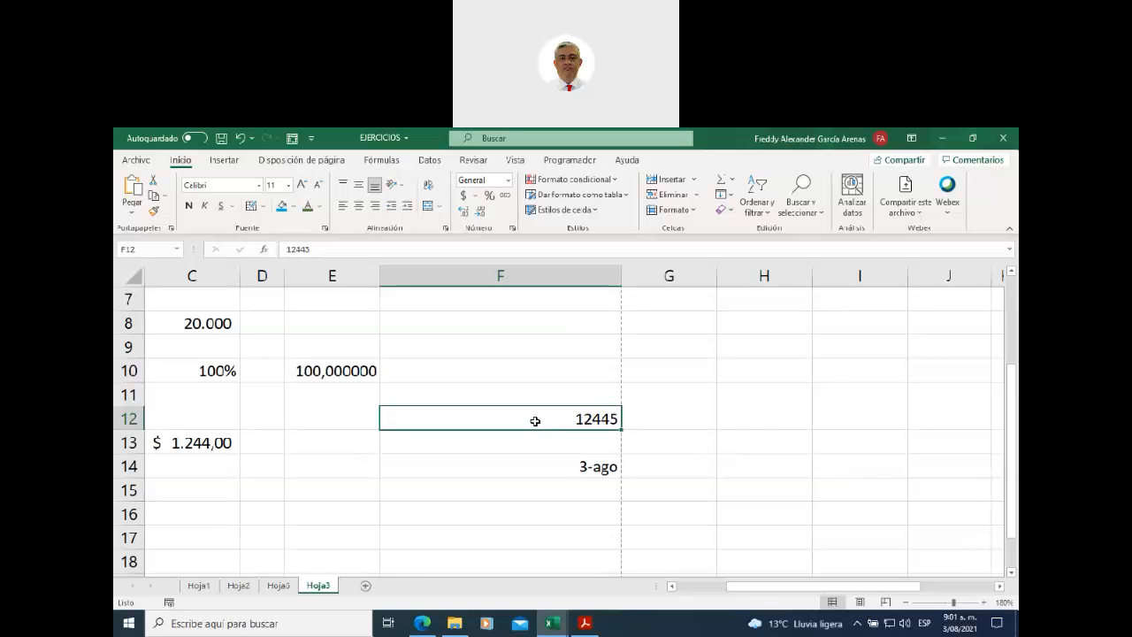
click(516, 342)
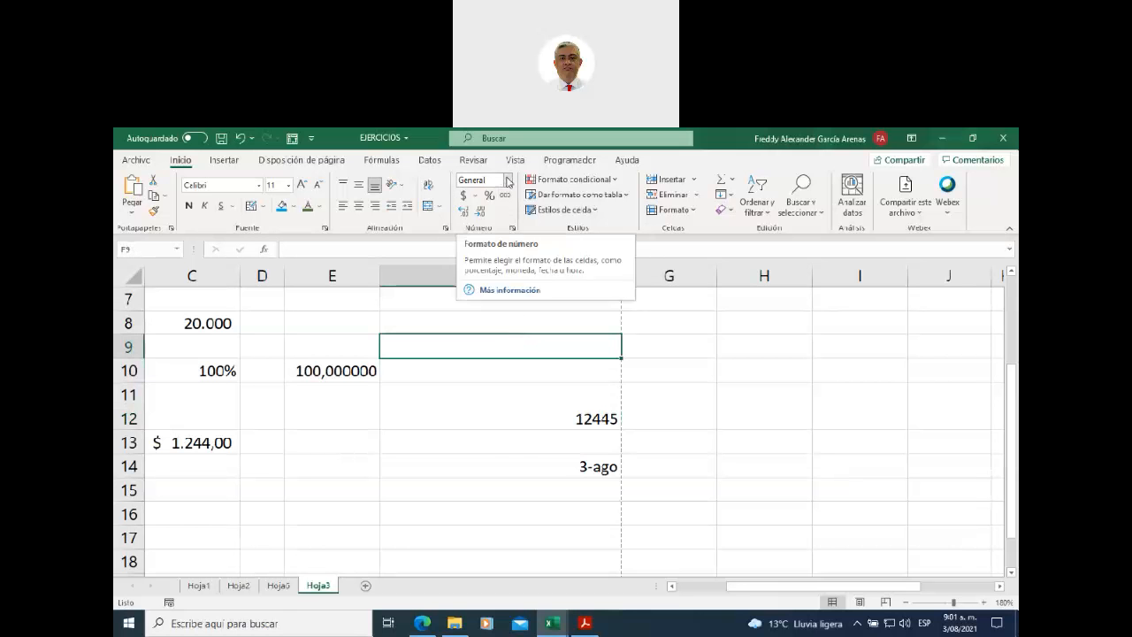
- Format F9 as Fecha corta and enter the date 12/05/2020
click(508, 182)
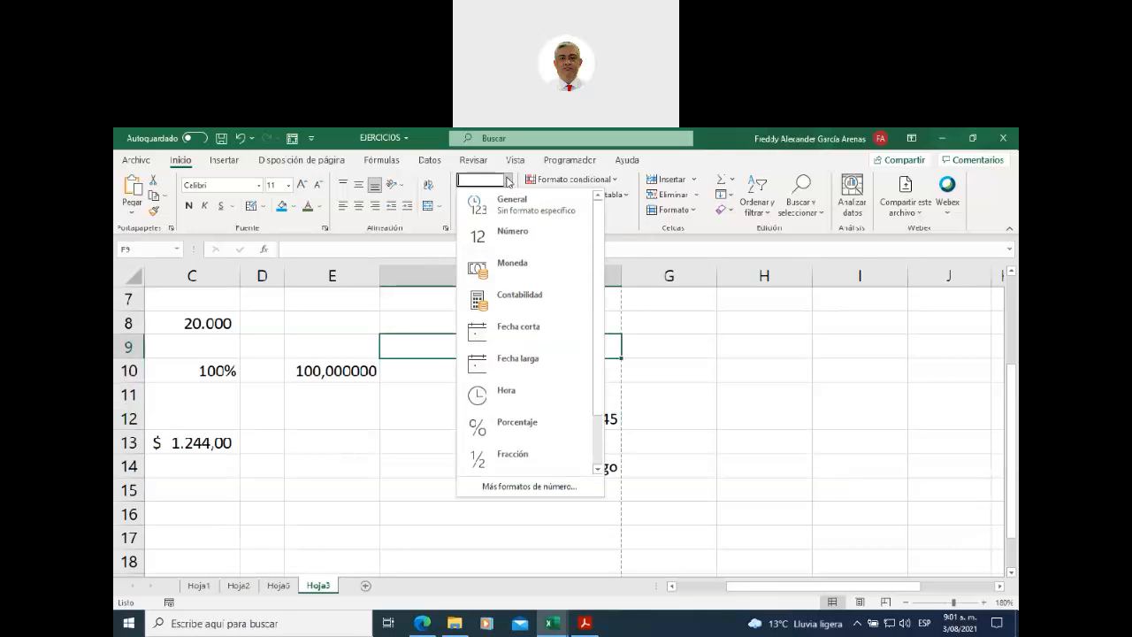
click(517, 330)
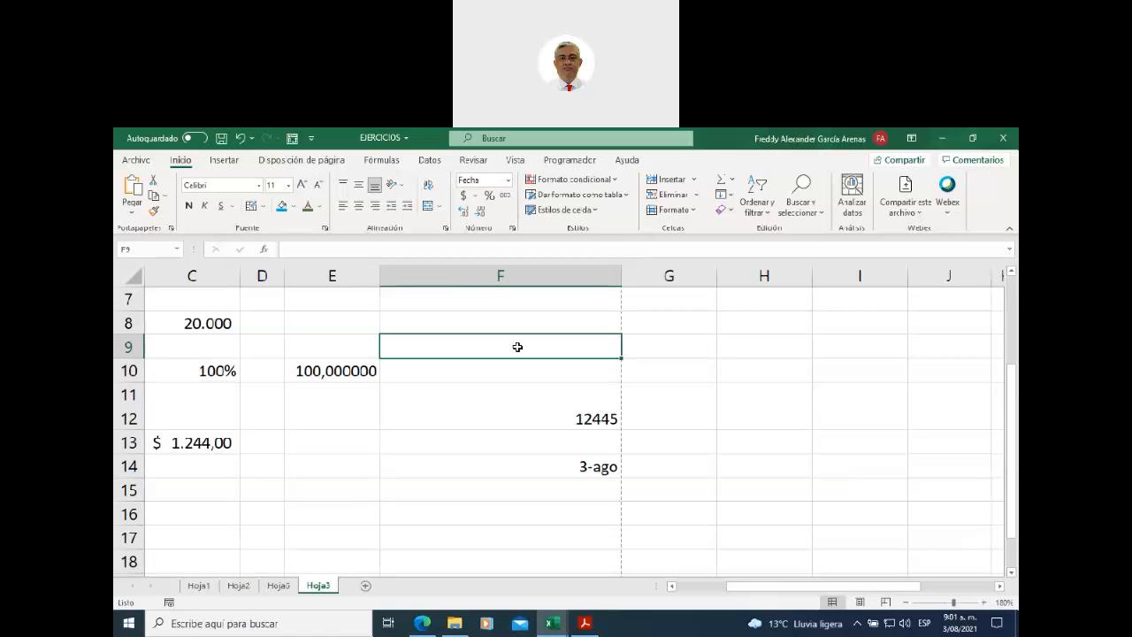
text(12)
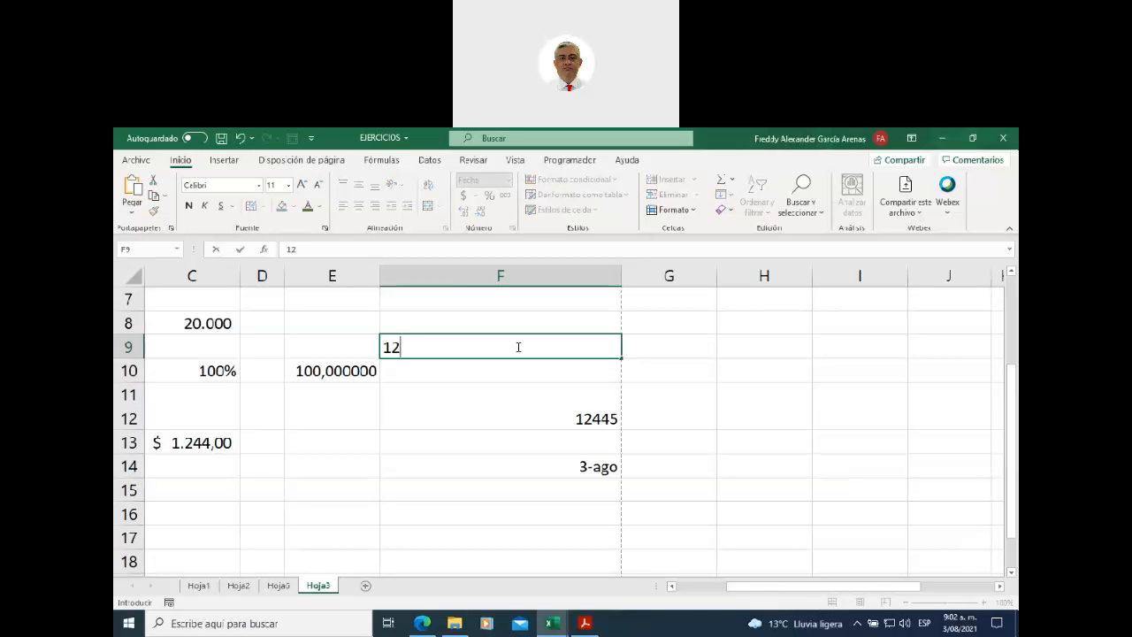
text(/055)
key(BackSpace)
text(/2020)
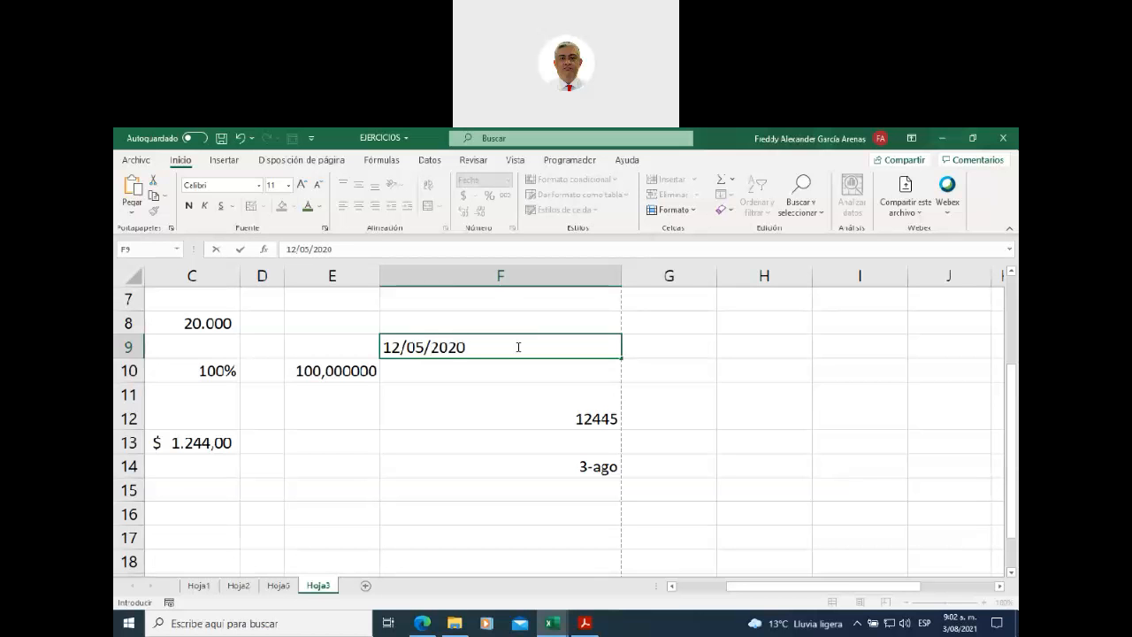
click(675, 368)
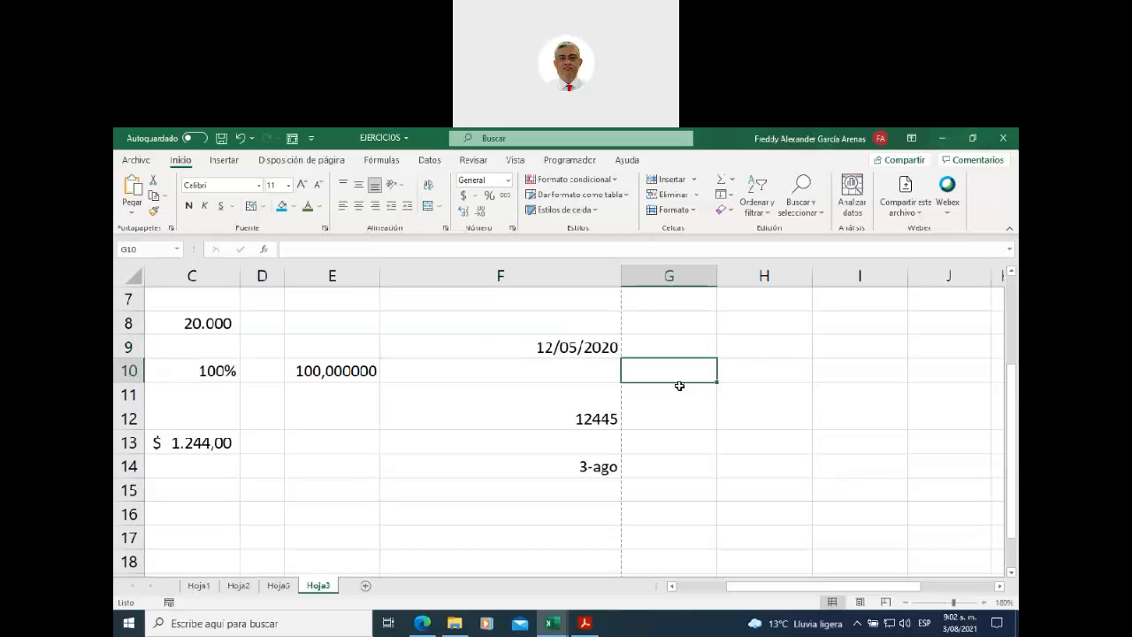
click(506, 347)
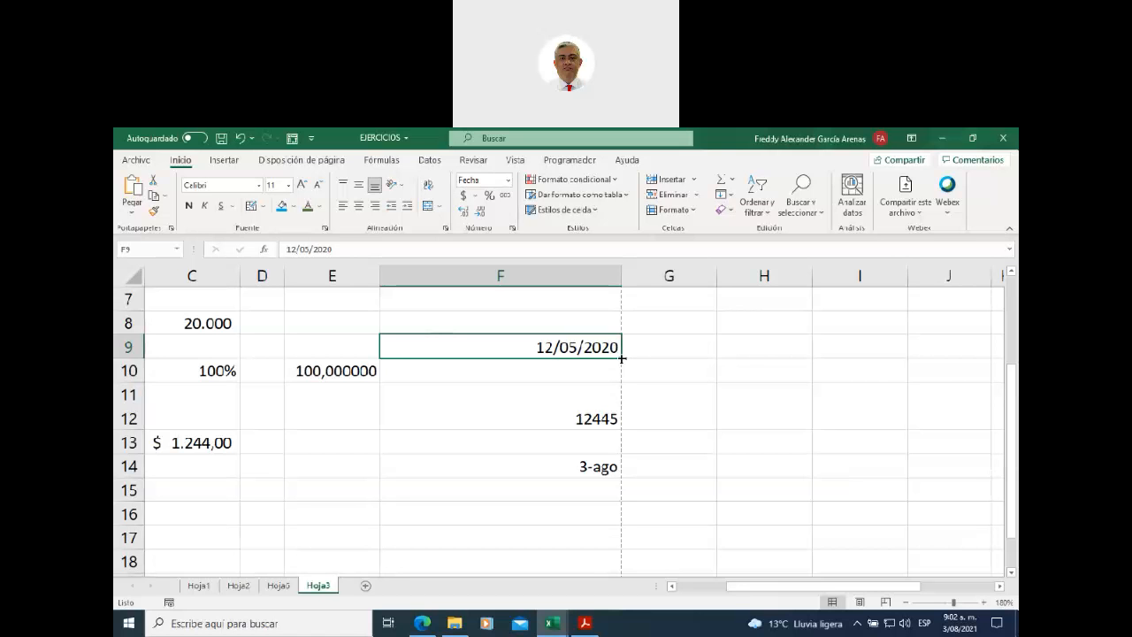
- Fill from F9 down to F12 using 'Rellenar formatos solo' to copy only the date format
drag(622, 357, 619, 431)
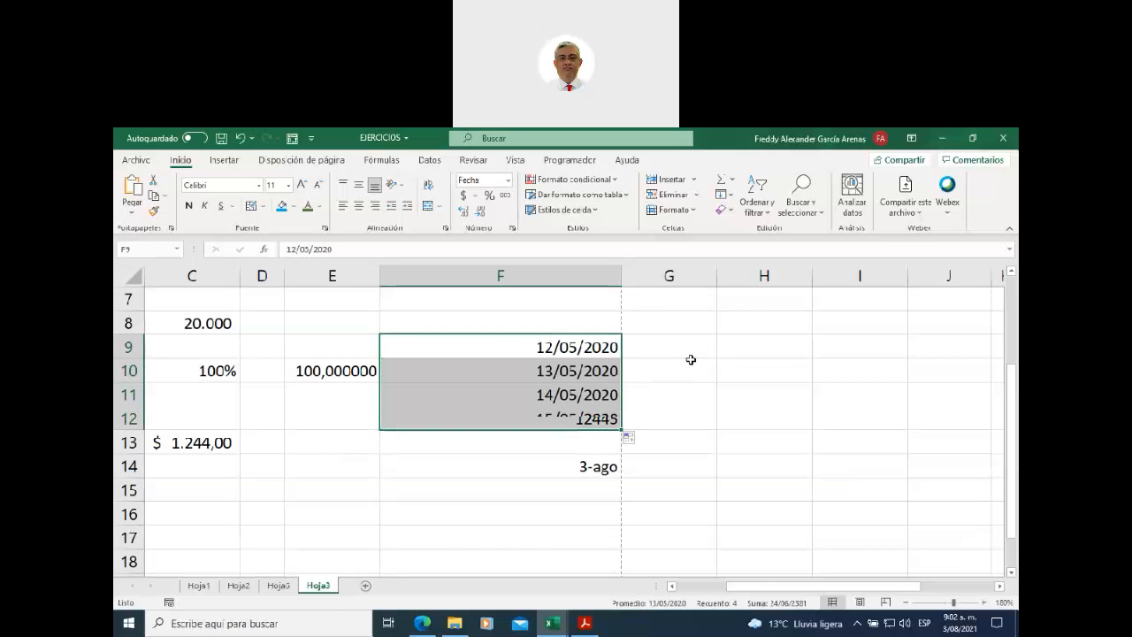
click(637, 441)
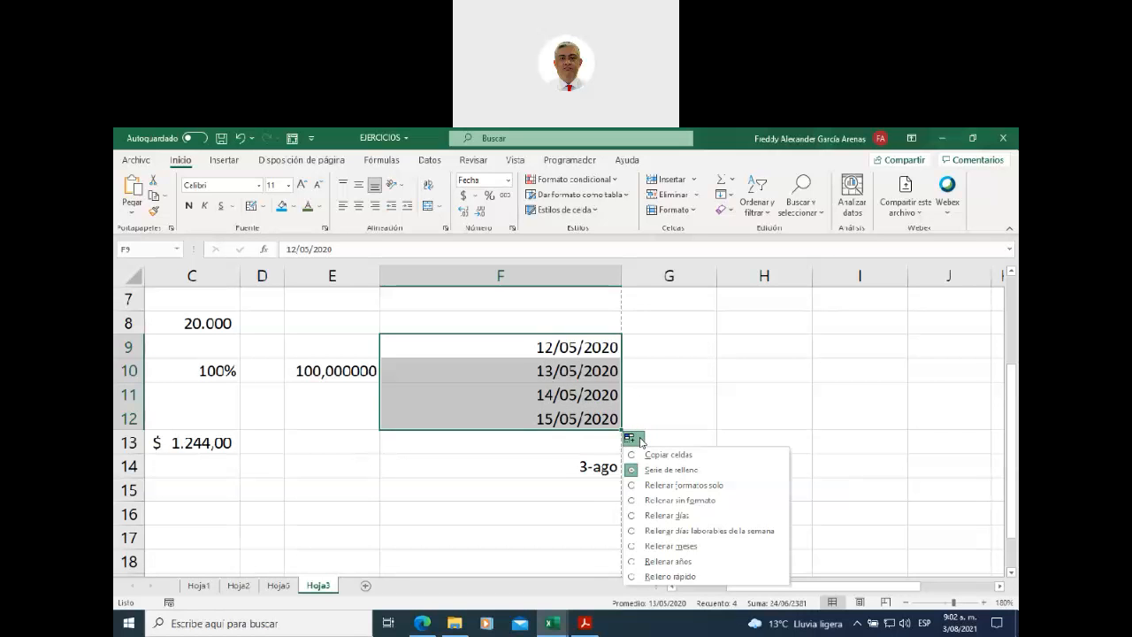
click(629, 484)
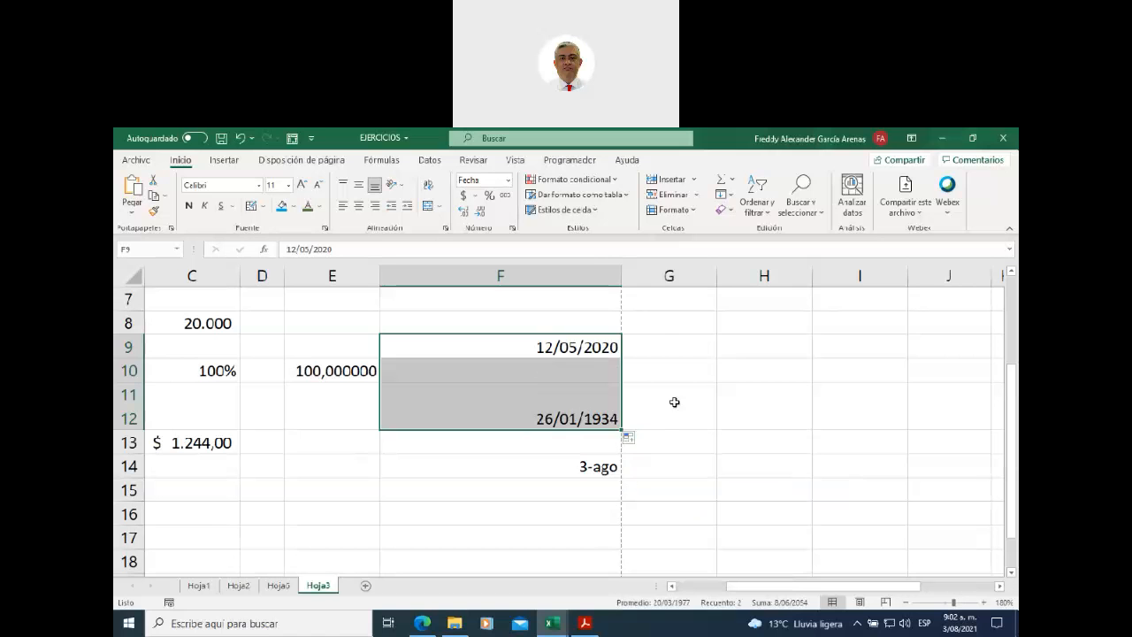
click(691, 377)
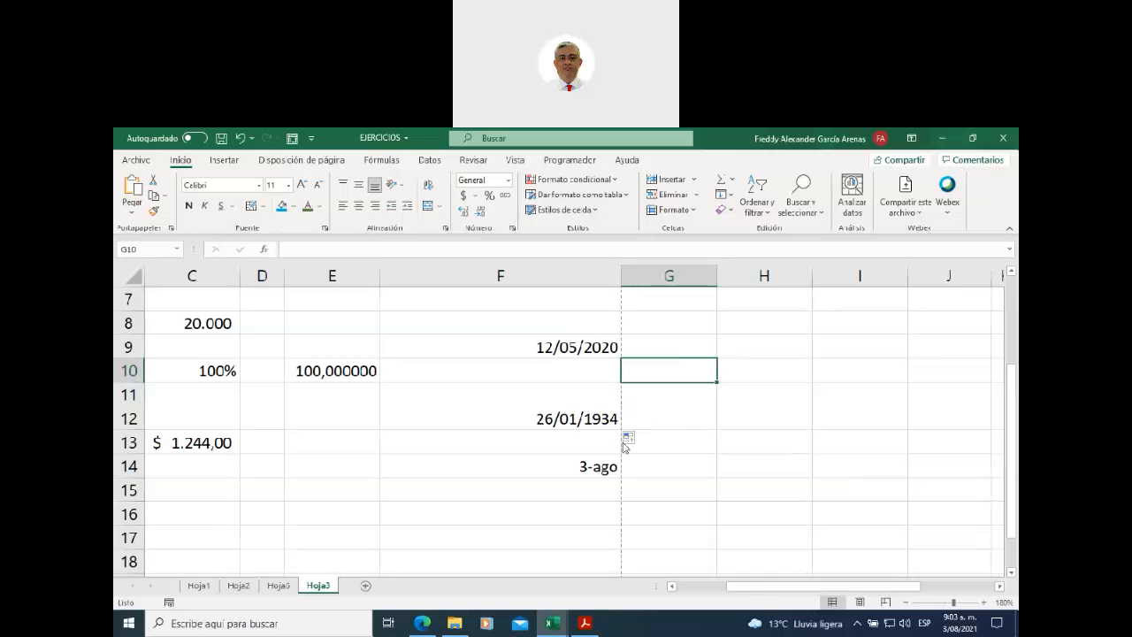
click(517, 462)
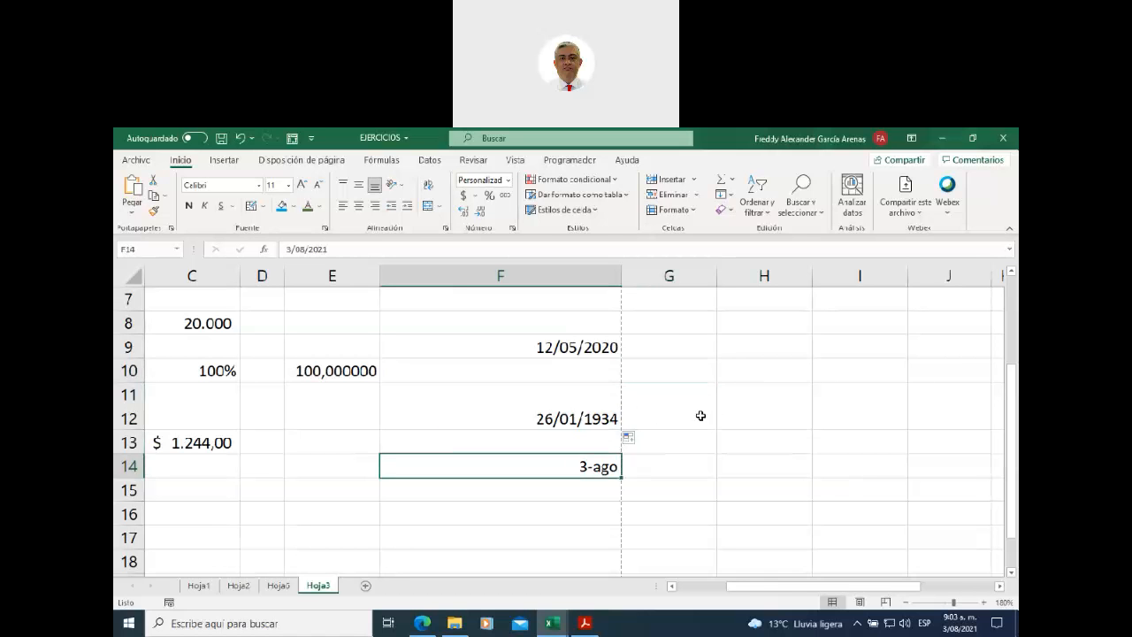
click(502, 352)
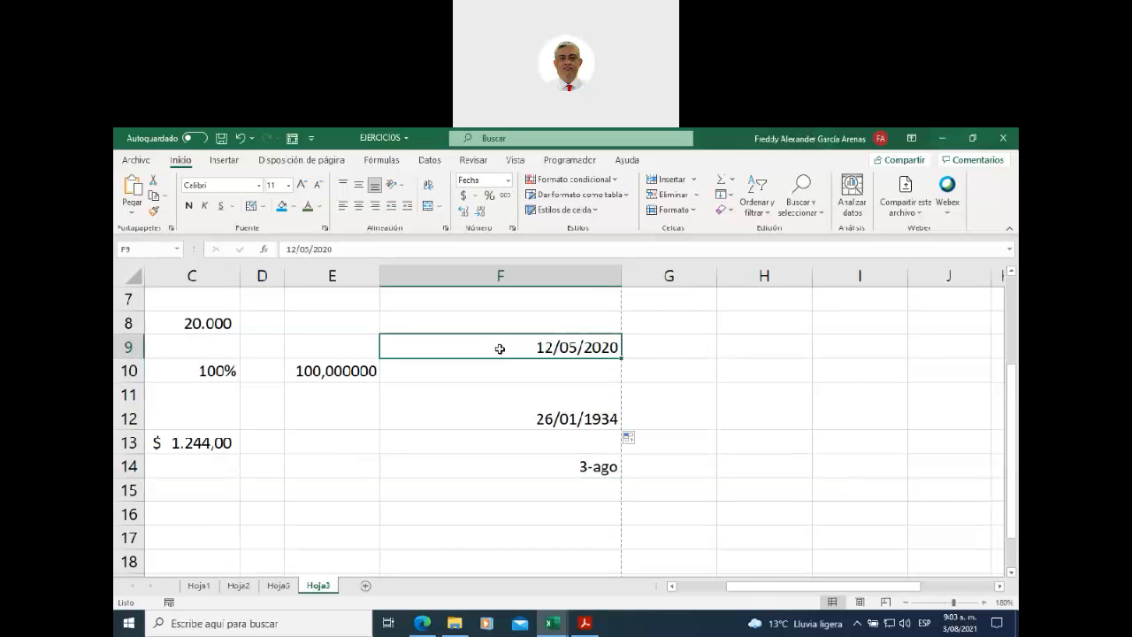
click(509, 182)
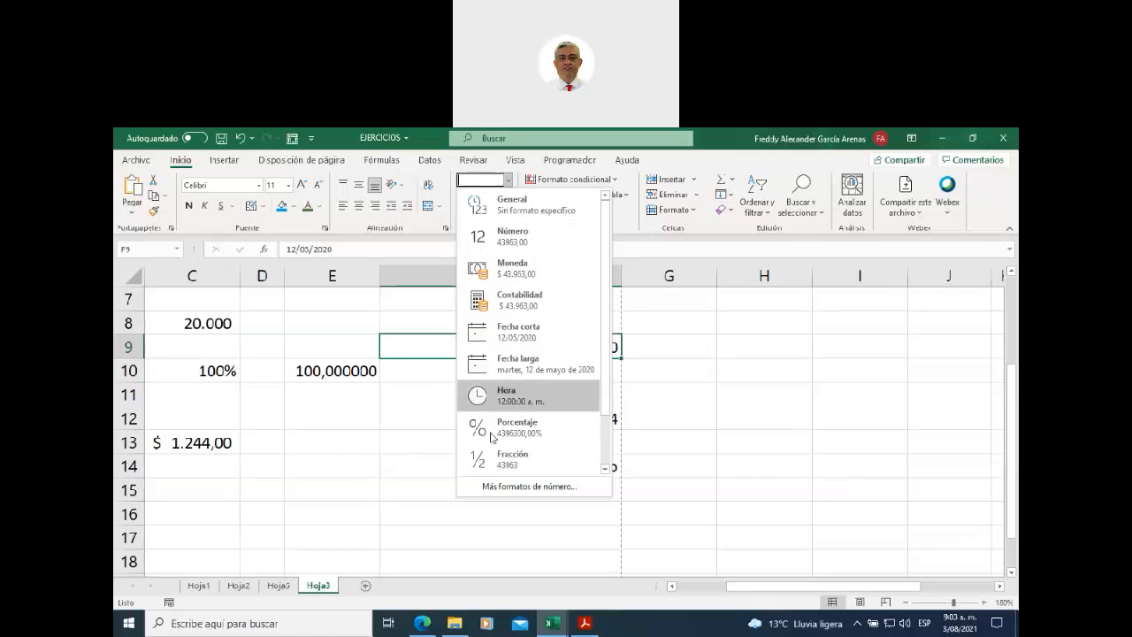
click(412, 411)
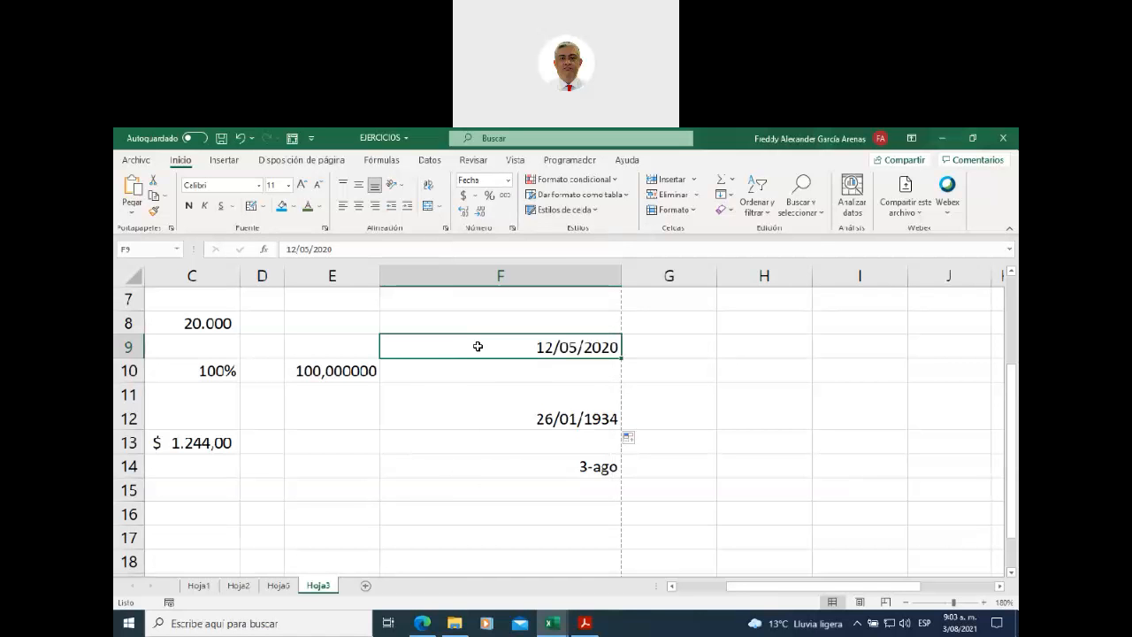
click(509, 183)
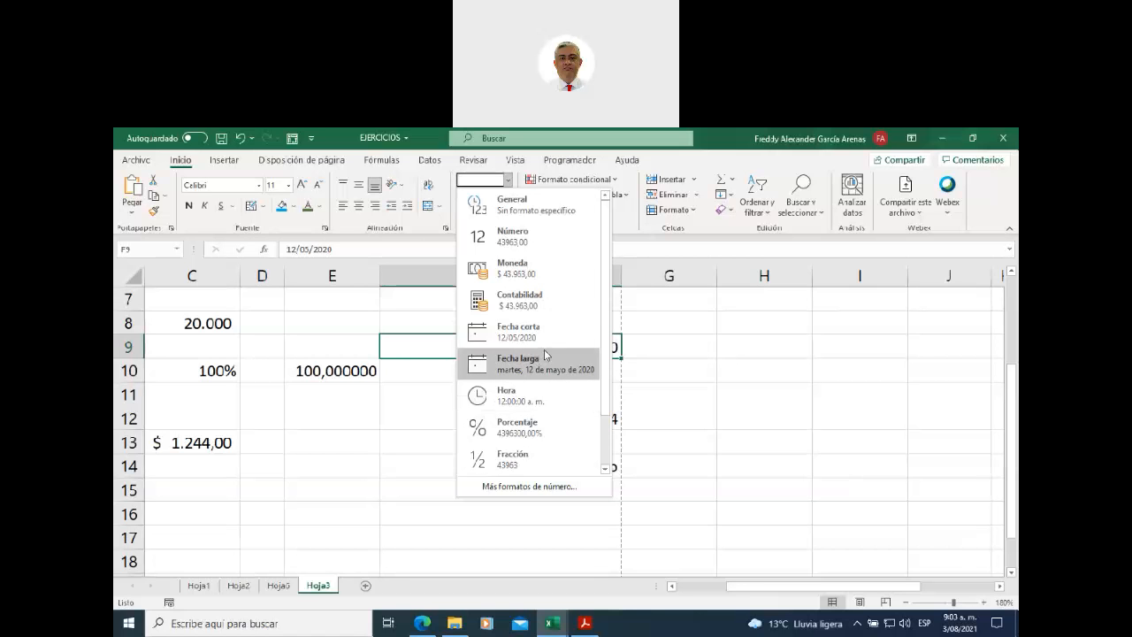
click(541, 205)
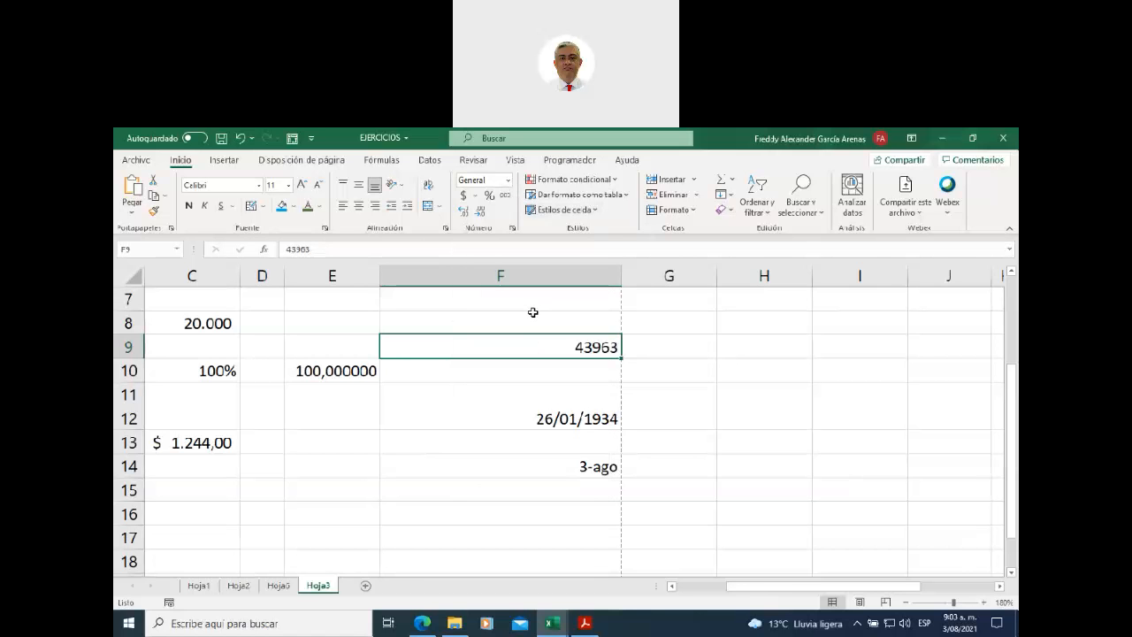
click(508, 180)
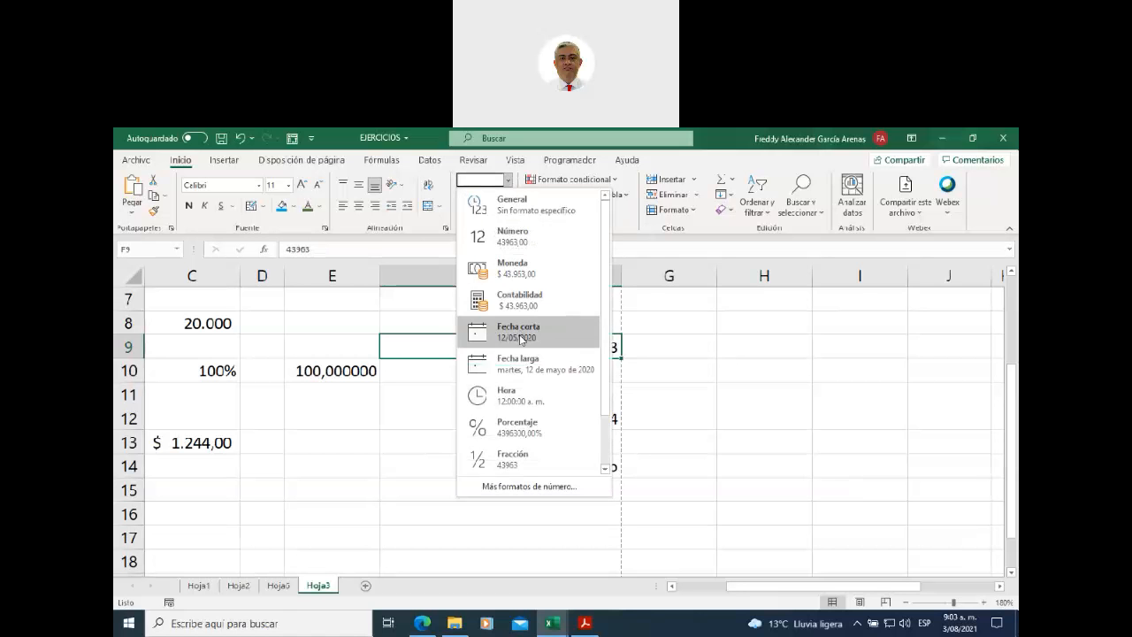
click(521, 339)
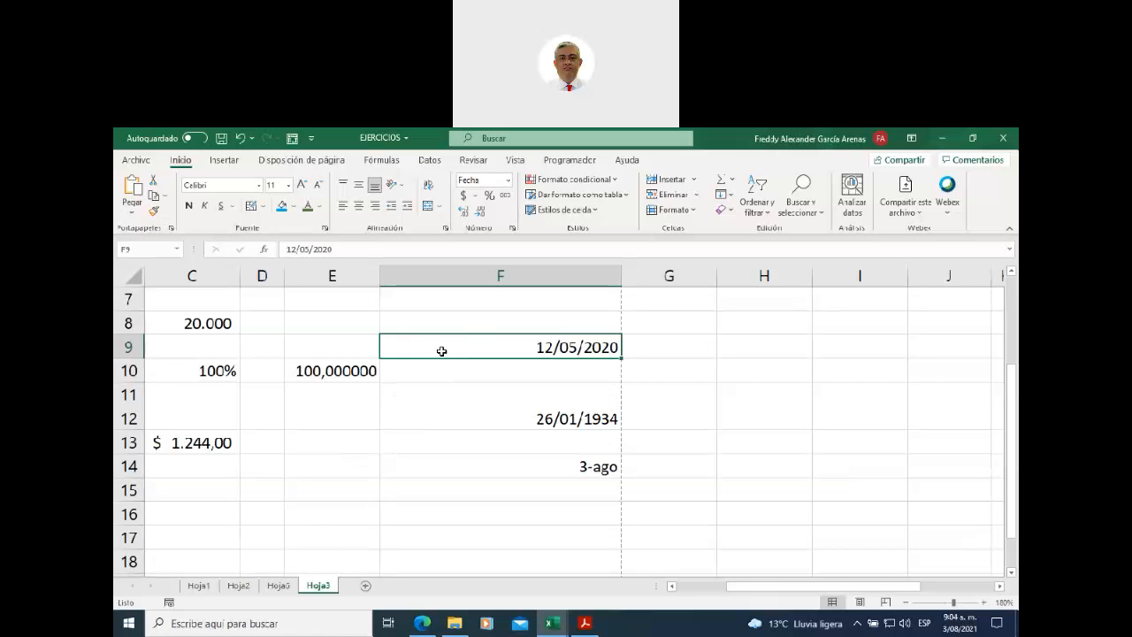
- Protect Hoja3 with a confirmed password, permitting cell formatting
right_click(320, 590)
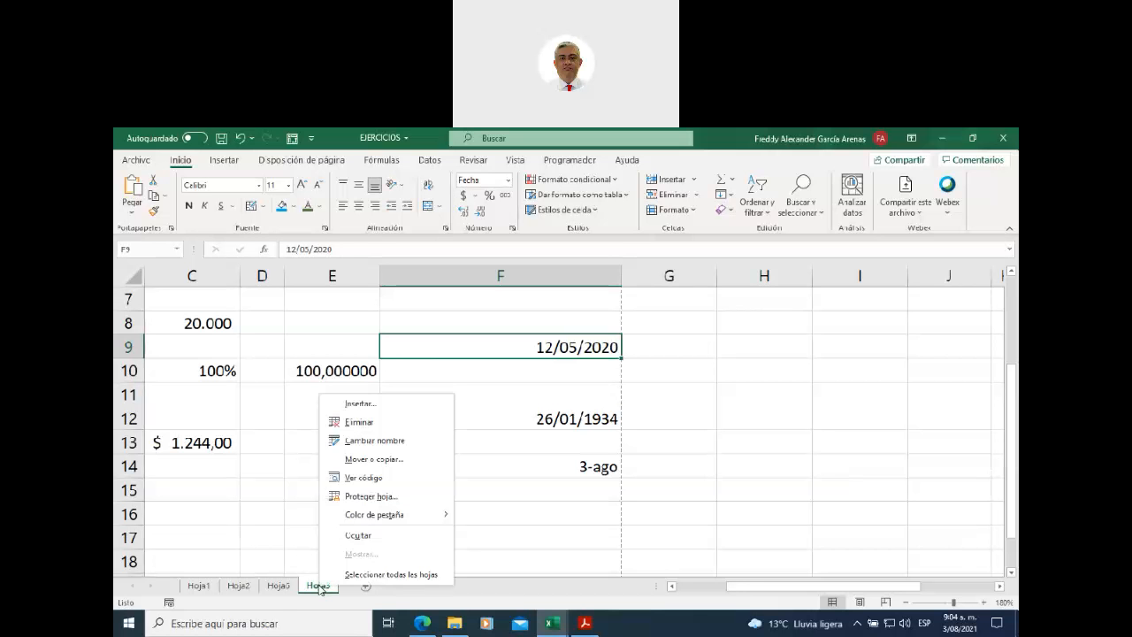
click(382, 498)
drag(378, 391, 533, 283)
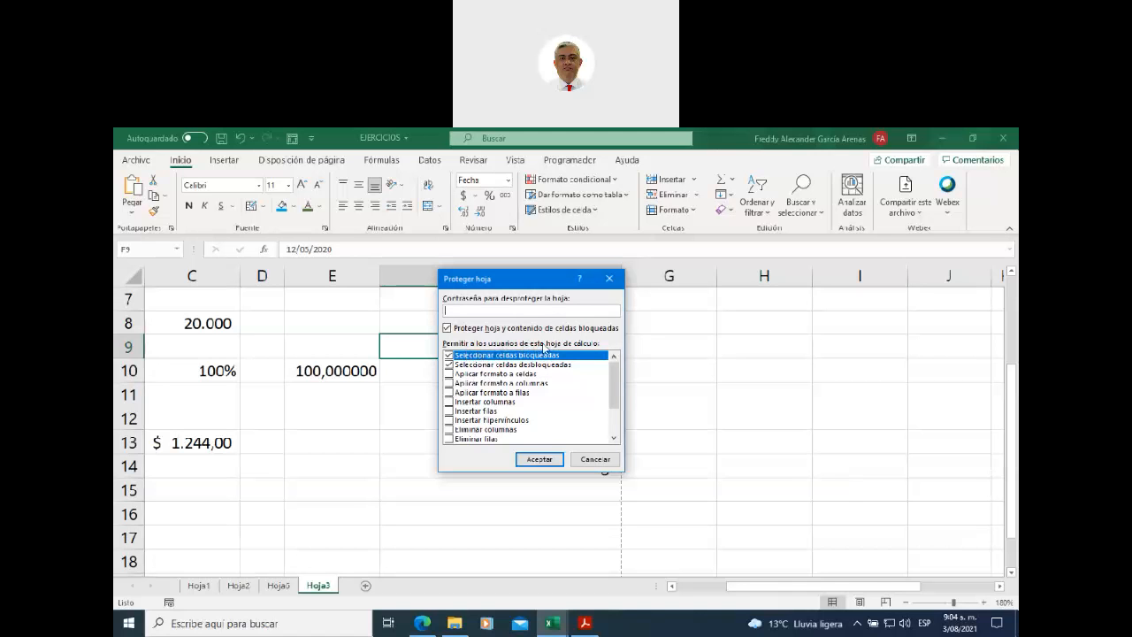
click(449, 374)
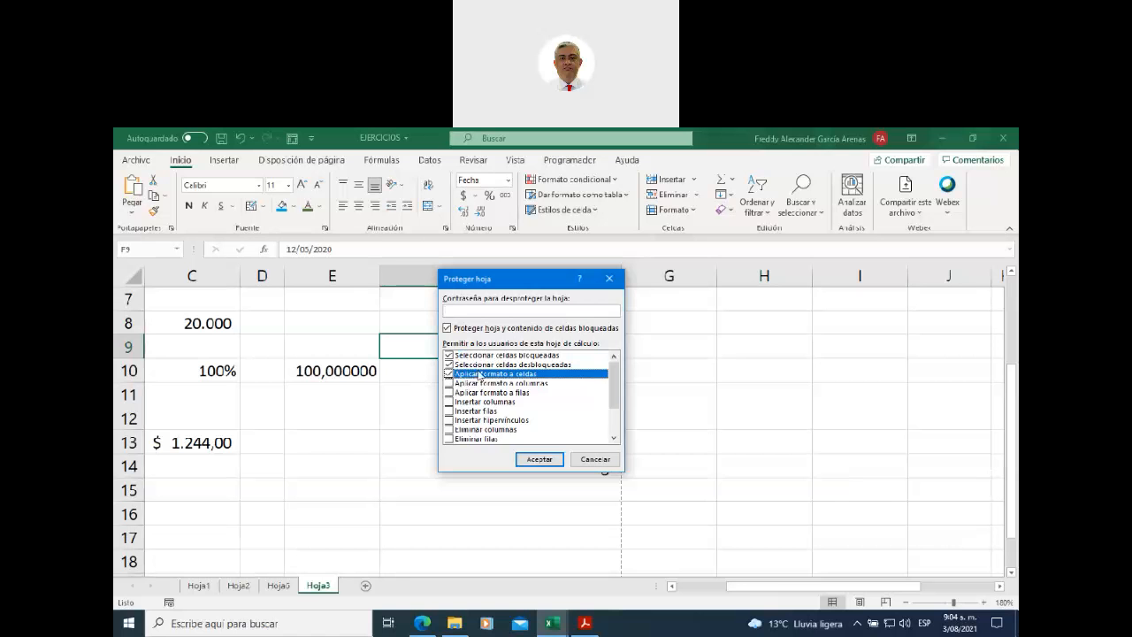
drag(613, 380, 613, 411)
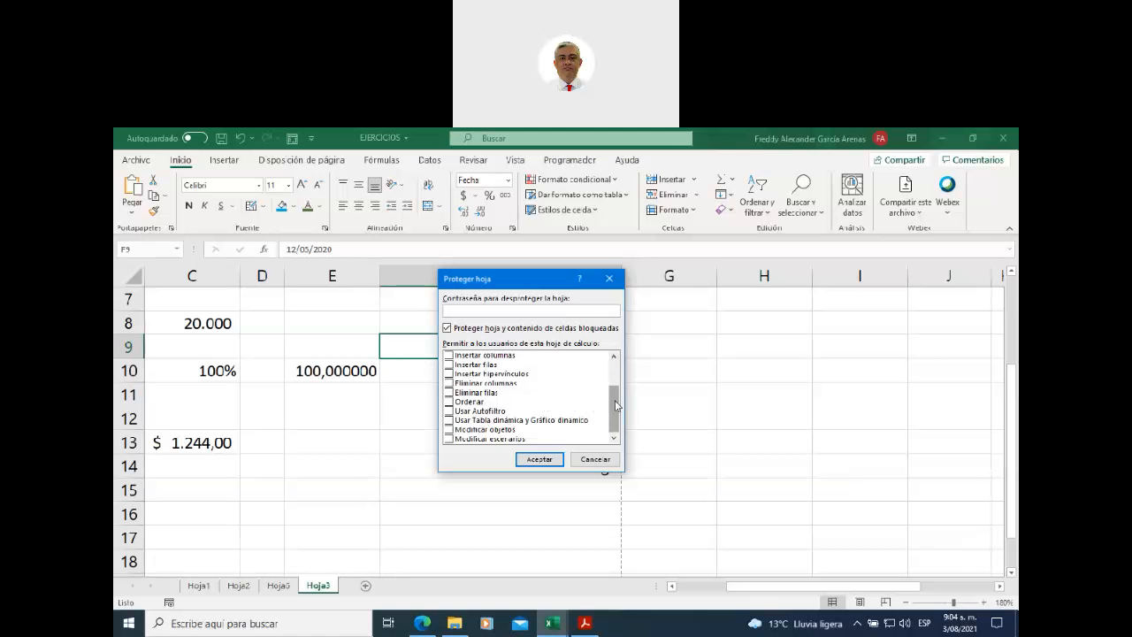
drag(615, 406, 616, 372)
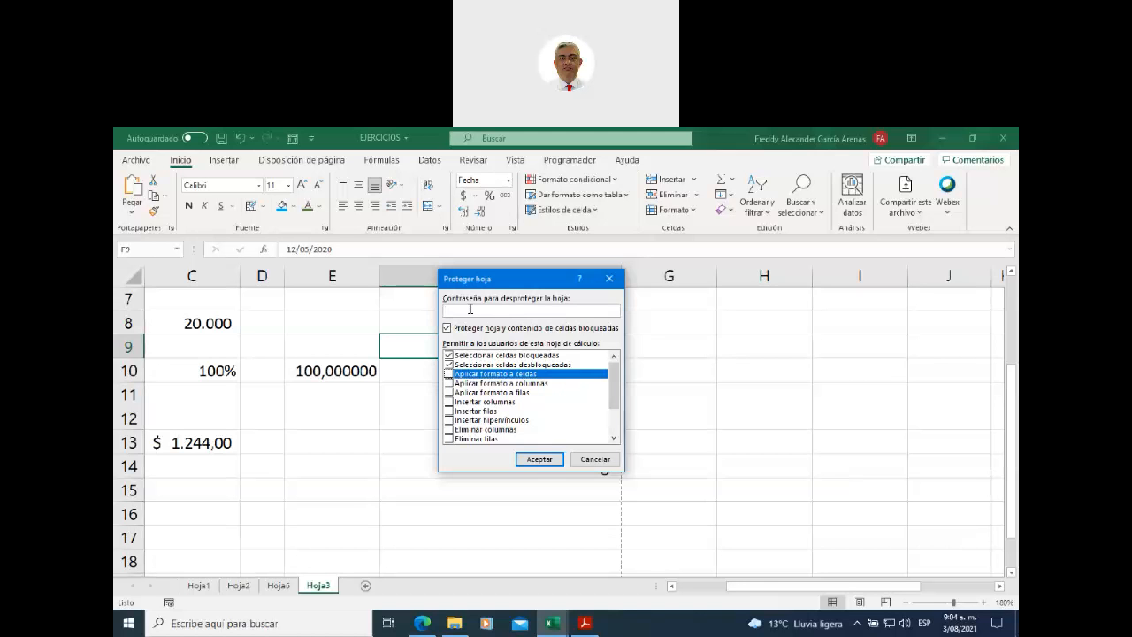
text(12)
click(537, 462)
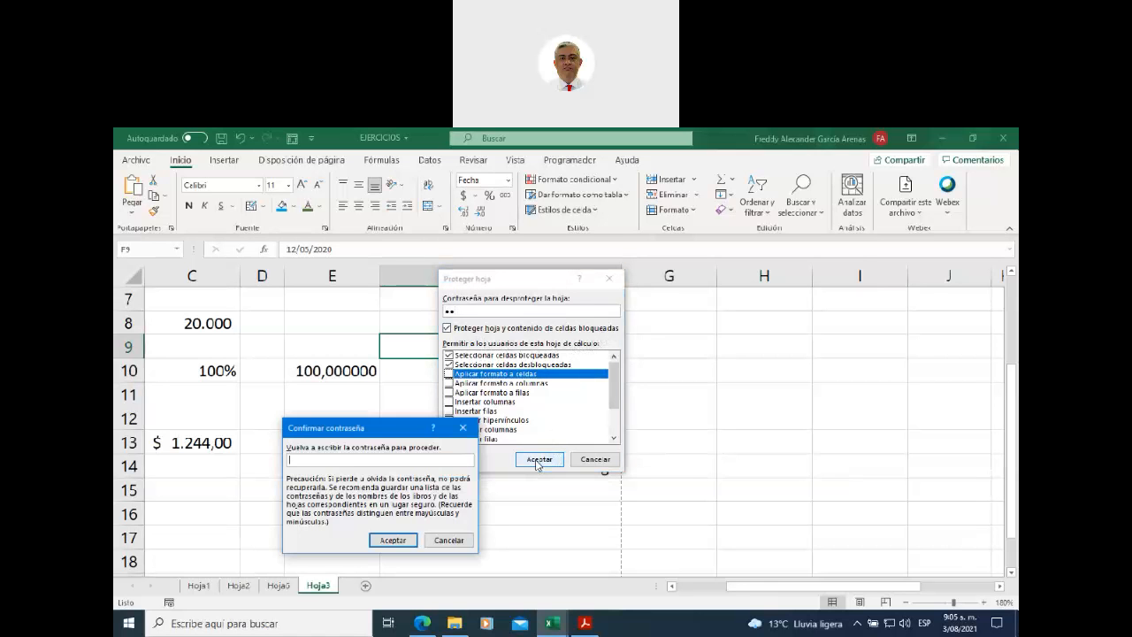
text(12)
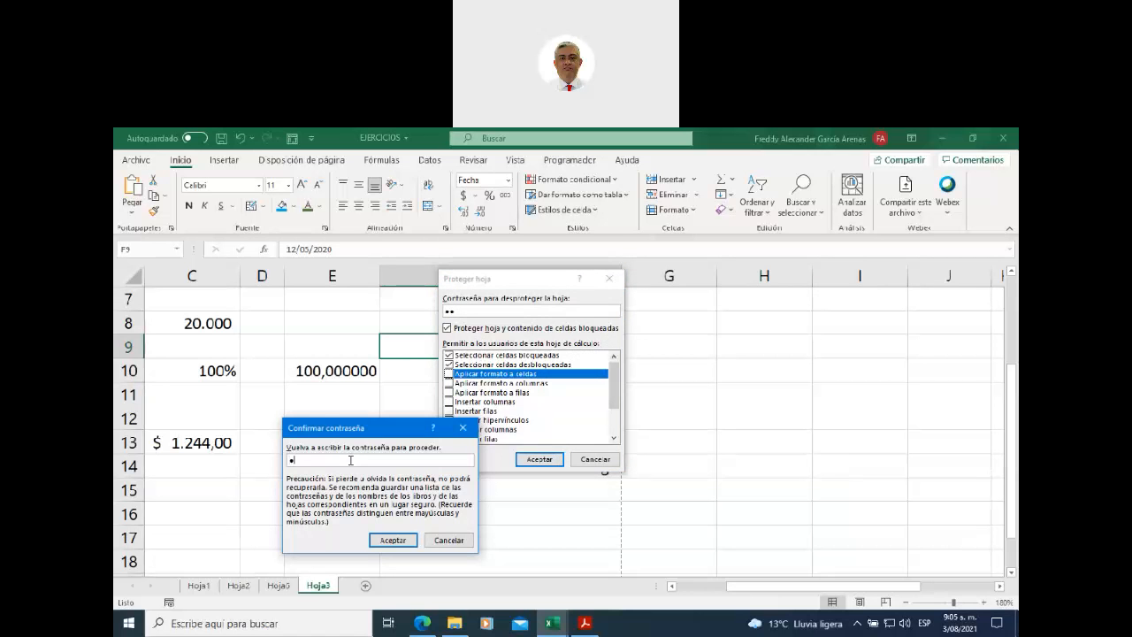
click(389, 539)
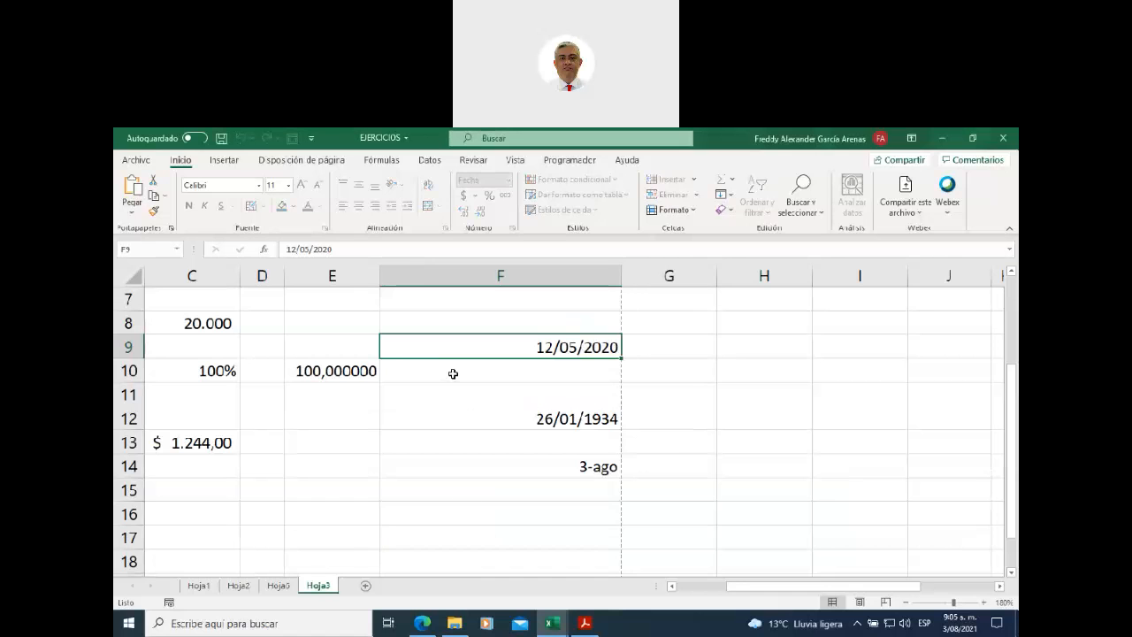
click(468, 425)
click(484, 350)
double_click(465, 342)
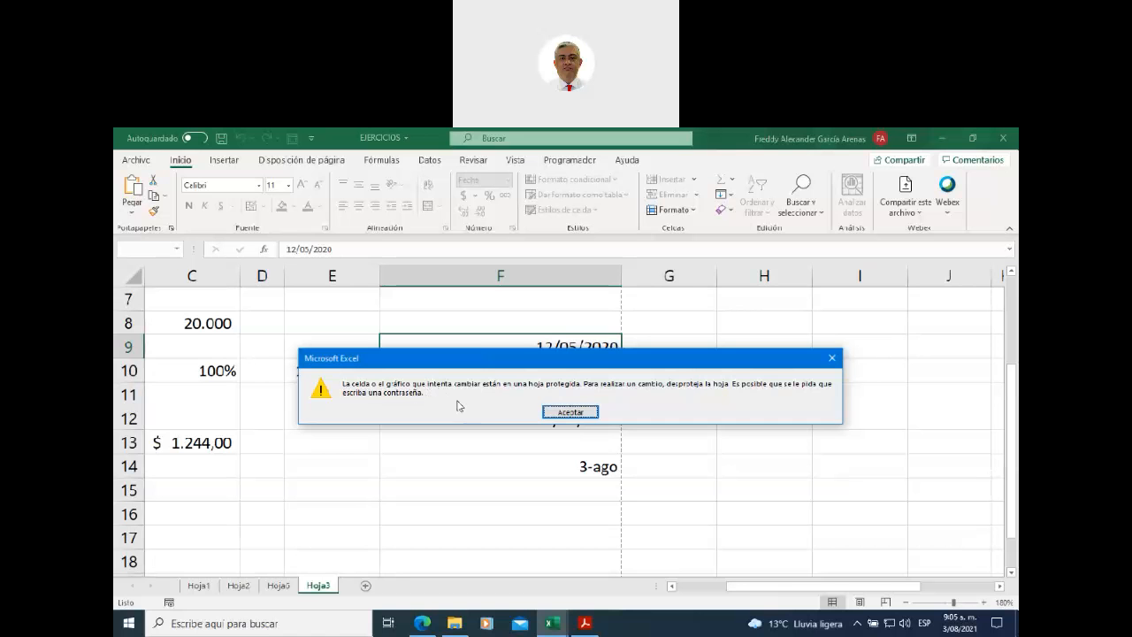
click(571, 412)
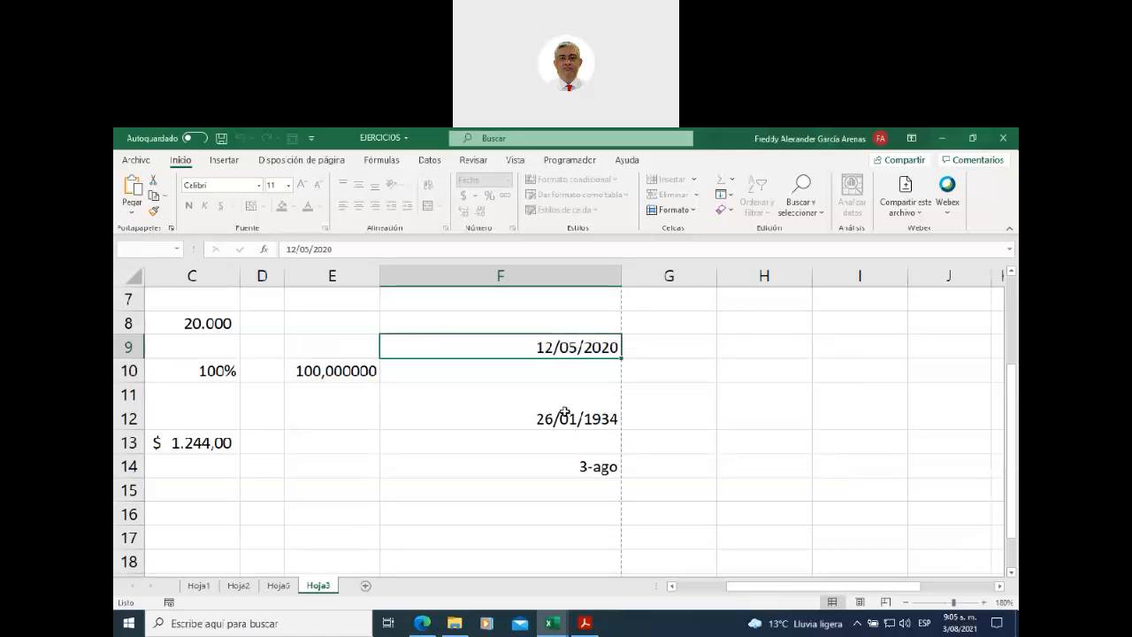
- Unprotect Hoja3 by entering its password
right_click(323, 586)
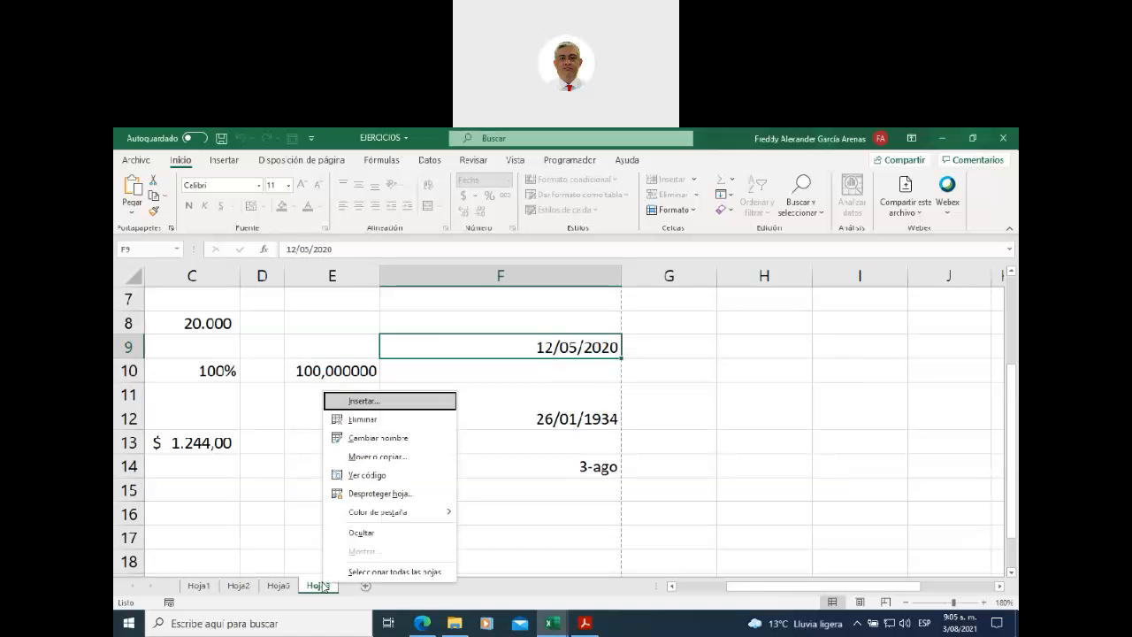
click(392, 495)
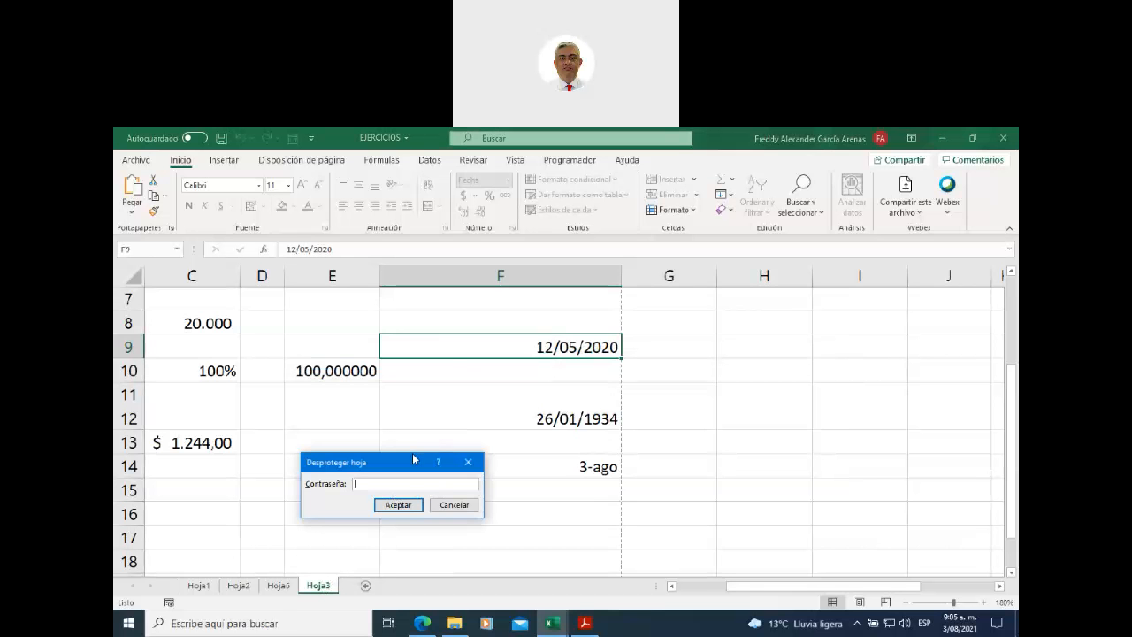
text(12)
click(397, 504)
- Select F9 and verify the number format list is available again
click(453, 435)
click(486, 349)
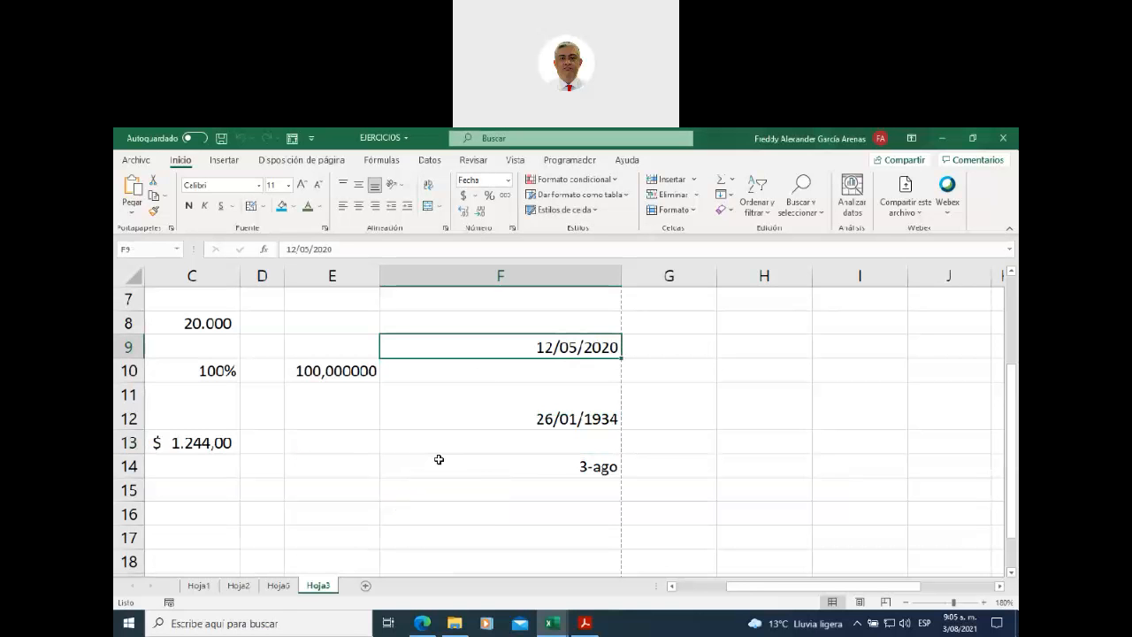
click(508, 180)
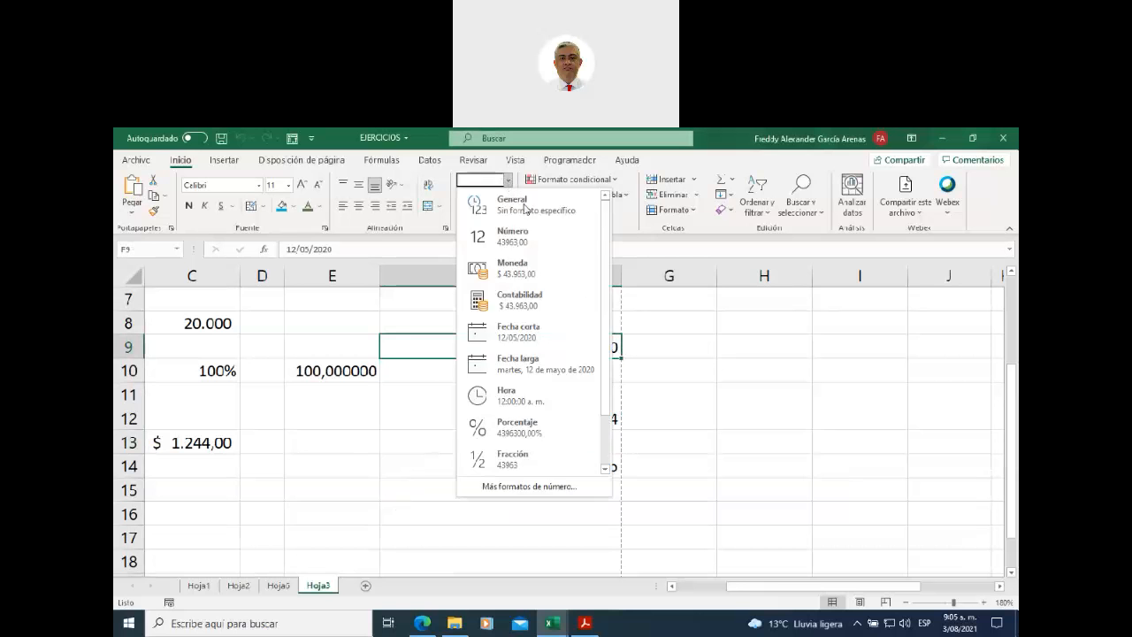
click(691, 385)
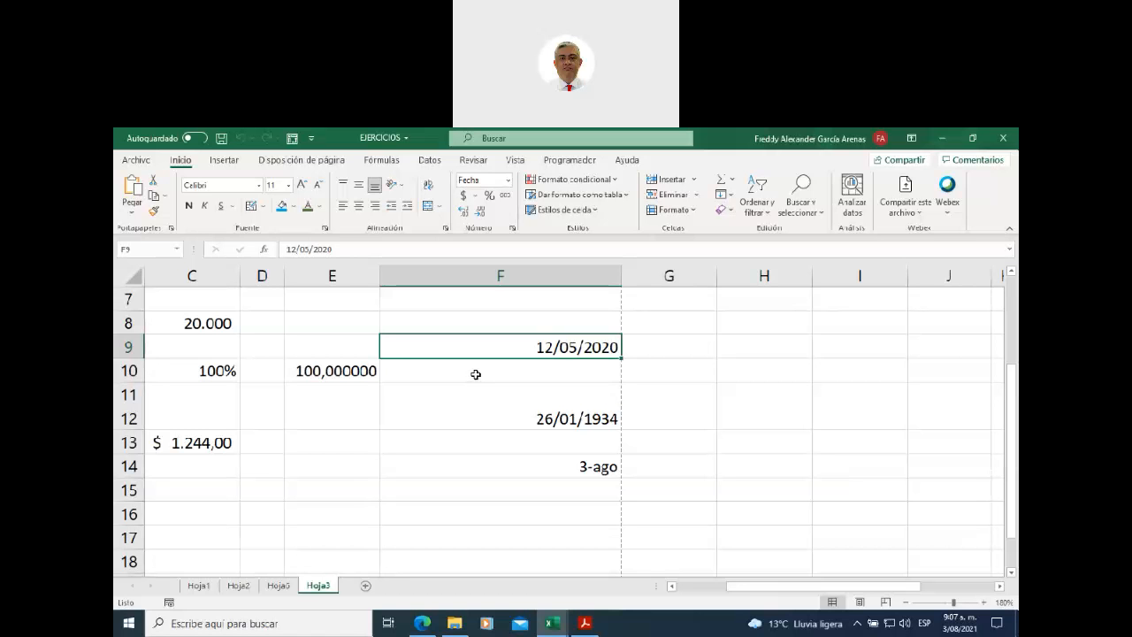
- Select the 12/05/2020 date in F9, checking the number format list without changing it
click(475, 373)
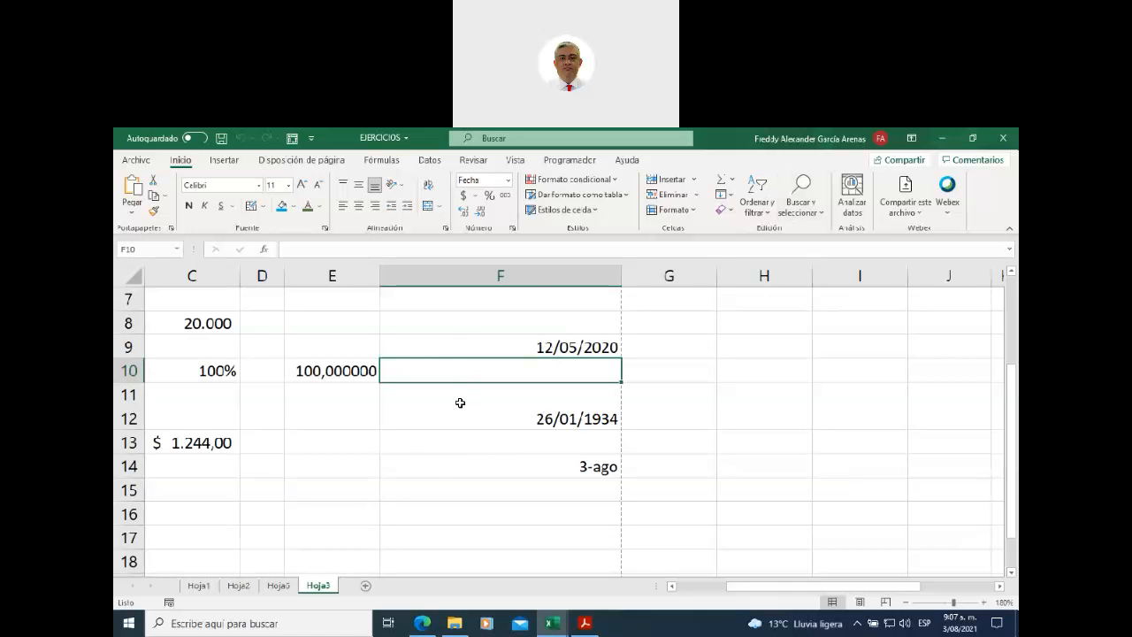
click(440, 348)
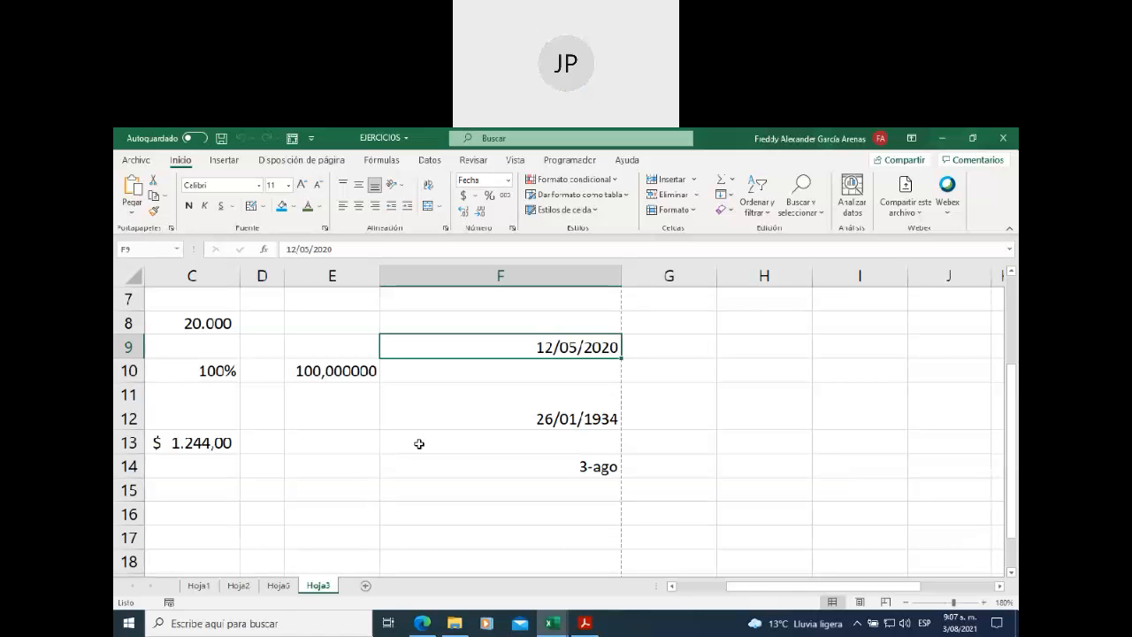
click(510, 179)
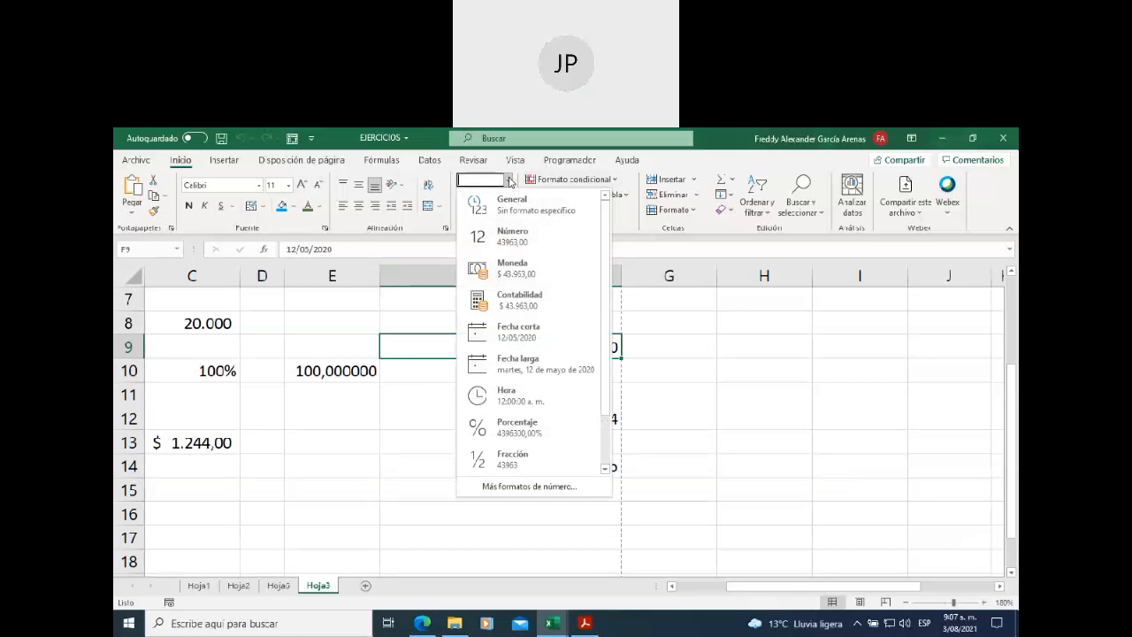
click(669, 347)
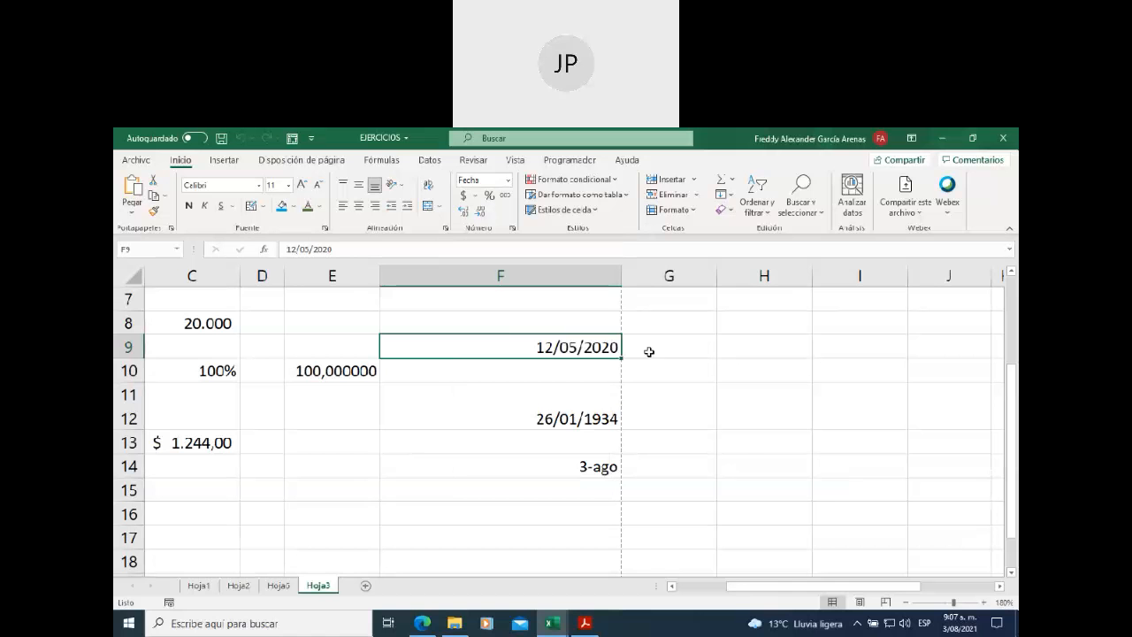
- Fill the F9 date down to F17 as a daily series ending 20/05/2020
mouse_move(621, 358)
mouse_down()
mouse_move(615, 399)
mouse_move(617, 360)
mouse_up()
drag(620, 357, 622, 549)
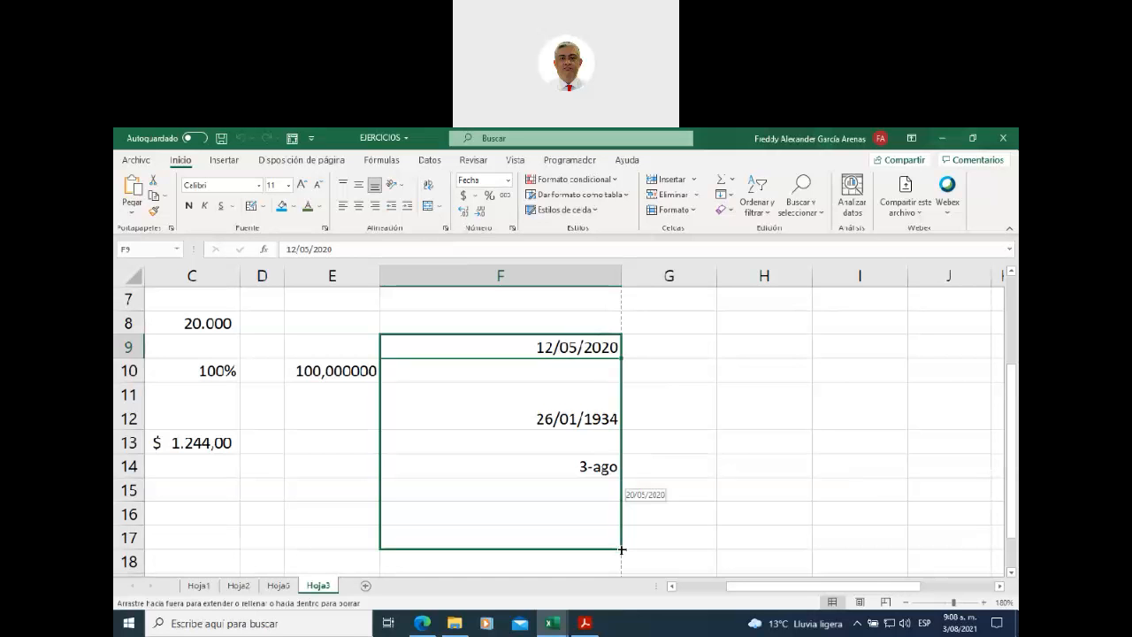
drag(622, 549, 622, 549)
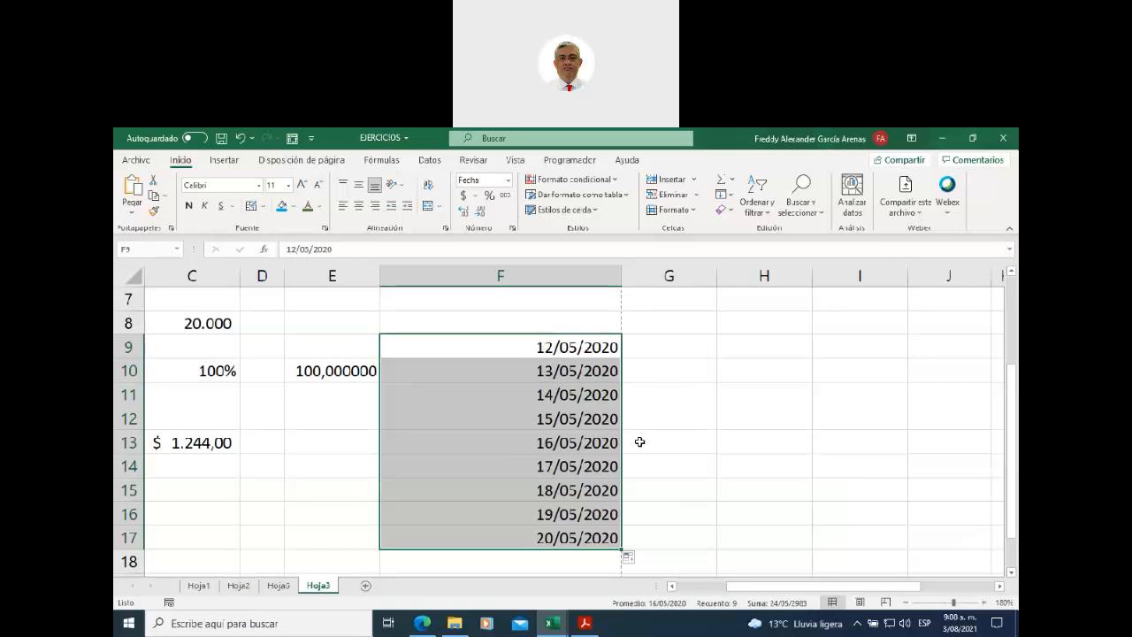
click(640, 560)
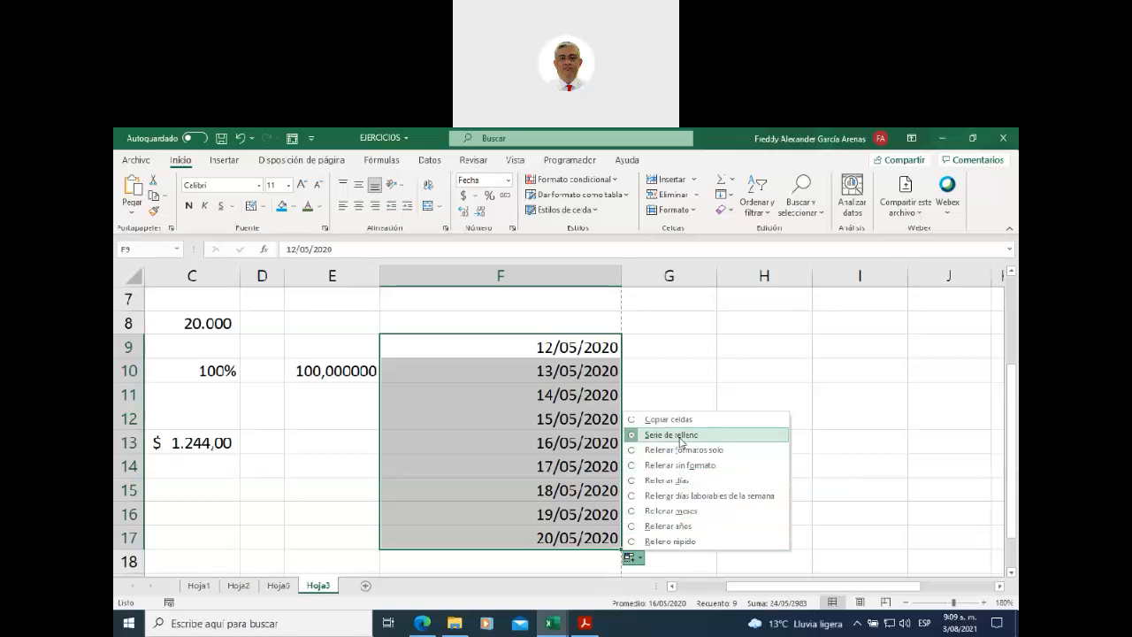
- Switch the fill to copied cells, then to monthly dates running 12/05/2020 to 12/01/2021
click(633, 420)
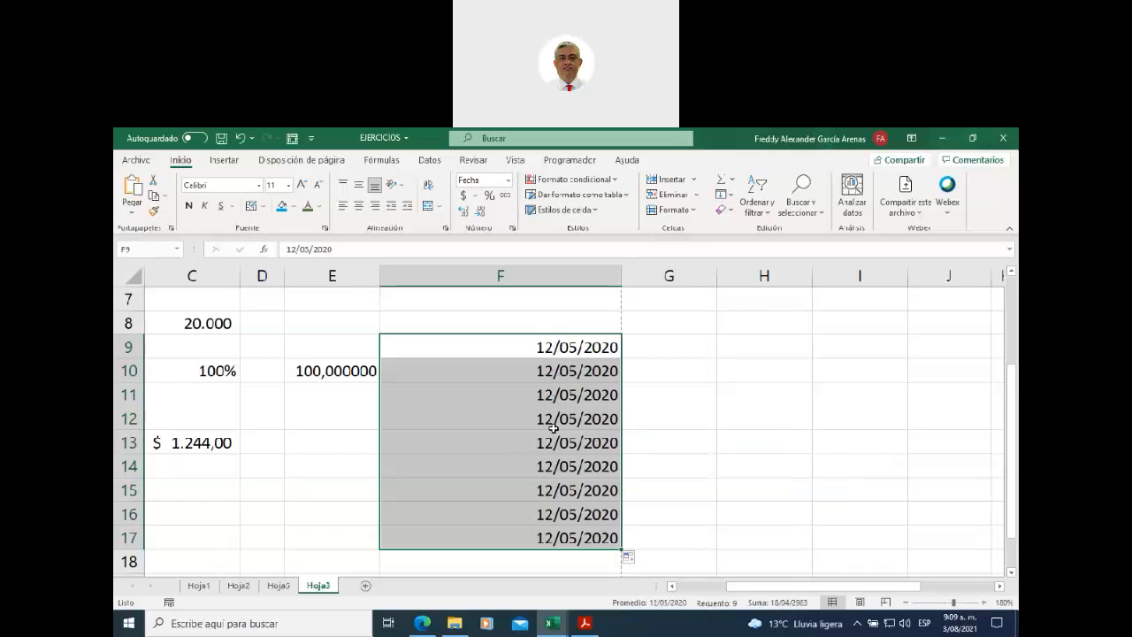
click(629, 557)
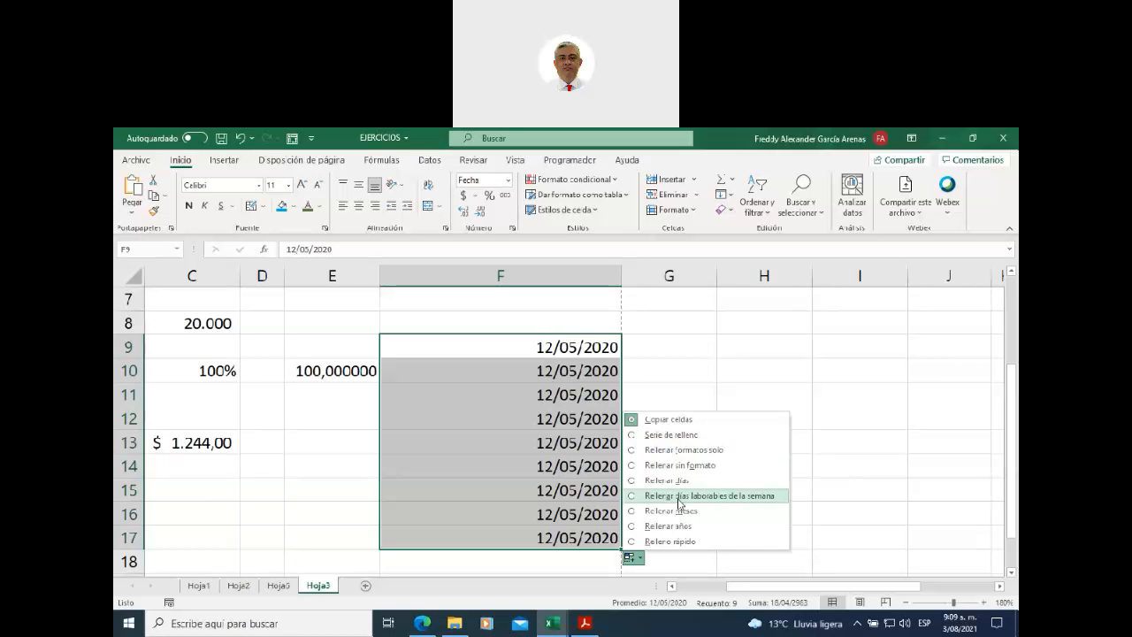
click(633, 513)
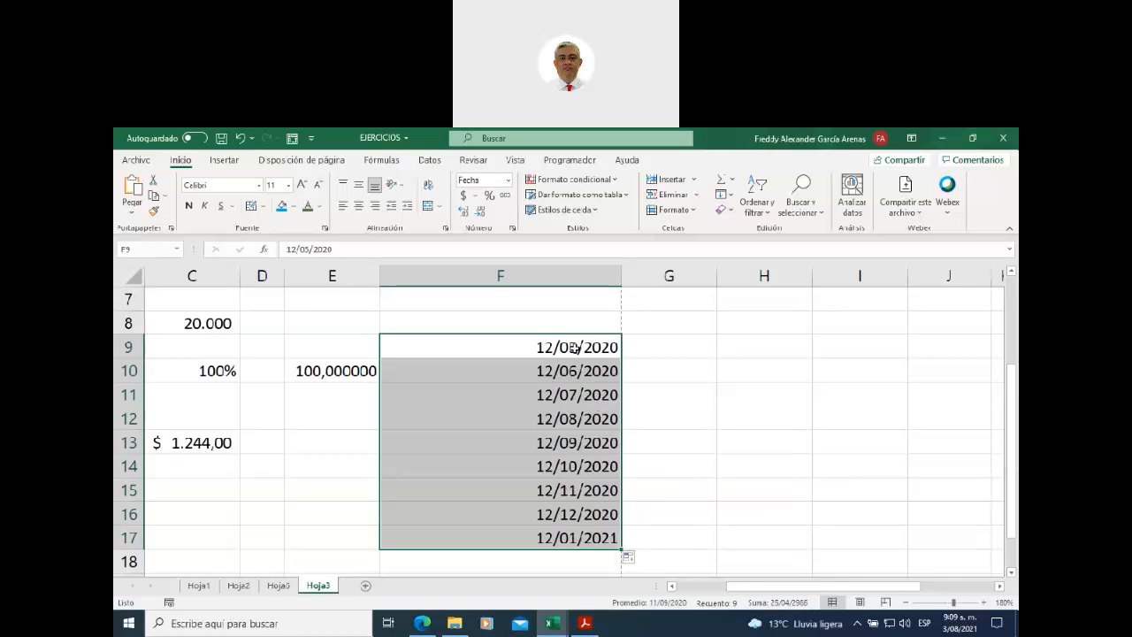
- Try Flash Fill on the date column and dismiss its no-pattern warning
click(630, 558)
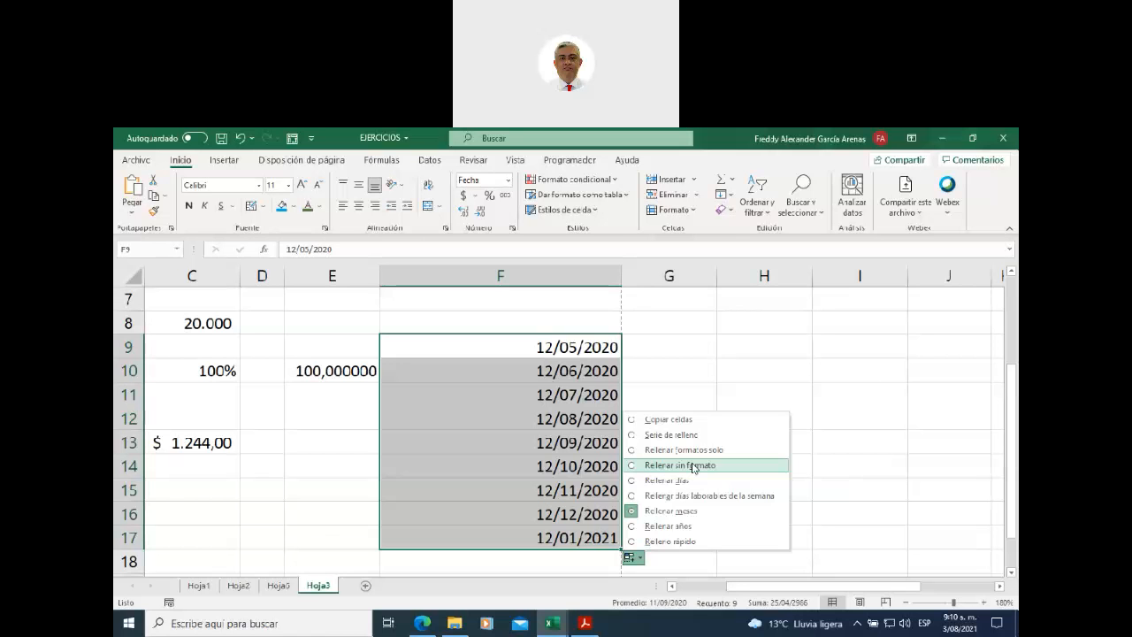
click(686, 541)
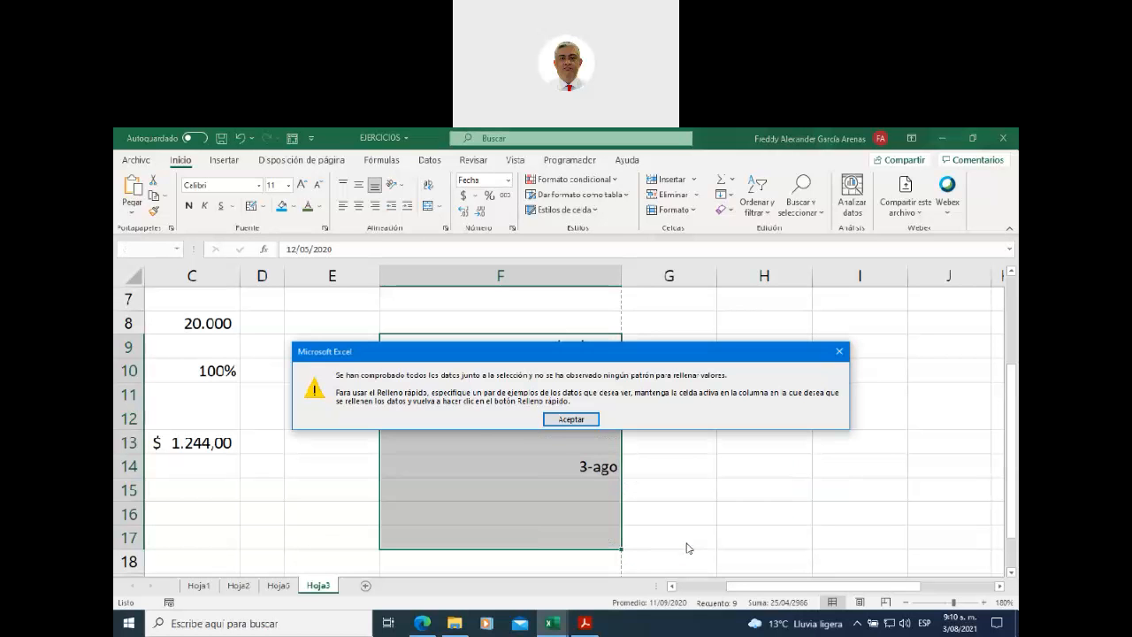
click(570, 419)
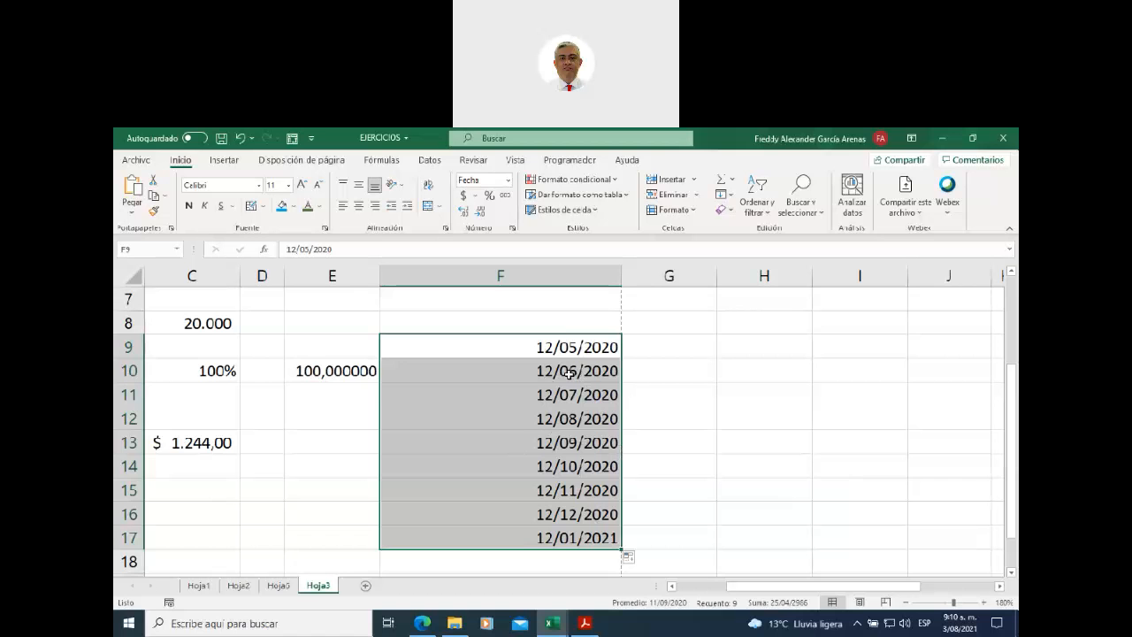
- Clear F12:F17, then extend the F9:F11 monthly pattern down to F15 (12/11/2020)
click(683, 367)
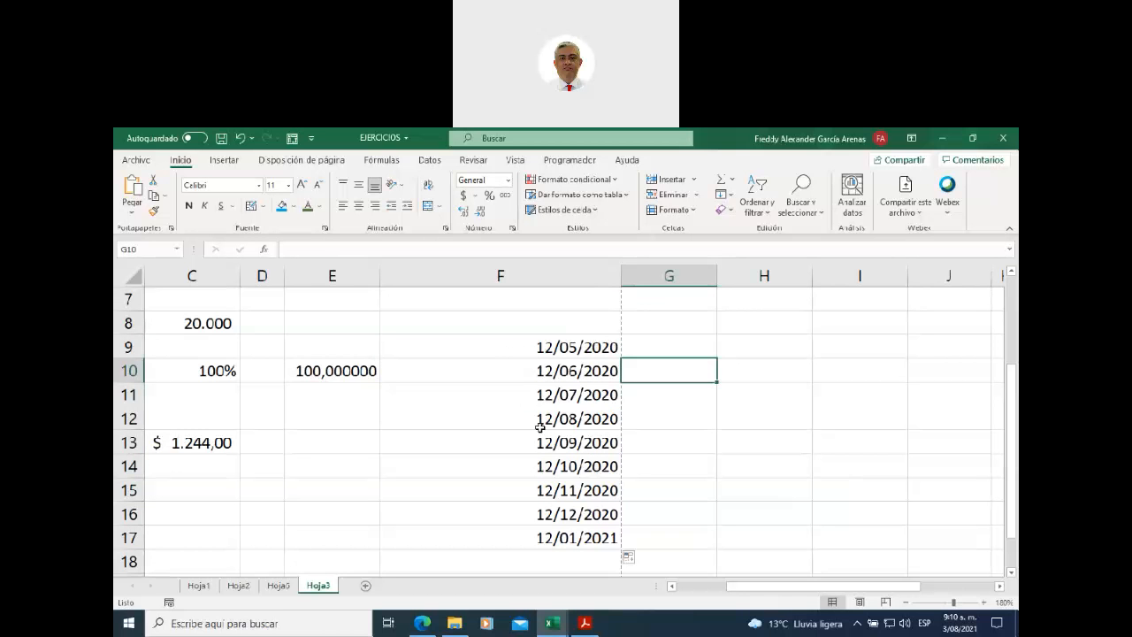
drag(541, 419, 531, 531)
key(Delete)
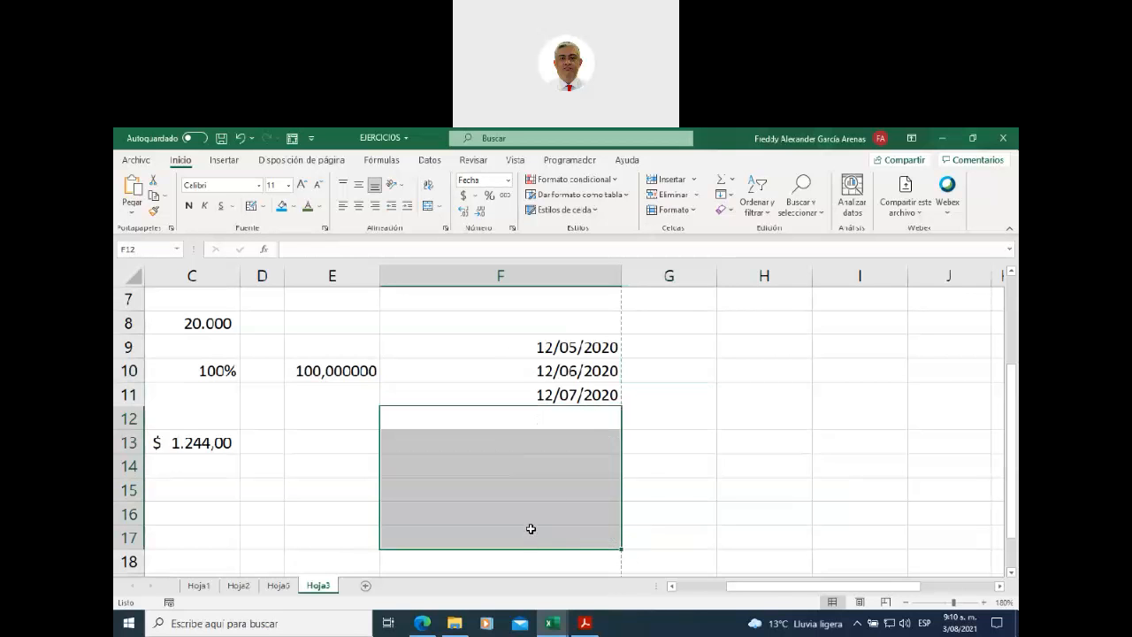
click(657, 424)
drag(513, 345, 527, 386)
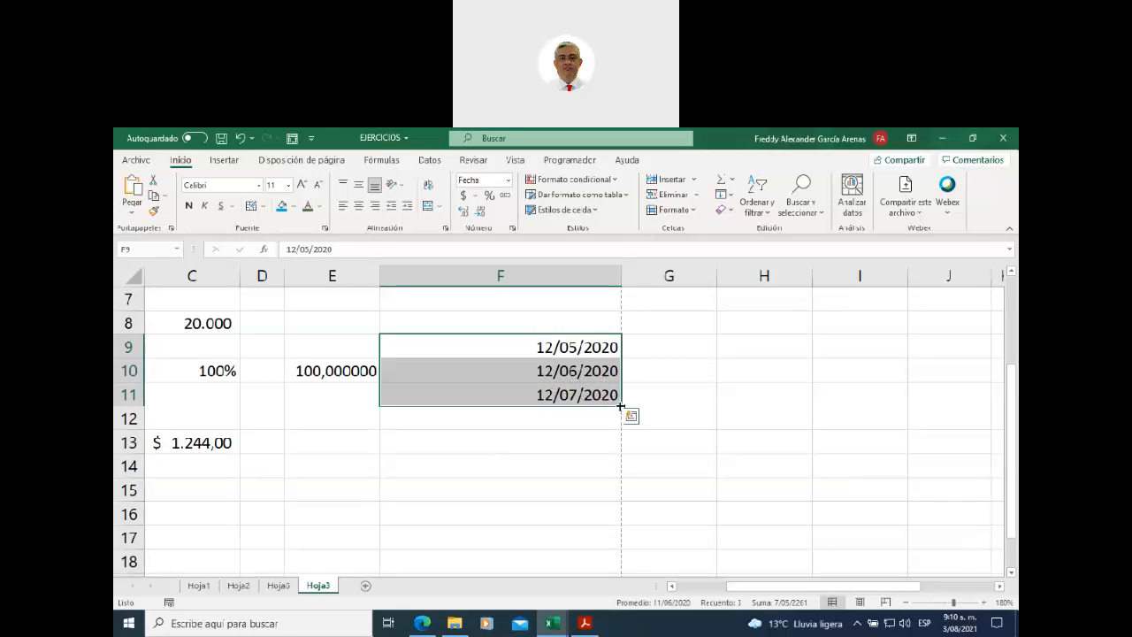
drag(622, 406, 623, 511)
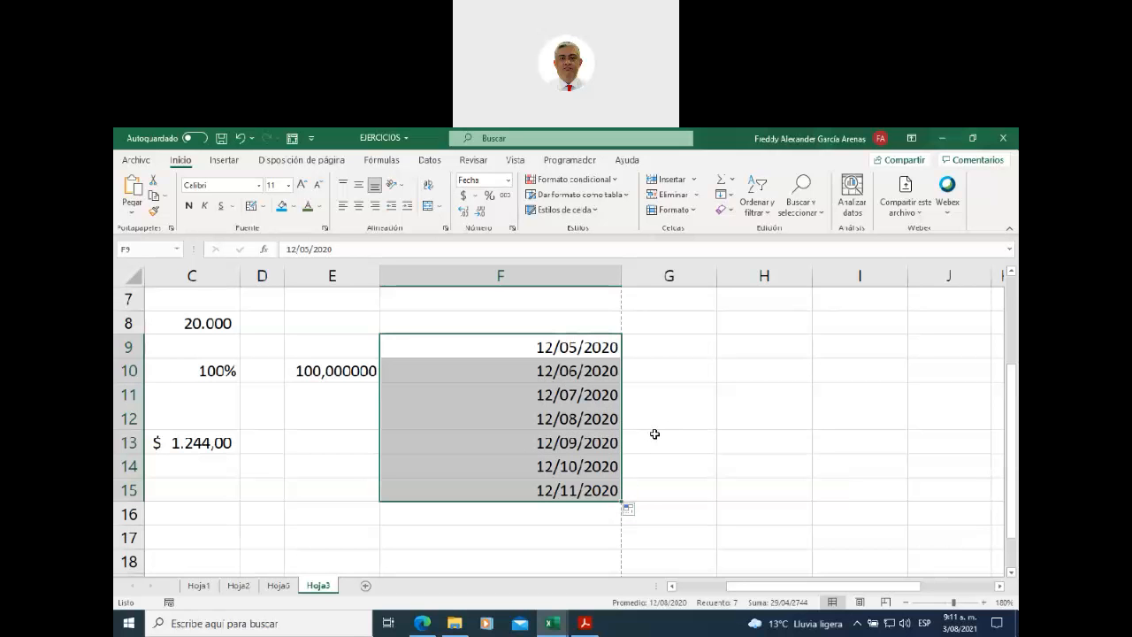
- Format F9:F11 as General numbers and extend that number series down to F15
click(565, 396)
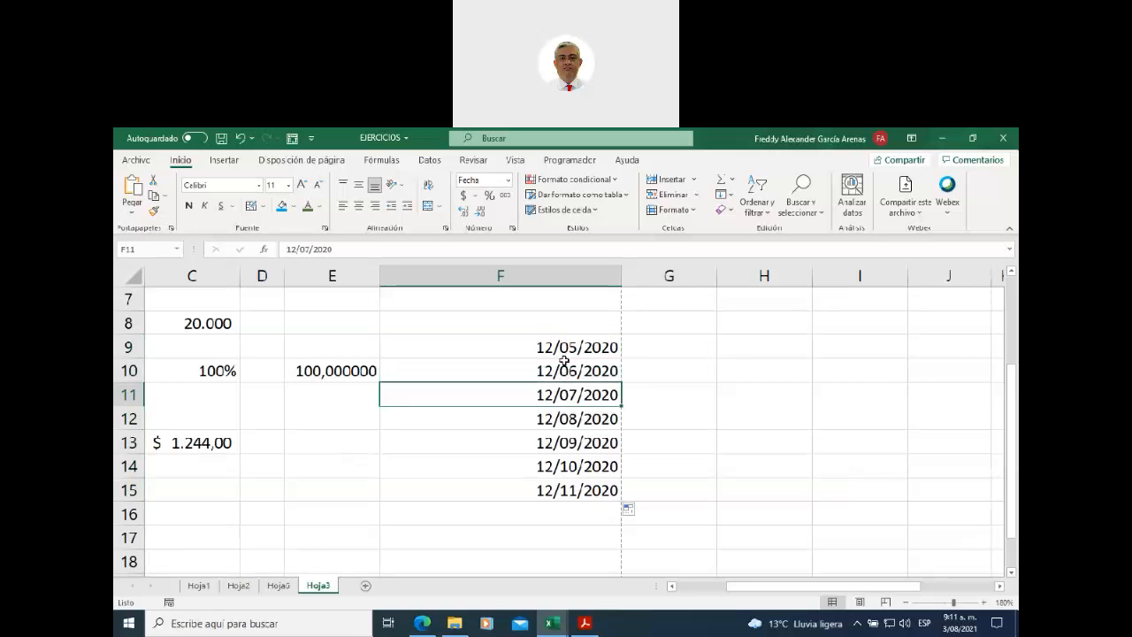
drag(564, 346, 564, 389)
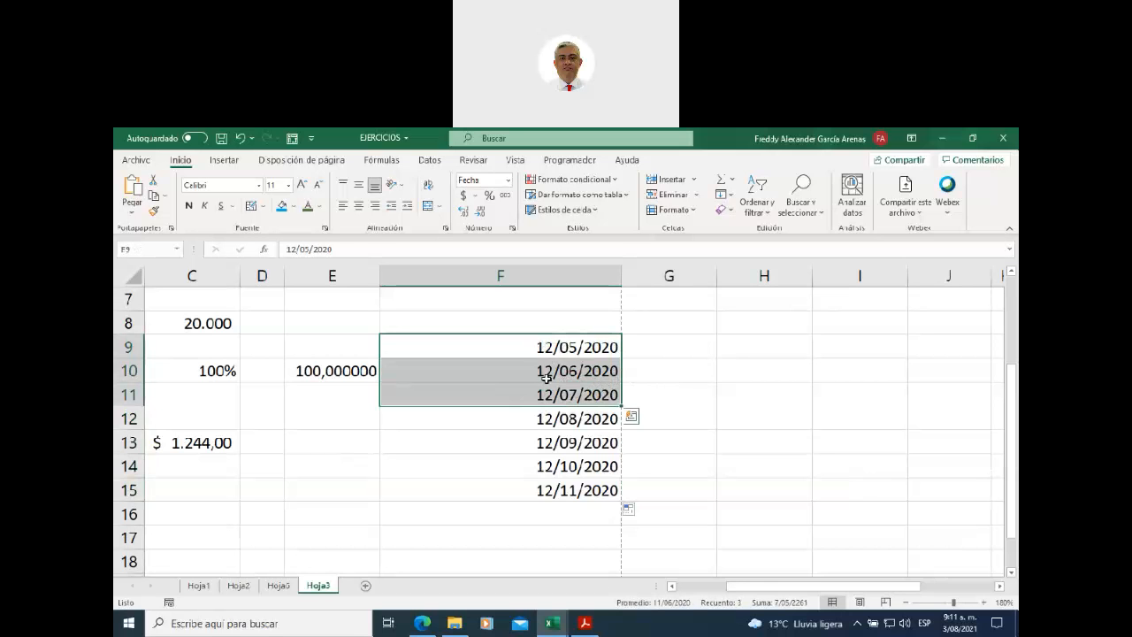
click(507, 180)
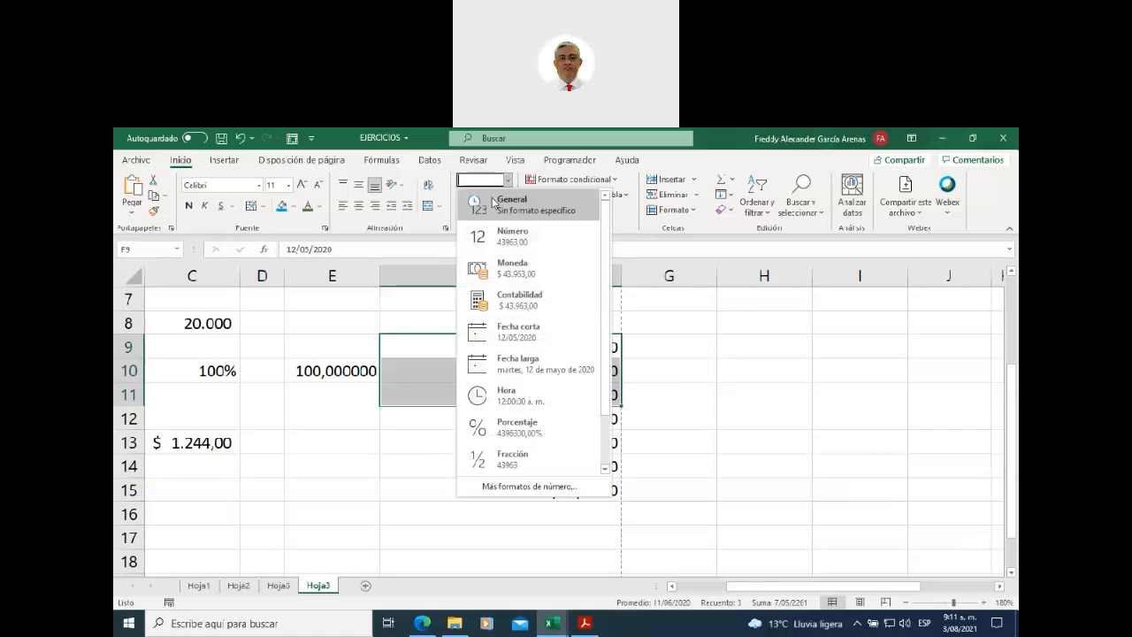
click(491, 198)
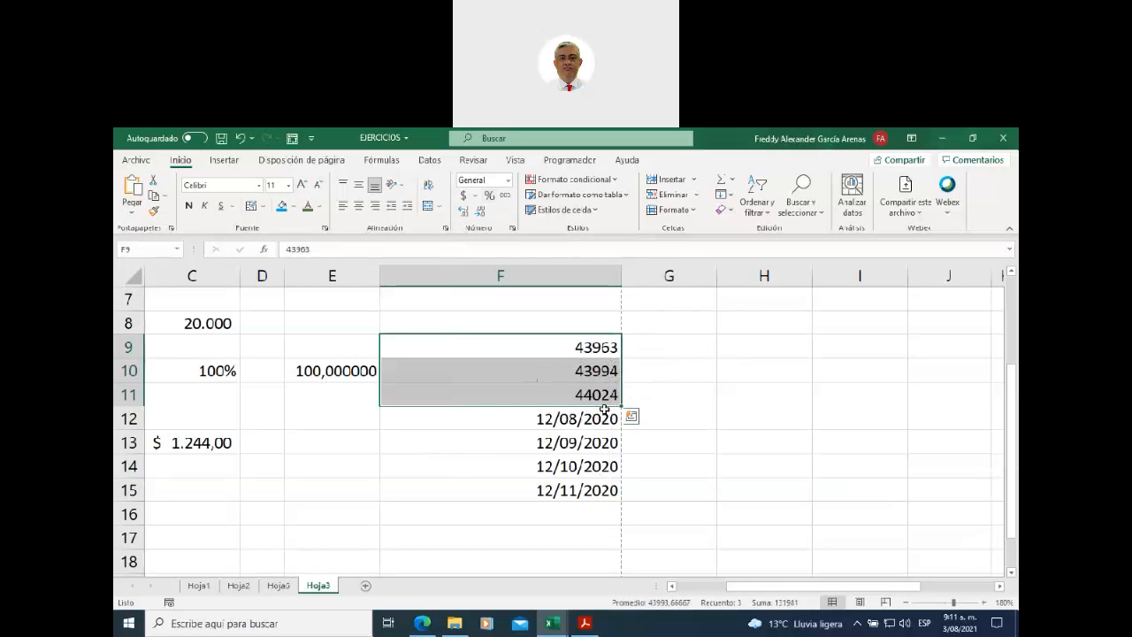
drag(621, 406, 619, 500)
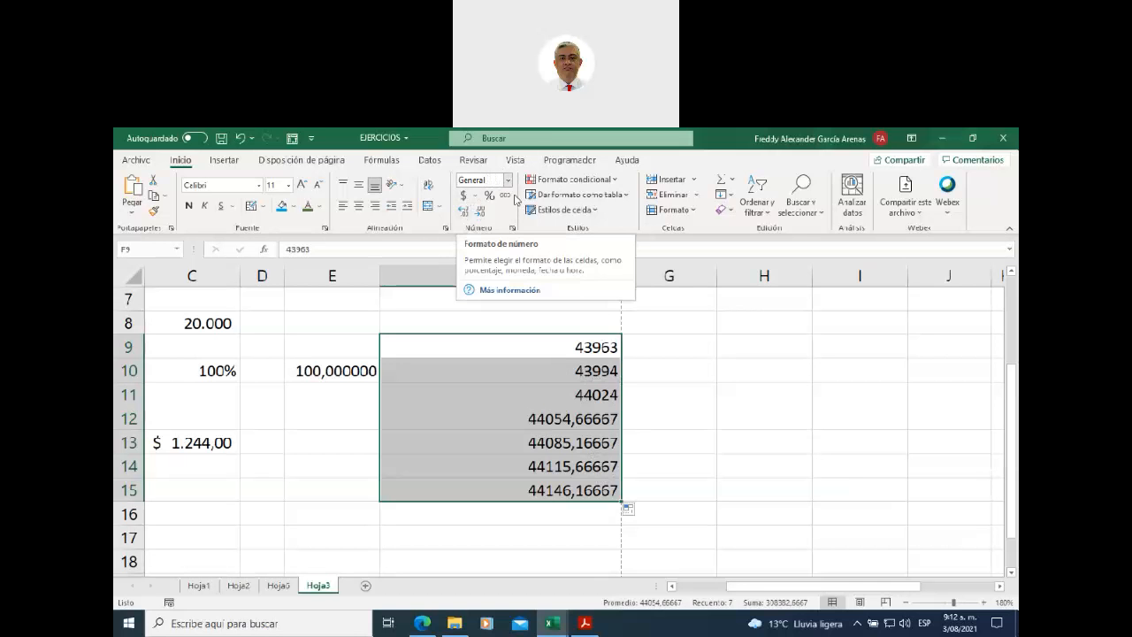
- Delete the number series in F9:F15, leaving column F empty
click(669, 373)
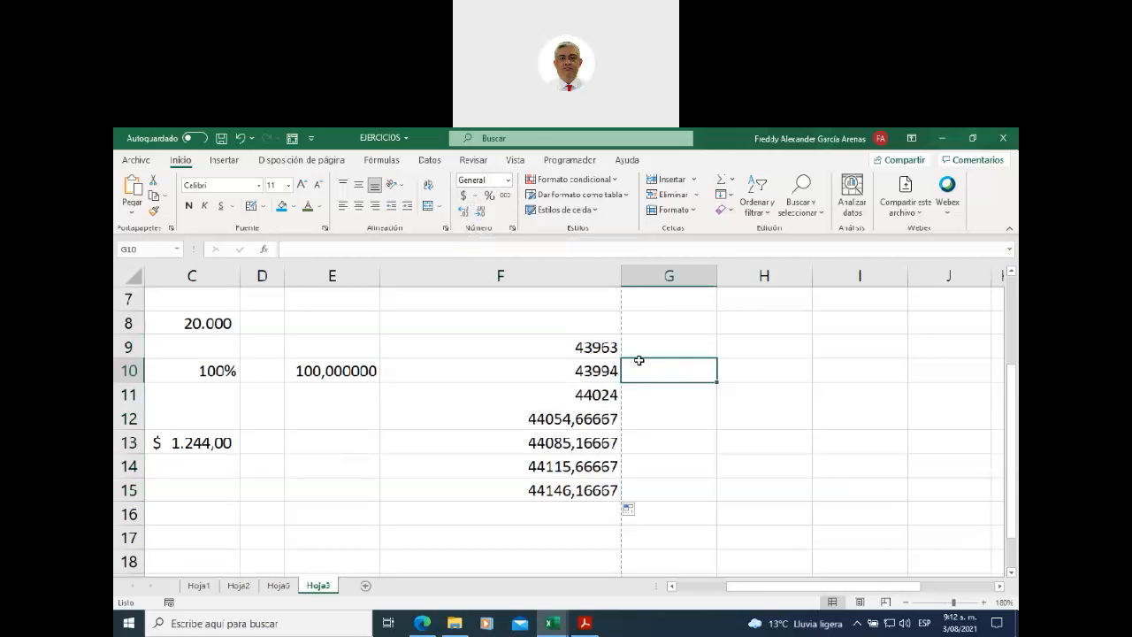
click(212, 327)
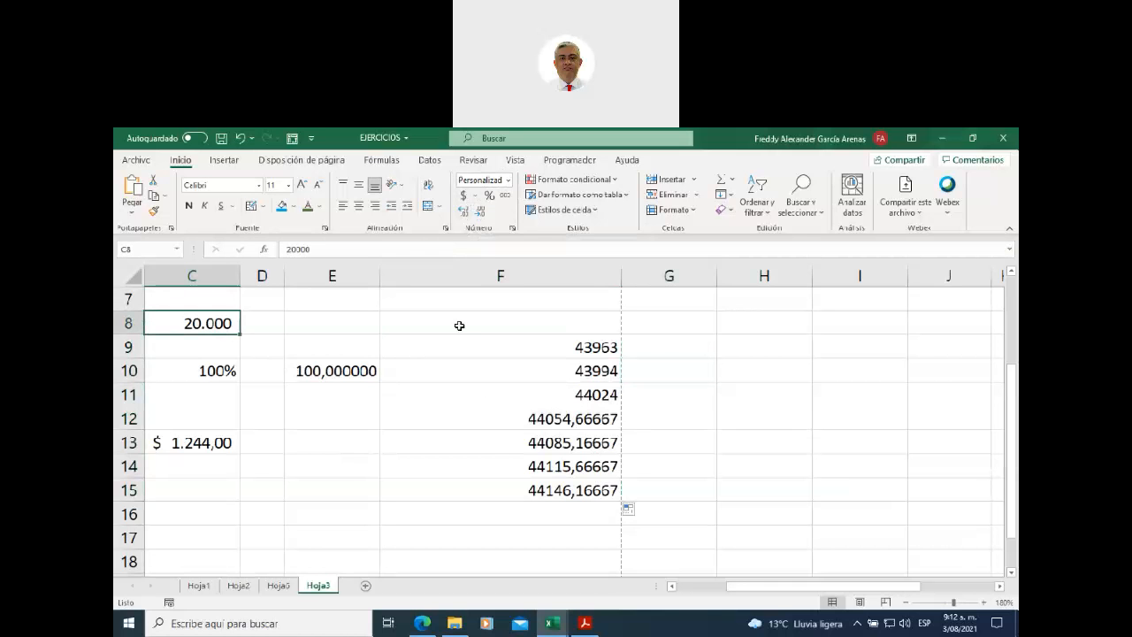
drag(525, 350, 519, 482)
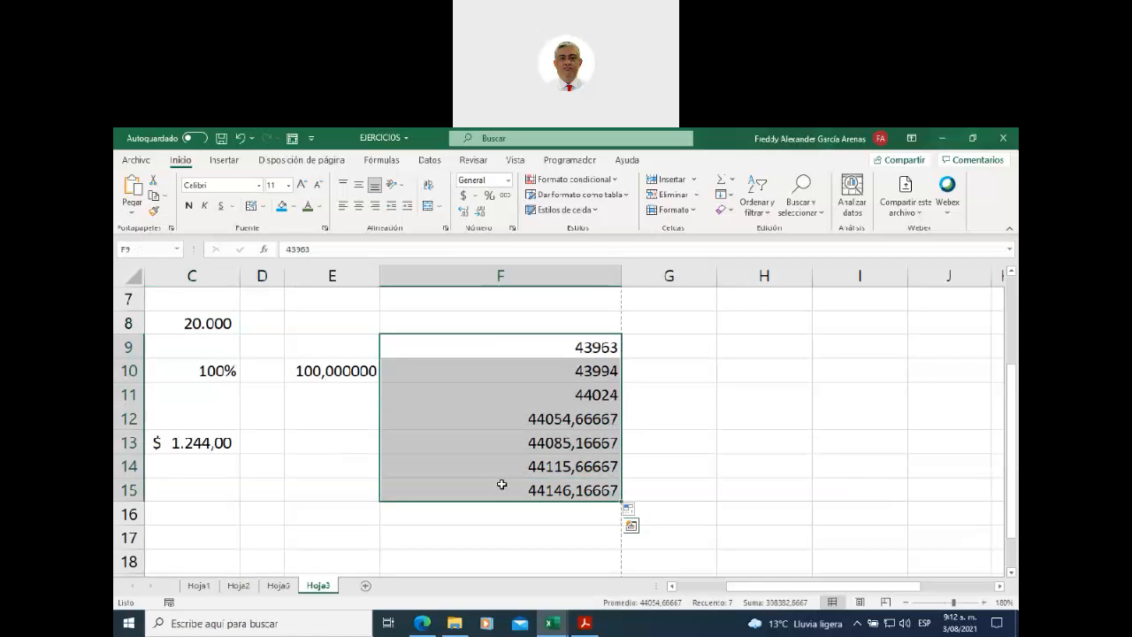
key(Delete)
click(678, 421)
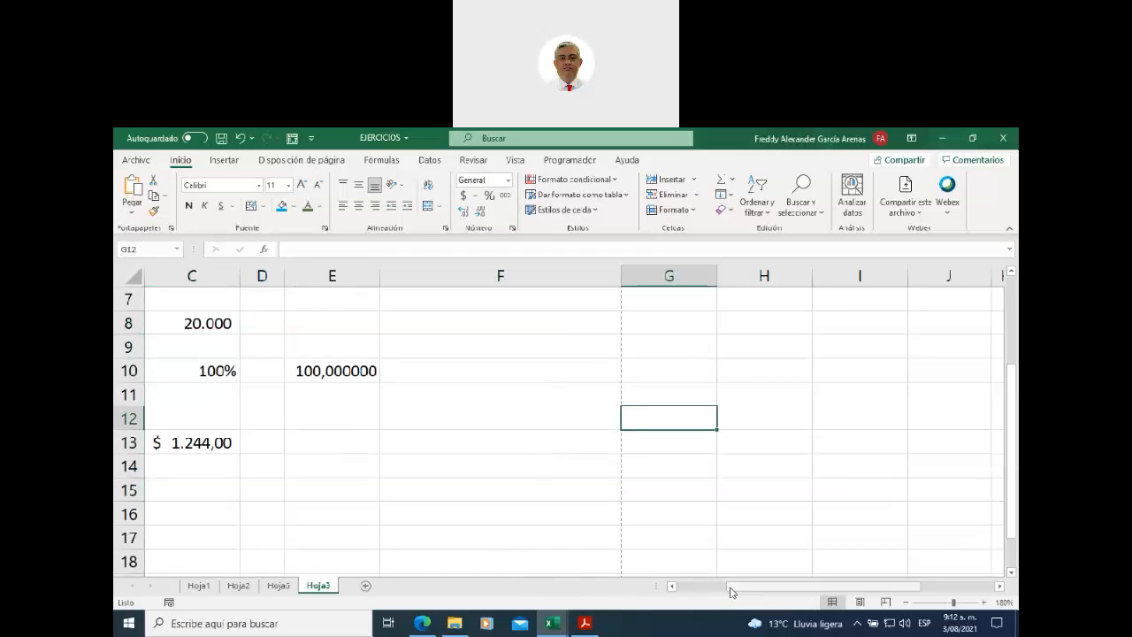
drag(732, 589, 682, 589)
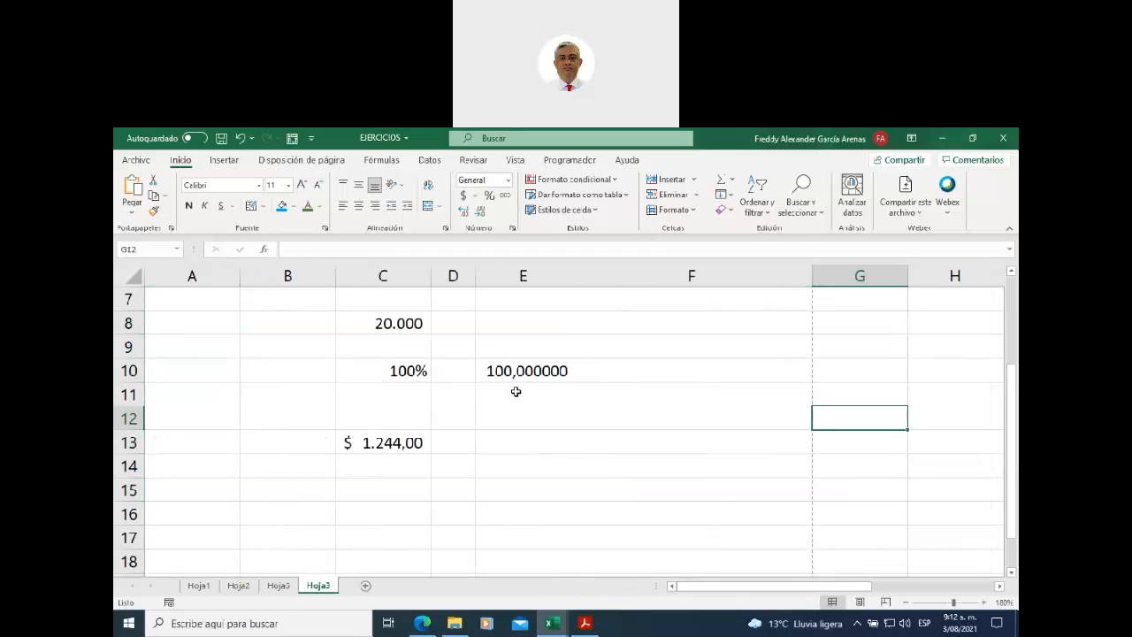
click(509, 182)
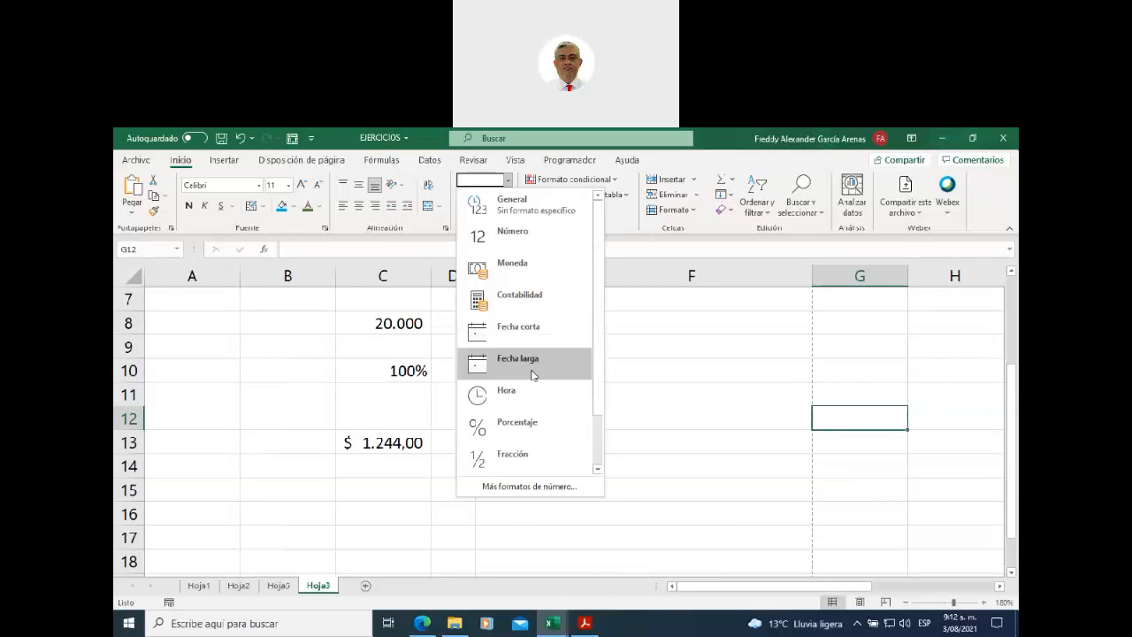
drag(598, 355, 599, 420)
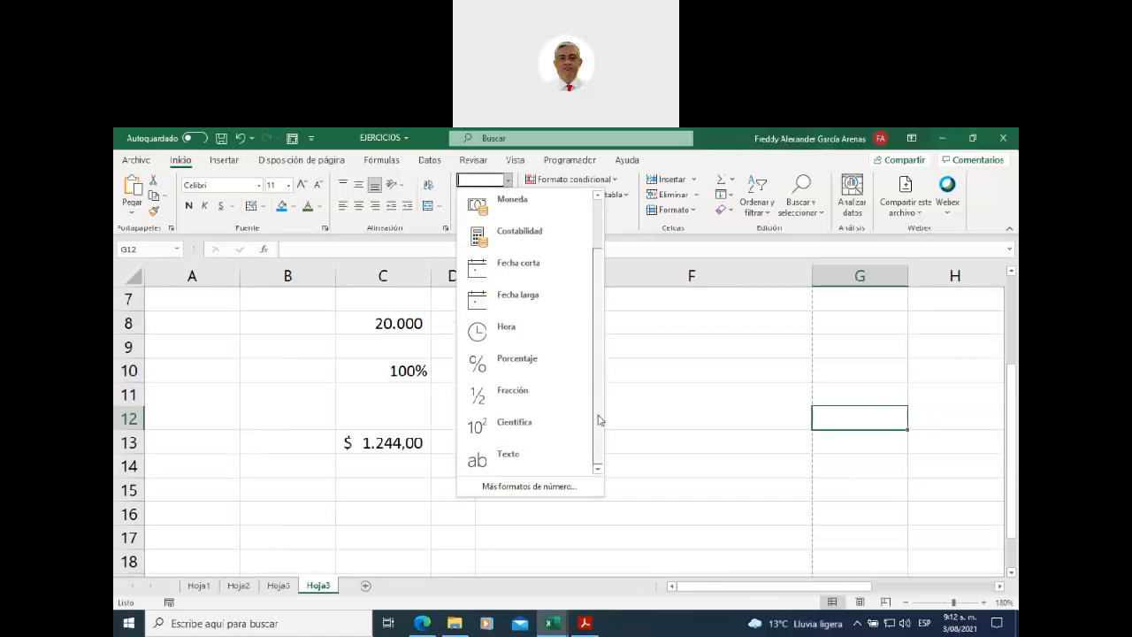
click(656, 383)
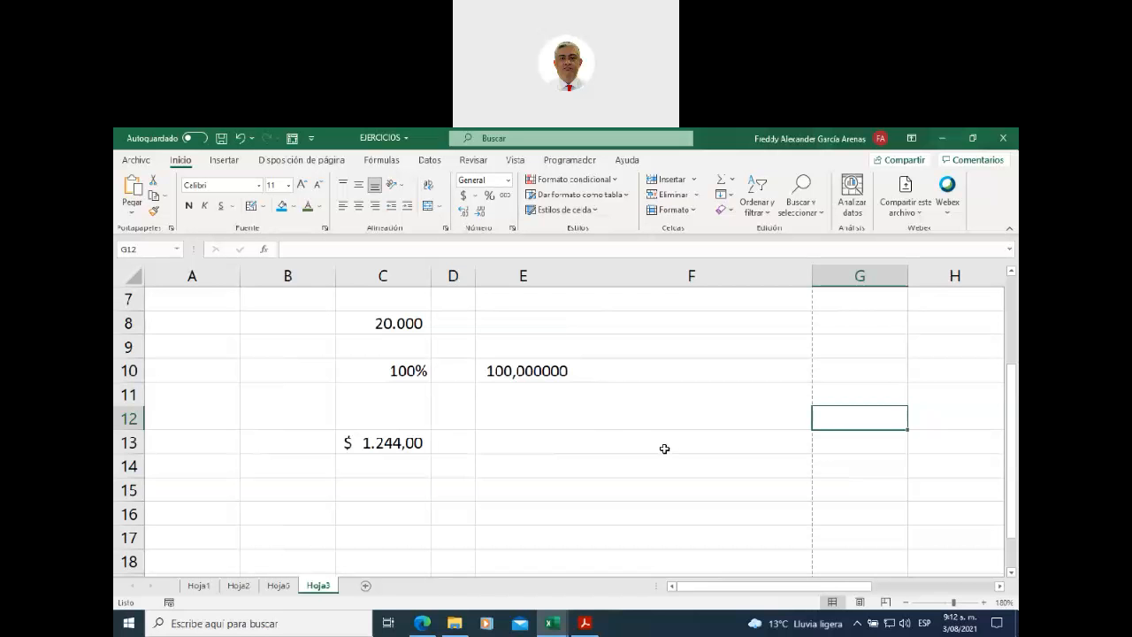
scroll(621, 440, up, 2)
scroll(496, 498, down, 1)
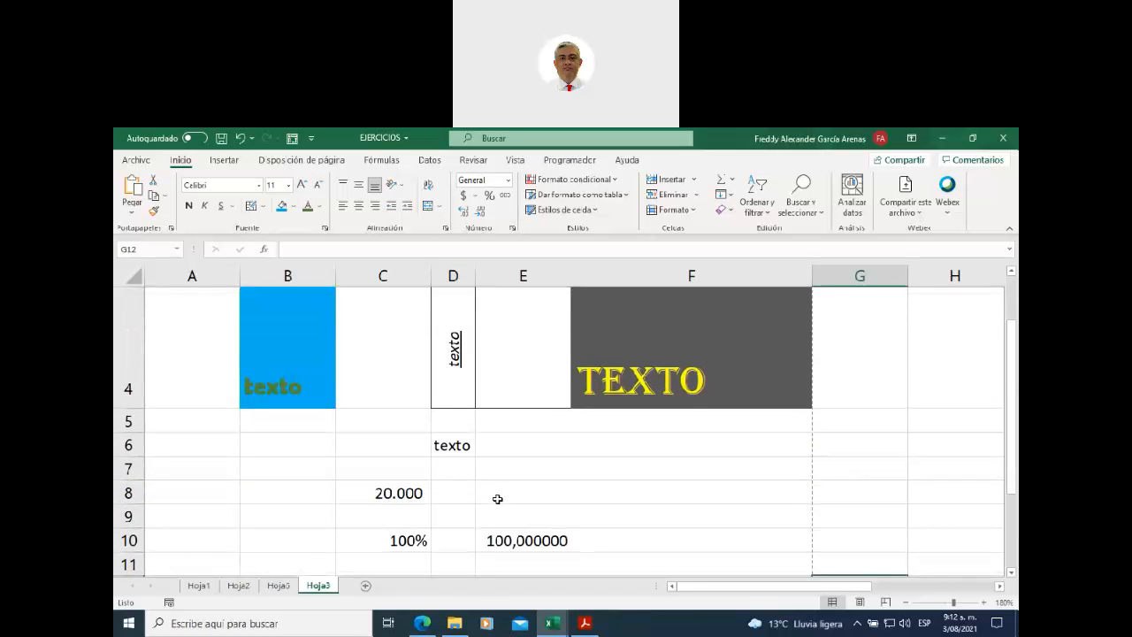
scroll(516, 485, up, 1)
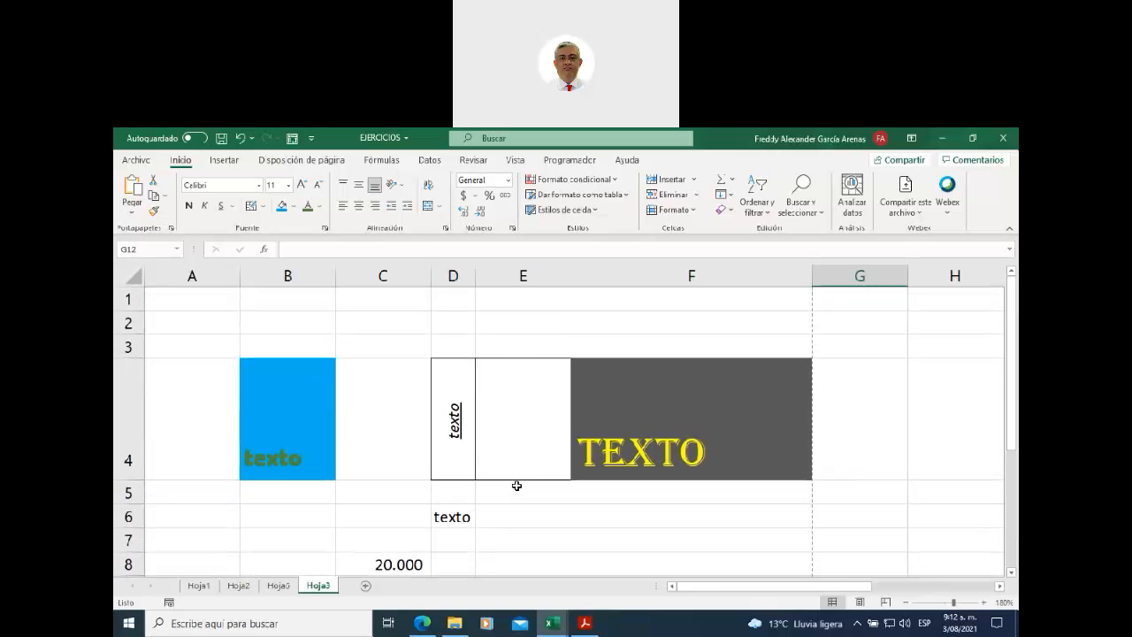
click(892, 454)
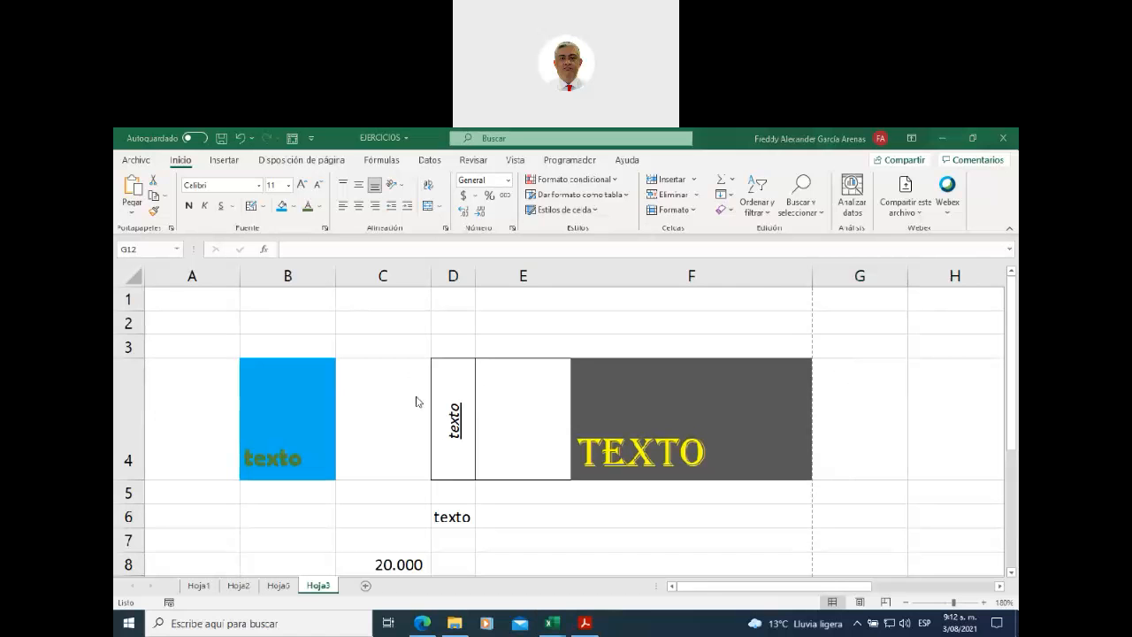
click(137, 163)
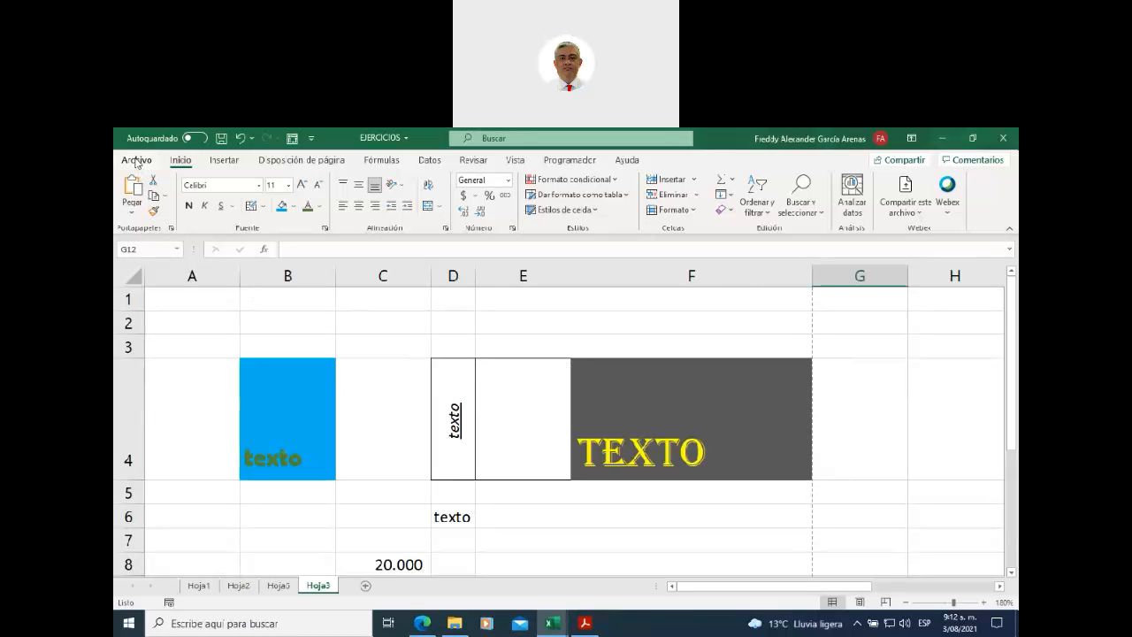
click(137, 162)
click(159, 365)
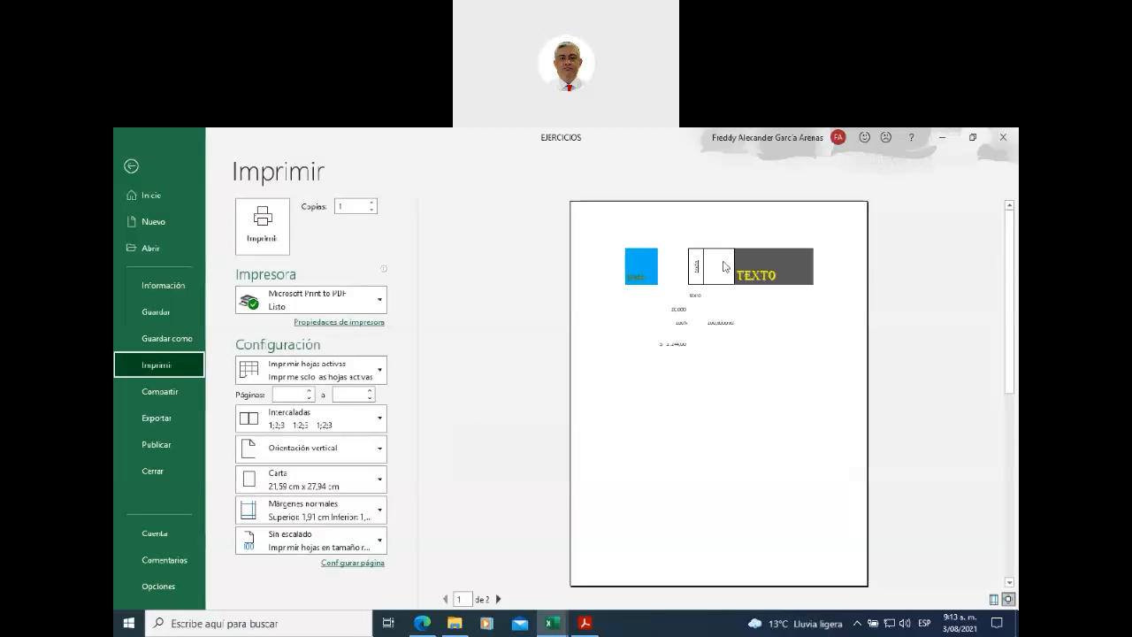
click(131, 167)
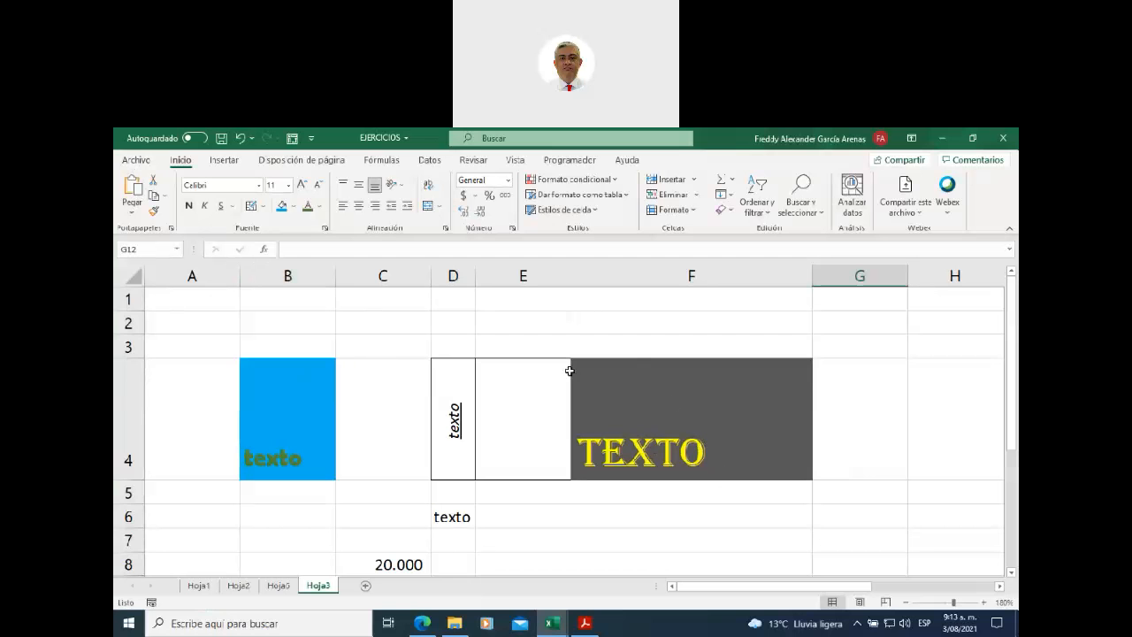
- Zoom Hoja3 to 220% and bring columns E–J and the page break beside F into view
scroll(654, 345, down, 3)
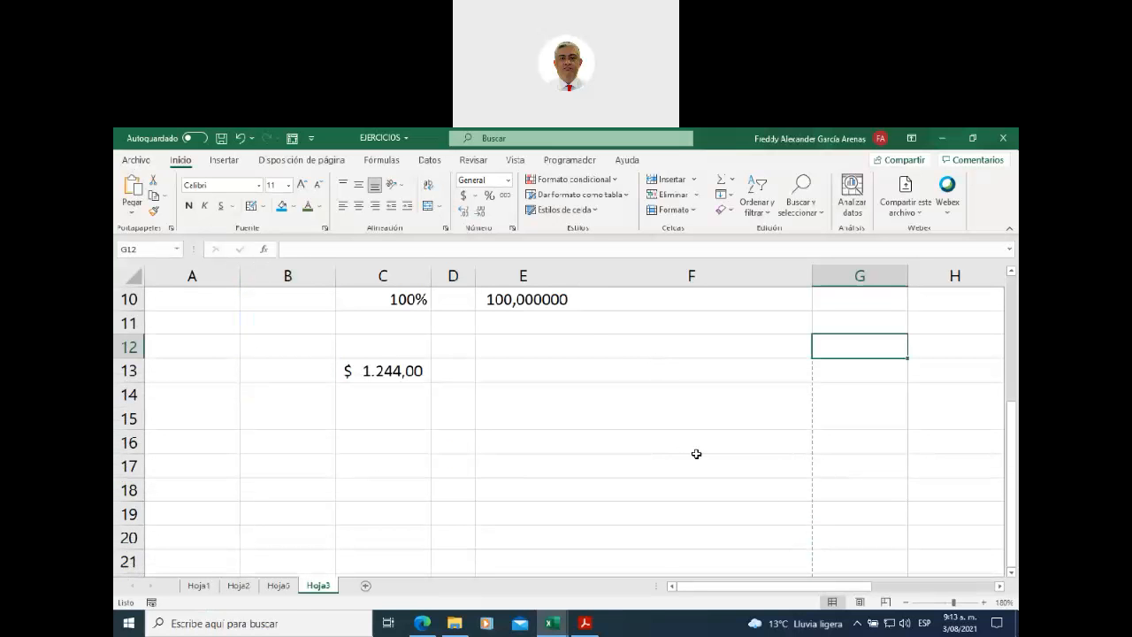
click(985, 603)
click(985, 602)
click(984, 602)
click(985, 602)
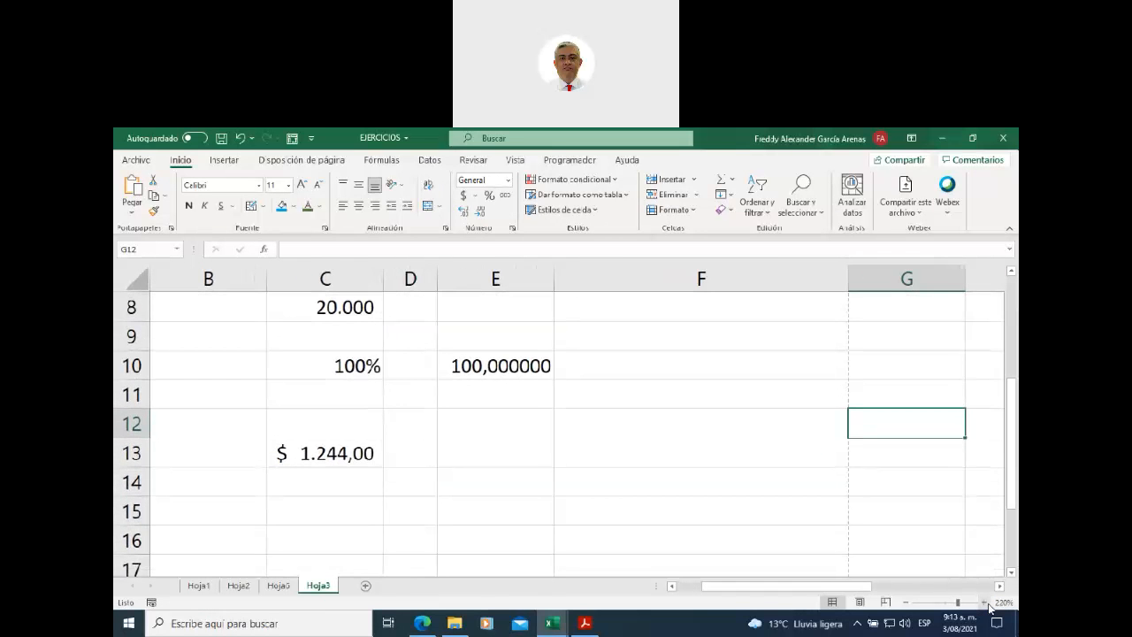
drag(794, 586, 869, 583)
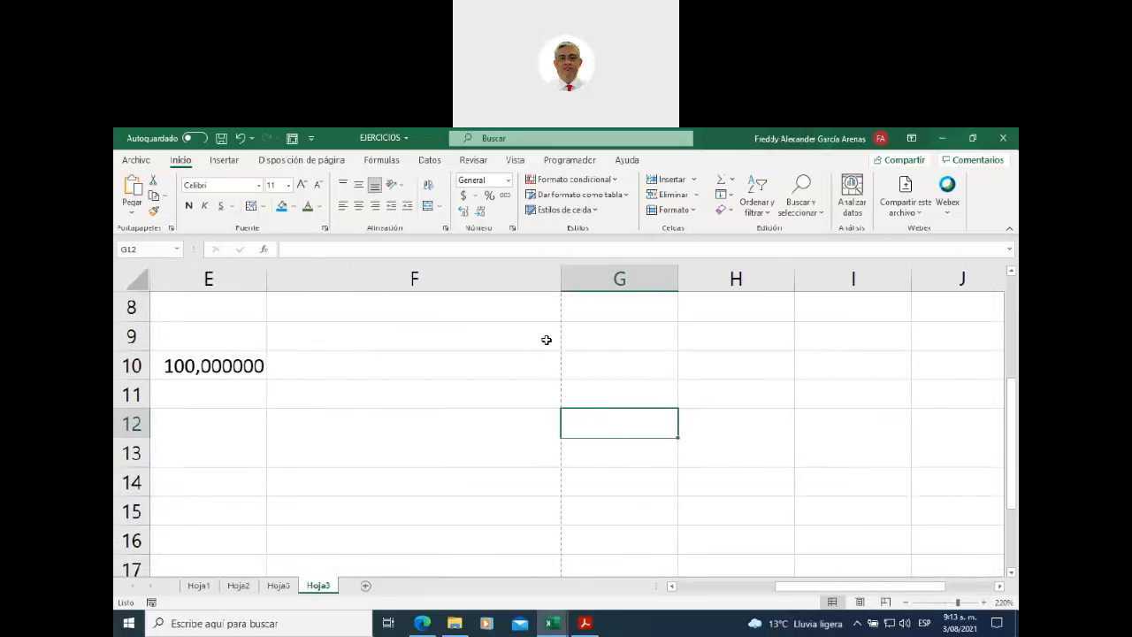
click(525, 276)
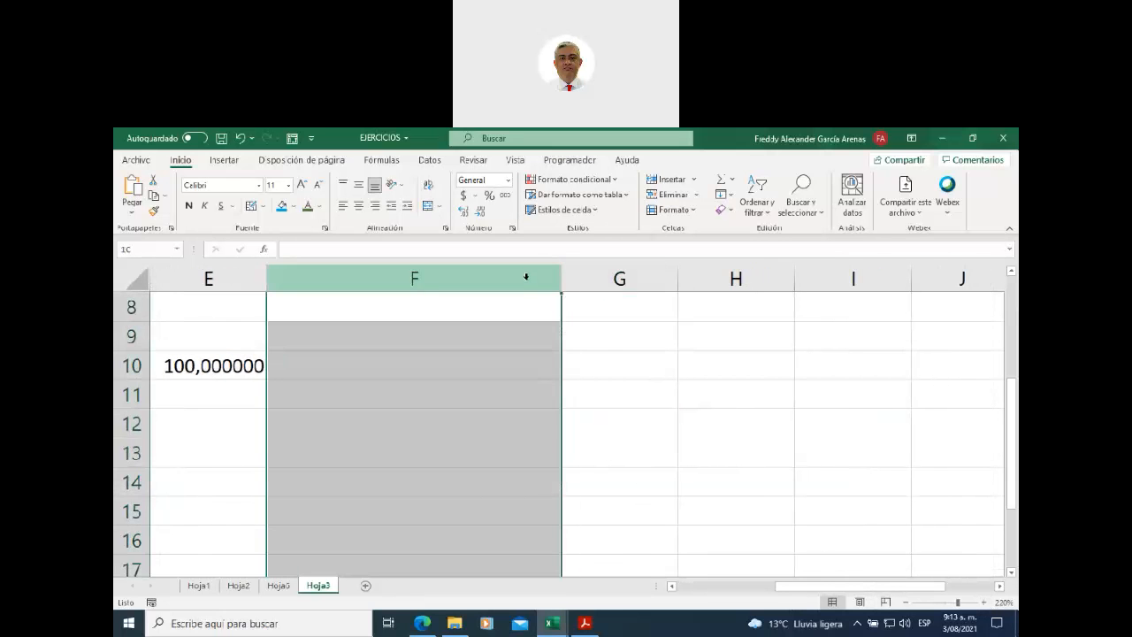
click(615, 279)
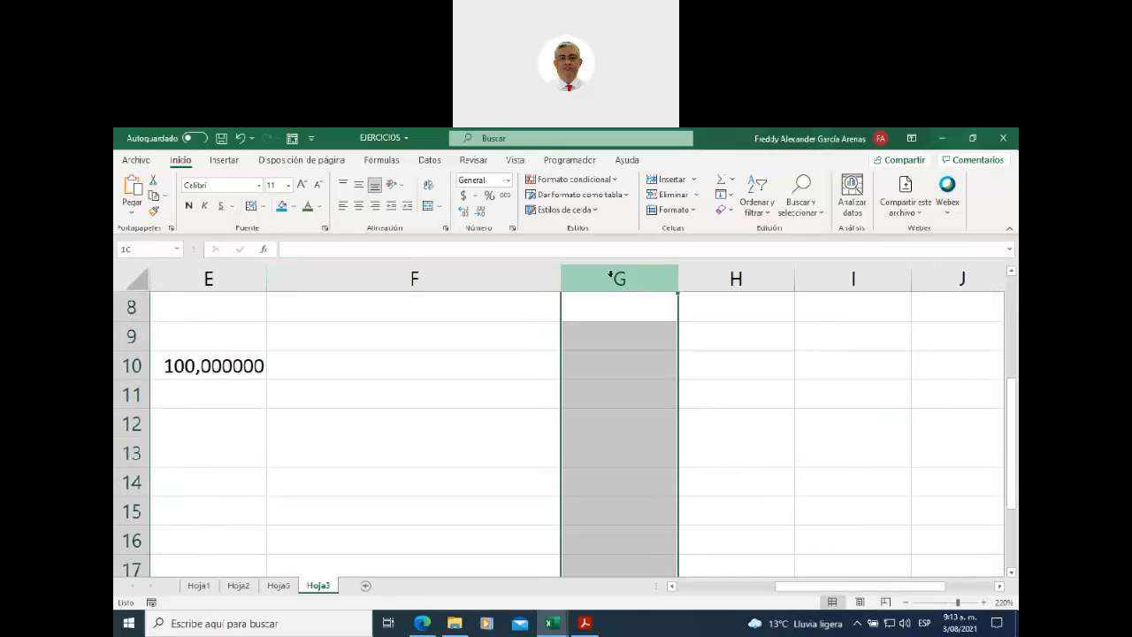
click(760, 332)
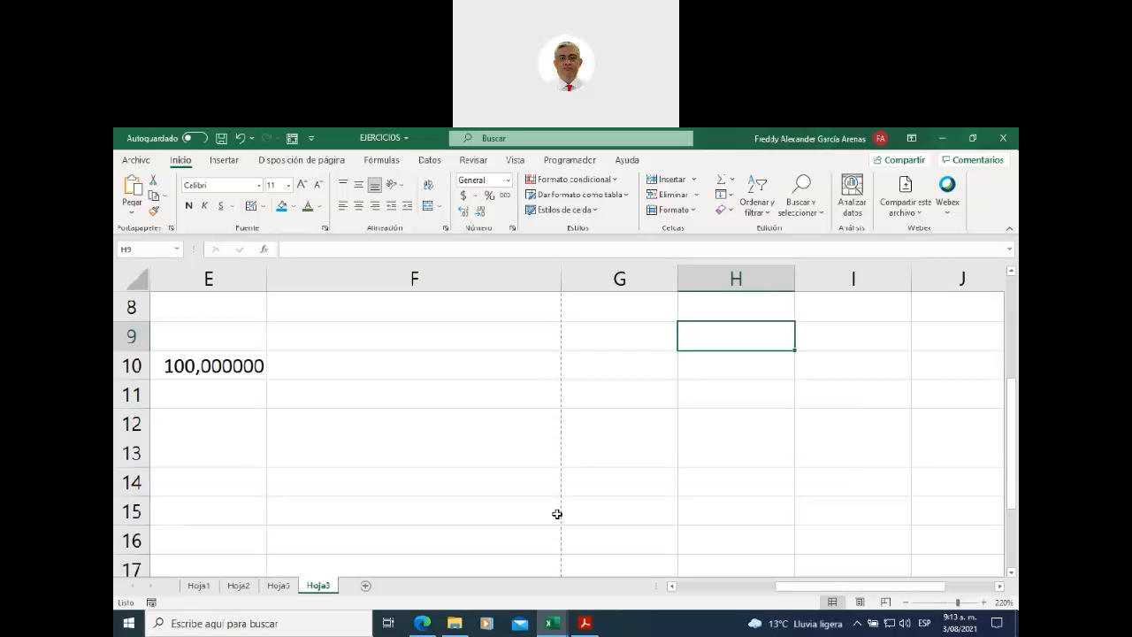
- Scroll down to row 41 and label F41 'hoja 1' and F44 'hoja 2'
scroll(536, 427, down, 1)
scroll(535, 426, down, 4)
scroll(536, 426, down, 2)
scroll(533, 426, down, 4)
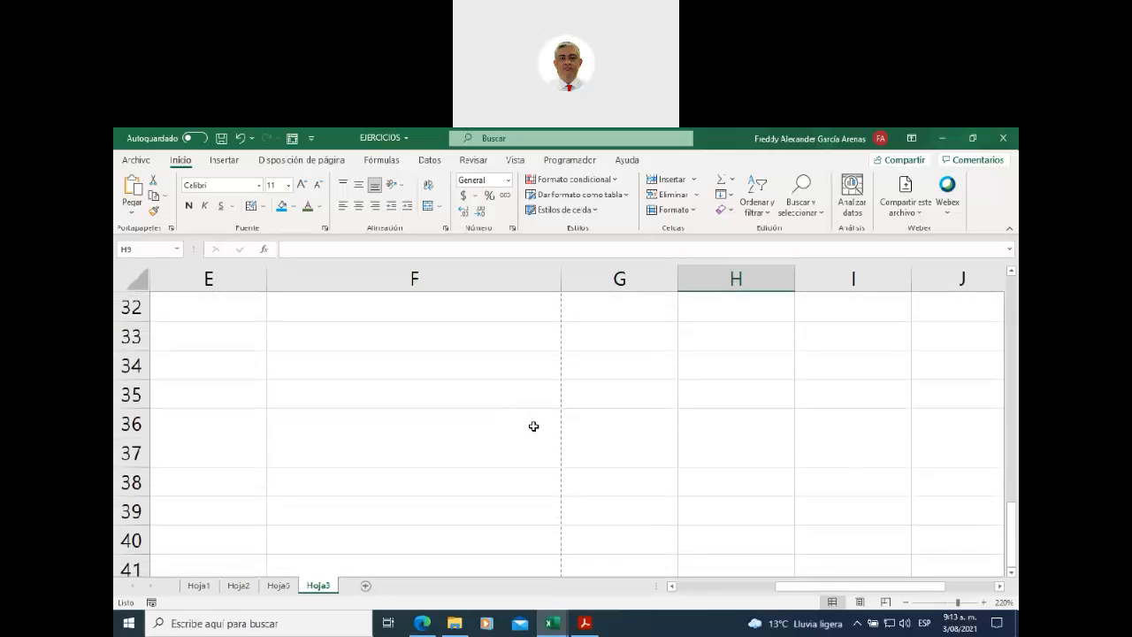
scroll(534, 426, up, 1)
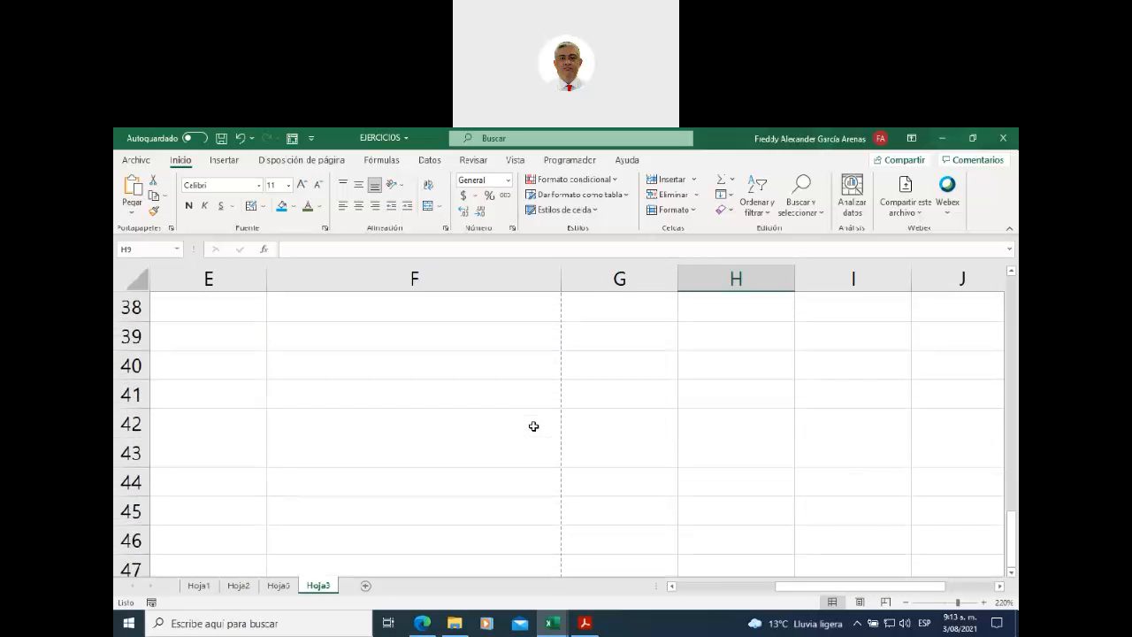
click(127, 426)
click(130, 451)
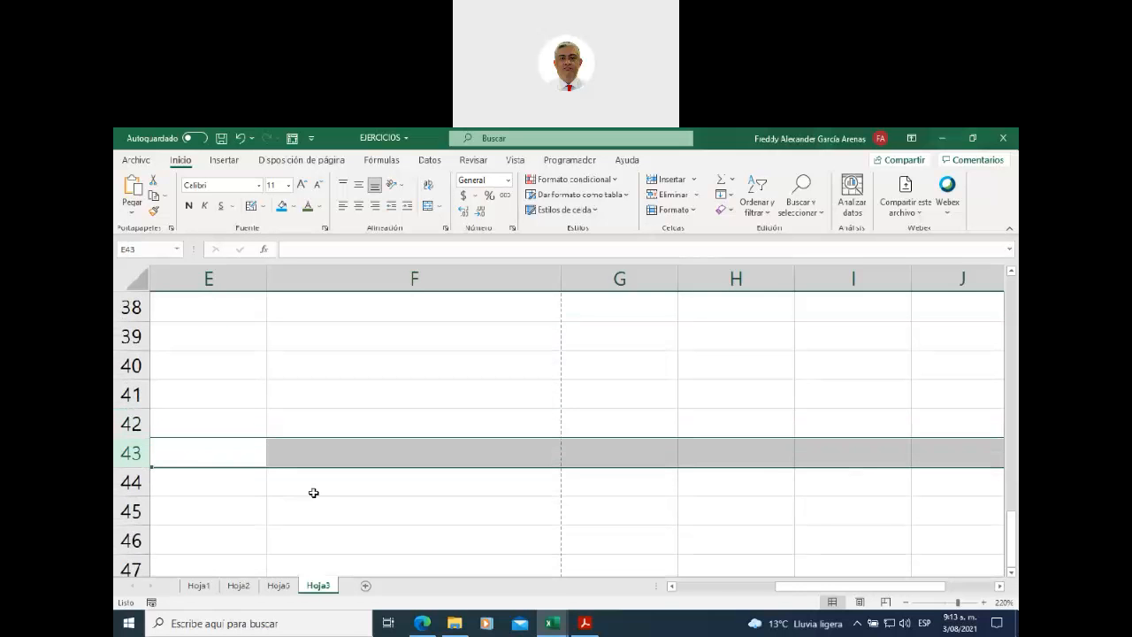
click(313, 502)
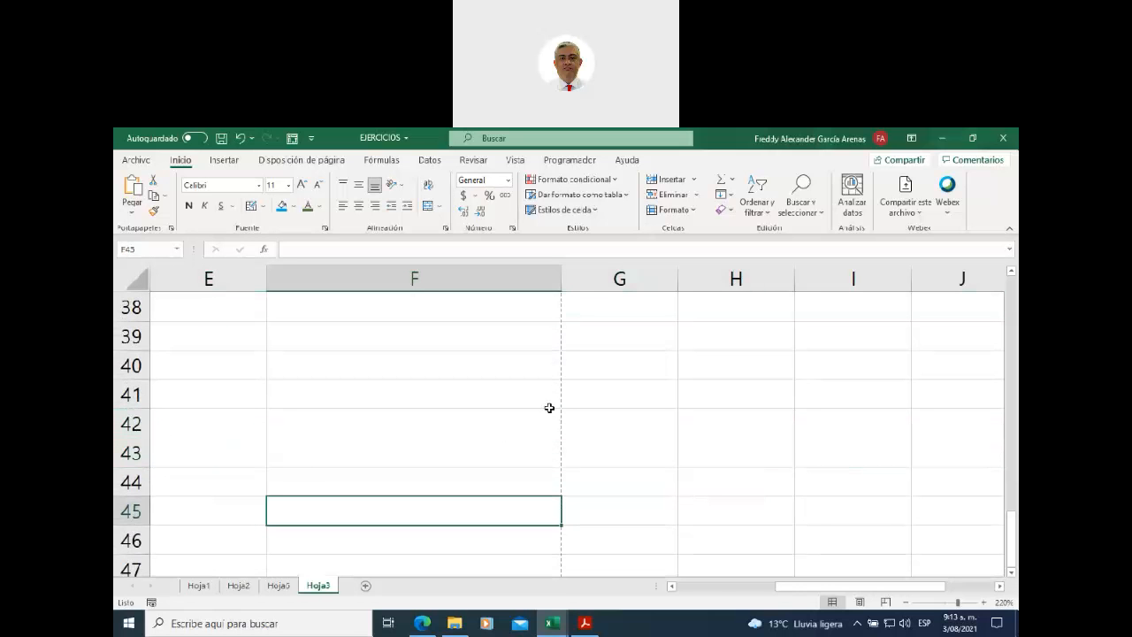
click(374, 384)
text(hoja 1)
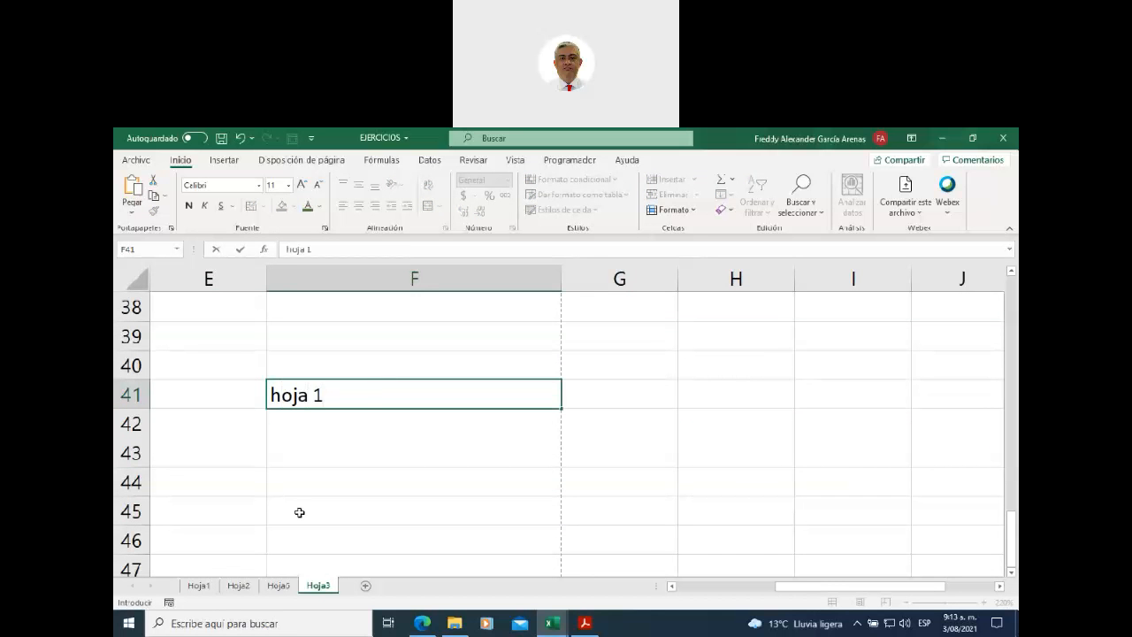
click(316, 482)
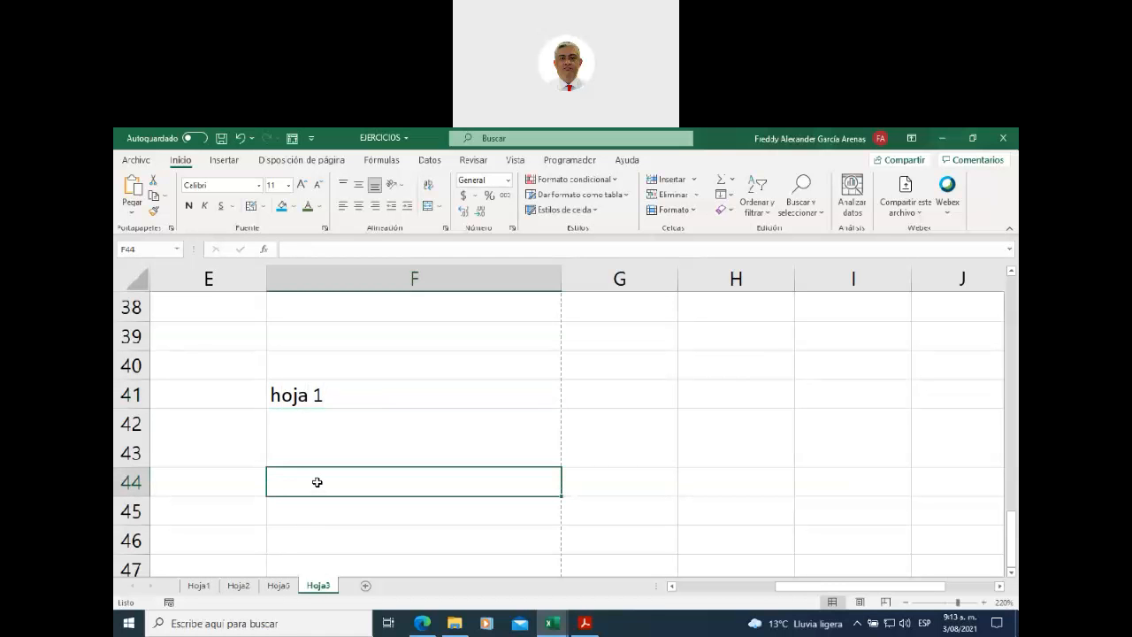
text(hoja)
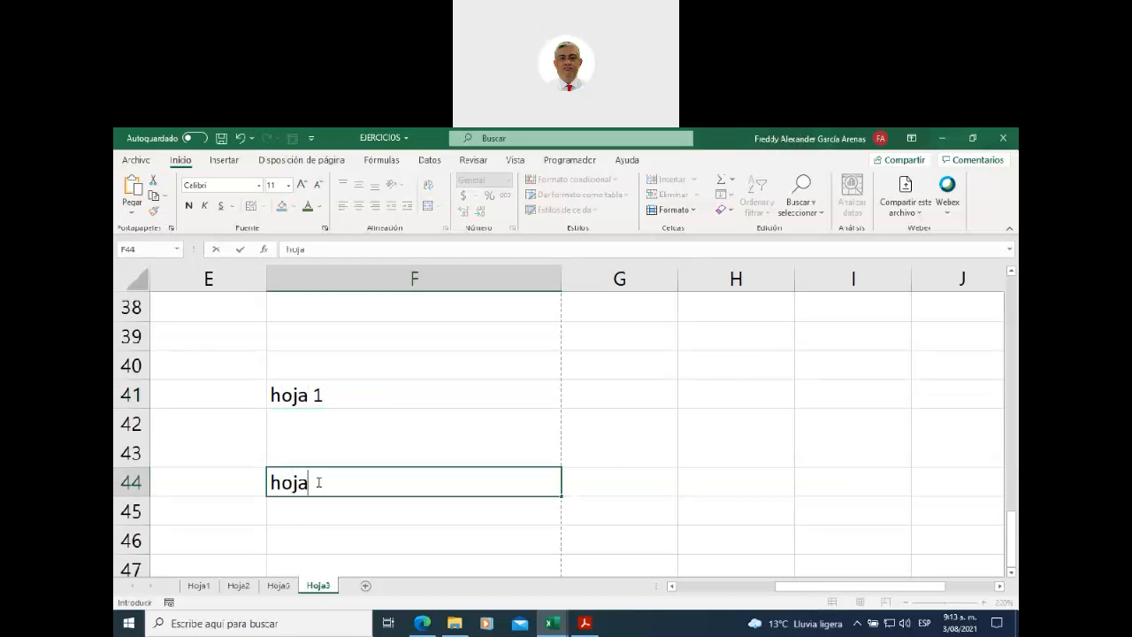
text( 2)
click(713, 391)
- Label H41 'hoja 3' and H44 'hoja 4', then check the labelled cells
text(hoja)
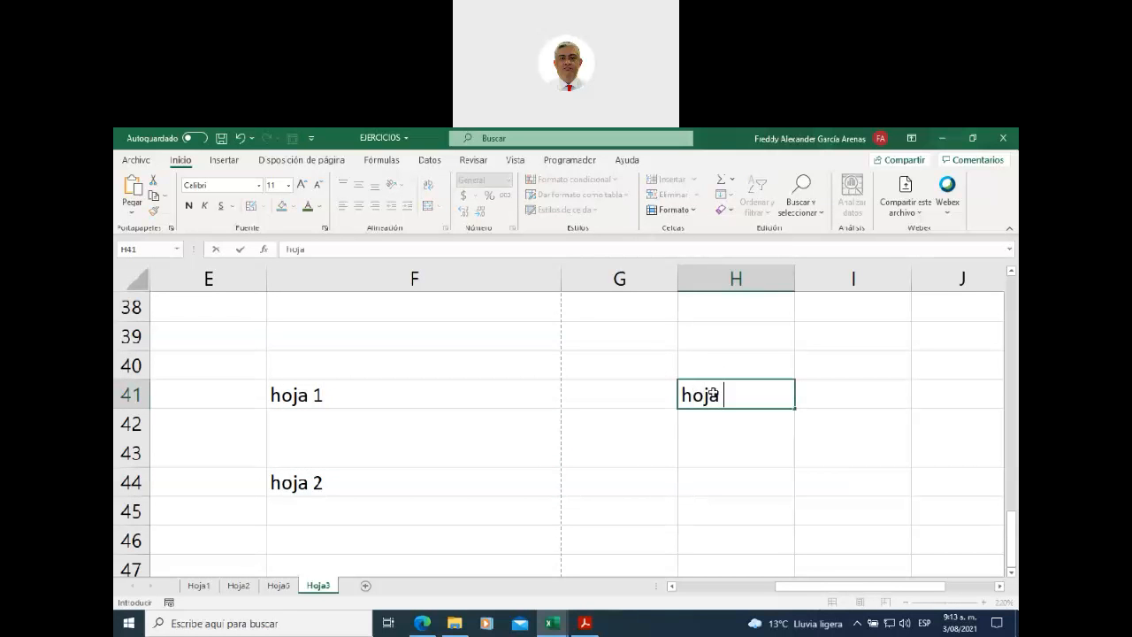
scroll(713, 395, up, 1)
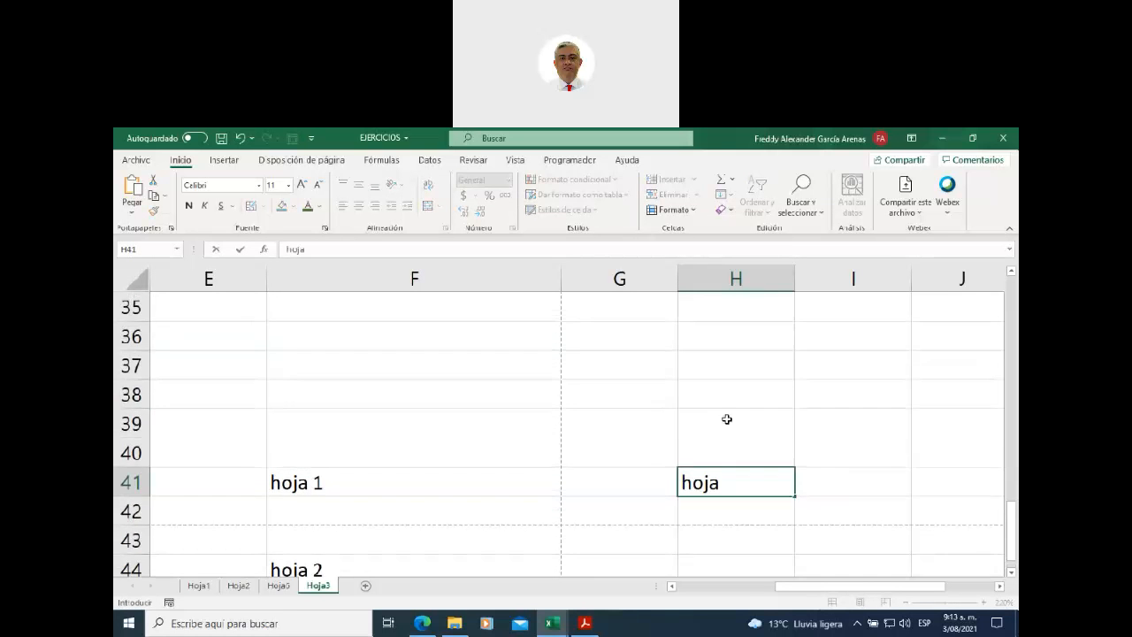
text(3)
scroll(722, 503, down, 1)
click(697, 395)
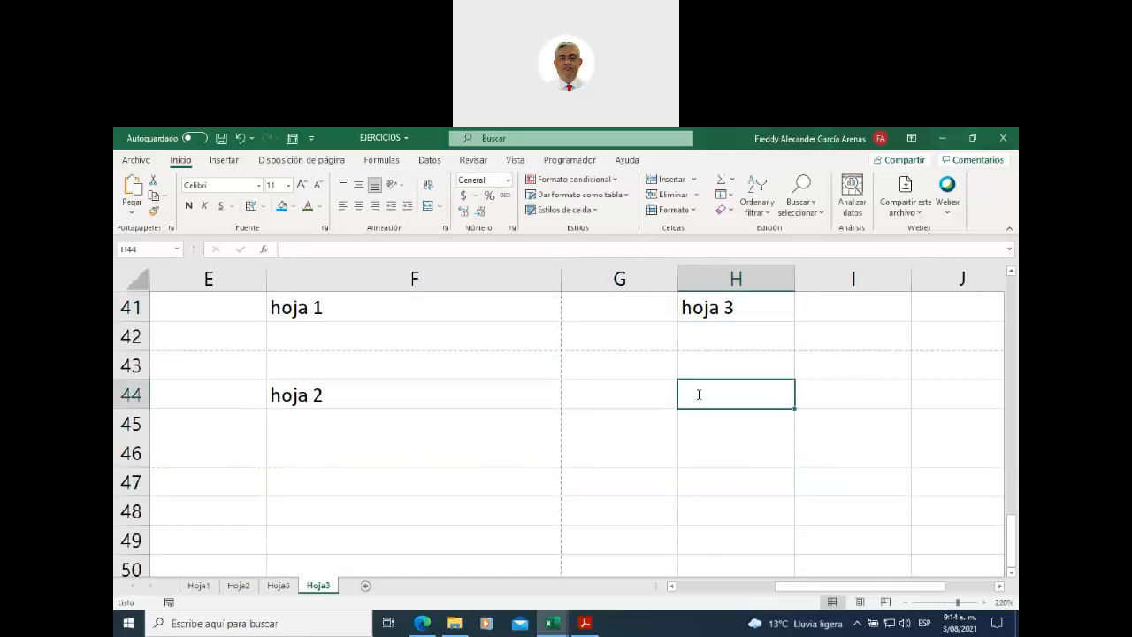
text(hoja 44)
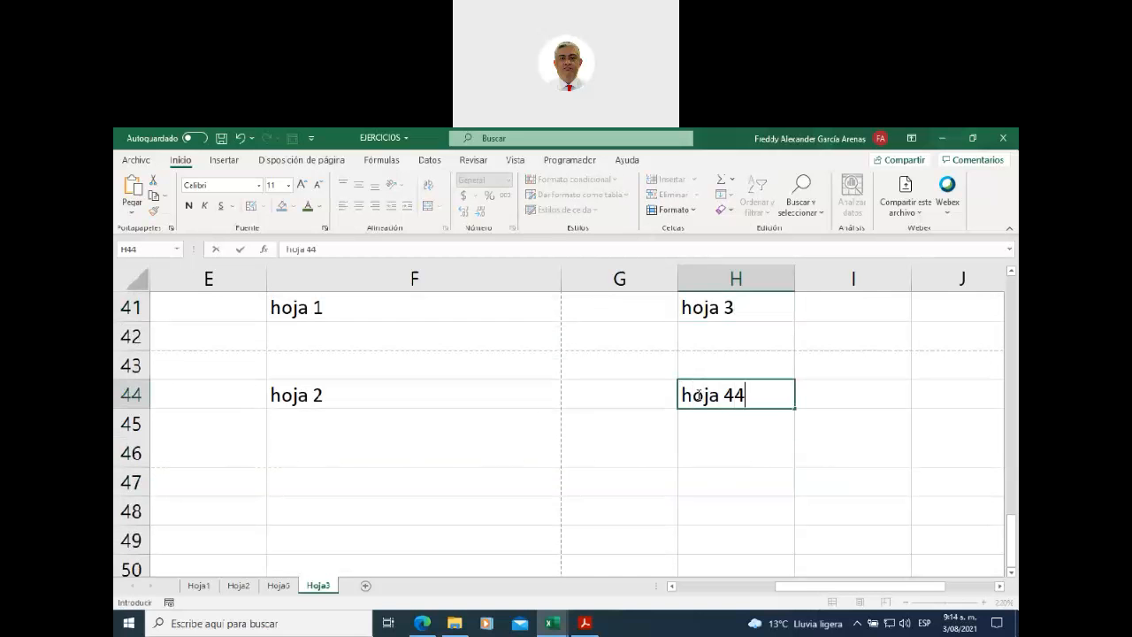
scroll(570, 418, up, 1)
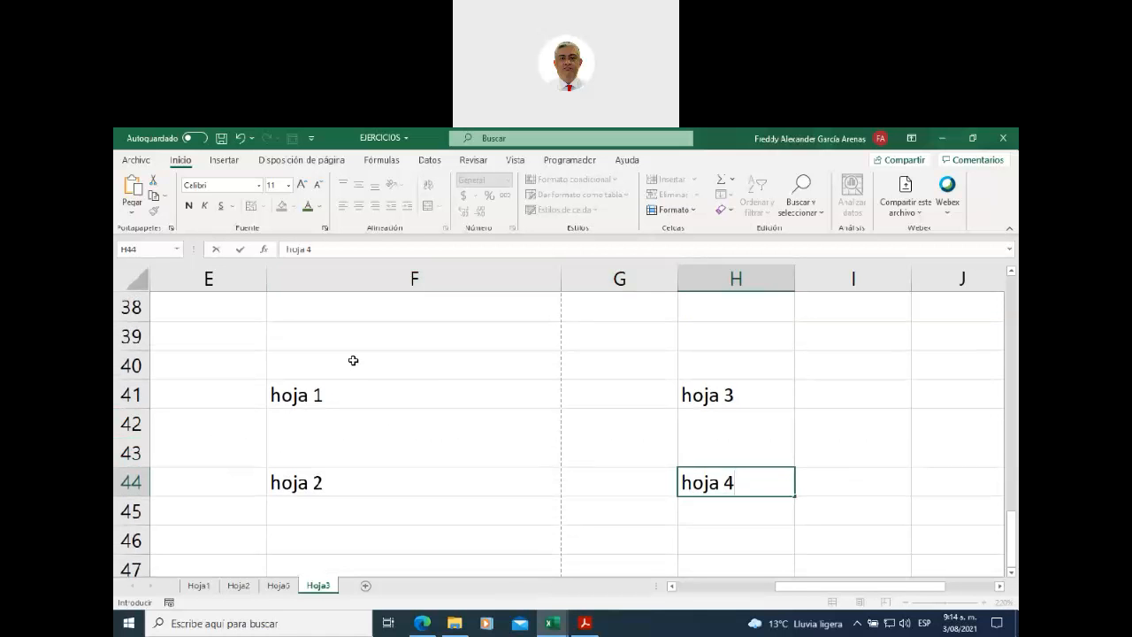
click(352, 353)
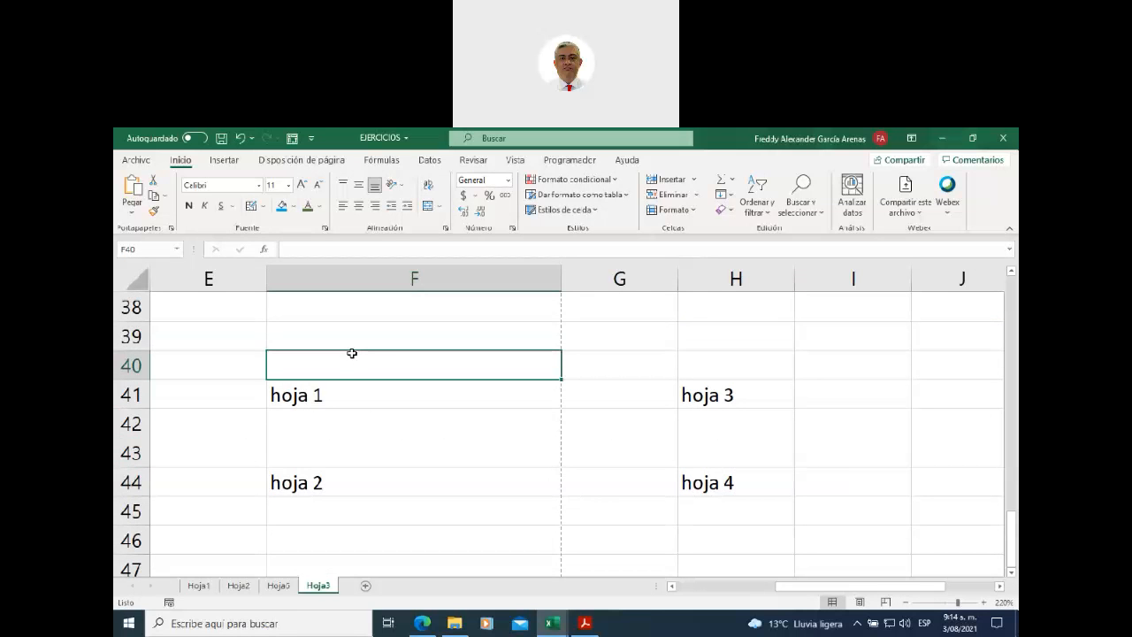
click(727, 361)
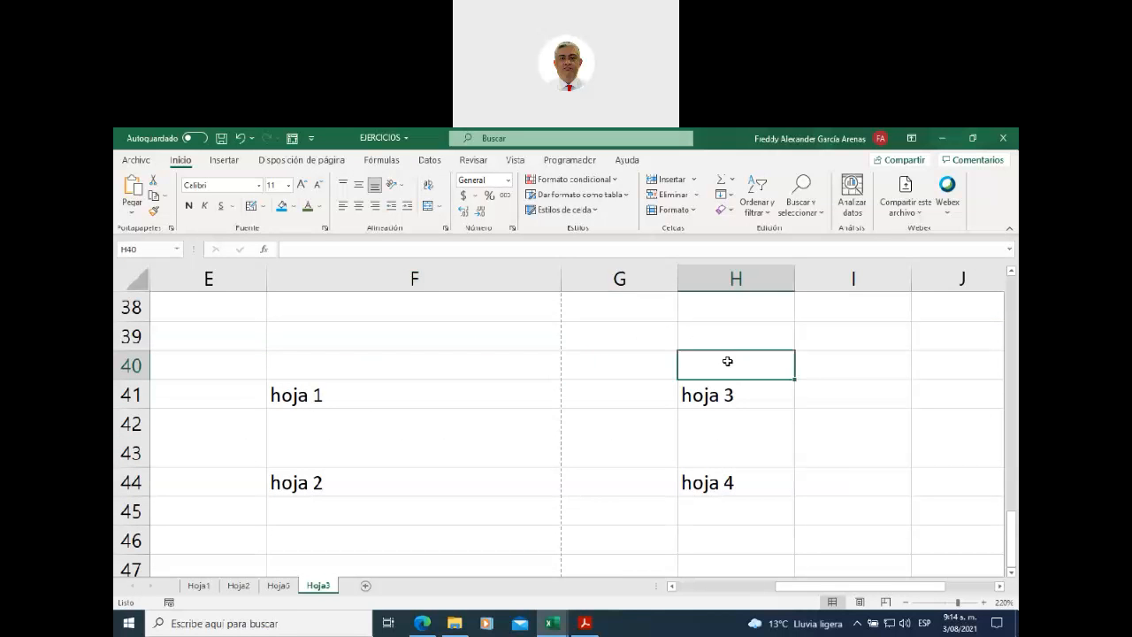
click(386, 487)
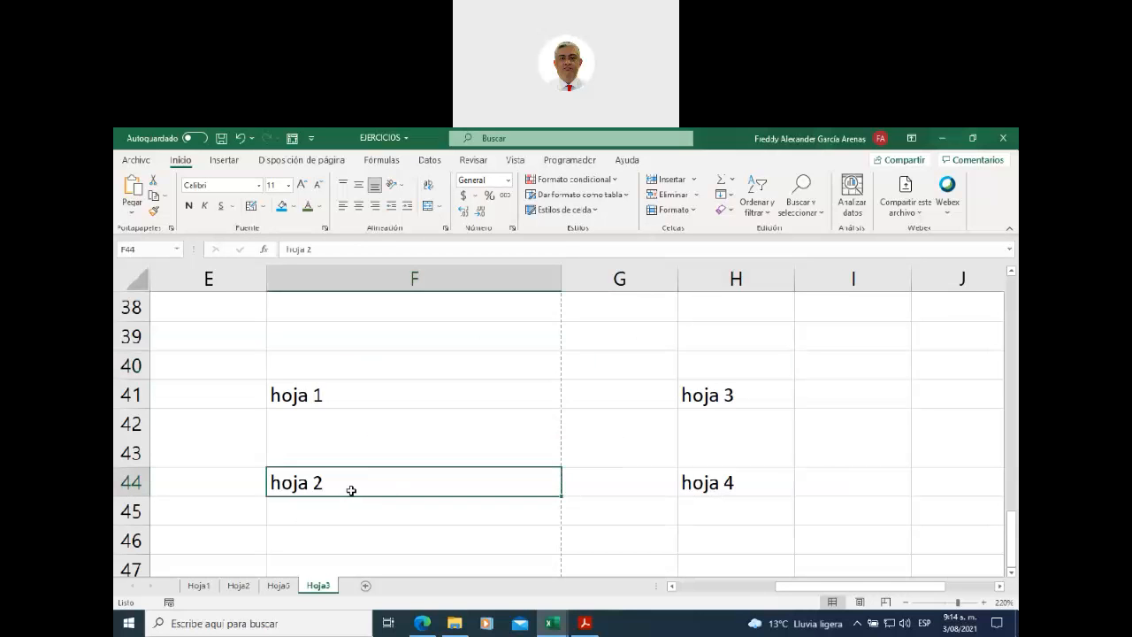
click(718, 480)
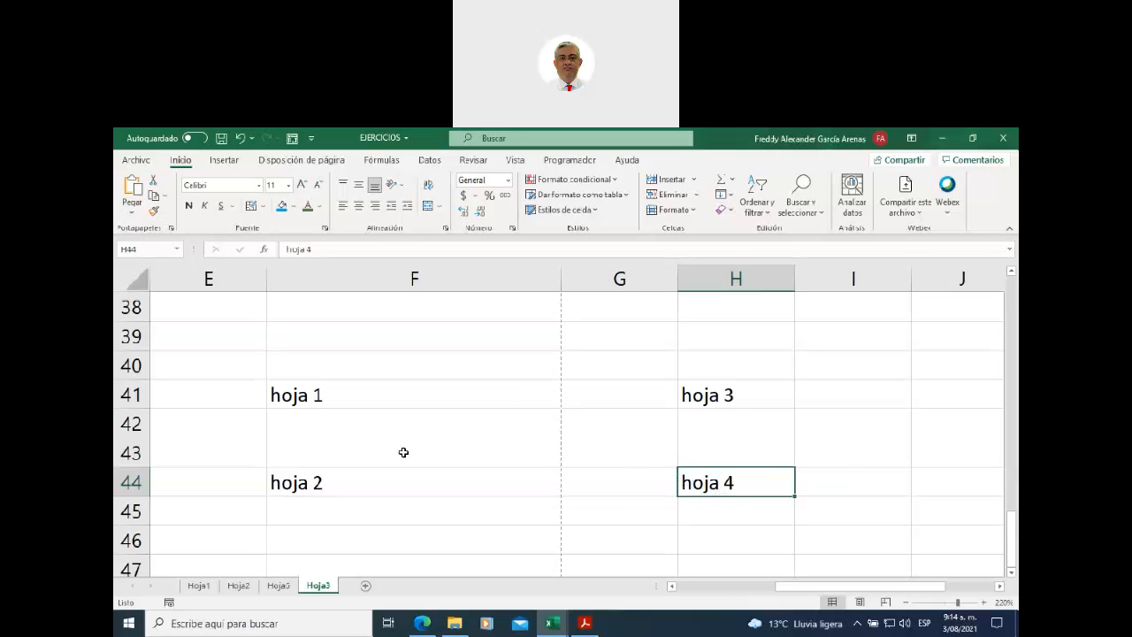
- Switch to Hoja6 and zoom out to 110% to see its full currency, date and Miles table
click(278, 586)
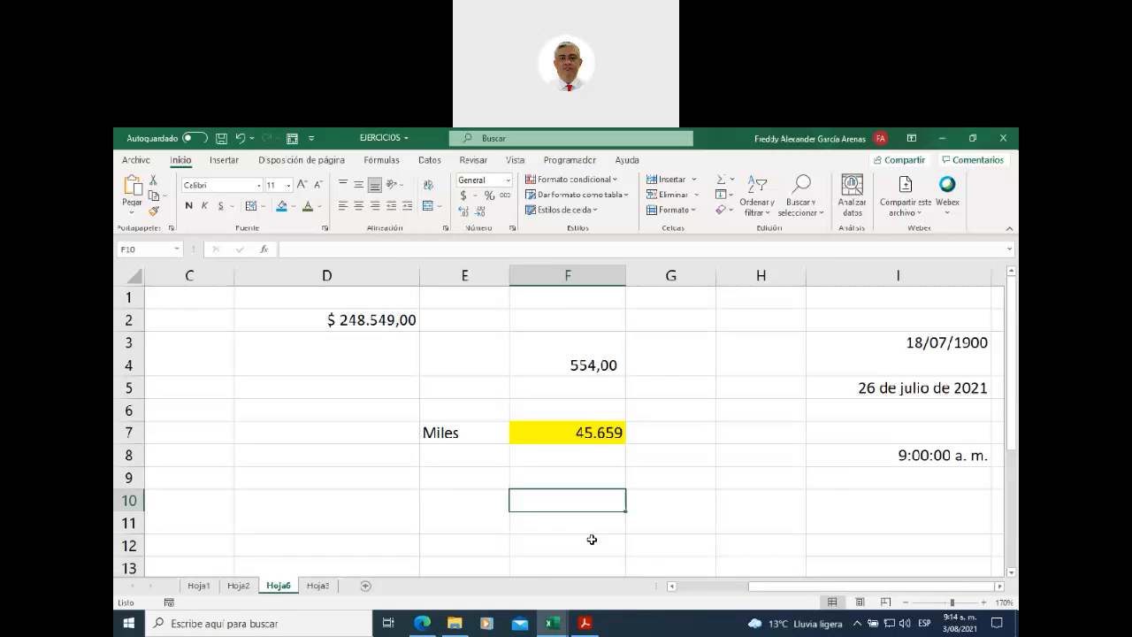
click(905, 602)
click(905, 602)
click(905, 602)
click(905, 602)
click(906, 602)
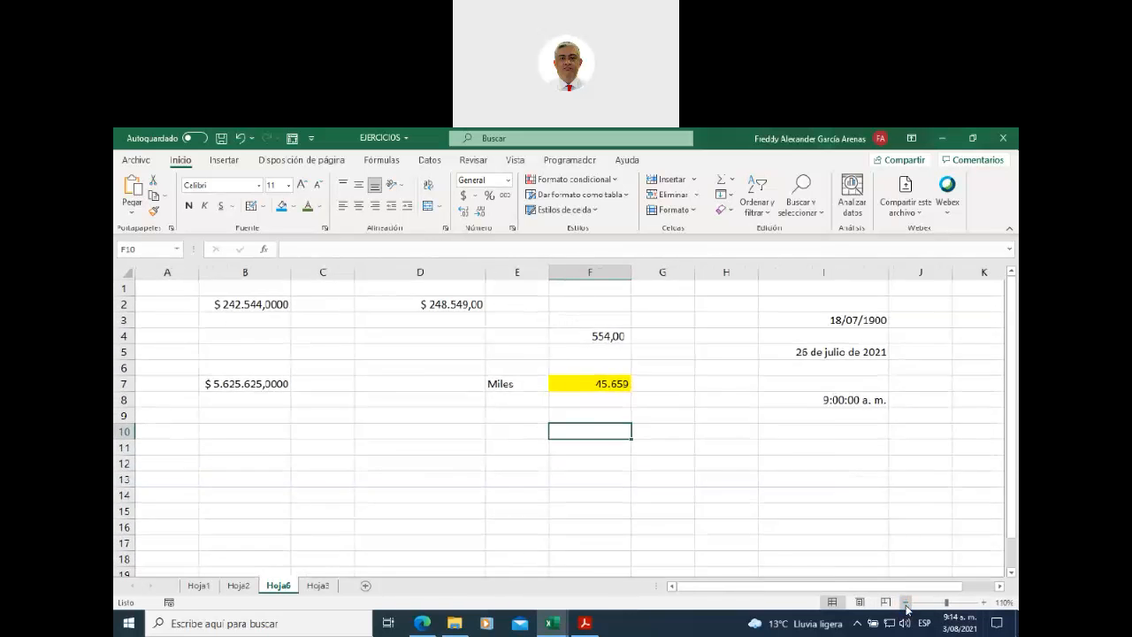
click(905, 602)
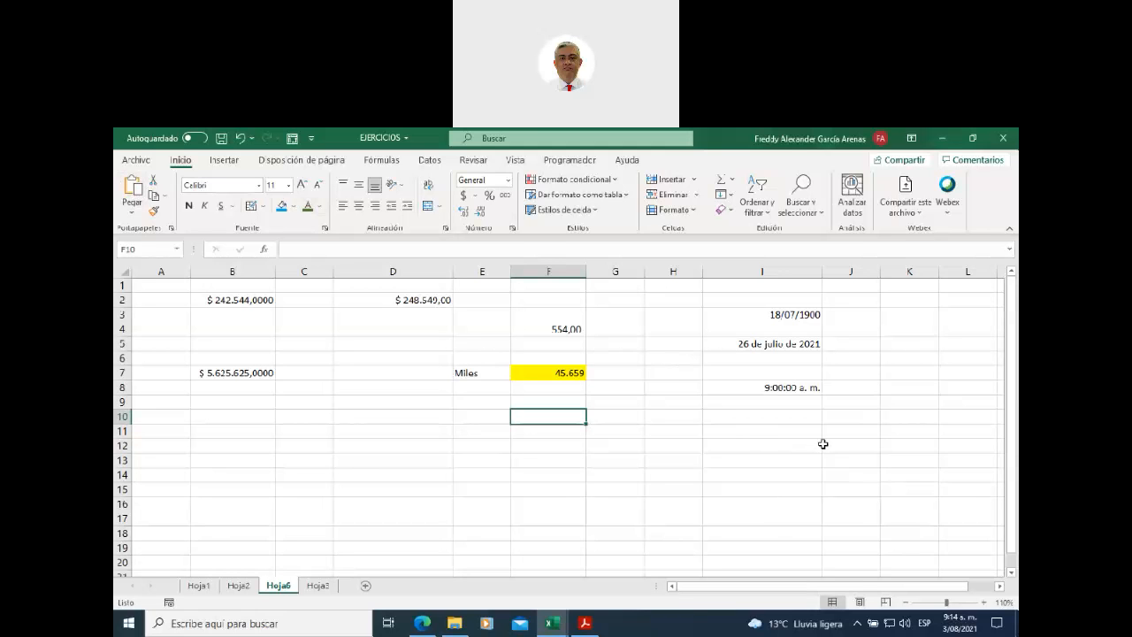
- Show Hoja6 in Page Layout view and adjust the zoom around the B2:F7 values
click(860, 602)
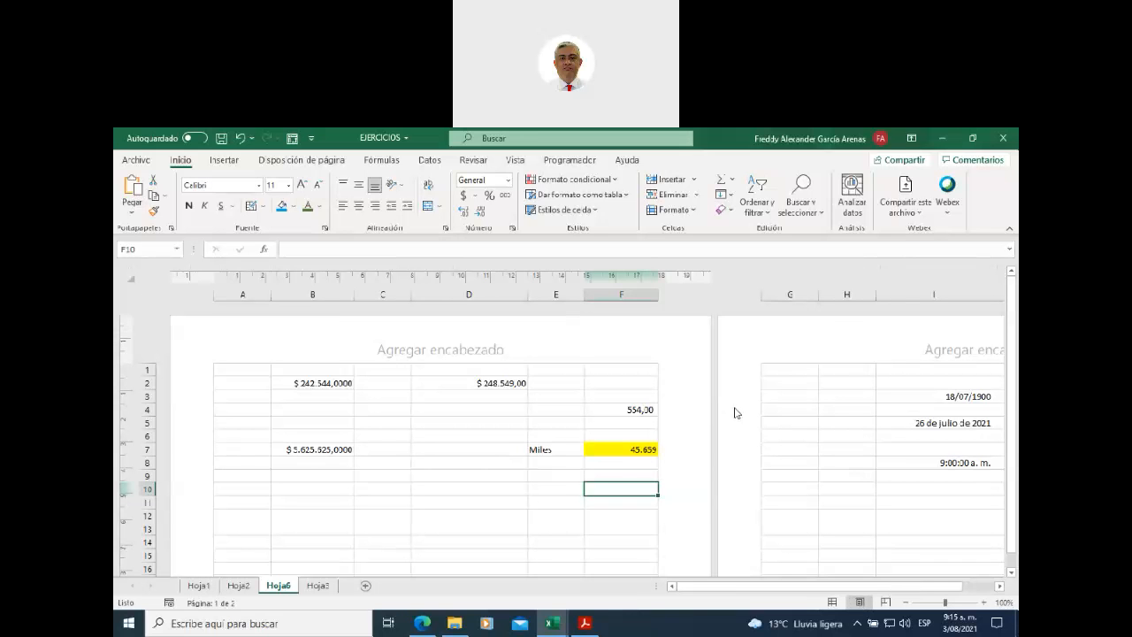
scroll(734, 412, down, 2)
scroll(733, 412, up, 2)
drag(316, 381, 614, 451)
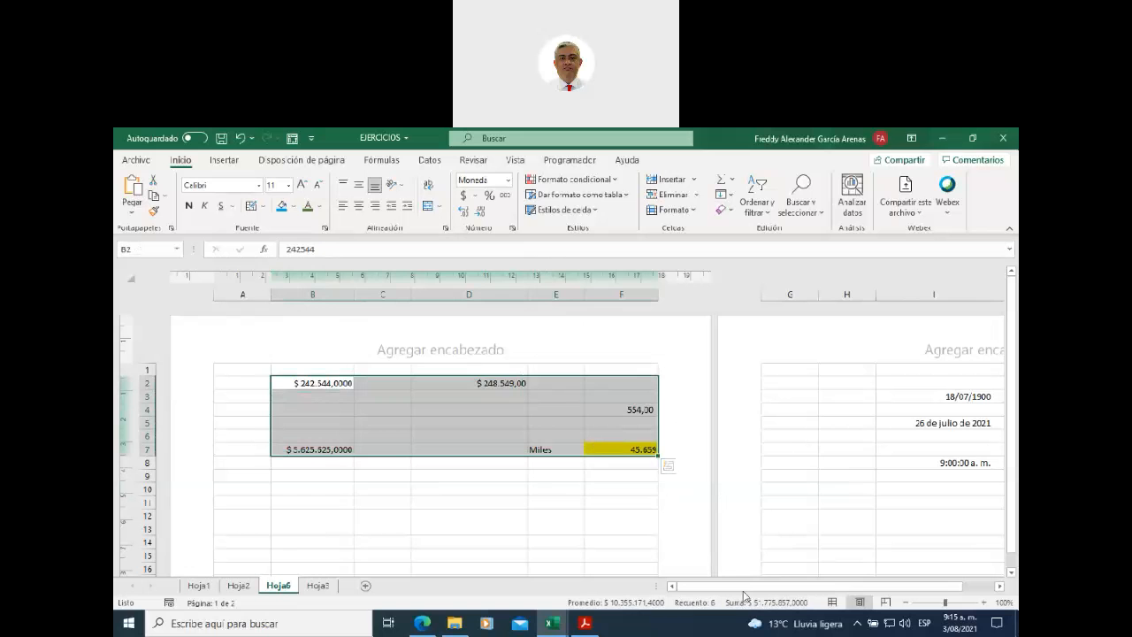
drag(743, 588, 774, 588)
drag(801, 396, 799, 463)
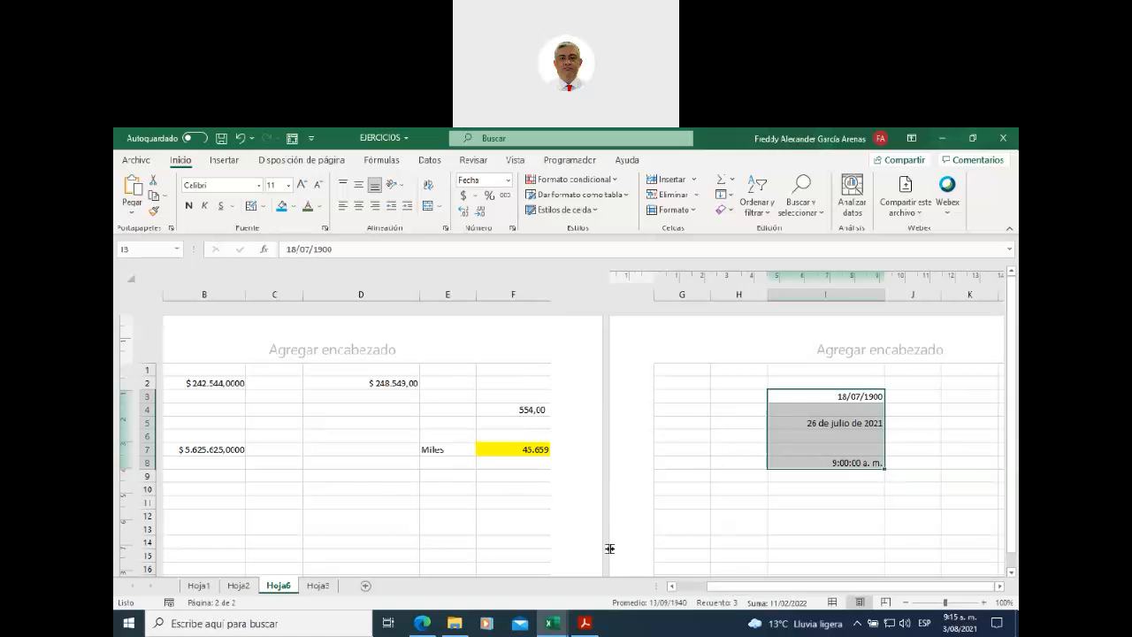
drag(724, 591, 694, 591)
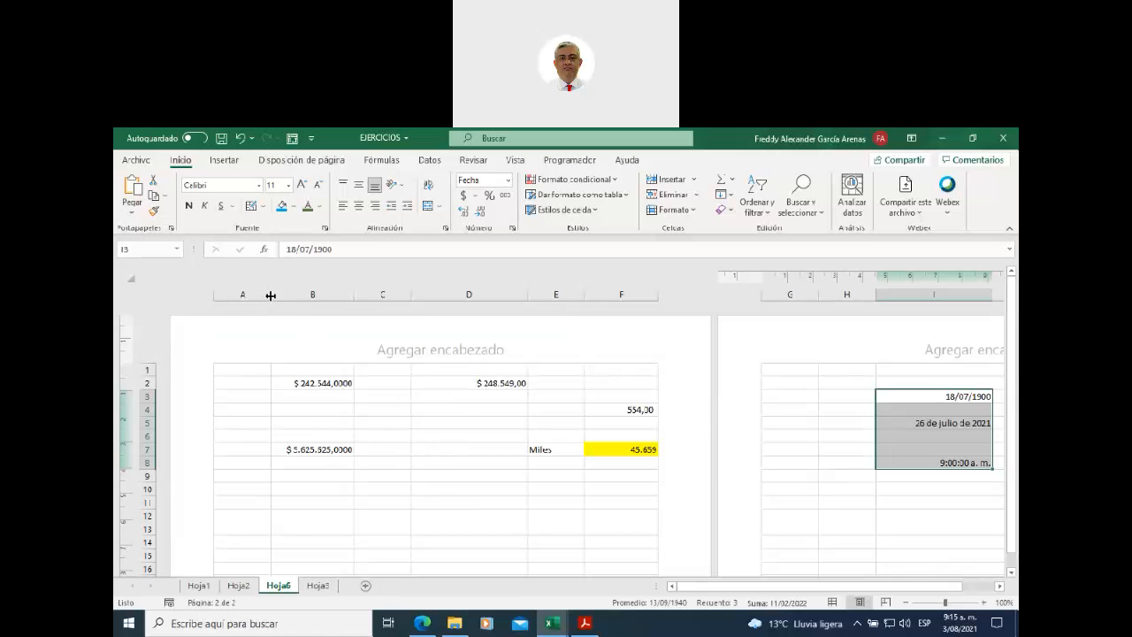
- Narrow columns A, C and G, and autofit columns D and E to their contents
drag(270, 294, 238, 293)
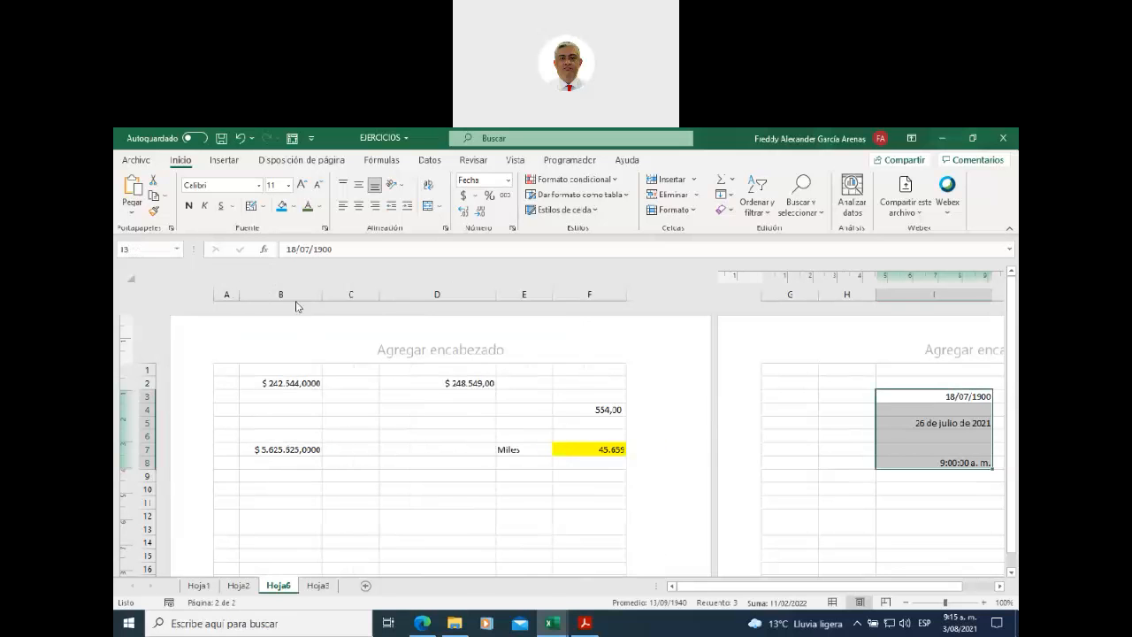
drag(379, 294, 347, 293)
drag(347, 293, 348, 294)
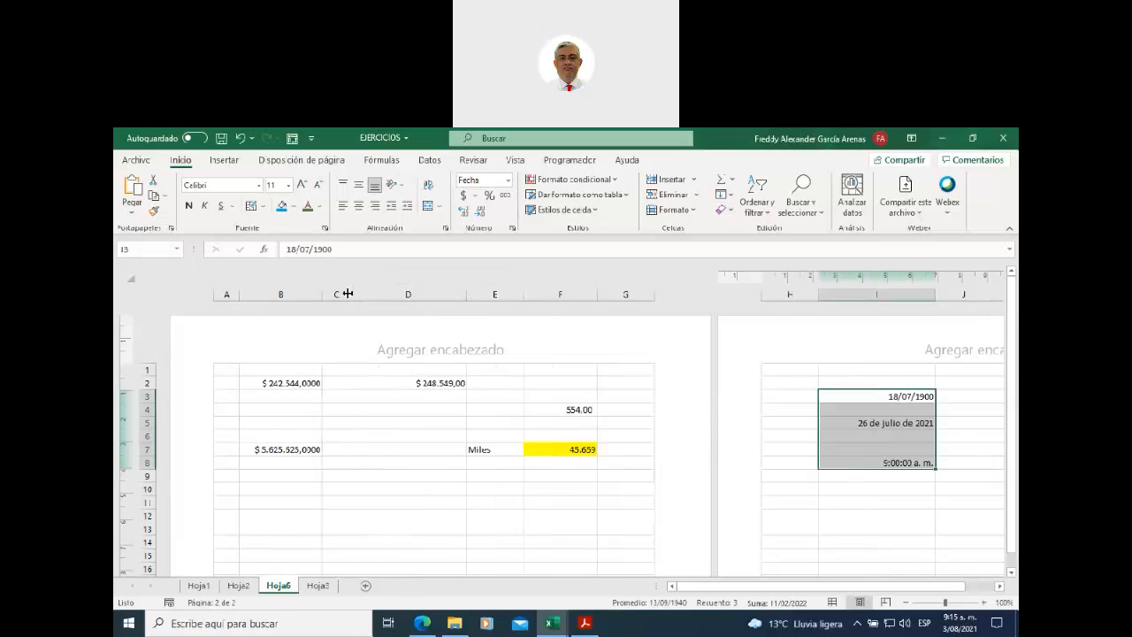
double_click(465, 294)
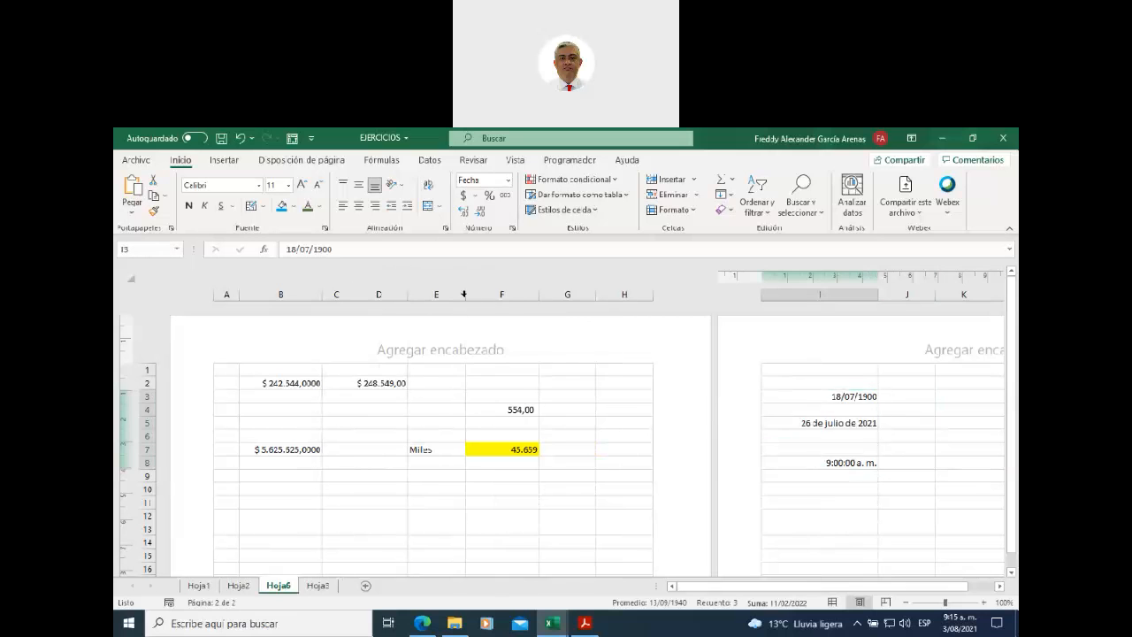
double_click(463, 296)
mouse_move(567, 295)
mouse_down()
mouse_move(536, 295)
mouse_move(591, 295)
mouse_move(557, 293)
mouse_up()
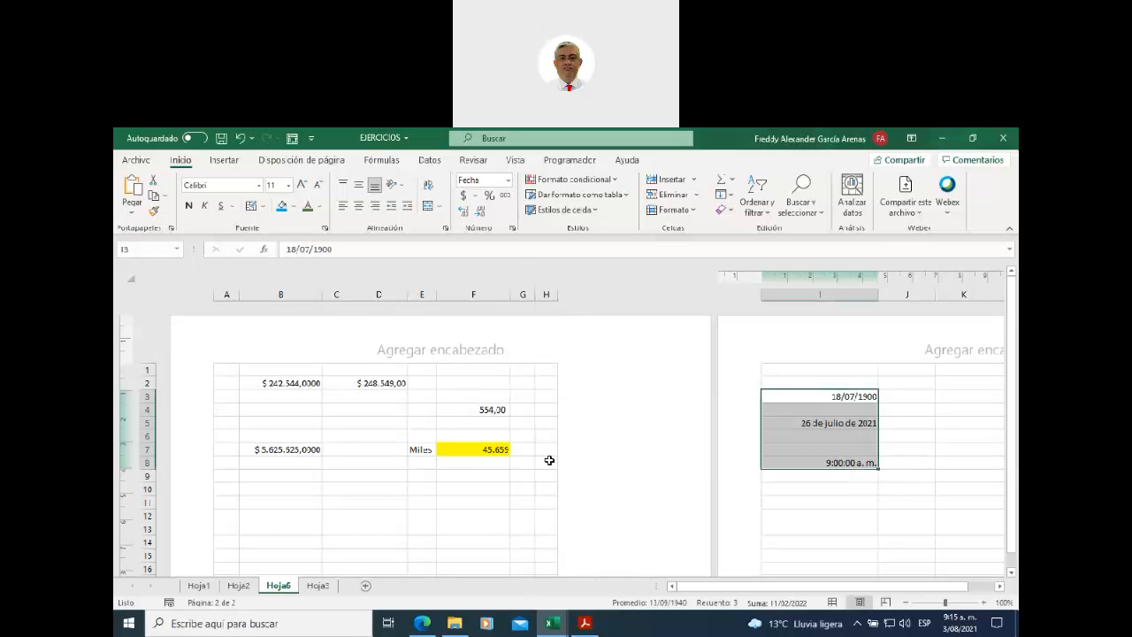
- Delete the empty column G and check that the date and time cells fit the page
right_click(522, 293)
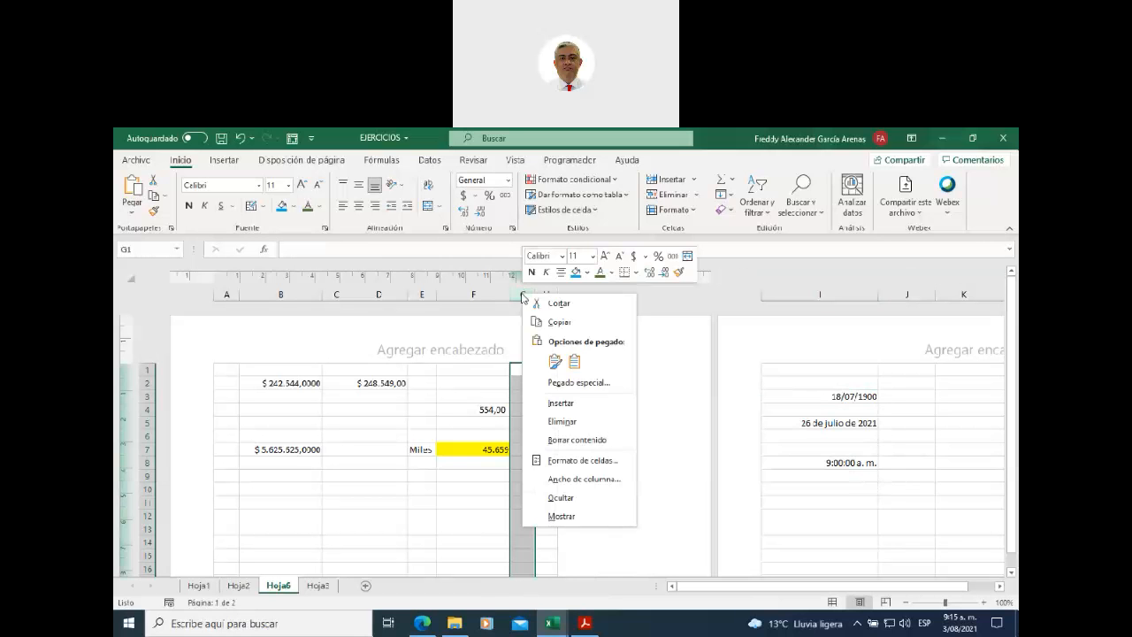
click(558, 419)
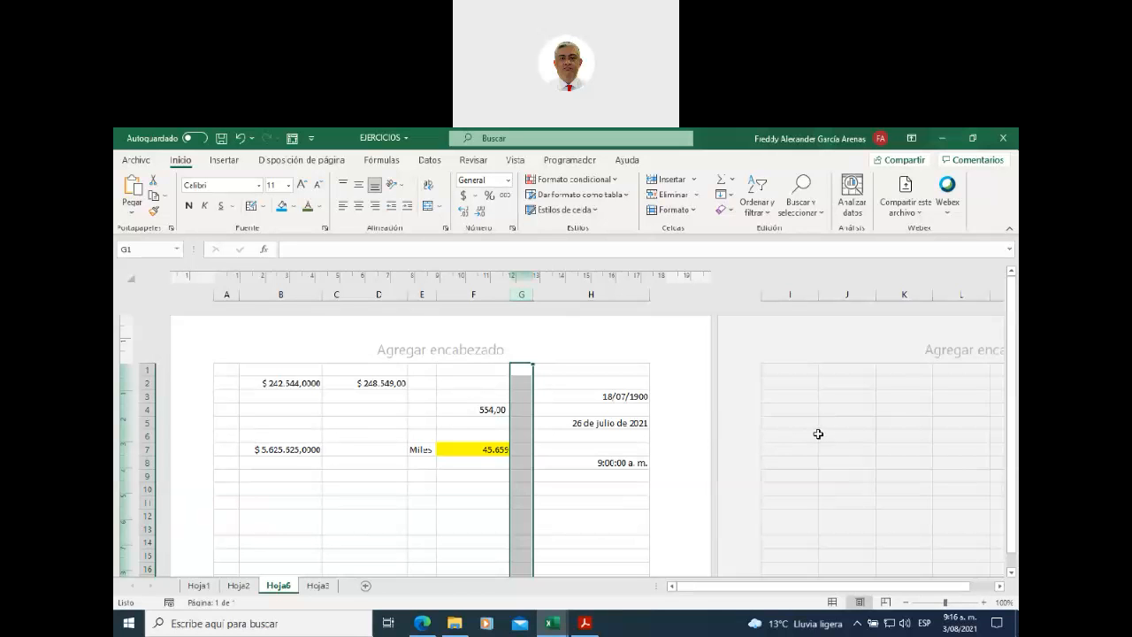
scroll(612, 447, down, 2)
click(596, 455)
scroll(801, 427, up, 2)
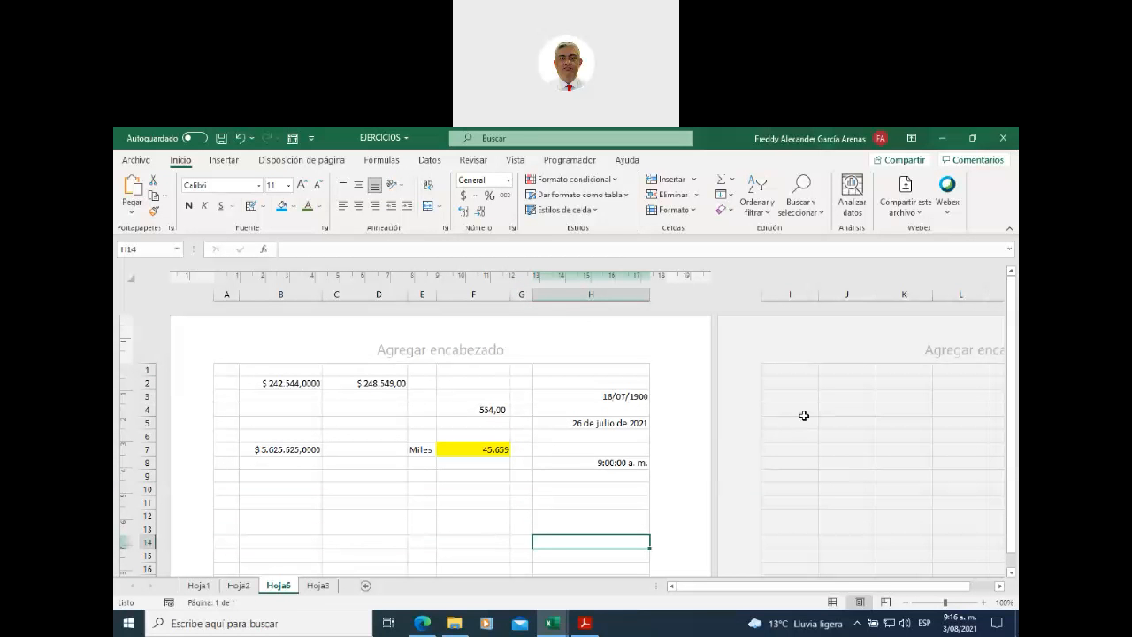
scroll(536, 482, down, 3)
scroll(535, 482, down, 7)
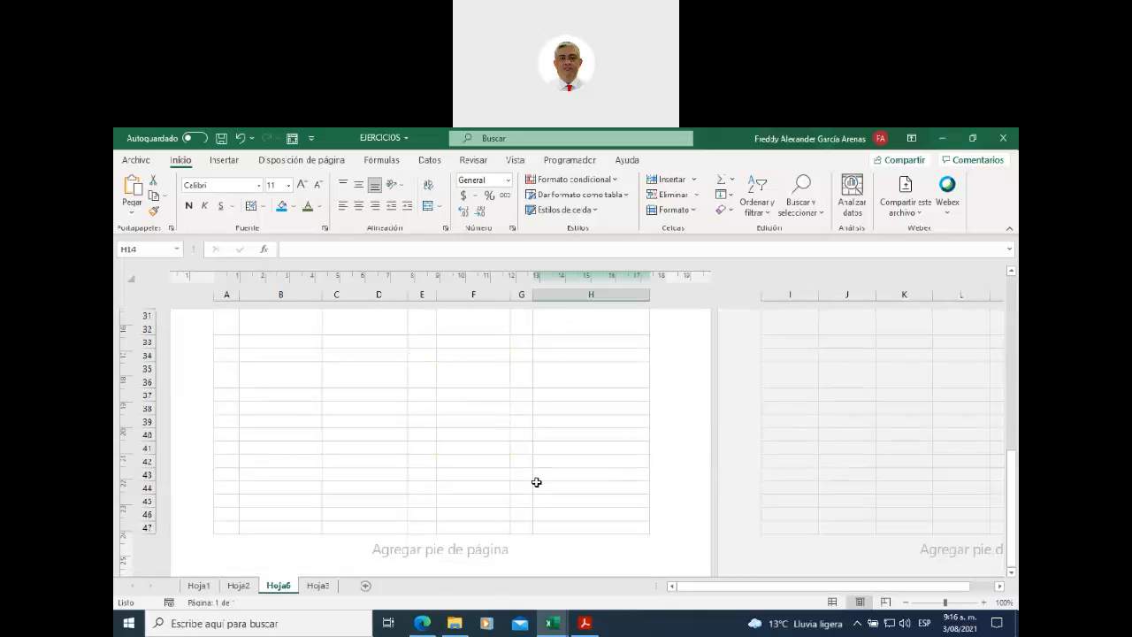
scroll(536, 481, down, 4)
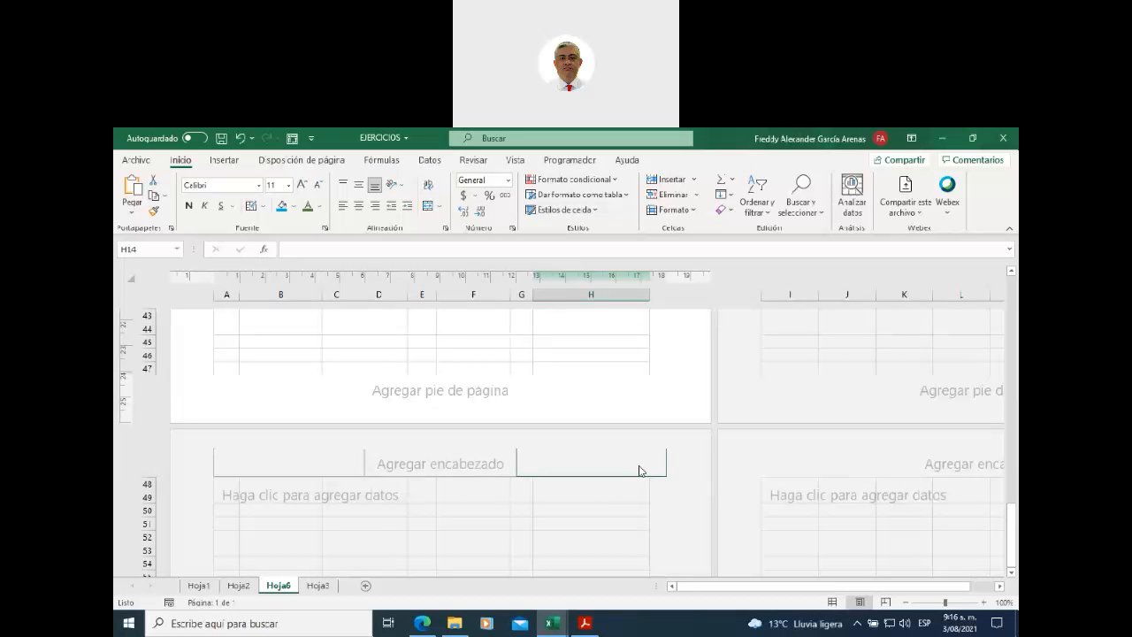
scroll(640, 471, up, 12)
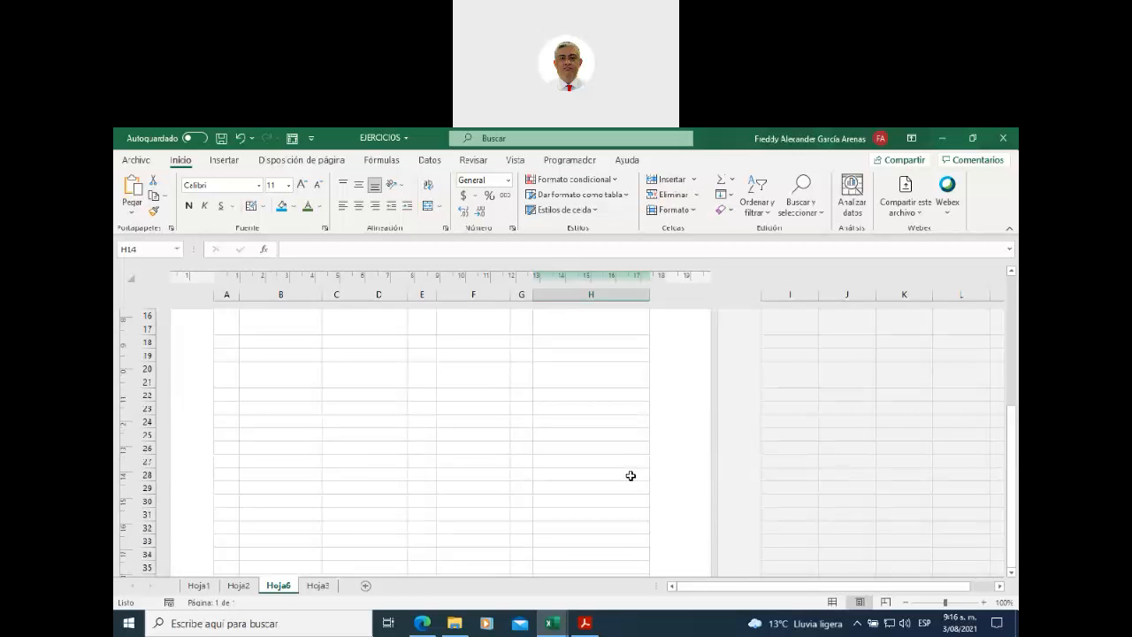
scroll(558, 480, up, 3)
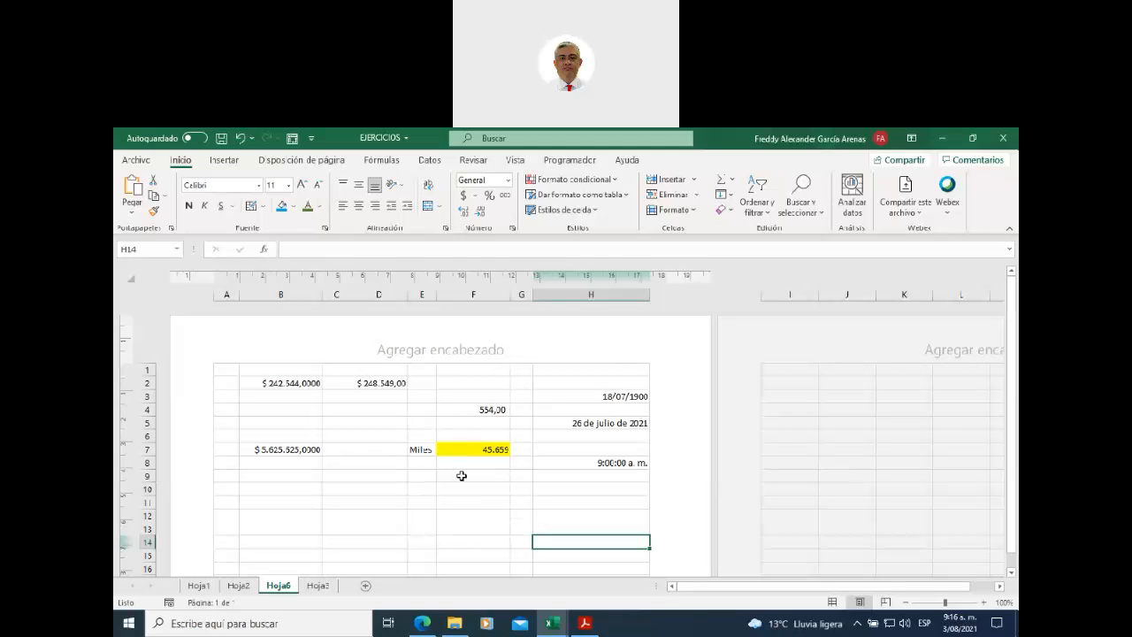
- Enter 'Nombre de la empresa' in the centre section of Hoja6's page header, fixing a typo
click(446, 356)
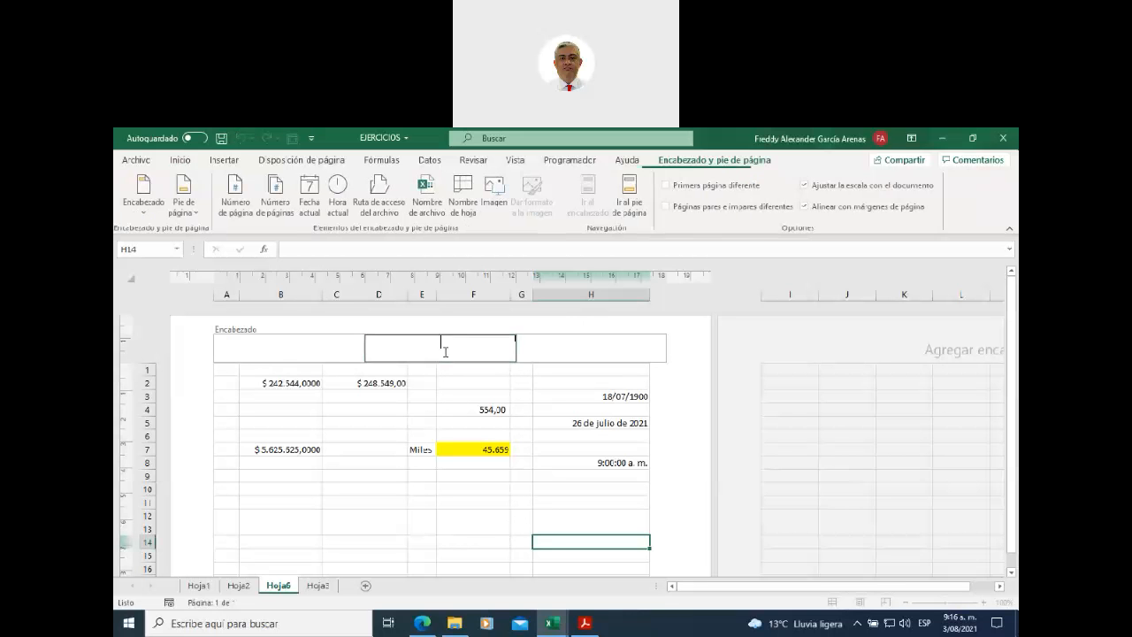
text(Nombre de laempres)
key(BackSpace)
key(BackSpace)
key(BackSpace)
key(BackSpace)
key(BackSpace)
key(BackSpace)
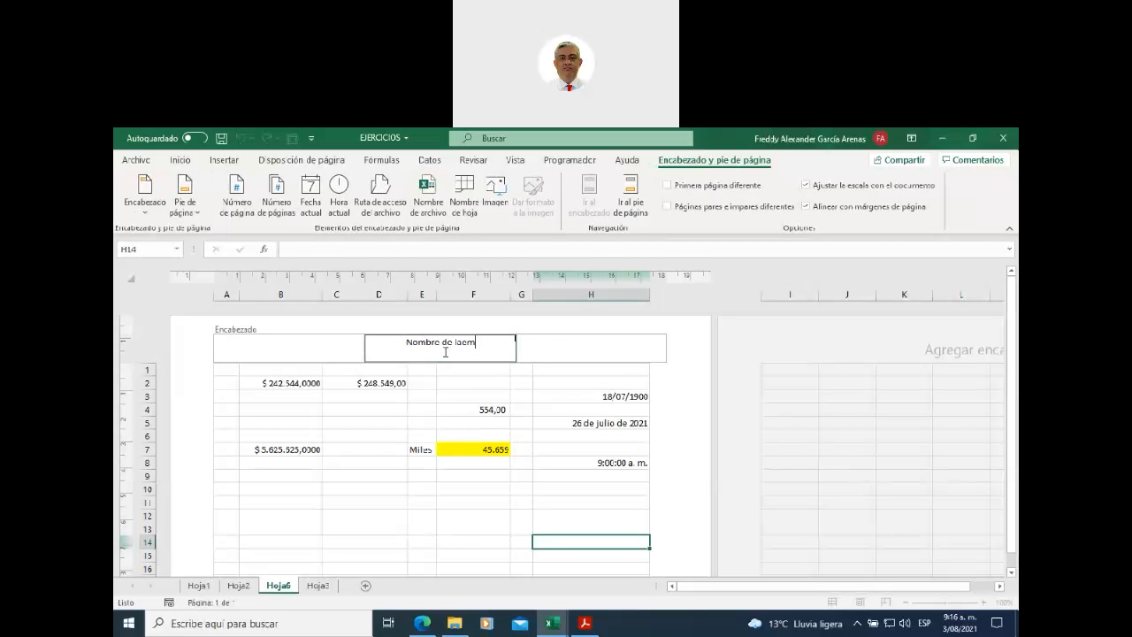
text(empresa)
click(593, 346)
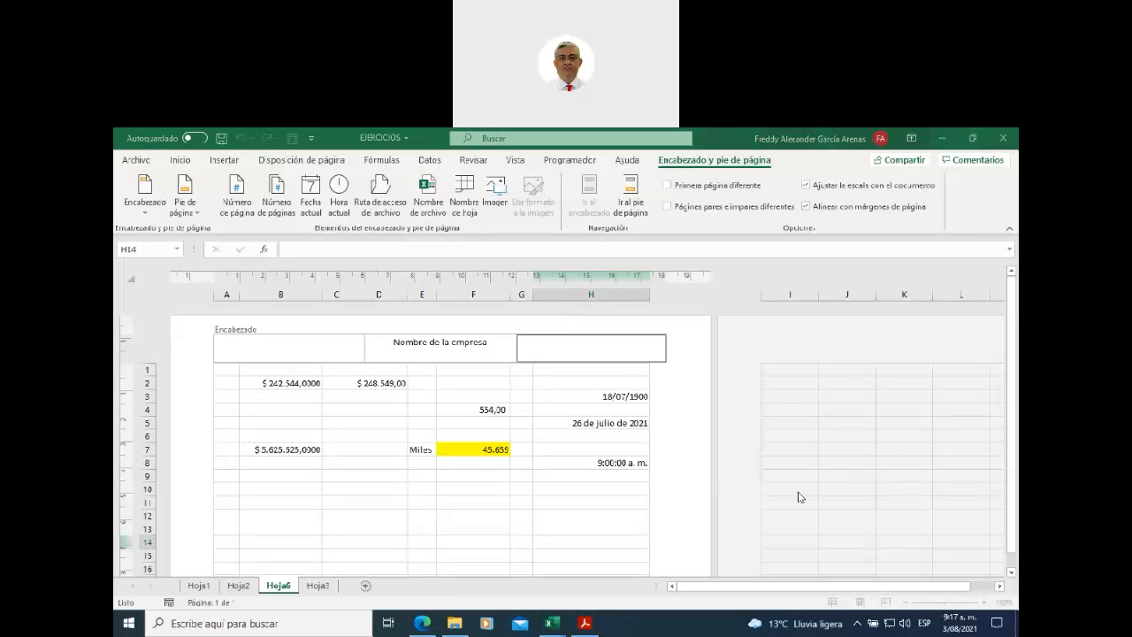
- Finish the header edit, switch to Hoja3 and zoom out toward 80%
click(684, 522)
click(325, 586)
click(322, 586)
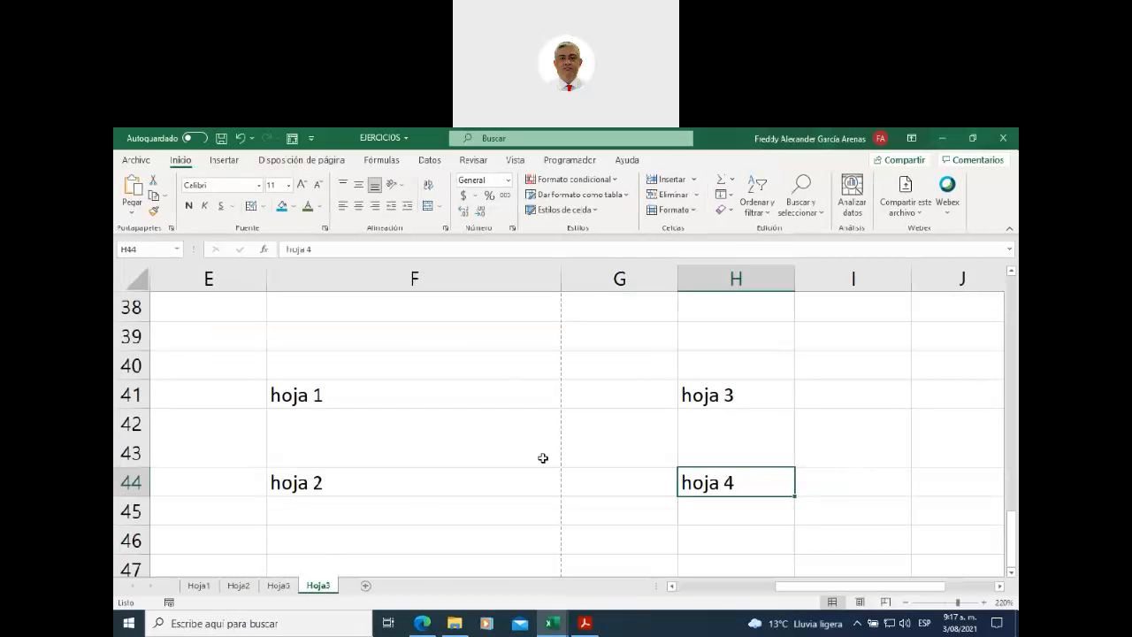
click(904, 601)
click(903, 601)
click(904, 601)
click(903, 601)
click(904, 601)
click(904, 601)
click(904, 602)
click(903, 601)
click(903, 602)
click(904, 601)
click(903, 601)
click(904, 601)
click(904, 601)
click(903, 602)
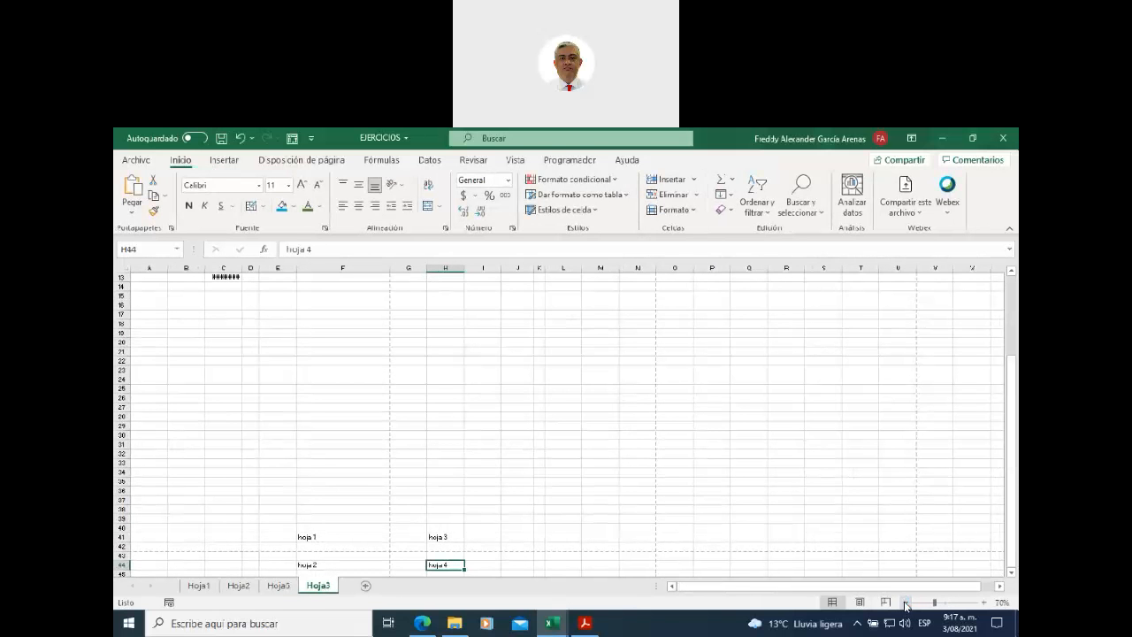
scroll(832, 509, up, 3)
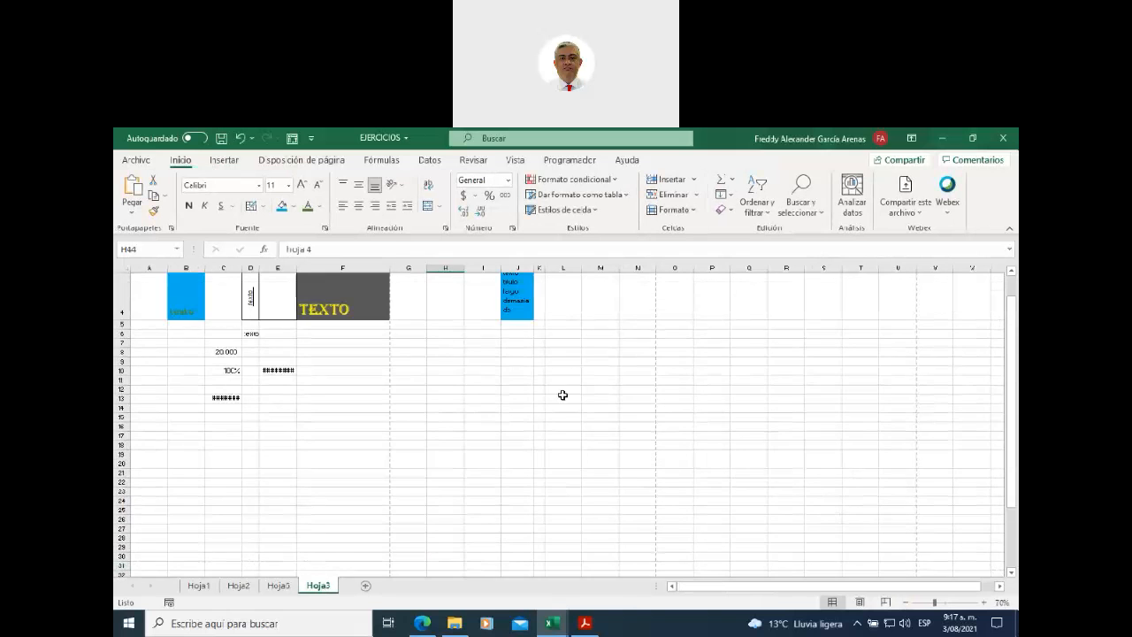
- Show Hoja3 in Page Layout view and scroll through its four printed pages
click(859, 602)
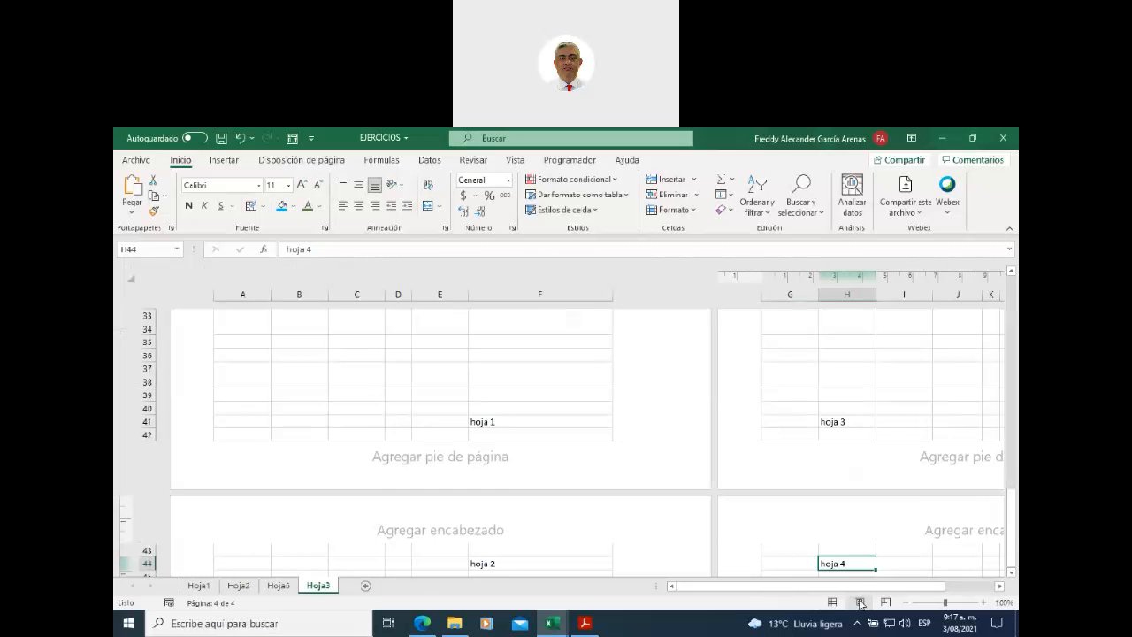
scroll(591, 528, up, 2)
scroll(591, 527, down, 3)
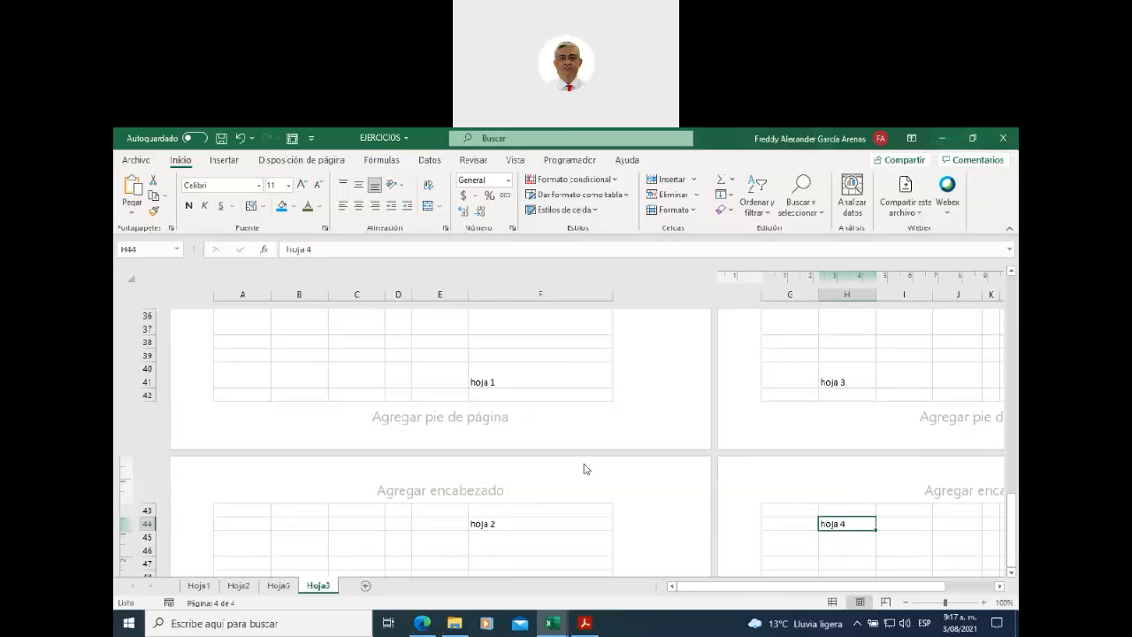
scroll(584, 470, up, 4)
scroll(583, 470, up, 10)
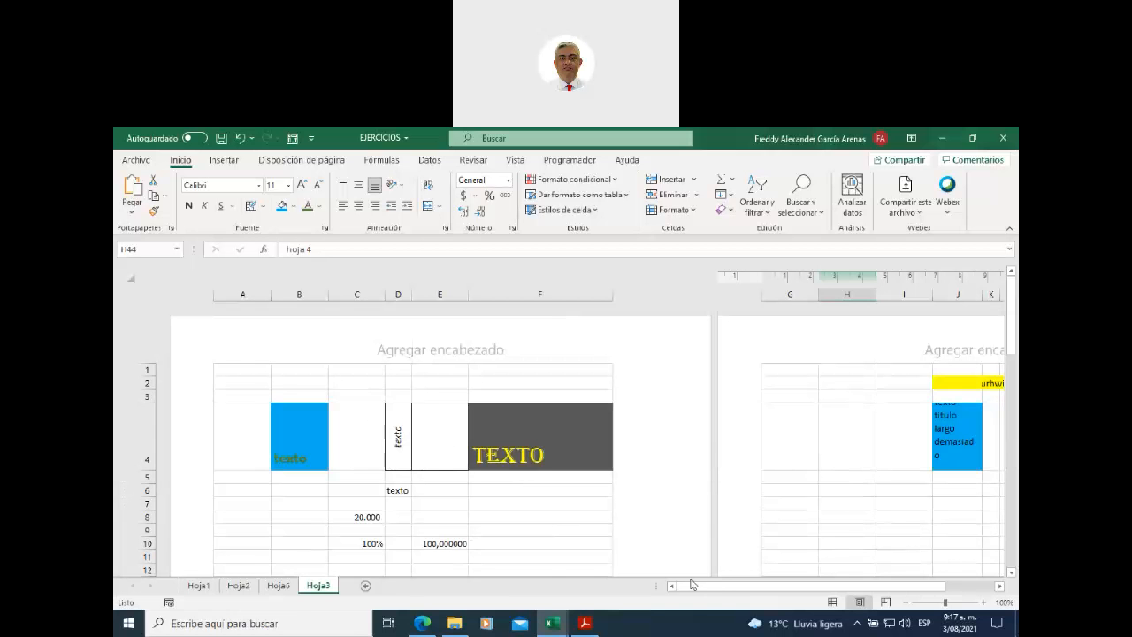
drag(718, 592, 623, 598)
scroll(614, 530, down, 5)
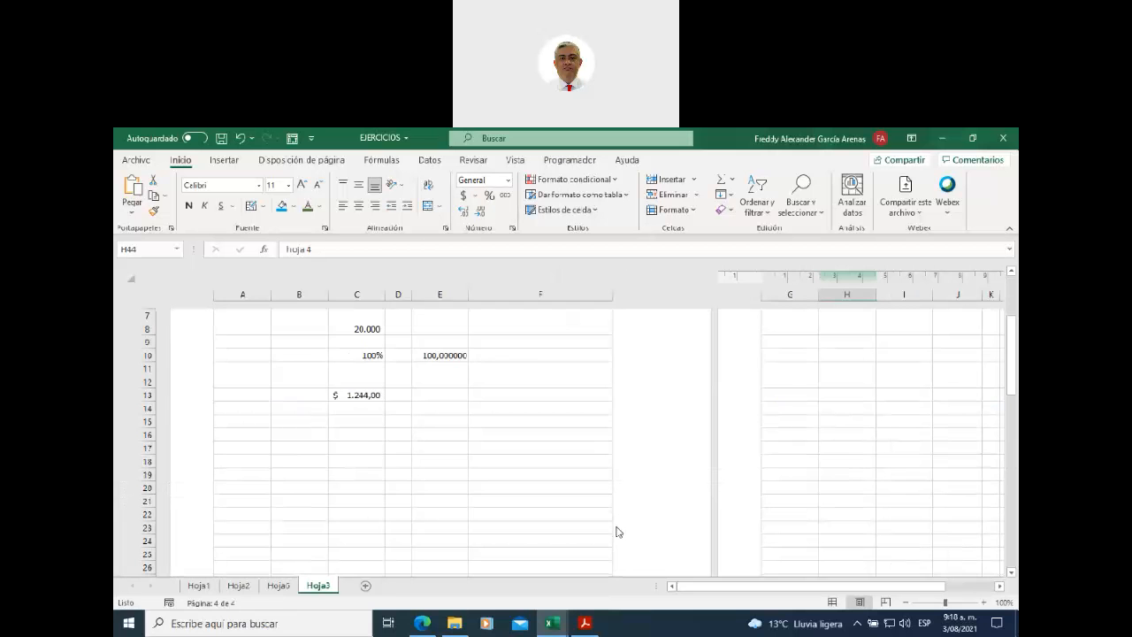
scroll(613, 530, up, 3)
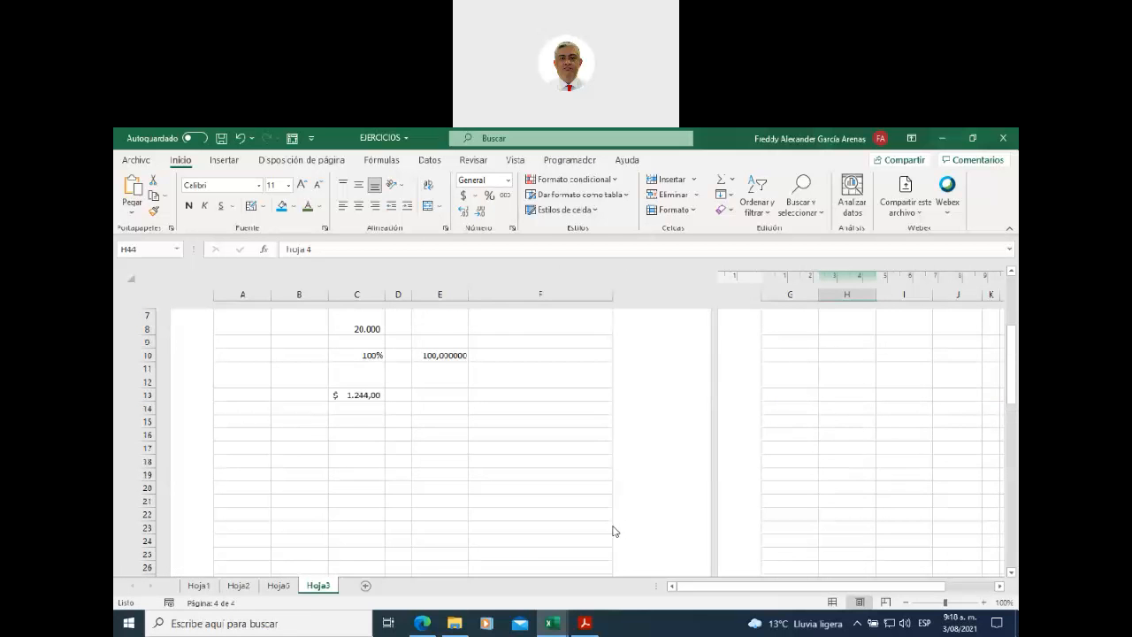
- Return to Hoja6 and edit the right header section, with the Encabezado y pie de página tools shown
click(277, 585)
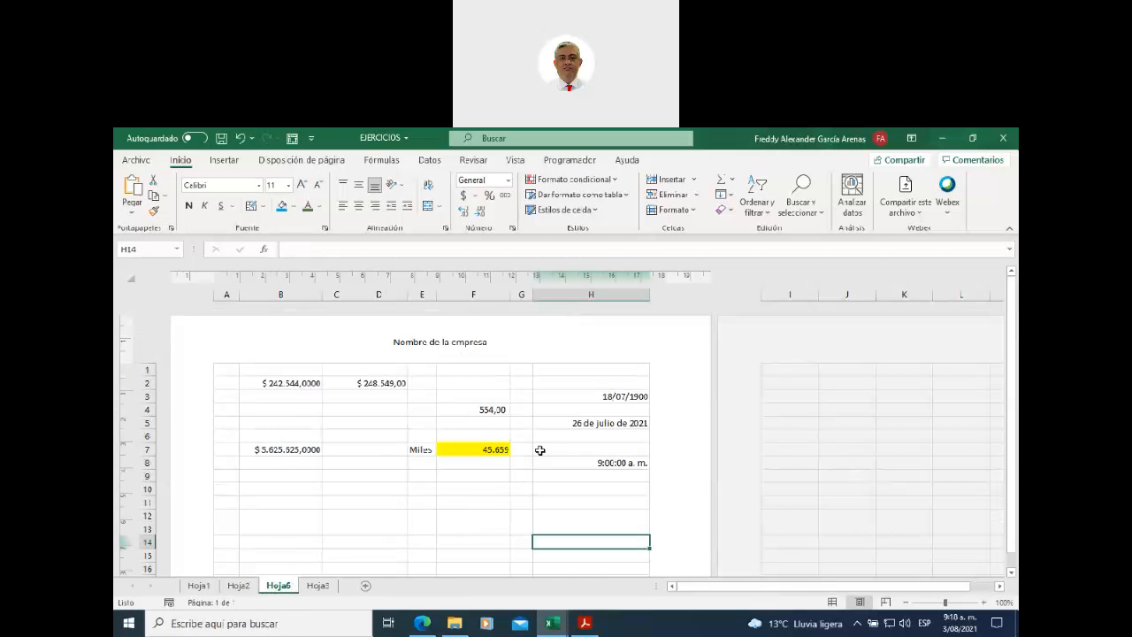
scroll(544, 449, down, 3)
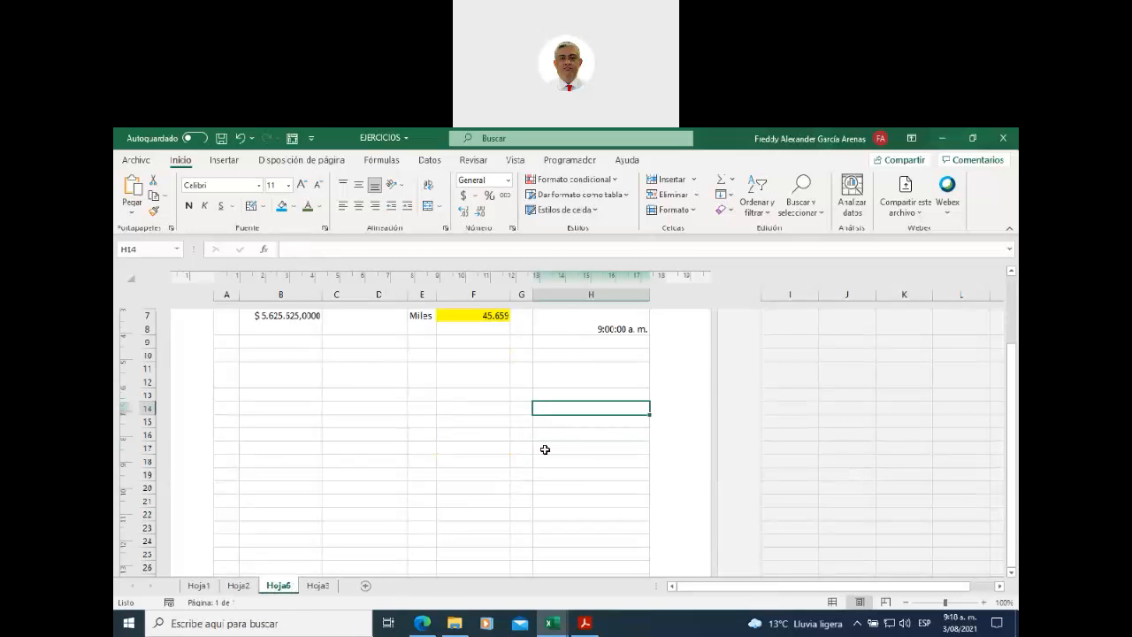
scroll(545, 449, up, 3)
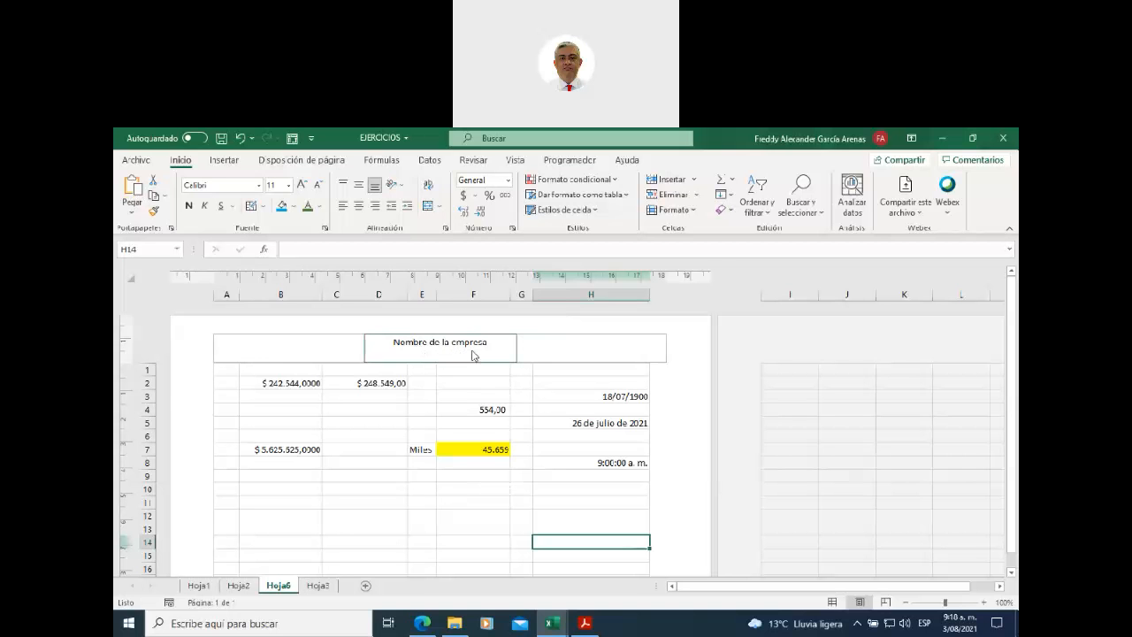
click(581, 344)
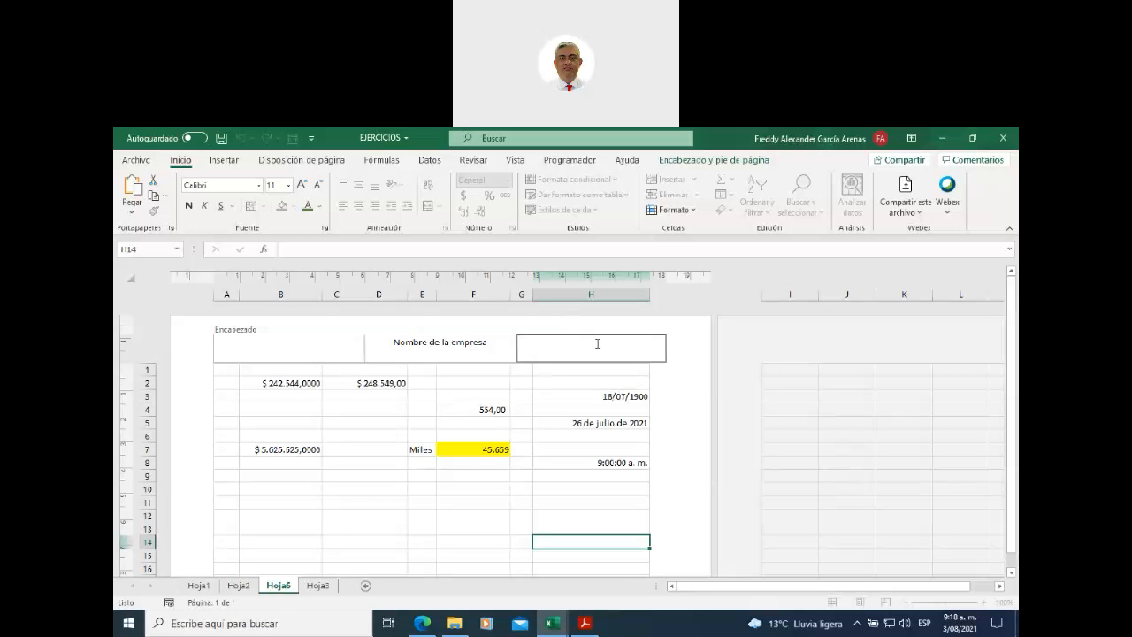
click(694, 160)
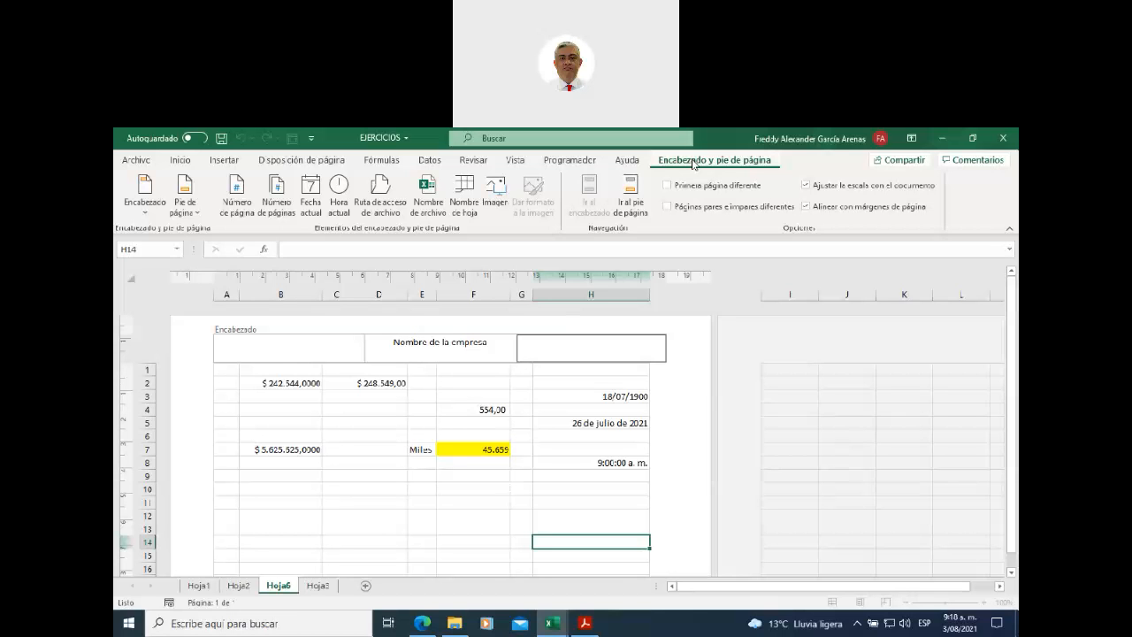
click(418, 475)
click(419, 451)
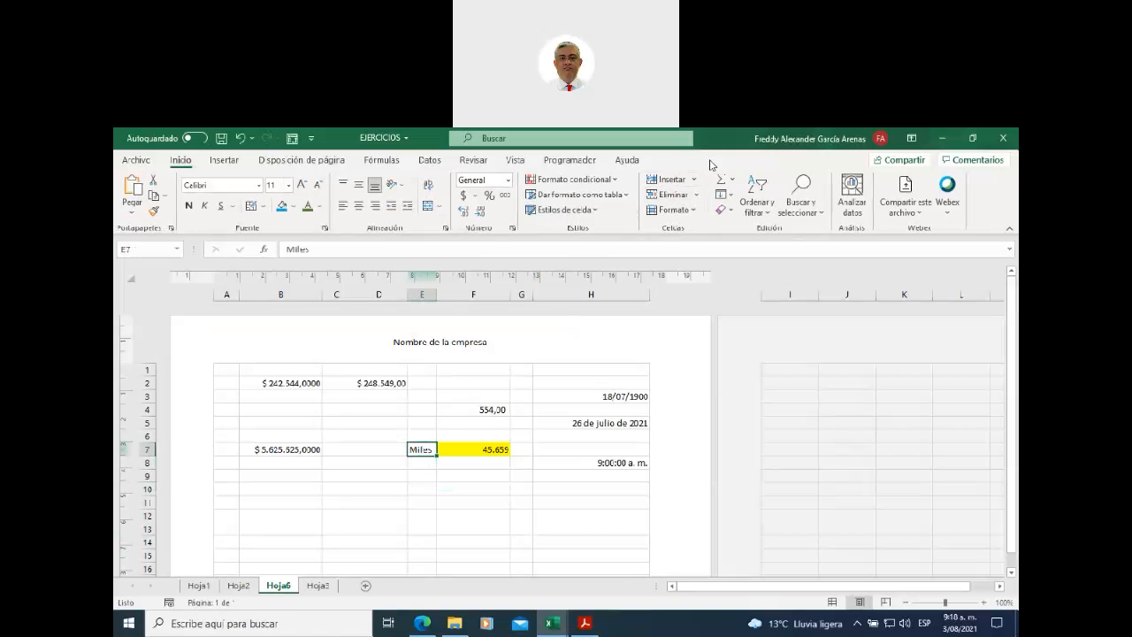
click(562, 348)
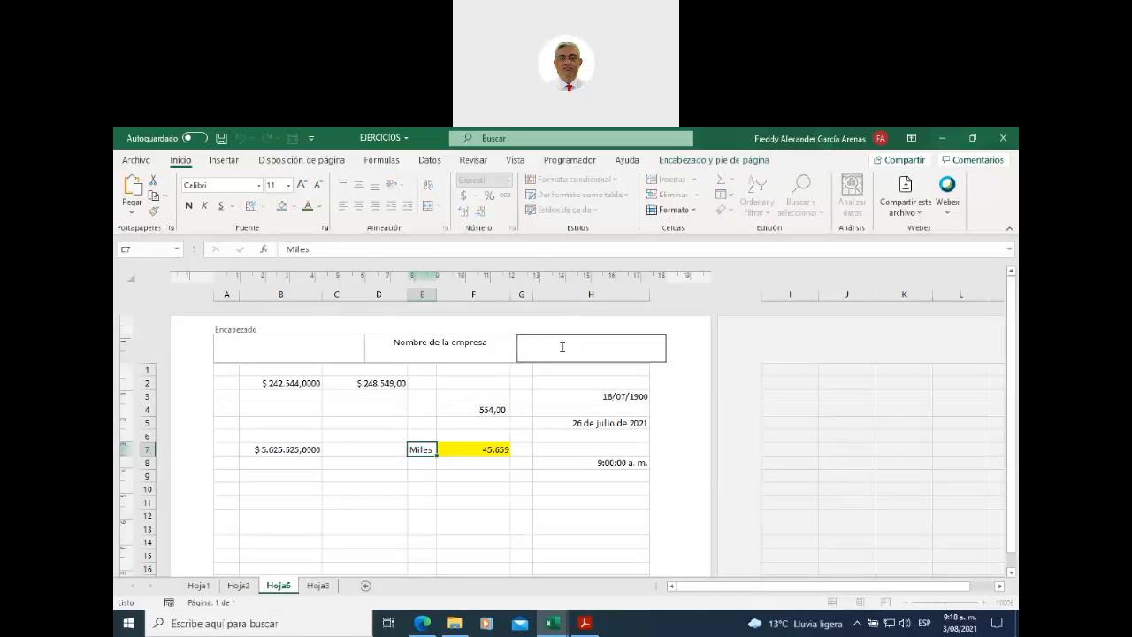
click(704, 162)
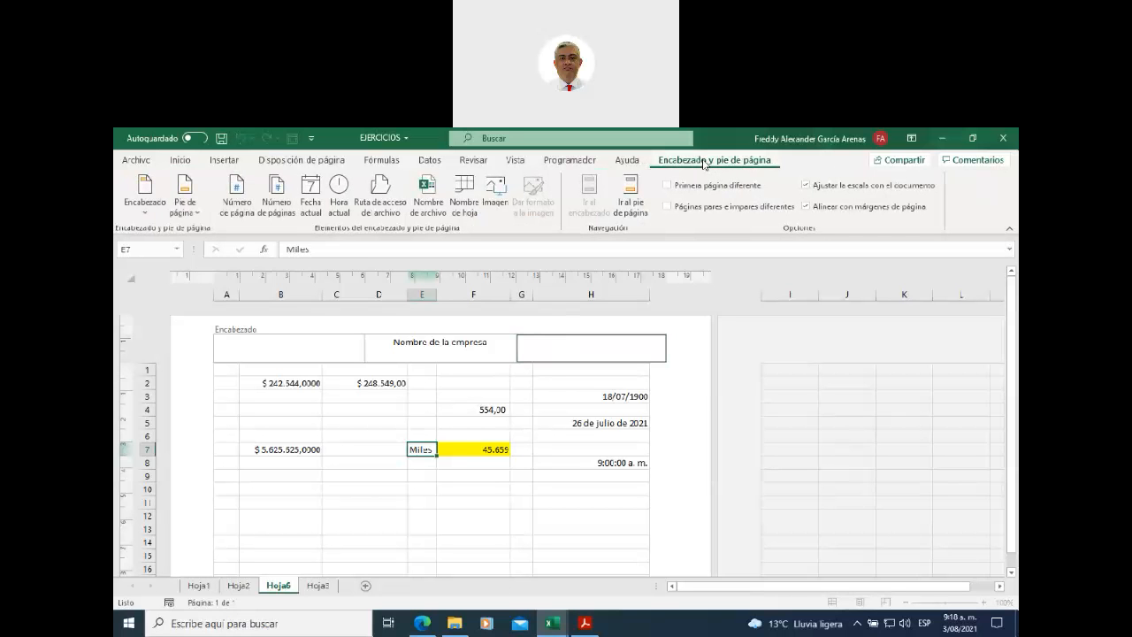
- Insert the Logo picture from the course's unidad 2 folder into the right header section
click(498, 200)
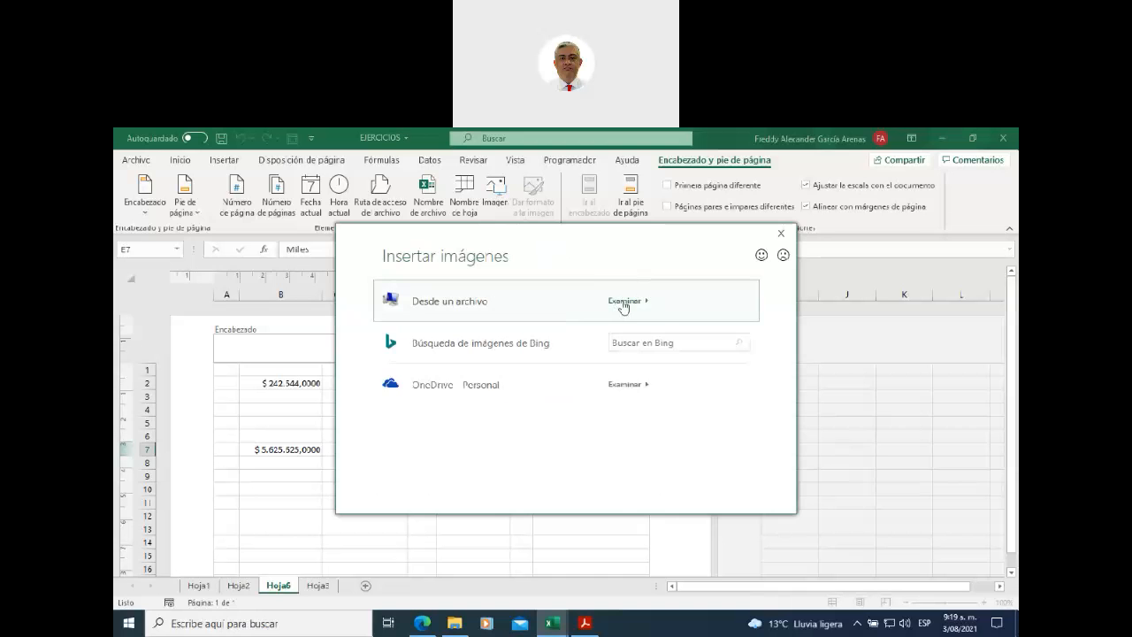
click(624, 301)
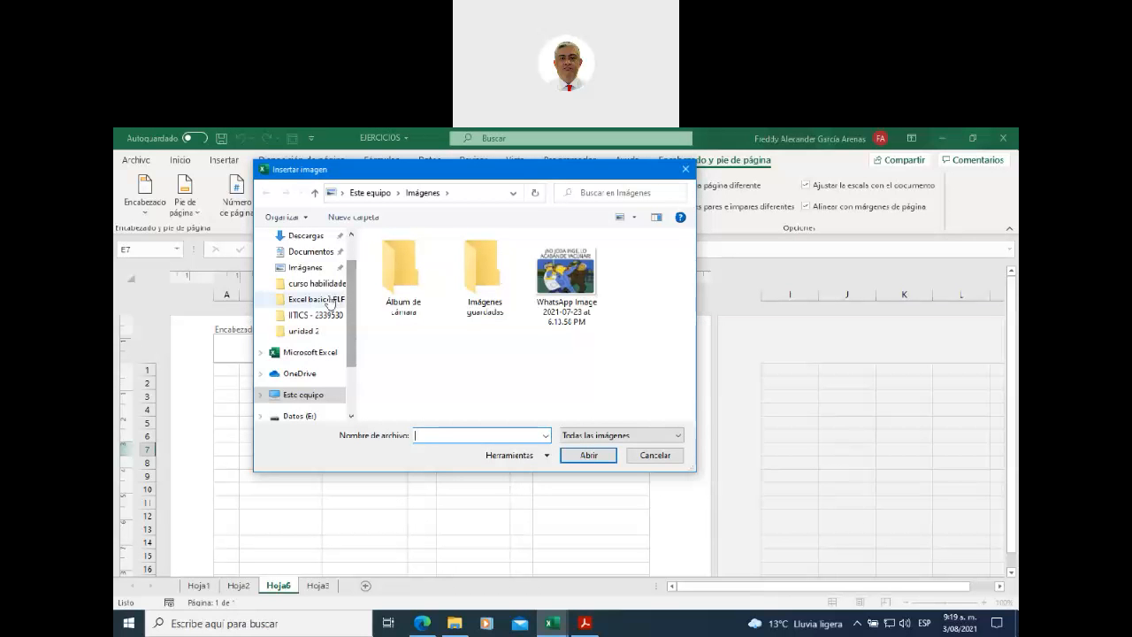
click(334, 299)
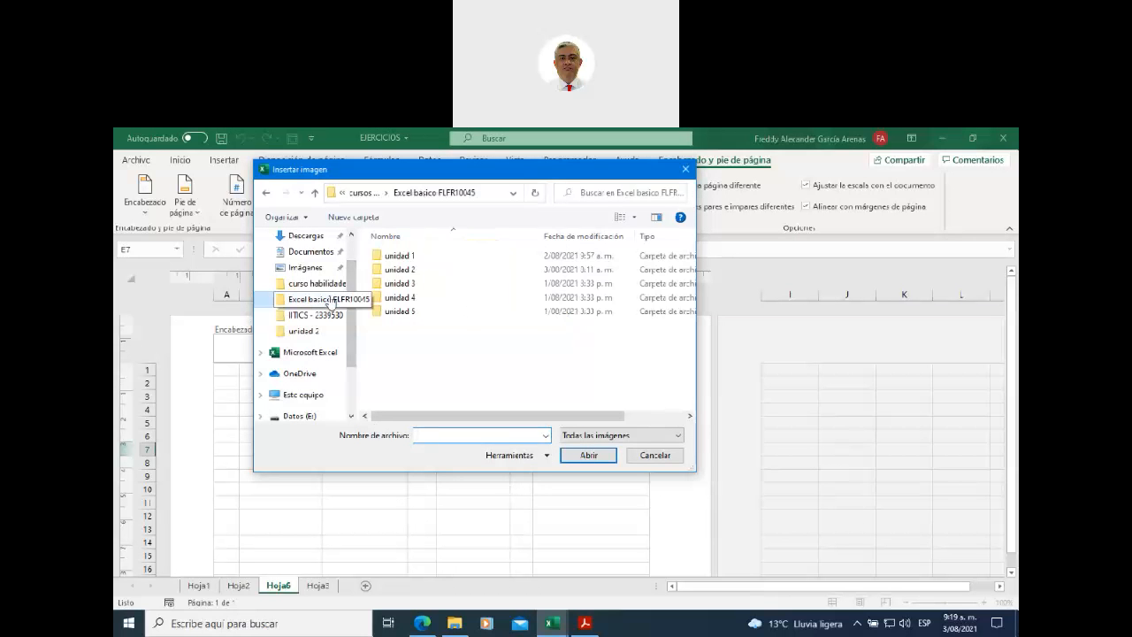
click(408, 272)
double_click(408, 272)
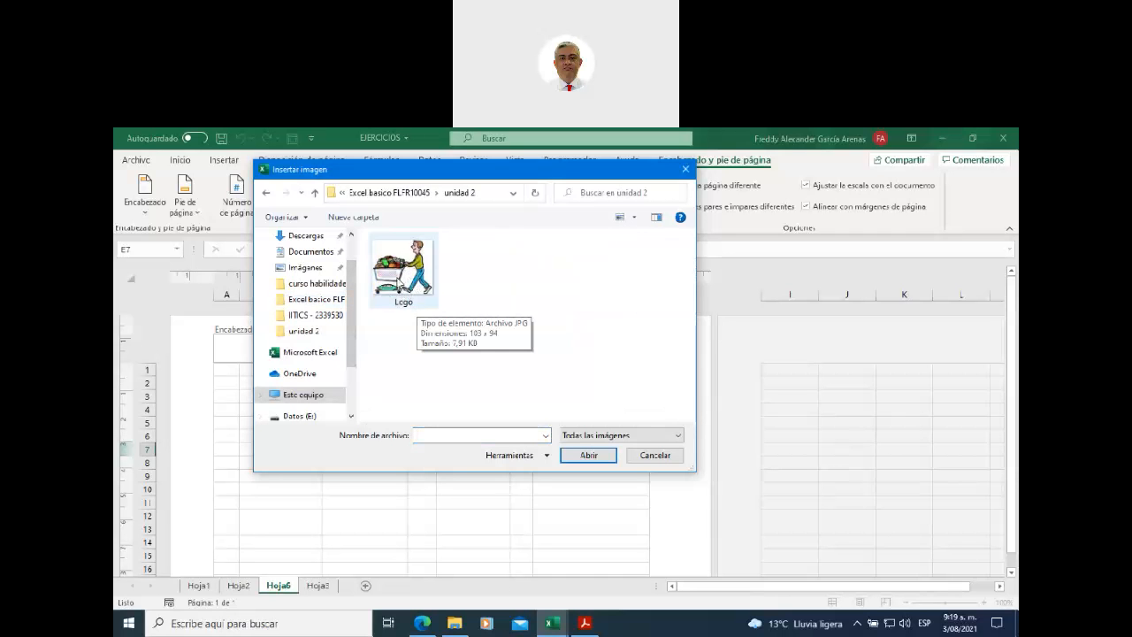
click(417, 278)
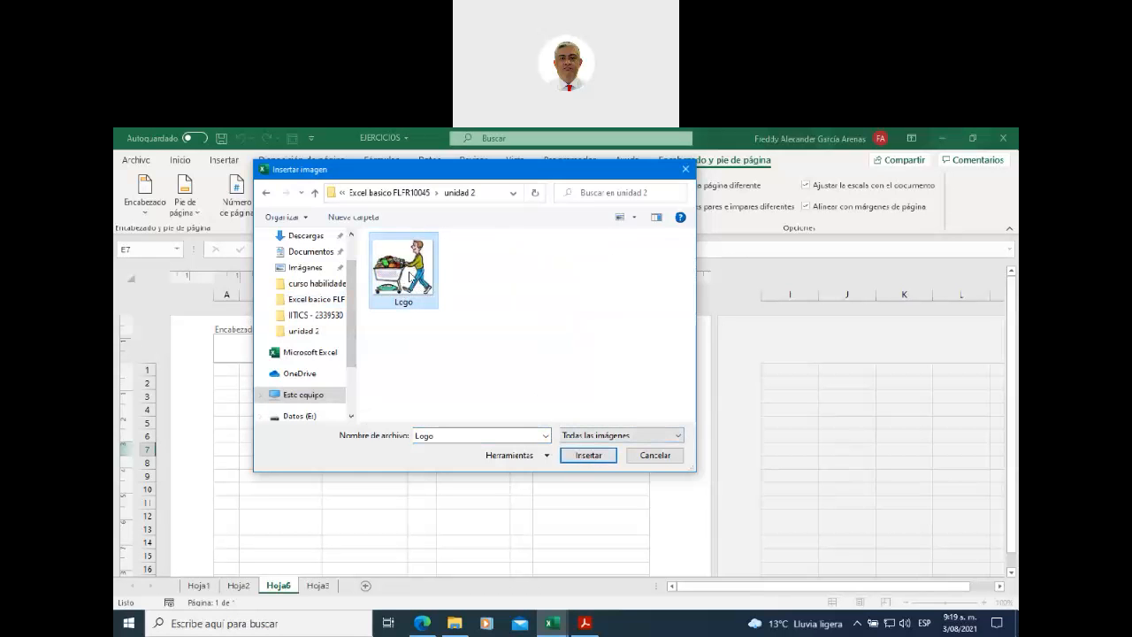
click(591, 456)
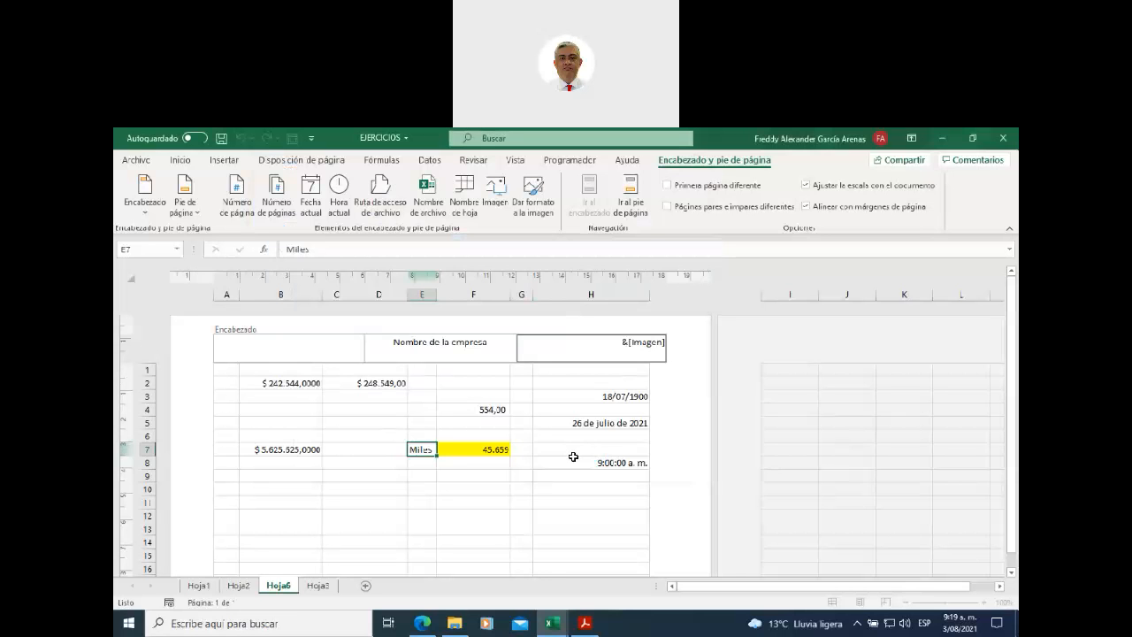
click(453, 476)
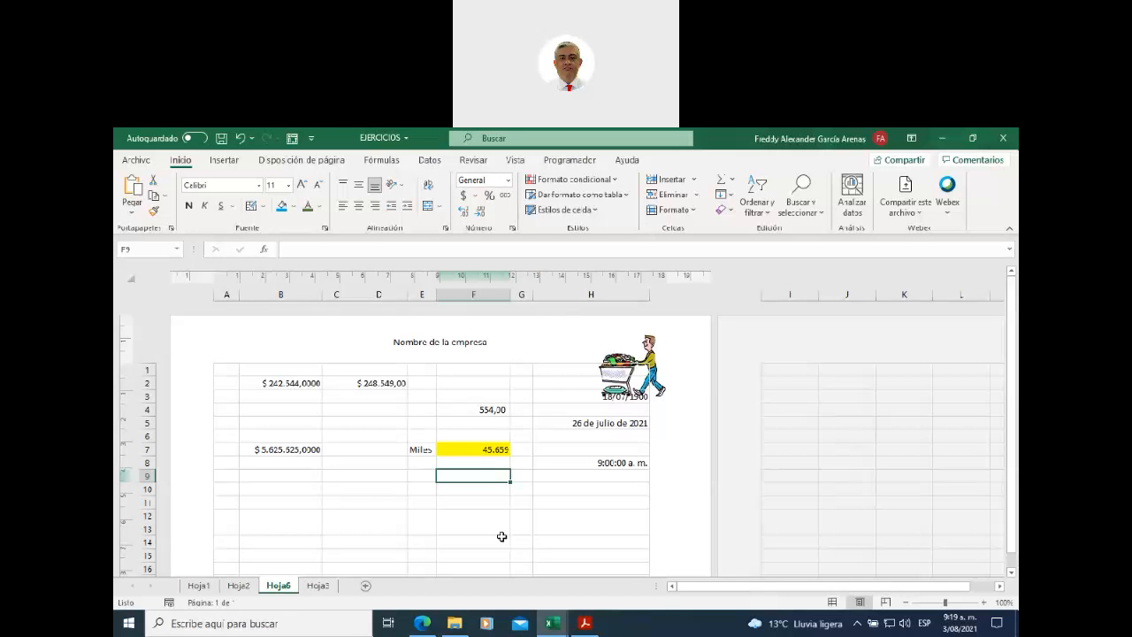
- Zoom to 120% and drag the top margin down so row 1 clears the header picture
click(983, 602)
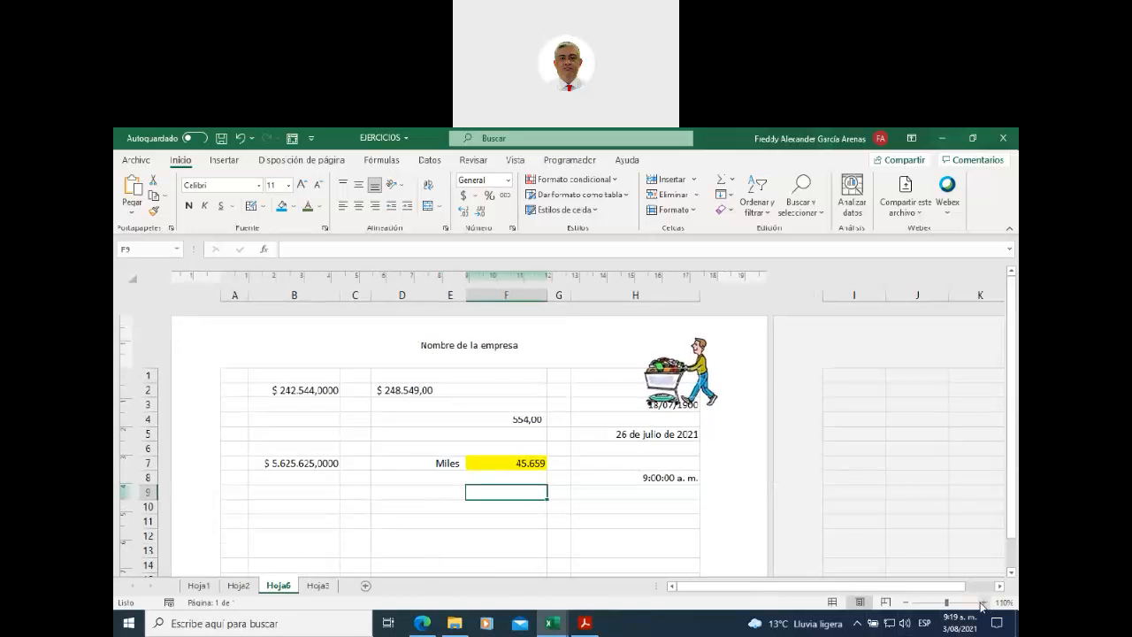
click(982, 602)
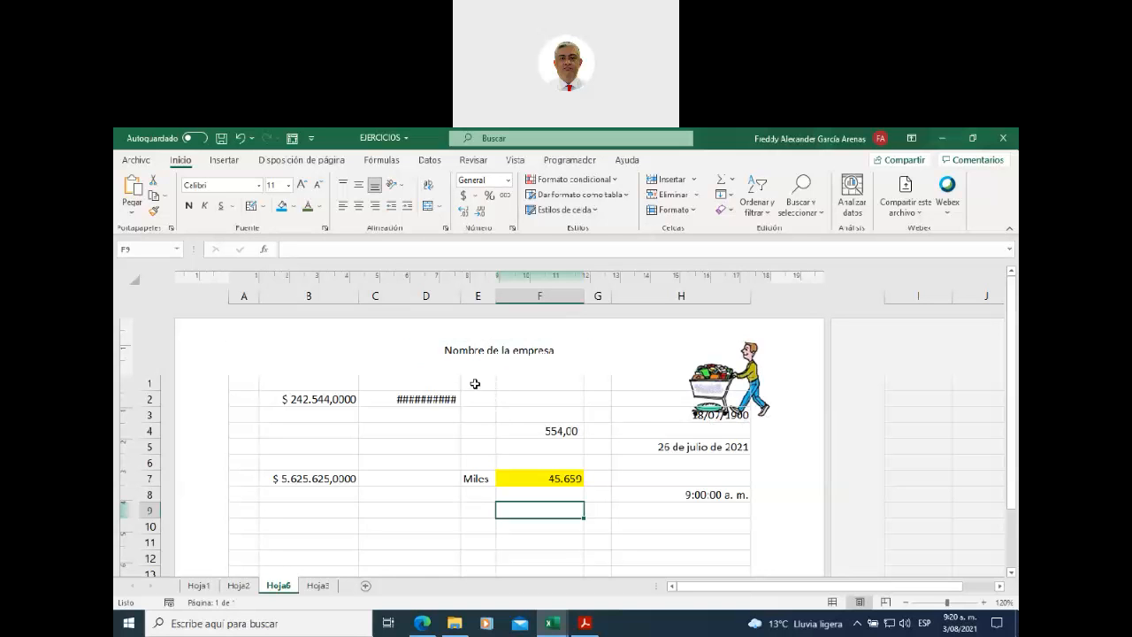
drag(246, 382, 660, 379)
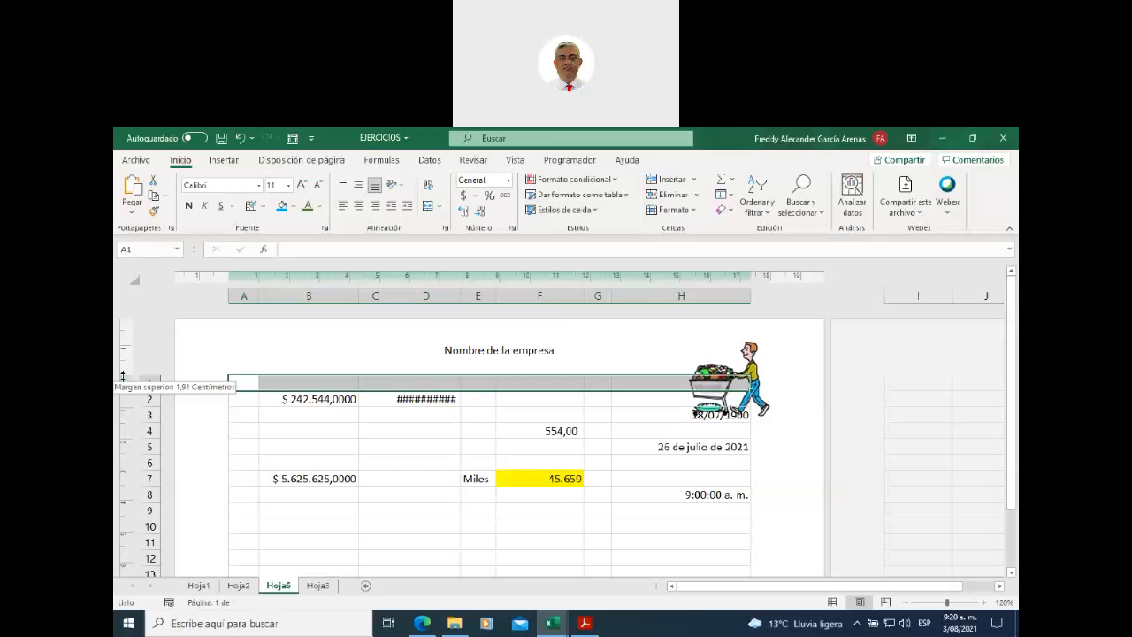
drag(125, 376, 128, 422)
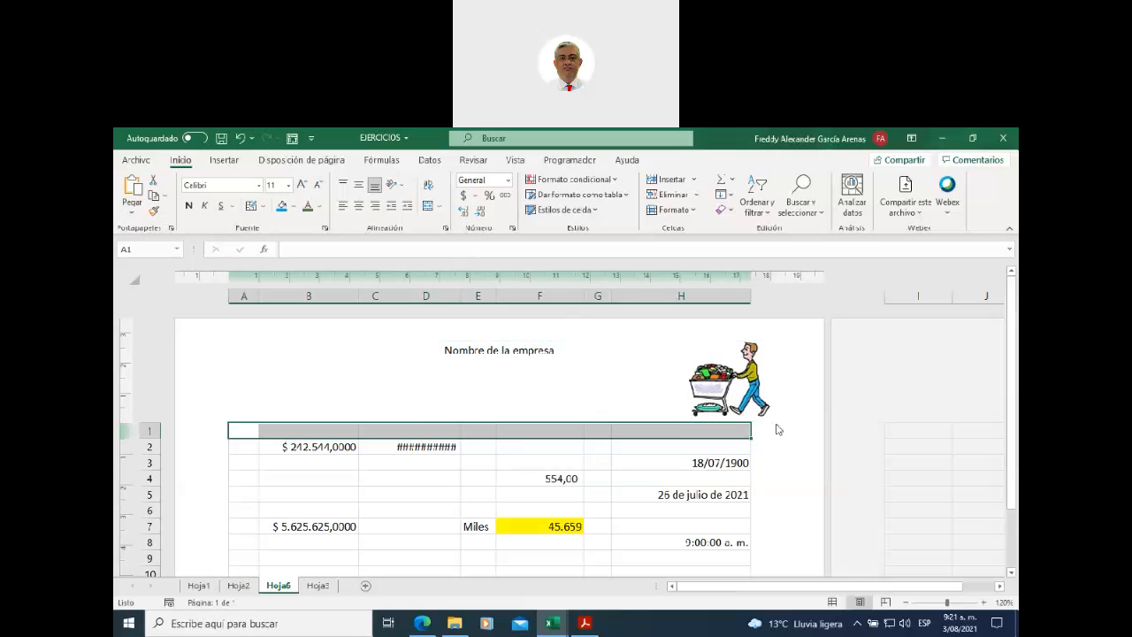
- Add a page footer with 'direccion de la empresa' in the centre section
scroll(783, 449, down, 3)
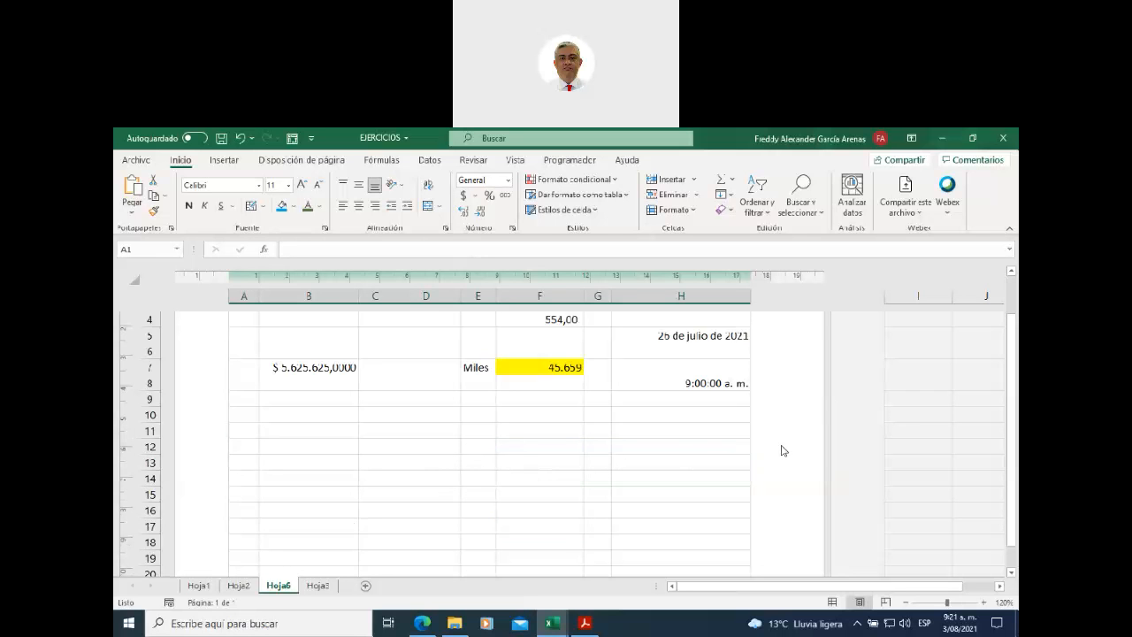
scroll(778, 442, down, 1)
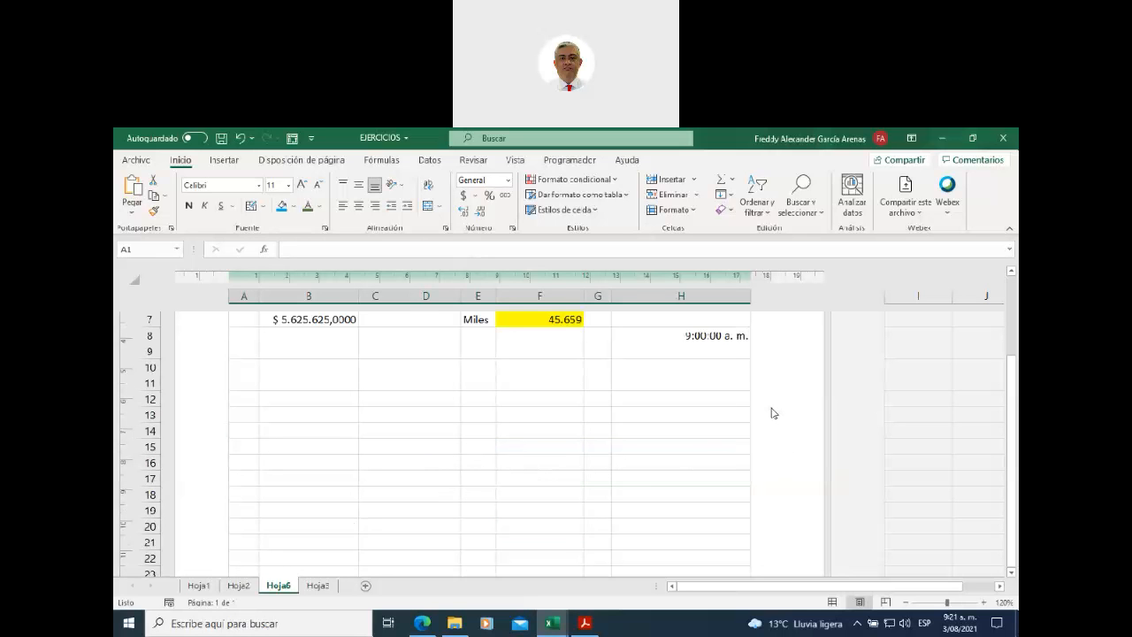
scroll(772, 413, down, 2)
scroll(772, 413, down, 6)
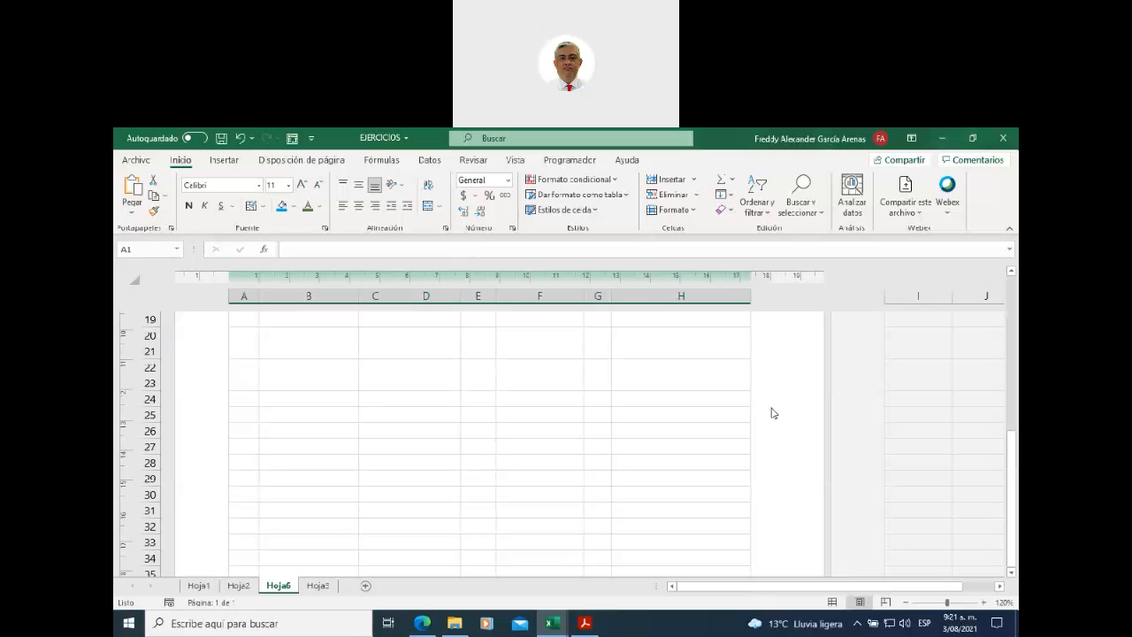
scroll(771, 413, down, 1)
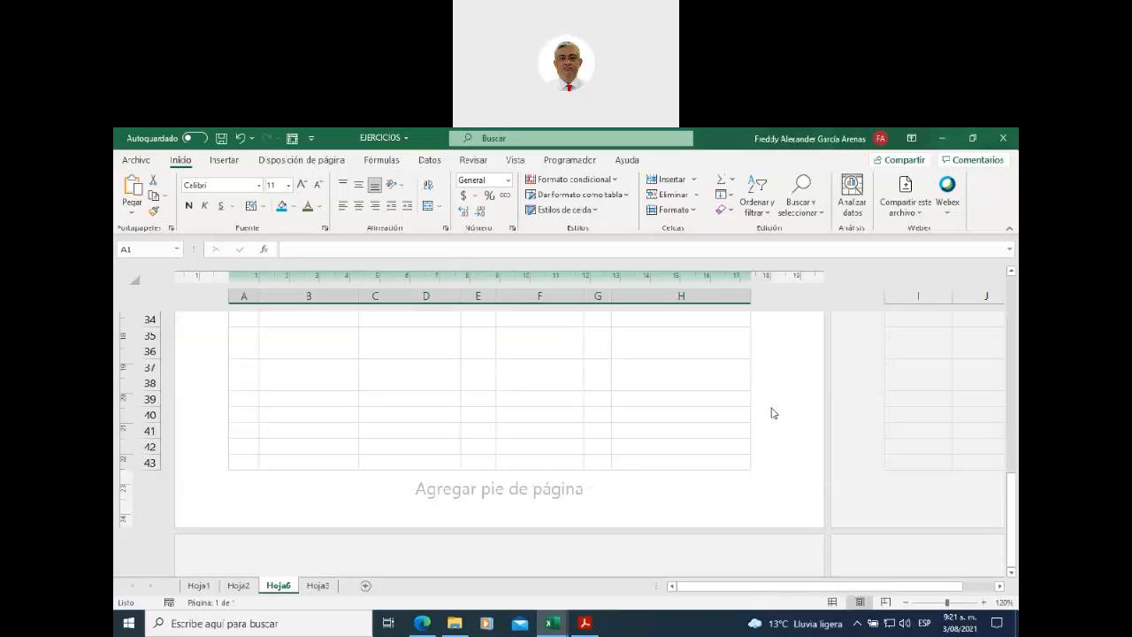
click(543, 497)
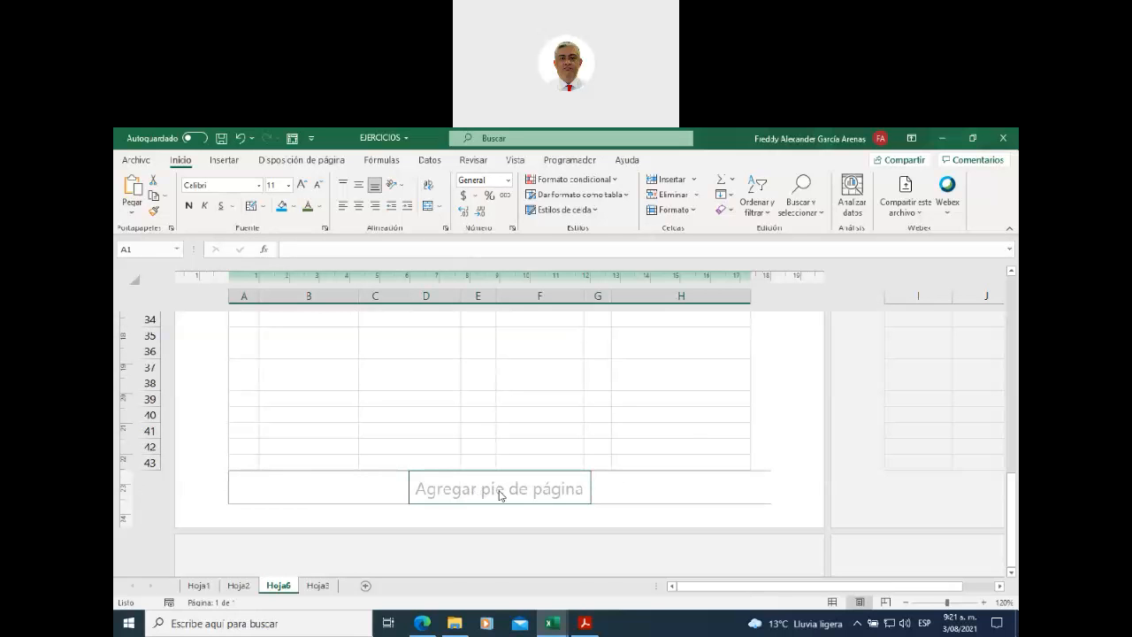
click(499, 493)
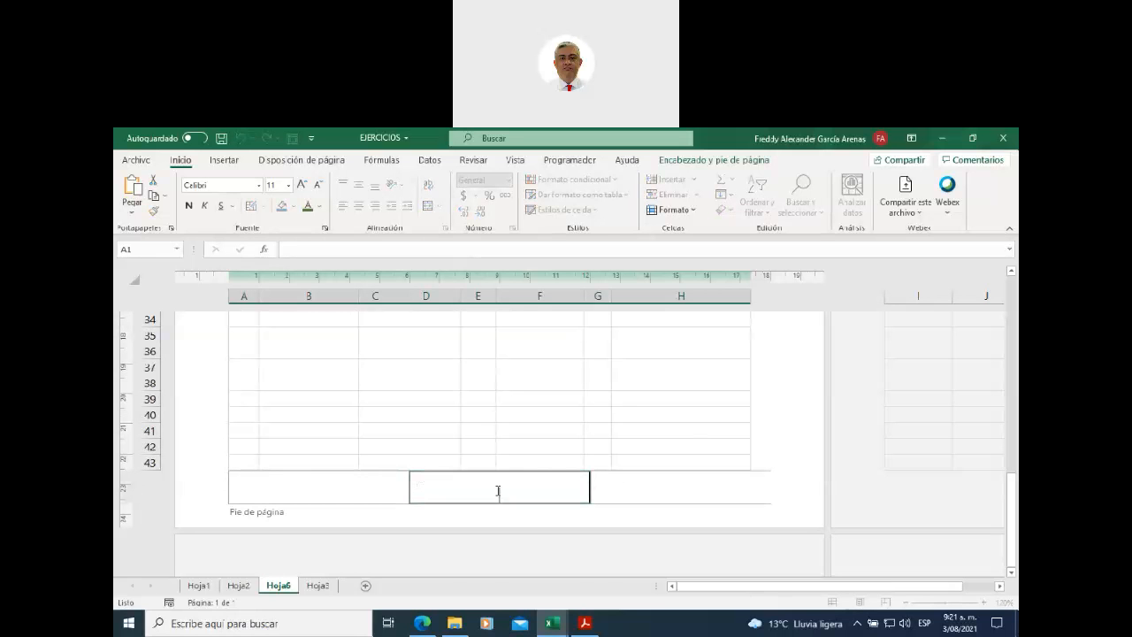
text(direccion de la empresa)
- Put the Número de páginas page count in the right footer section
click(668, 485)
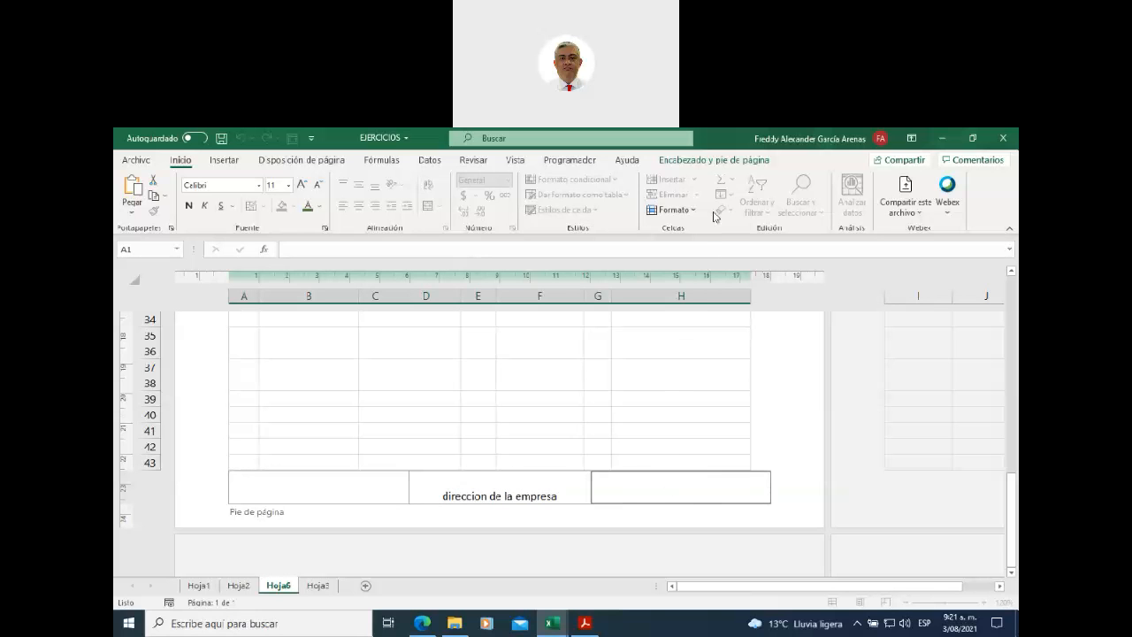
click(707, 162)
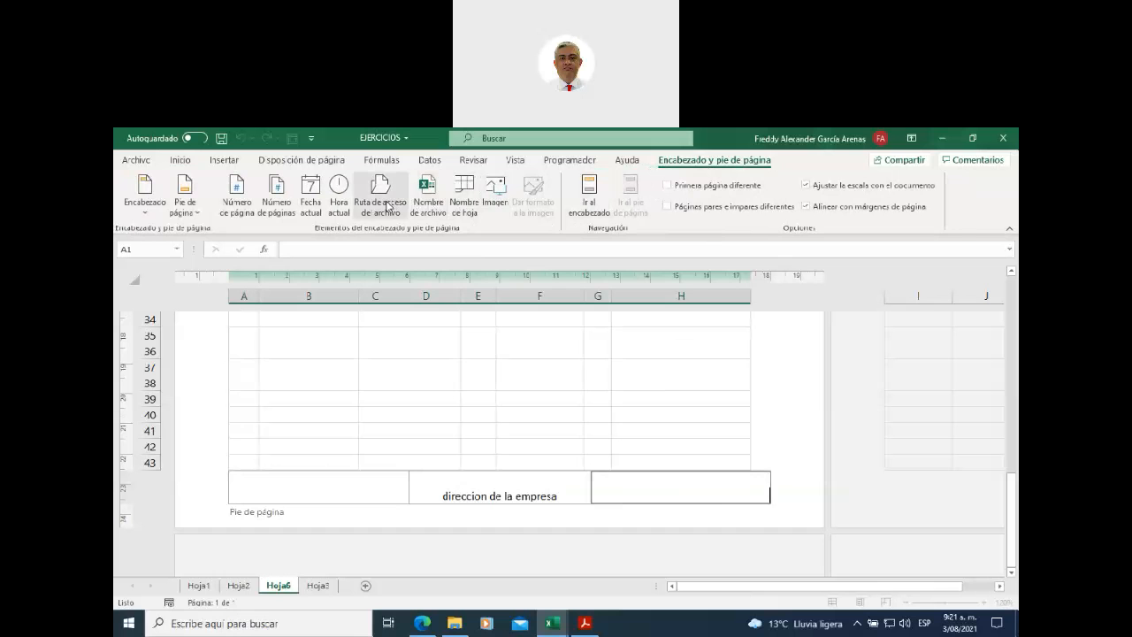
click(272, 212)
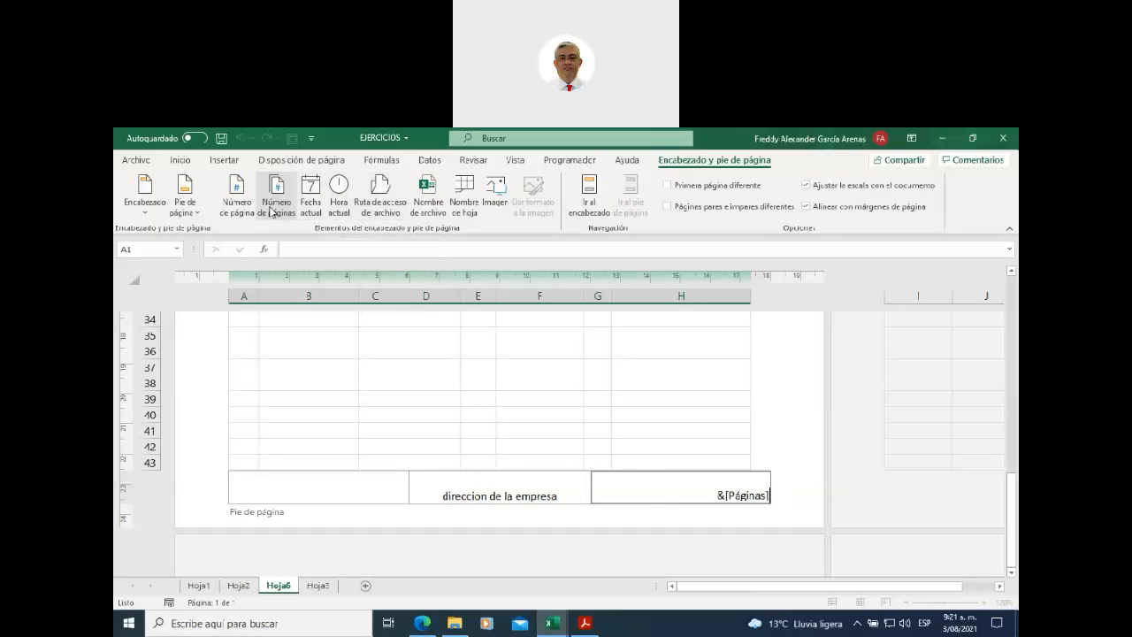
click(501, 397)
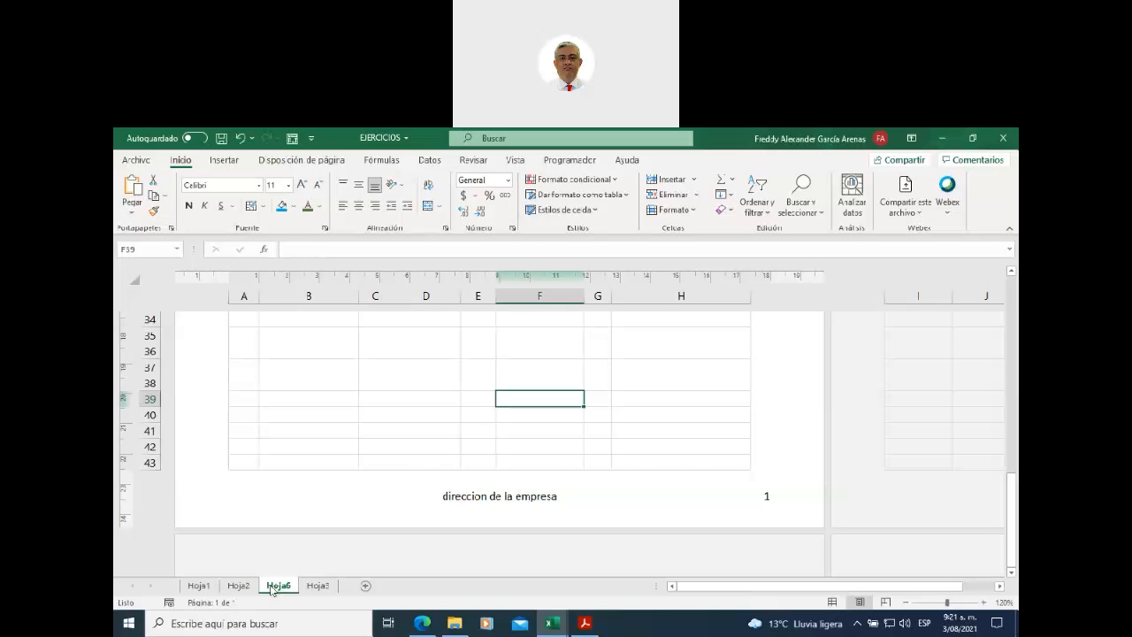
- Insert the current date into the left footer section
click(277, 487)
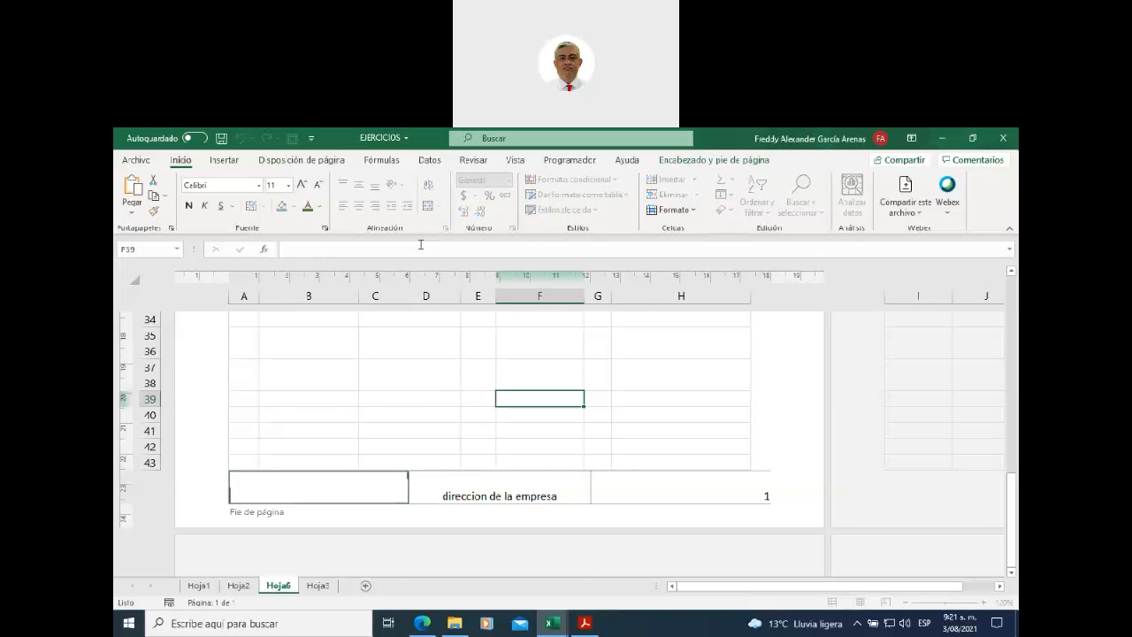
click(665, 159)
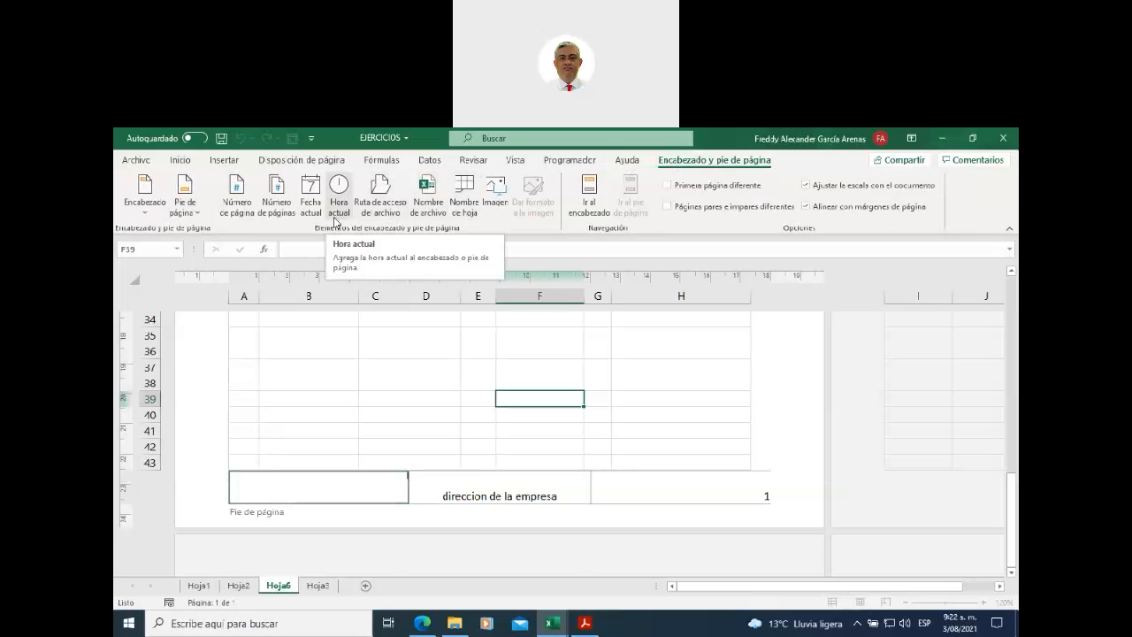
click(308, 207)
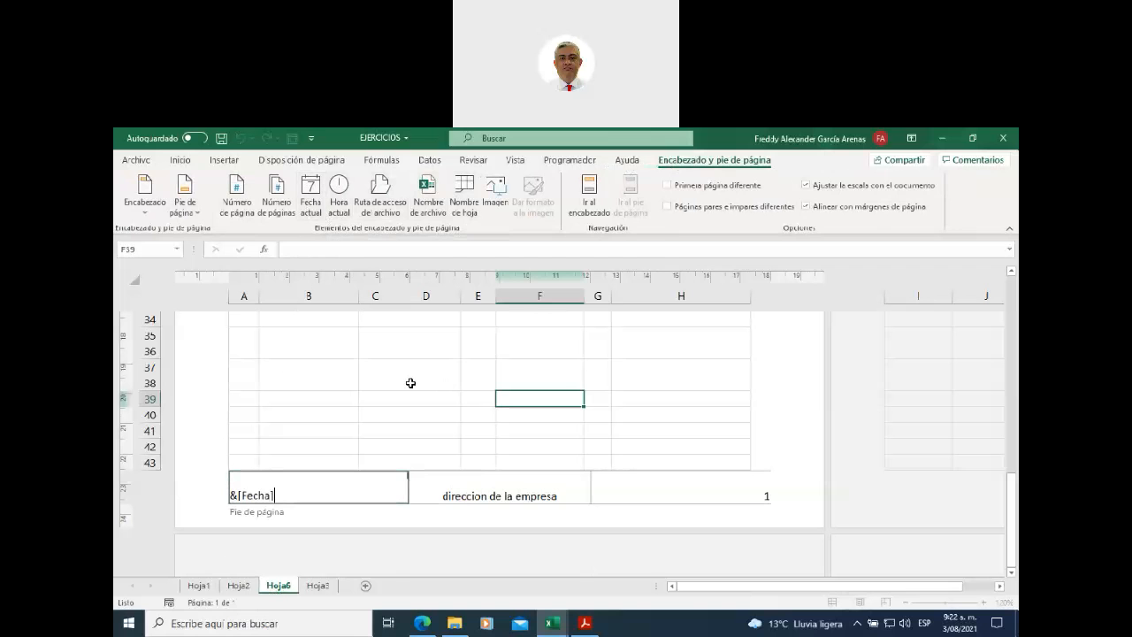
click(411, 385)
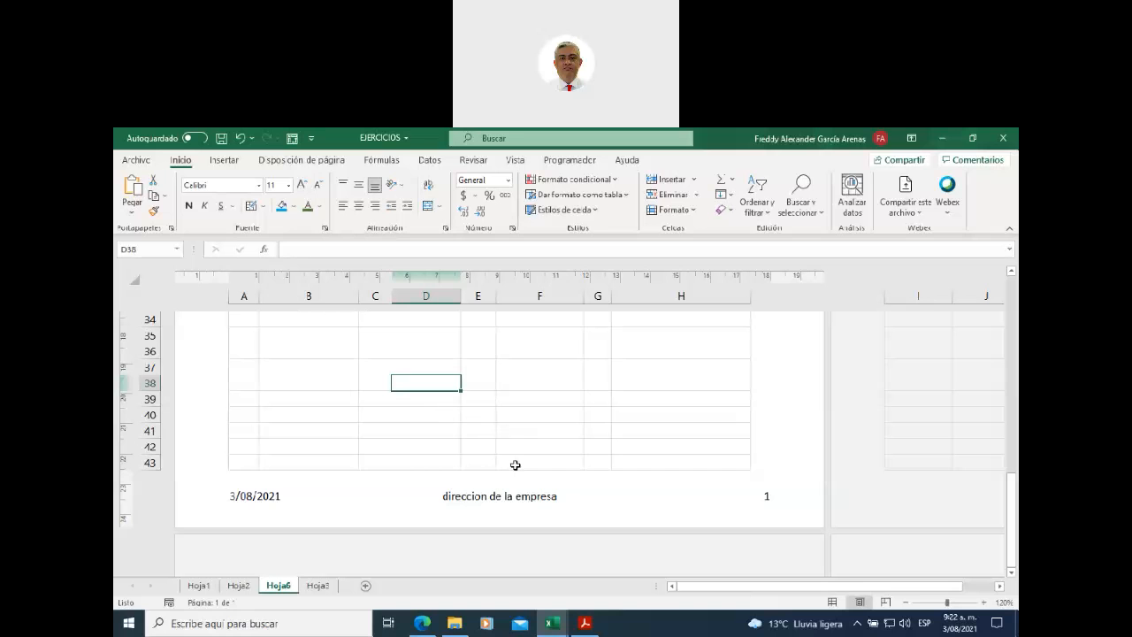
- Type 'fuwehfuwd' into cell D46 on the second page
scroll(569, 406, up, 12)
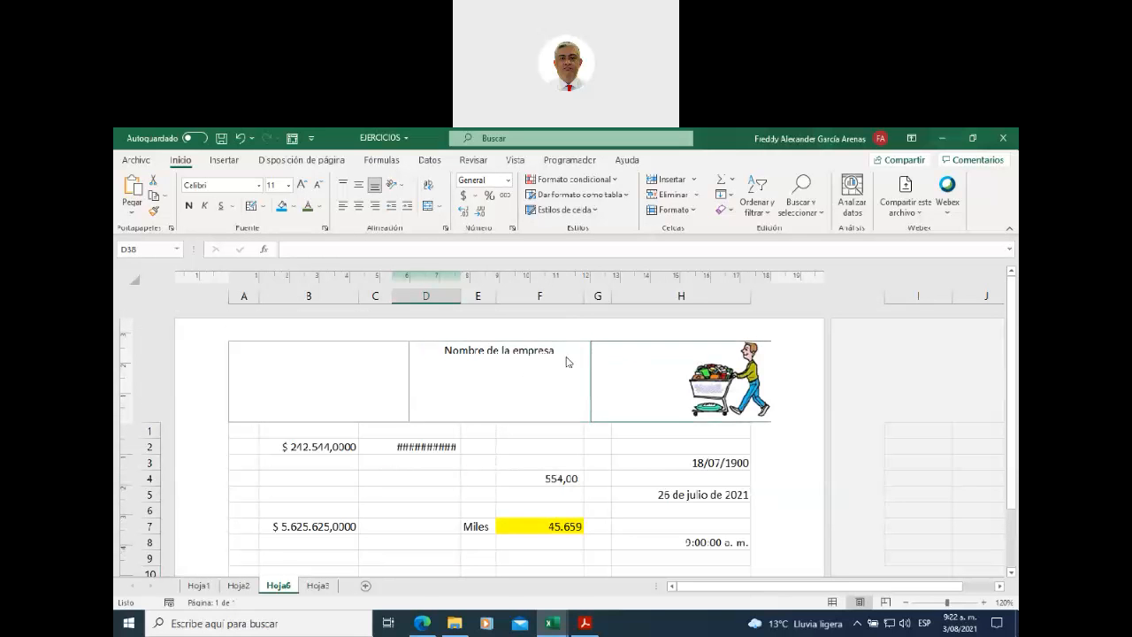
scroll(537, 396, down, 6)
scroll(535, 398, down, 8)
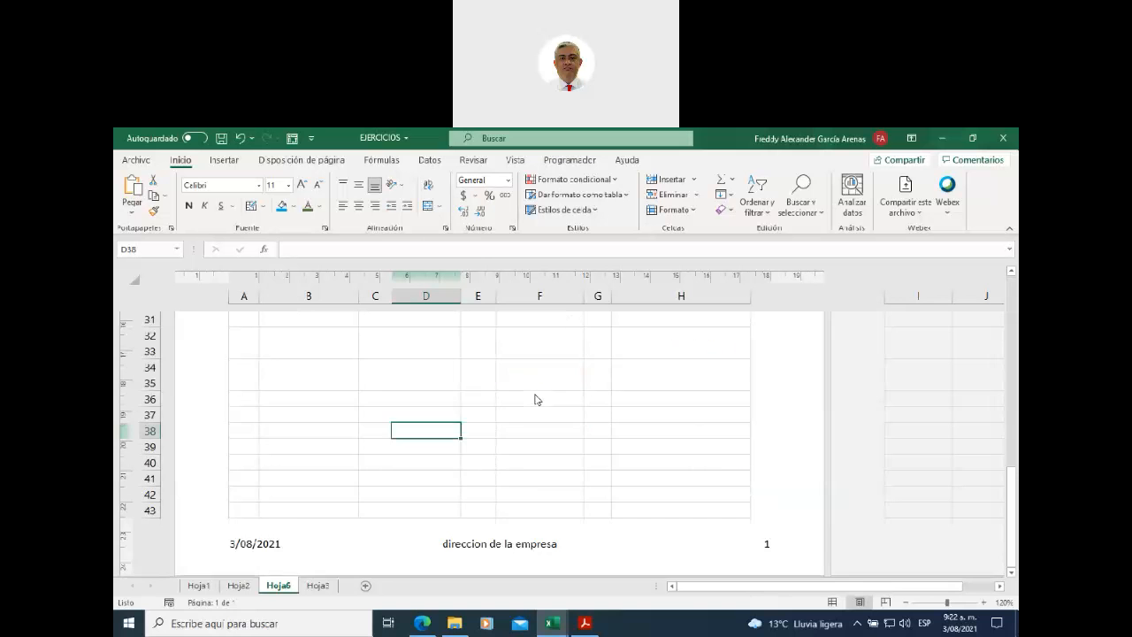
scroll(571, 409, down, 4)
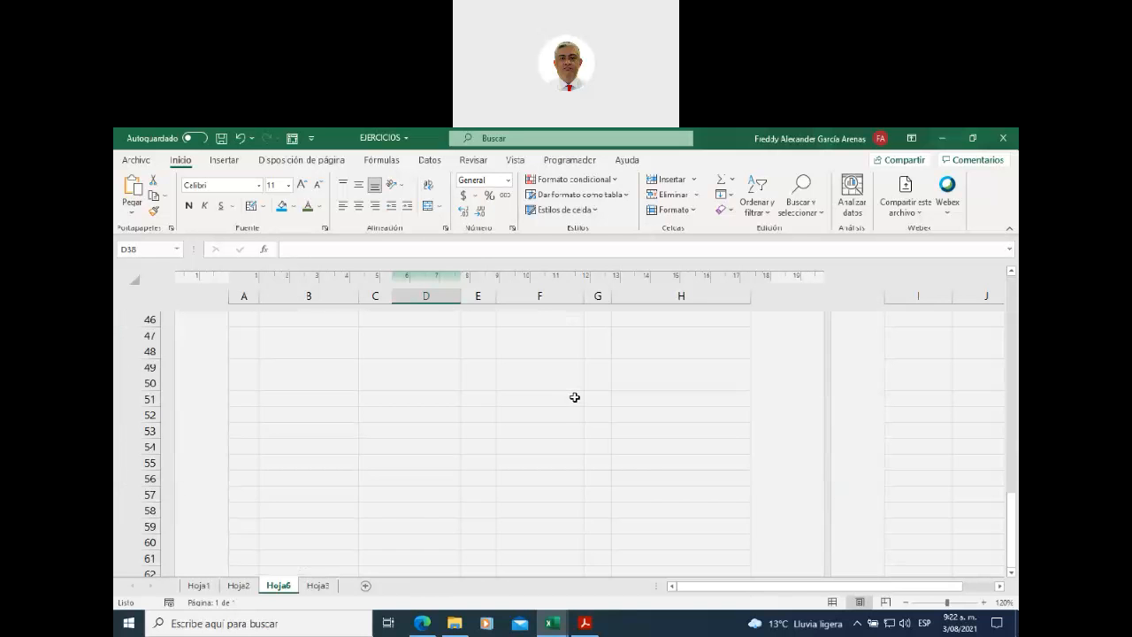
scroll(573, 402, up, 4)
scroll(574, 396, down, 1)
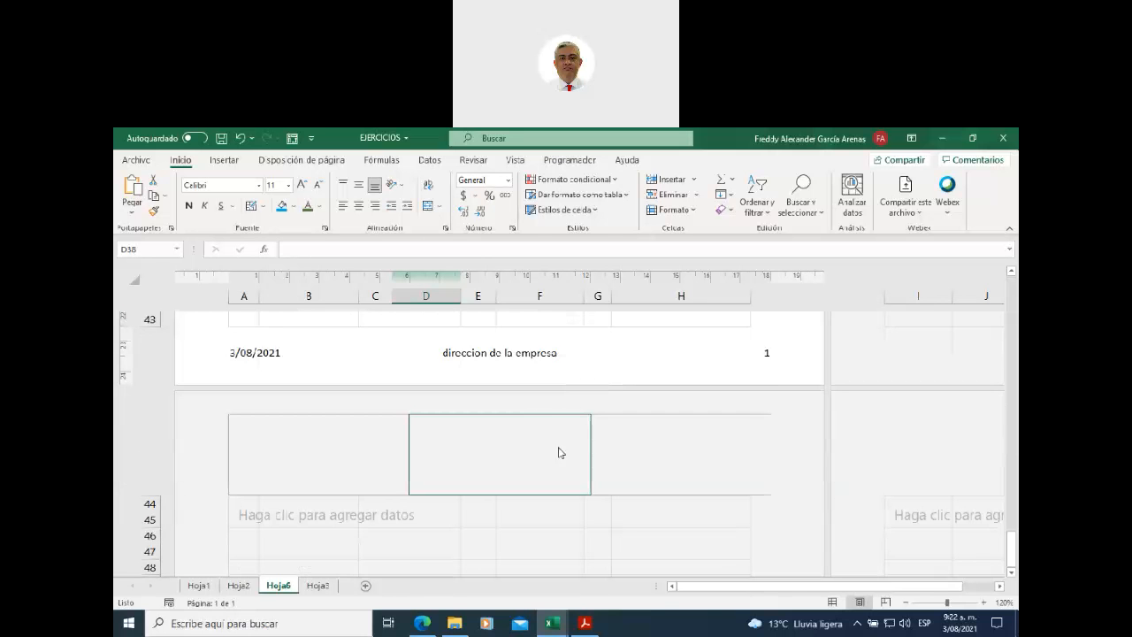
scroll(517, 446, down, 3)
scroll(511, 427, up, 3)
scroll(475, 520, down, 3)
scroll(434, 467, up, 3)
click(436, 535)
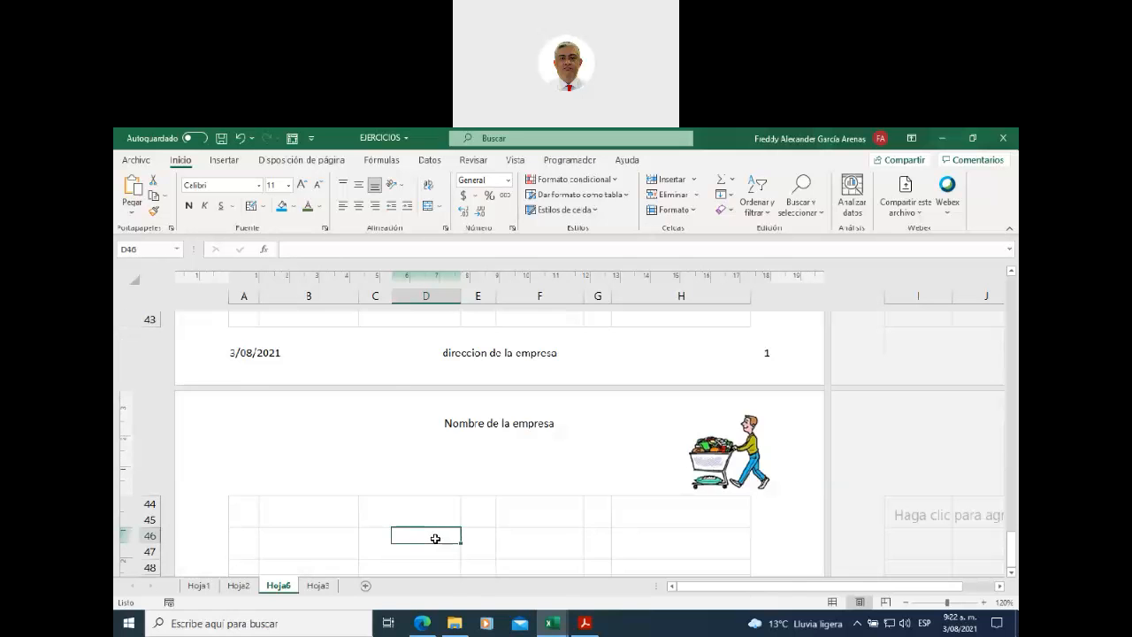
text(fuwehfuwd)
- Scroll through the pages to check the repeated header and footer
scroll(486, 504, up, 1)
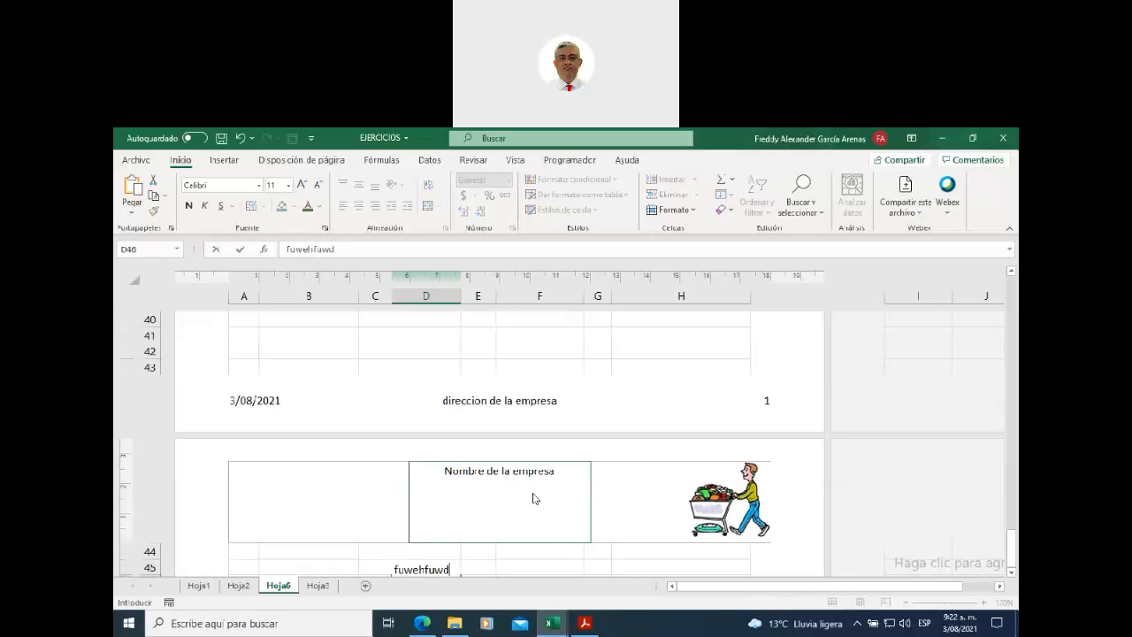
scroll(616, 504, down, 9)
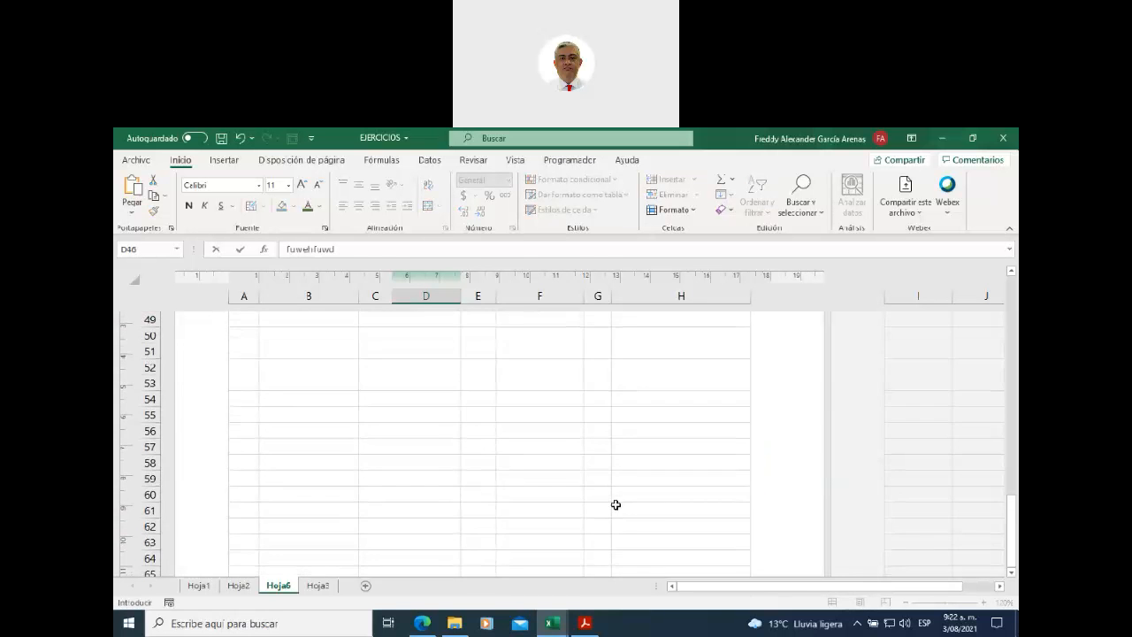
scroll(617, 504, down, 3)
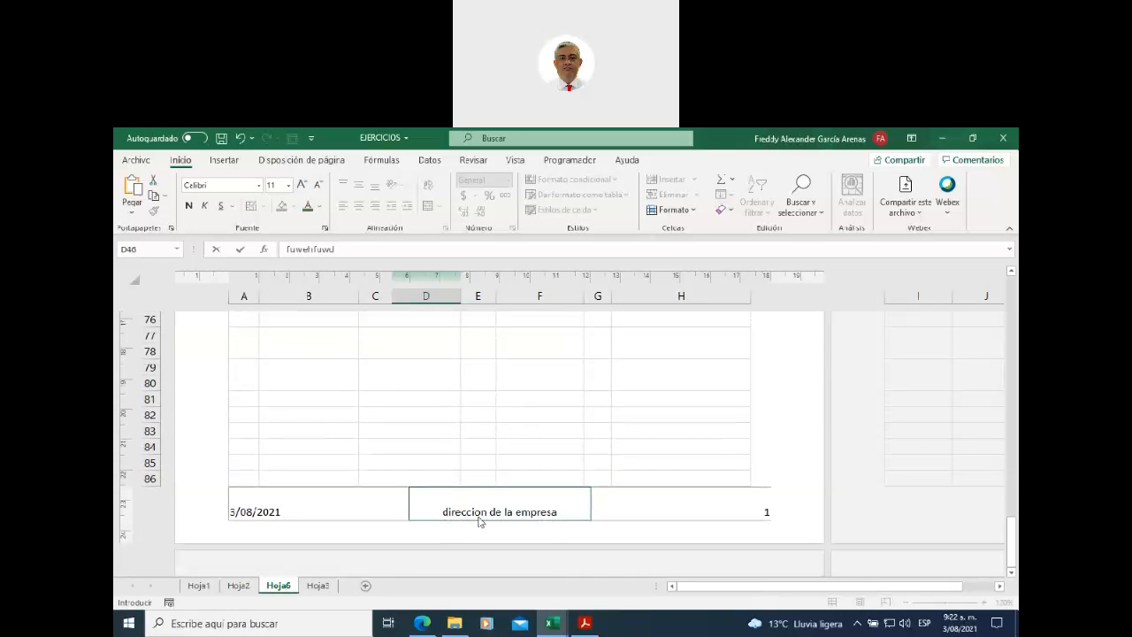
scroll(478, 521, up, 12)
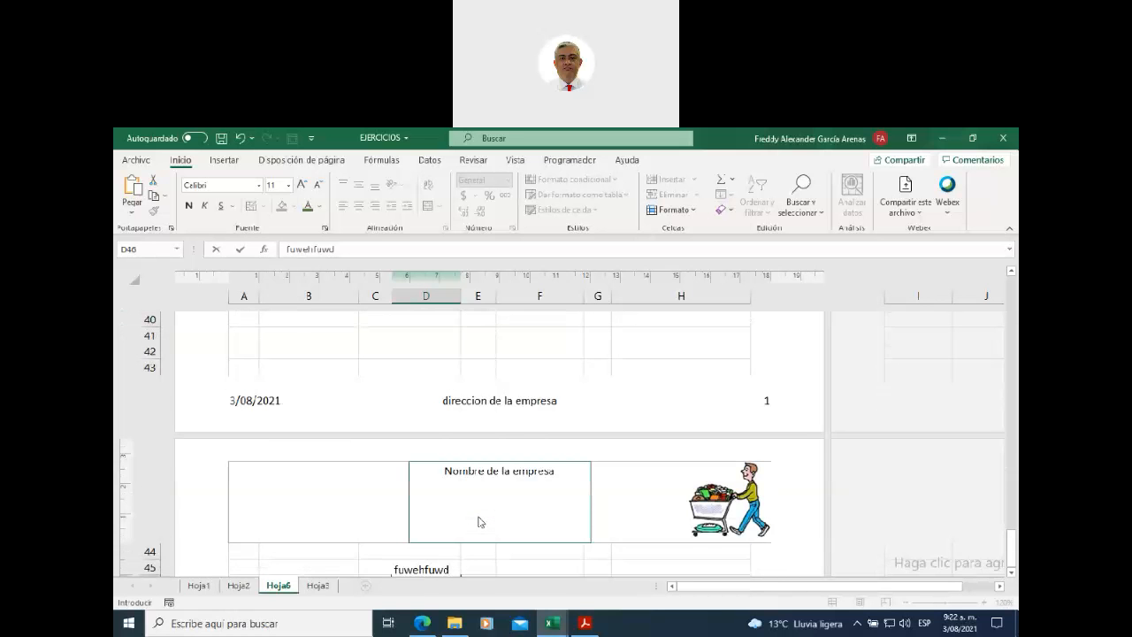
scroll(478, 521, down, 1)
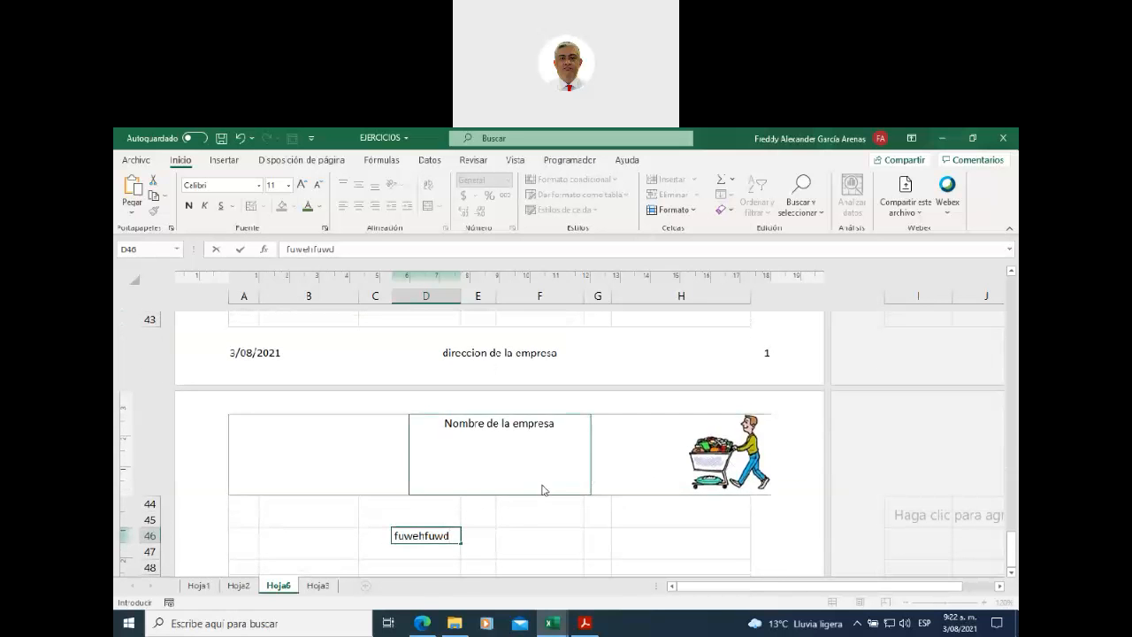
scroll(542, 490, down, 13)
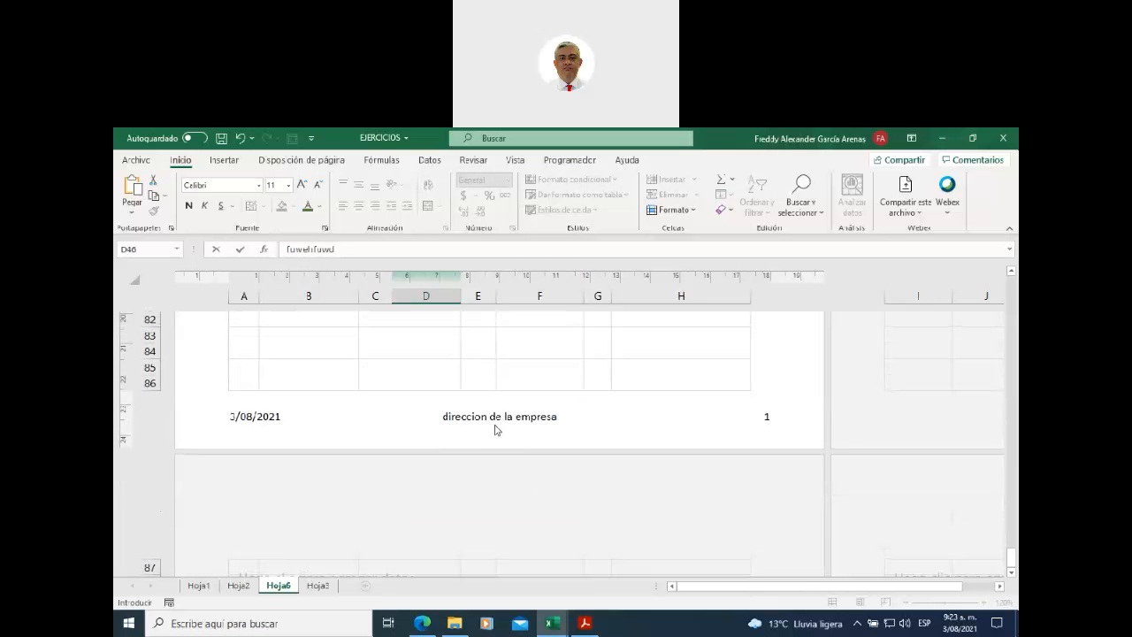
scroll(533, 422, up, 12)
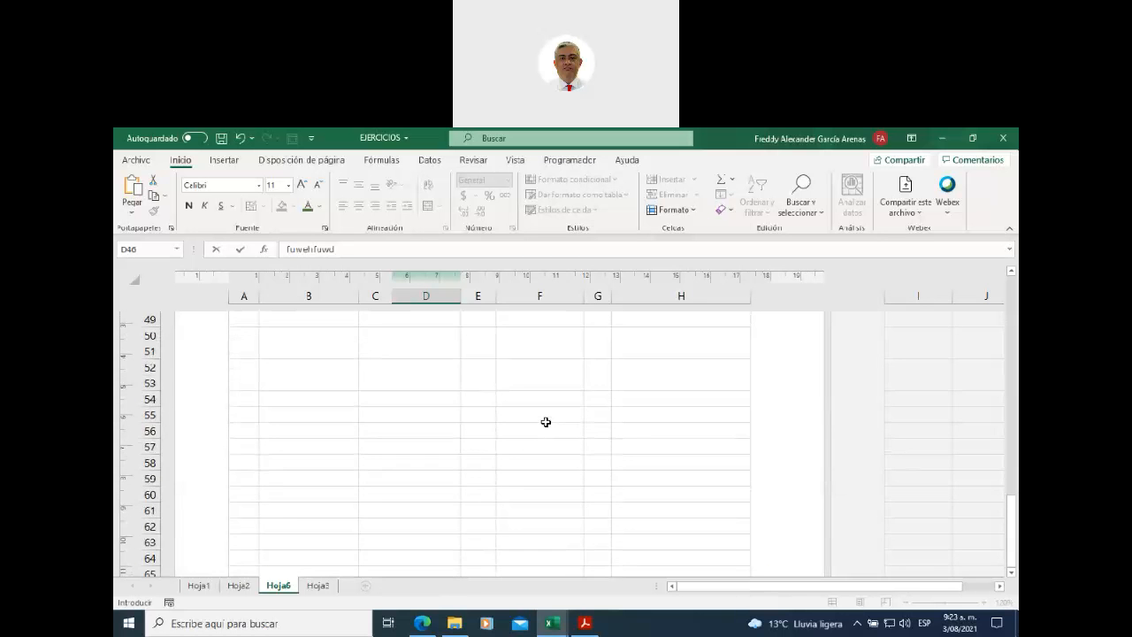
scroll(546, 421, up, 4)
scroll(545, 422, down, 2)
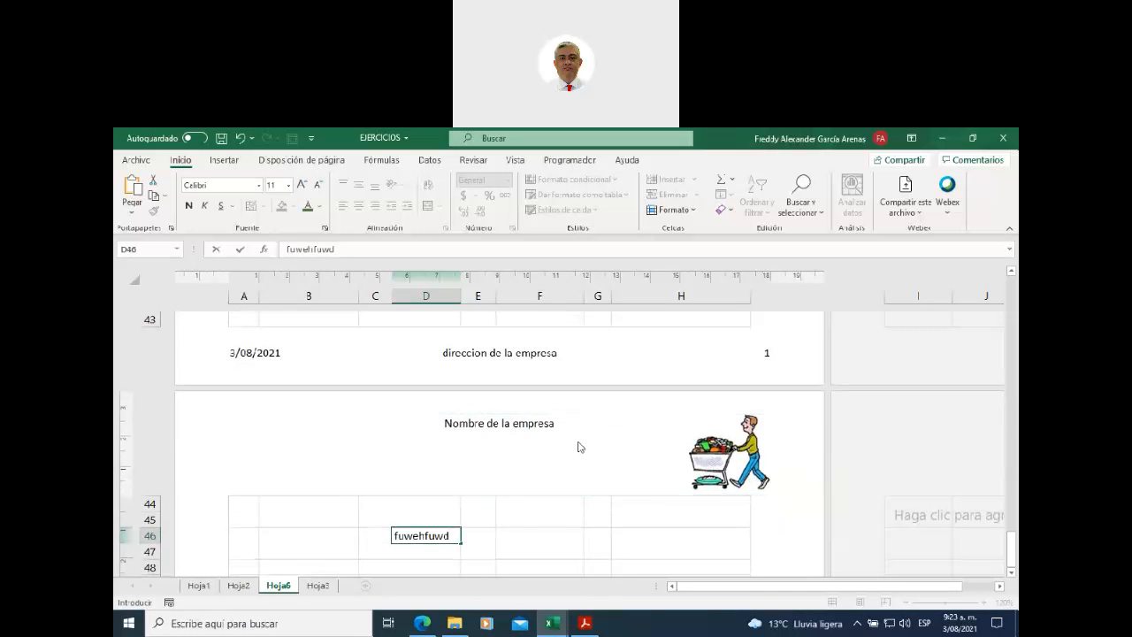
scroll(645, 527, down, 3)
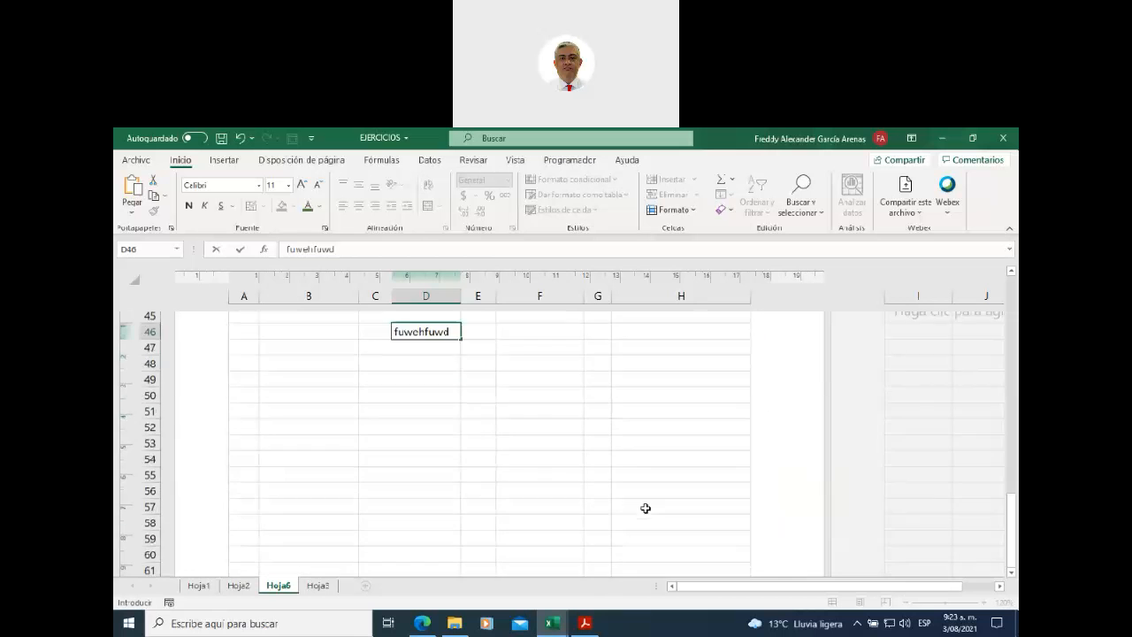
scroll(622, 507, up, 3)
- Fill cell H44 blue and enter 'fesgtre' in cell I44
click(621, 507)
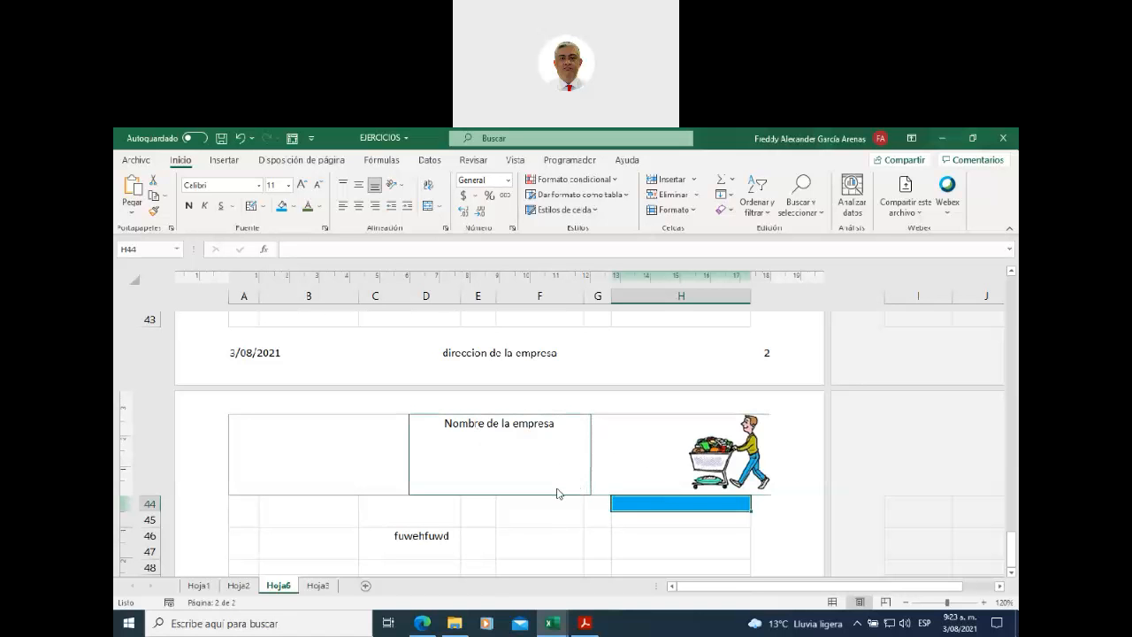
drag(713, 586, 855, 569)
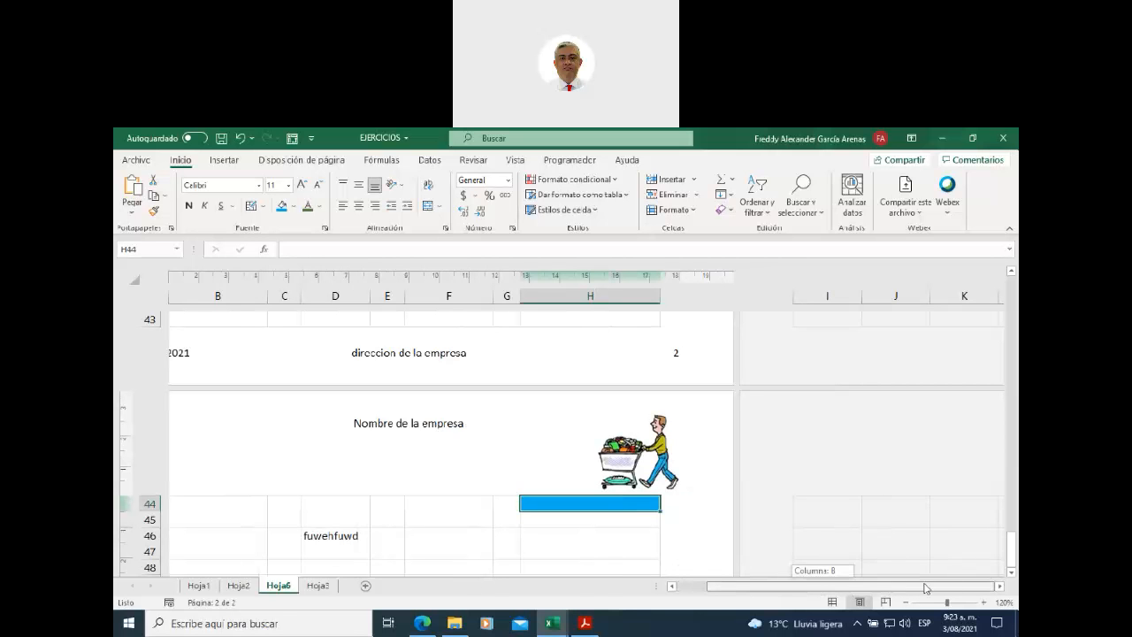
click(858, 506)
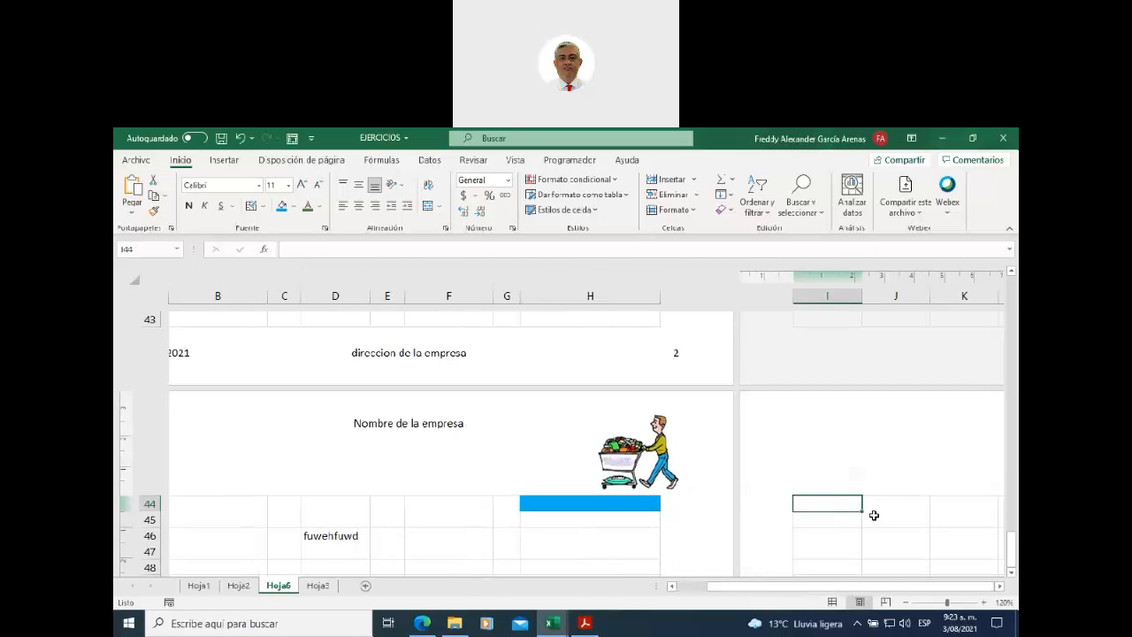
text(fesgtre)
click(838, 528)
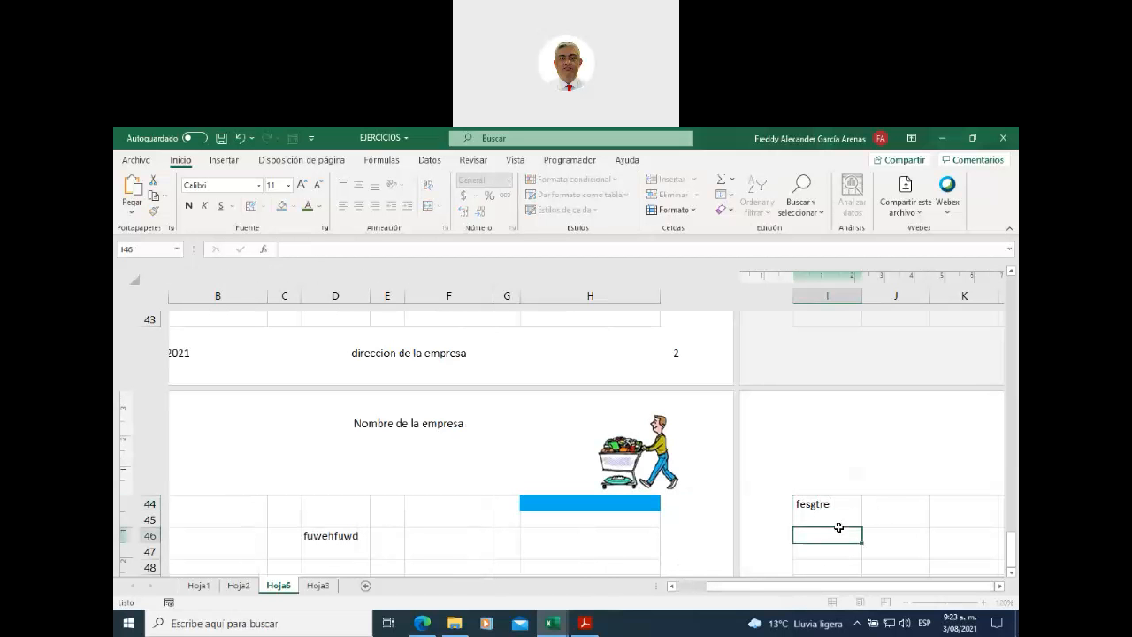
- Move right and back along row 46 to inspect the extra printed pages
key(Right)
key(Right)
key(Right)
key(Right)
key(Right)
key(Right)
key(Right)
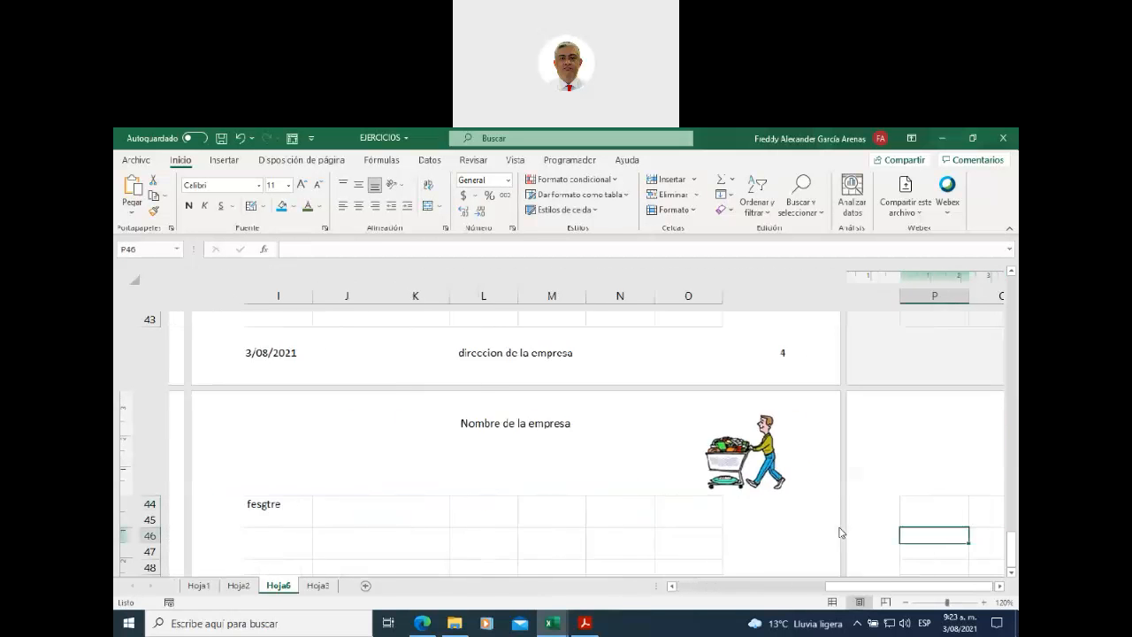
key(Right)
key(Right)
key(Right)
key(Right)
key(Right)
key(Right)
key(Right)
key(Right)
key(Right)
key(Right)
key(Right)
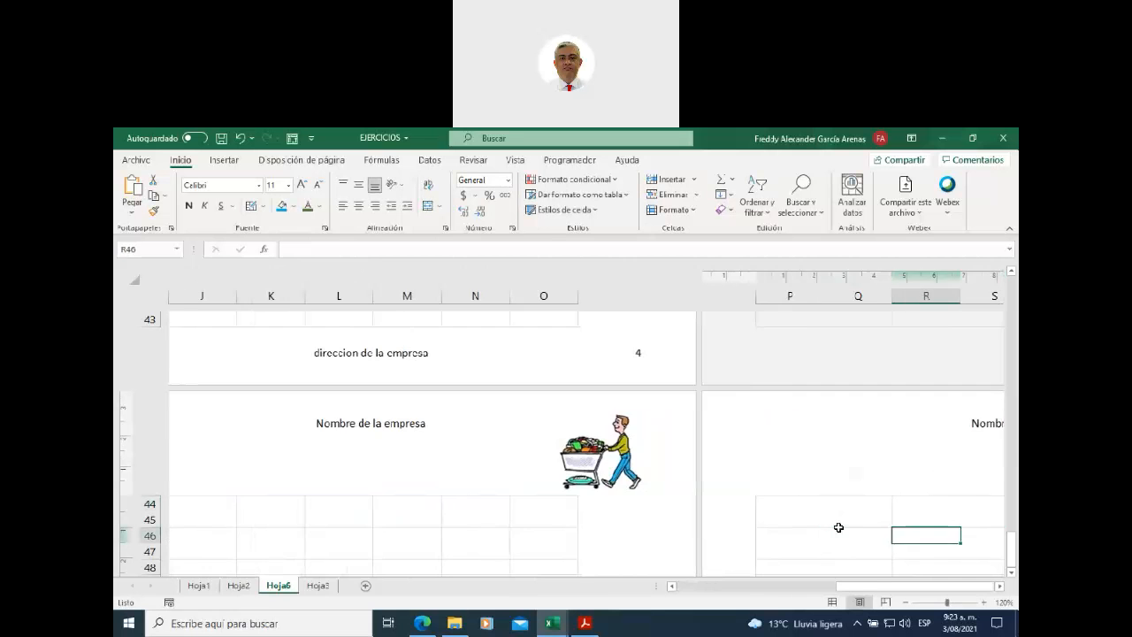
key(Right)
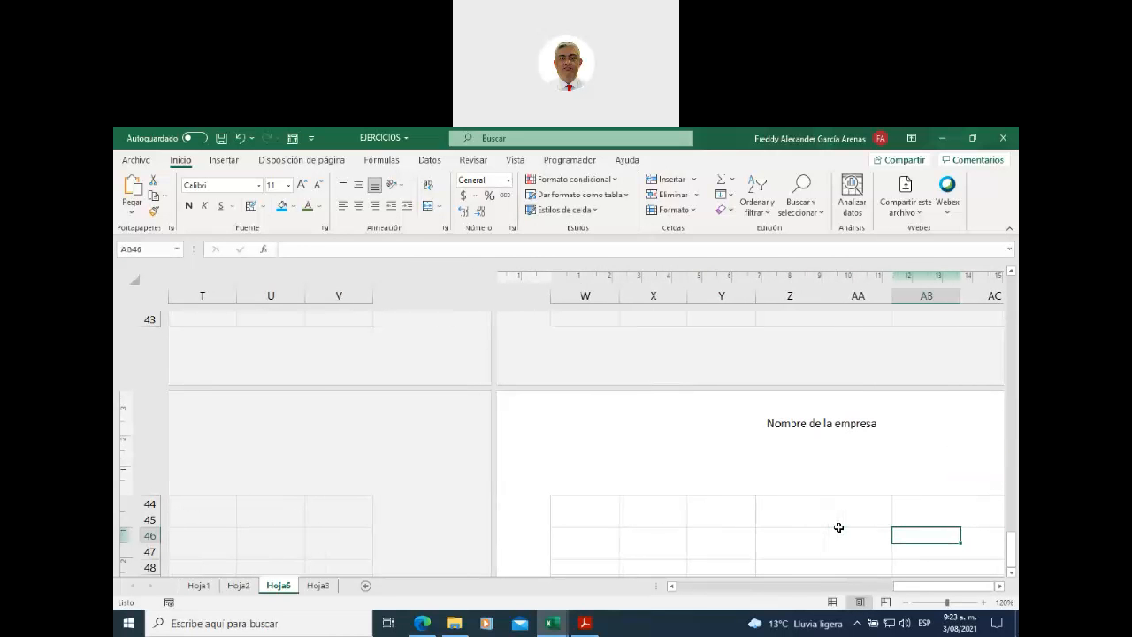
key(Left)
key(Left)
key(Left)
key(Left)
key(Left)
key(Left)
key(Left)
key(Left)
key(Left)
key(Left)
key(Left)
key(Left)
key(Left)
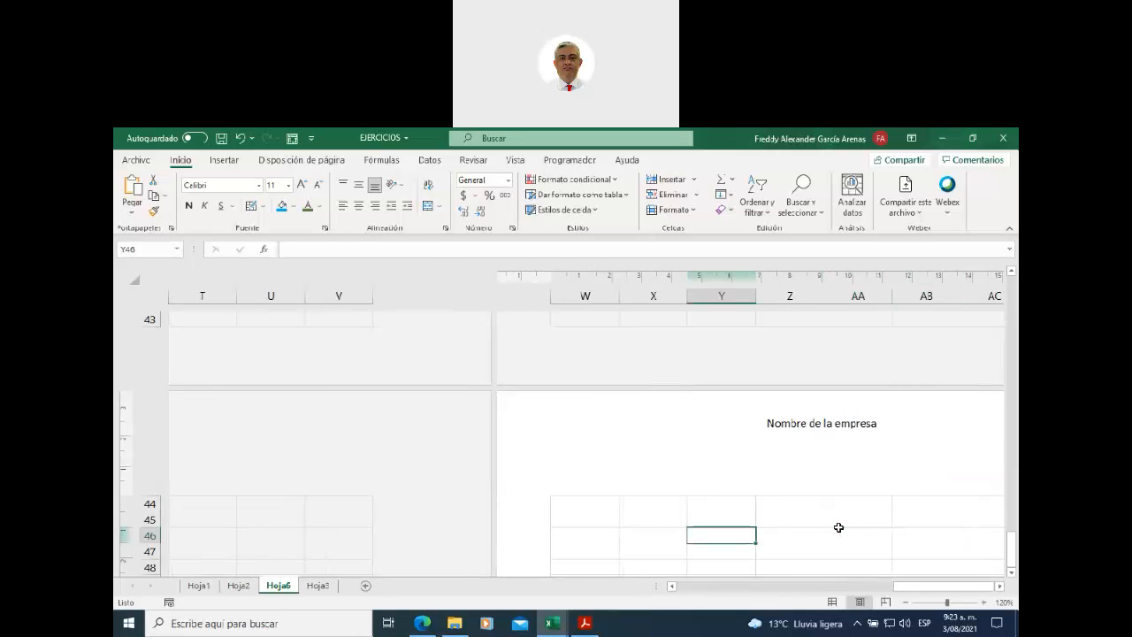
key(Left)
key(Left)
key(Left)
key(Left)
key(Left)
key(Left)
key(Left)
key(Left)
key(Left)
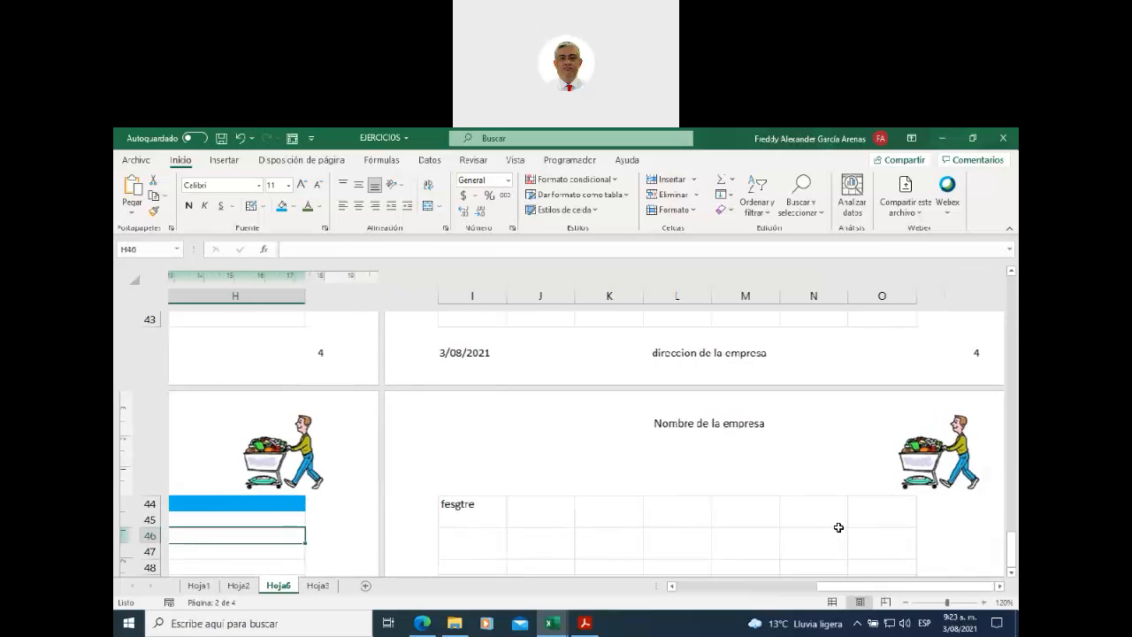
key(Left)
key(Left)
key(Left)
key(Left)
key(Left)
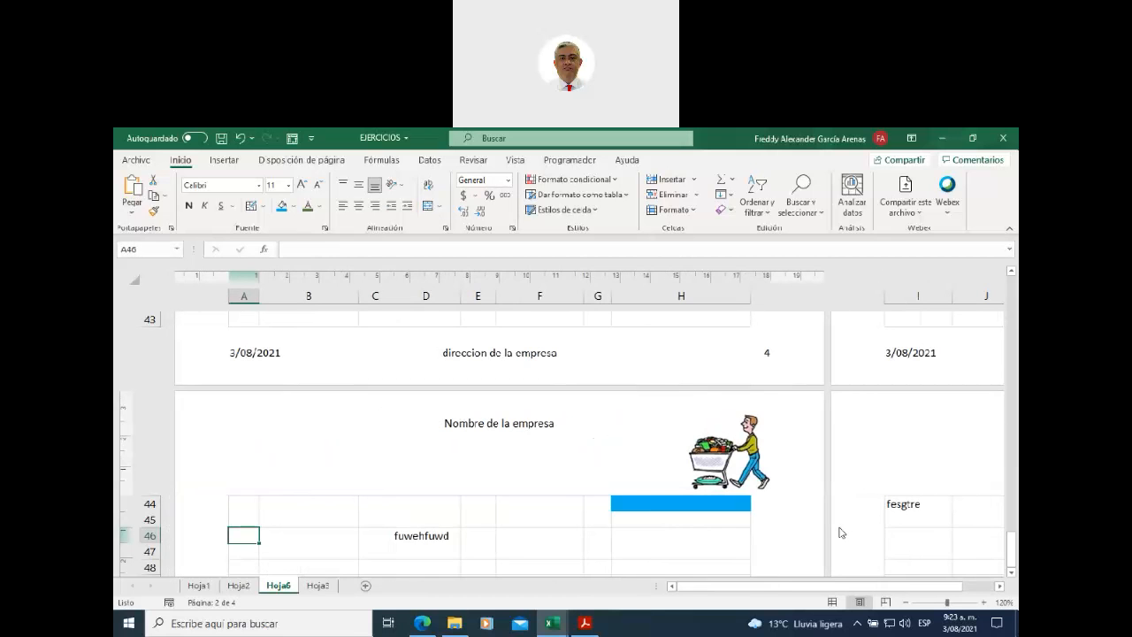
scroll(733, 477, down, 5)
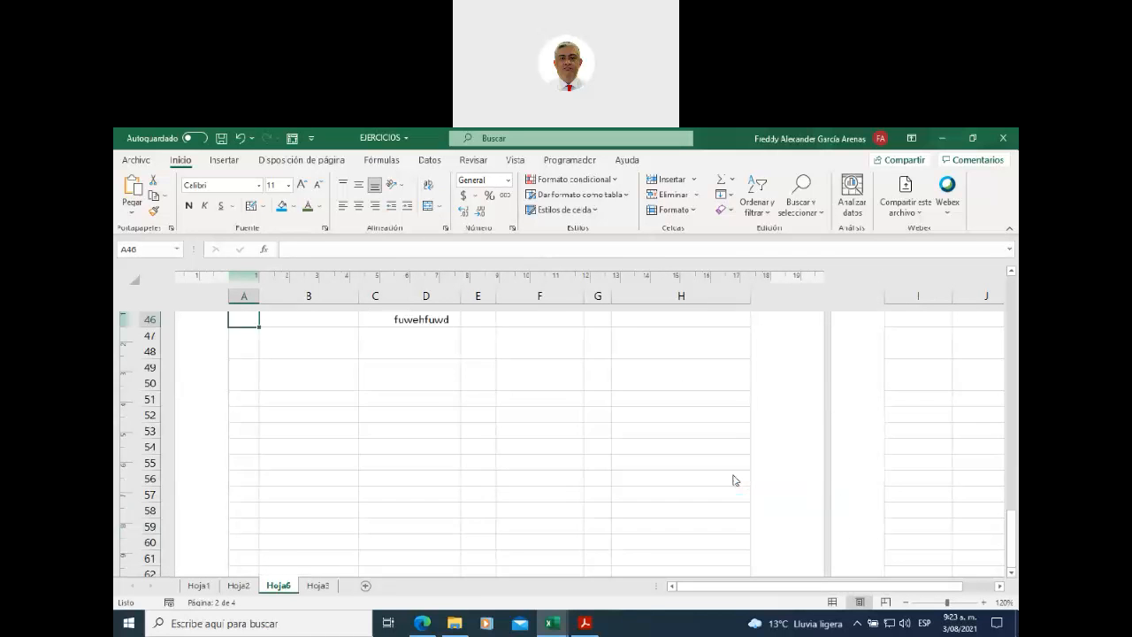
scroll(733, 480, up, 4)
scroll(733, 479, up, 12)
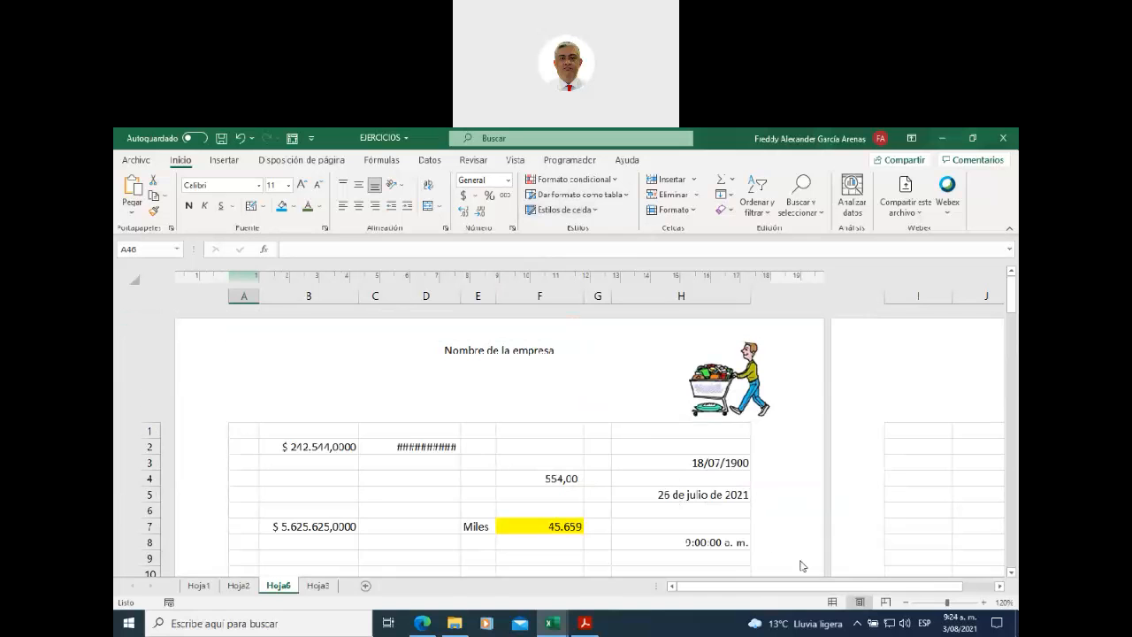
click(831, 603)
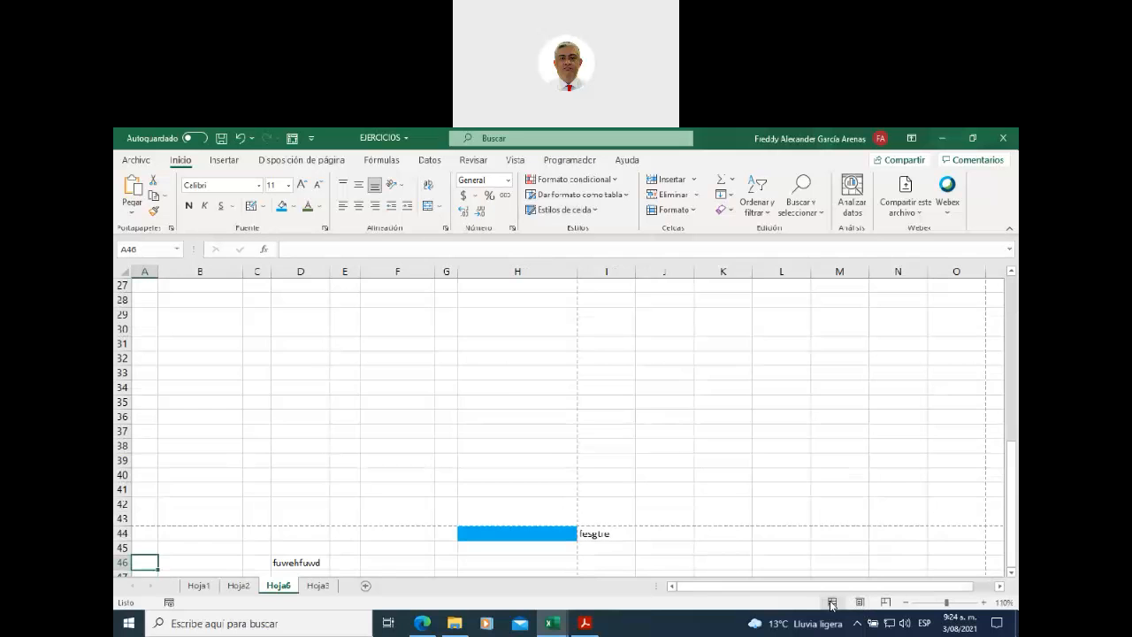
scroll(504, 389, up, 6)
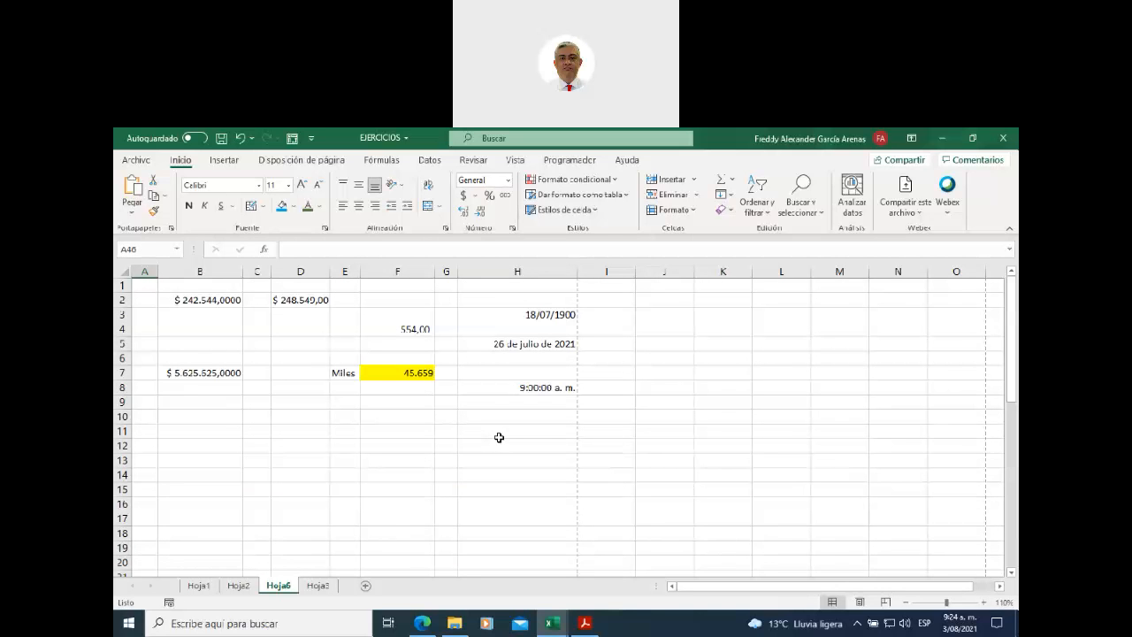
click(860, 602)
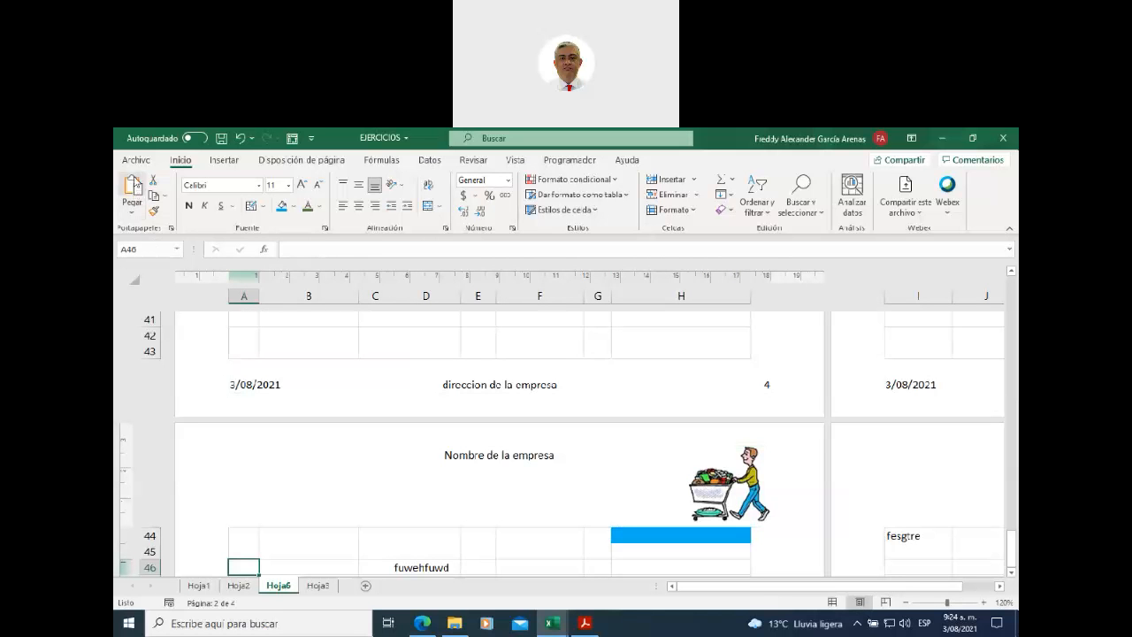
click(137, 162)
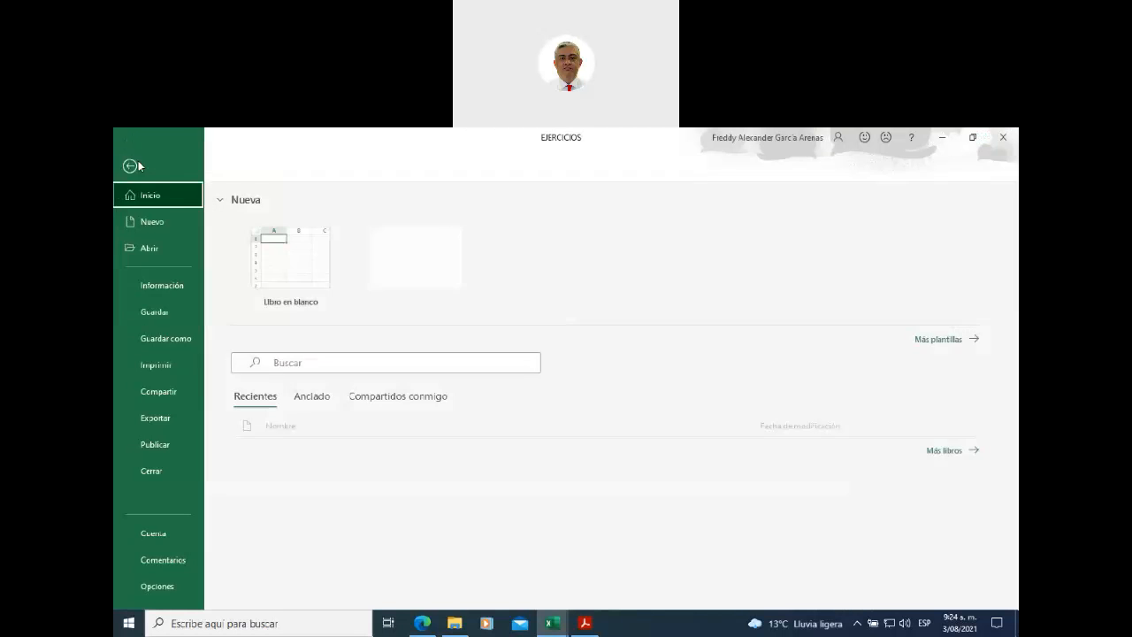
click(163, 367)
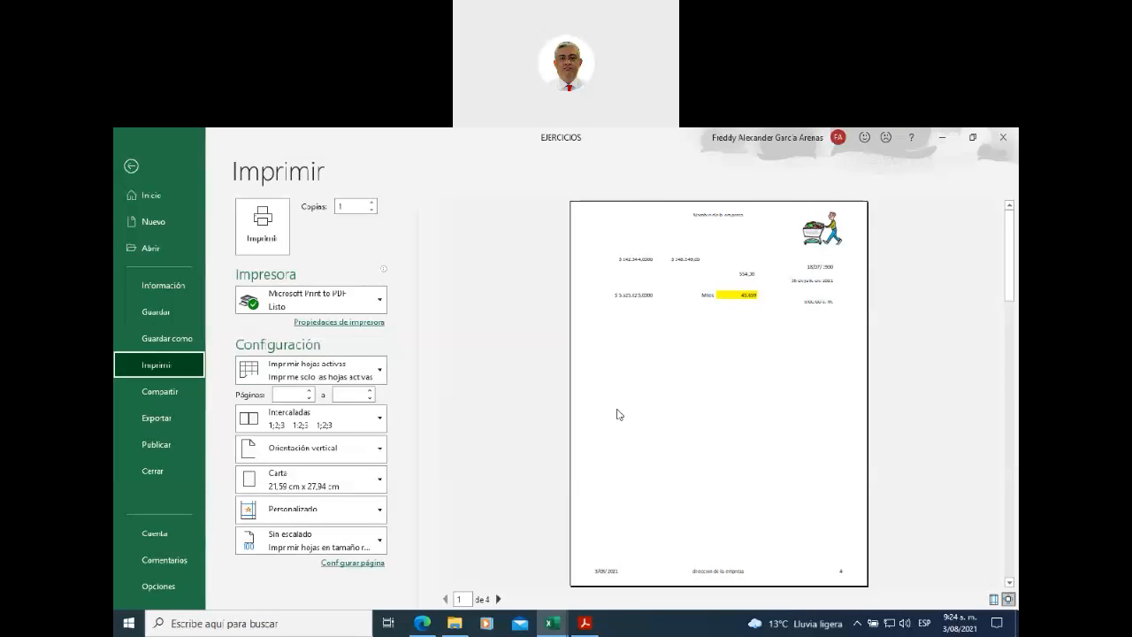
click(497, 599)
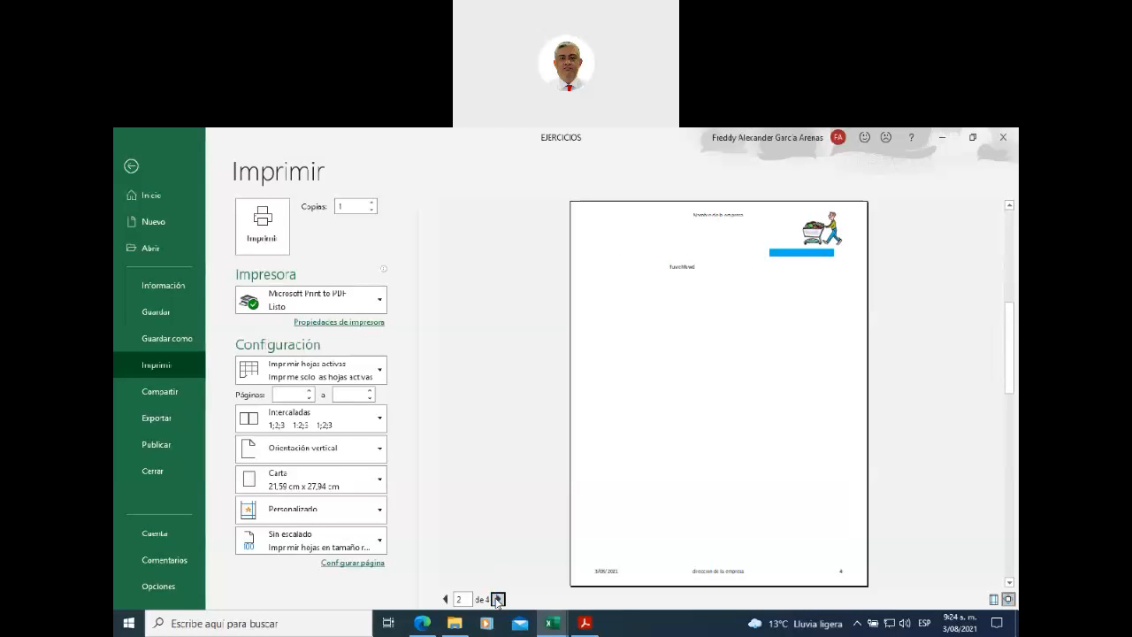
click(498, 599)
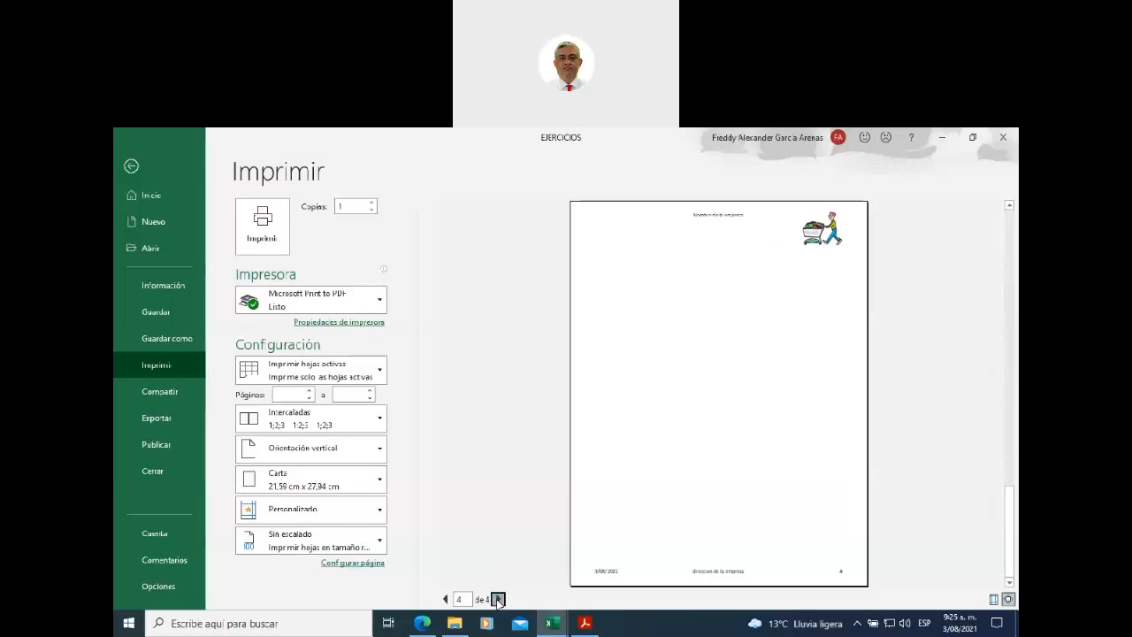
click(445, 599)
click(445, 600)
click(446, 600)
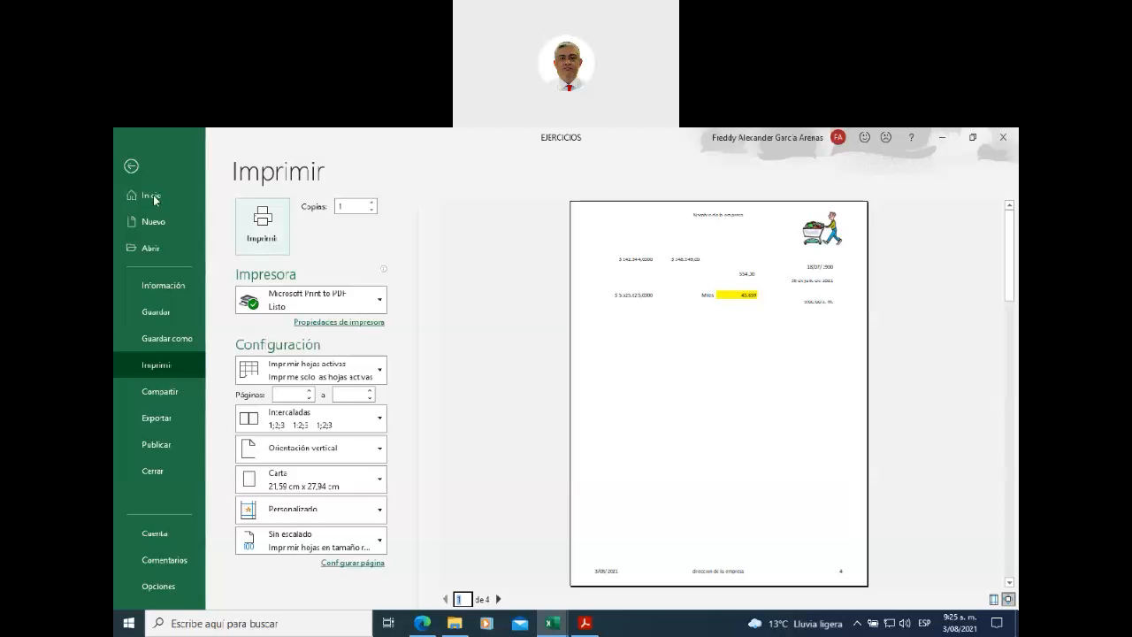
click(130, 167)
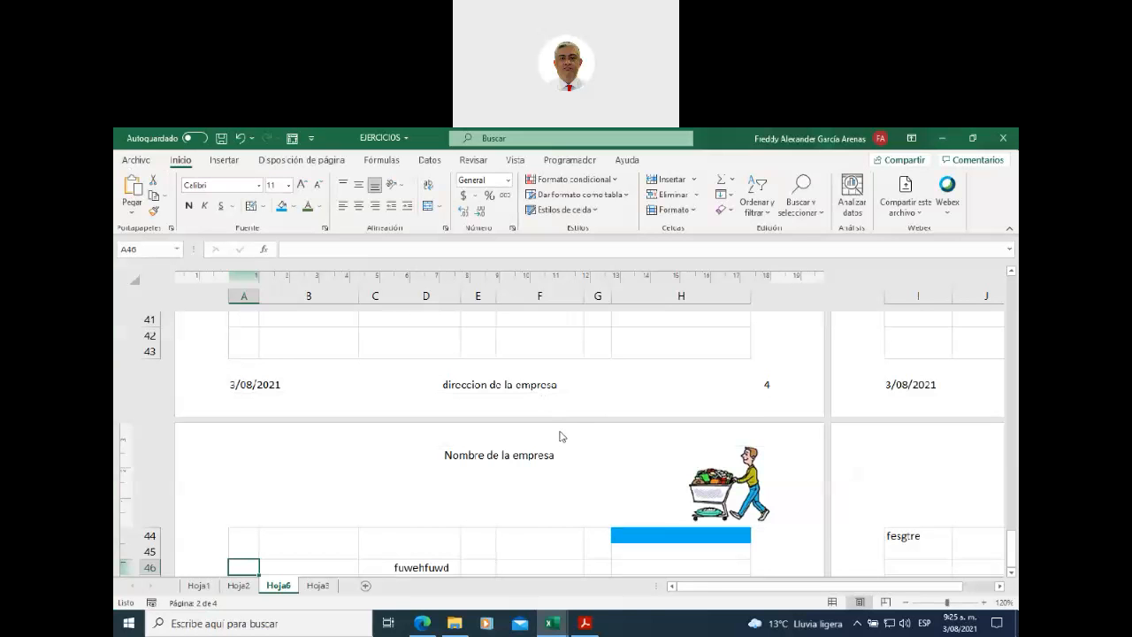
- Enter 'ejtnidc' in cell E46, beside fuwehfuwd
scroll(559, 435, down, 2)
scroll(559, 433, up, 1)
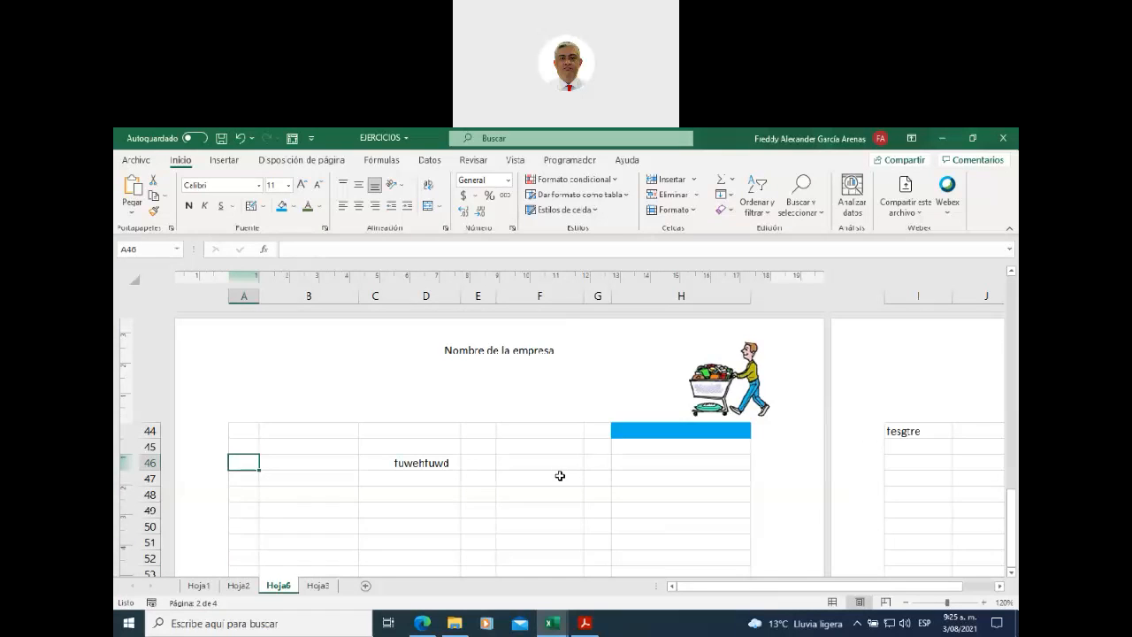
click(478, 461)
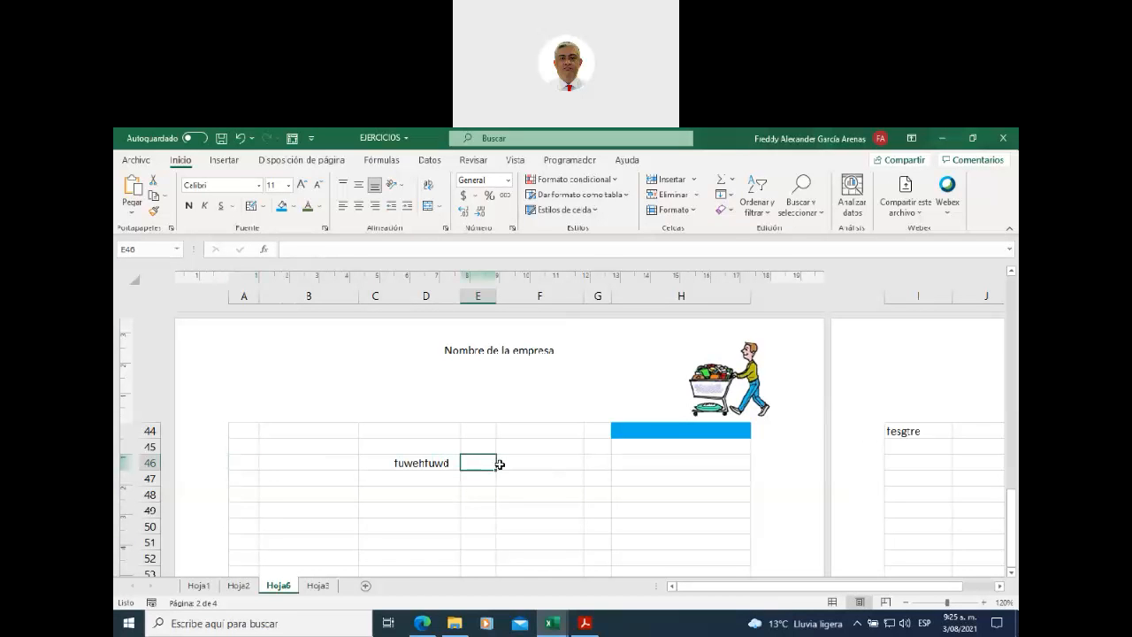
text(ejtnidc)
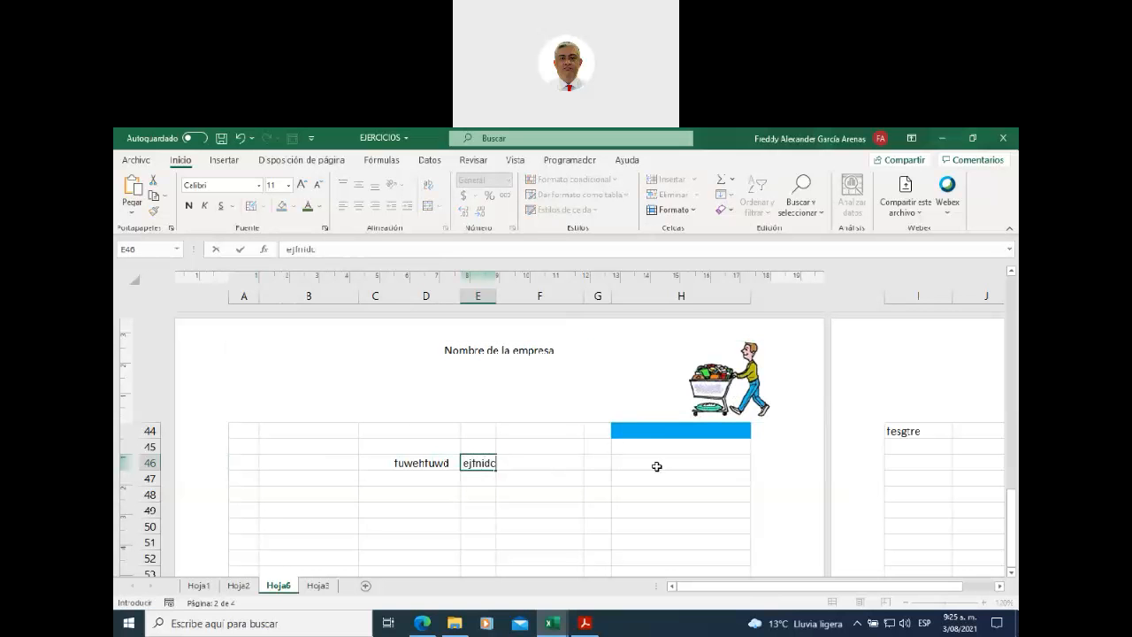
click(561, 471)
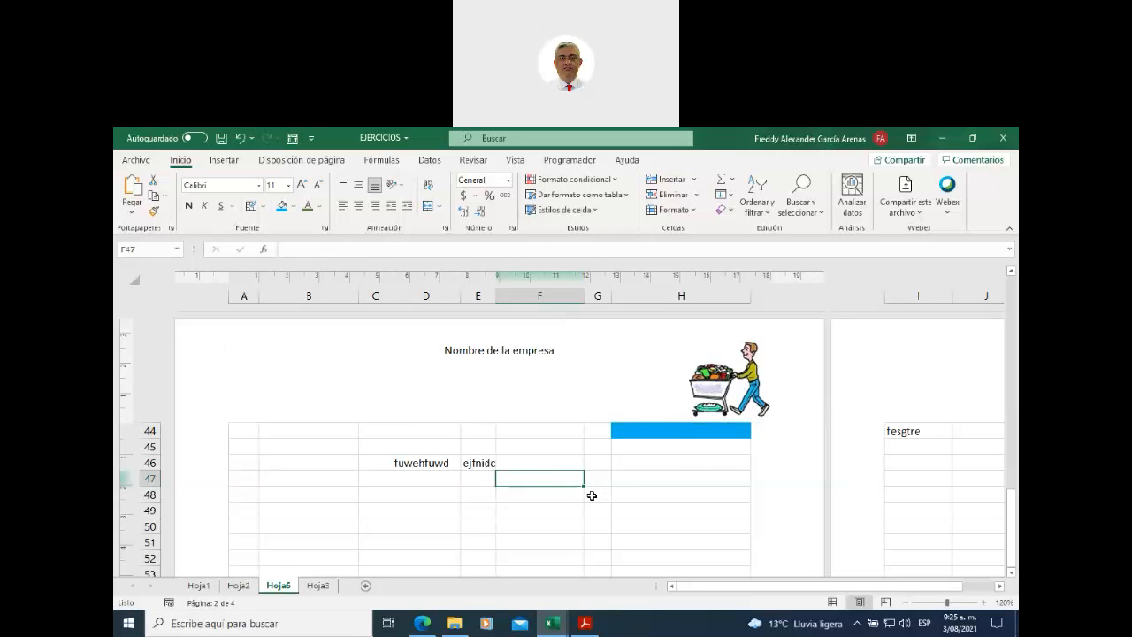
scroll(662, 492, down, 1)
scroll(661, 492, up, 1)
- Return Hoja6 to Normal view and select columns H and I, then cell I8
click(832, 602)
scroll(419, 429, up, 12)
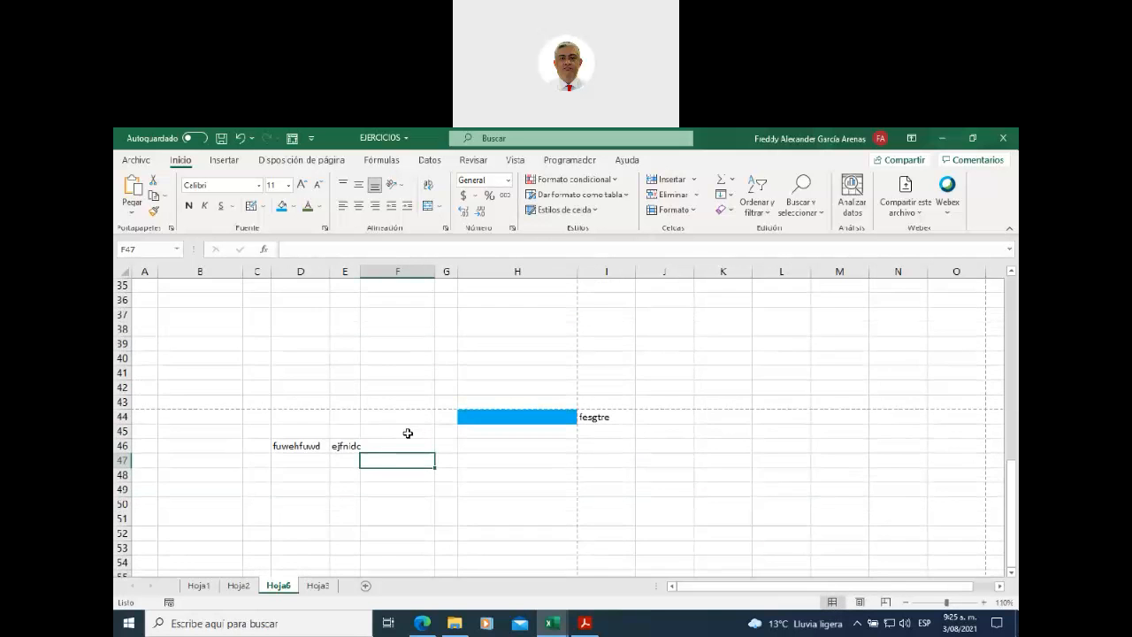
scroll(408, 435, up, 3)
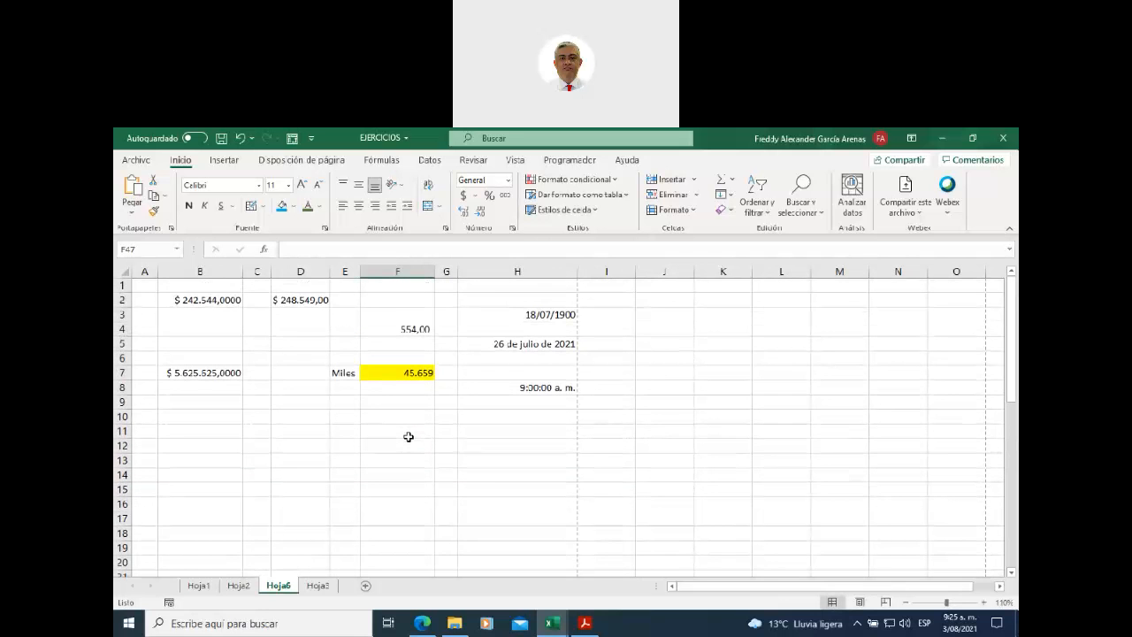
click(569, 272)
click(607, 271)
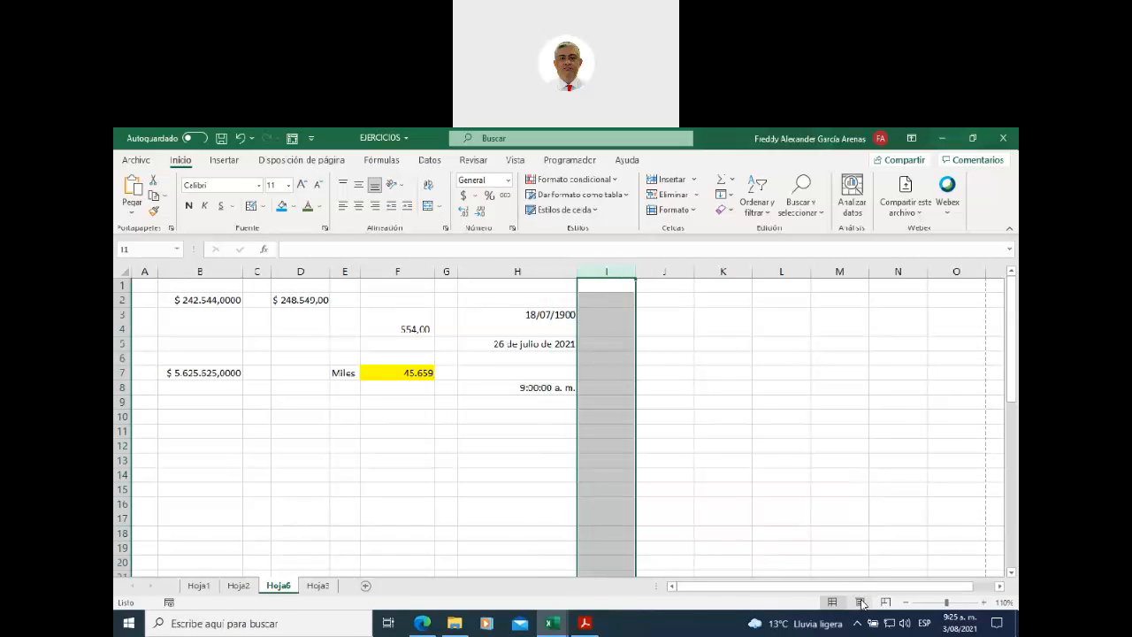
click(534, 272)
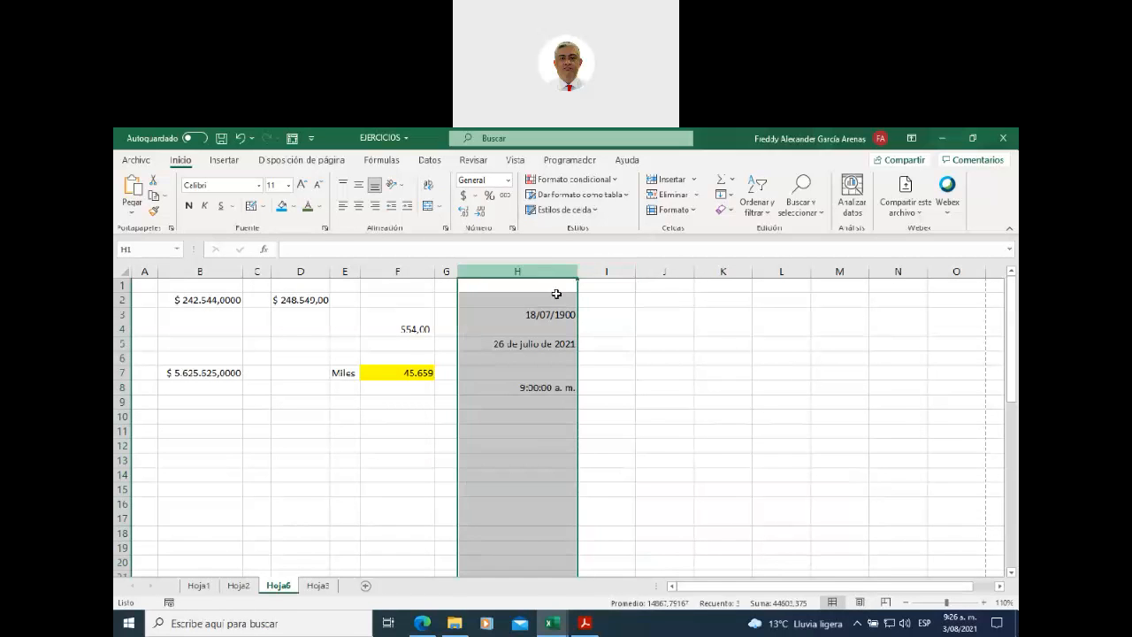
click(614, 390)
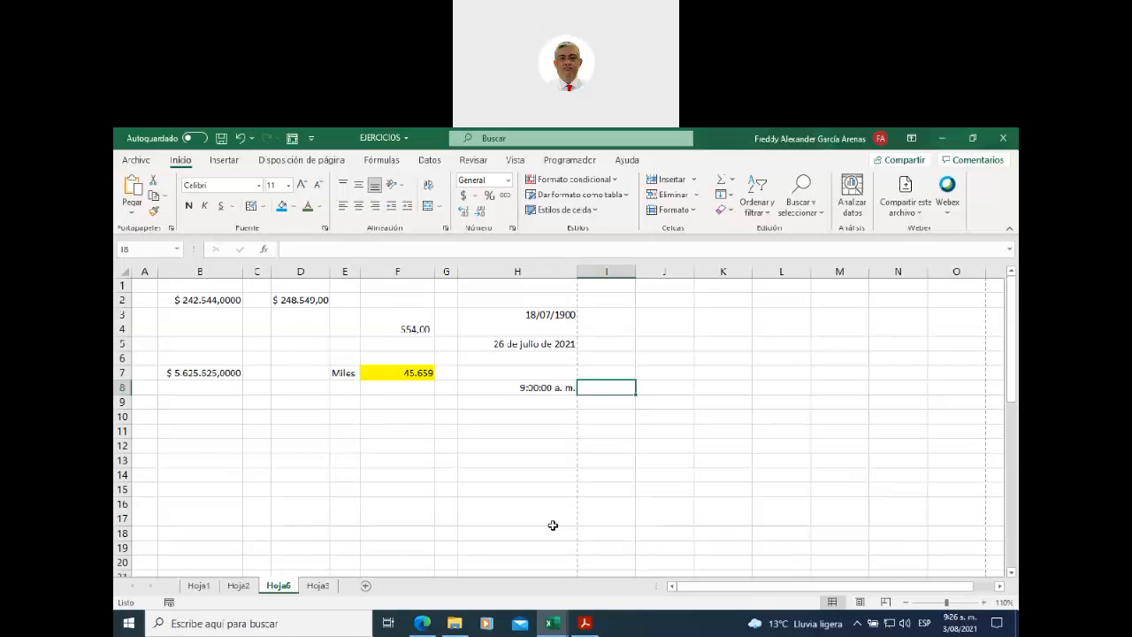
- Select cell E12 and bring up the Disposición de página settings
click(356, 444)
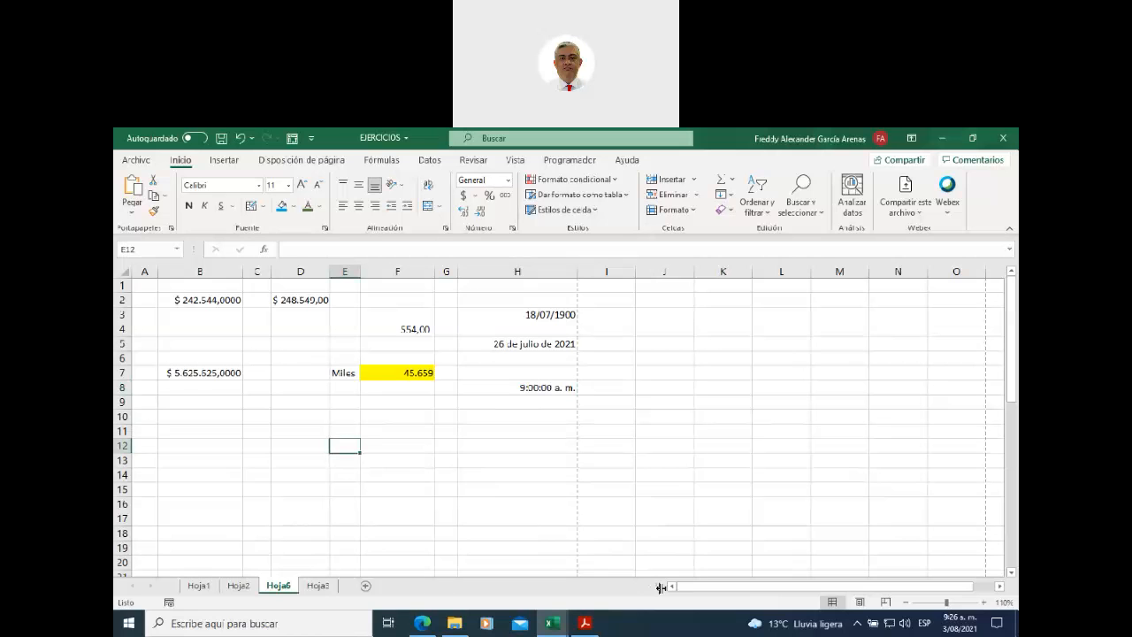
drag(696, 589, 697, 590)
click(298, 161)
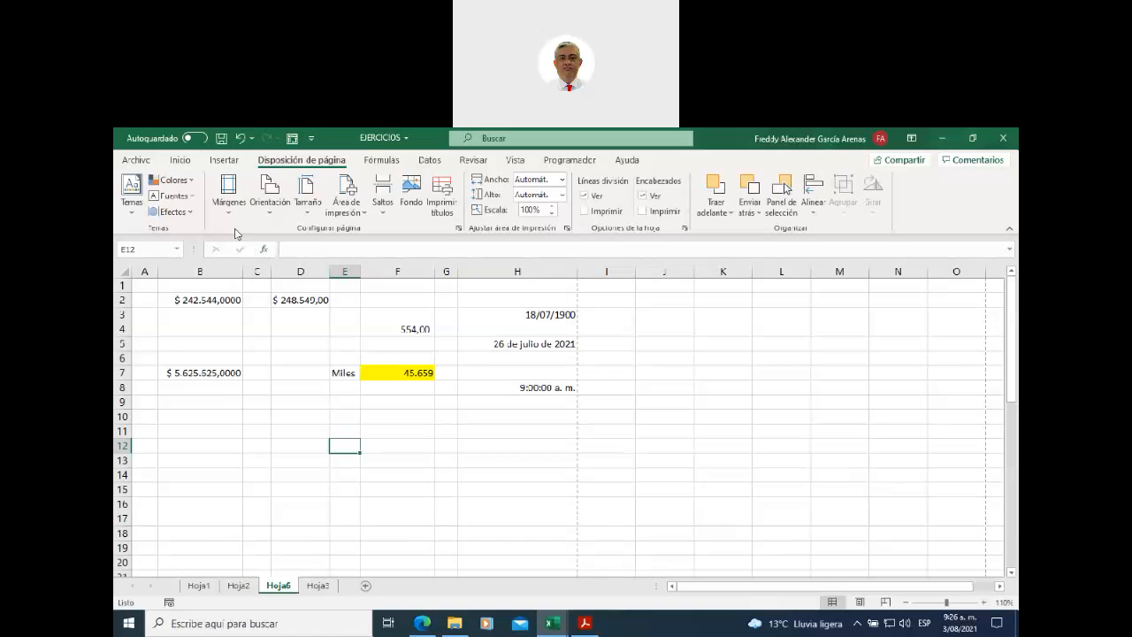
- Look over the Tamaño and Orientación lists, then bring the TALLER UNIDAD 2 workbook forward
click(306, 212)
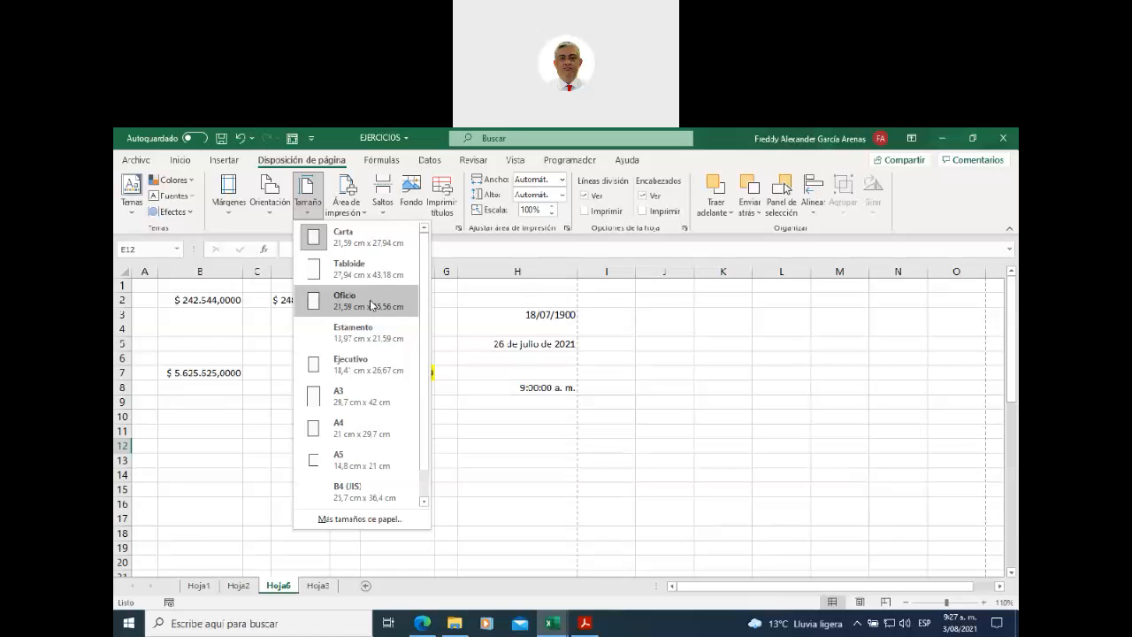
click(230, 426)
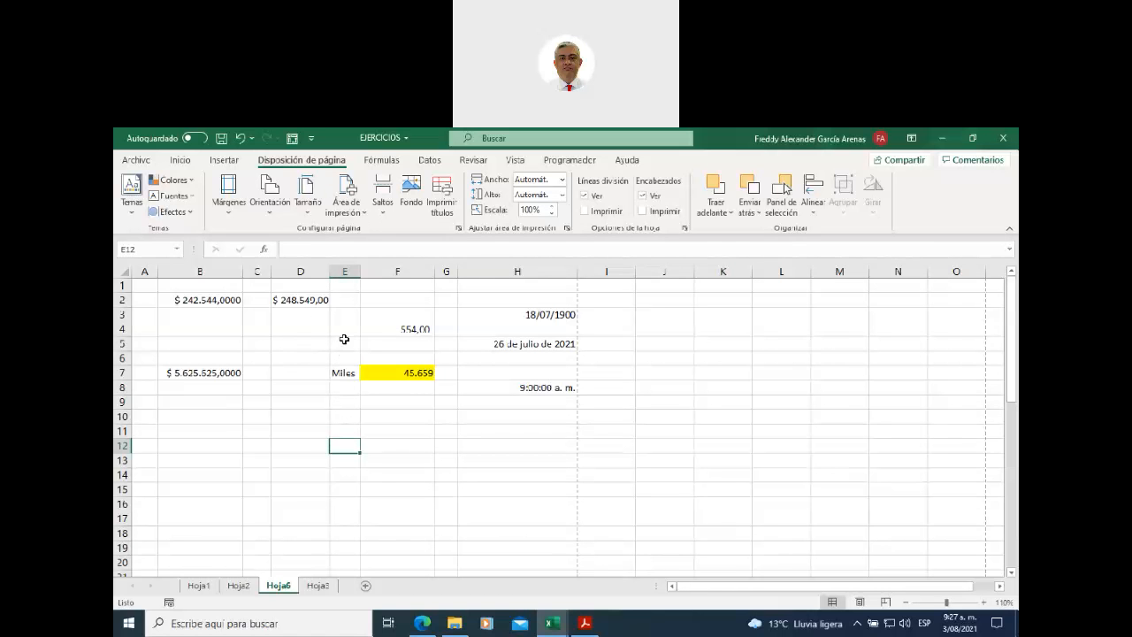
click(270, 213)
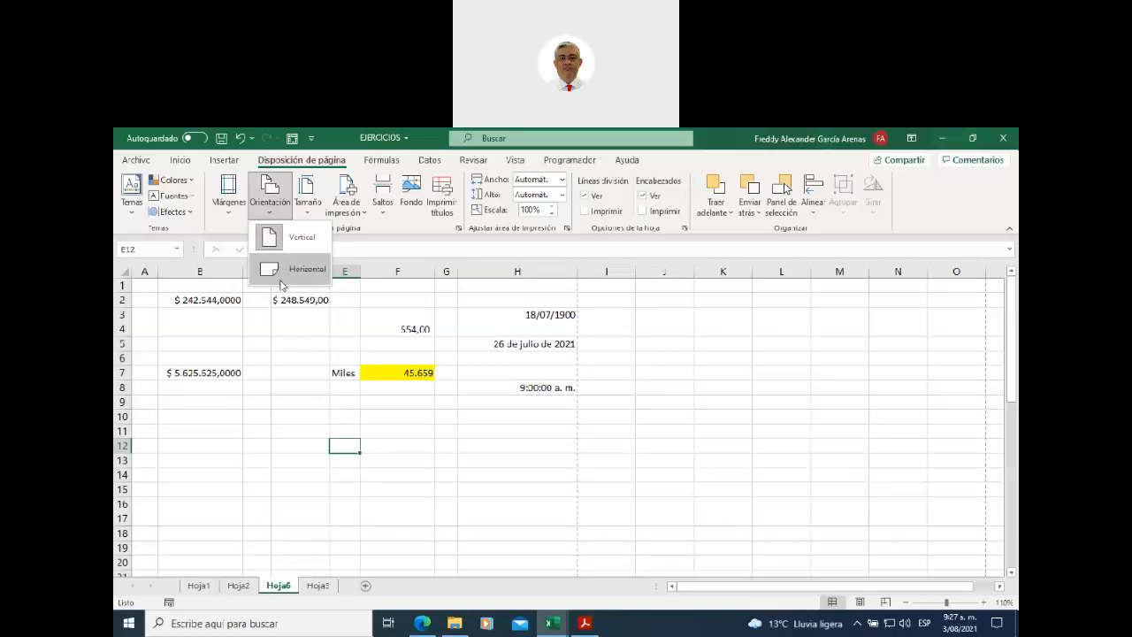
click(554, 622)
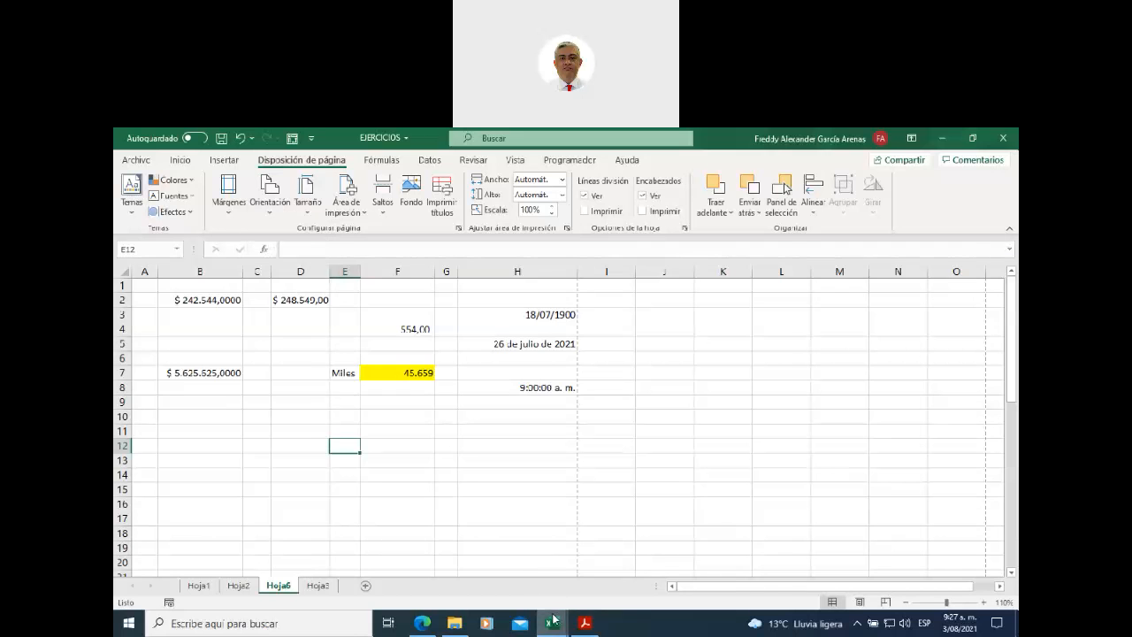
click(534, 591)
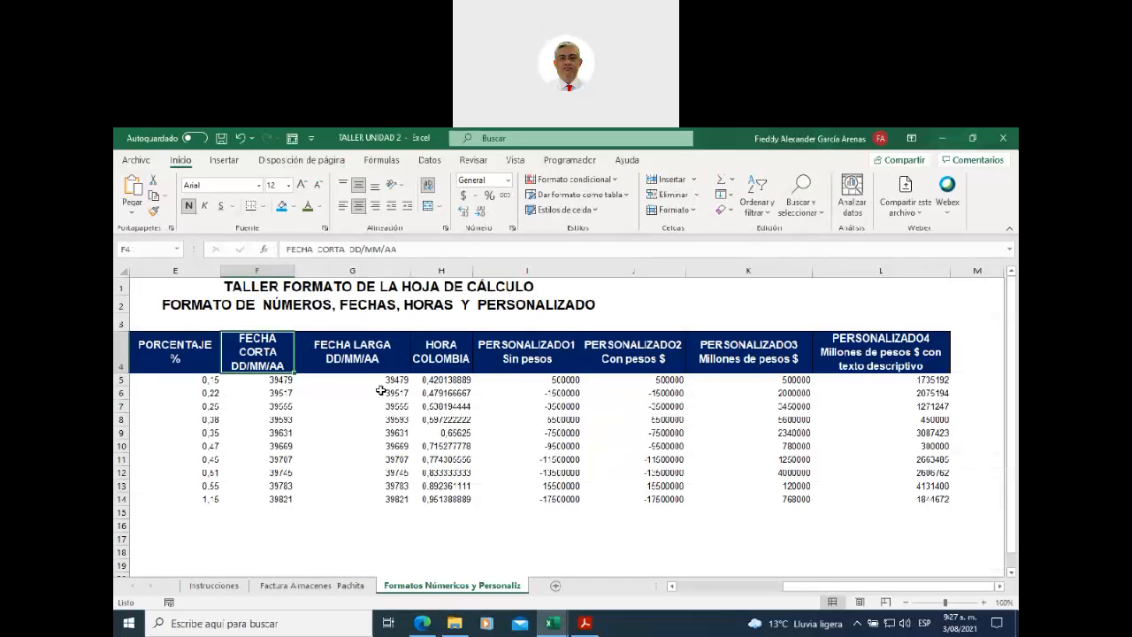
- Set the page orientation to landscape (Horizontal)
drag(400, 511, 447, 512)
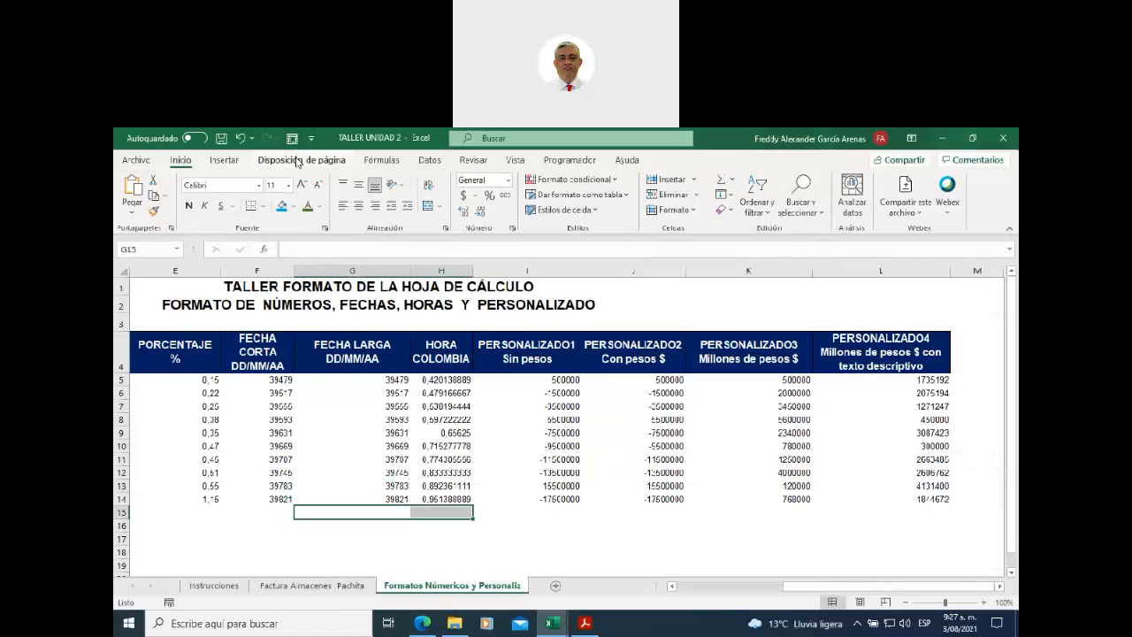
click(295, 162)
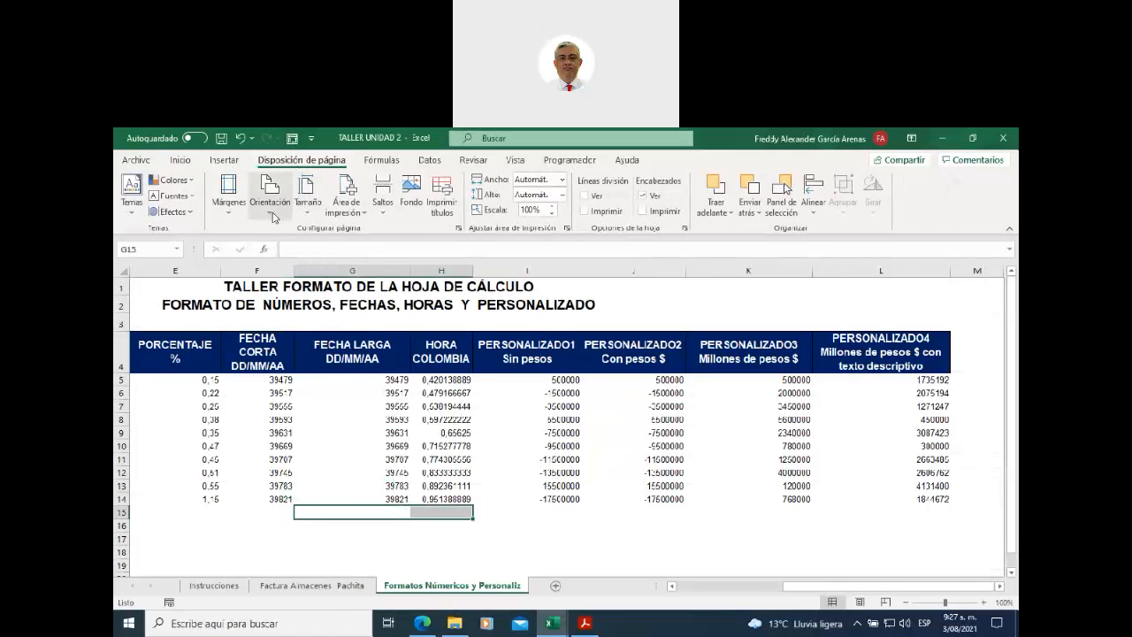
click(272, 215)
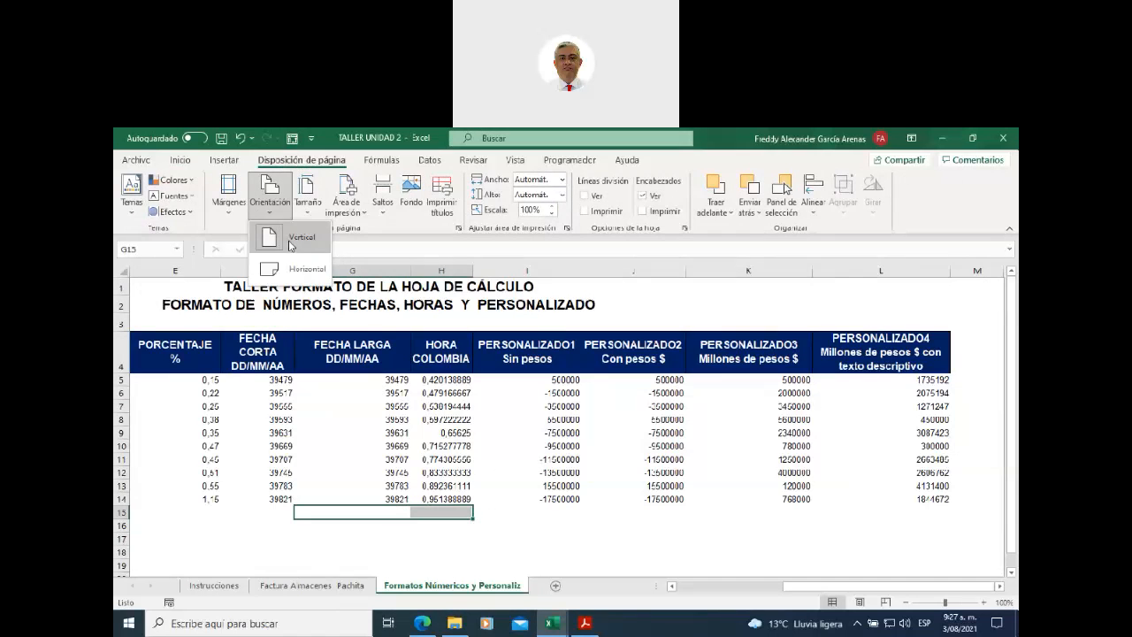
click(296, 272)
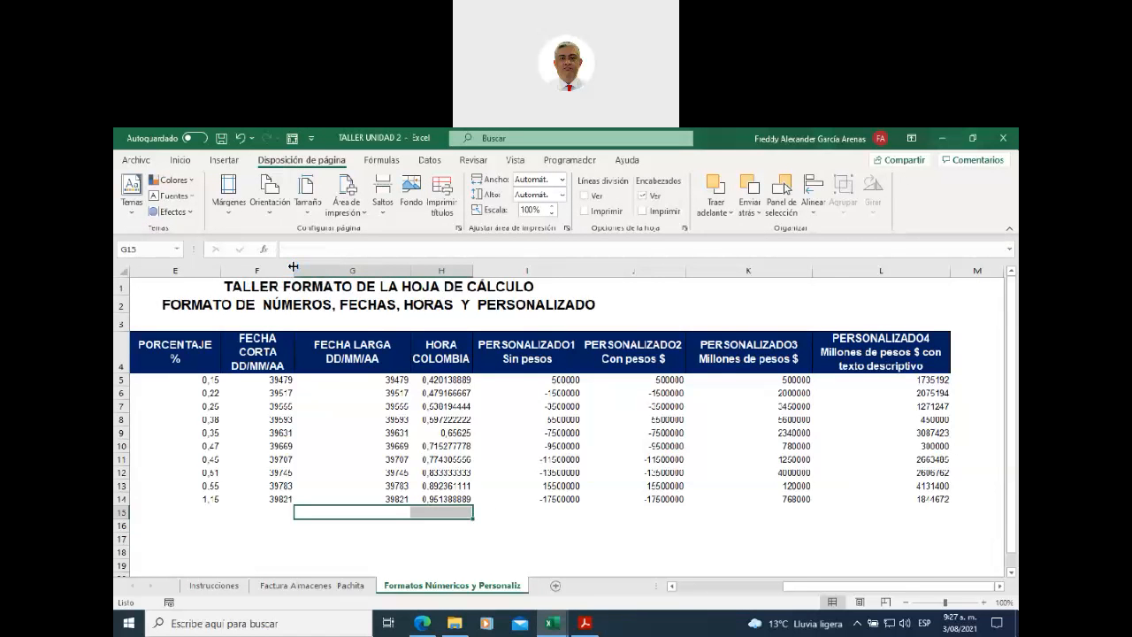
- Select the table range from A4 through column F
drag(802, 587, 689, 600)
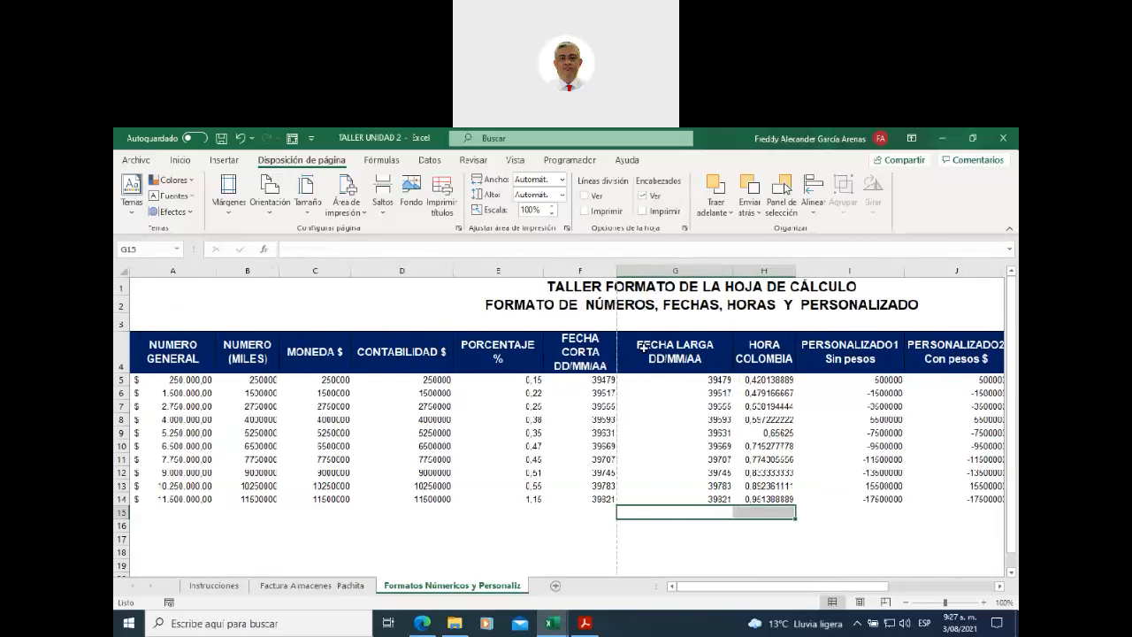
click(598, 271)
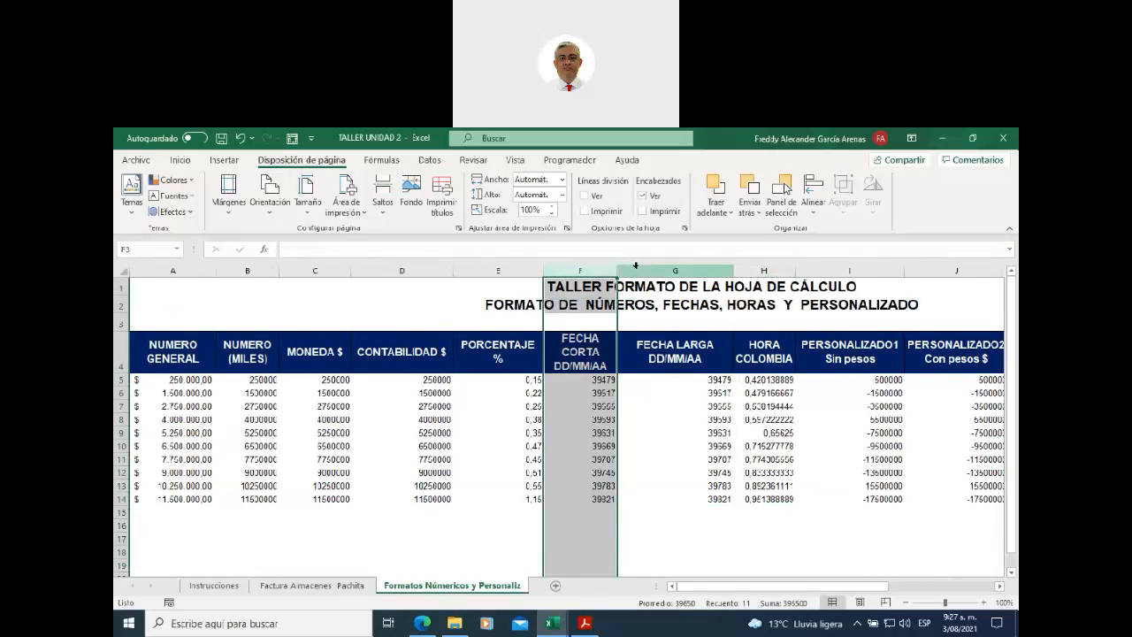
click(635, 269)
click(533, 524)
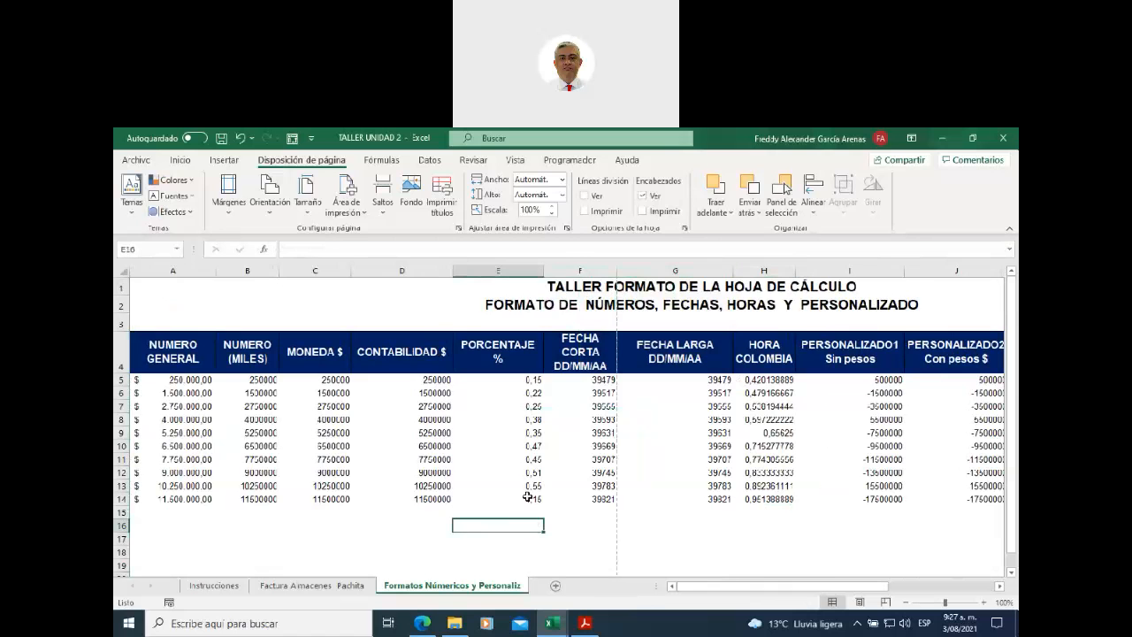
drag(147, 351, 584, 528)
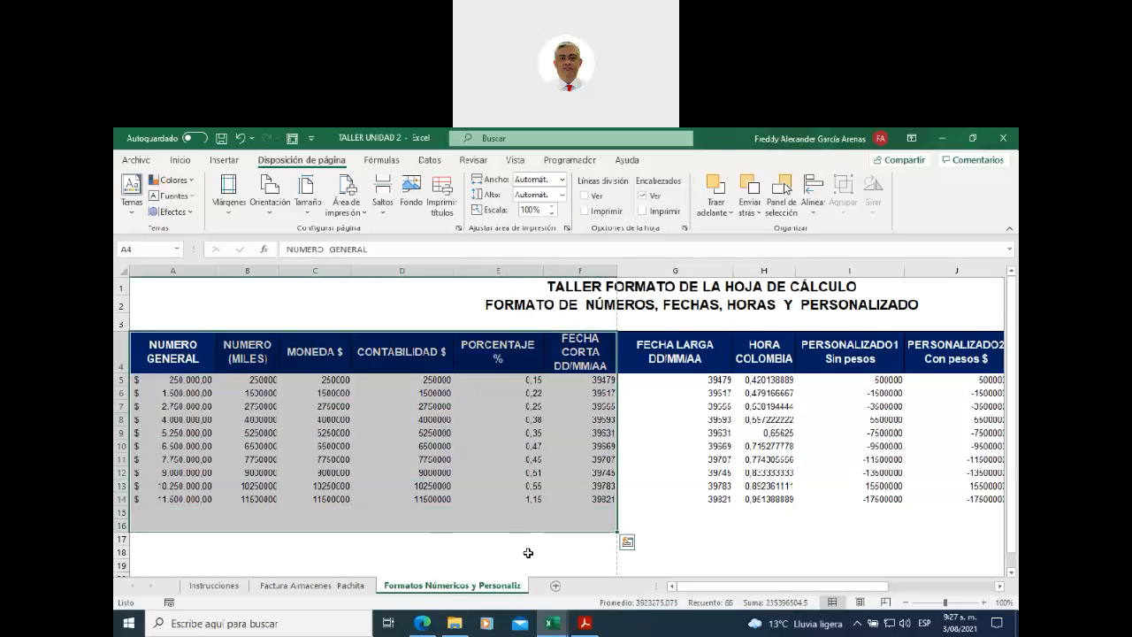
drag(687, 587, 627, 541)
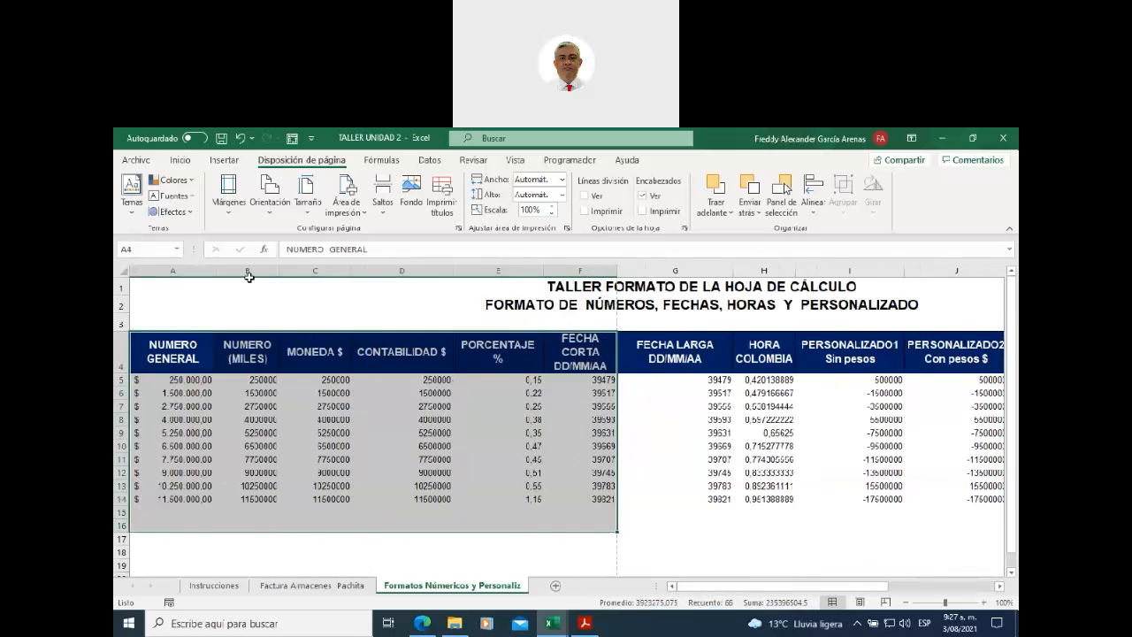
click(137, 160)
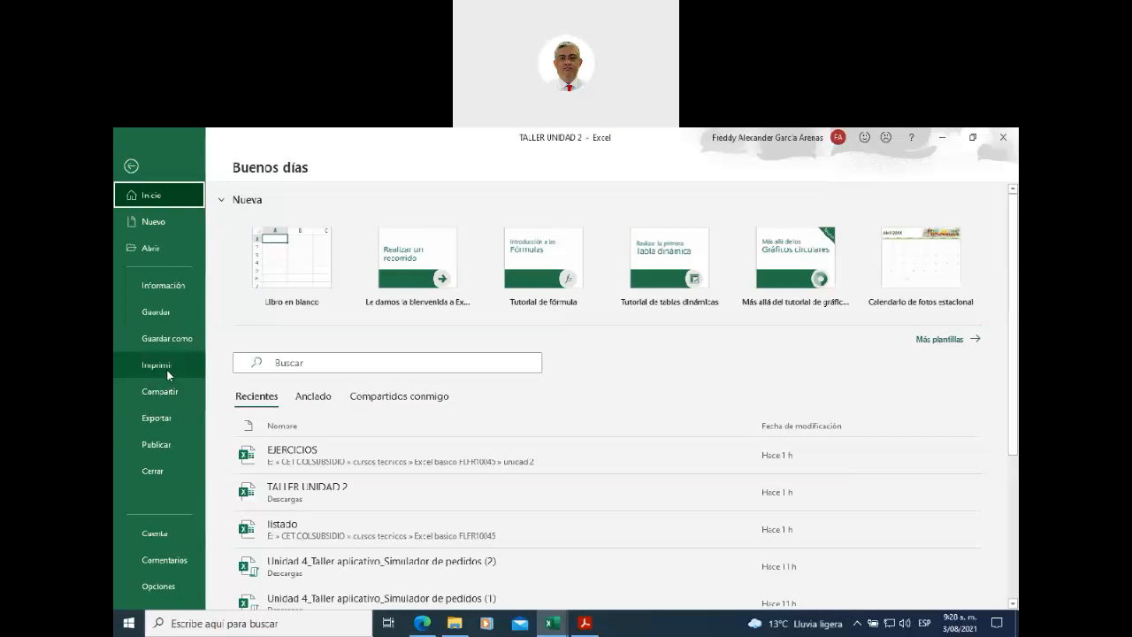
click(168, 373)
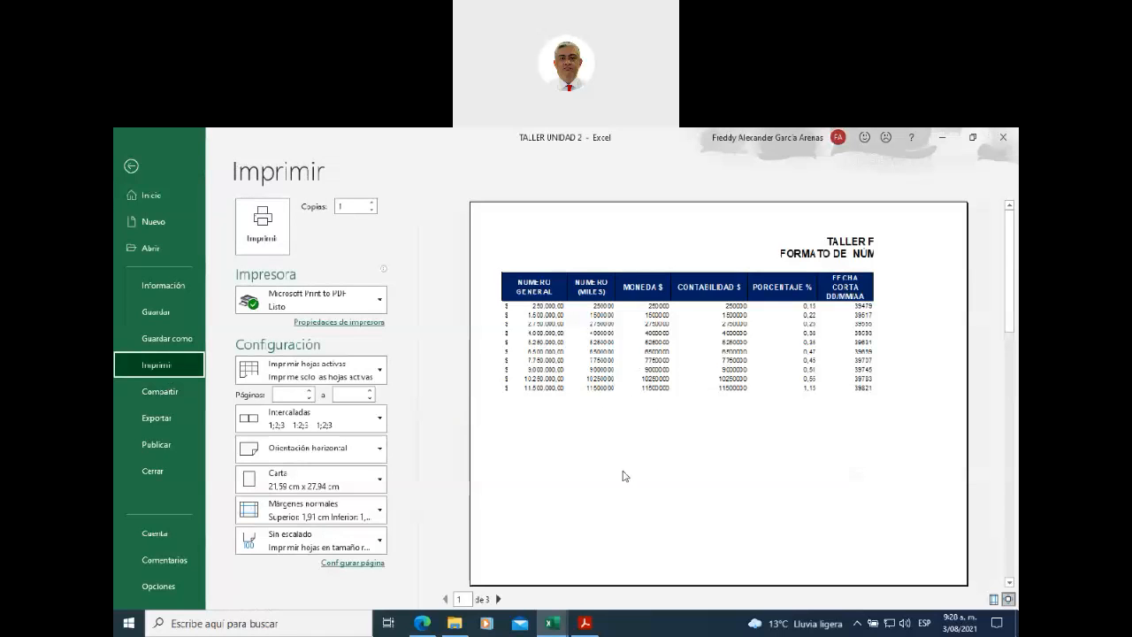
click(499, 601)
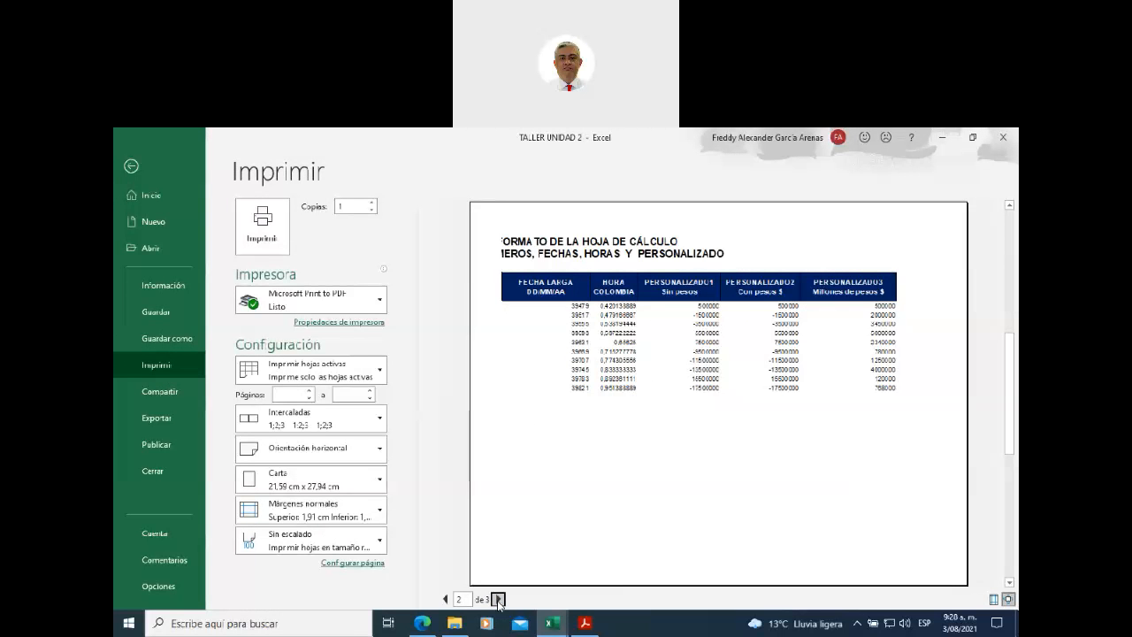
click(499, 600)
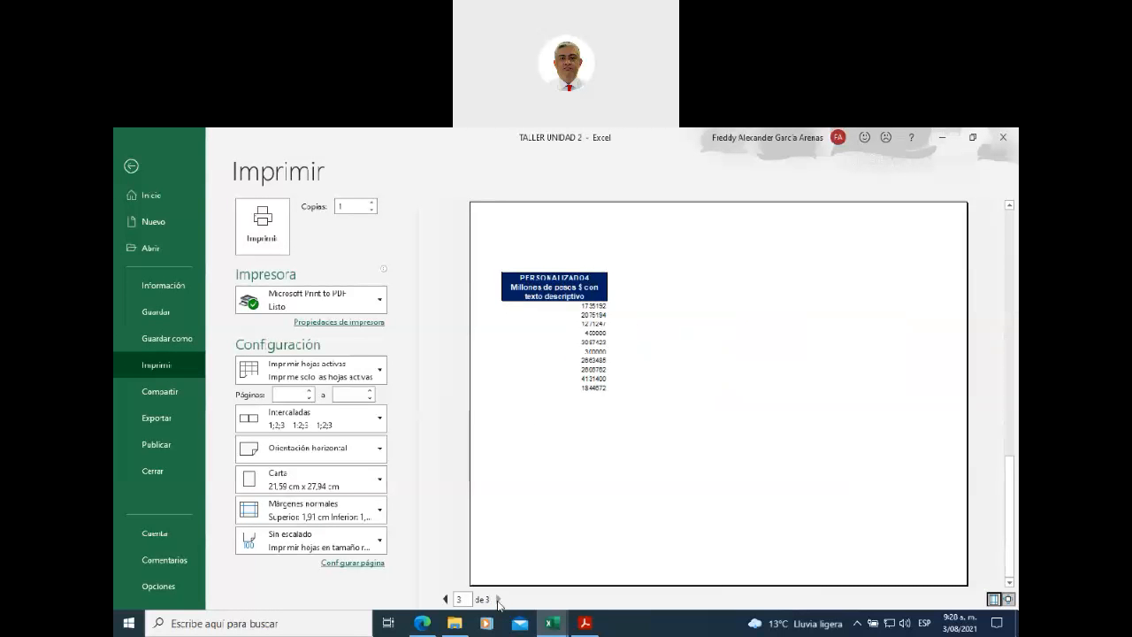
click(446, 599)
click(445, 599)
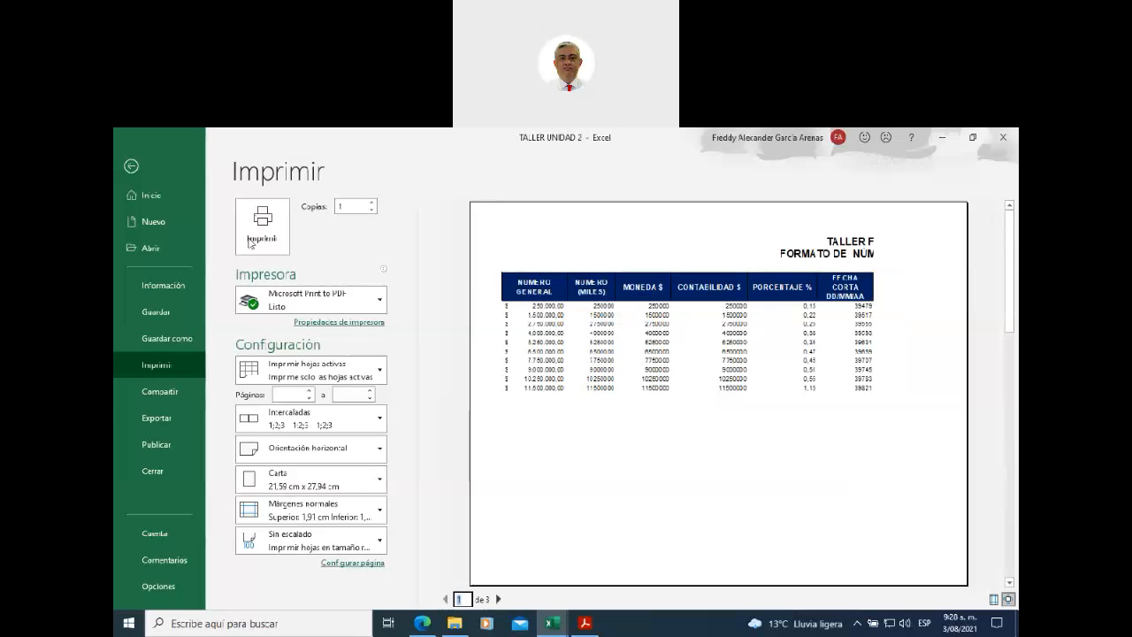
click(130, 167)
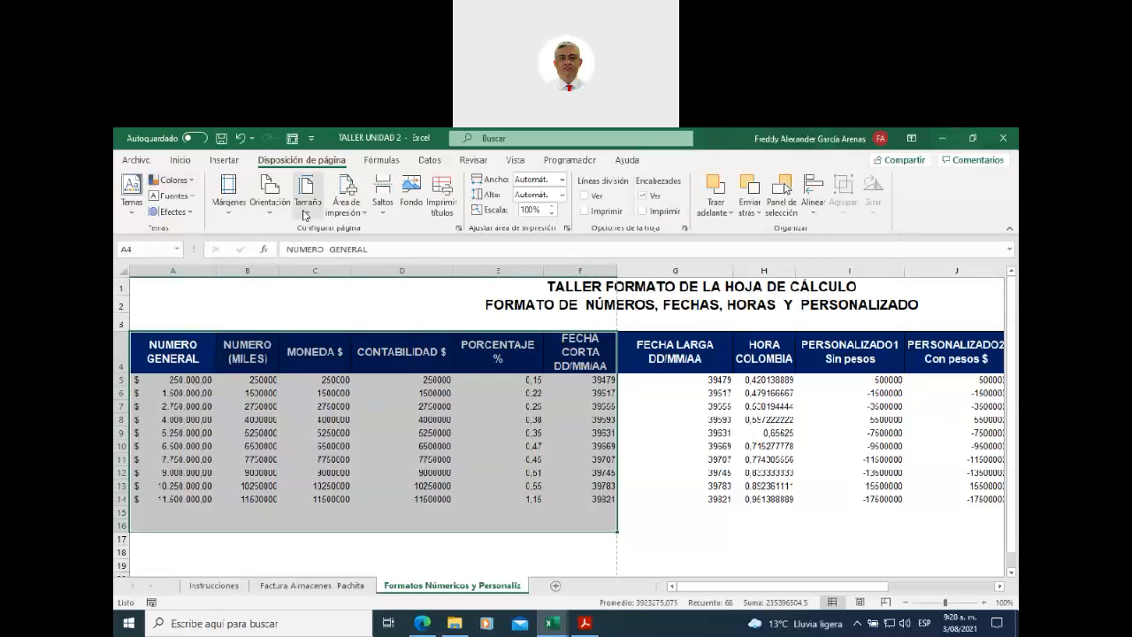
- Look through the Tamaño and Orientación lists, then show the Márgenes presets
click(304, 214)
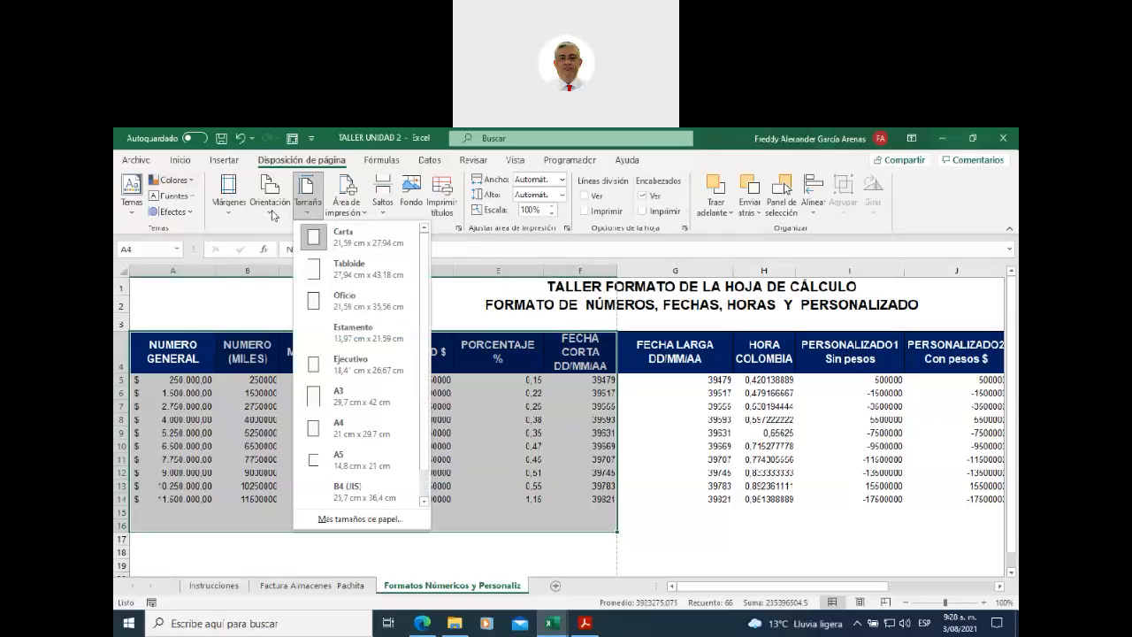
click(269, 216)
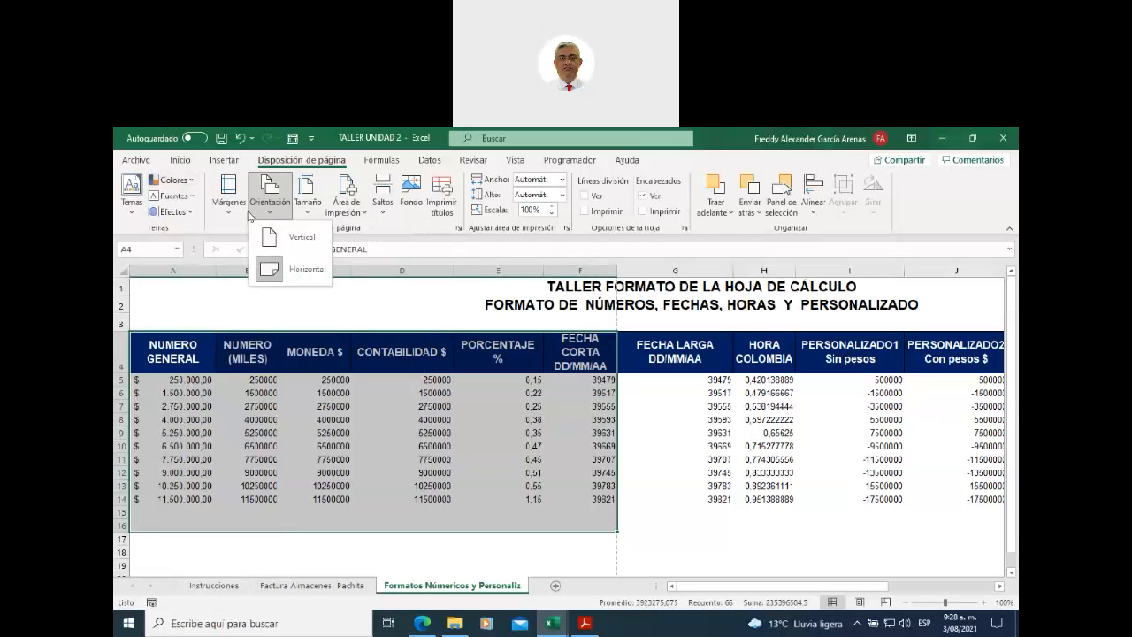
click(229, 216)
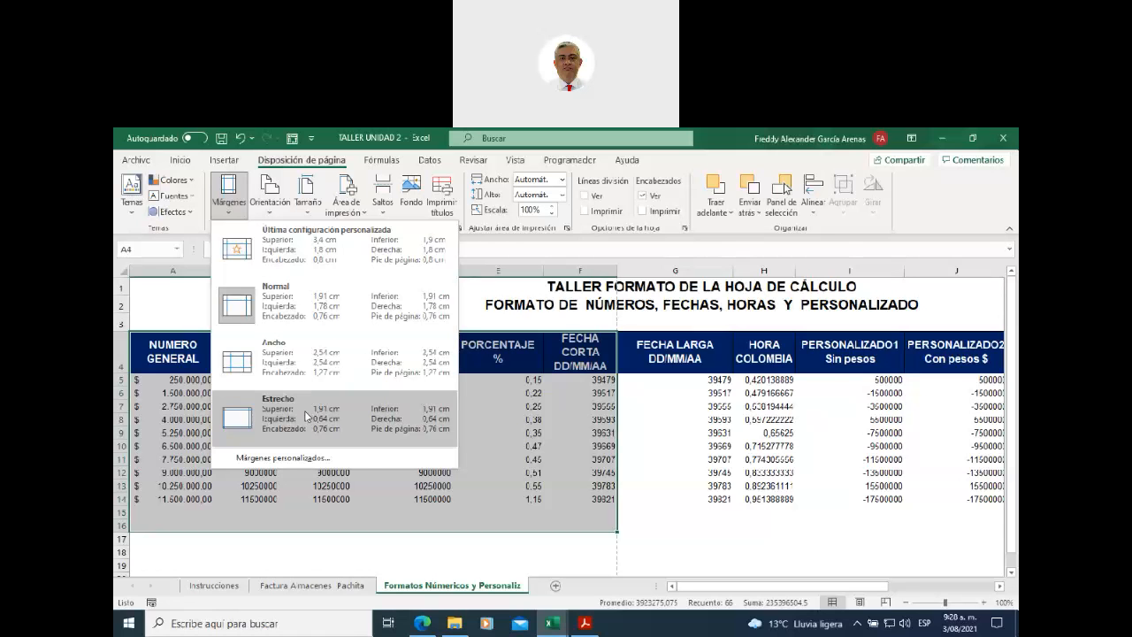
- Set custom margins: top/bottom 1,9 cm, left/right 1,8 cm, header/footer 0,8 cm
click(295, 461)
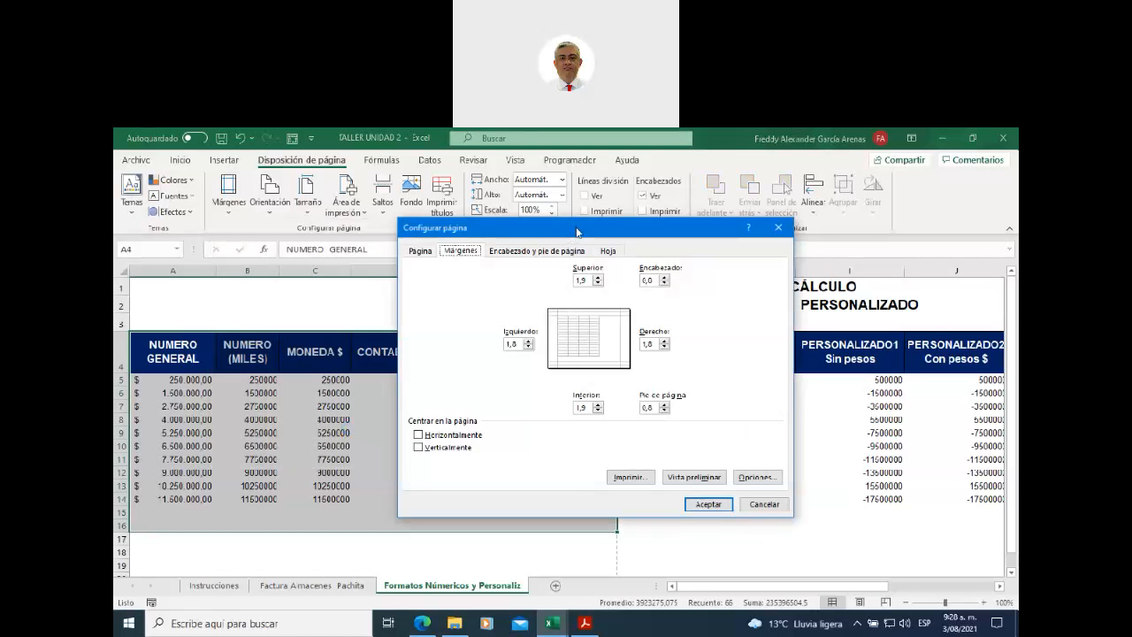
drag(571, 231, 571, 258)
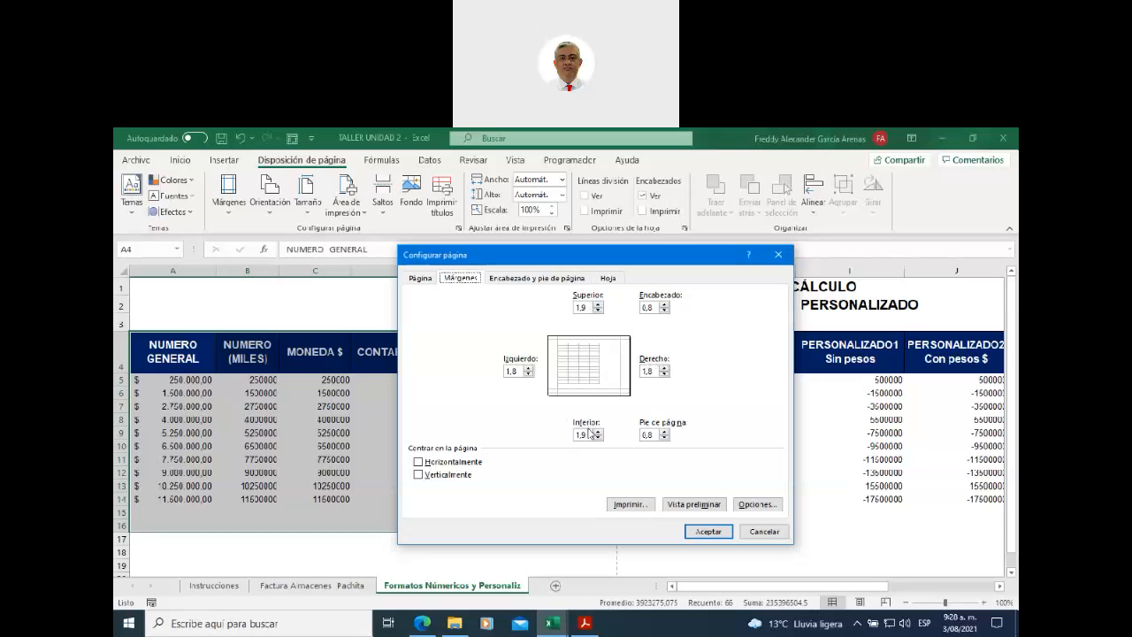
click(598, 305)
drag(652, 307, 640, 309)
drag(652, 435, 640, 435)
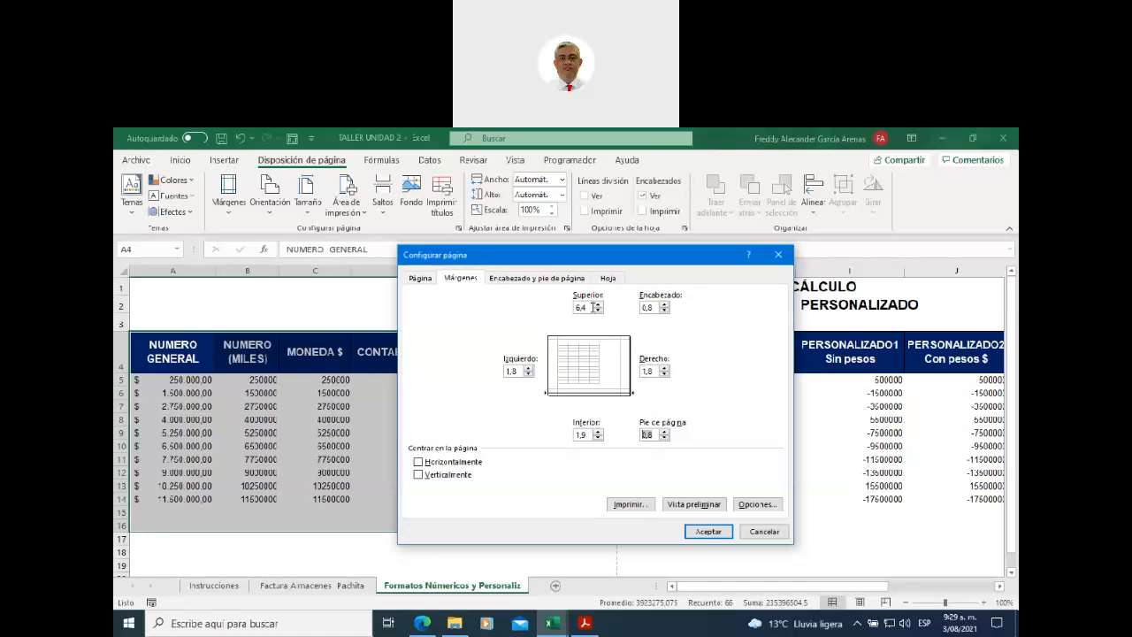
drag(592, 306, 576, 308)
click(713, 531)
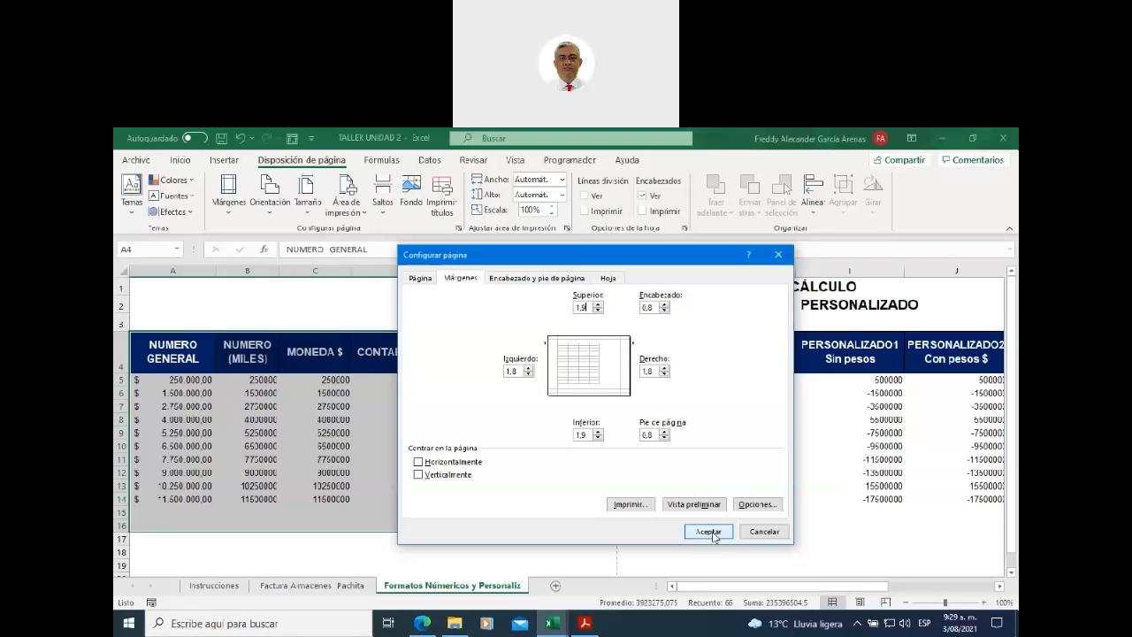
- Open the Print preview and bring up Page Setup through Custom Scaling Options
click(137, 161)
click(185, 363)
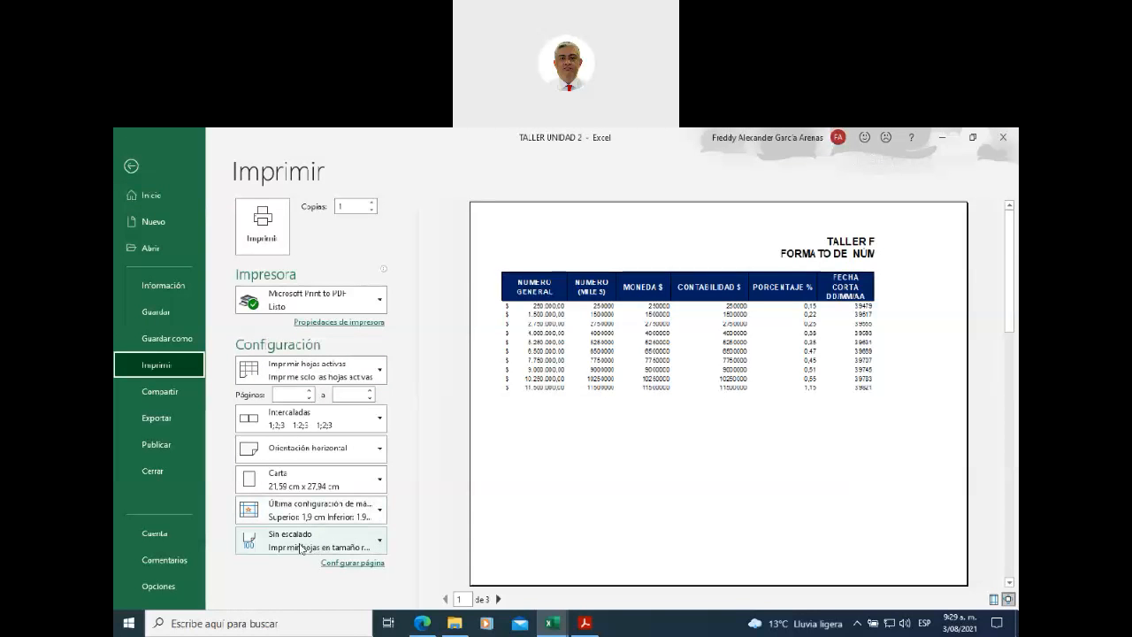
click(378, 543)
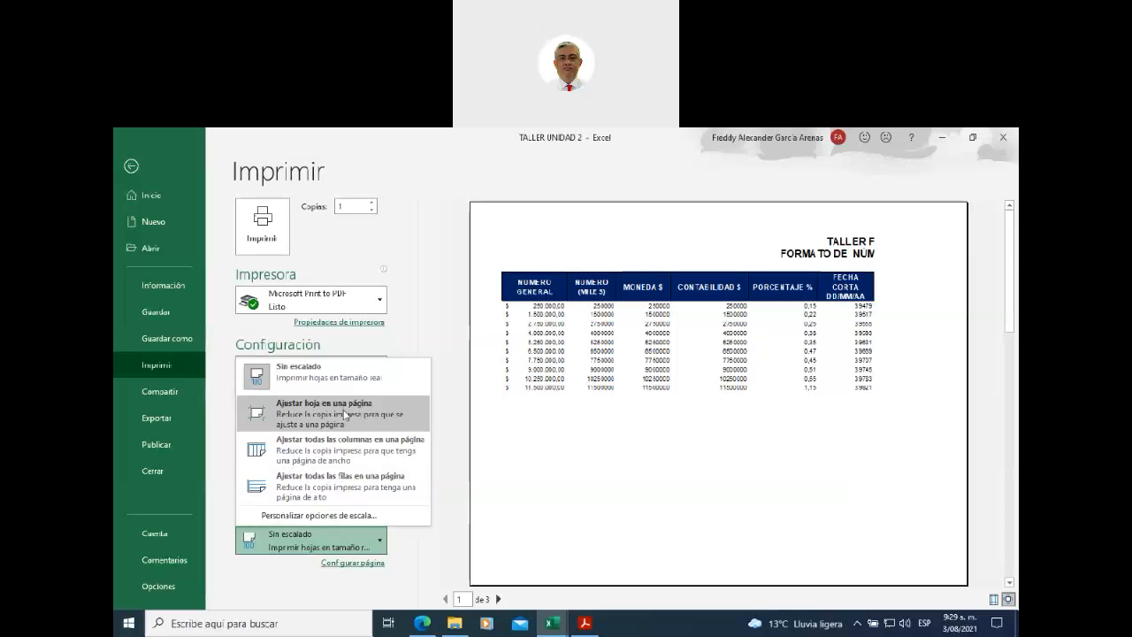
click(334, 520)
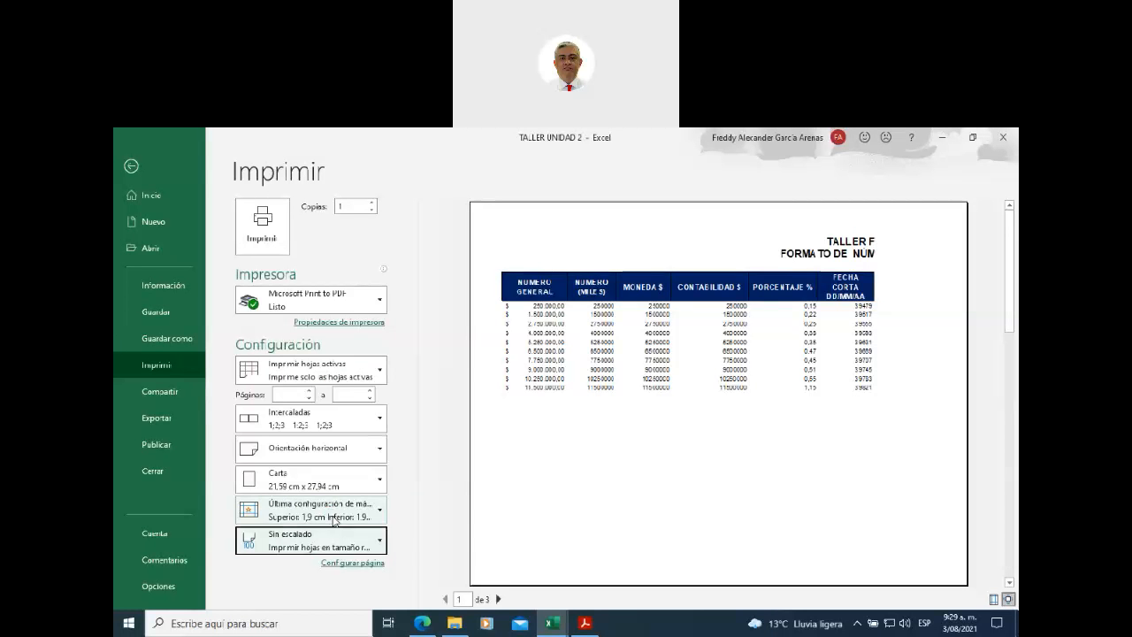
drag(586, 257, 637, 278)
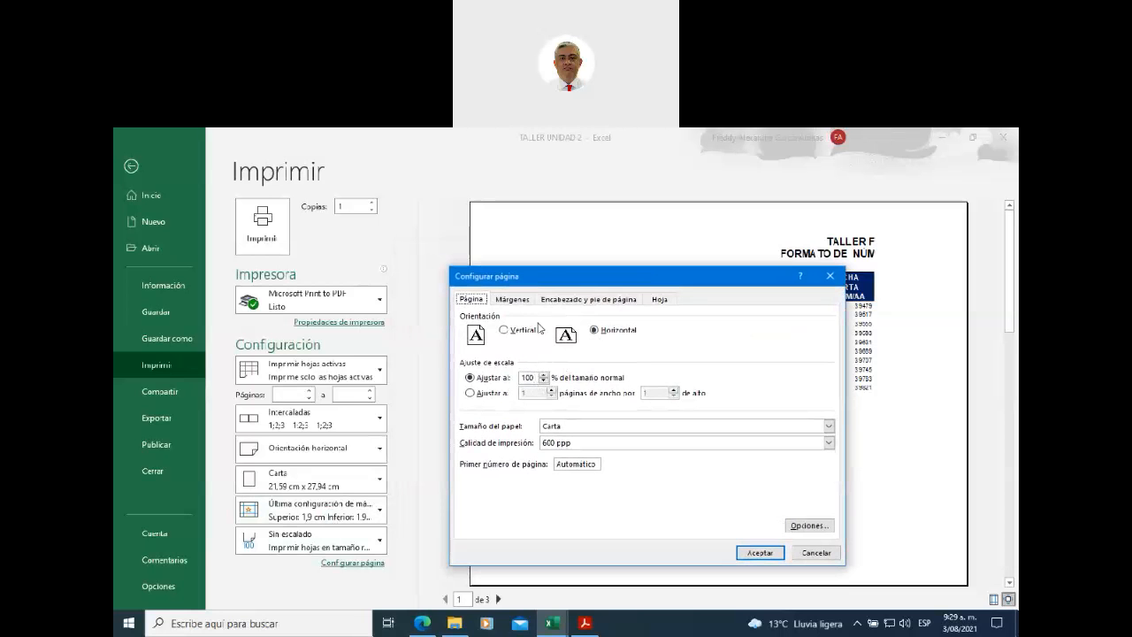
- Scale the printout to 80% and check both preview pages
click(534, 377)
drag(669, 276, 385, 234)
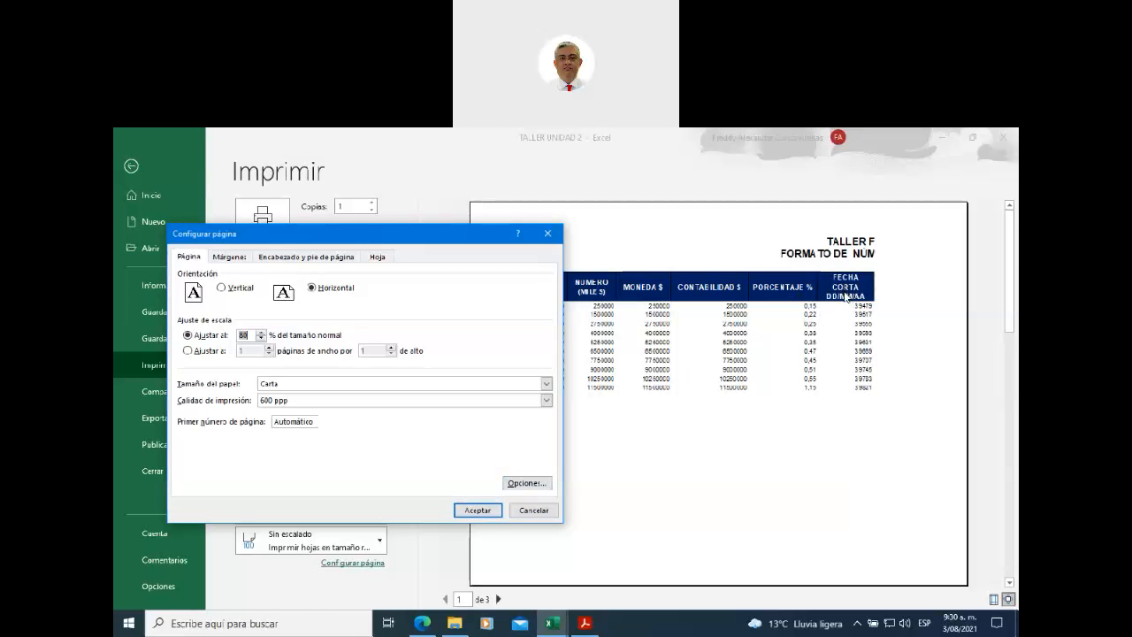
click(469, 513)
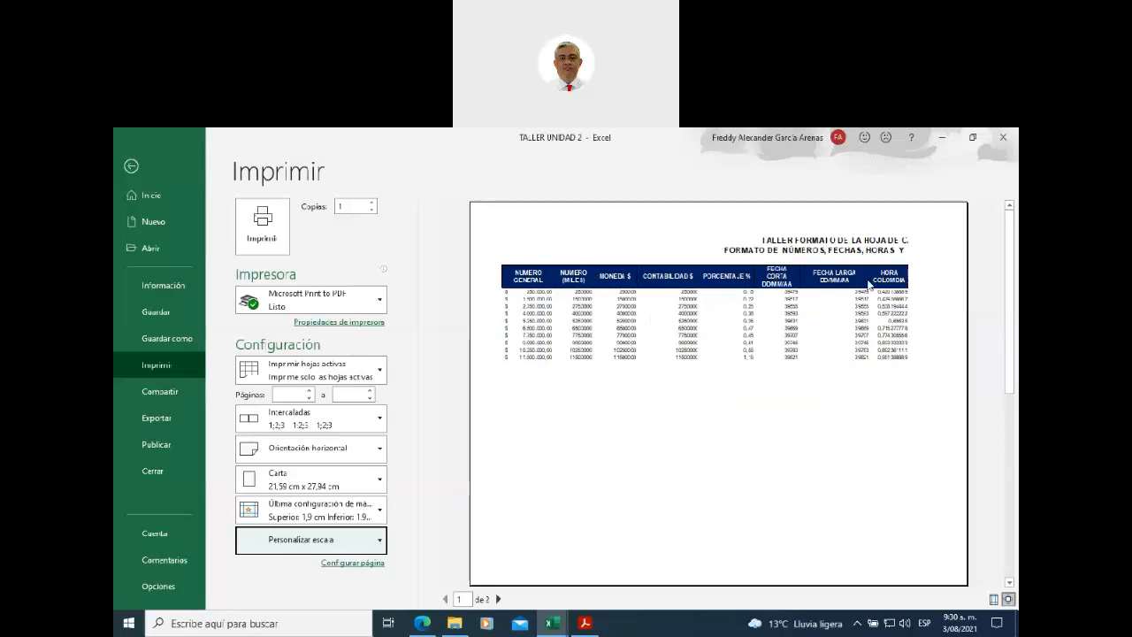
click(498, 599)
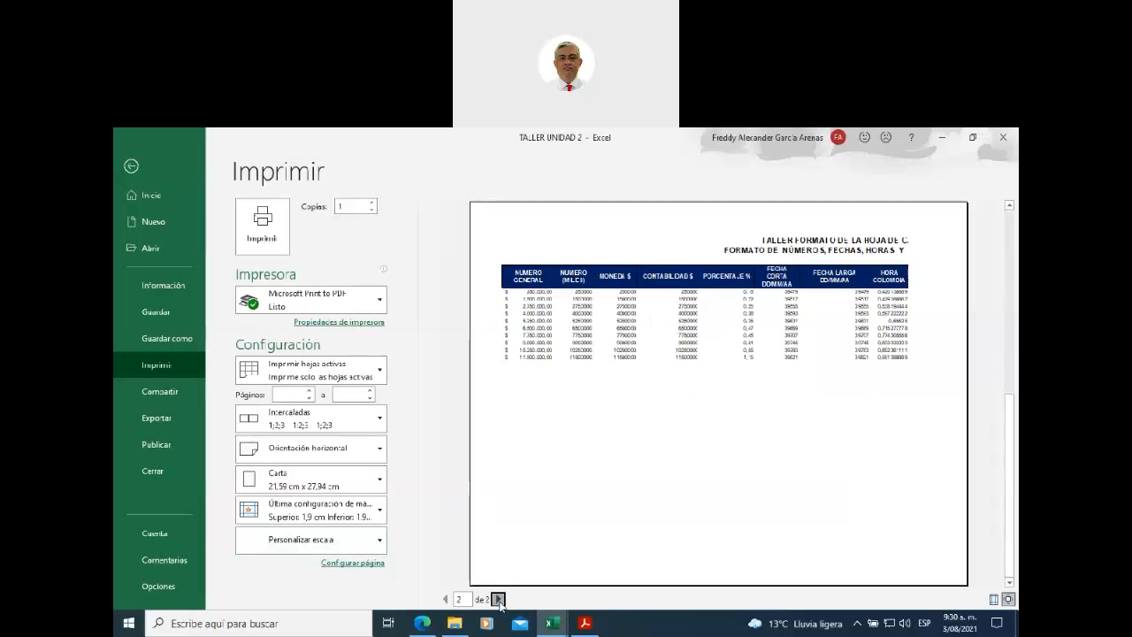
click(444, 598)
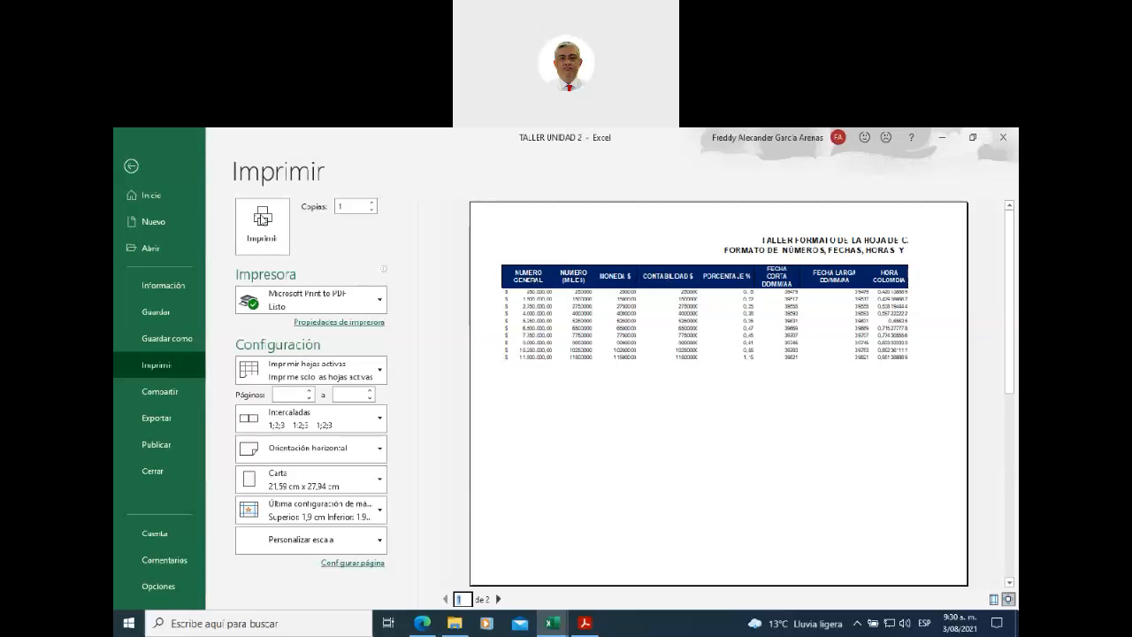
- Back on the worksheet, set the header row A4:L4 to font size 8
click(131, 164)
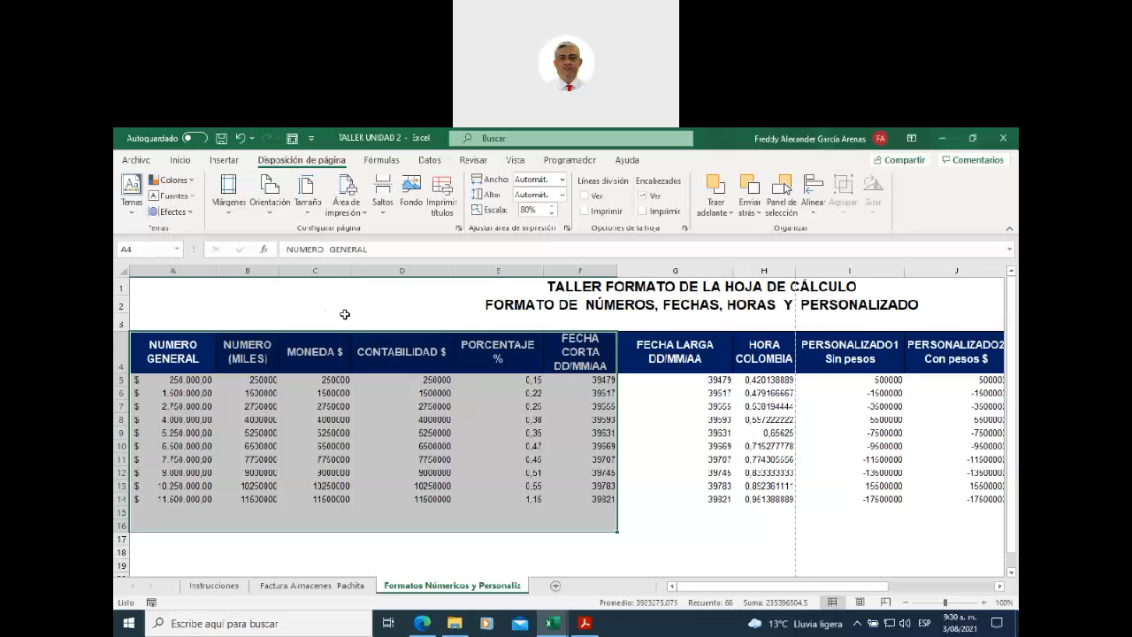
drag(166, 358, 887, 354)
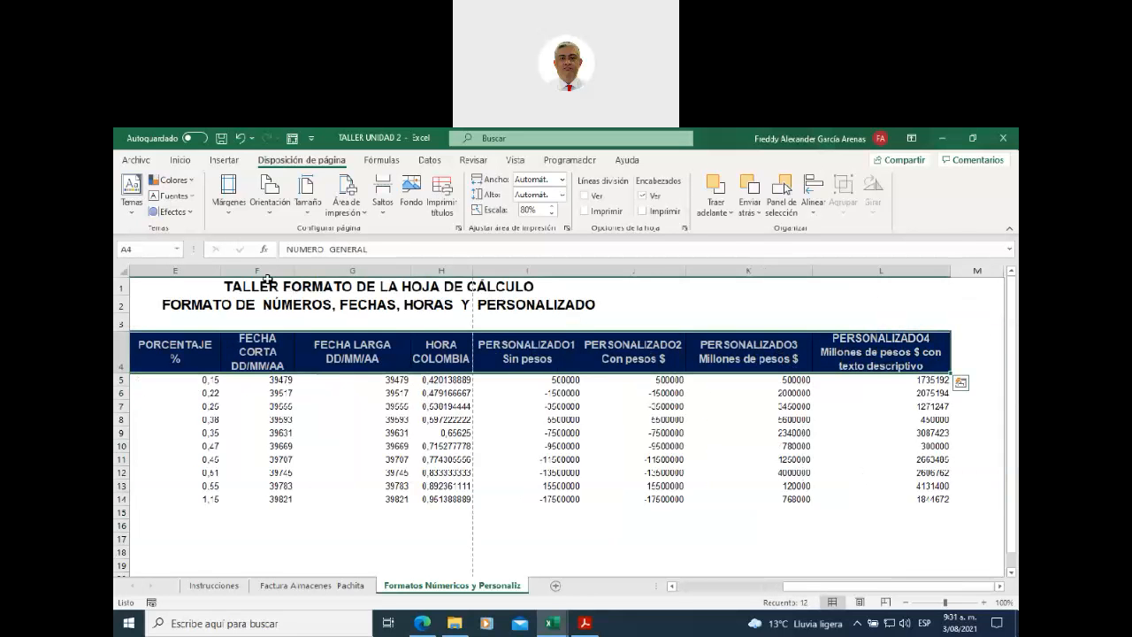
click(181, 162)
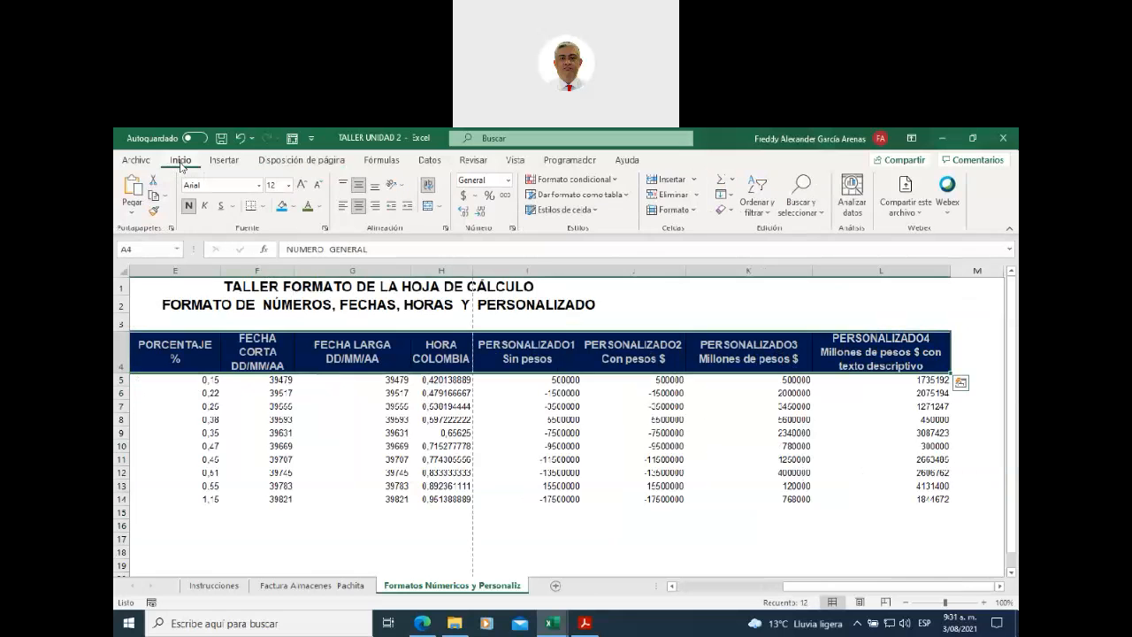
click(288, 188)
click(278, 206)
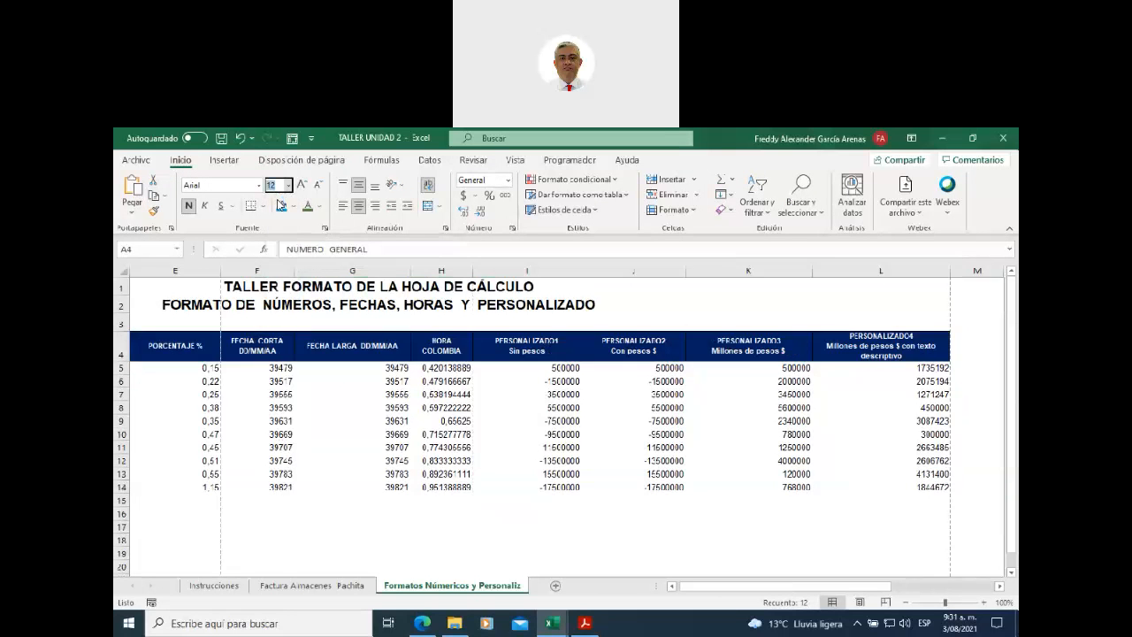
scroll(607, 497, left, 4)
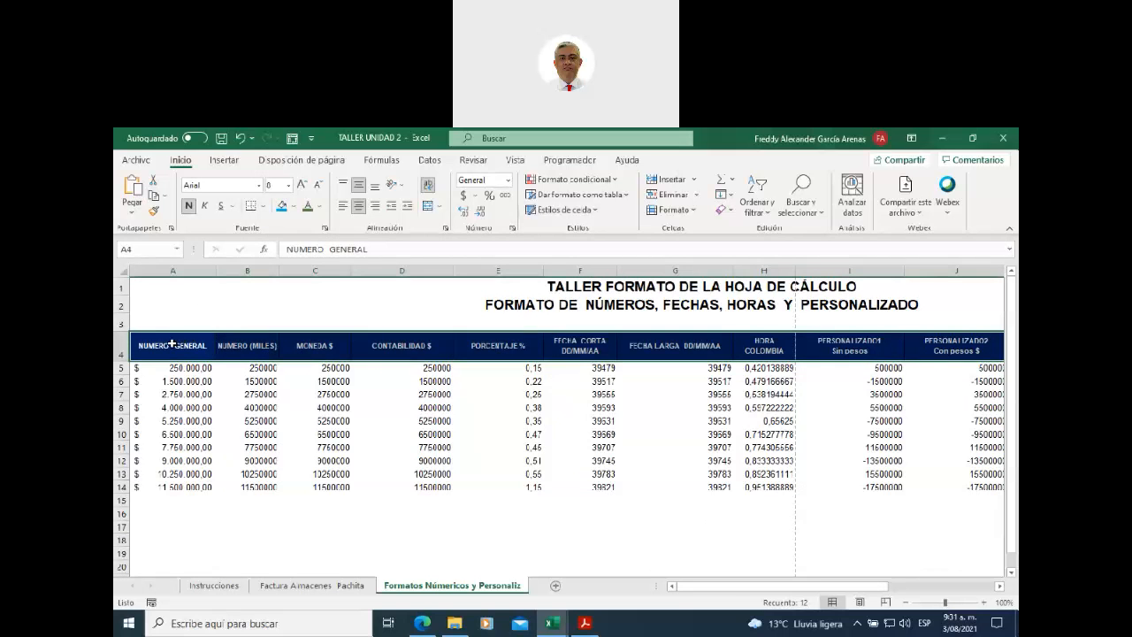
- Zoom to 180% and narrow columns A, B and C so their headers wrap
click(983, 604)
click(982, 605)
click(982, 605)
click(982, 605)
click(983, 605)
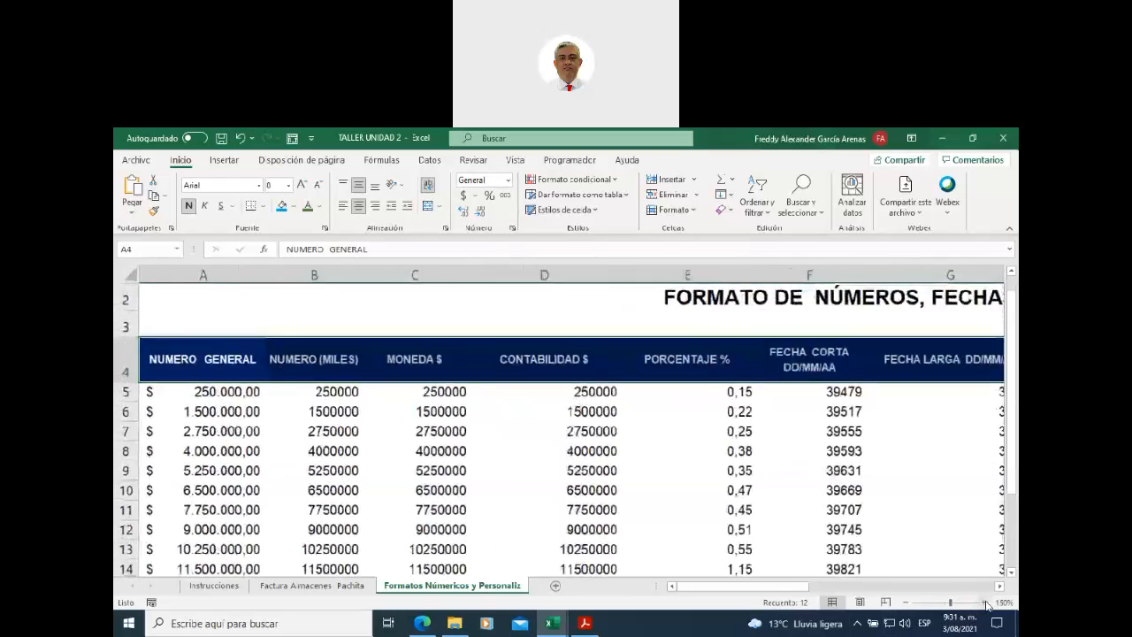
click(984, 604)
click(984, 604)
click(984, 604)
scroll(203, 416, up, 1)
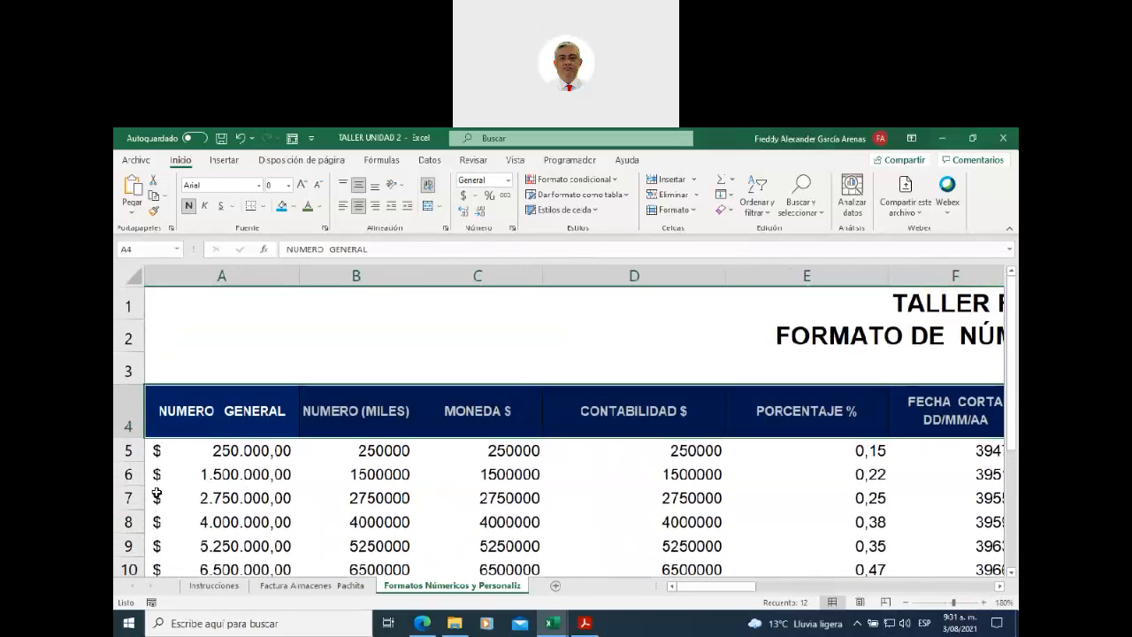
click(203, 415)
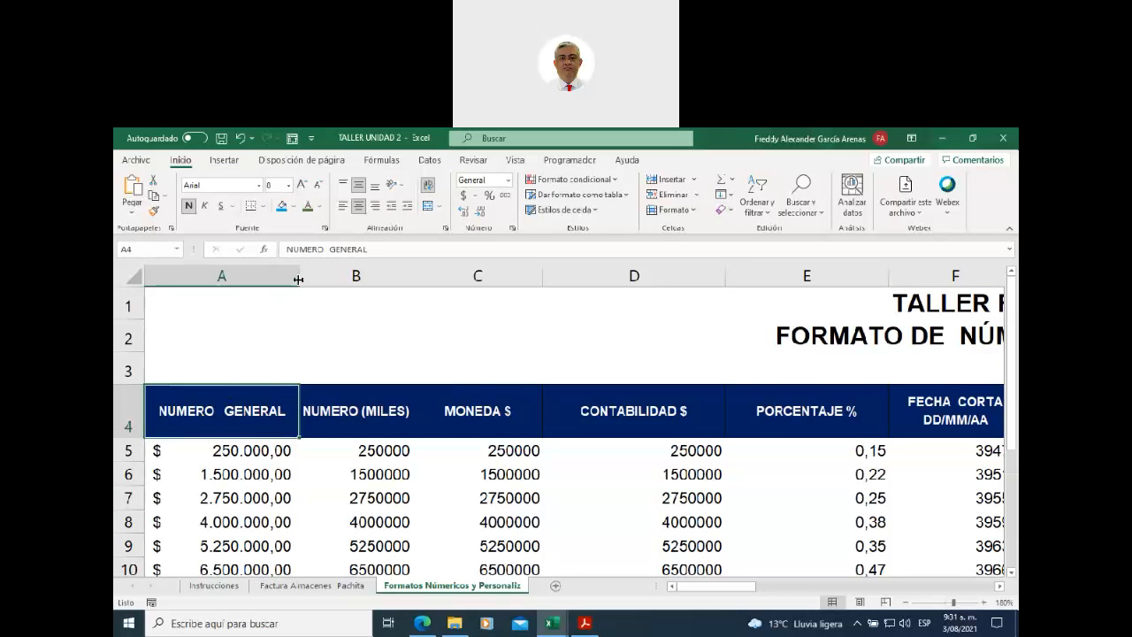
drag(299, 279, 274, 280)
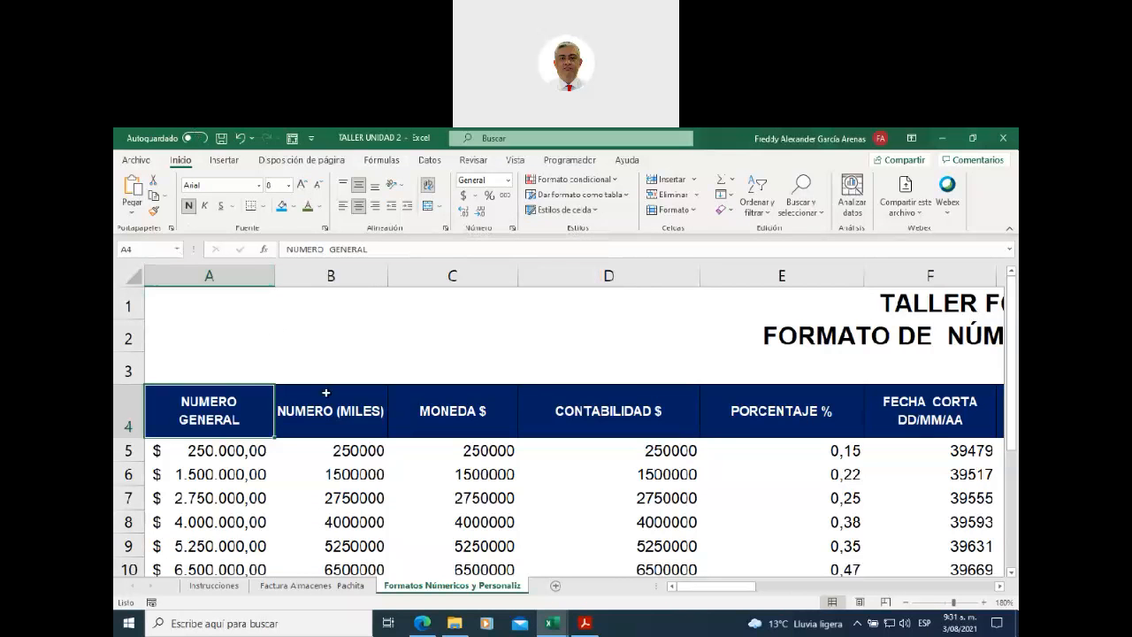
click(328, 402)
drag(386, 279, 364, 281)
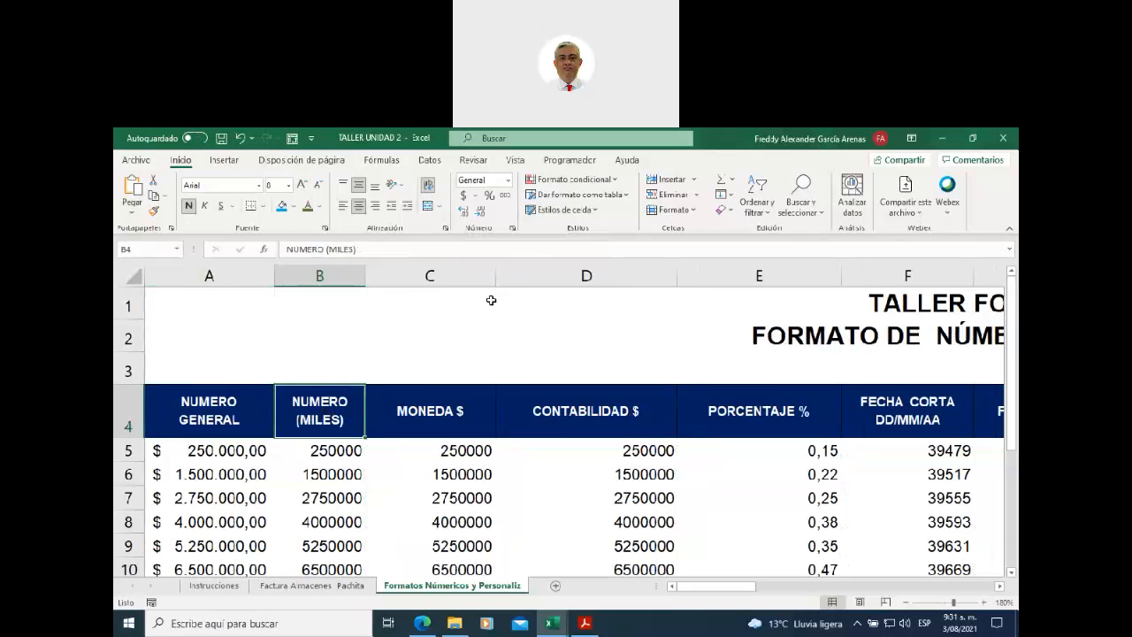
drag(496, 277, 461, 277)
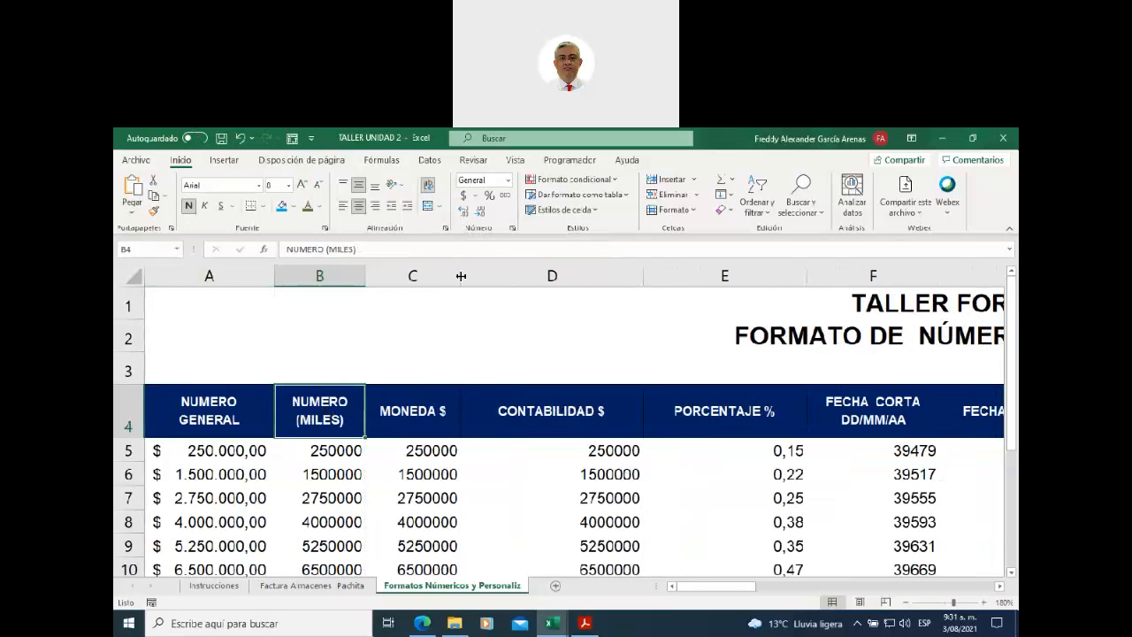
- Narrow columns D, E, F, G and H
drag(645, 274, 599, 277)
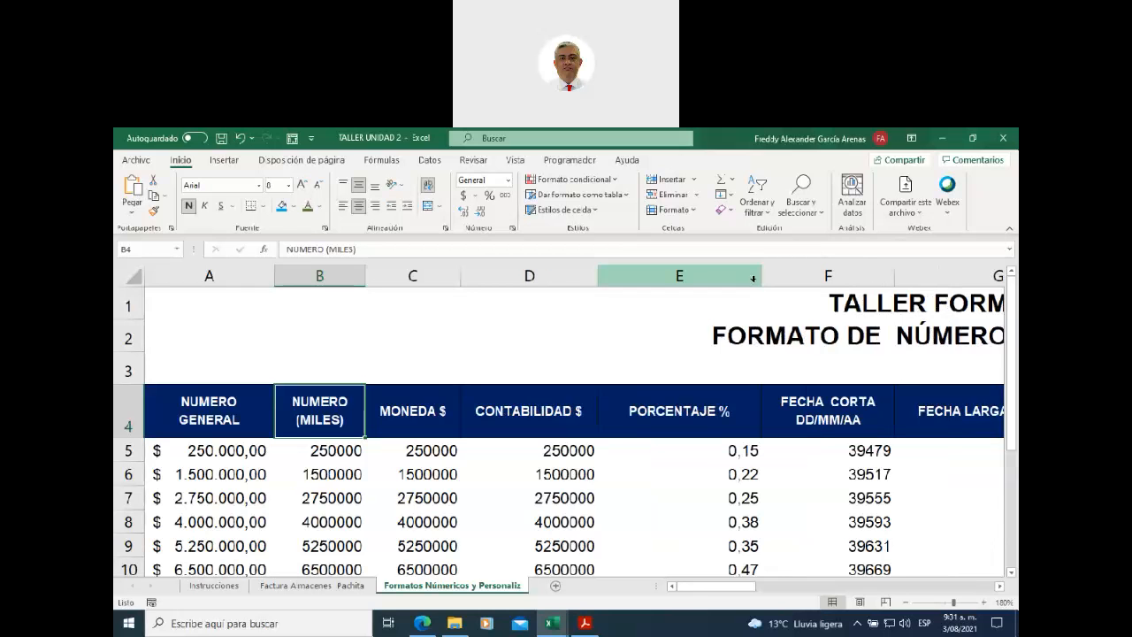
drag(759, 276, 705, 277)
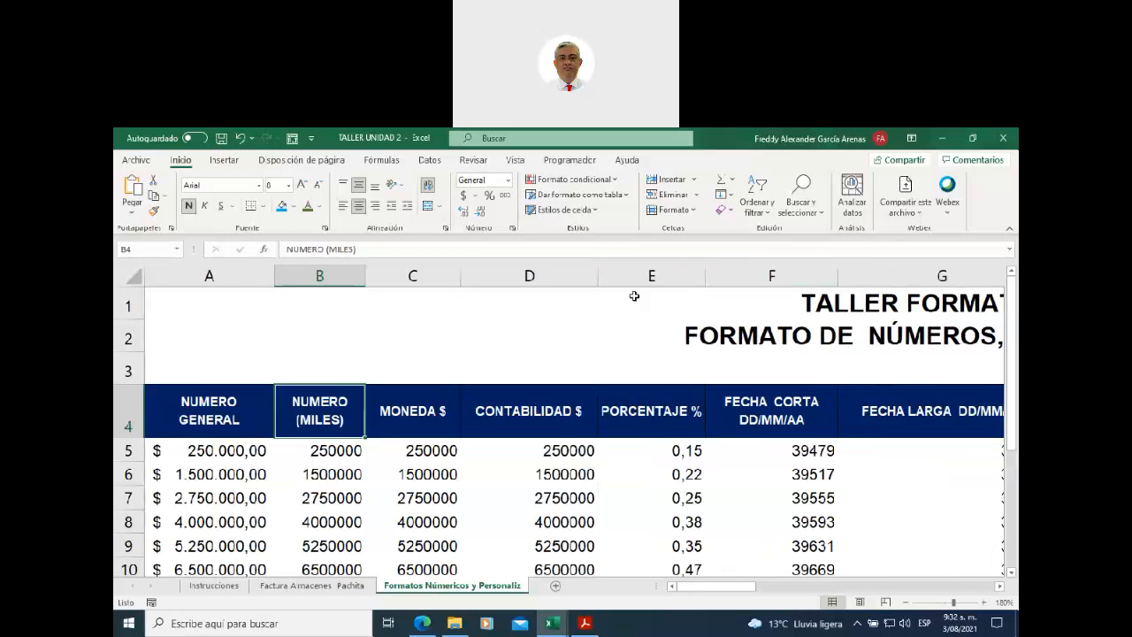
drag(601, 275, 575, 275)
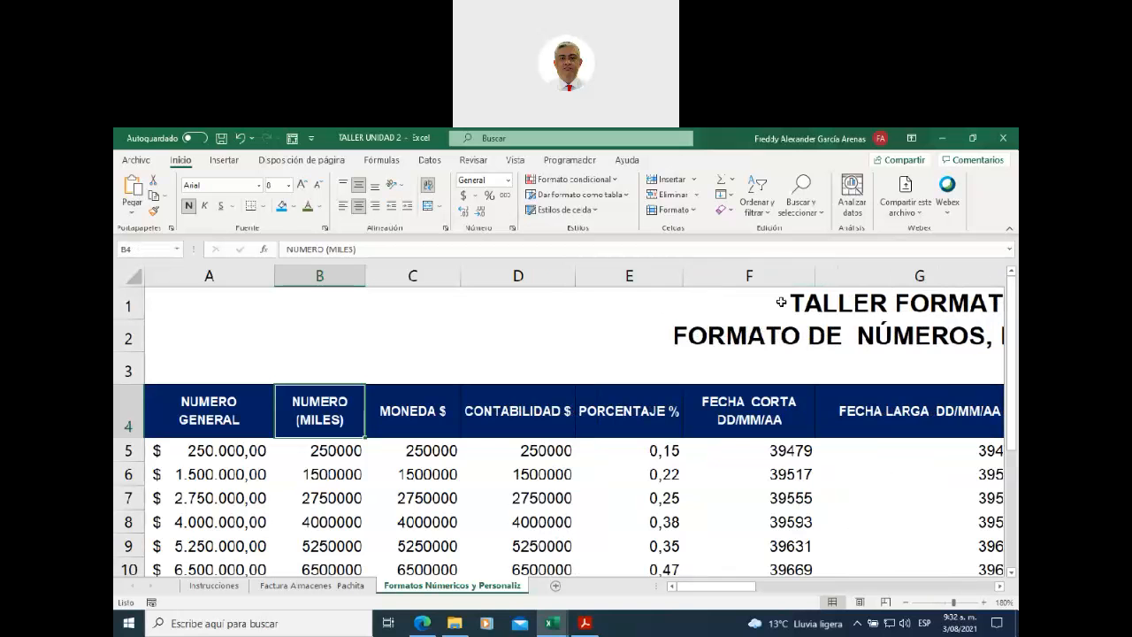
drag(813, 277, 785, 277)
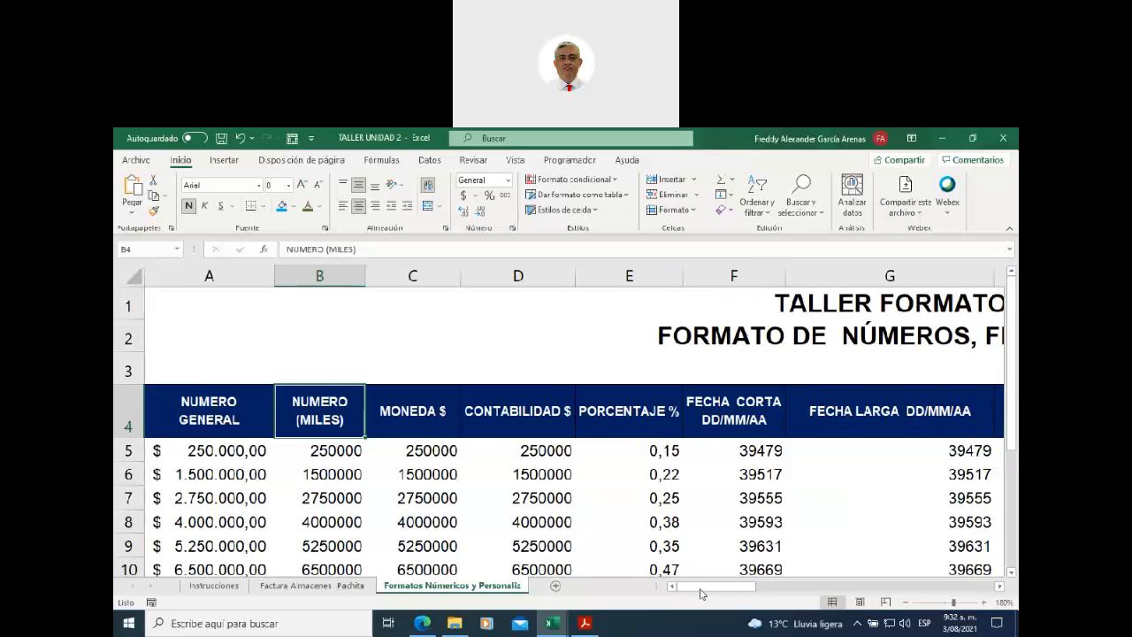
drag(707, 586, 788, 587)
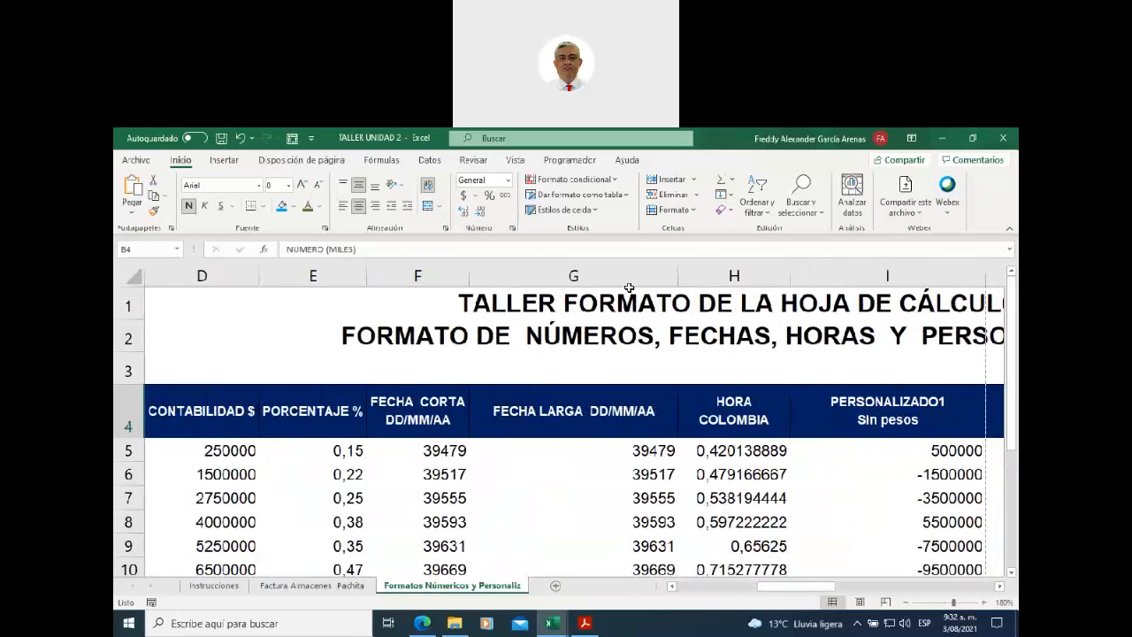
drag(644, 276, 589, 279)
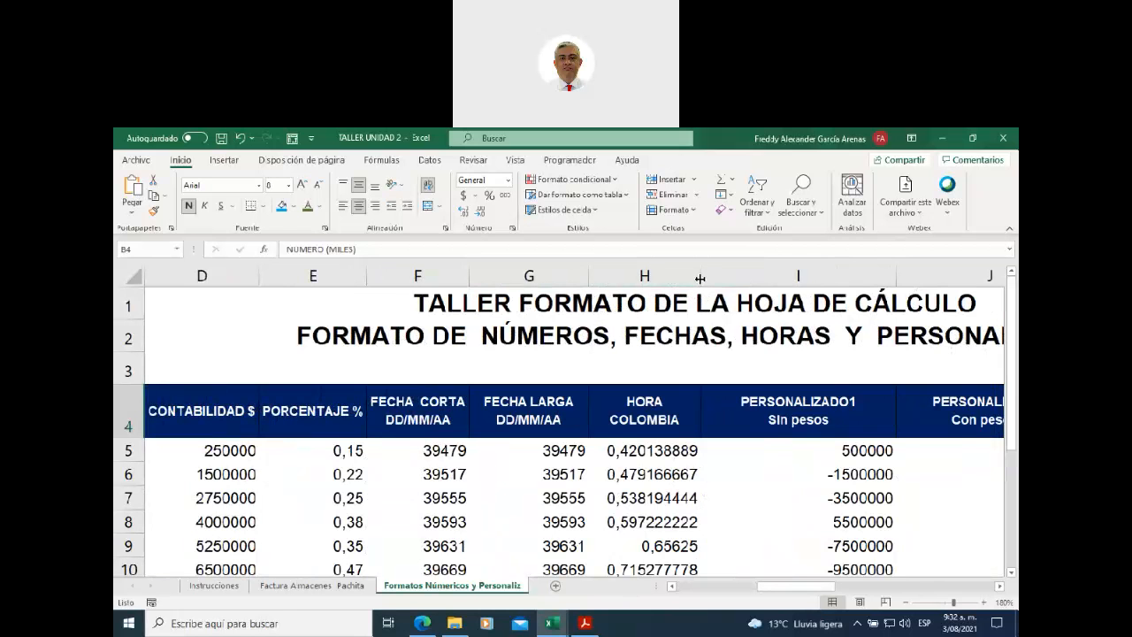
drag(700, 278, 690, 278)
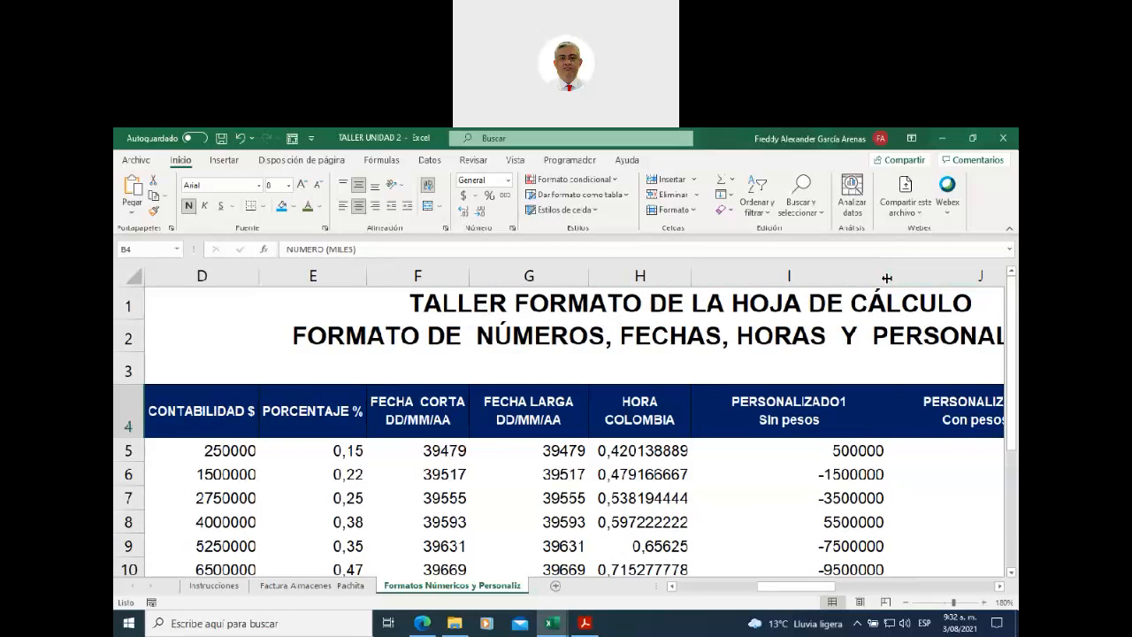
drag(887, 277, 815, 278)
drag(790, 586, 911, 581)
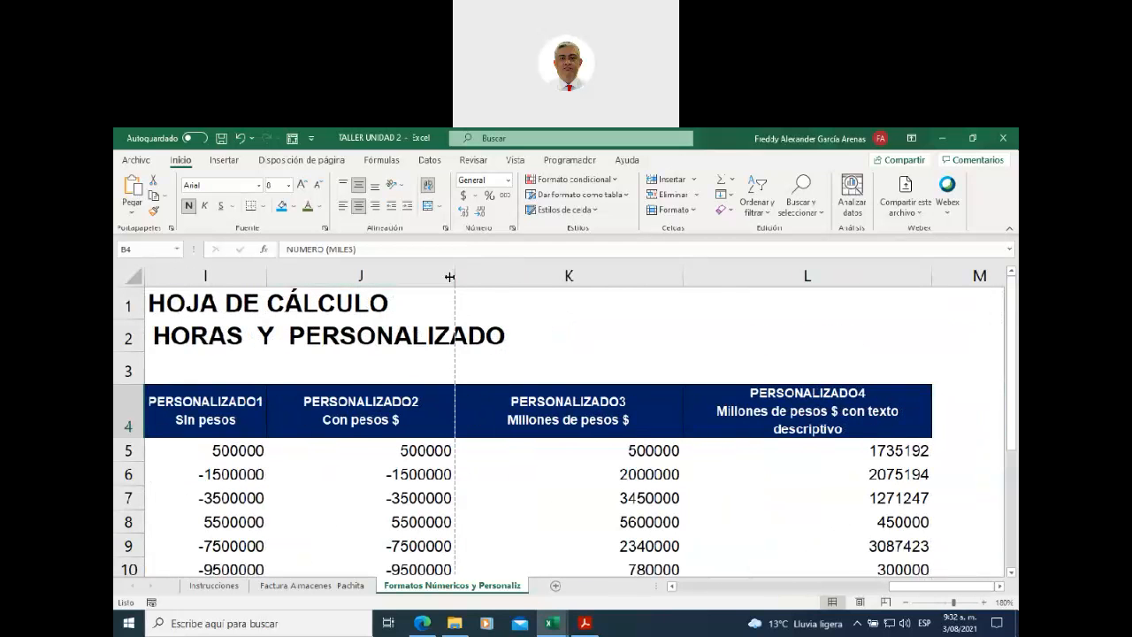
- Narrow column J, autofit K and L, then tighten CONTABILIDAD $ and PORCENTAJE %
drag(454, 275, 390, 275)
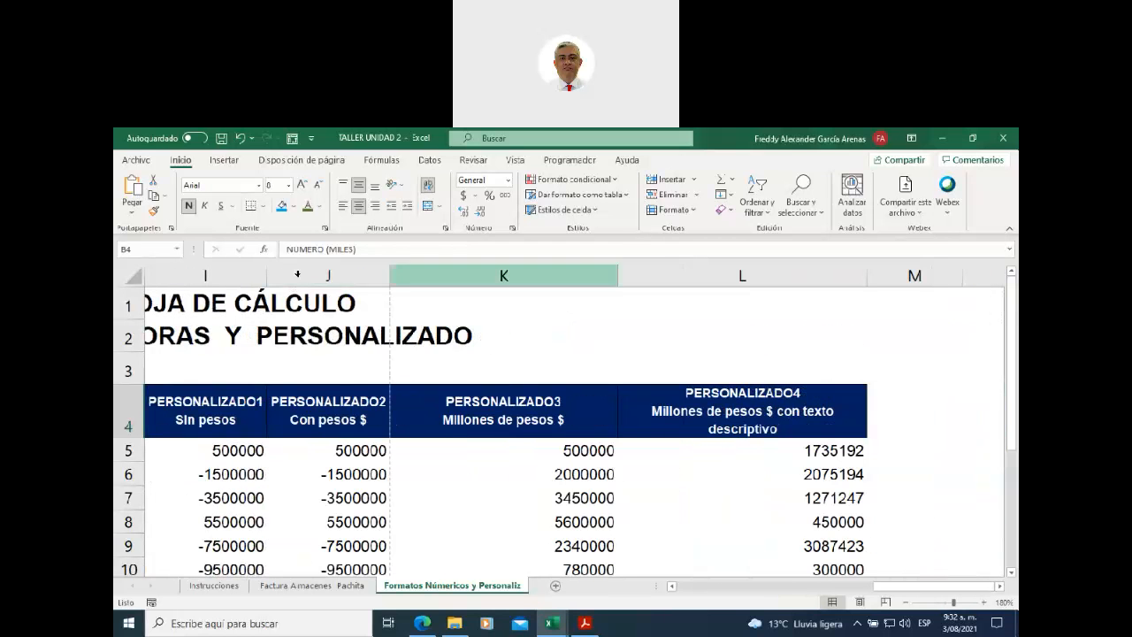
double_click(616, 275)
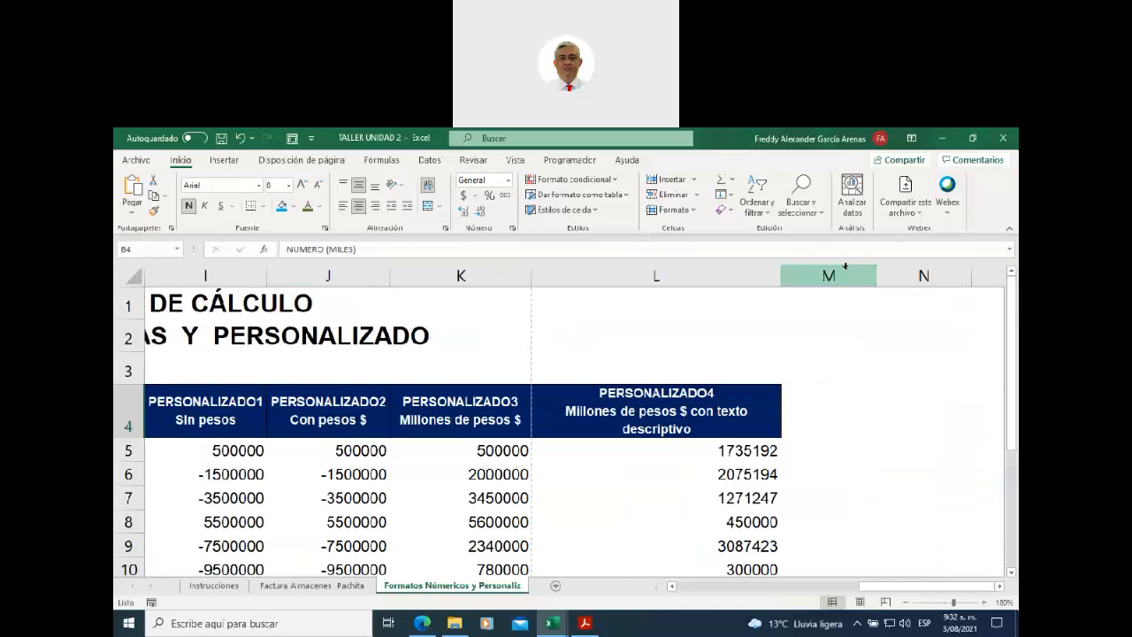
double_click(782, 273)
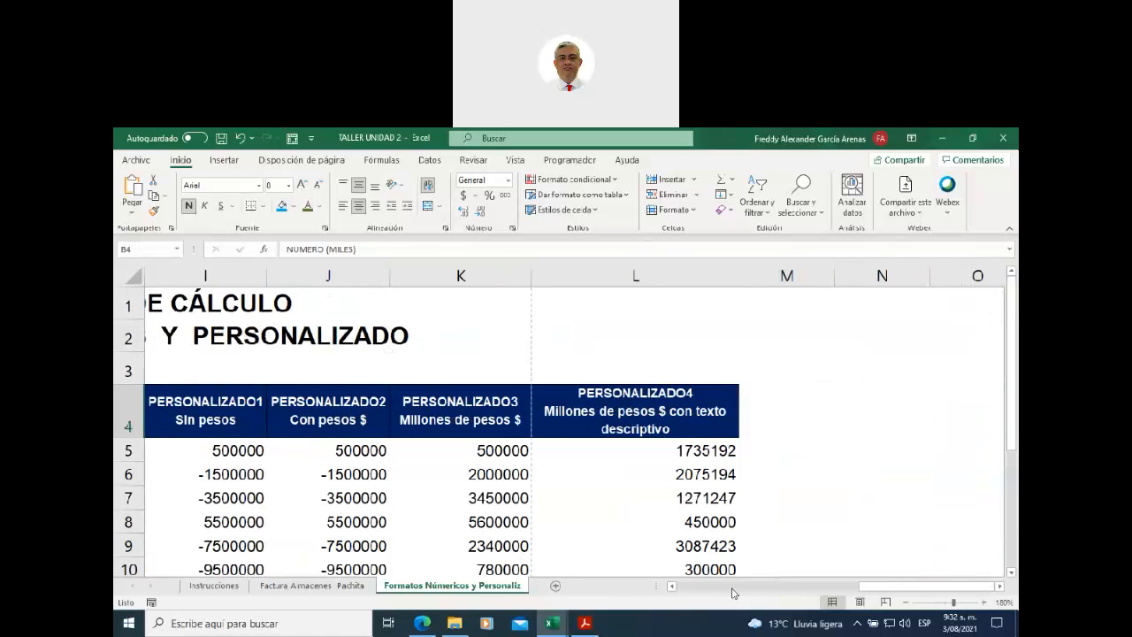
drag(867, 587, 679, 601)
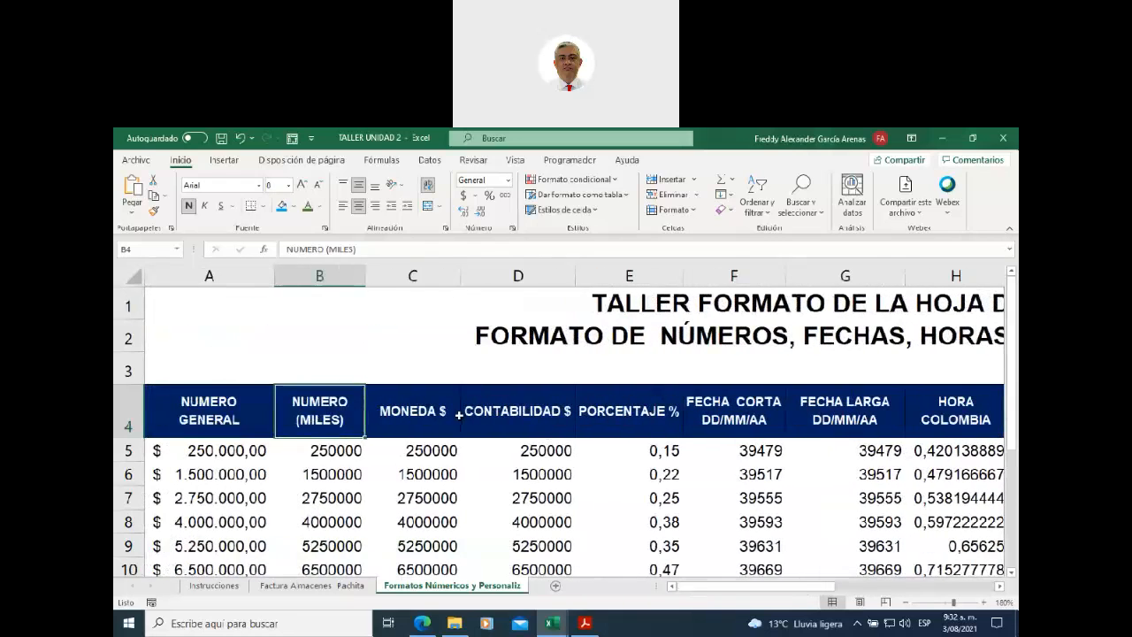
click(468, 405)
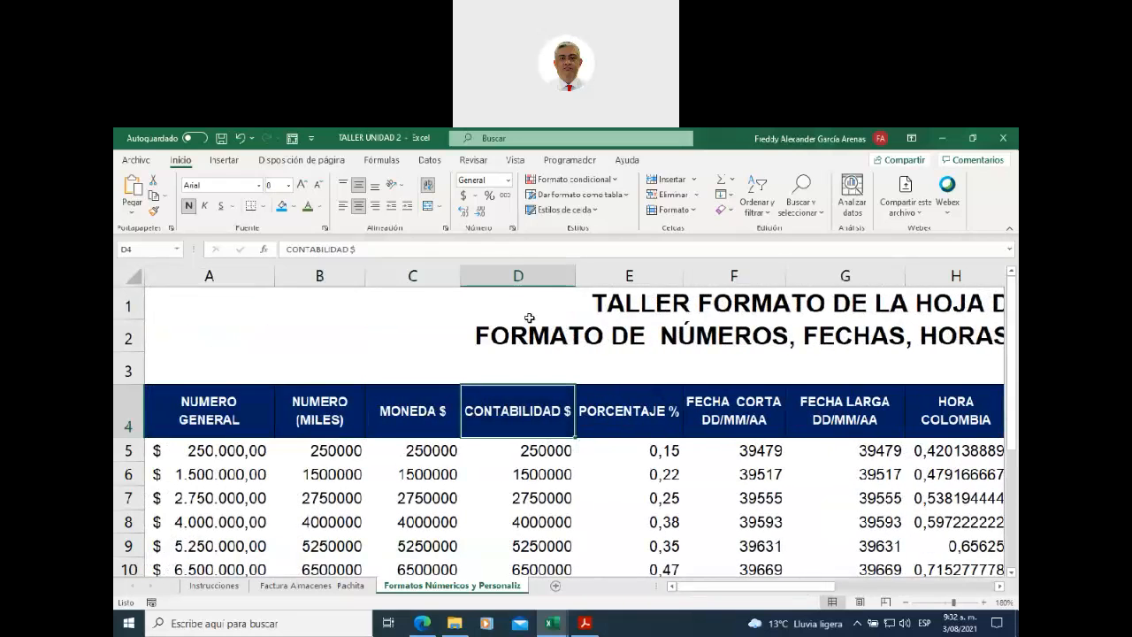
drag(564, 277, 562, 277)
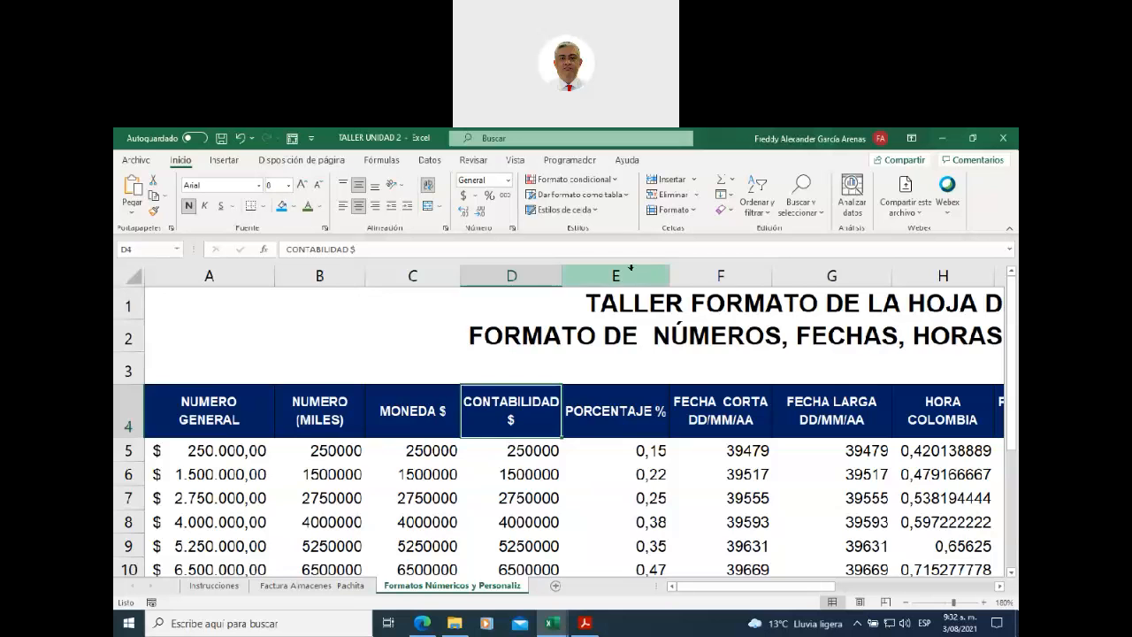
click(659, 276)
drag(665, 274, 658, 275)
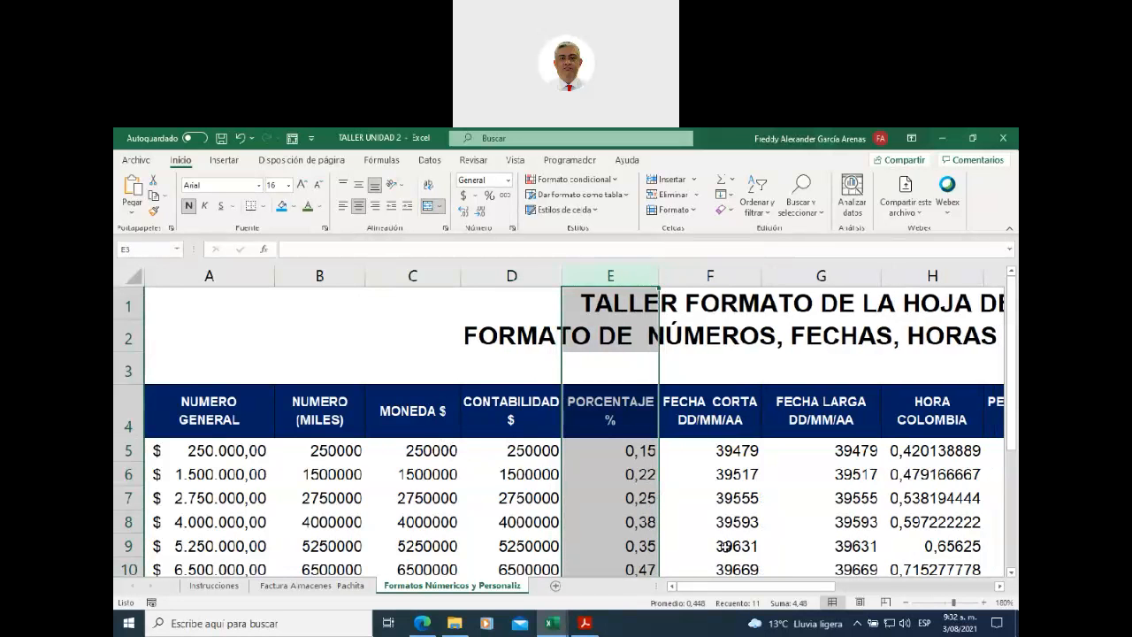
- Zoom out to 100%, narrow column A, and select the data range A5:L14
click(904, 604)
click(904, 604)
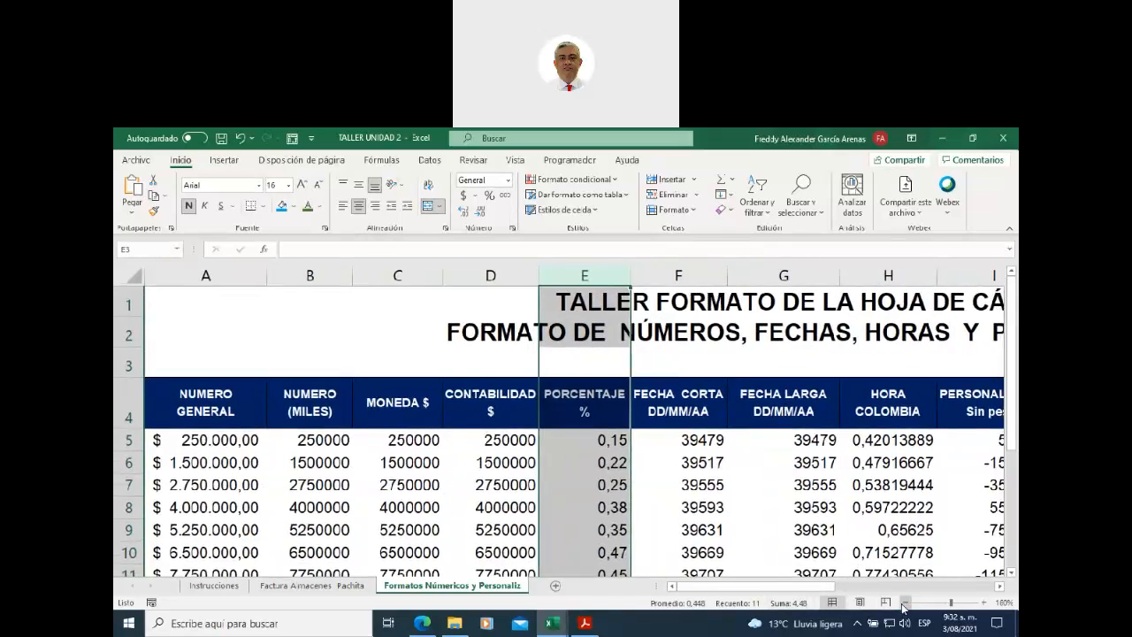
click(903, 604)
click(904, 603)
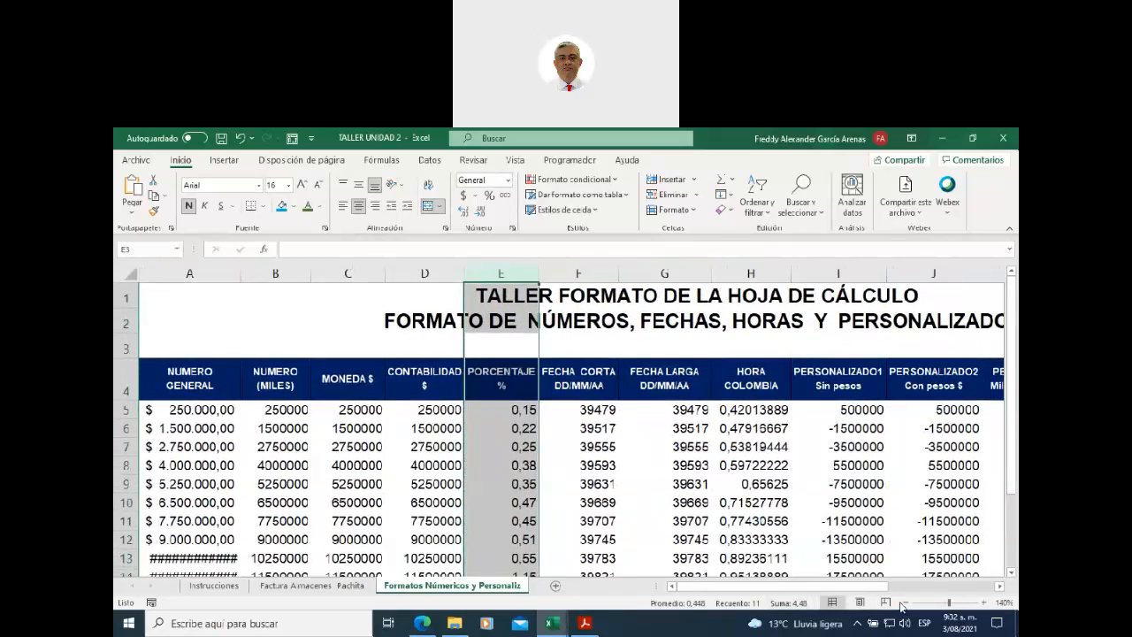
click(904, 604)
click(903, 604)
click(903, 604)
click(904, 604)
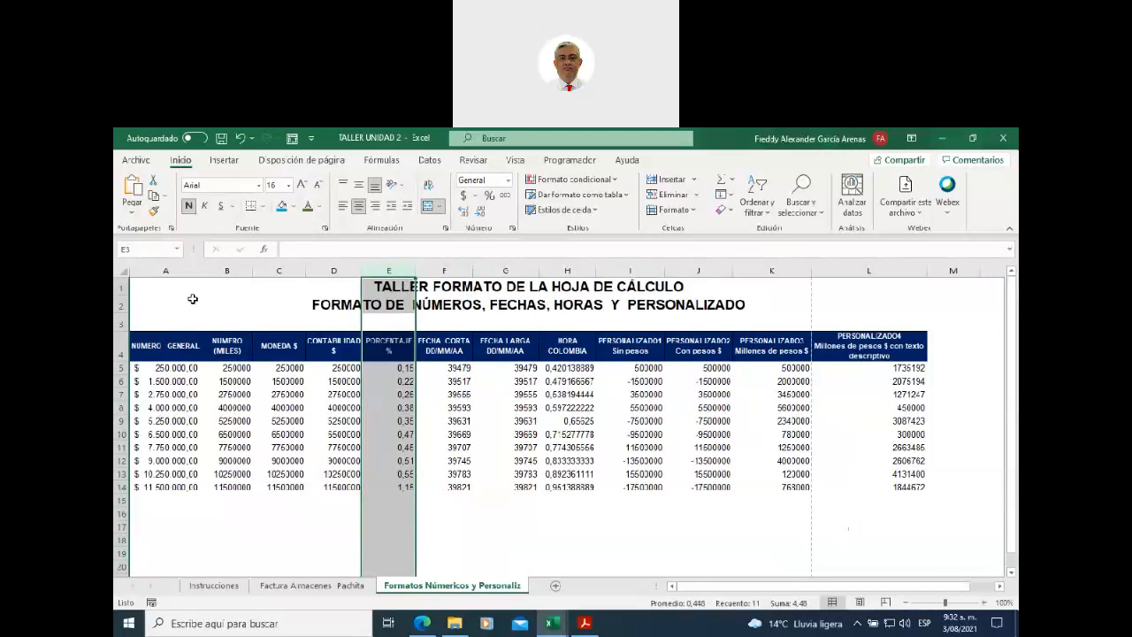
drag(201, 270, 201, 271)
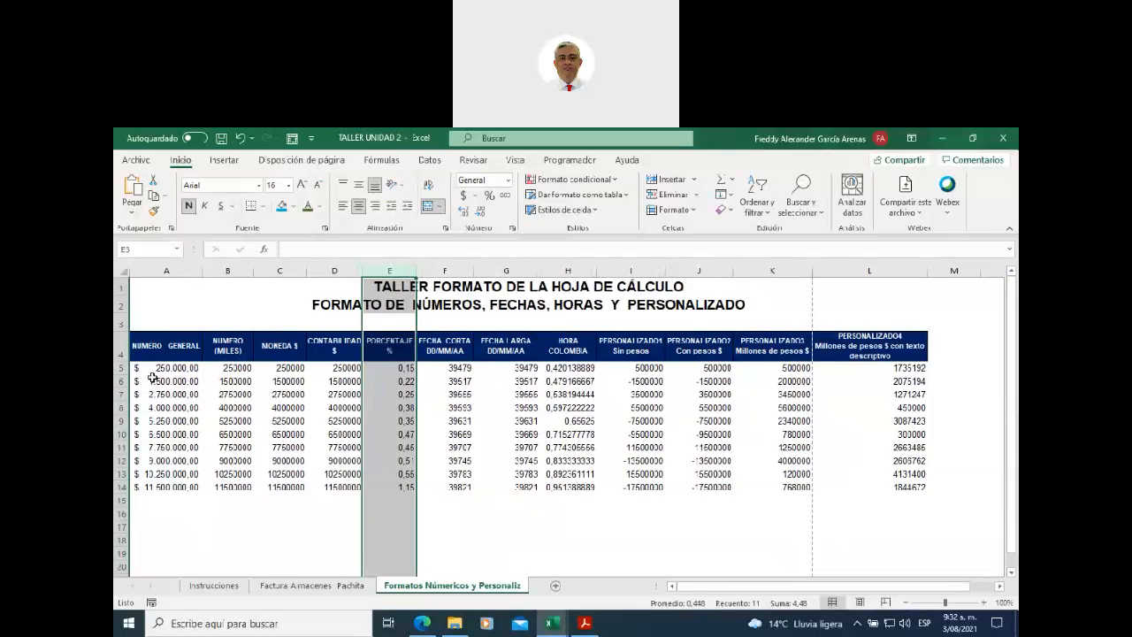
drag(153, 370, 907, 488)
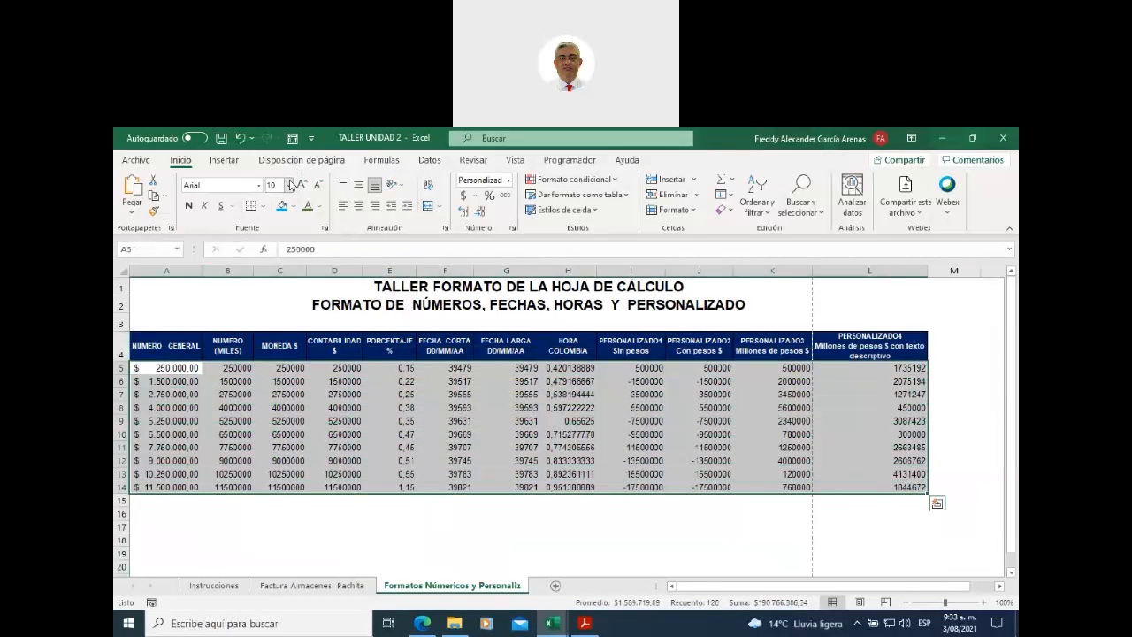
- Set the data rows to font size 8 and tighten columns A, B, C, D and G
click(289, 185)
click(278, 212)
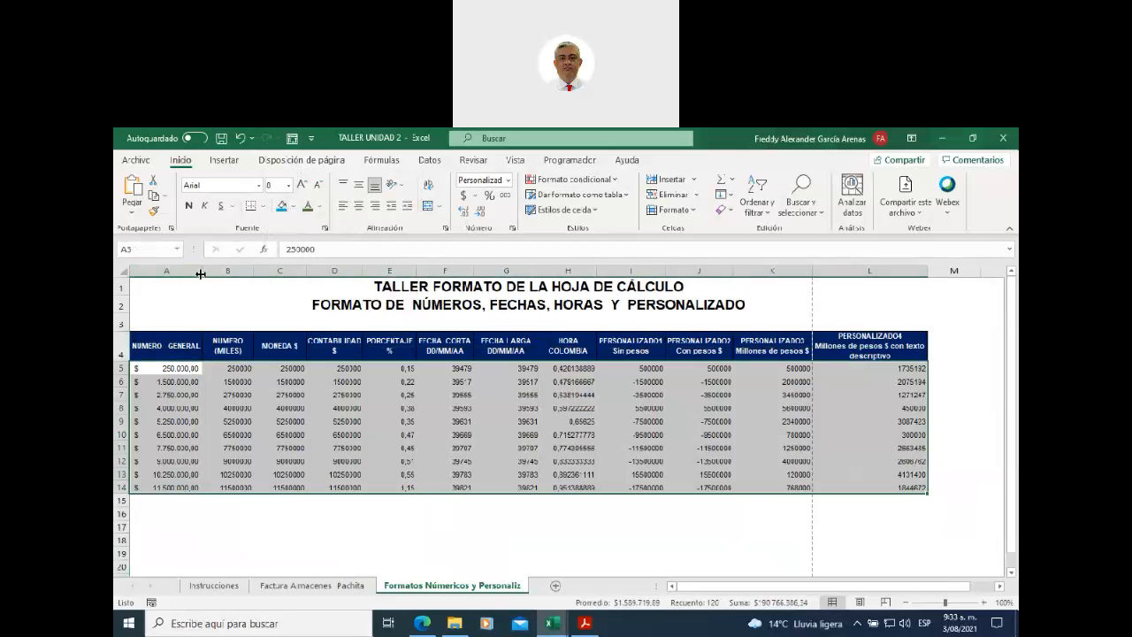
drag(202, 268, 193, 269)
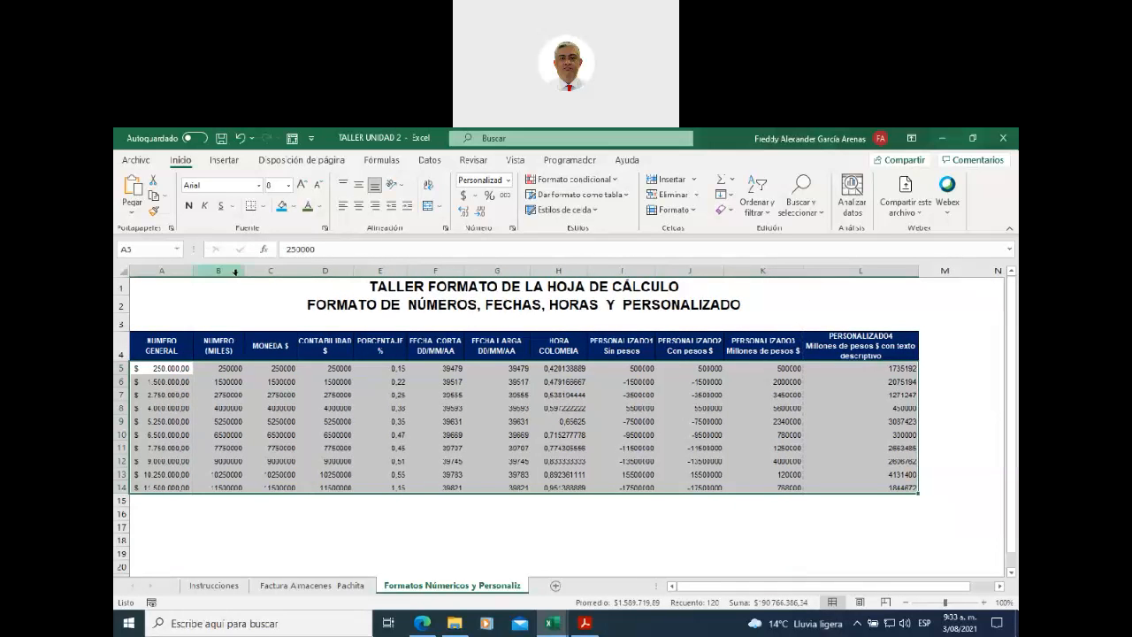
double_click(244, 269)
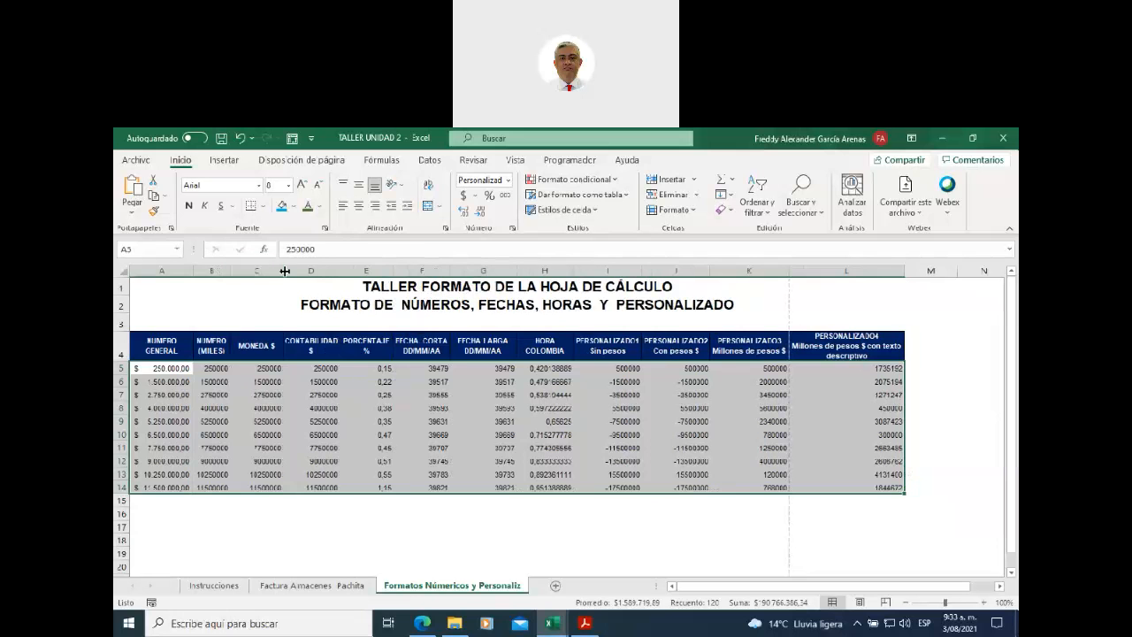
double_click(283, 269)
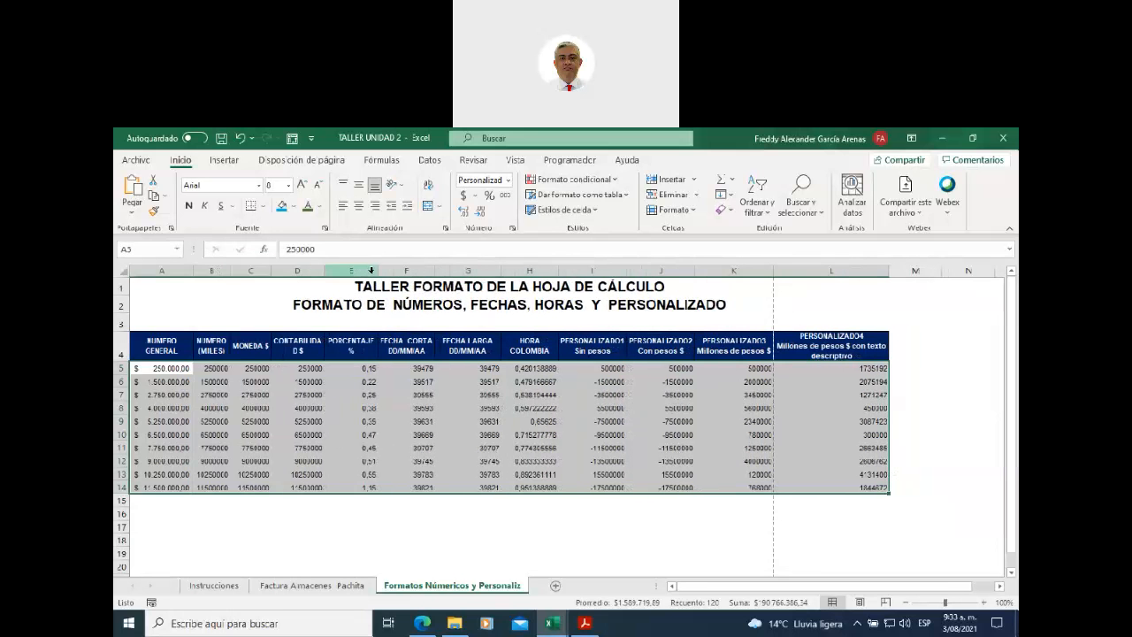
drag(325, 272, 332, 271)
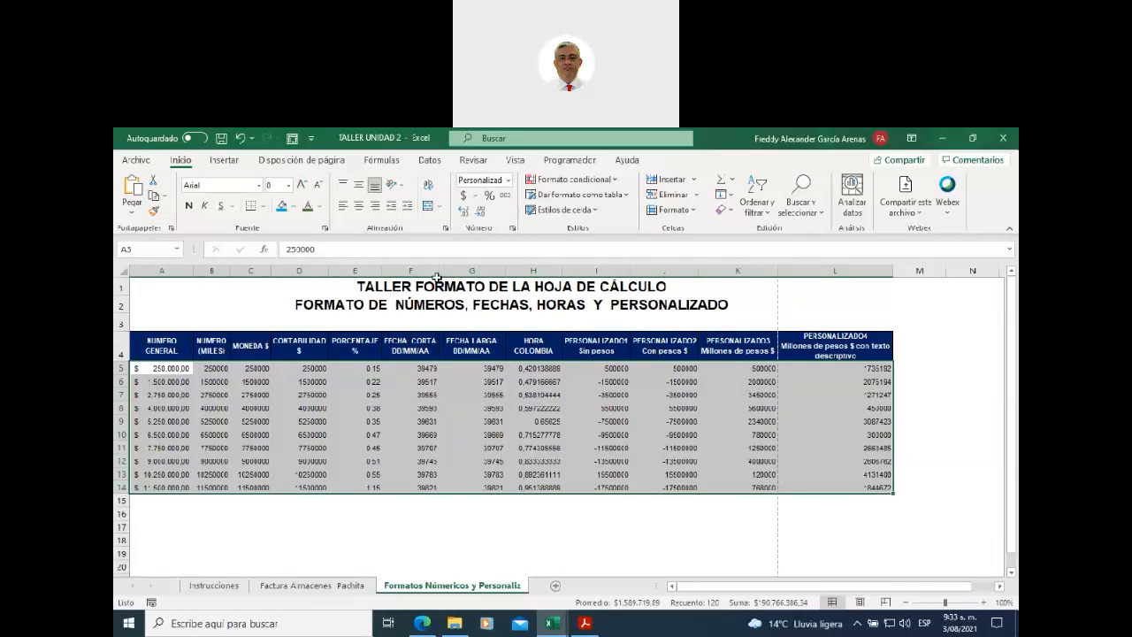
double_click(498, 275)
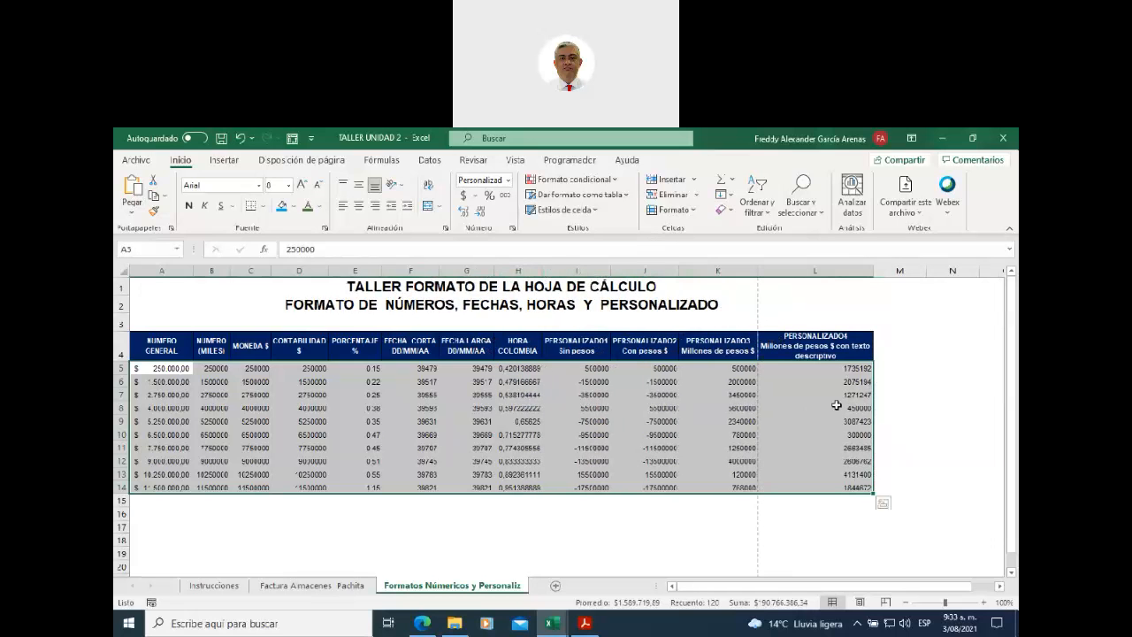
click(658, 510)
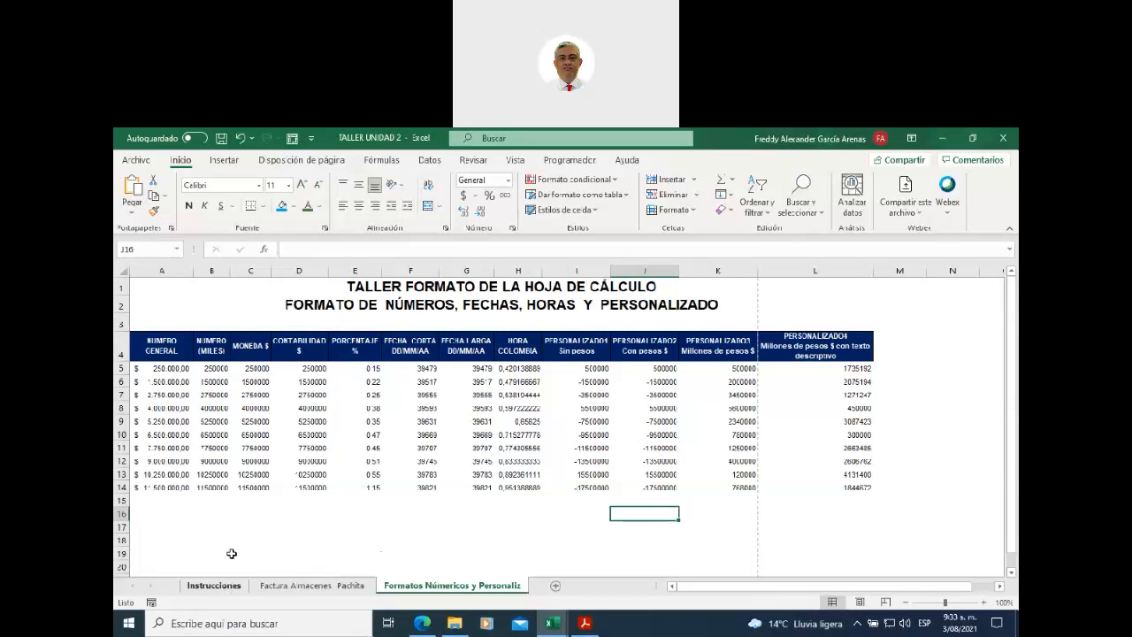
- Open the print preview and check pages 1 and 2 of the landscape table
click(135, 162)
click(177, 366)
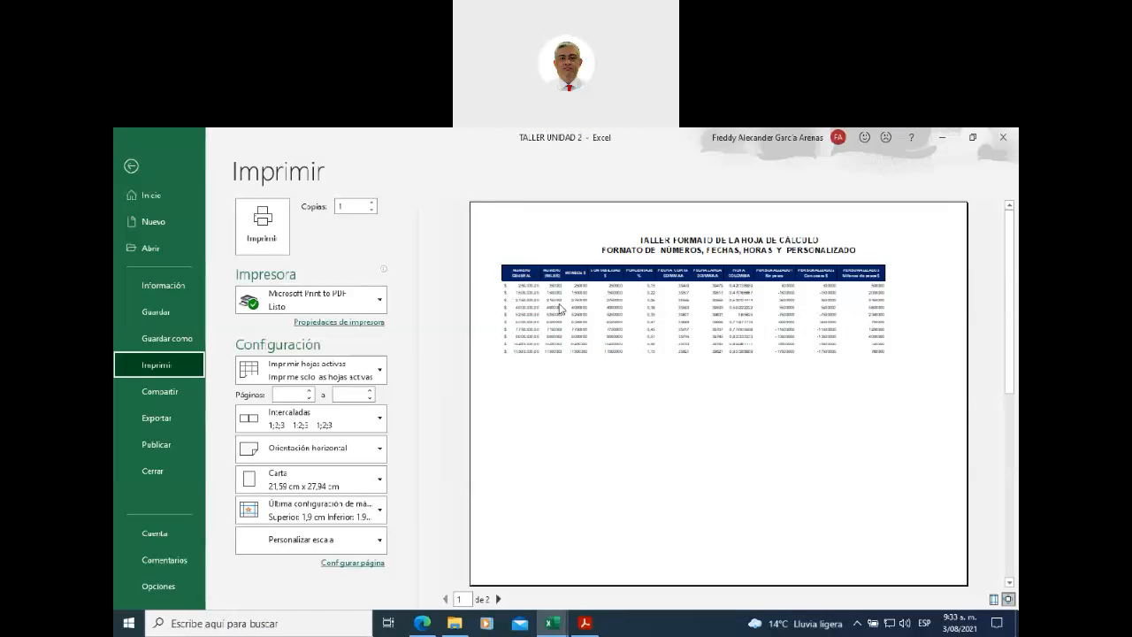
click(498, 599)
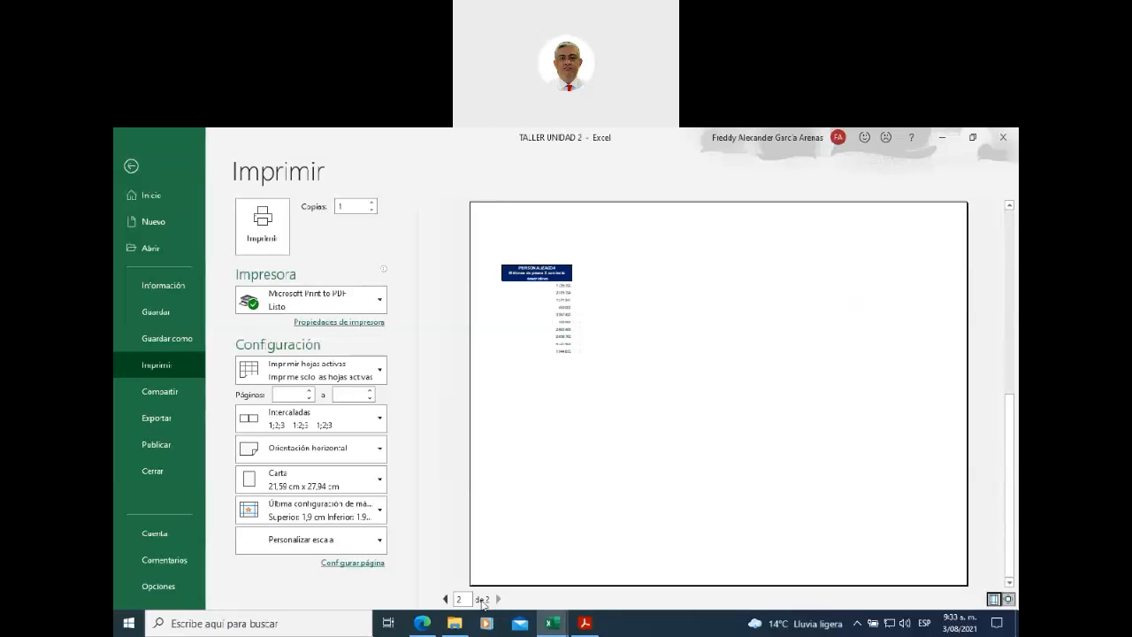
click(445, 599)
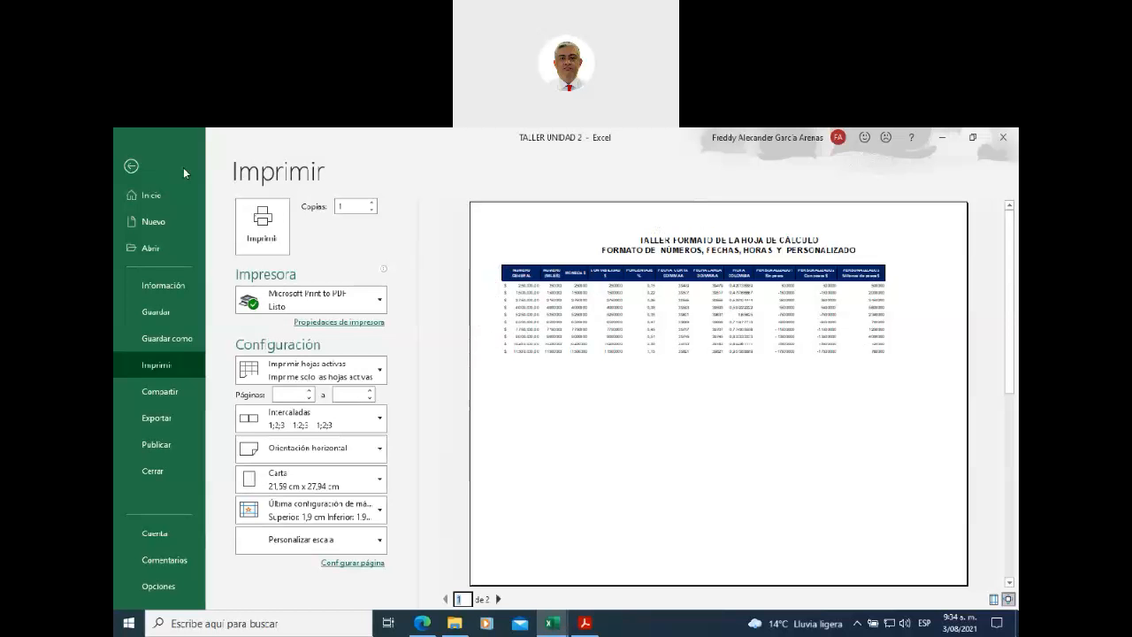
- Apply the Estrecho (narrow) margin preset and recheck the one-page landscape print preview
click(131, 166)
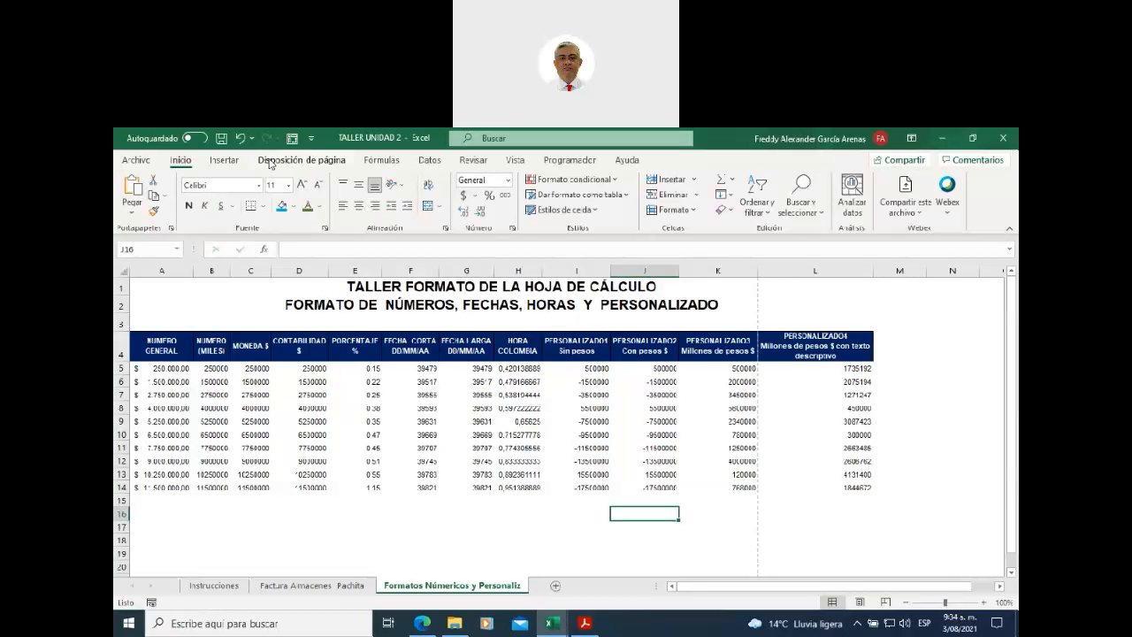
click(269, 161)
click(229, 216)
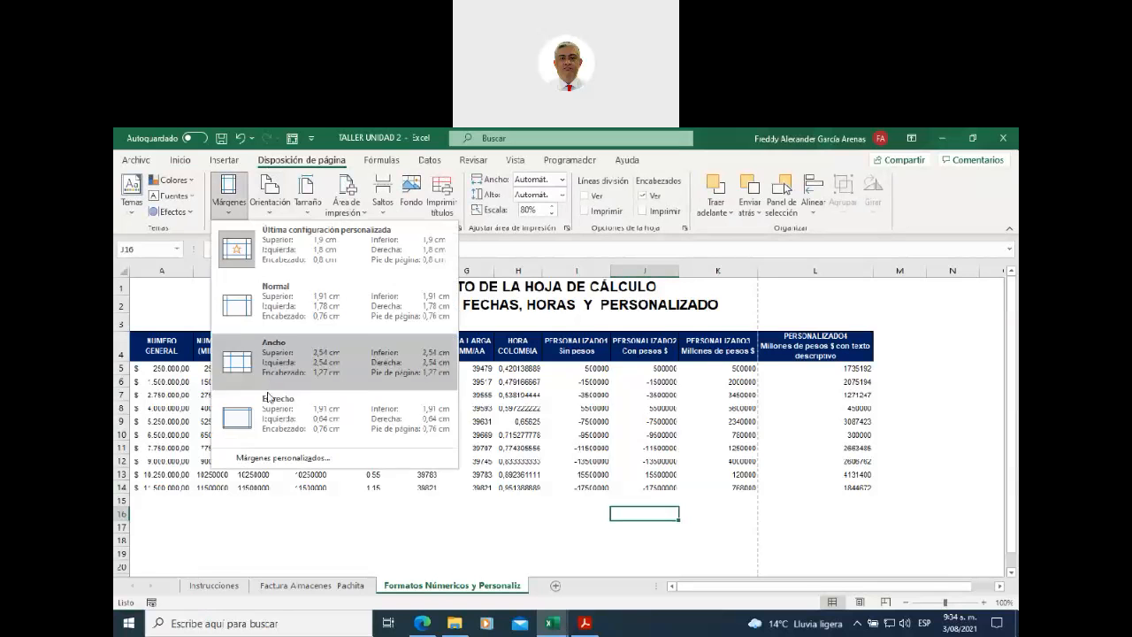
click(271, 409)
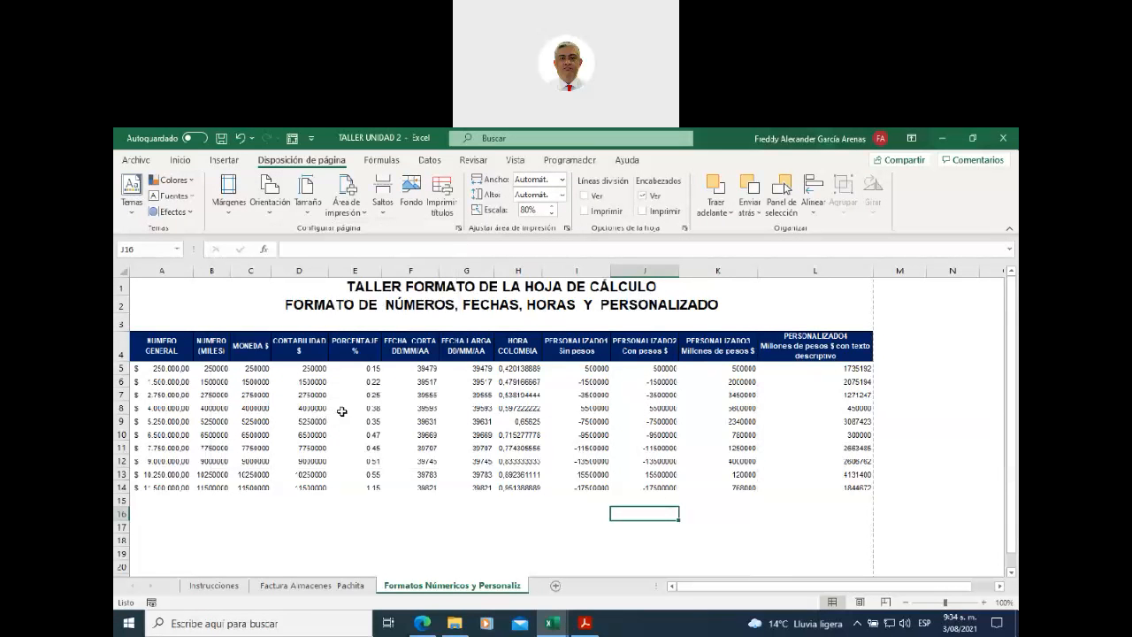
click(136, 159)
click(177, 362)
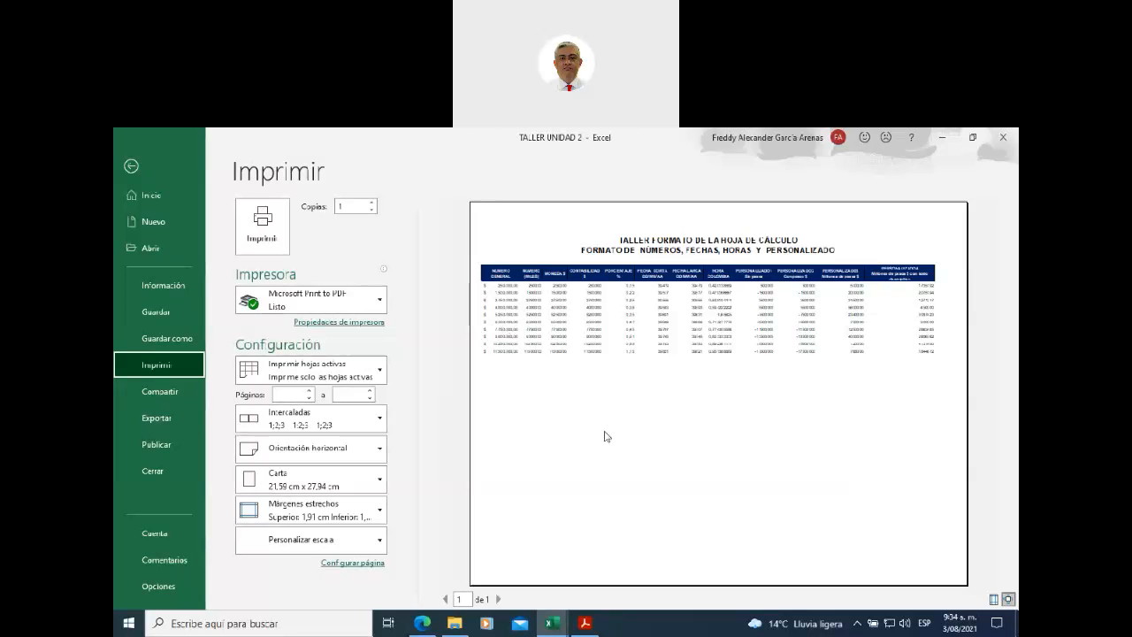
- Return from the Imprimir preview to the TALLER UNIDAD 2 worksheet
click(131, 167)
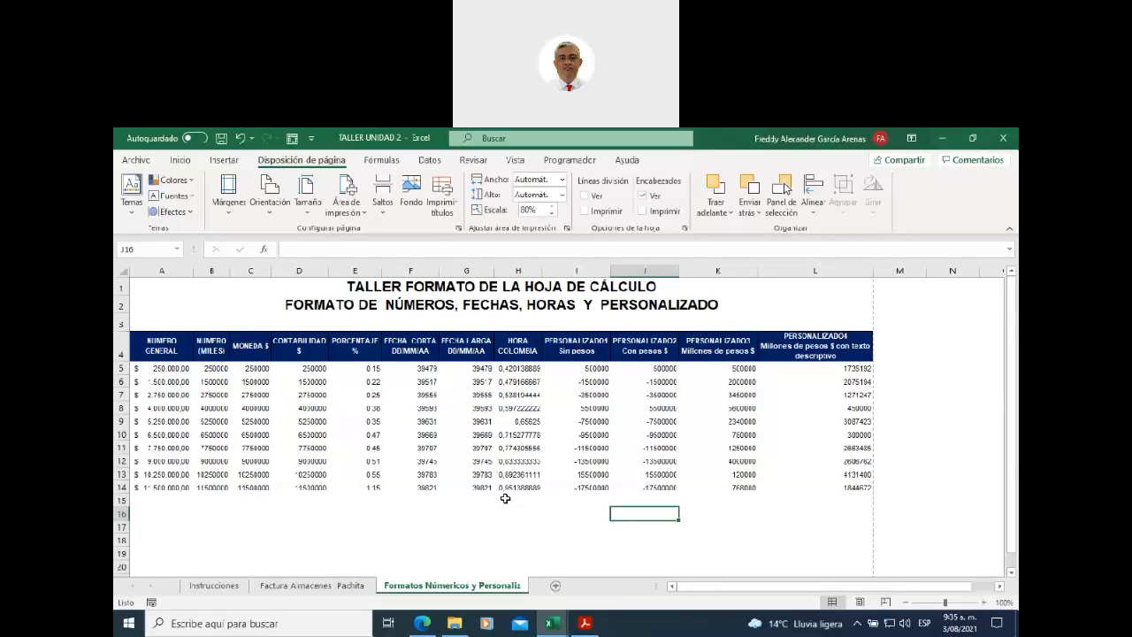
click(306, 208)
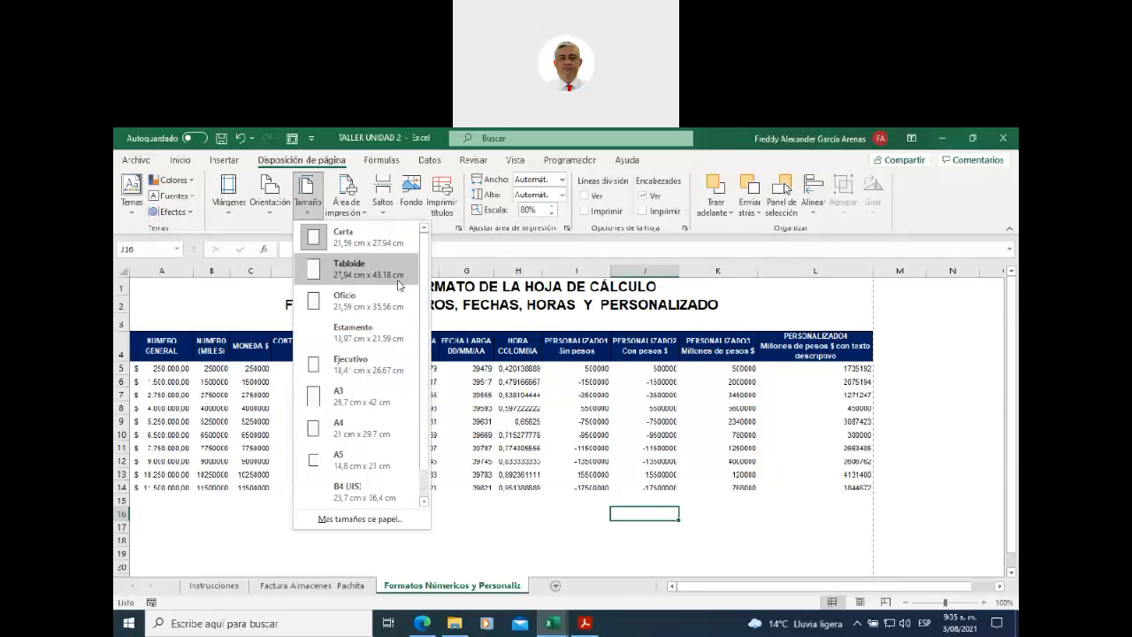
click(485, 541)
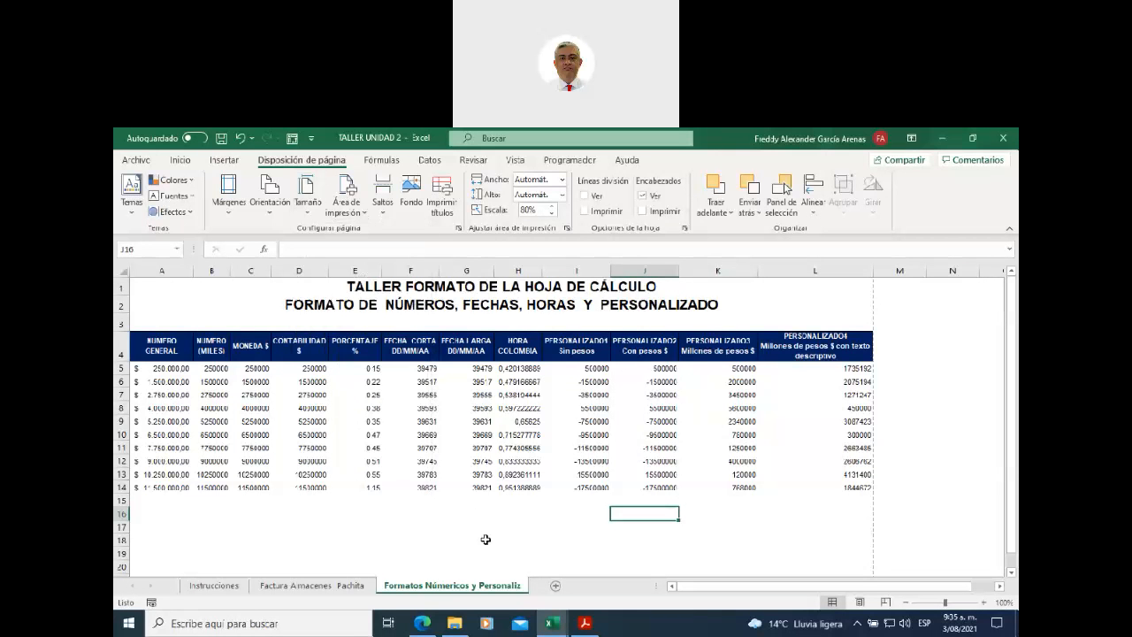
click(1006, 215)
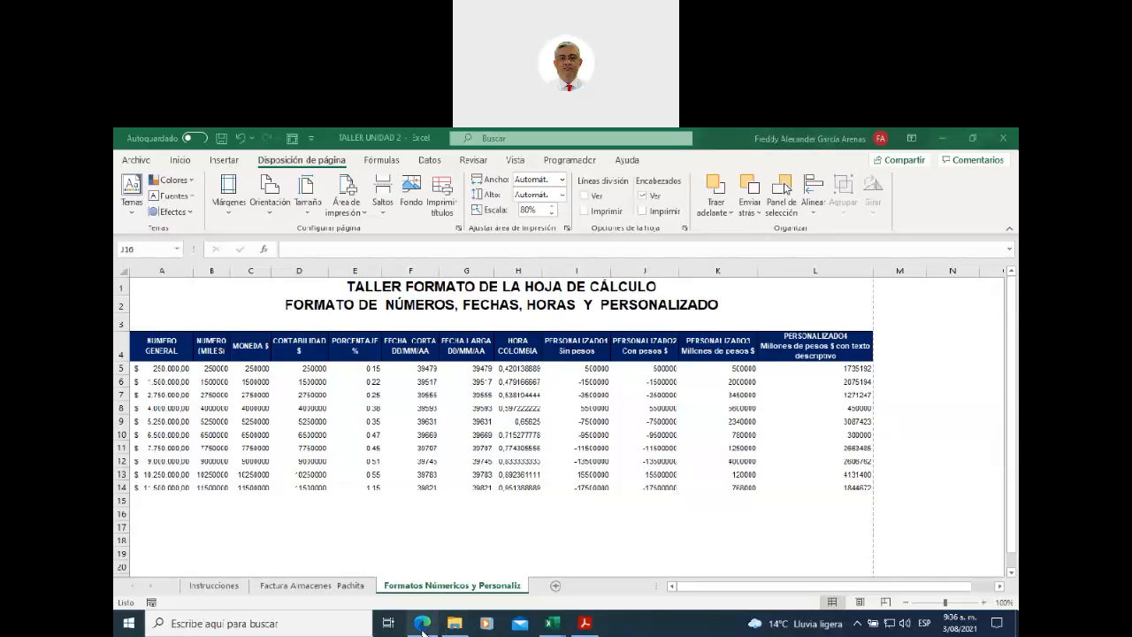
- Bring the Brightspace course forward and go to Unidad 1's Apropiación de saberes module
mouse_move(422, 624)
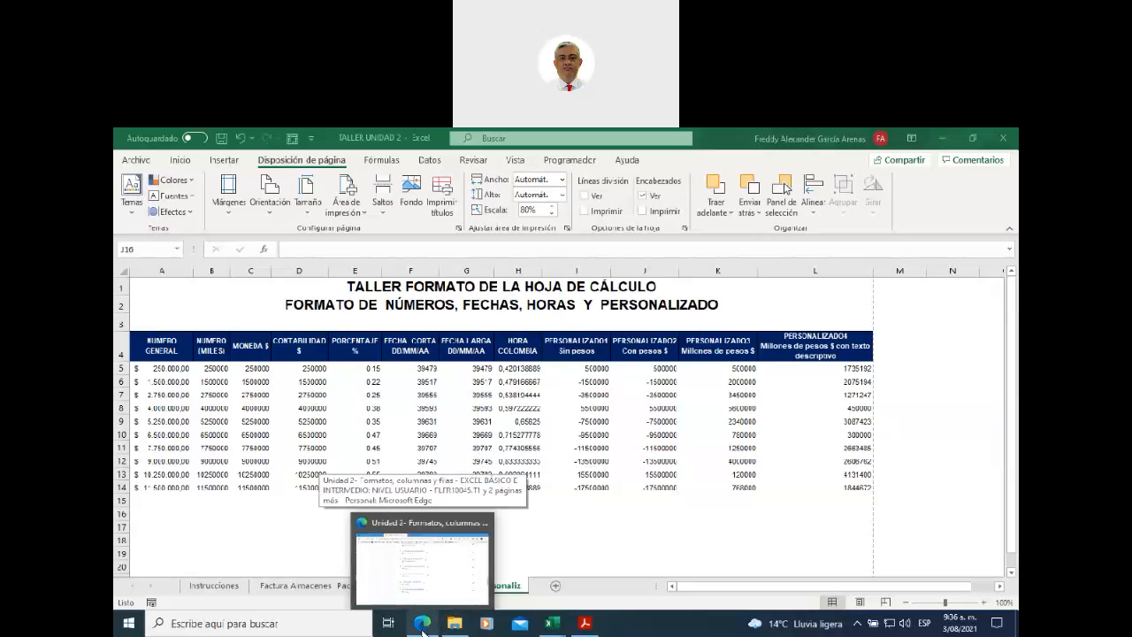
click(423, 623)
scroll(531, 417, up, 5)
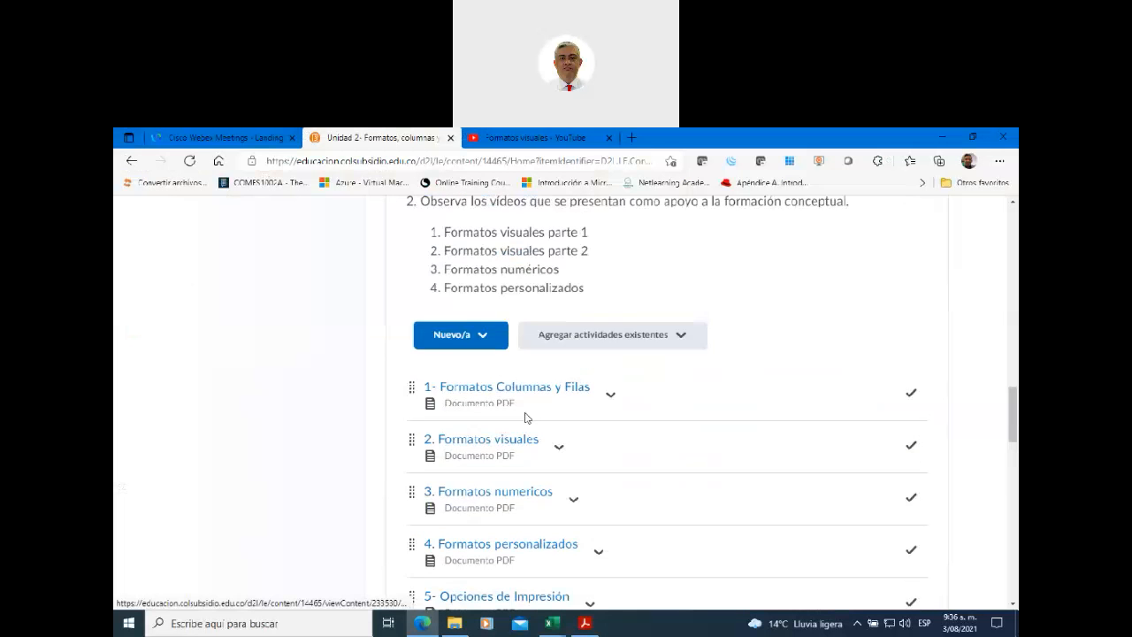
scroll(527, 419, up, 10)
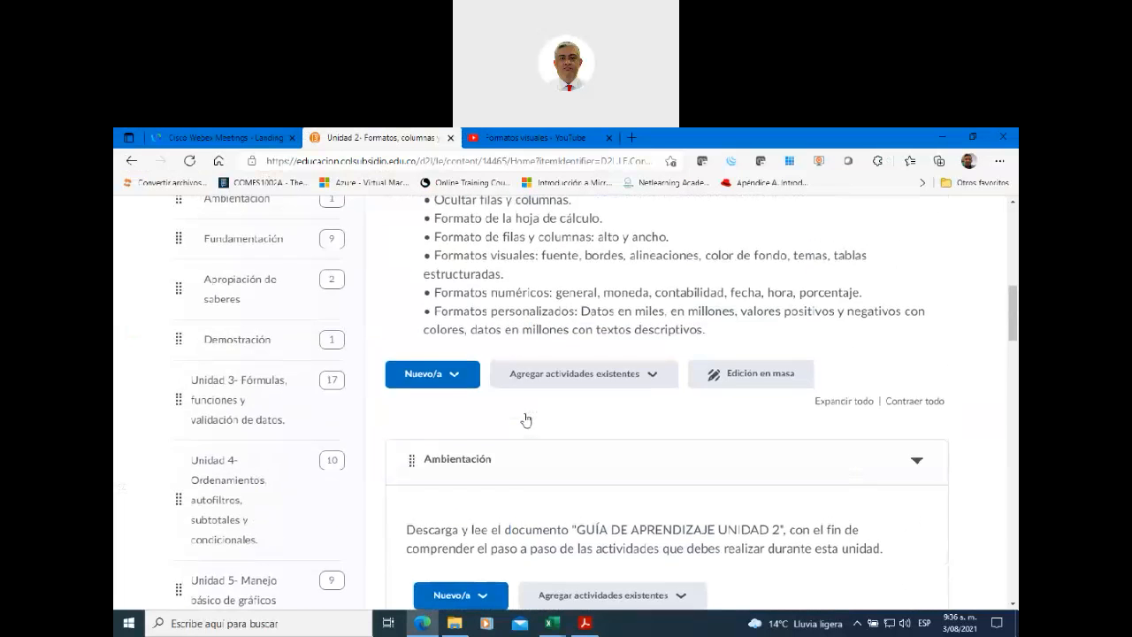
scroll(265, 329, up, 3)
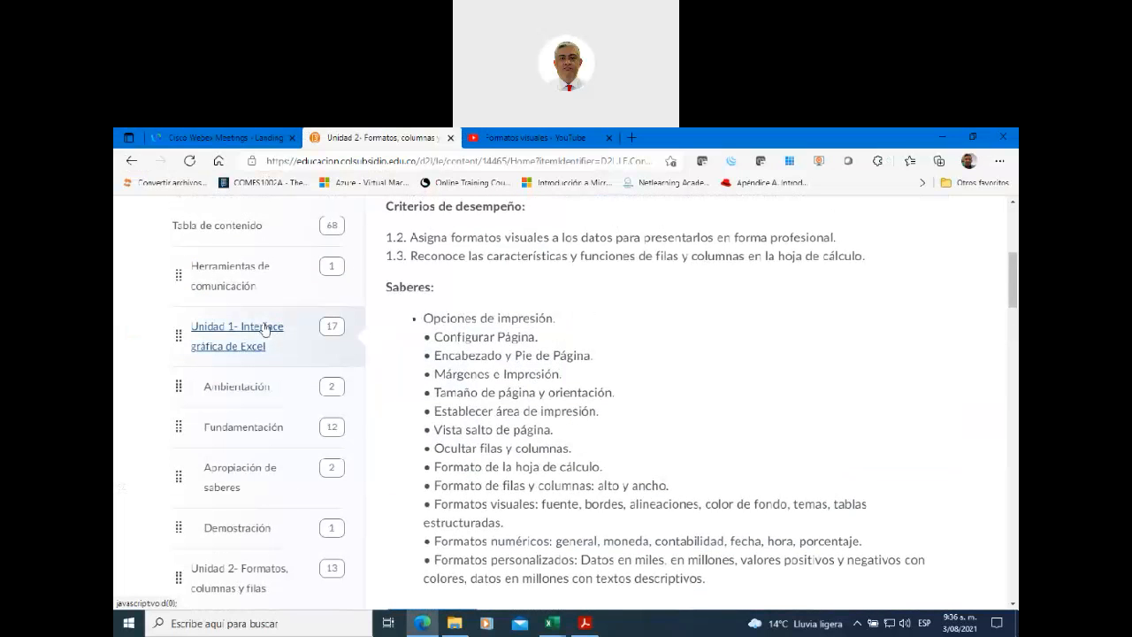
click(264, 330)
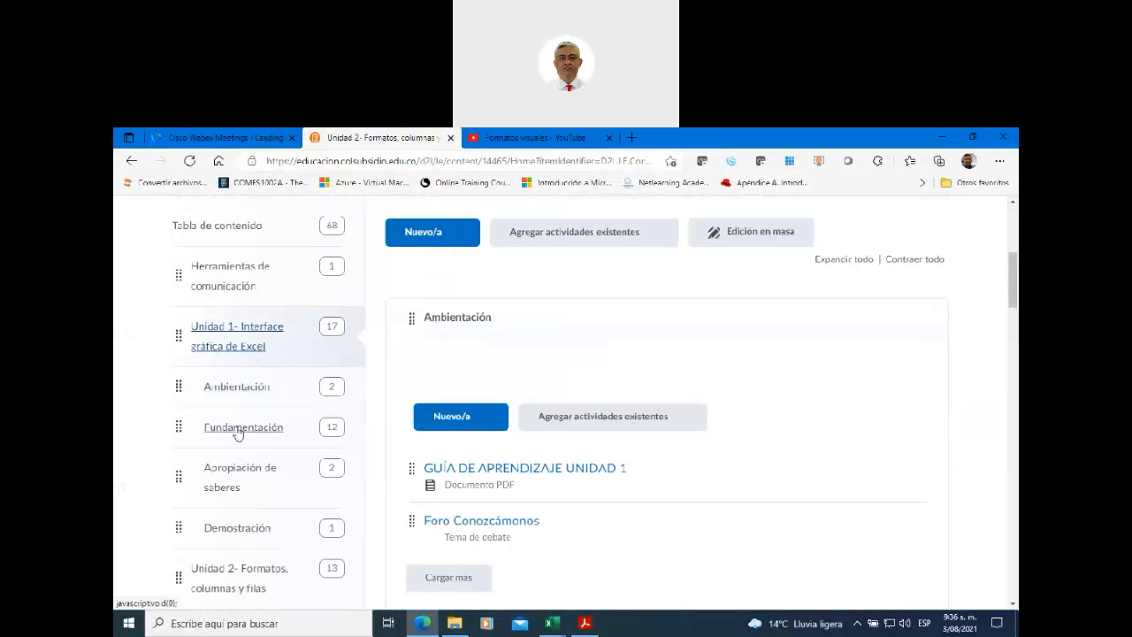
click(239, 473)
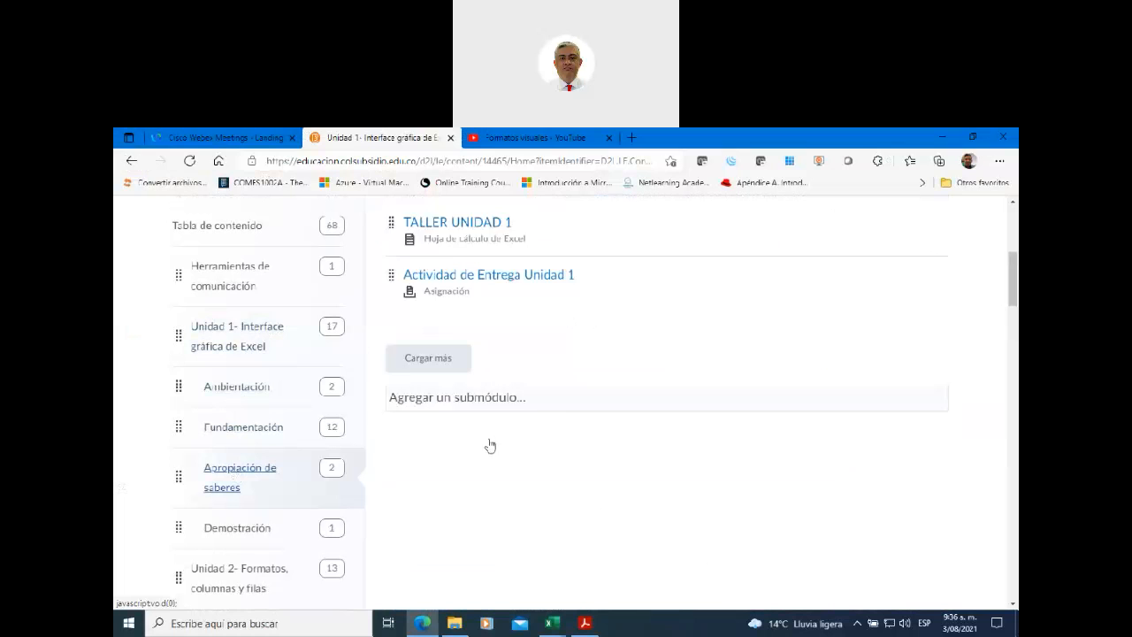
- View the Actividad de Entrega Unidad 1 assignment, then return to the Apropiación de saberes module
click(496, 362)
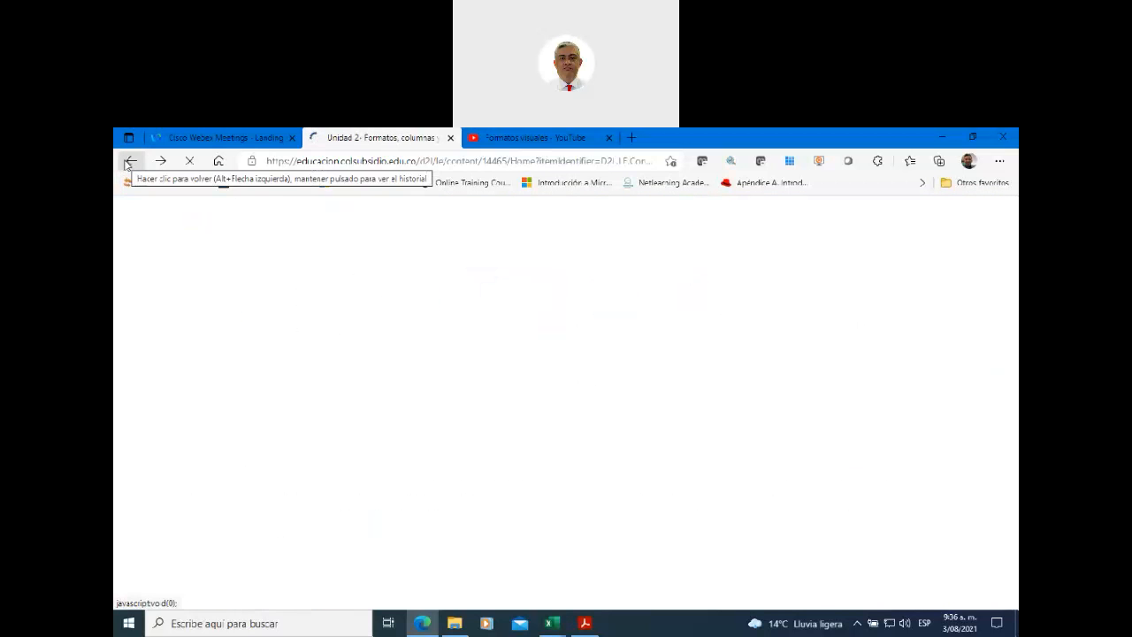
scroll(460, 363, down, 2)
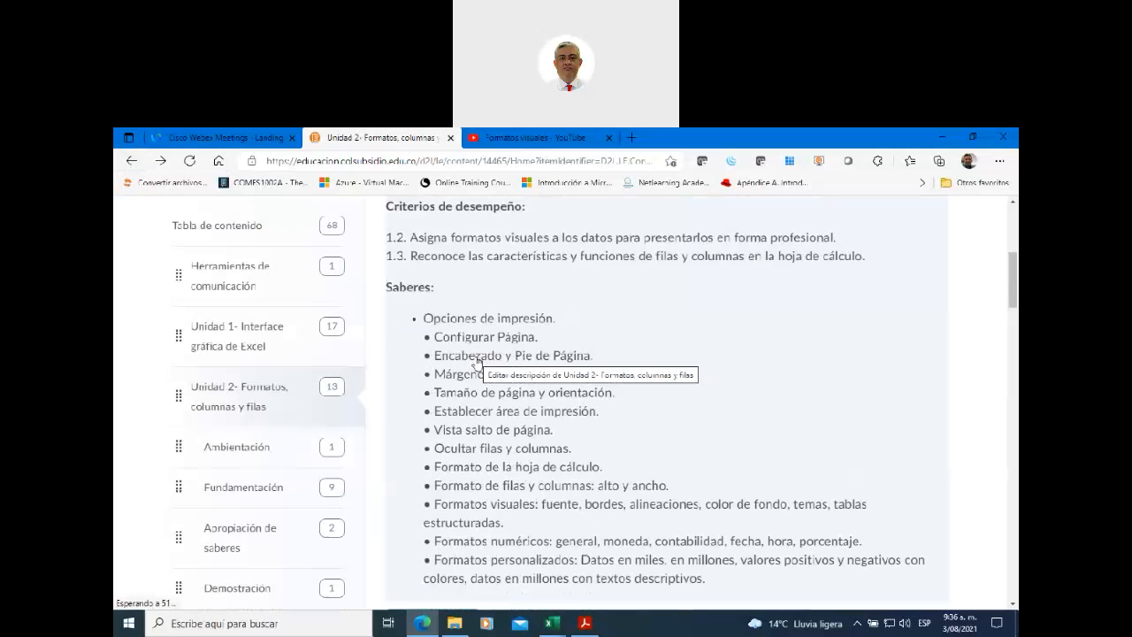
click(262, 340)
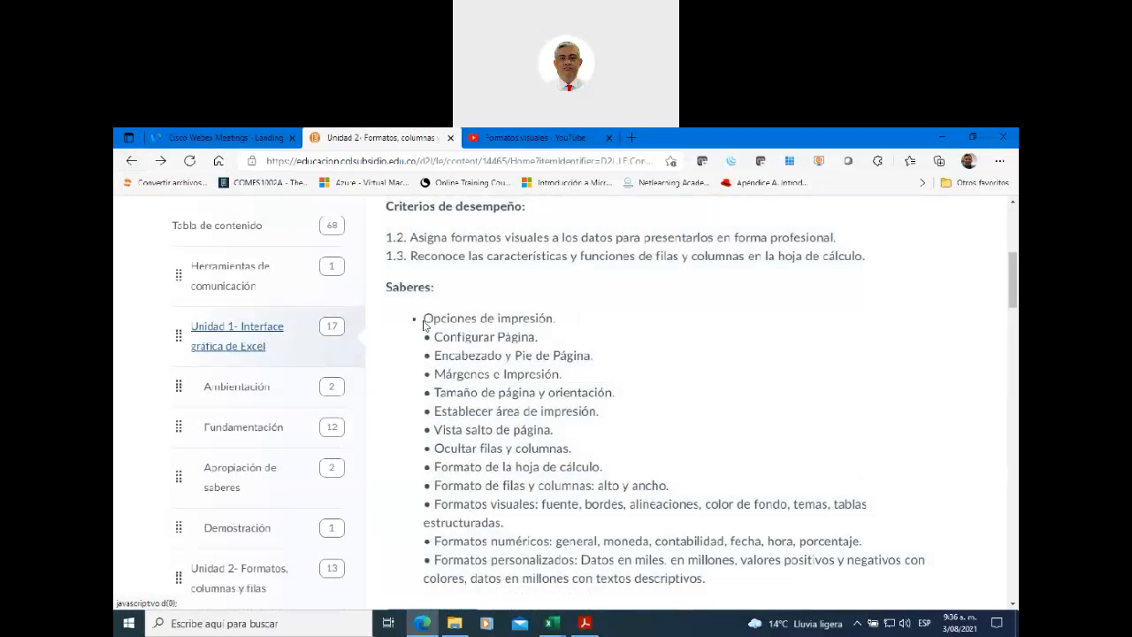
scroll(535, 393, down, 8)
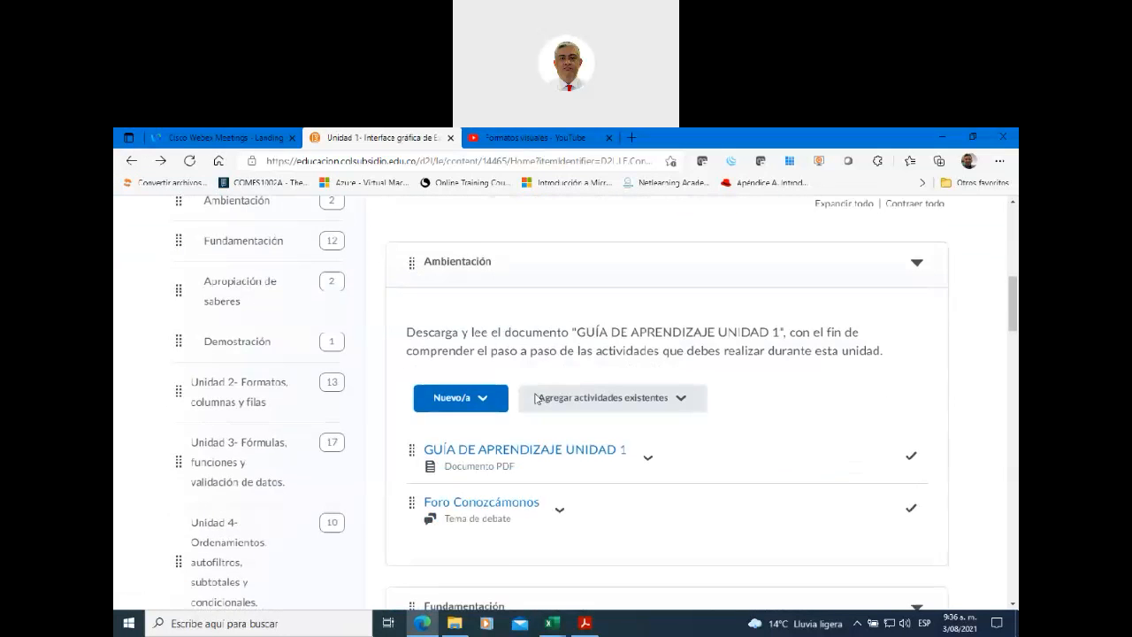
scroll(536, 400, down, 4)
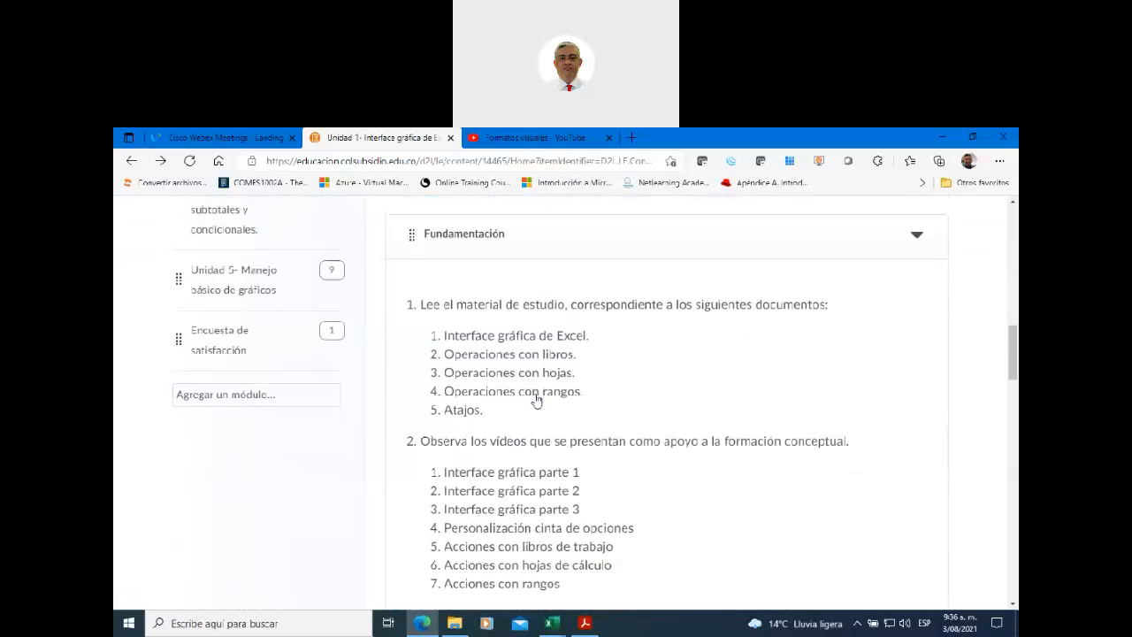
scroll(536, 399, down, 5)
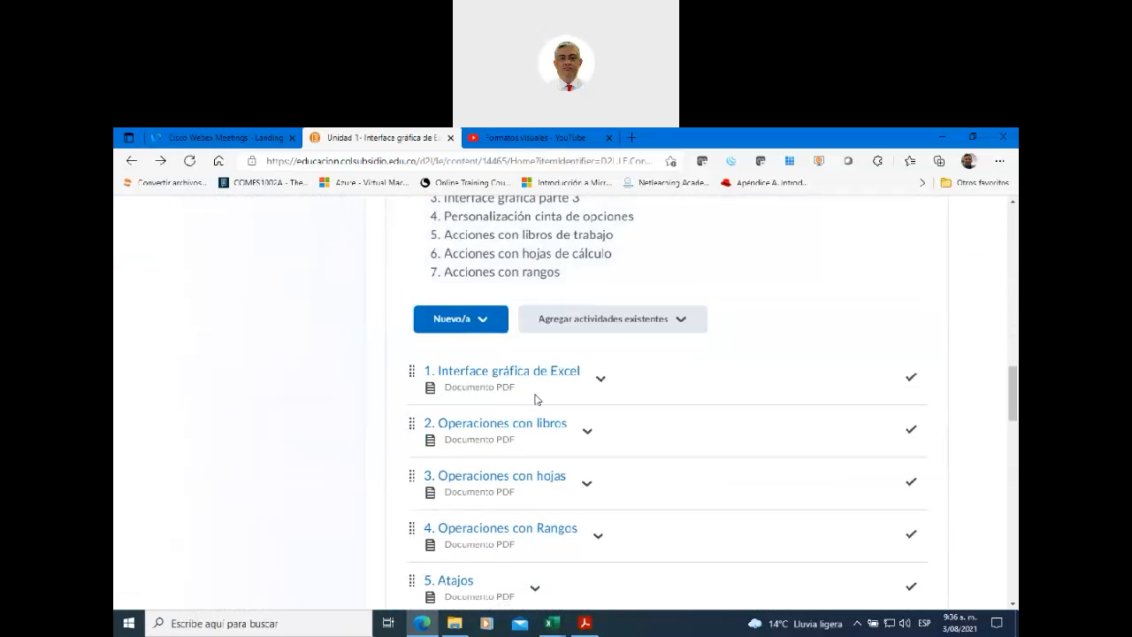
scroll(536, 400, up, 10)
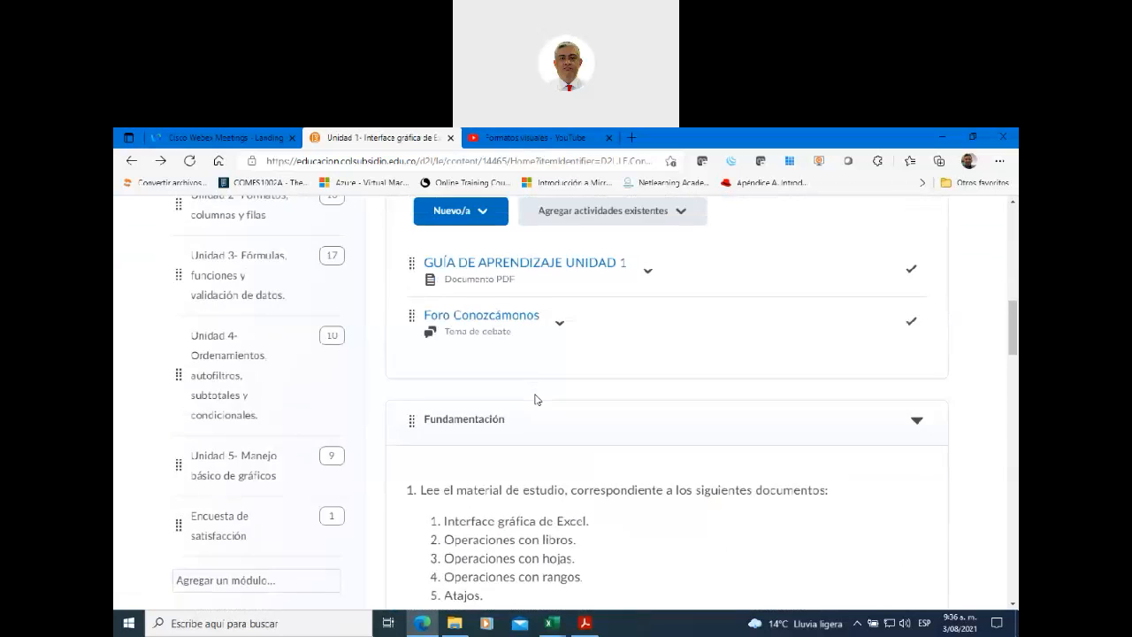
scroll(288, 316, up, 1)
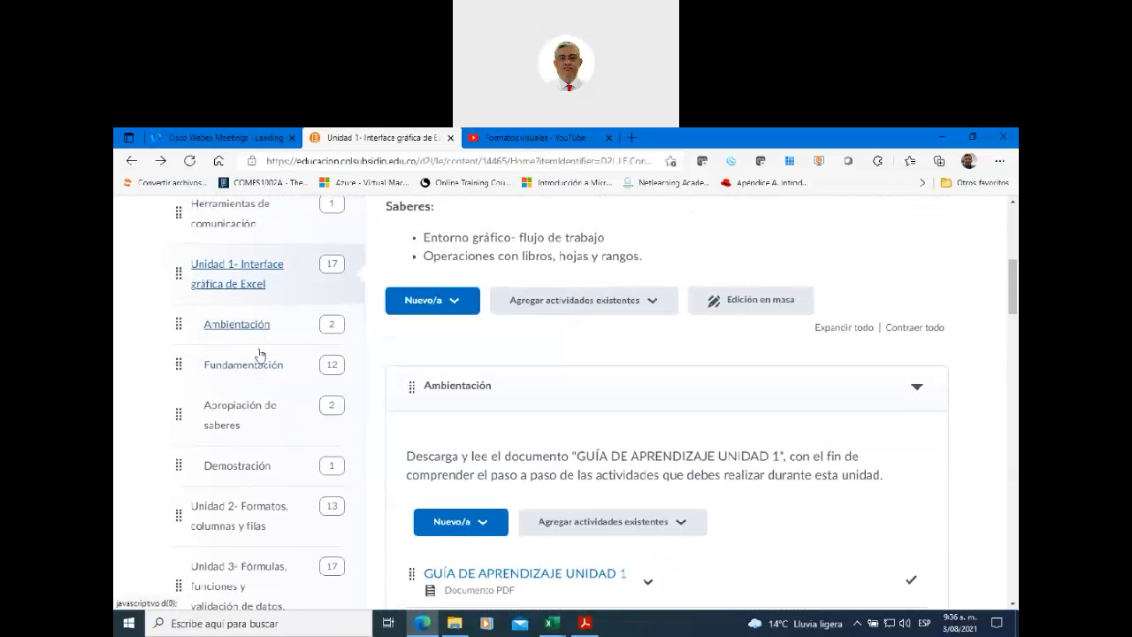
click(239, 409)
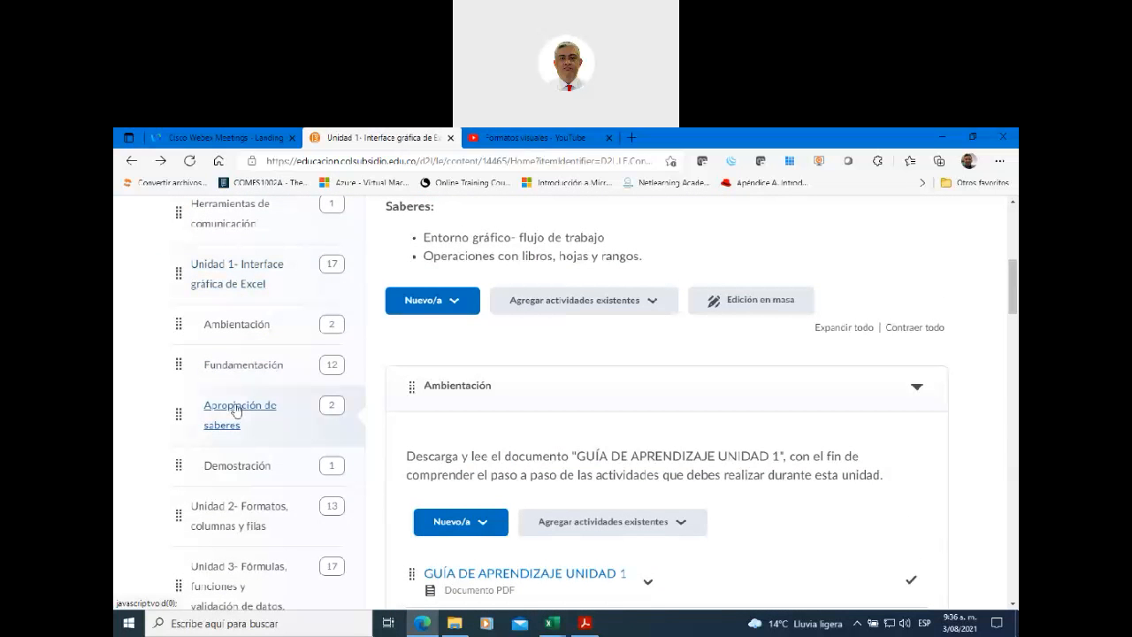
scroll(504, 378, up, 1)
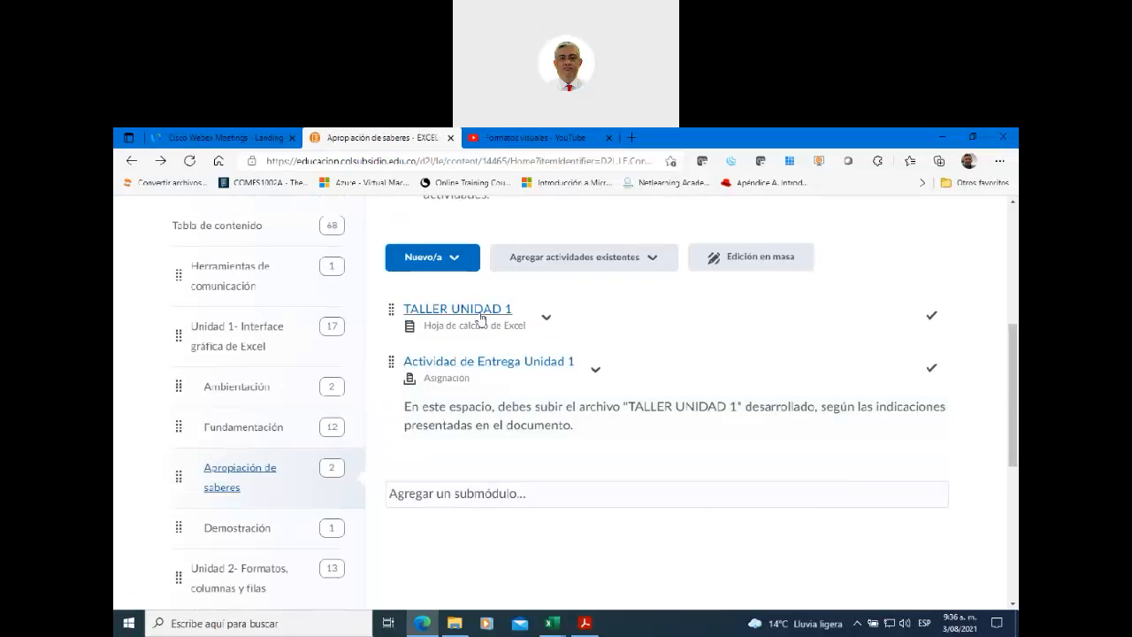
- Download TALLER UNIDAD 1.xlsx from its course item and open it from the downloads list
click(477, 311)
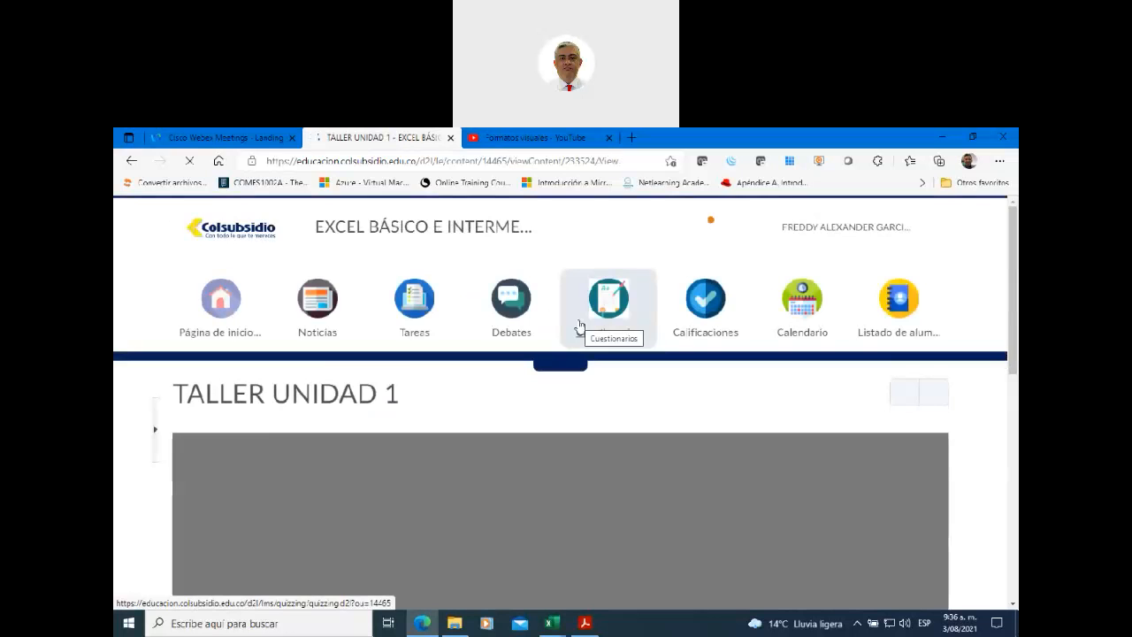
scroll(501, 398, down, 3)
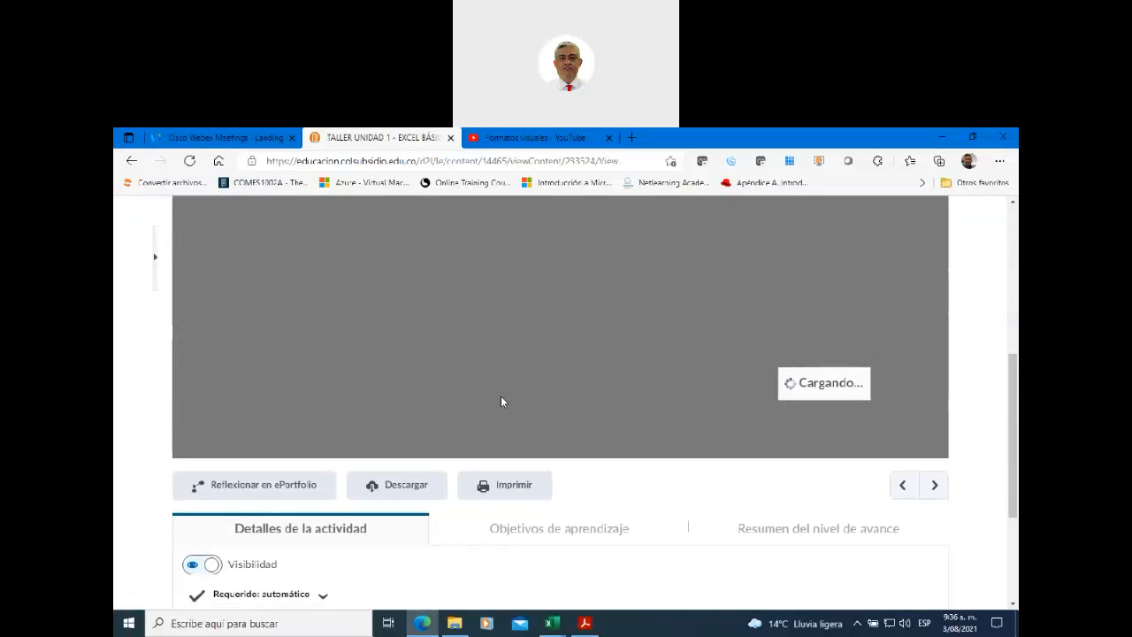
click(389, 488)
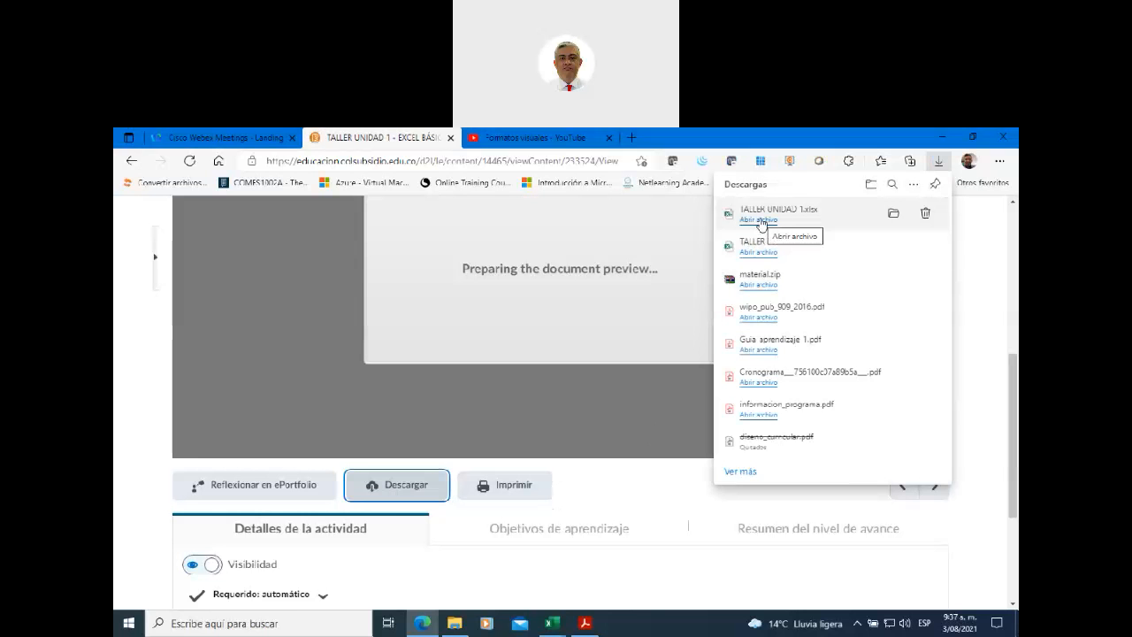
click(758, 220)
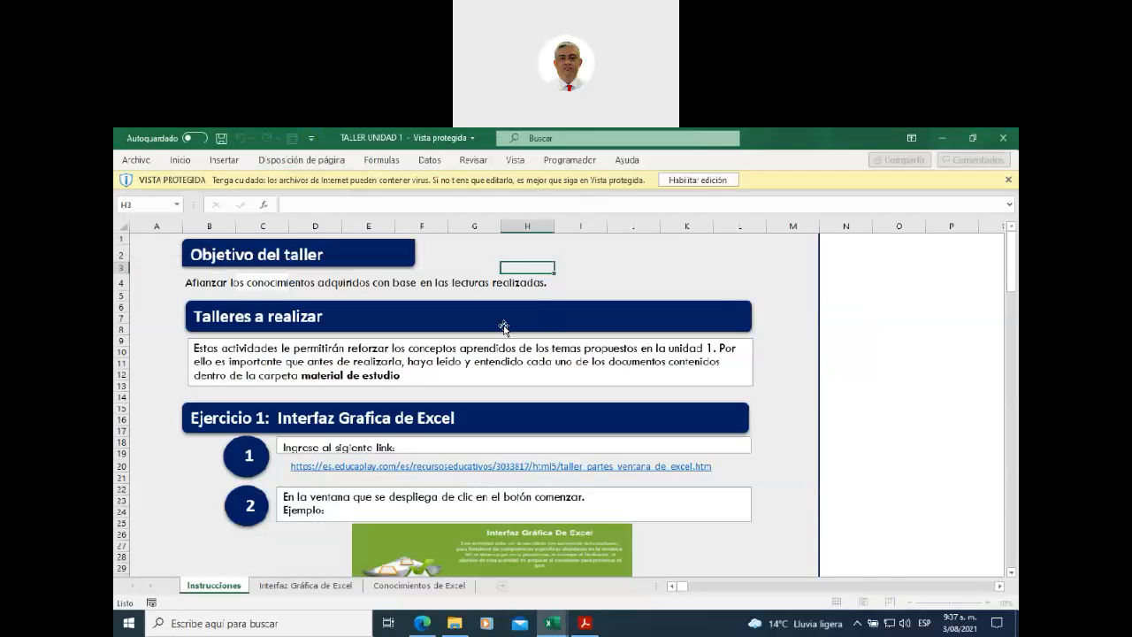
- Read through the Instrucciones sheet's Ejercicio 2 quiz steps, then scroll back up to step 2
scroll(453, 366, down, 2)
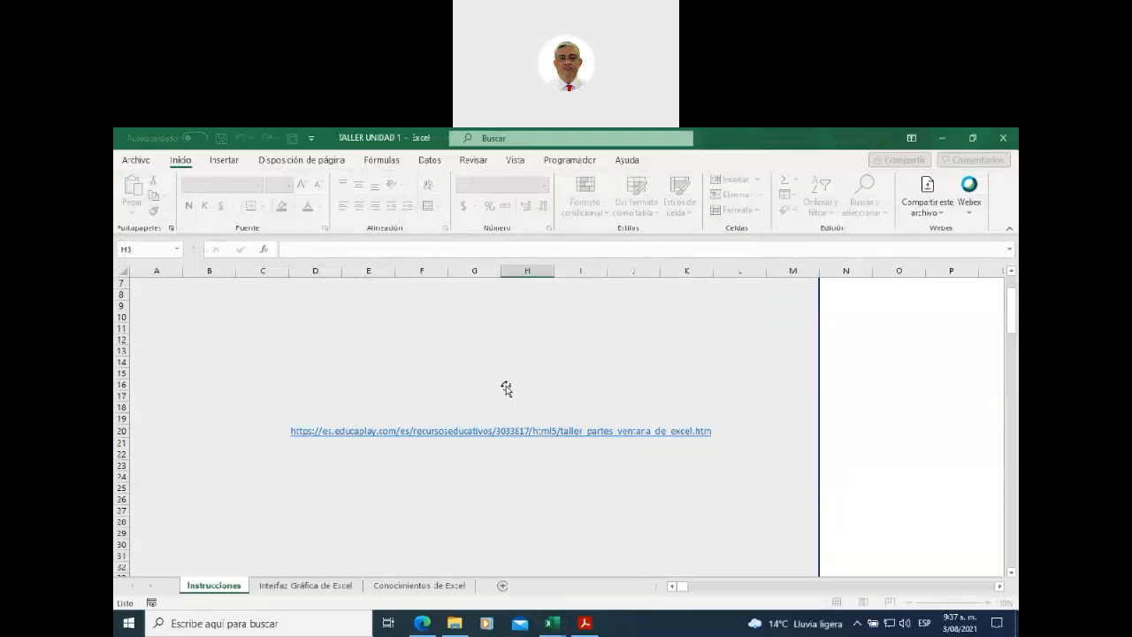
scroll(506, 389, down, 5)
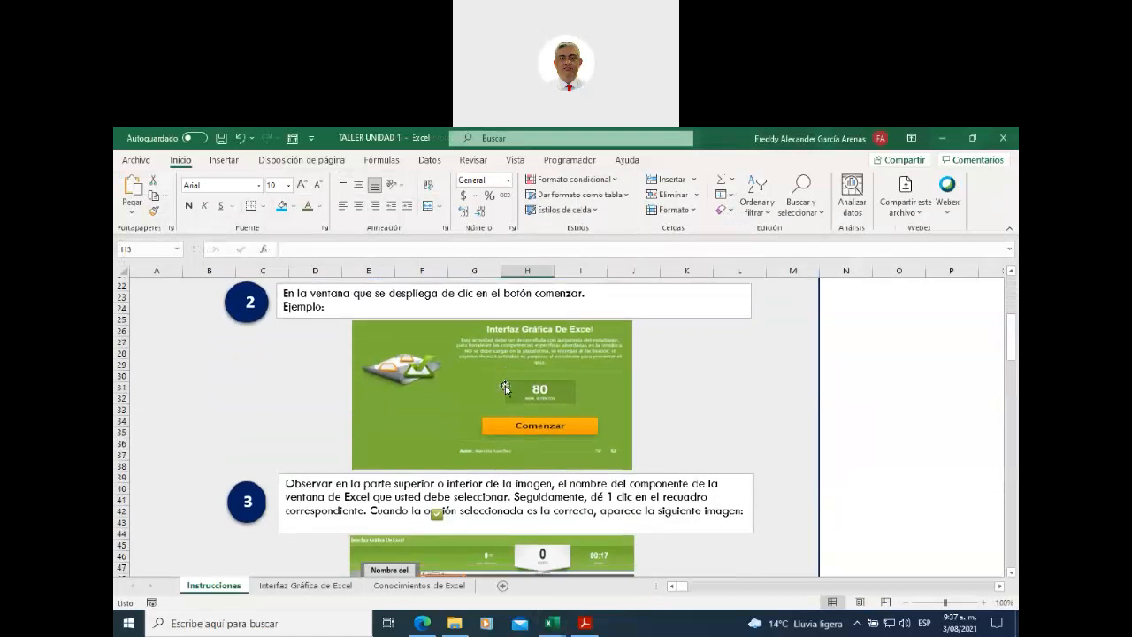
scroll(504, 387, down, 3)
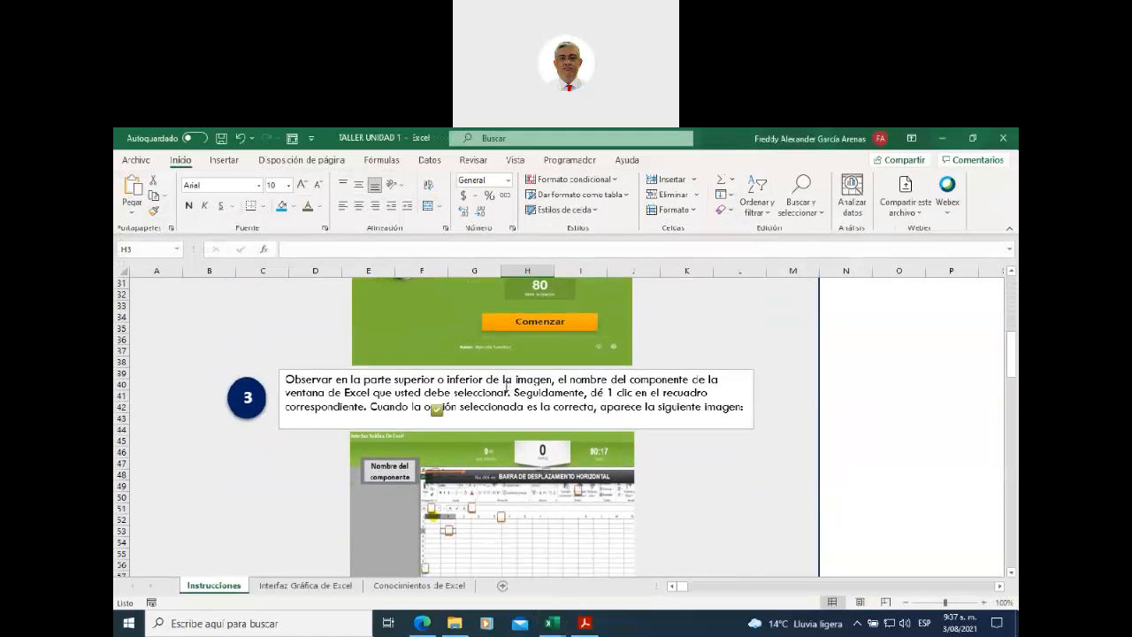
scroll(505, 386, down, 6)
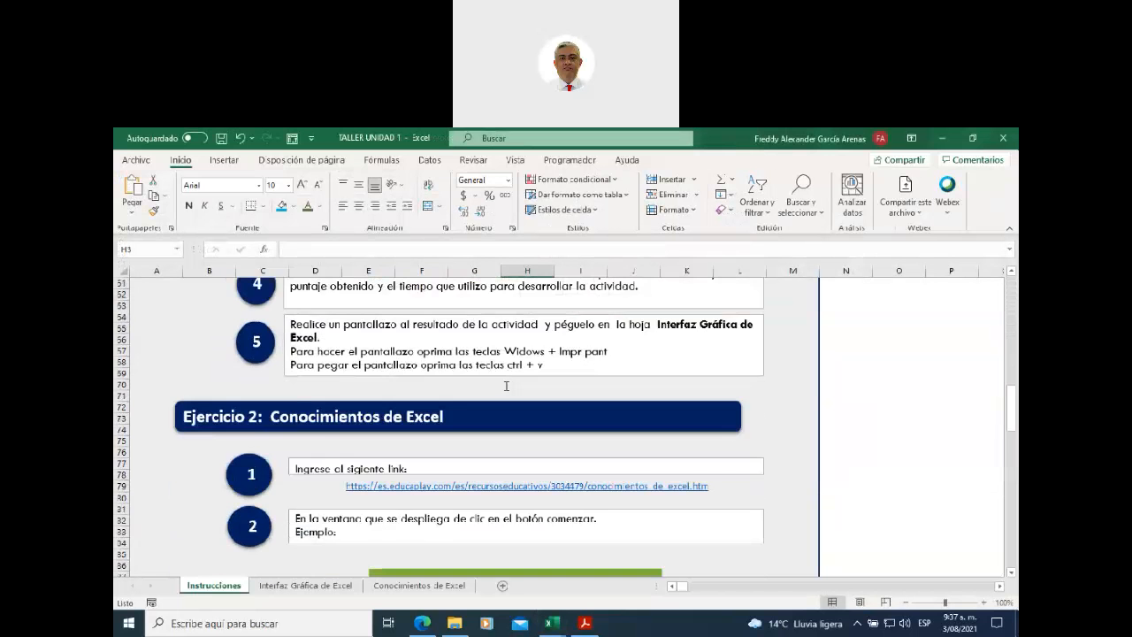
scroll(506, 386, down, 8)
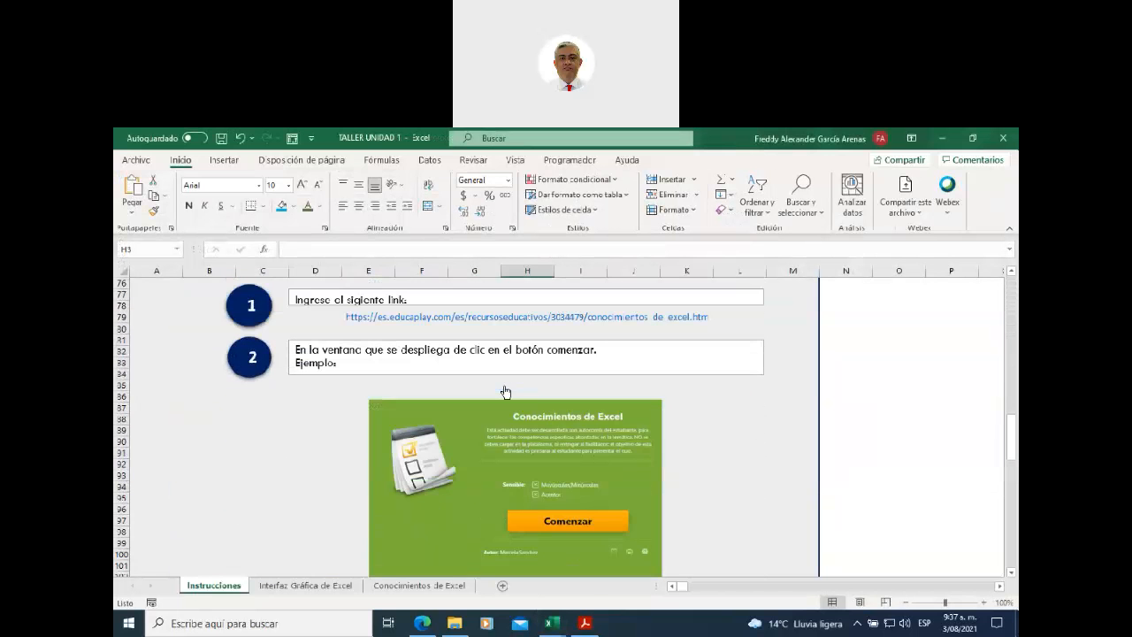
scroll(341, 421, down, 2)
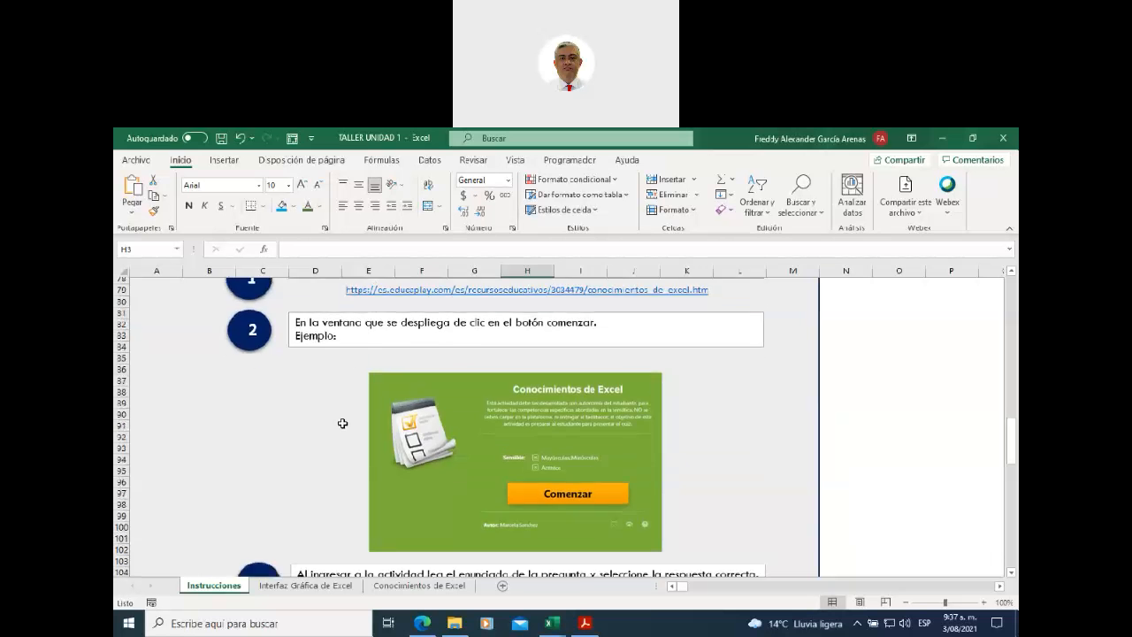
scroll(342, 424, down, 9)
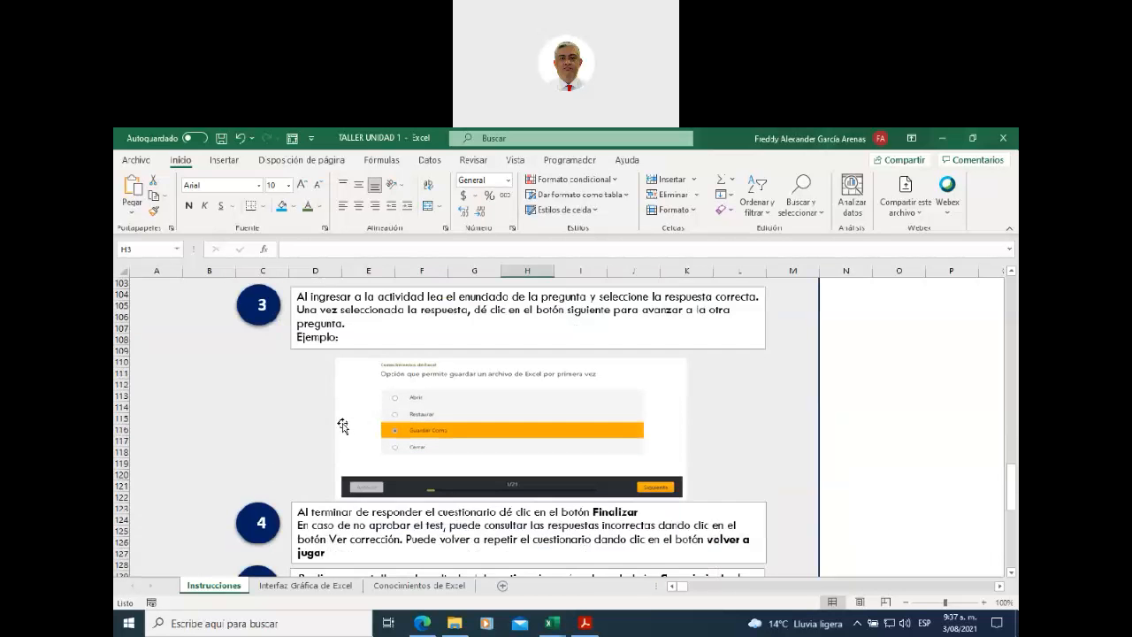
scroll(343, 424, down, 3)
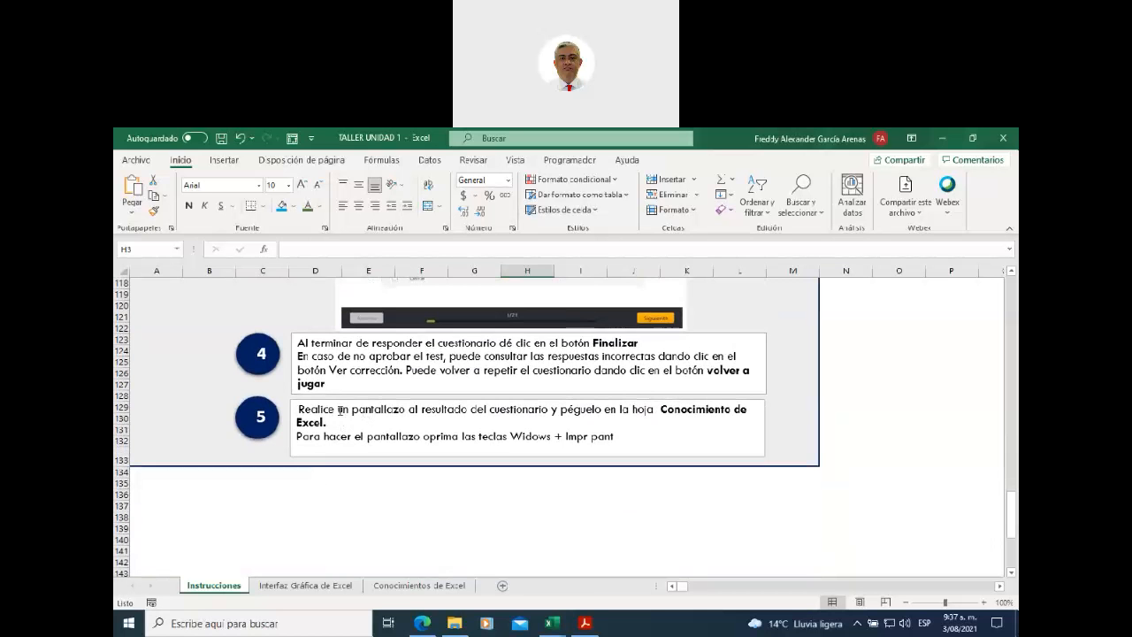
scroll(340, 410, up, 1)
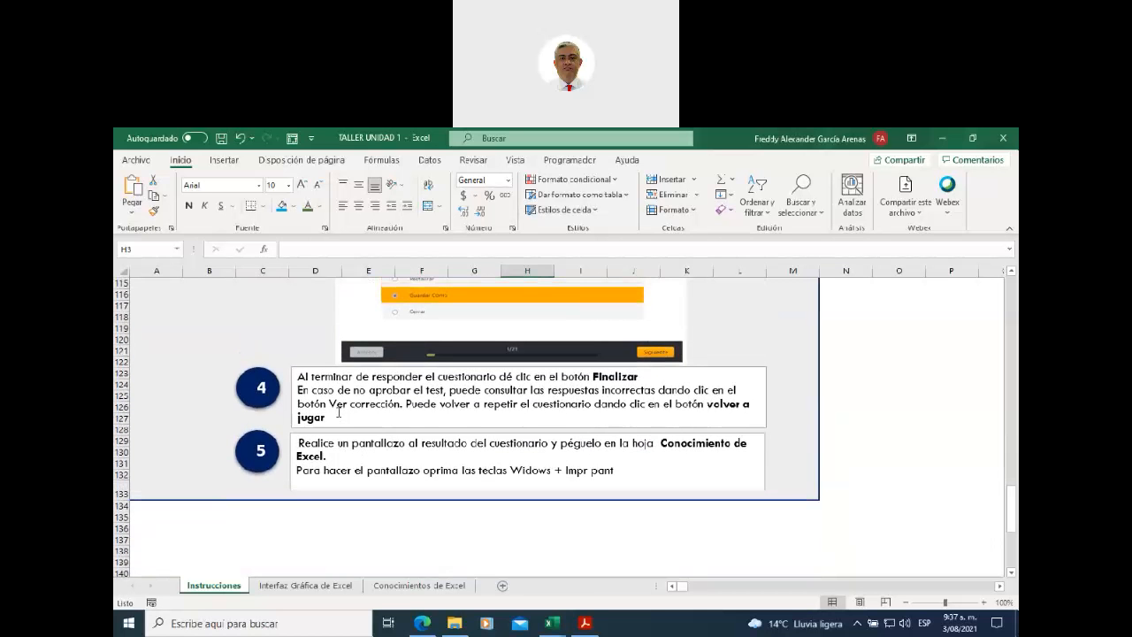
scroll(336, 417, up, 3)
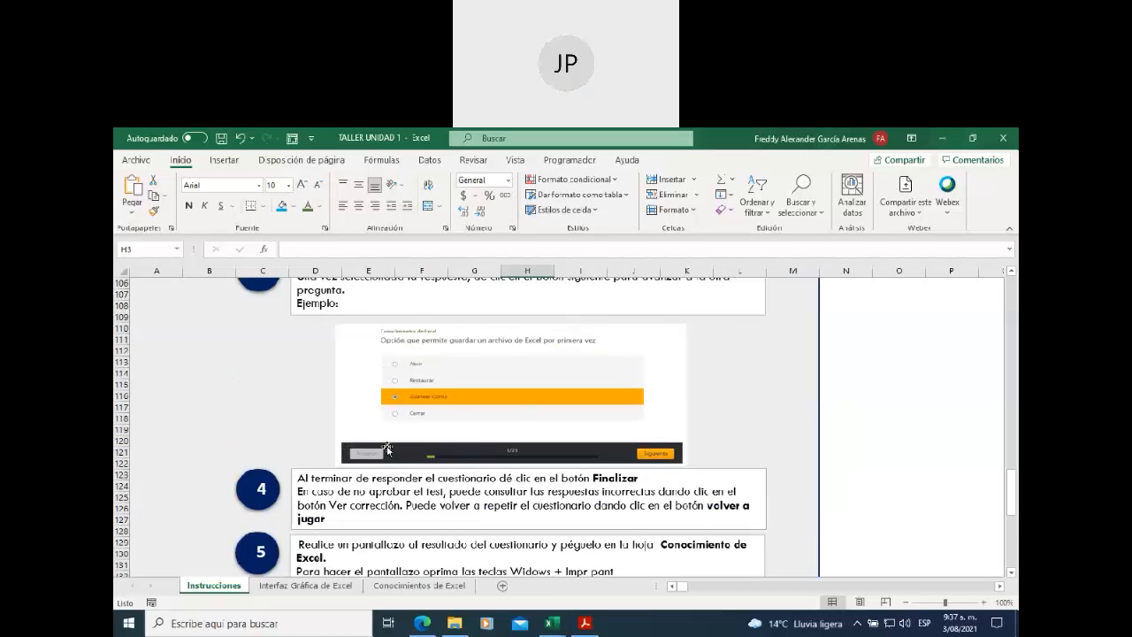
scroll(387, 446, up, 2)
scroll(387, 447, up, 1)
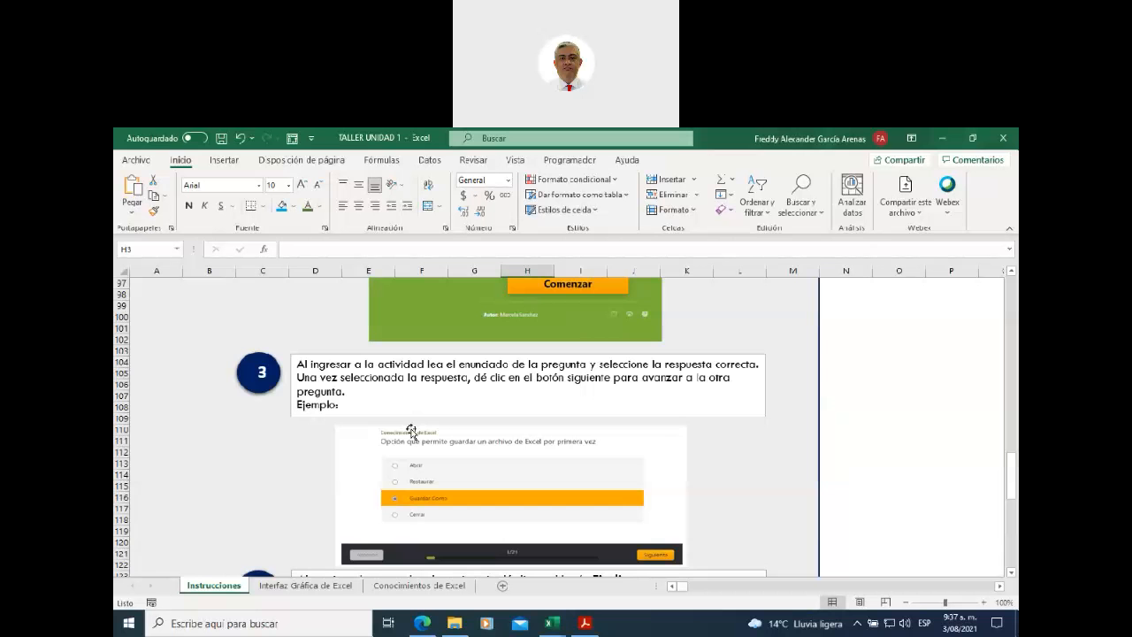
scroll(411, 431, up, 6)
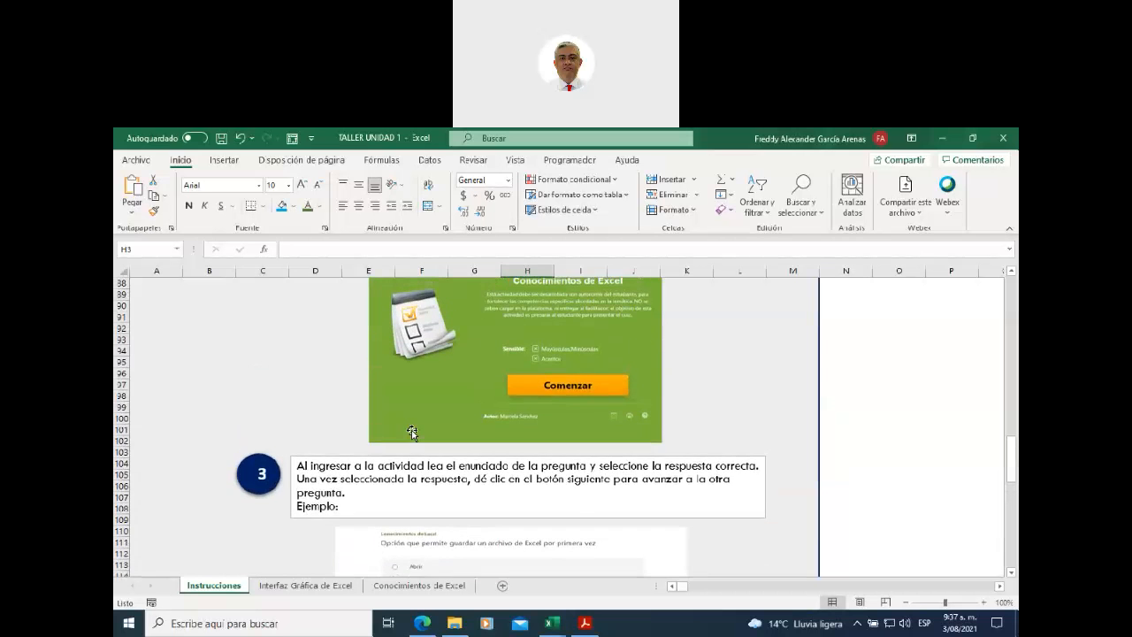
scroll(288, 524, up, 1)
scroll(288, 525, down, 1)
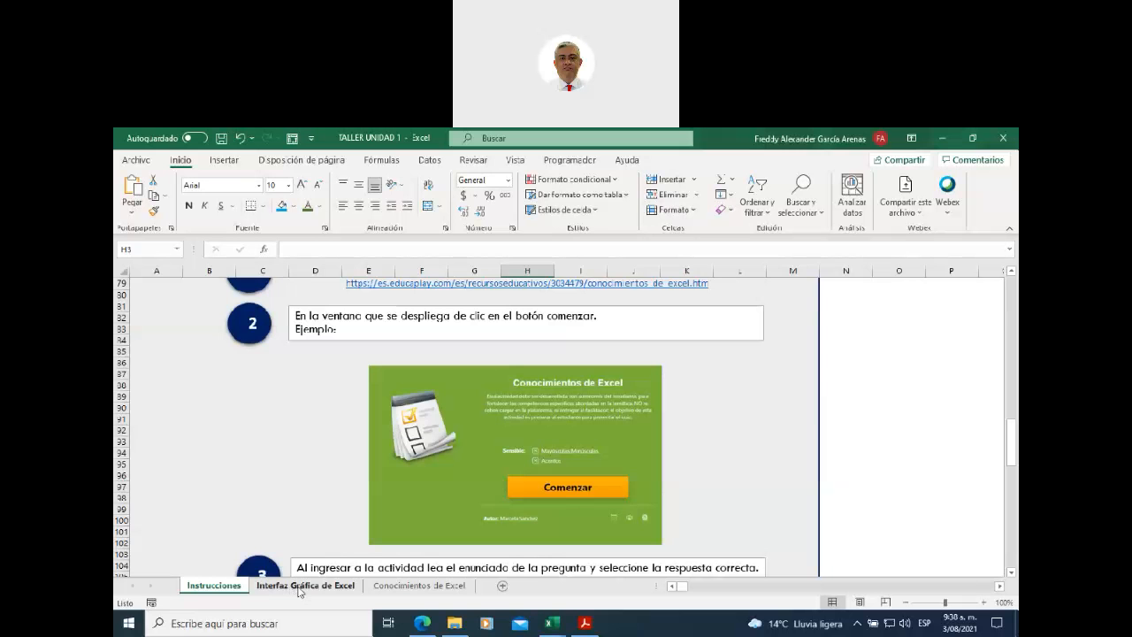
click(299, 588)
scroll(422, 449, up, 3)
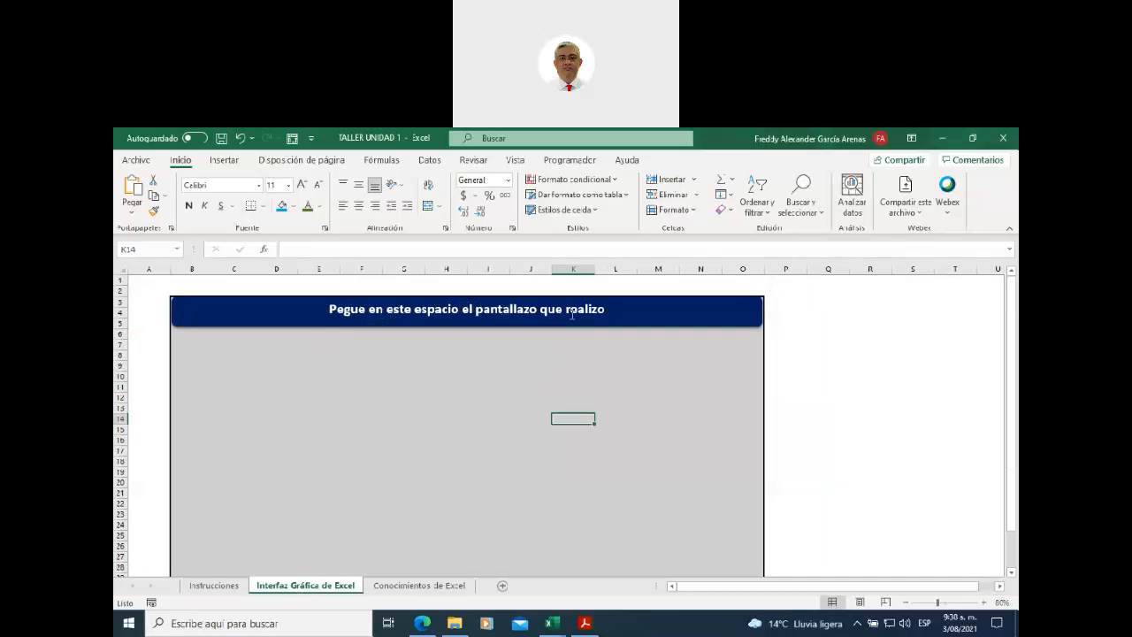
click(411, 586)
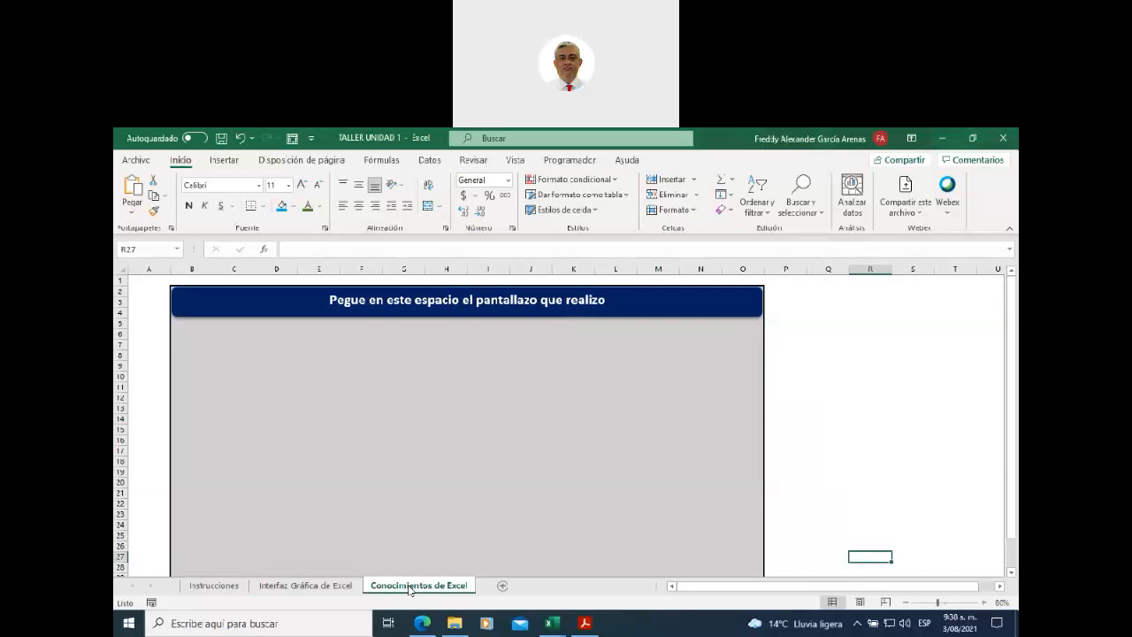
click(214, 585)
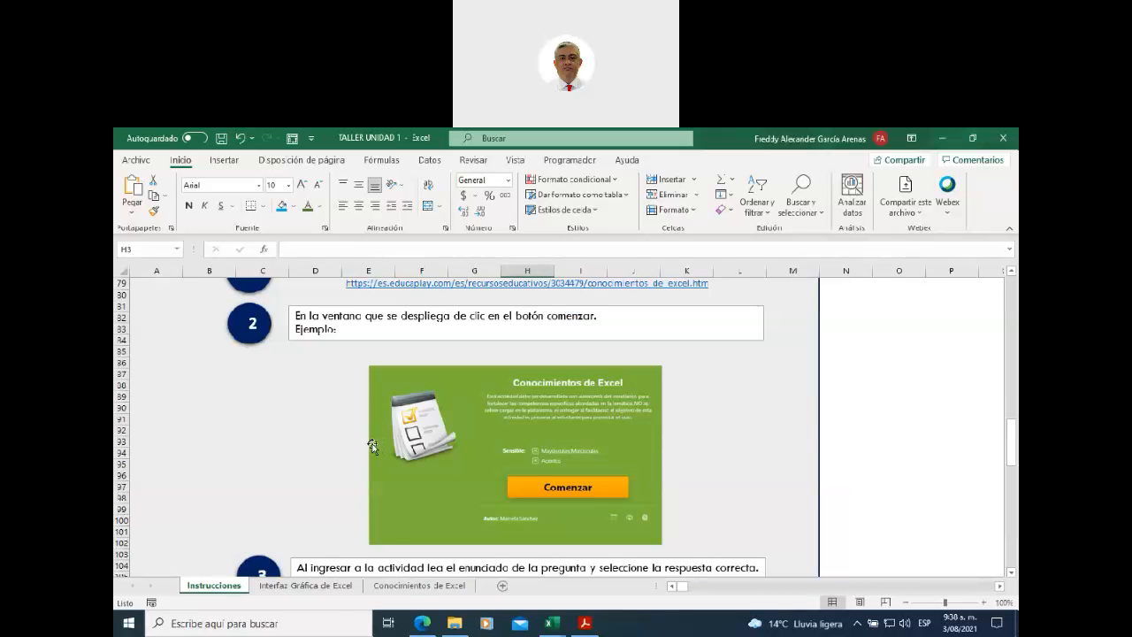
scroll(360, 450, up, 3)
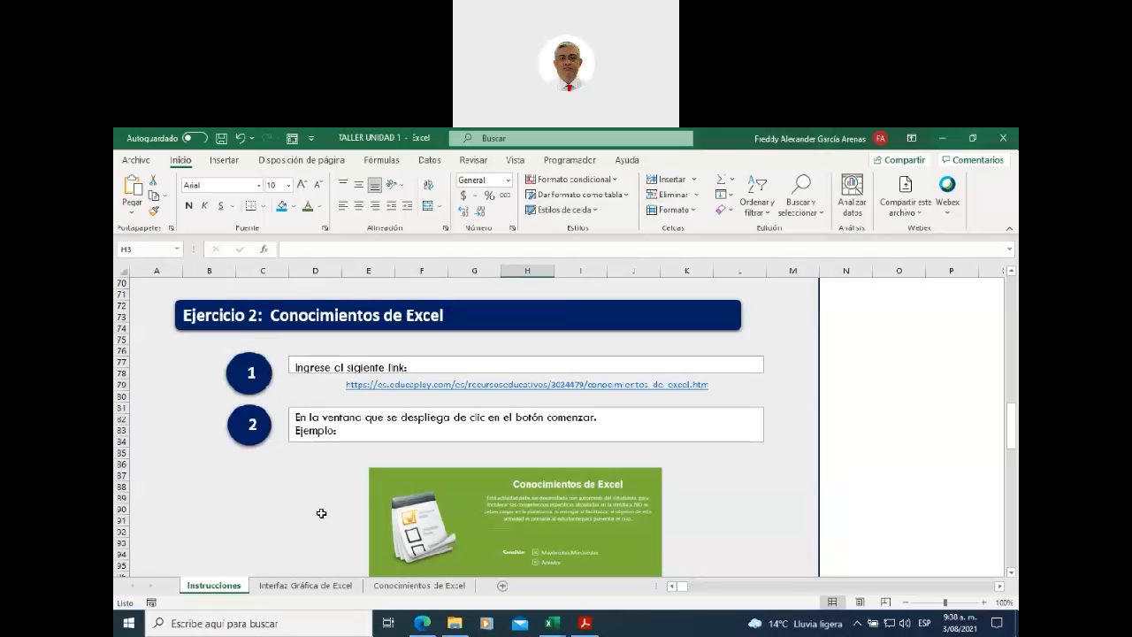
- Review the Almacenes Pachita invoice PDF's 12-product table with quantities and unit prices
click(585, 626)
scroll(543, 504, up, 10)
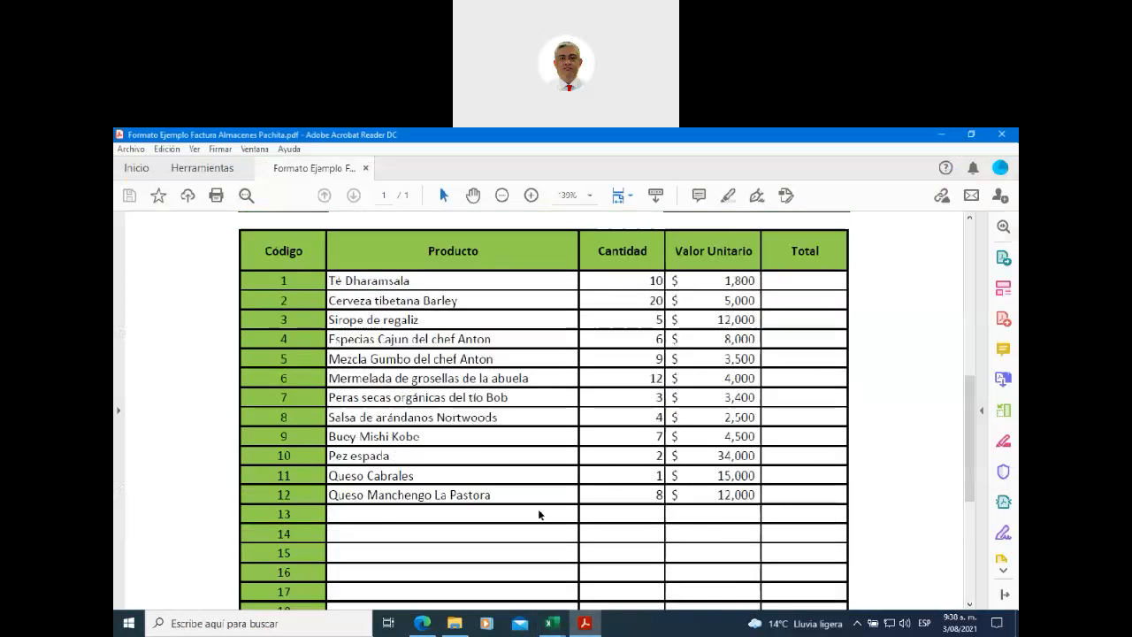
scroll(540, 515, up, 2)
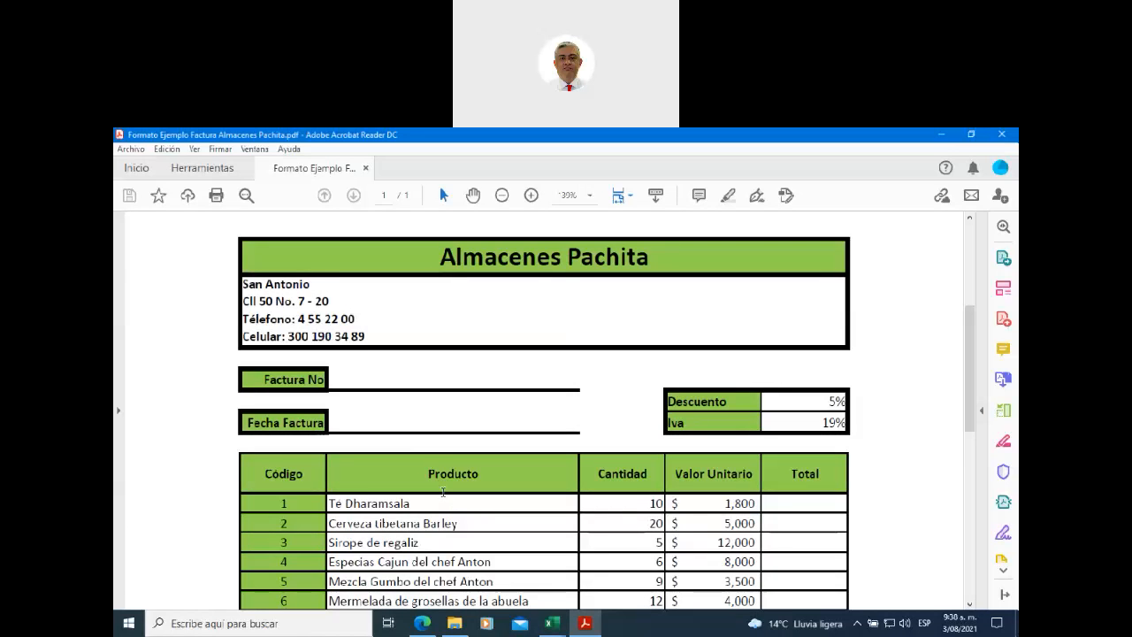
scroll(451, 363, down, 3)
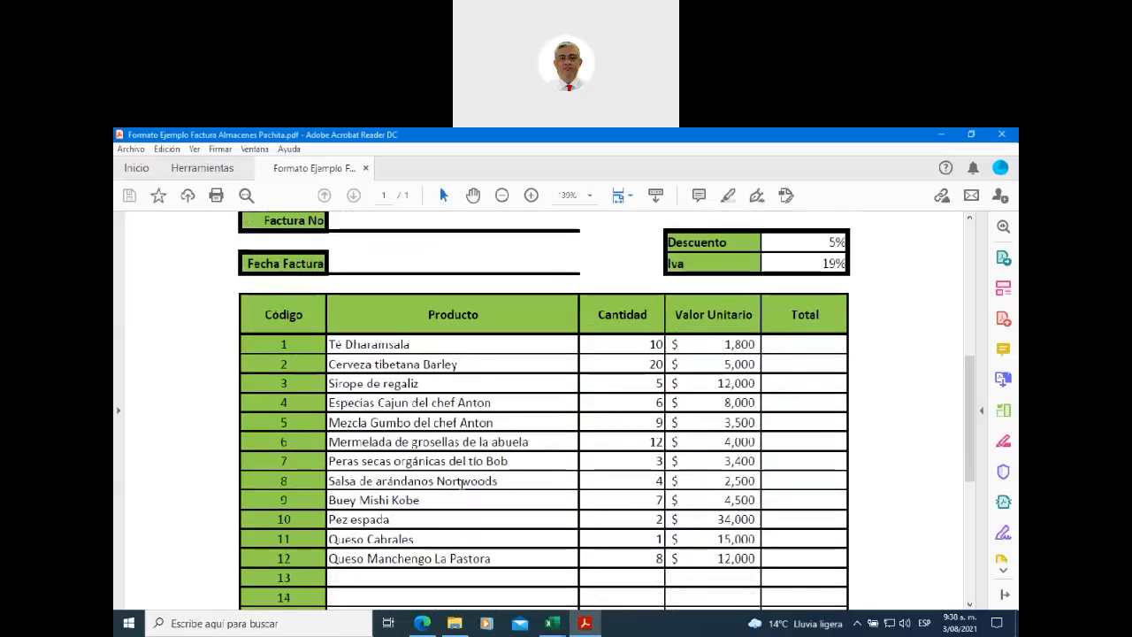
scroll(461, 480, down, 1)
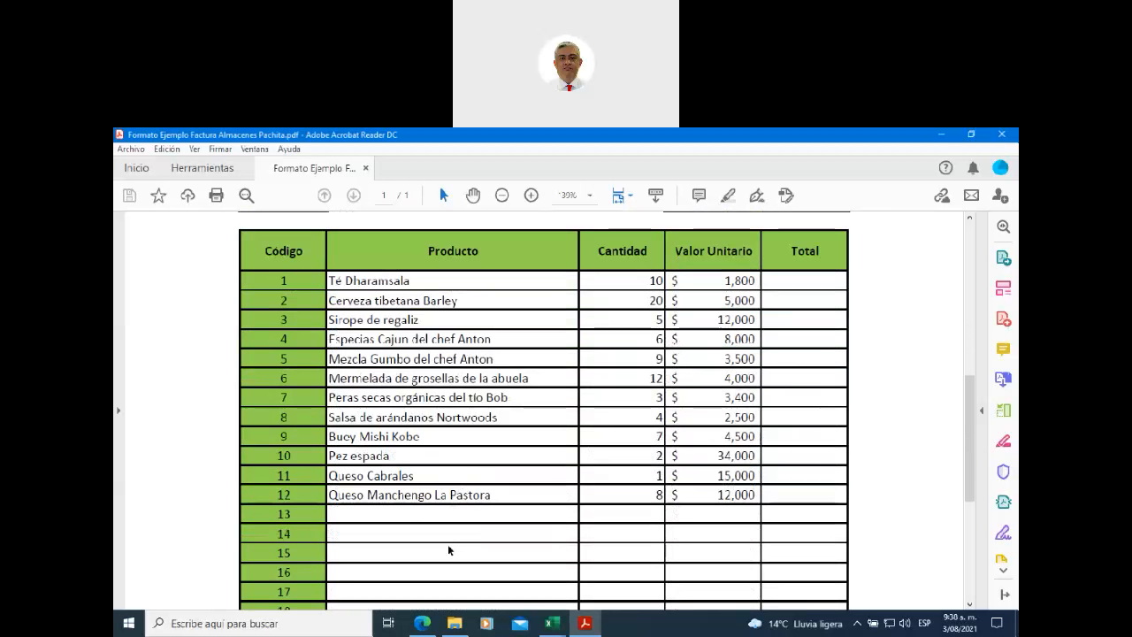
- Return to the Brightspace course and scroll to the TALLER UNIDAD 1 and Actividad de Entrega Unidad 1 items
click(421, 623)
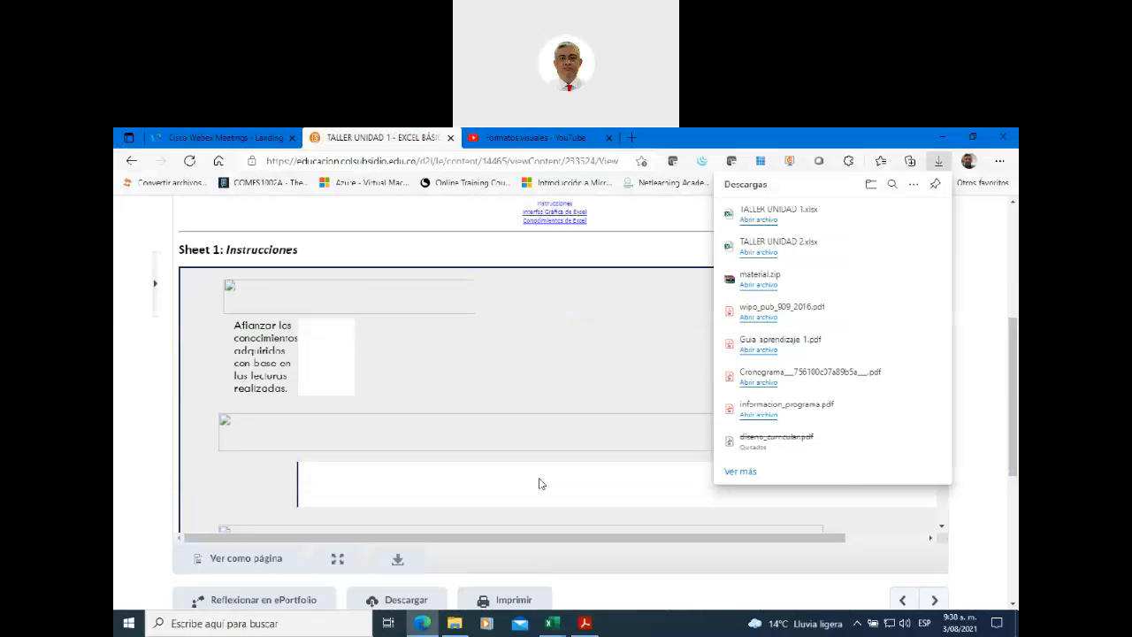
scroll(546, 460, up, 2)
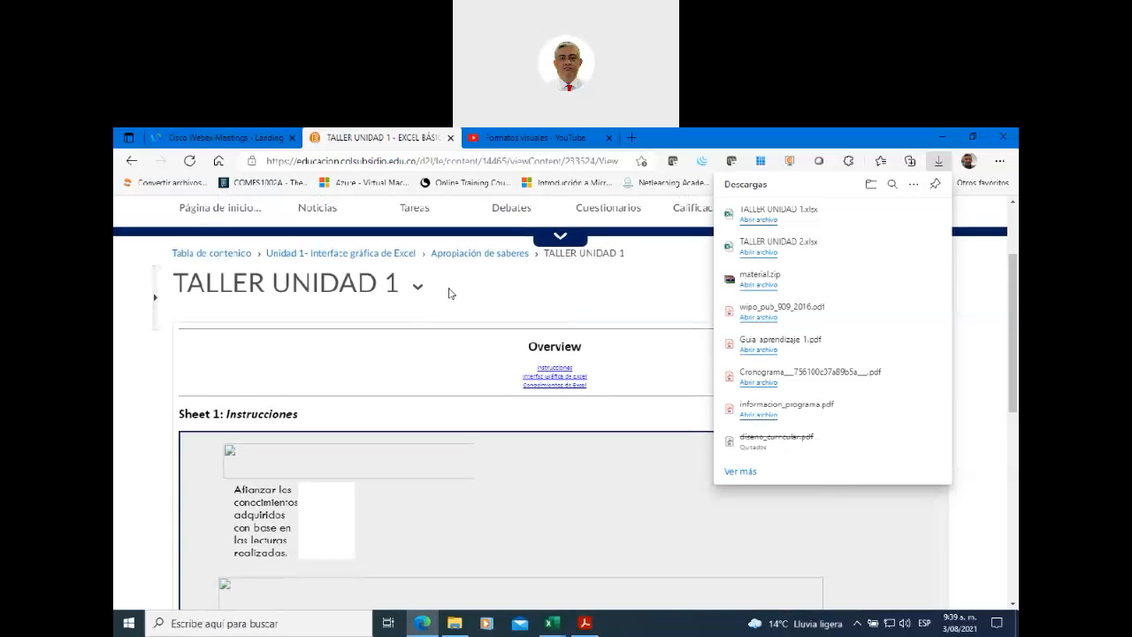
scroll(433, 326, down, 5)
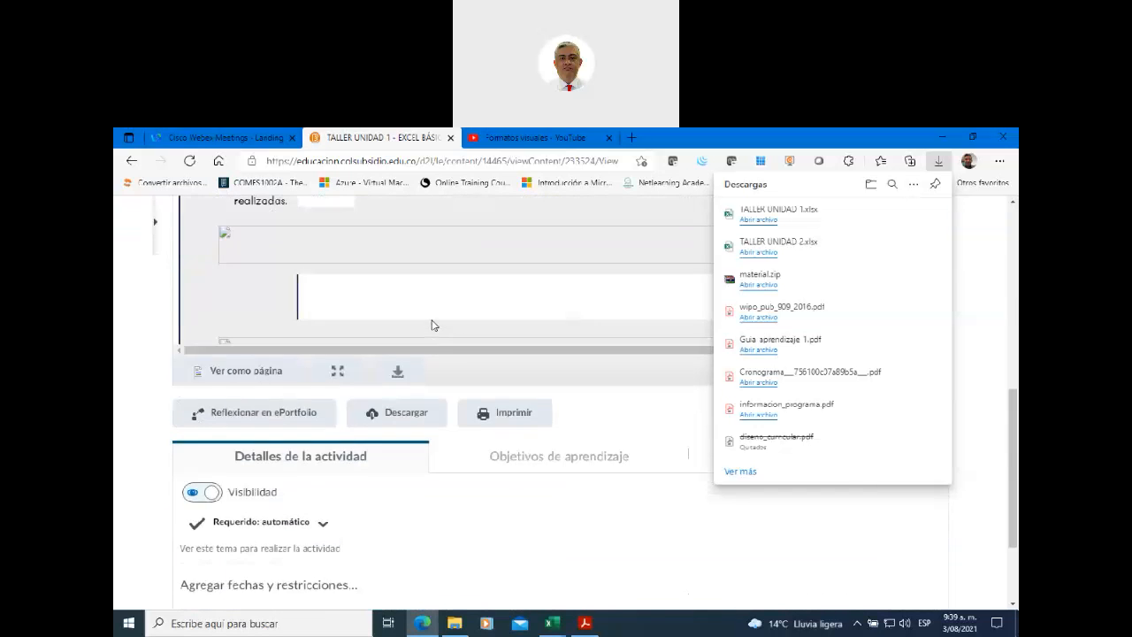
scroll(437, 386, up, 10)
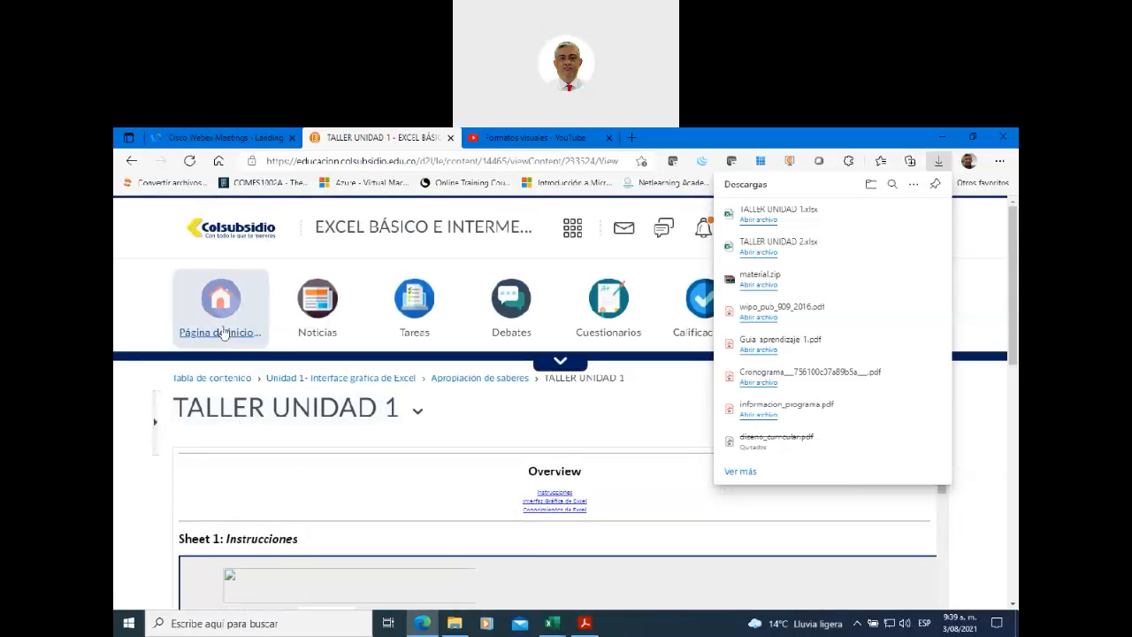
click(224, 332)
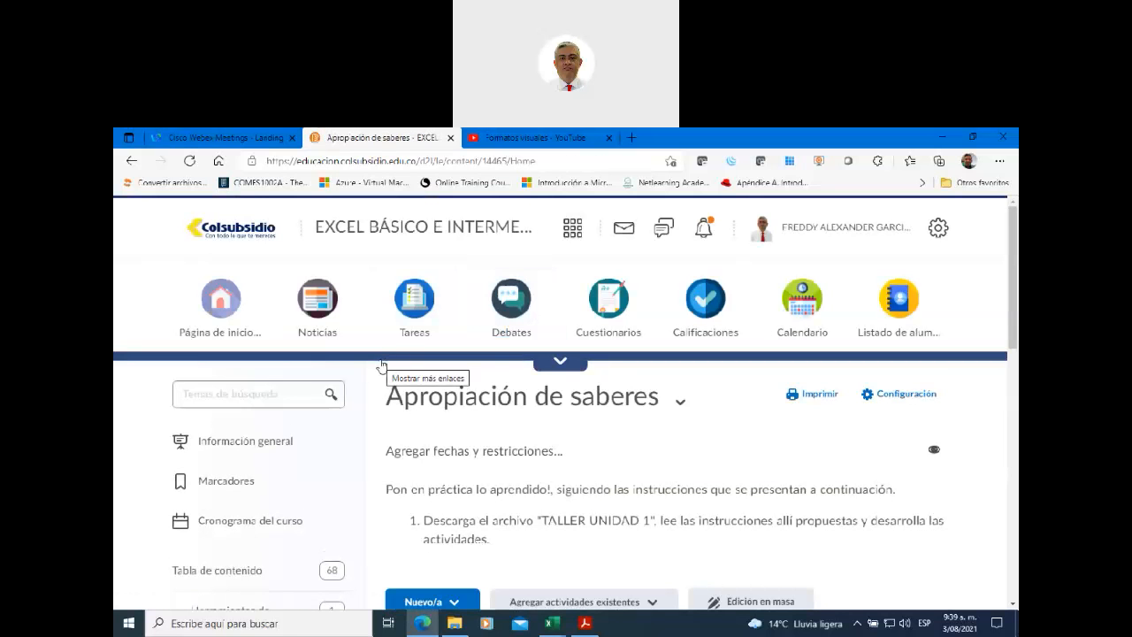
scroll(368, 377, down, 5)
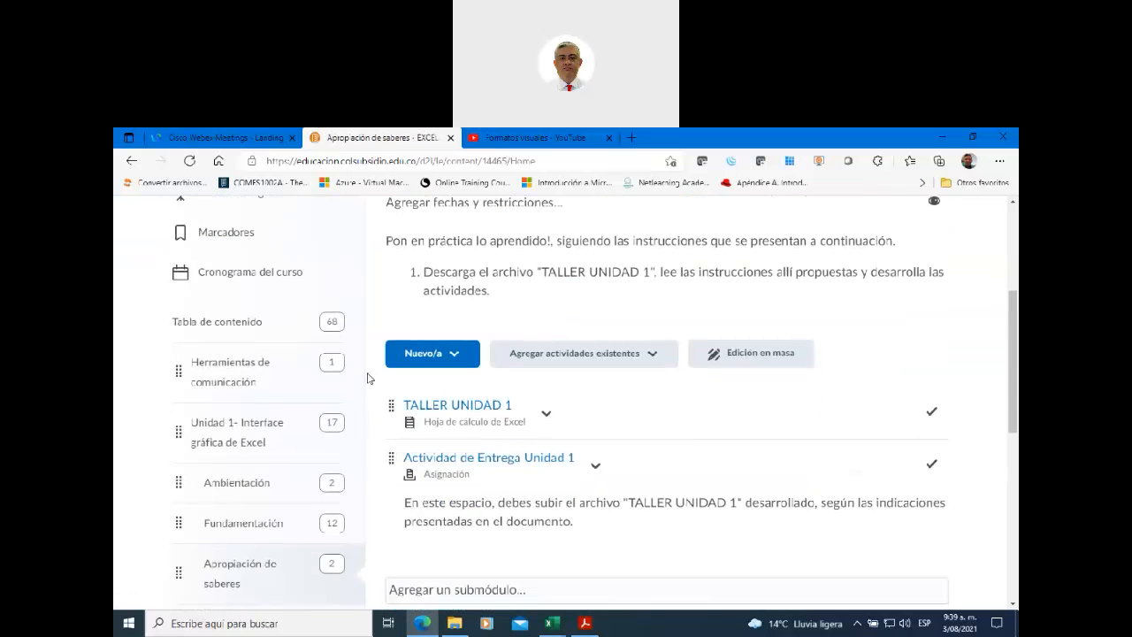
scroll(368, 378, down, 3)
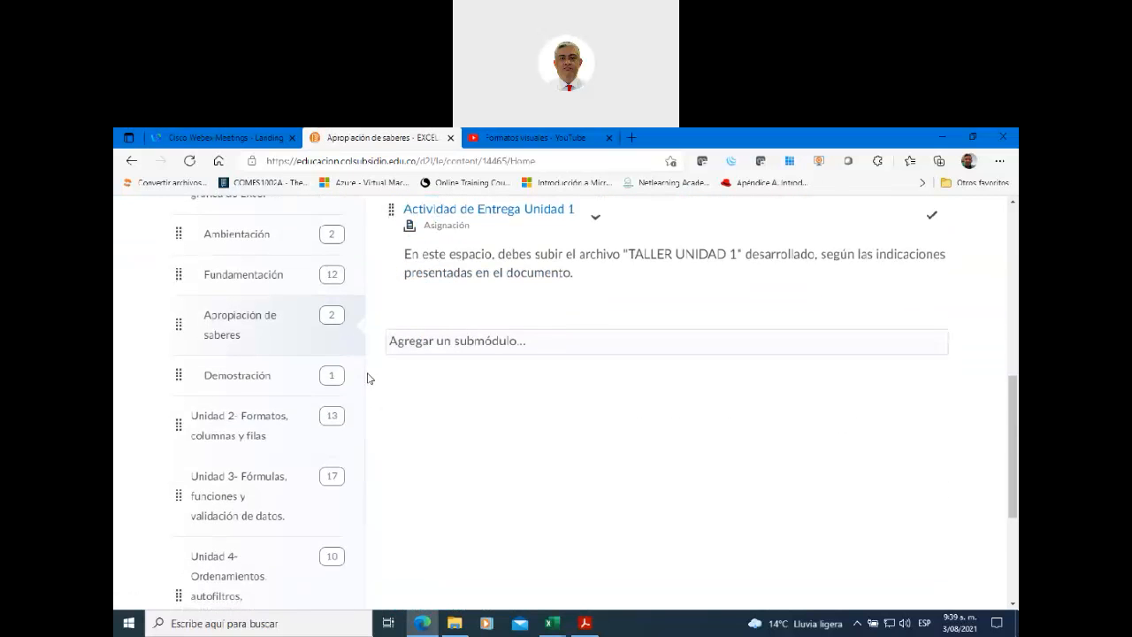